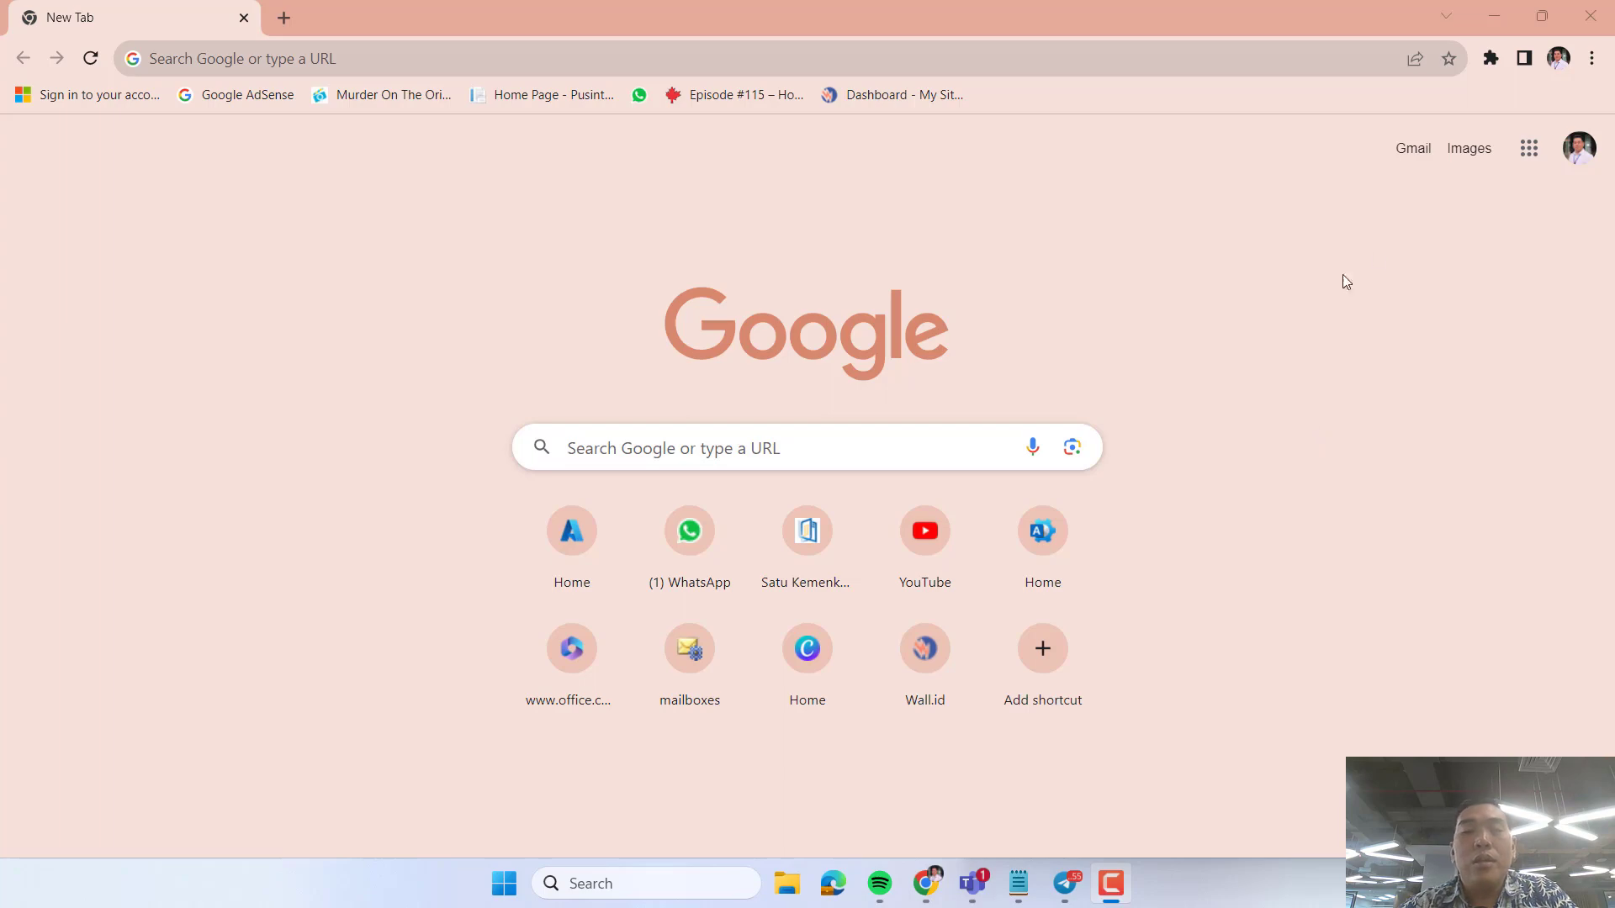
Open the Microsoft 365 home page at office.com and launch SharePoint from its app list.
click(324, 65)
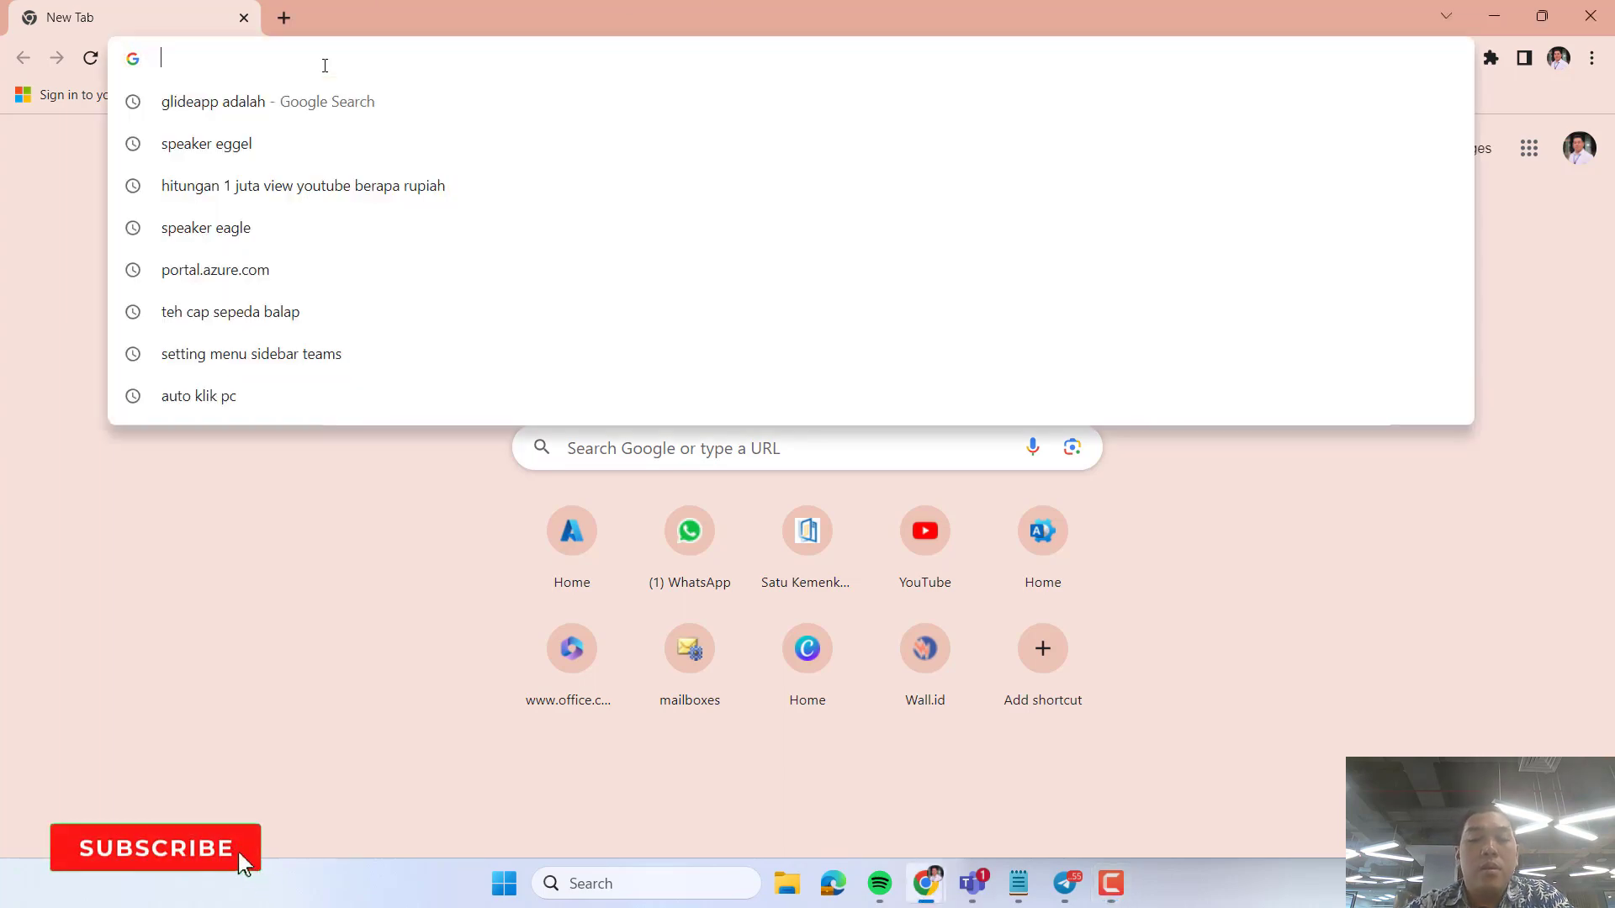
text(offi)
key(Return)
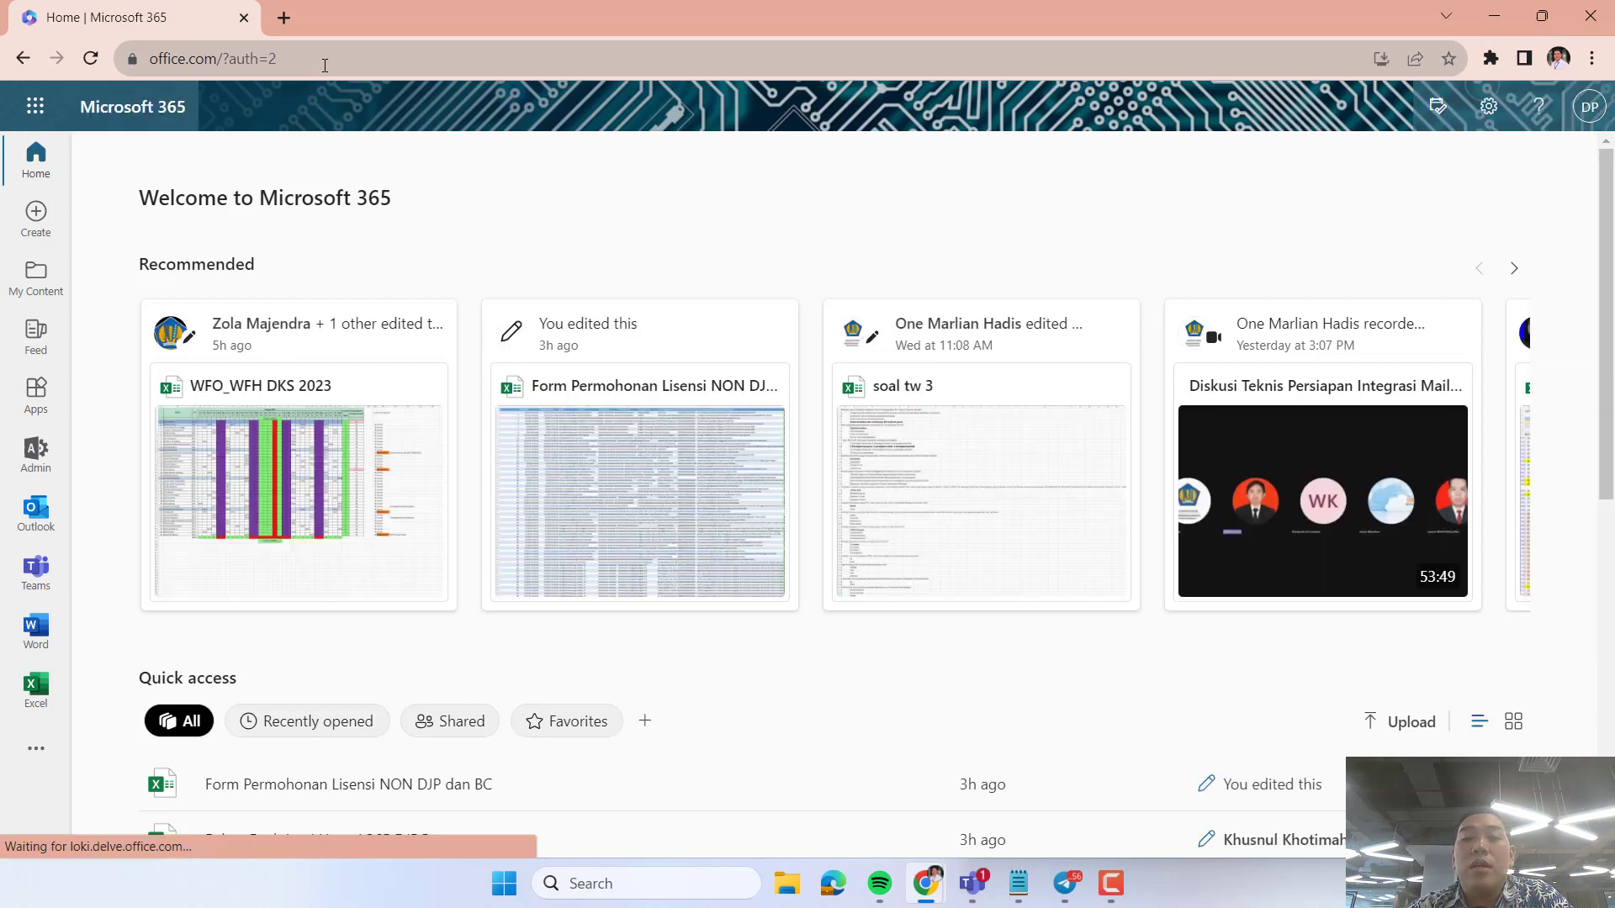
click(33, 107)
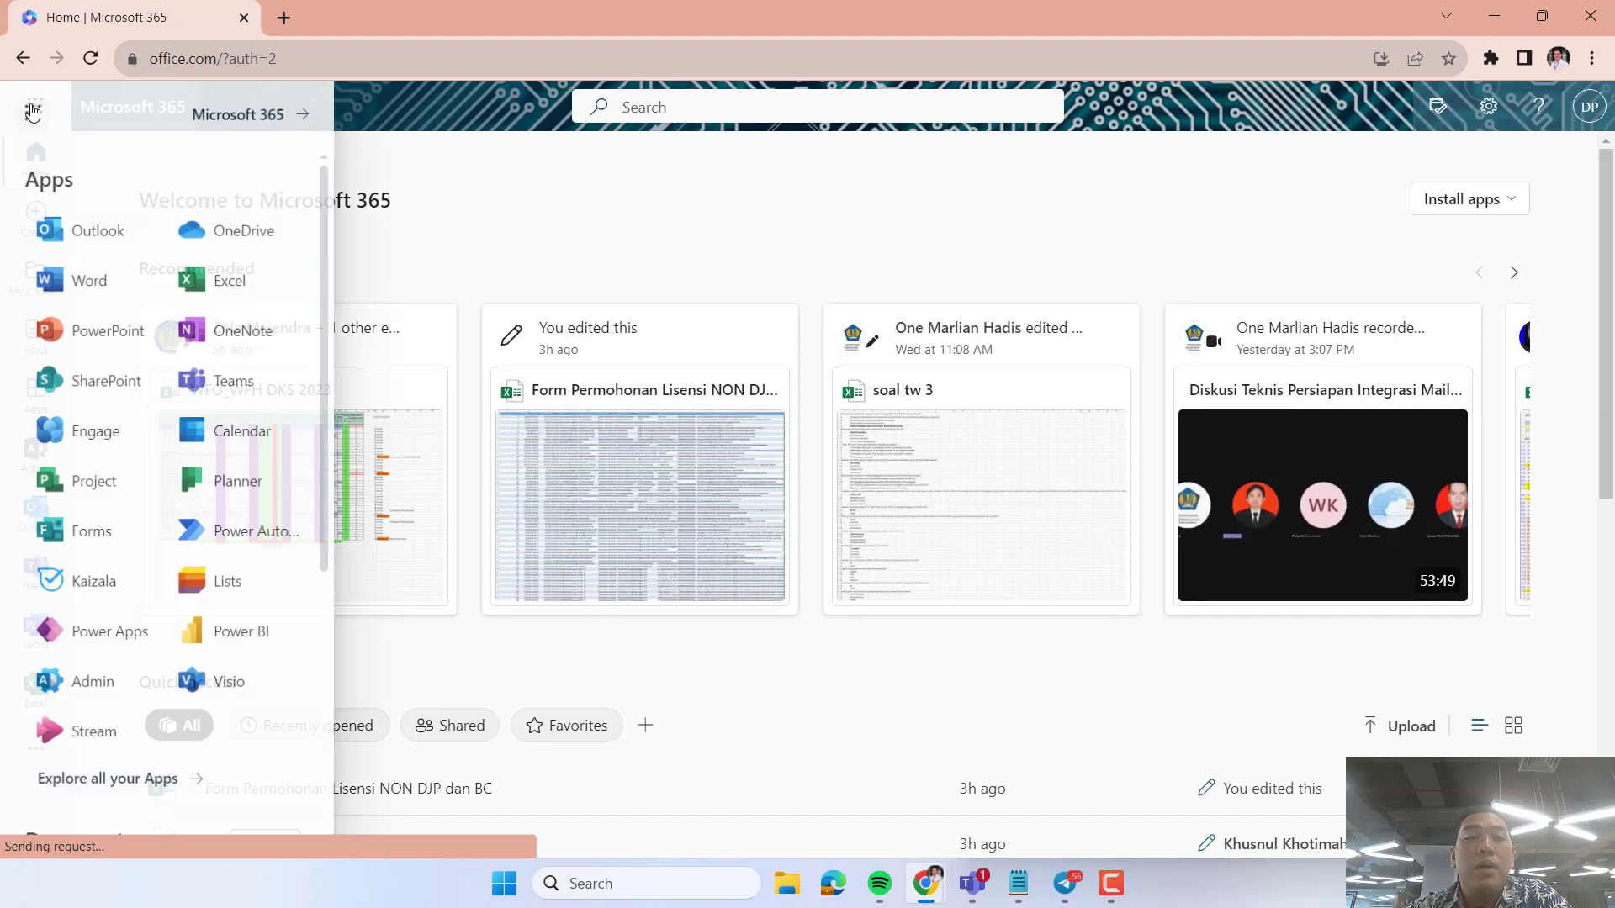
click(110, 400)
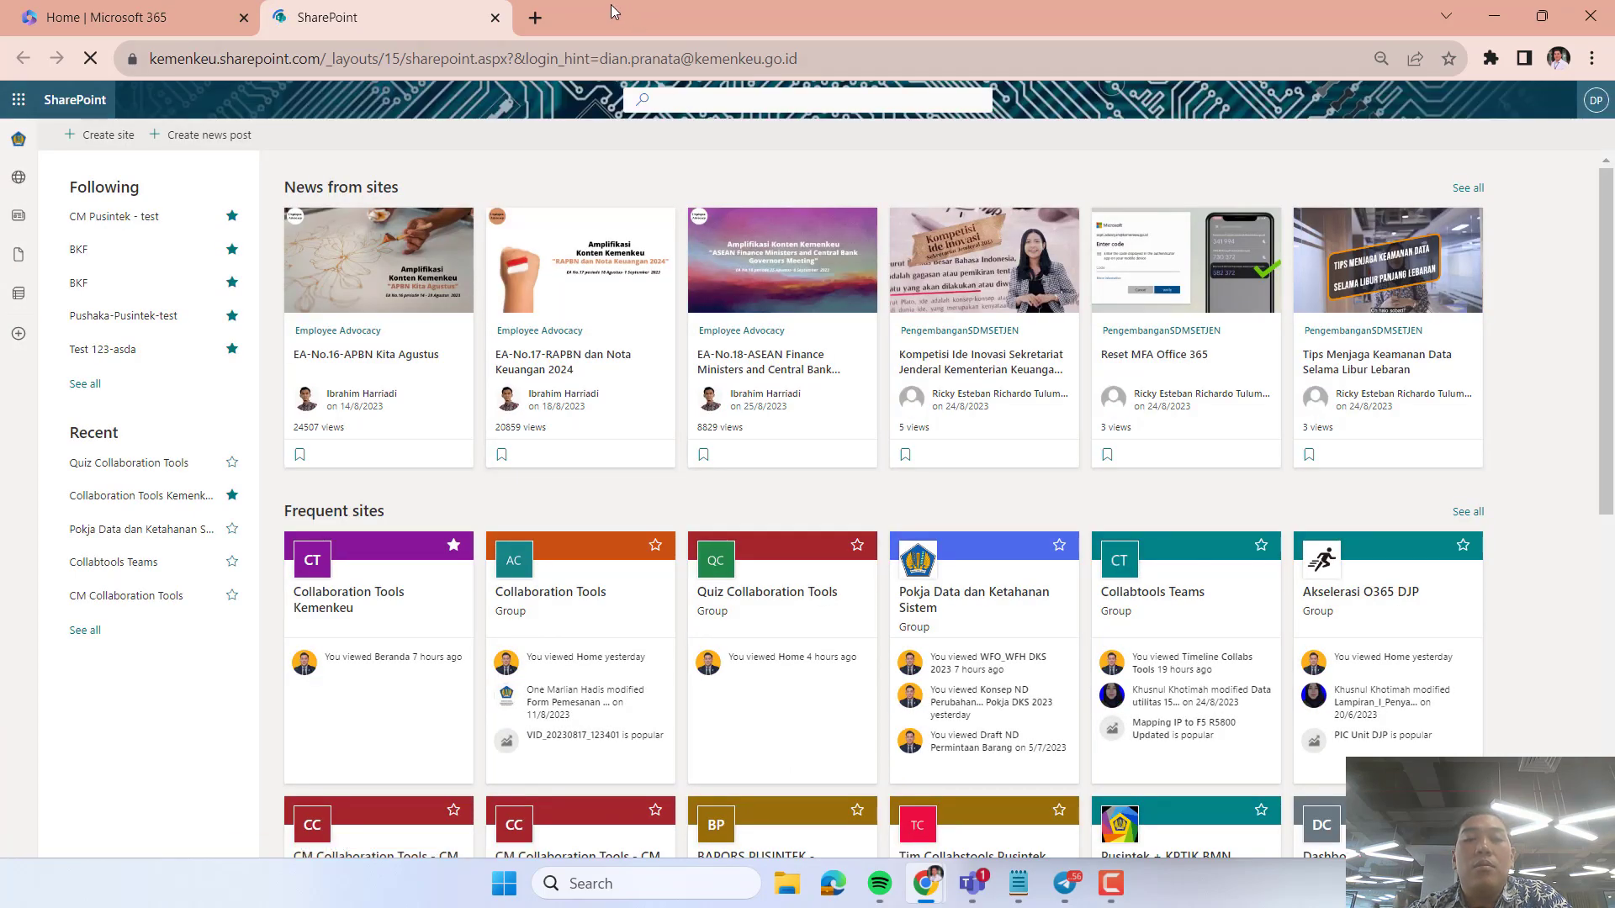
View the organization's root site at kemenkeu.sharepoint.com in a new browser tab and close that tab.
click(545, 19)
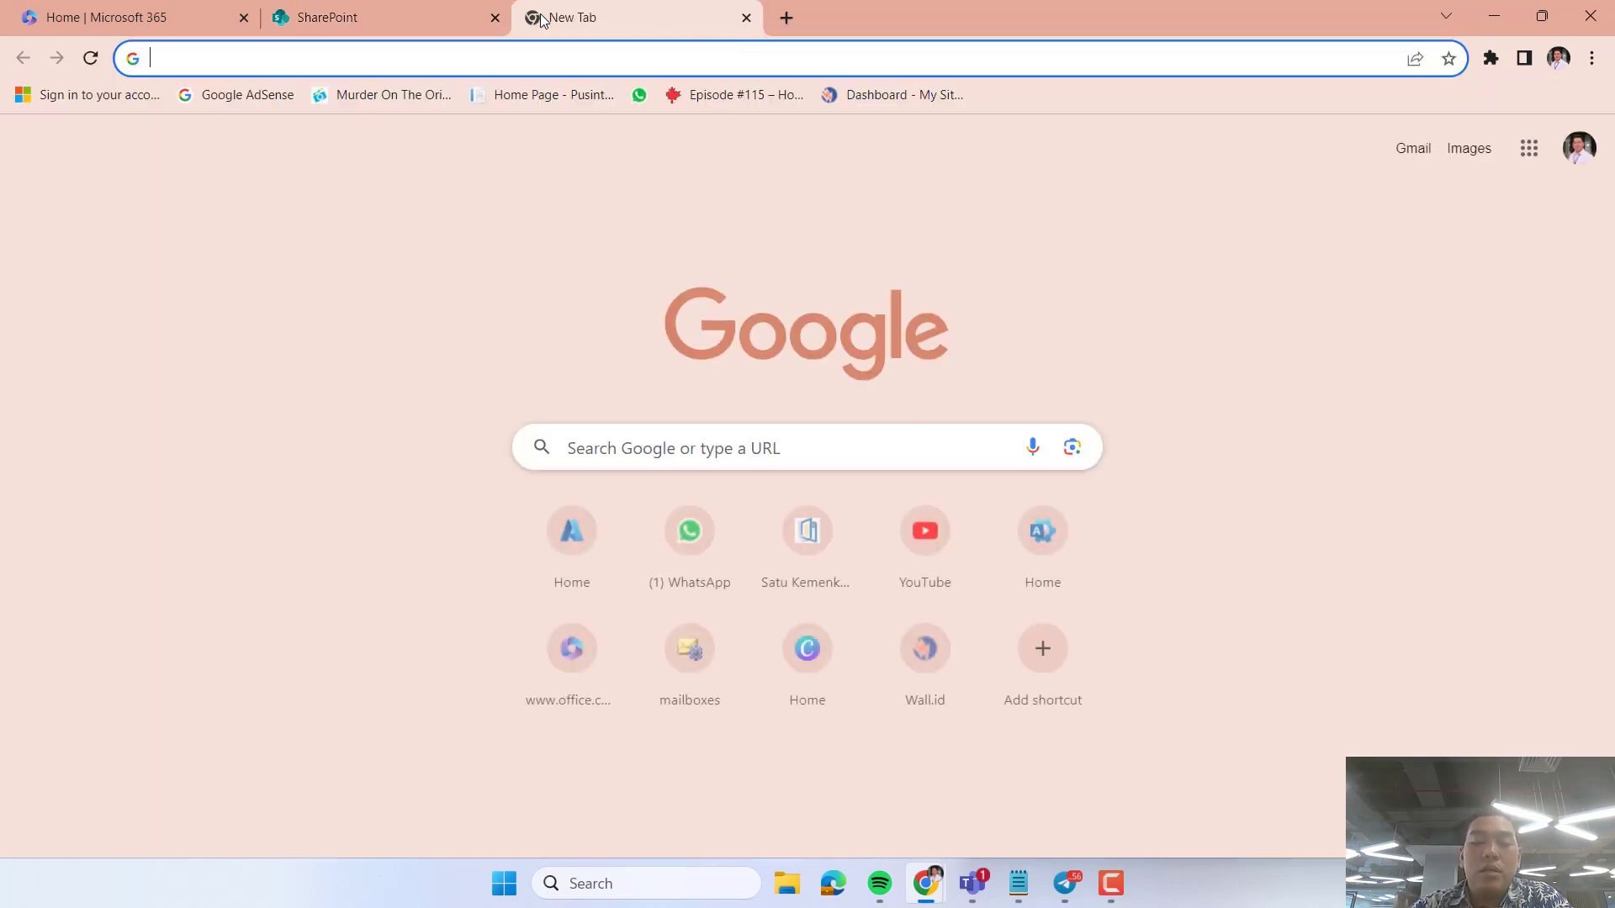
text(kemenkeu)
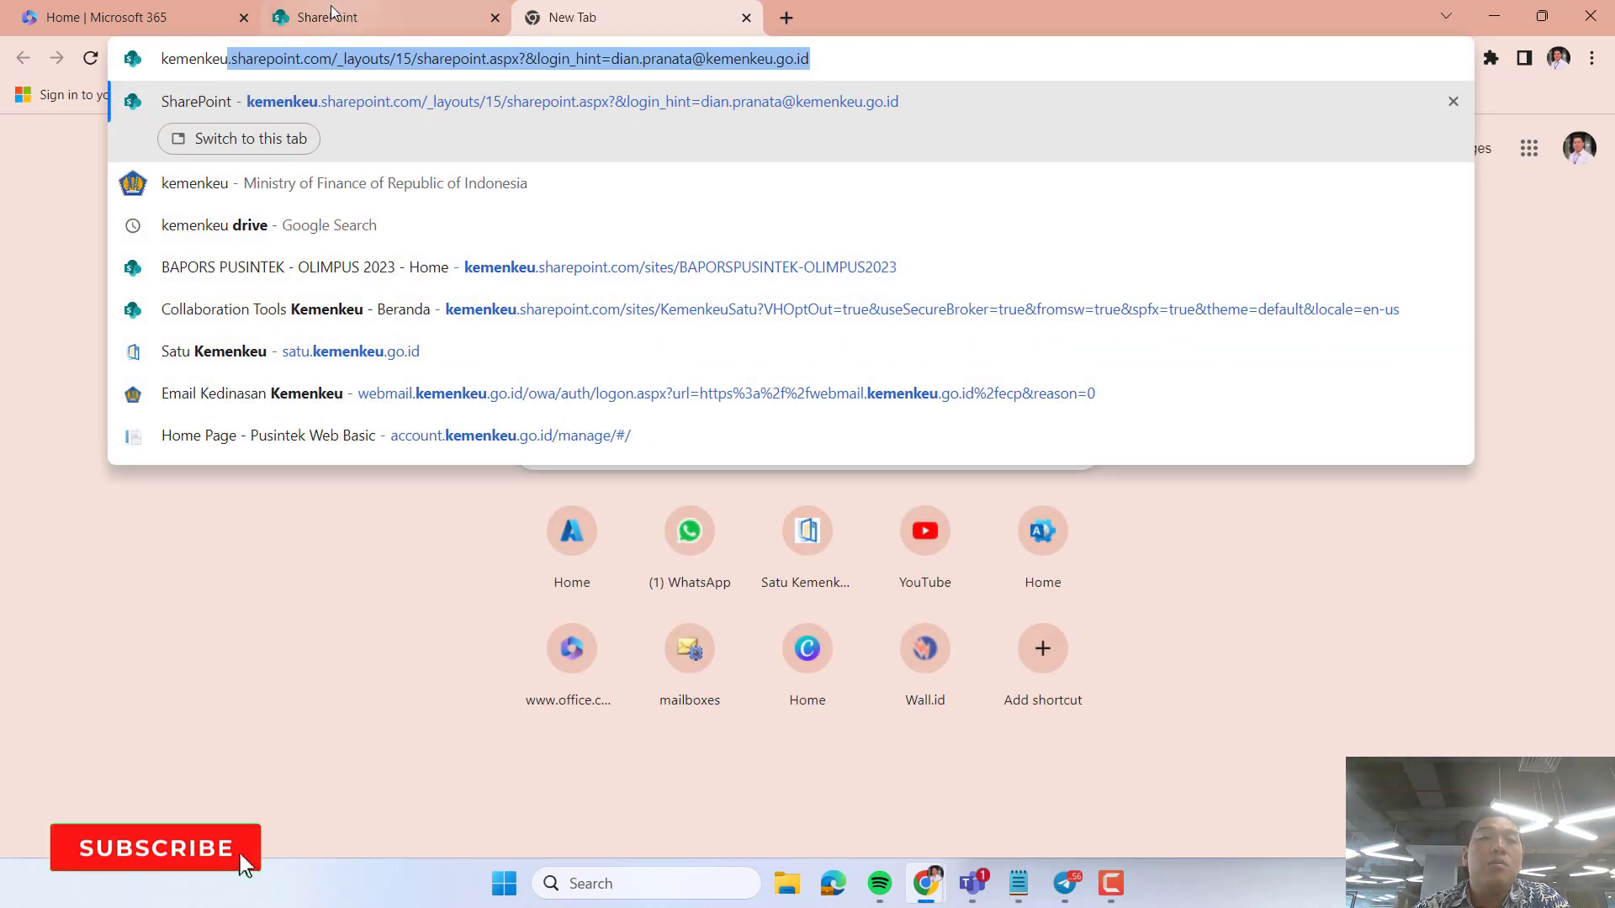
click(332, 64)
key(shift+End)
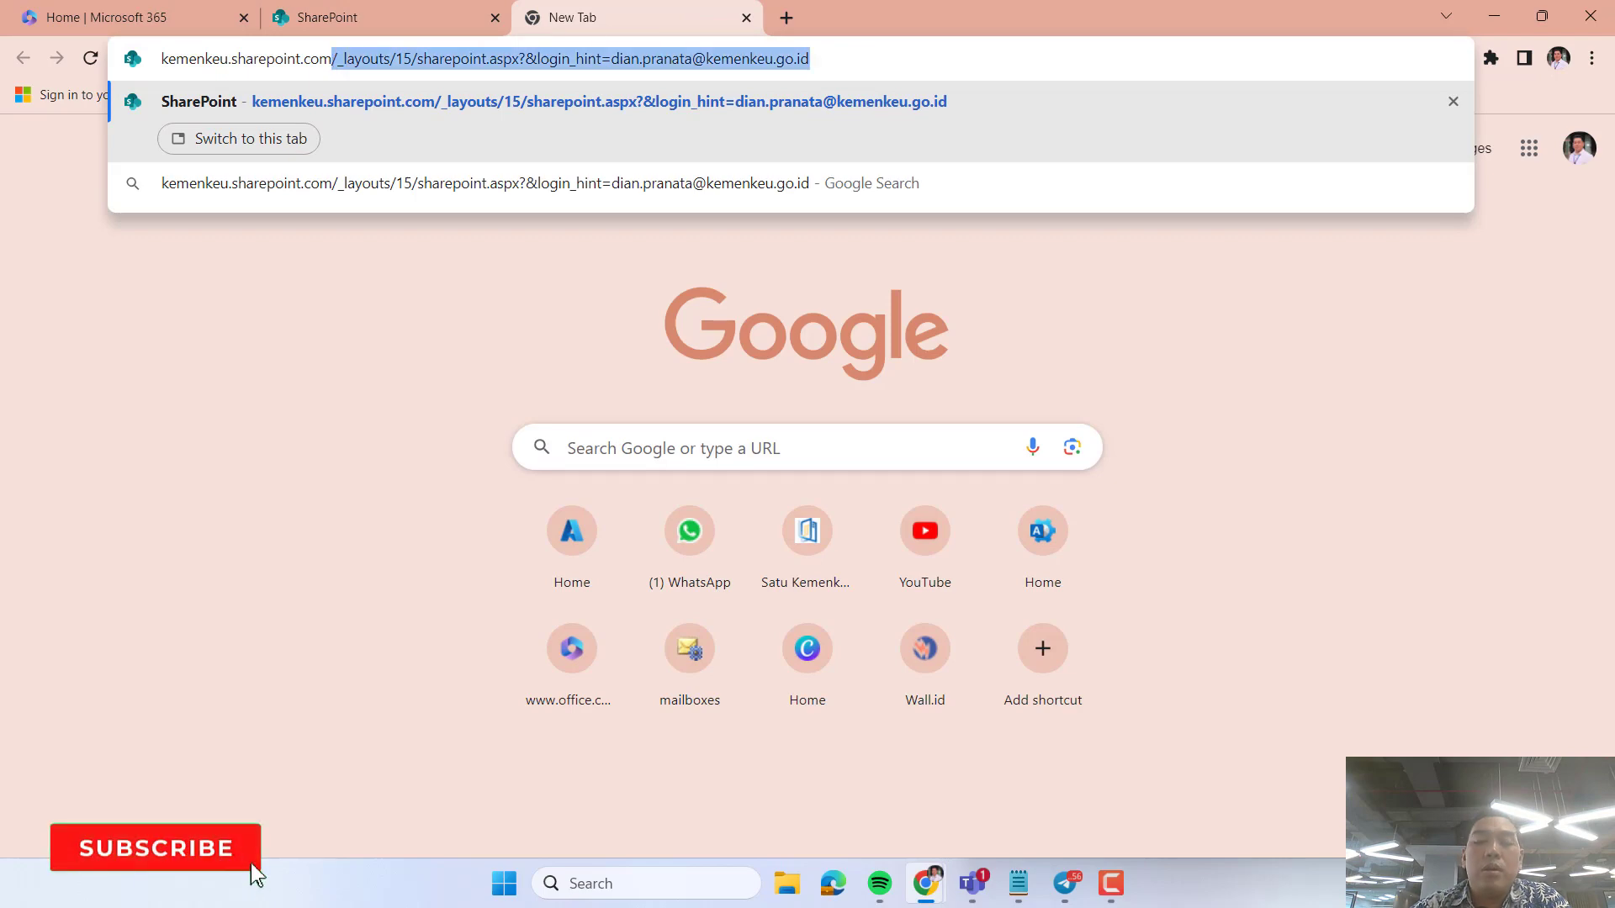
key(BackSpace)
key(Return)
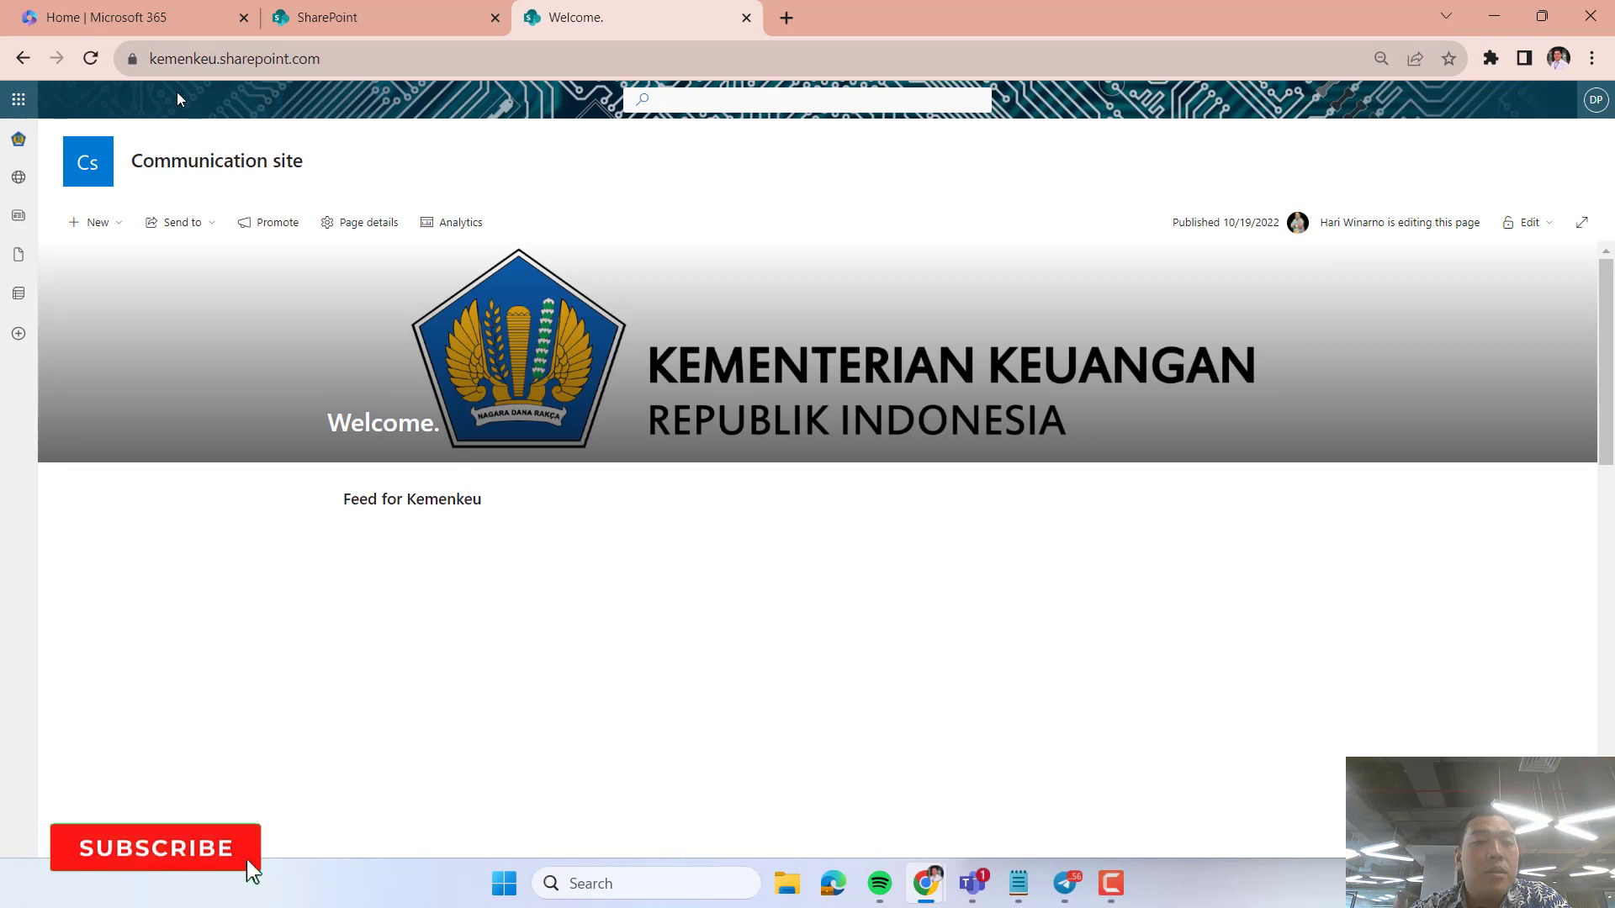
click(746, 18)
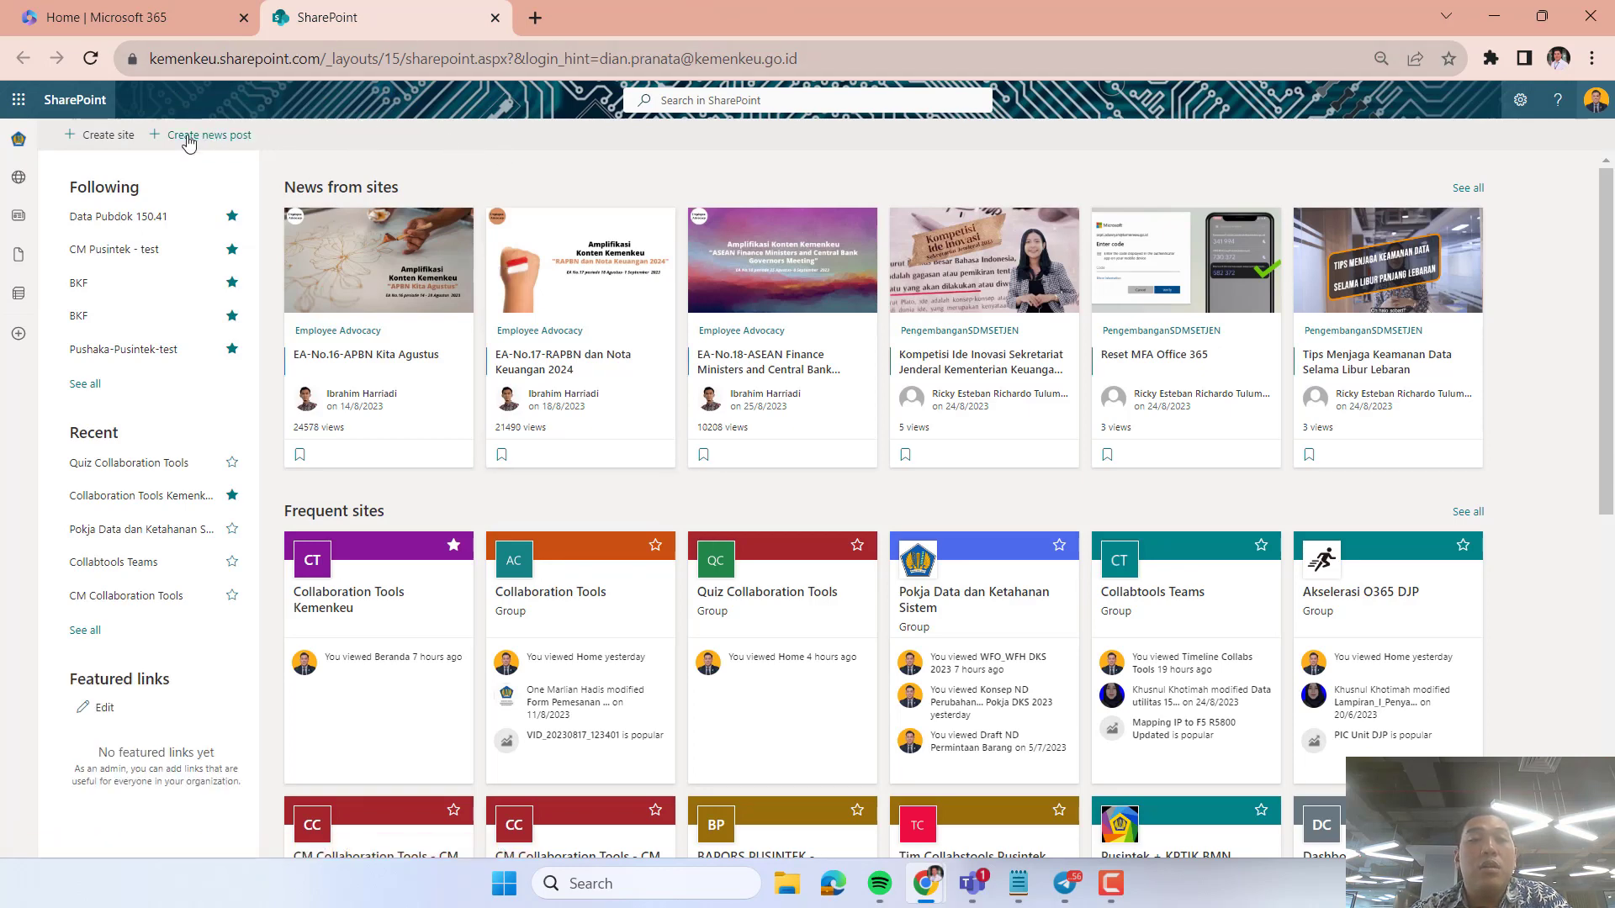
Start a new communication site from the SharePoint start page and name it Dashboard Kinerja.
click(188, 142)
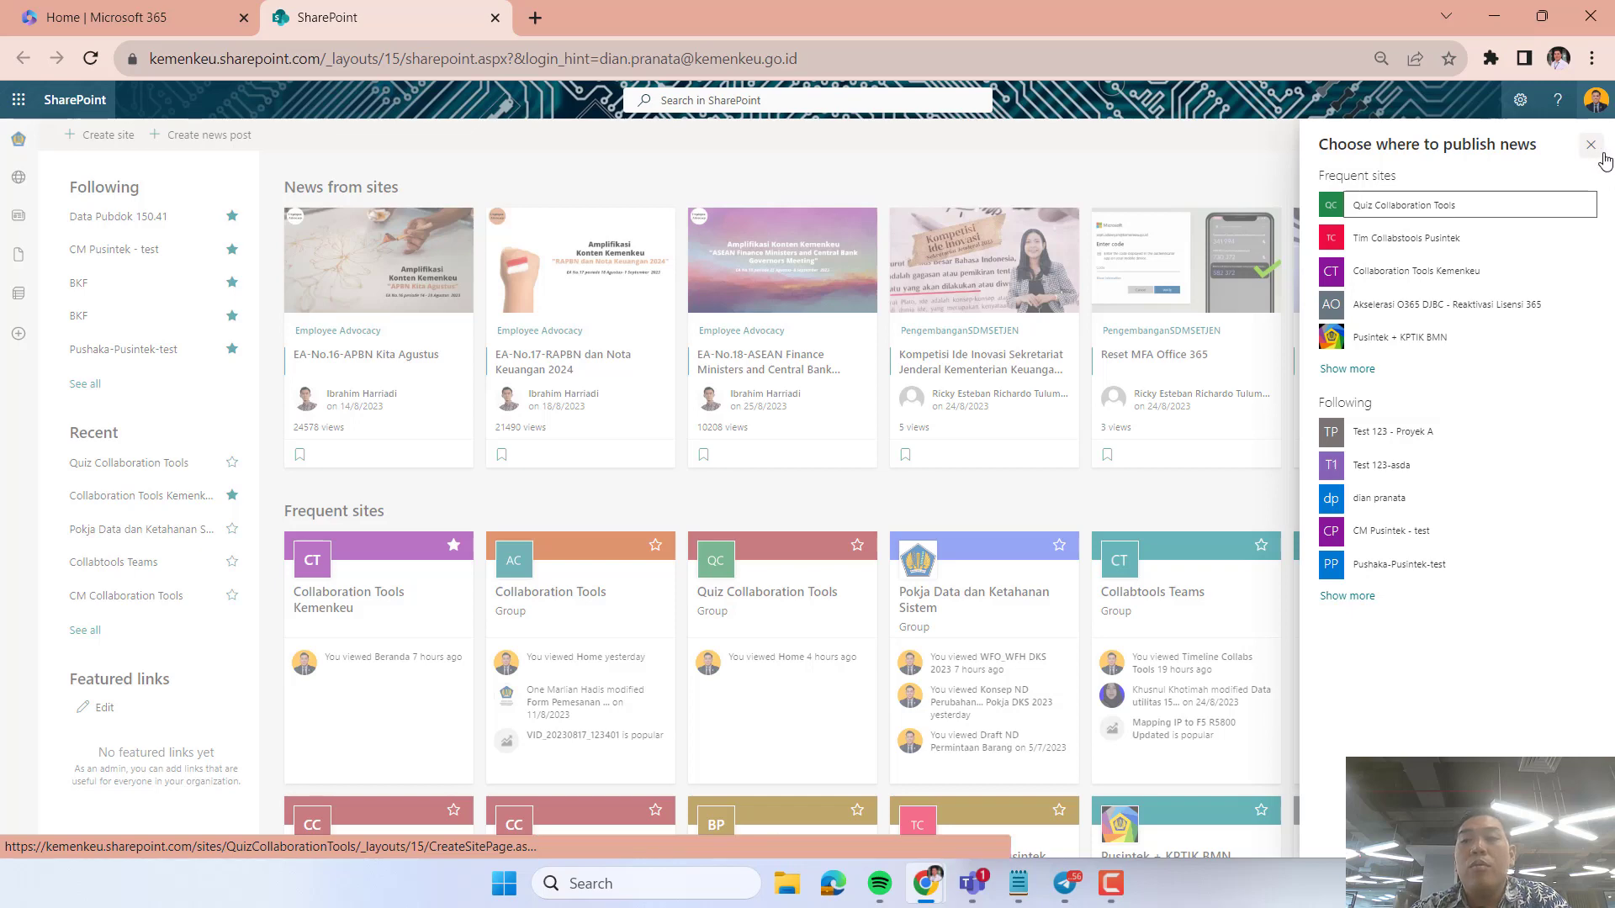
click(1591, 145)
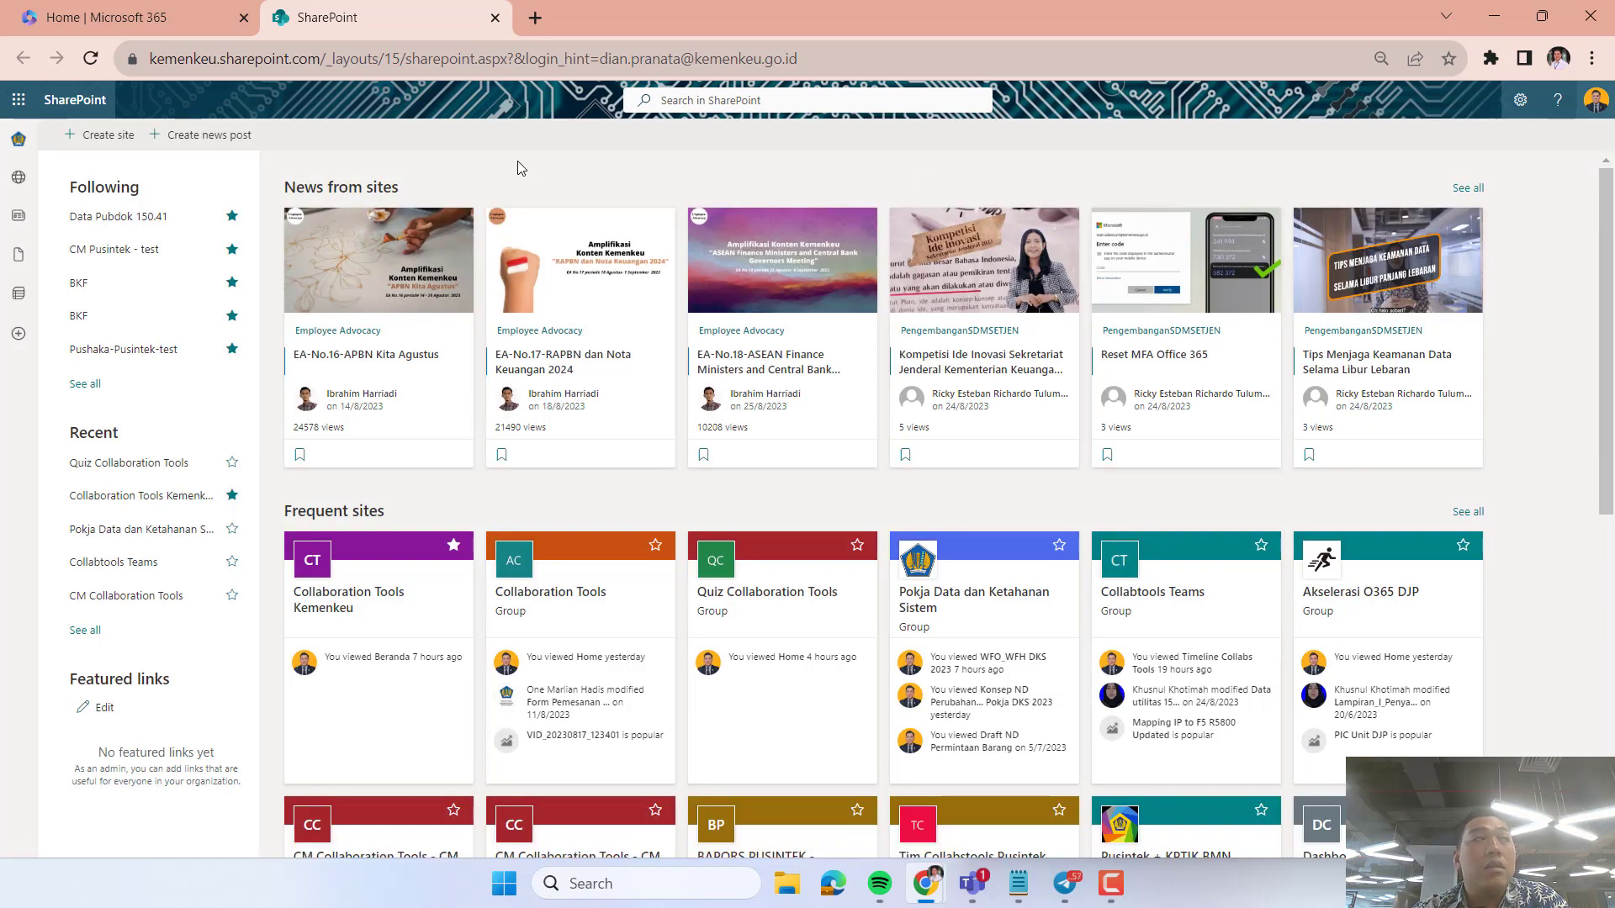
click(114, 141)
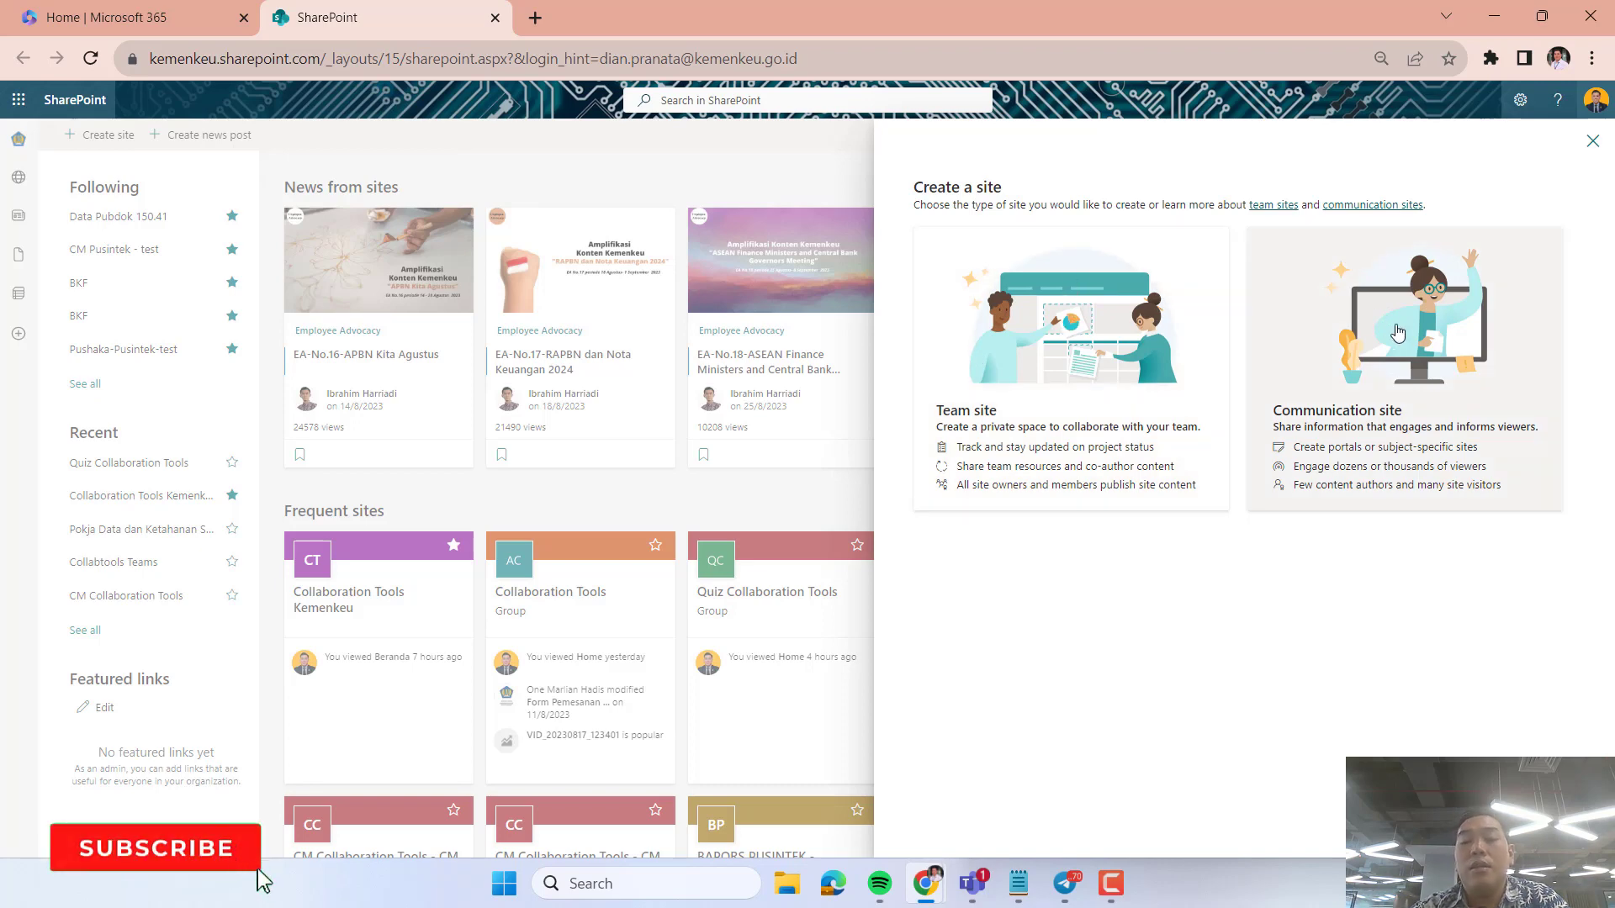
click(1397, 333)
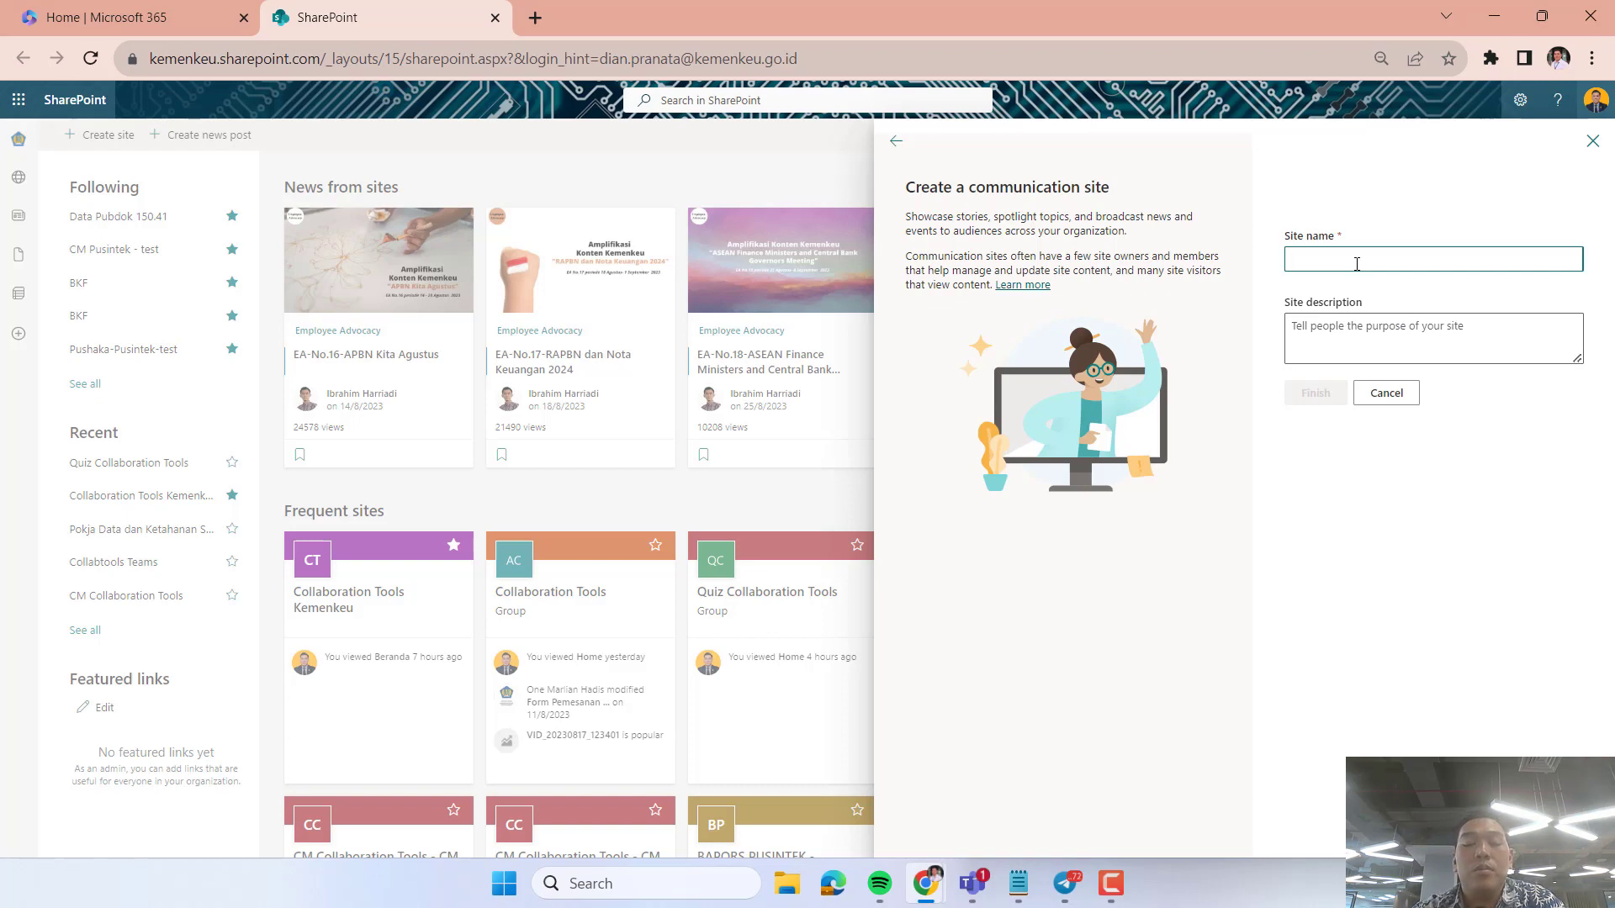
text(Dashboard)
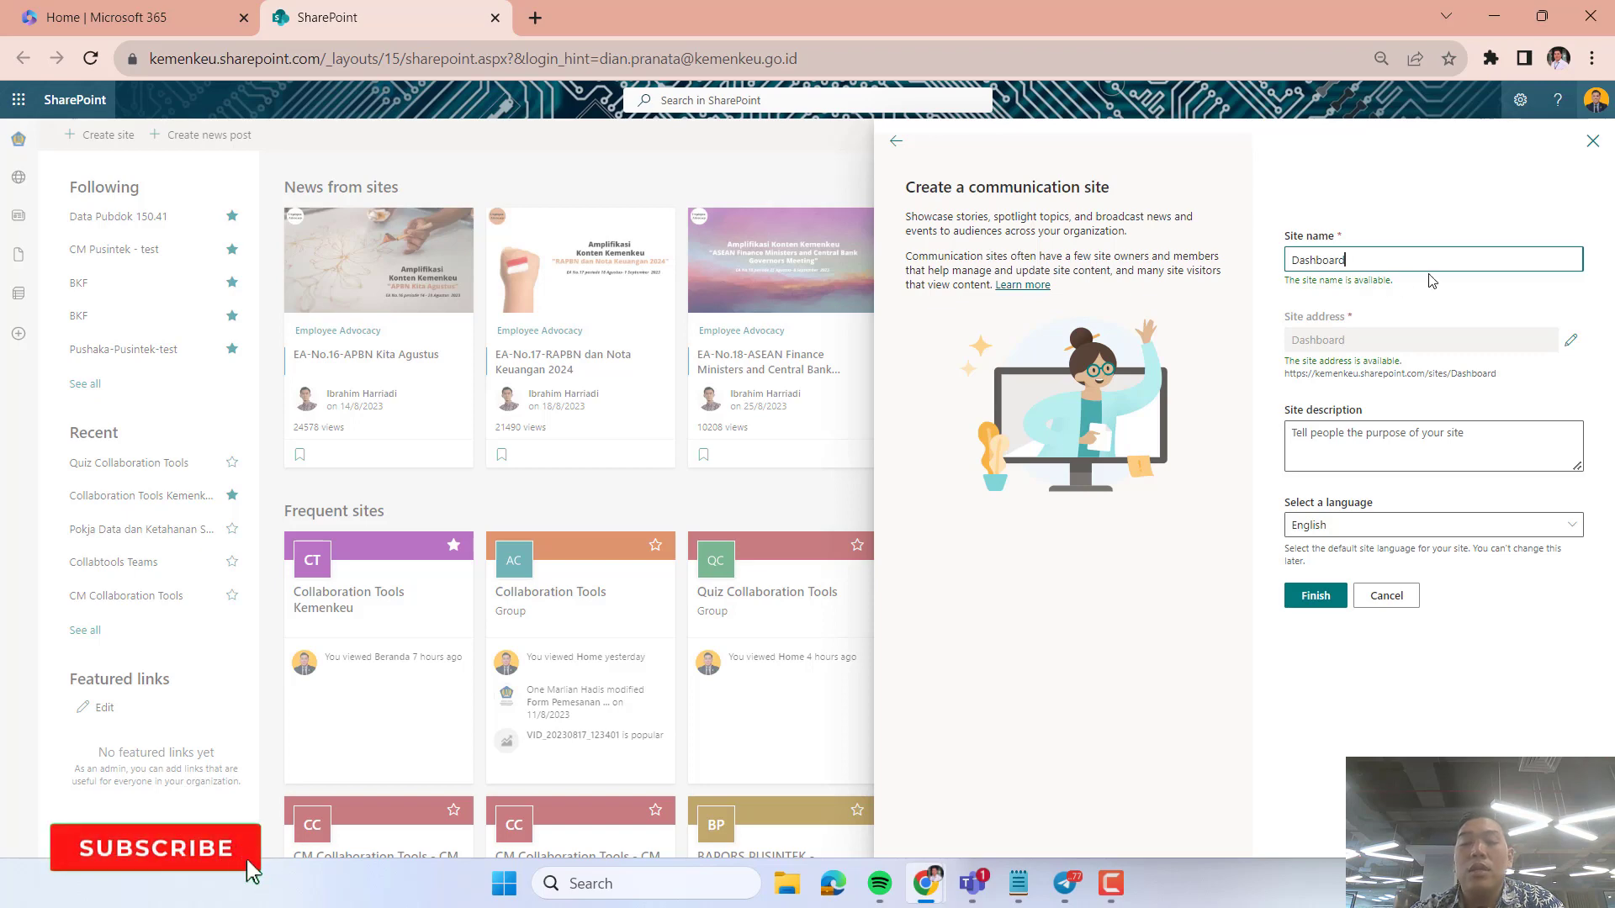
text(Kinerja)
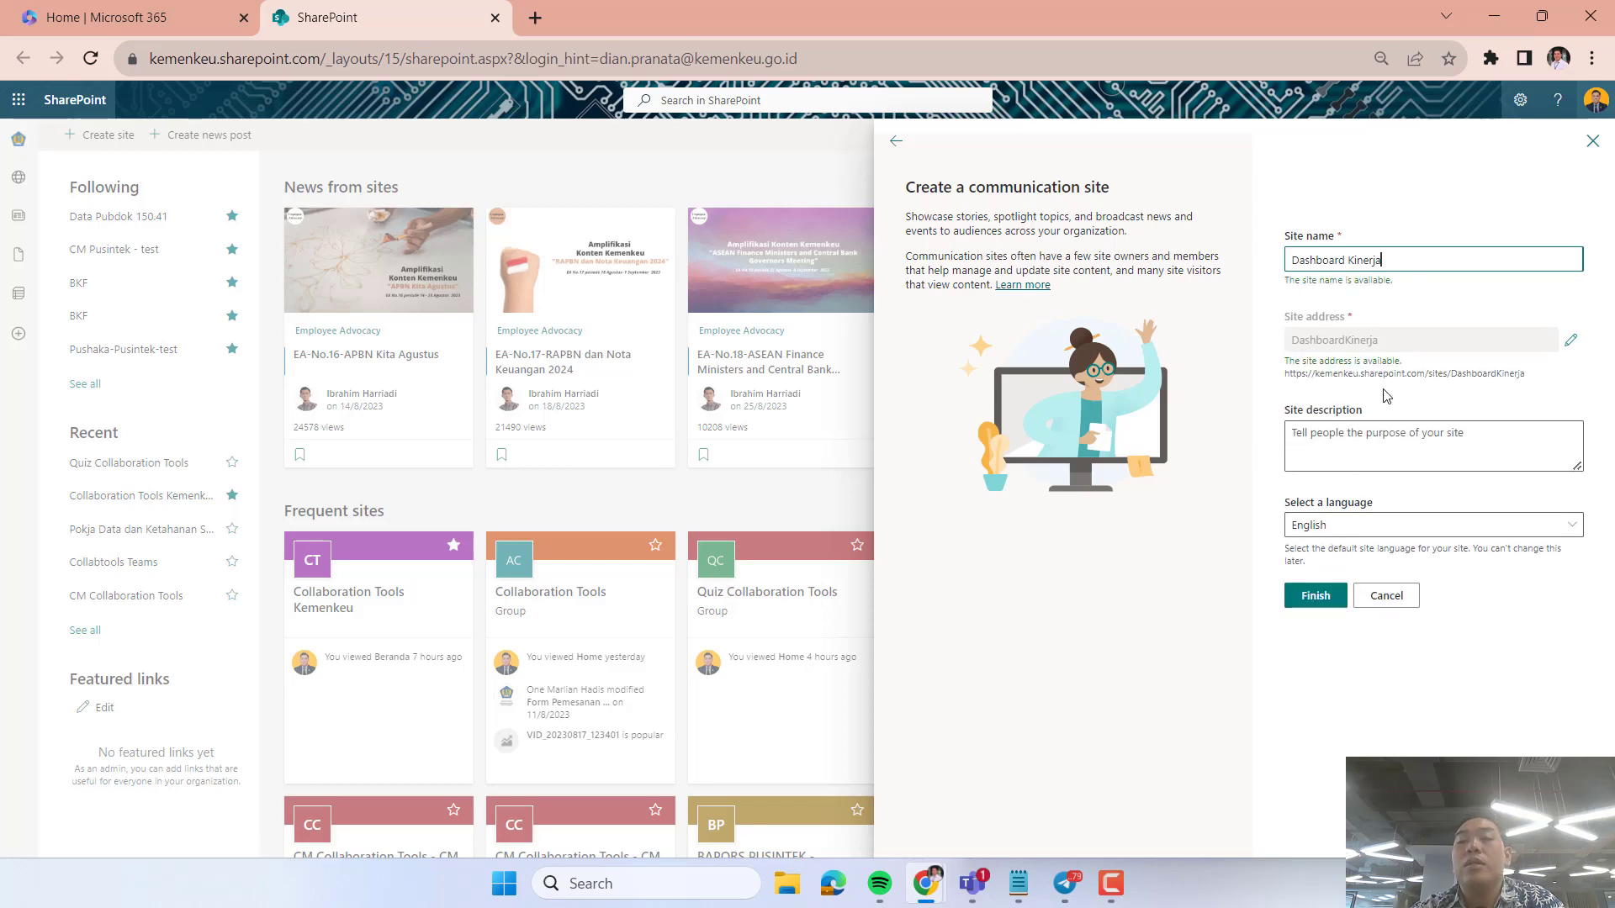
Set the site's default language to Indonesian and finish creating the site.
click(1380, 527)
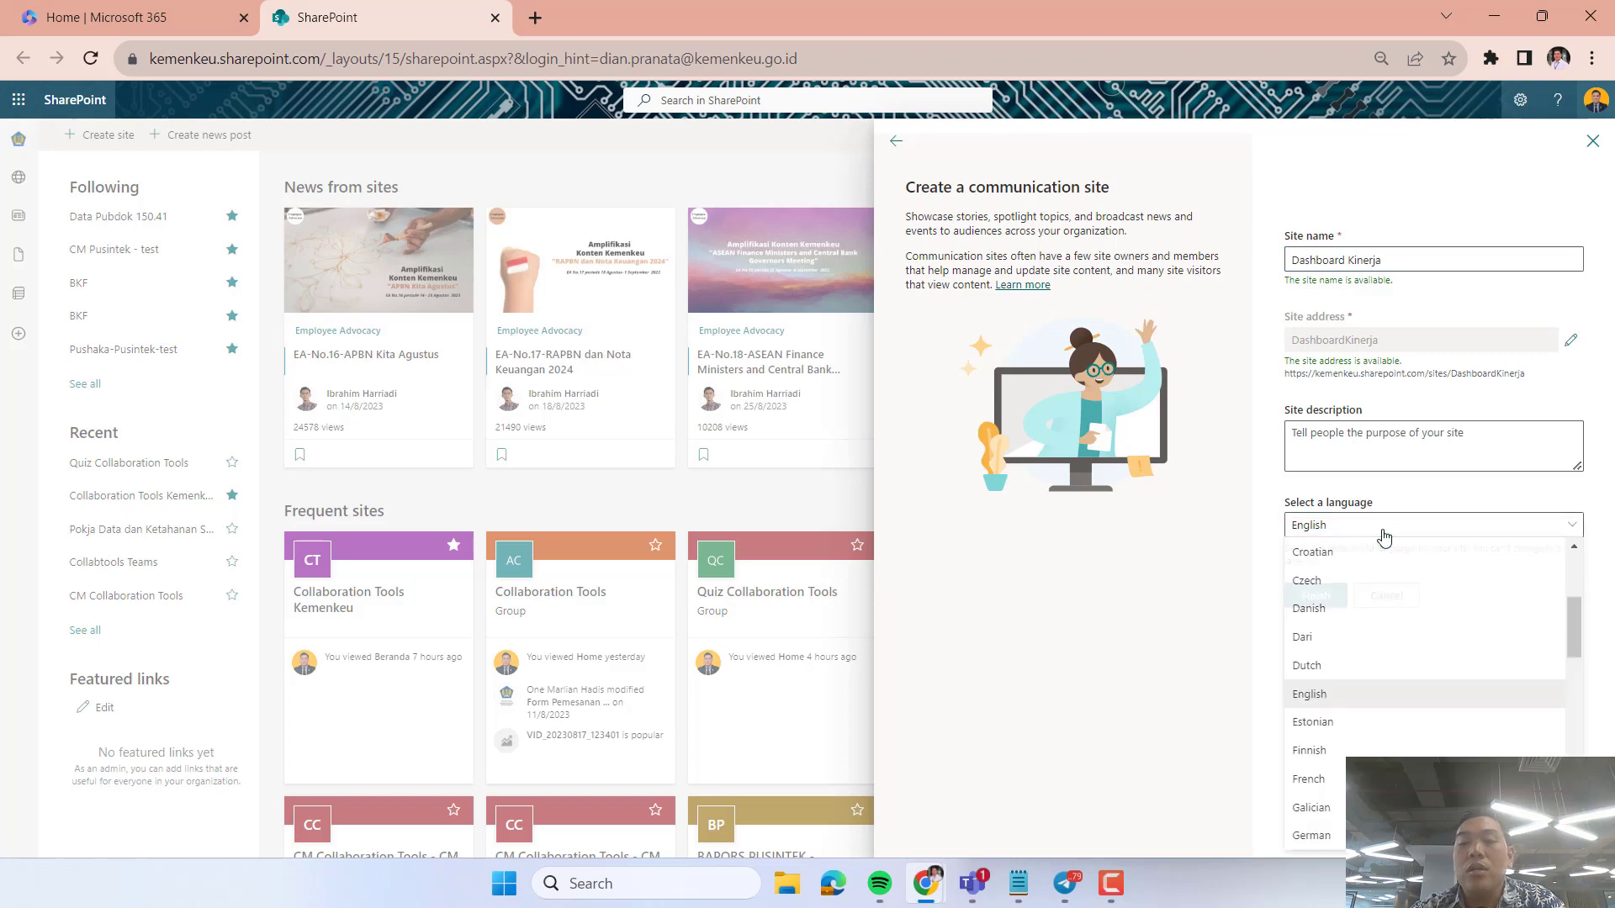
scroll(1333, 782, down, 3)
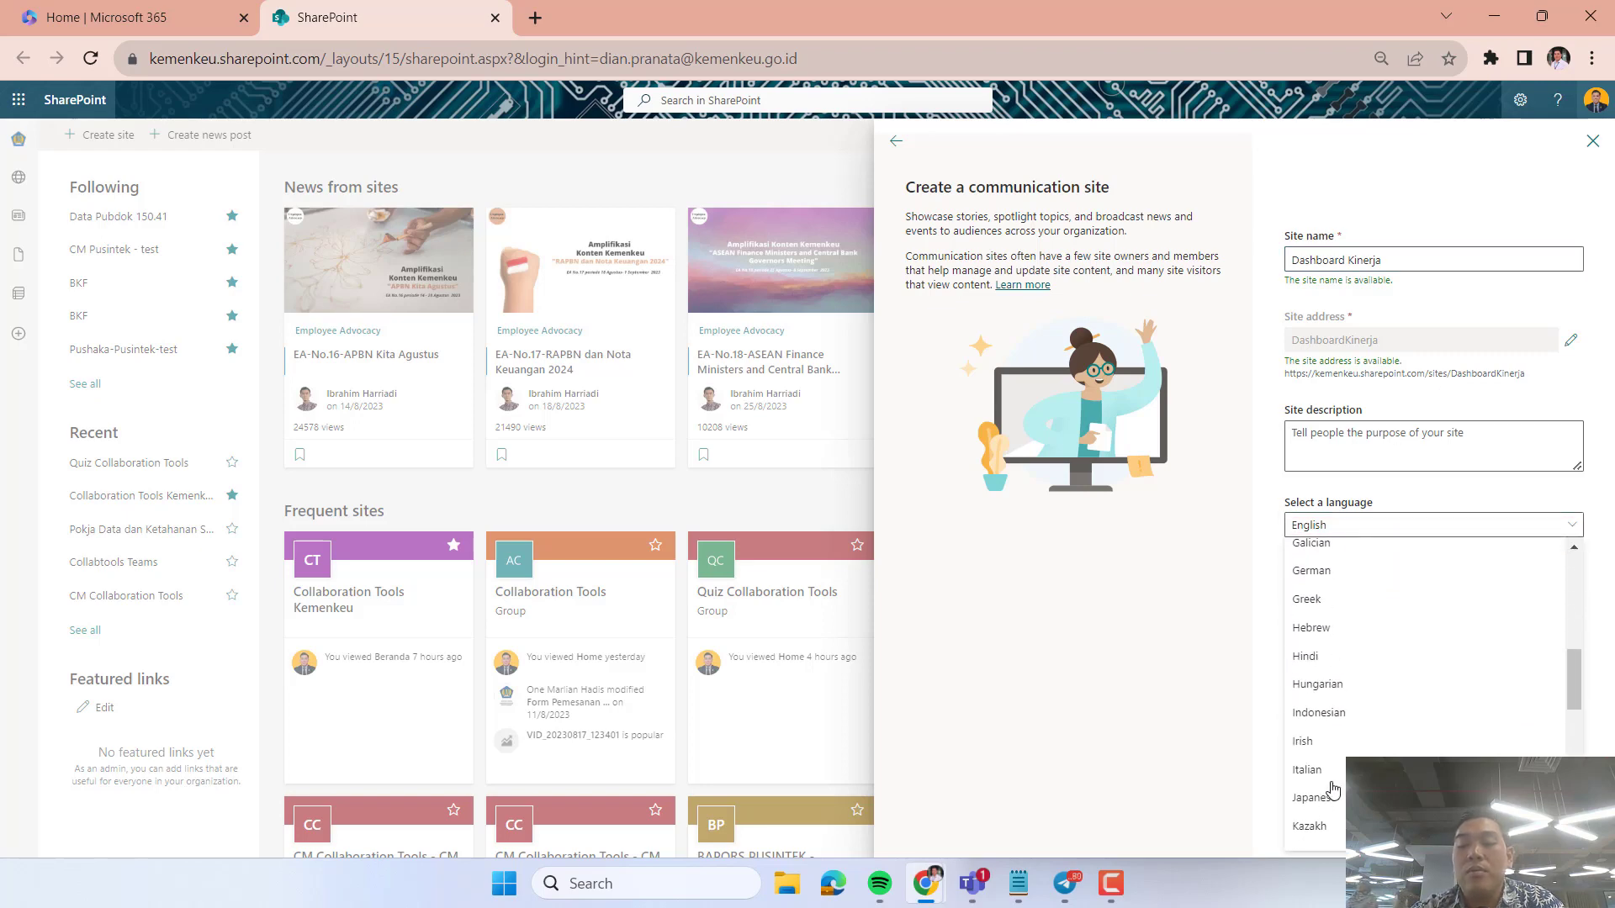
click(1373, 688)
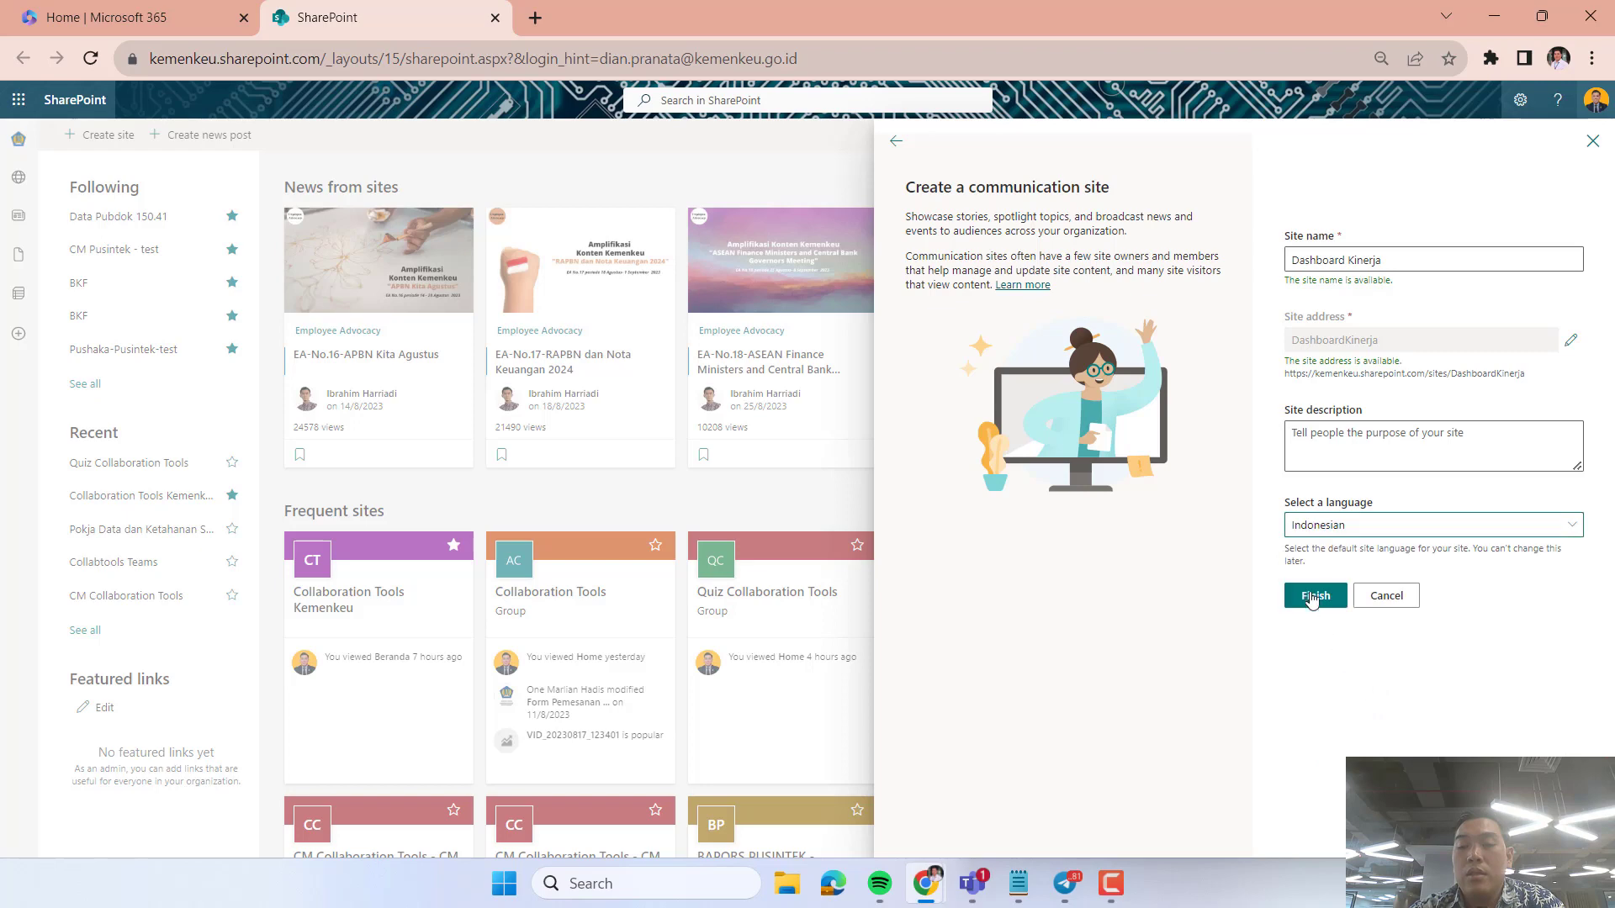
click(1316, 595)
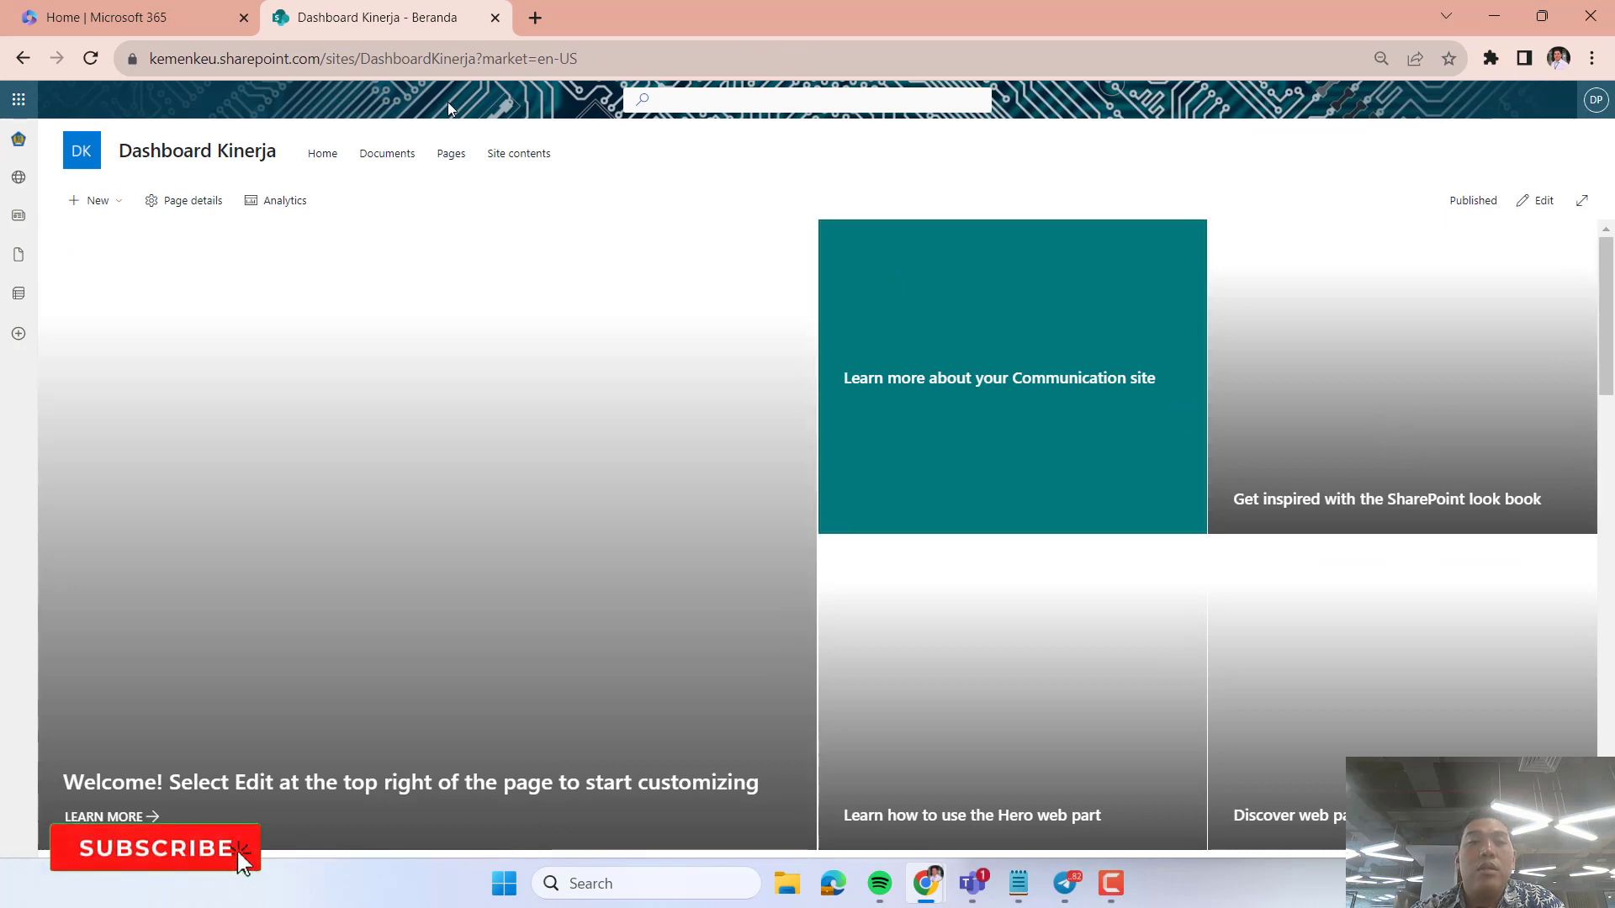
Reload the new site from its plain address ending in /sites/DashboardKinerja, without the market parameter.
click(483, 58)
drag(523, 58, 678, 70)
key(BackSpace)
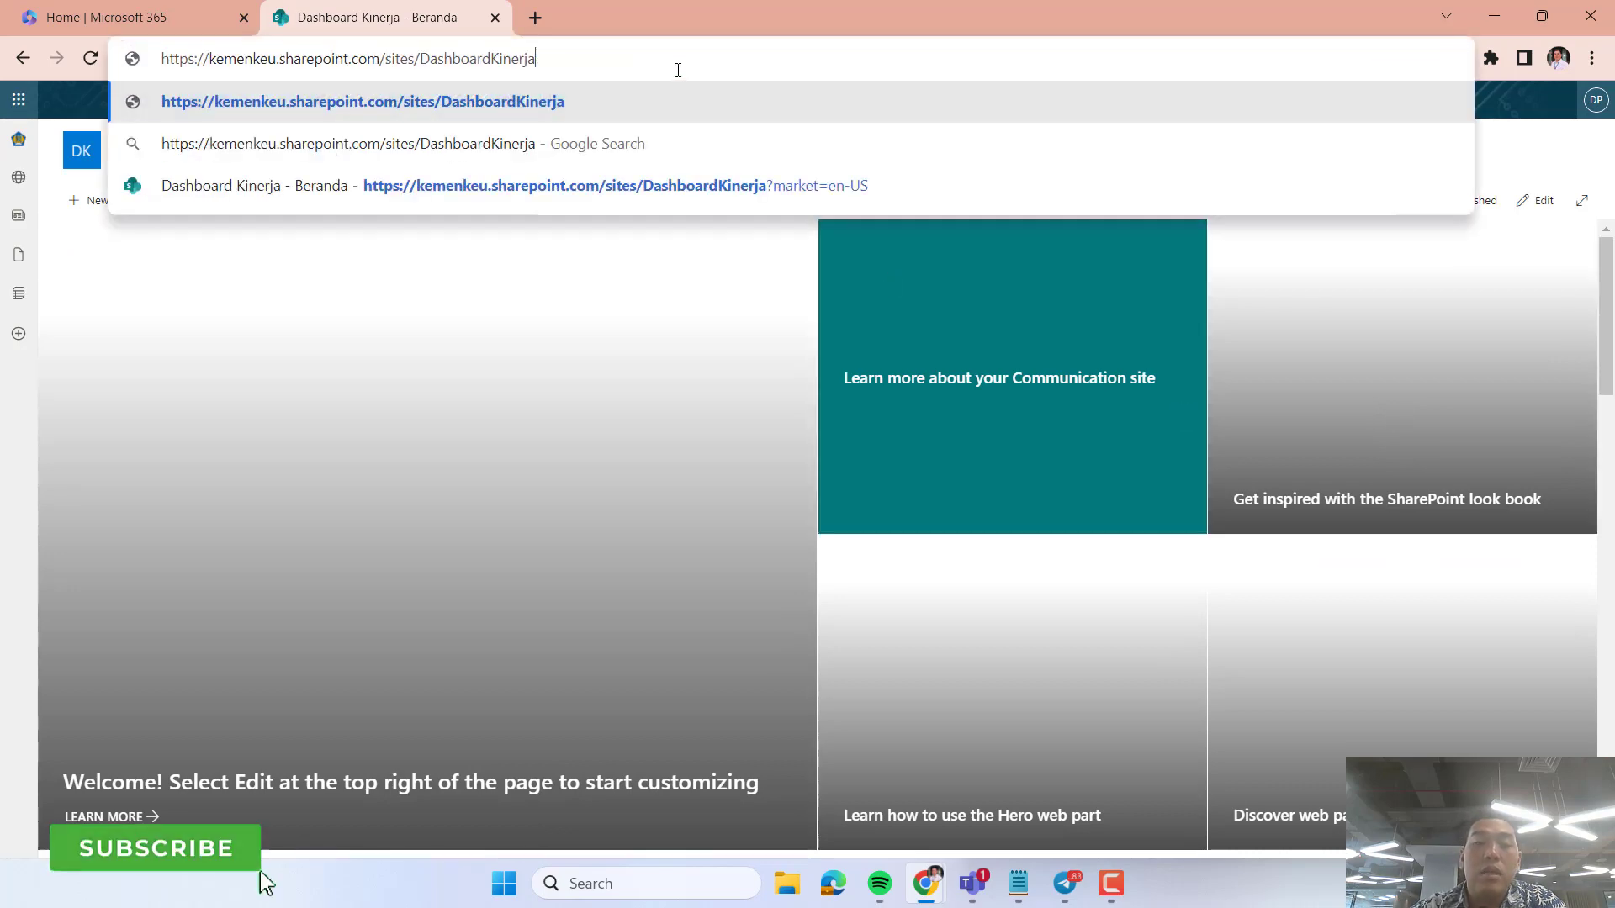
key(Return)
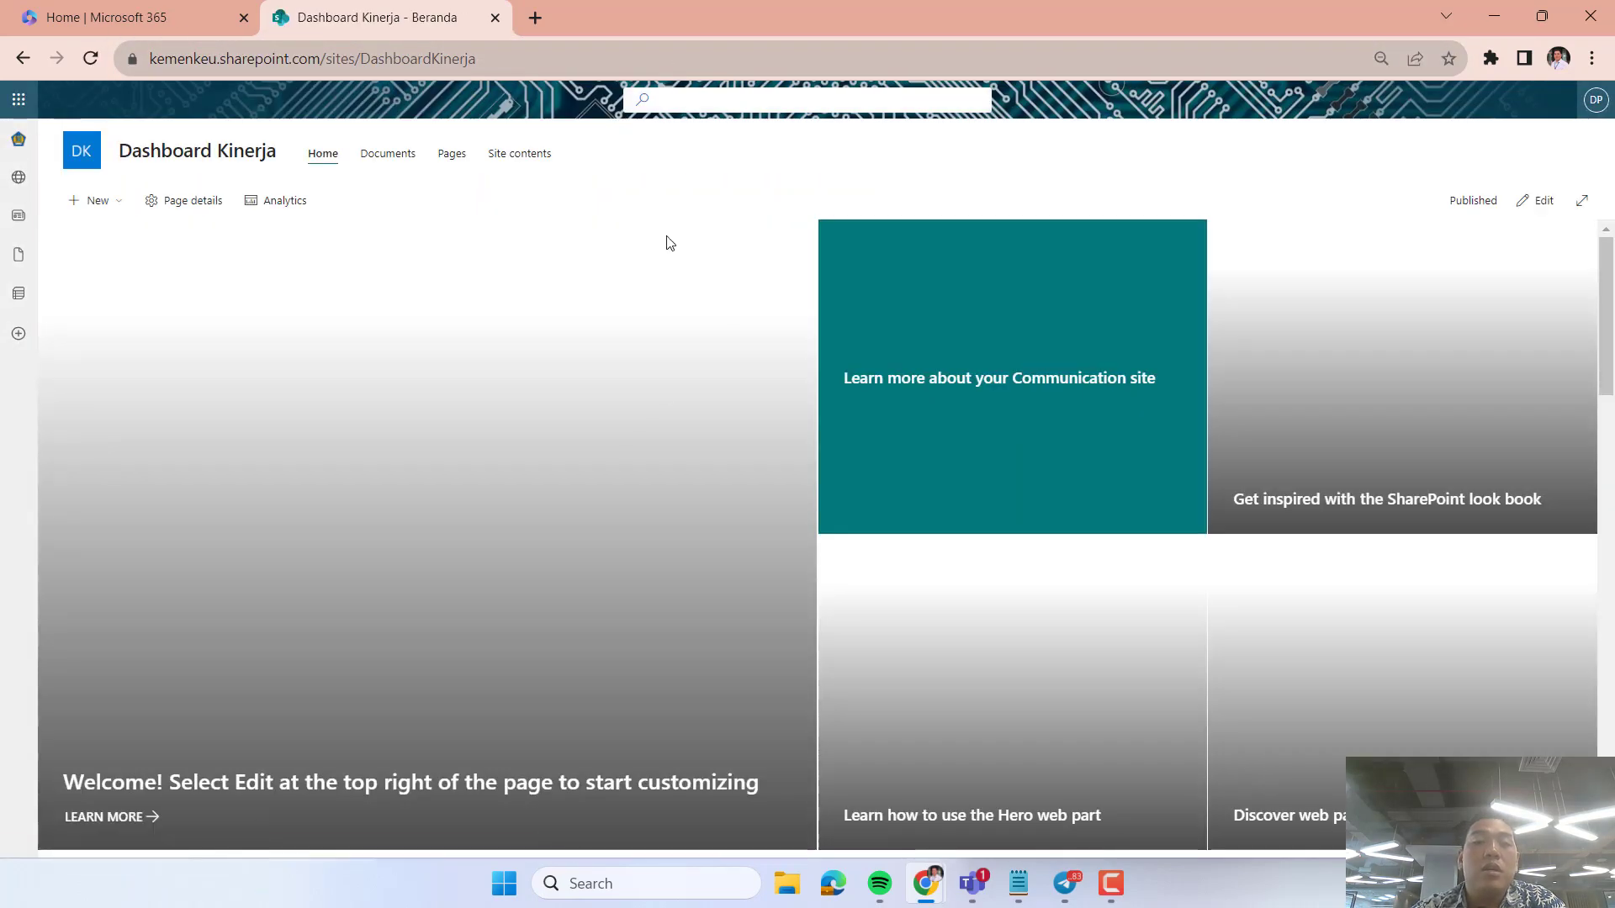
Postpone choosing a template in the site design prompt, keeping the default home page.
scroll(656, 389, down, 15)
scroll(659, 389, up, 15)
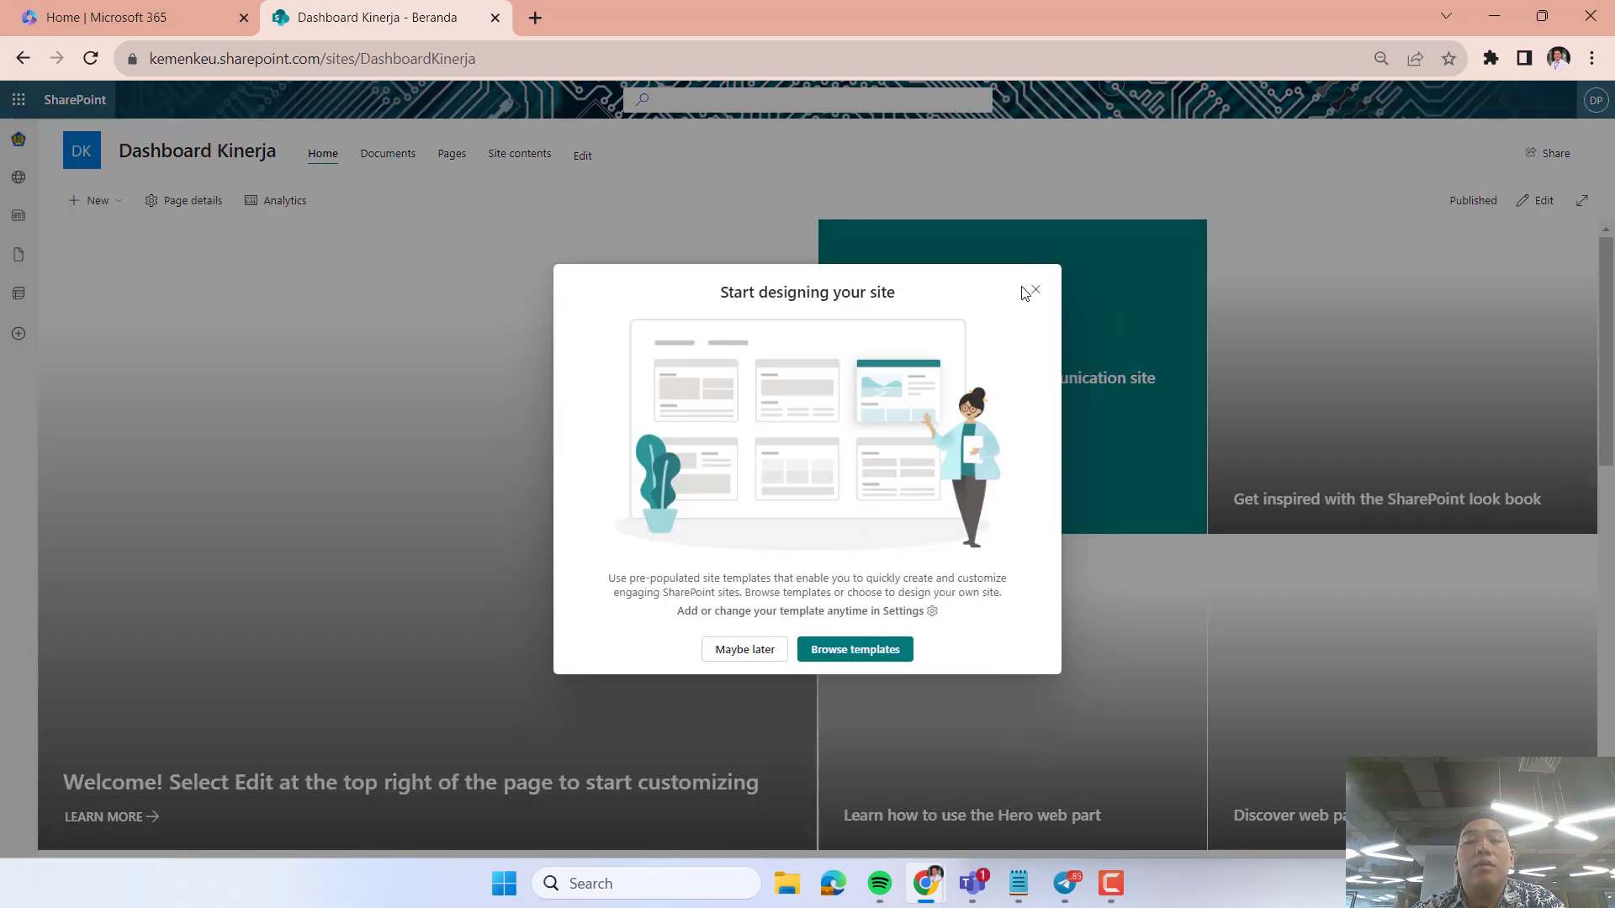
click(723, 656)
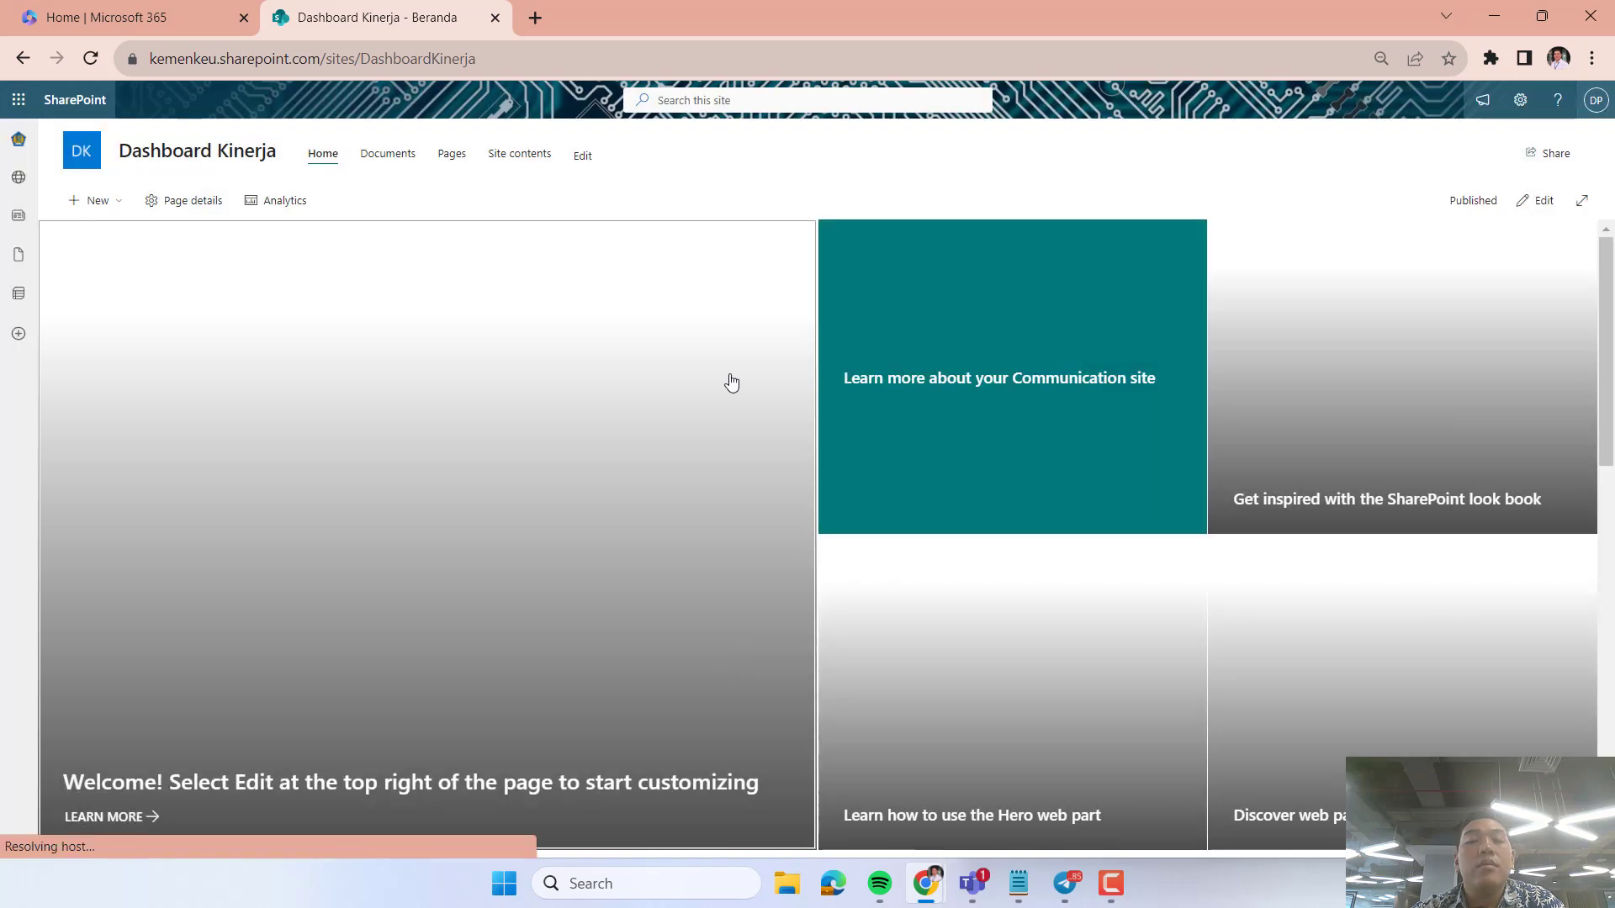
Look at the site's Documents library and review the default sections and address of the home page.
click(389, 154)
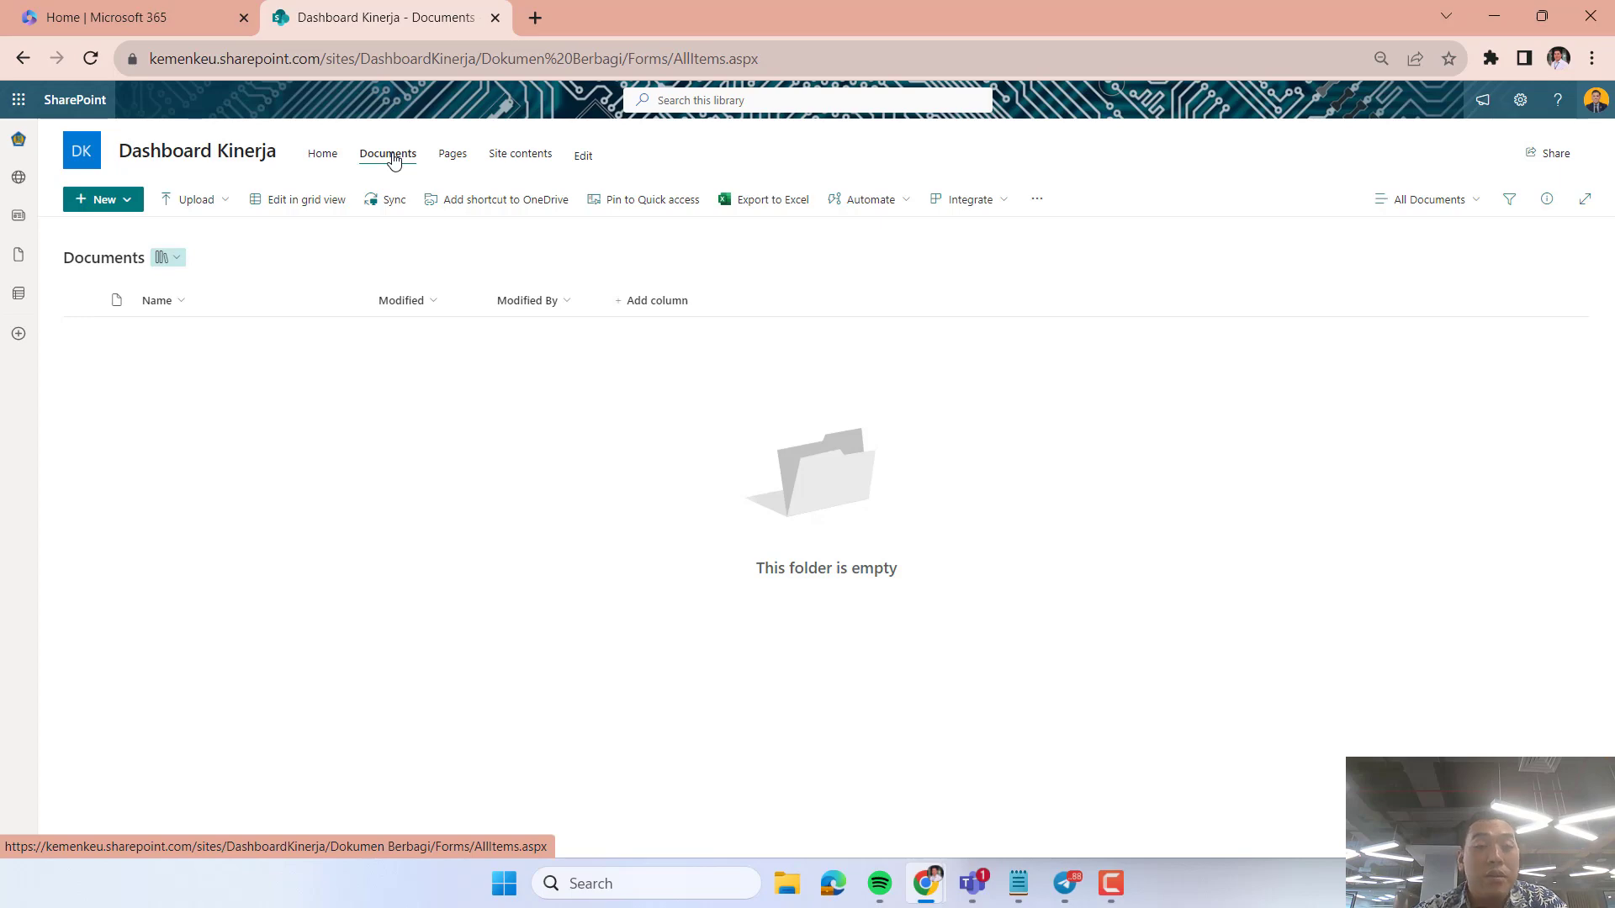
click(329, 162)
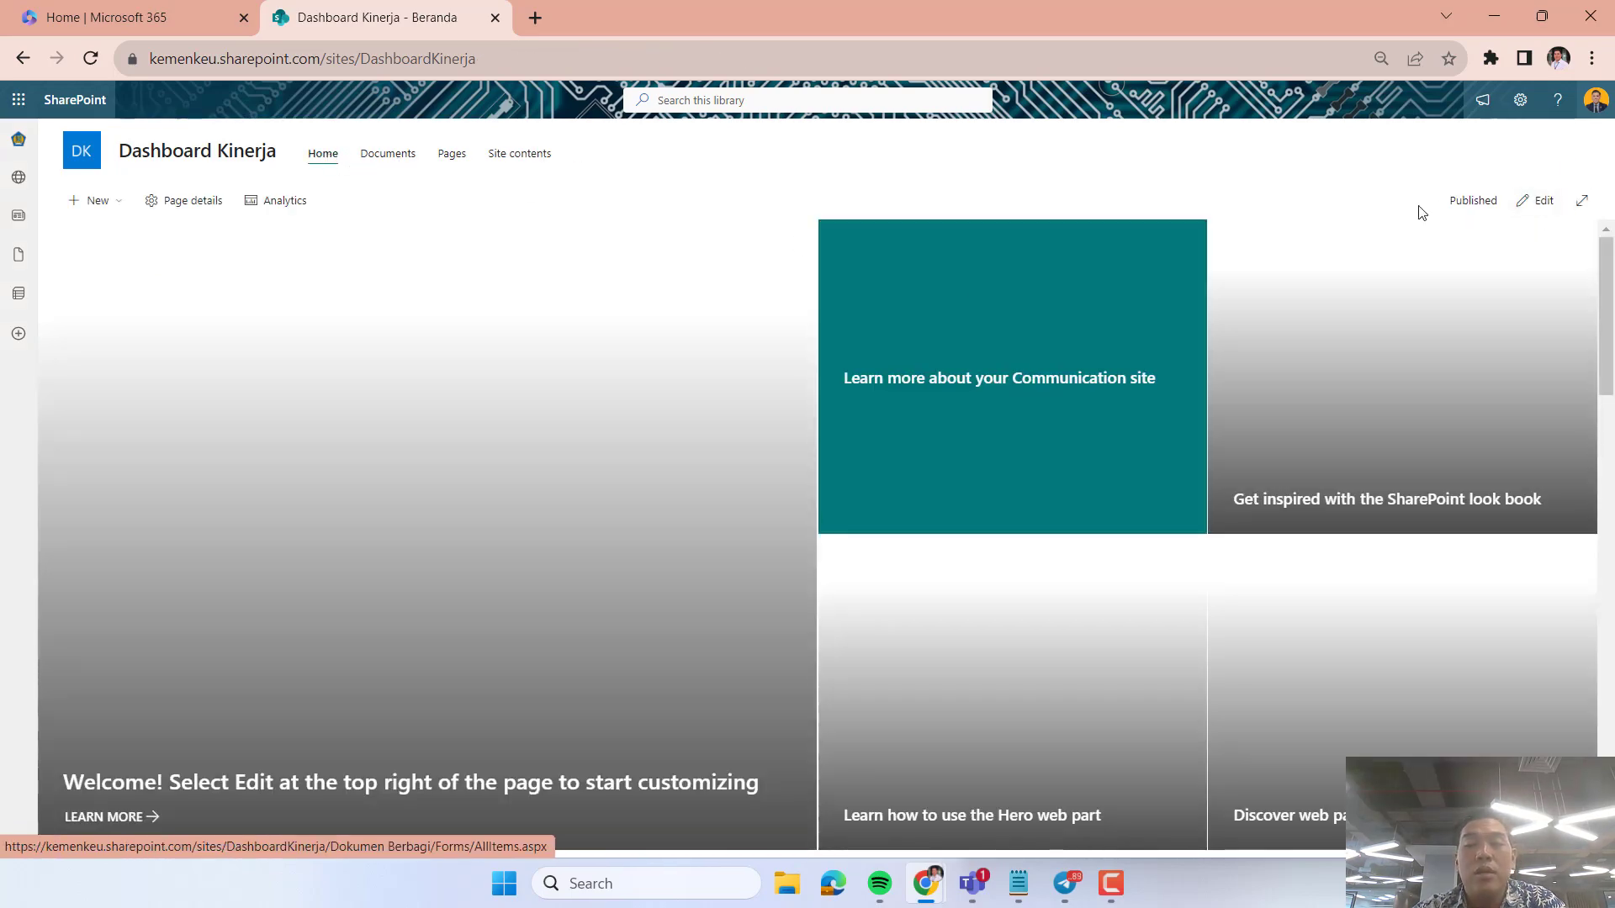
scroll(1272, 562, down, 10)
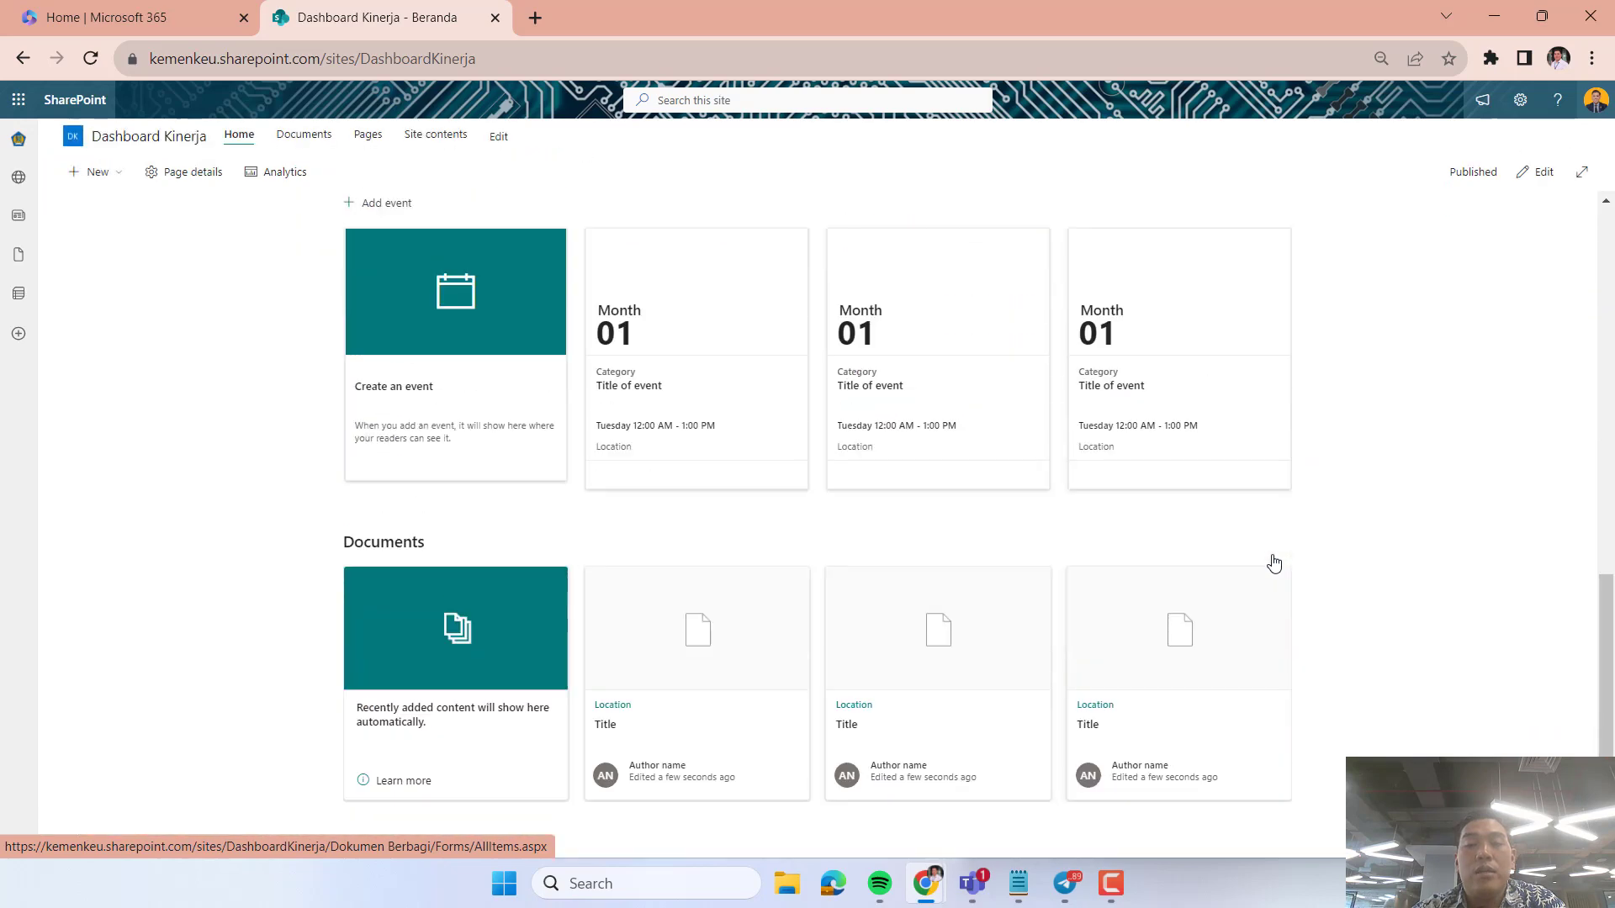
scroll(1274, 563, up, 5)
mouse_move(496, 60)
mouse_down()
mouse_move(153, 59)
mouse_move(484, 57)
mouse_up()
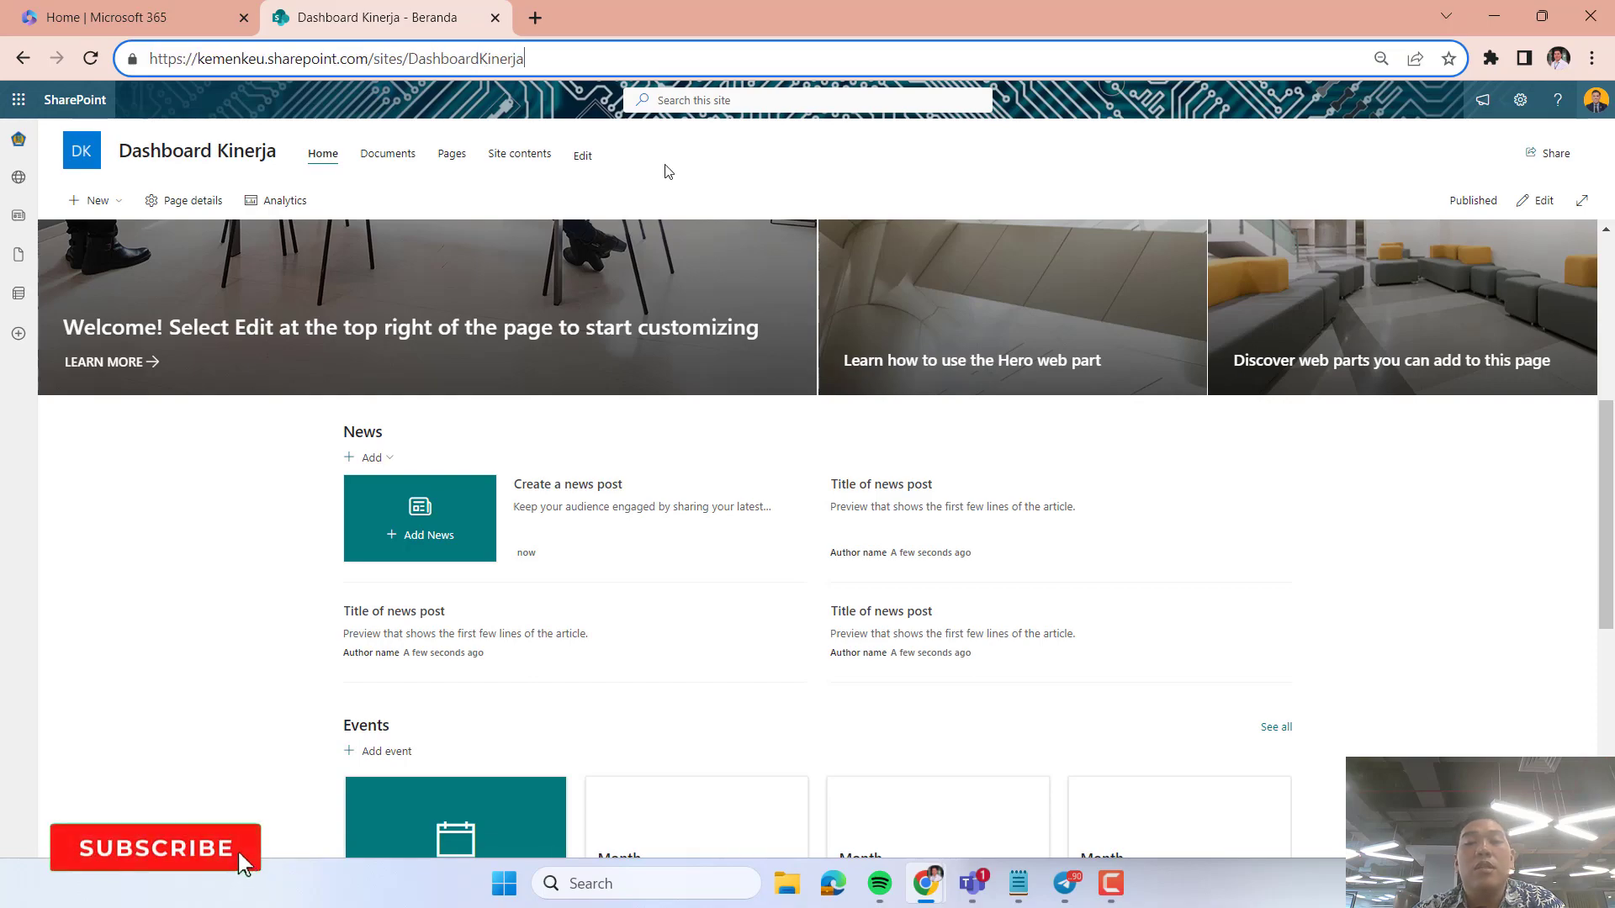
scroll(1289, 476, up, 5)
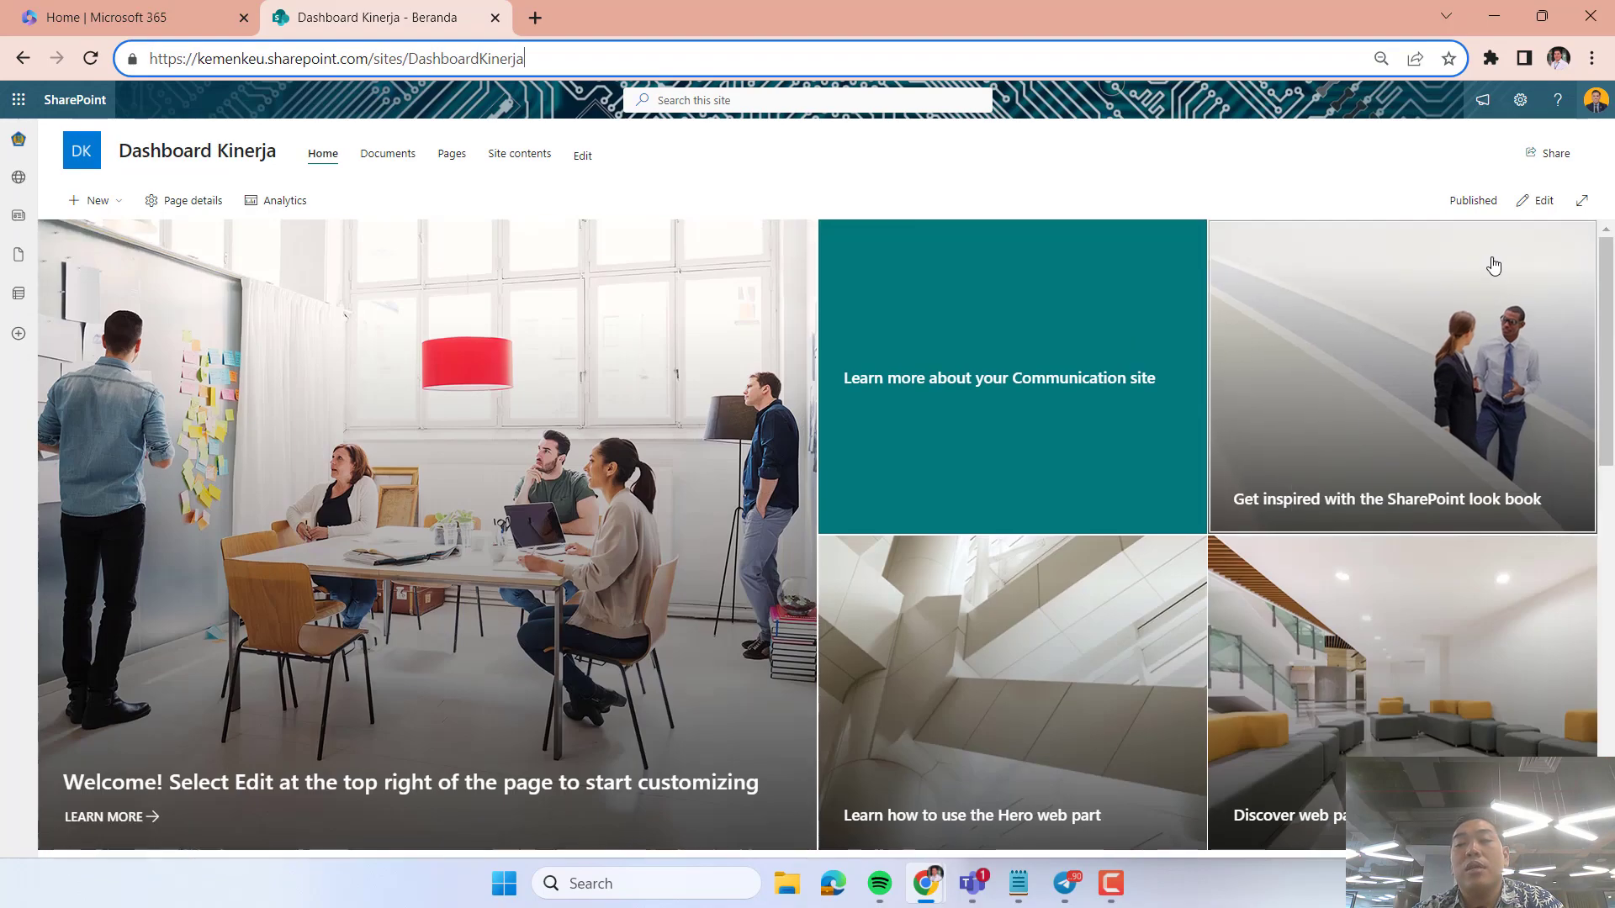
Put the Dashboard Kinerja home page into edit mode and look over its editable sections.
click(1539, 202)
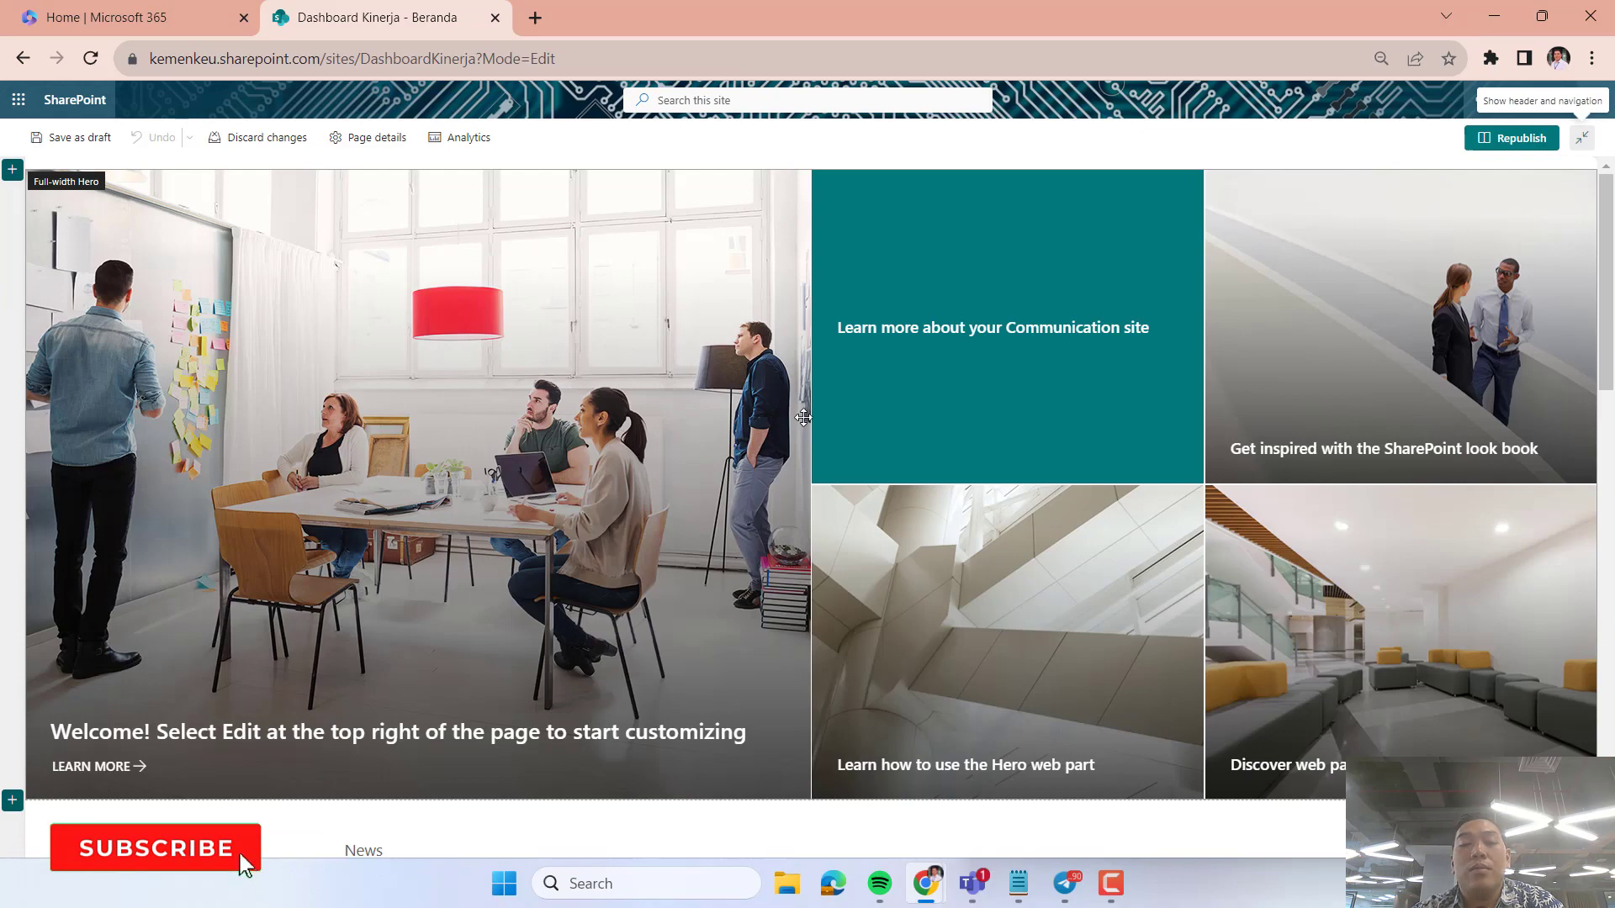
scroll(803, 418, down, 15)
scroll(804, 417, up, 15)
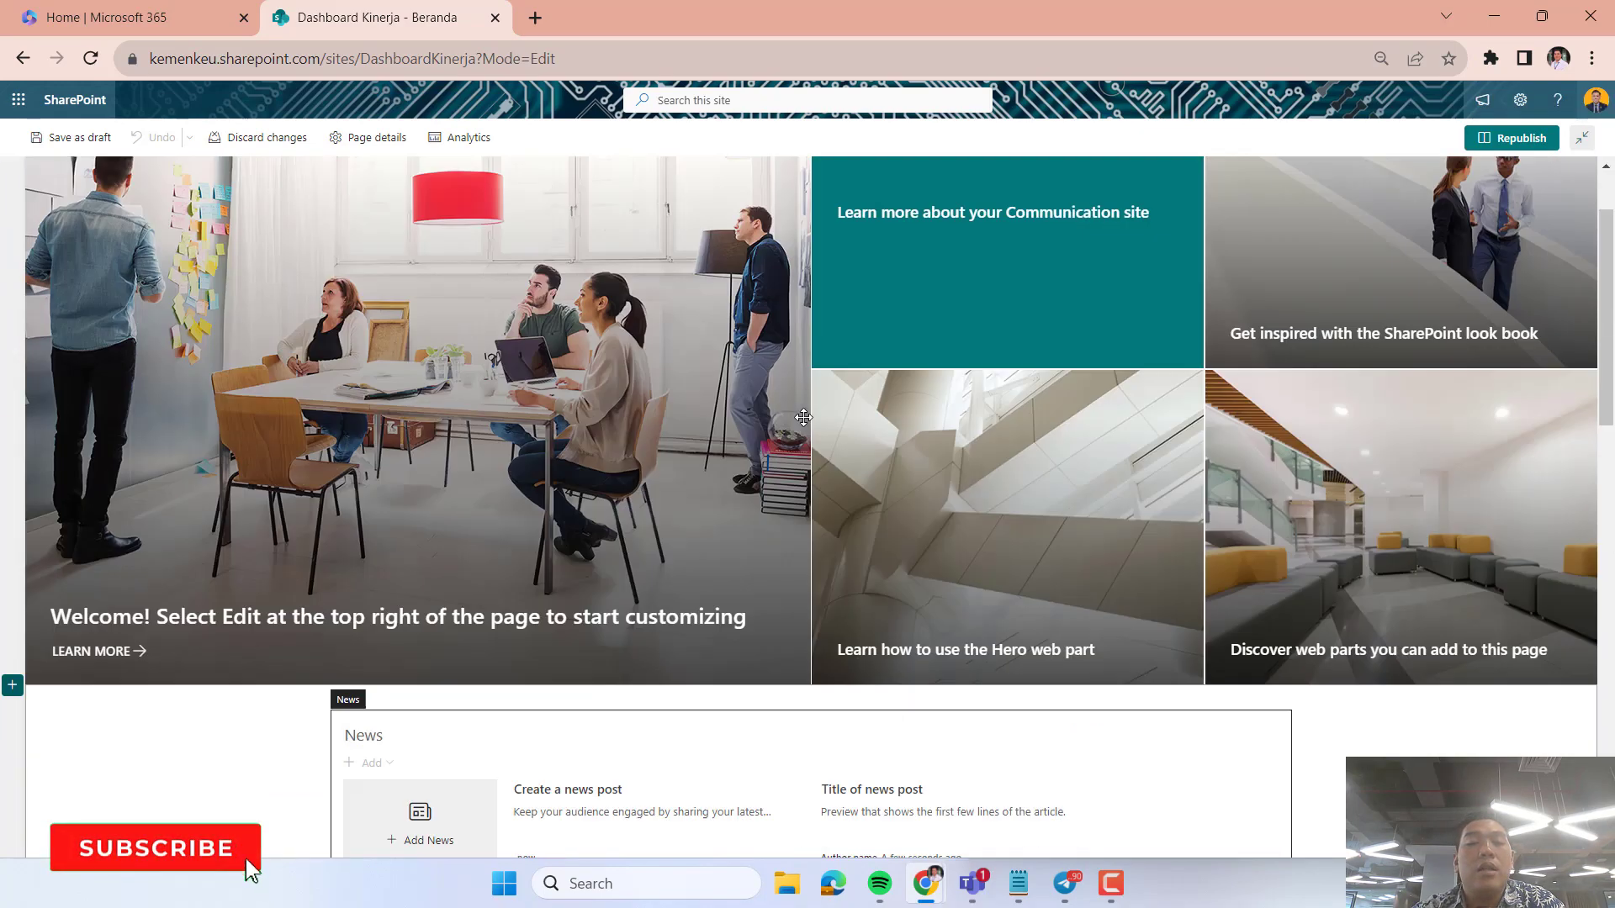
scroll(803, 418, up, 2)
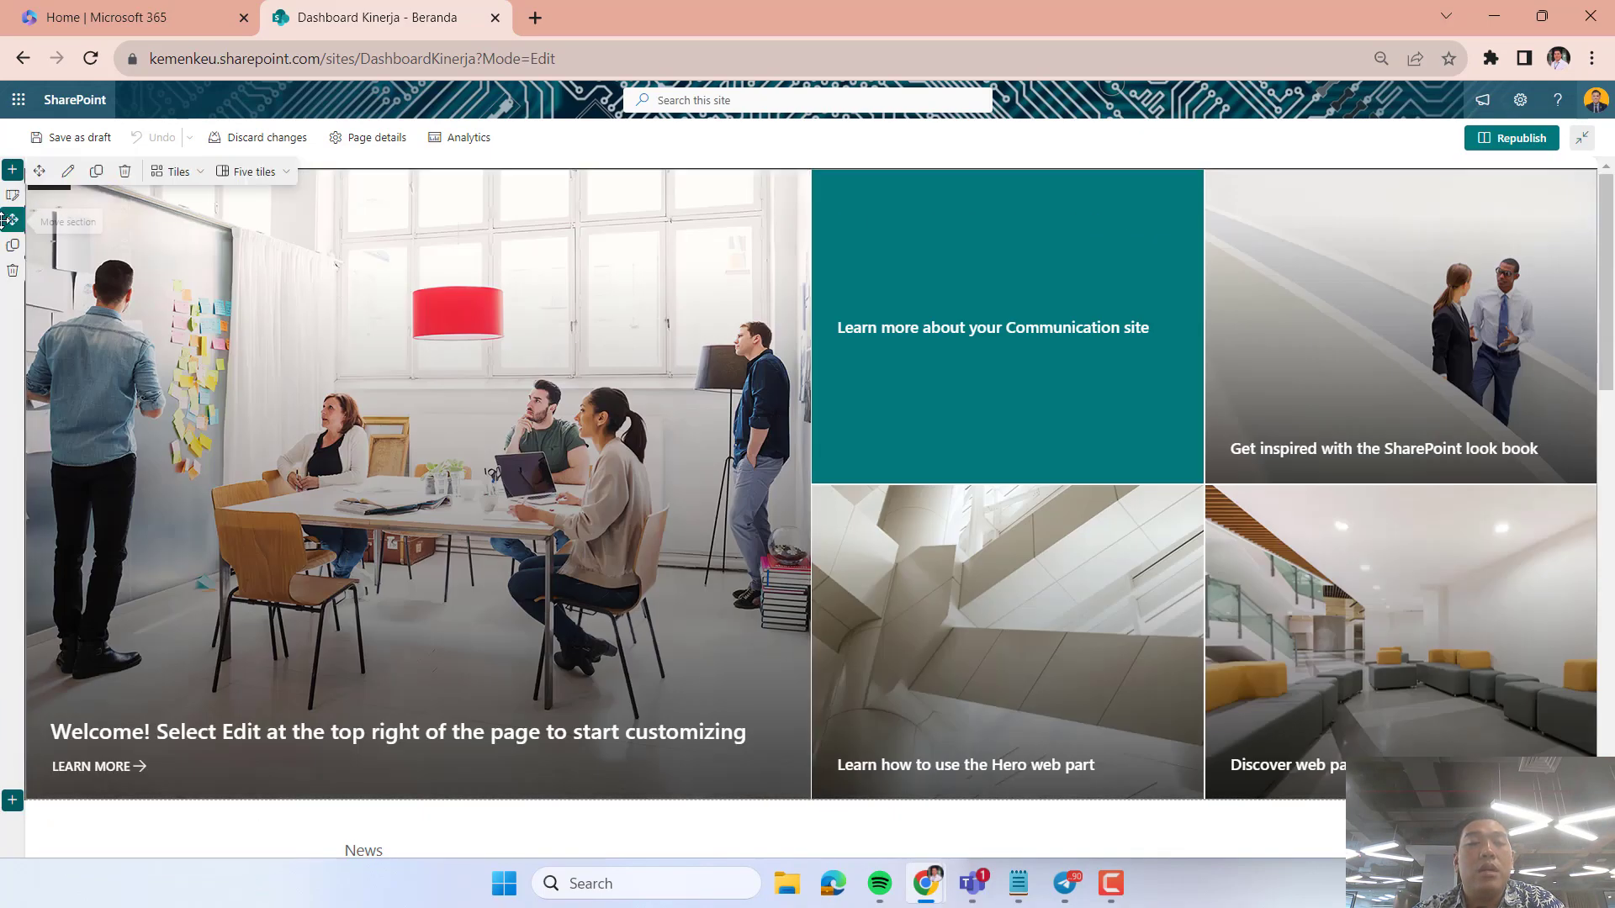
Open the full-width Hero section's settings, delete the section, and undo the deletion.
click(12, 196)
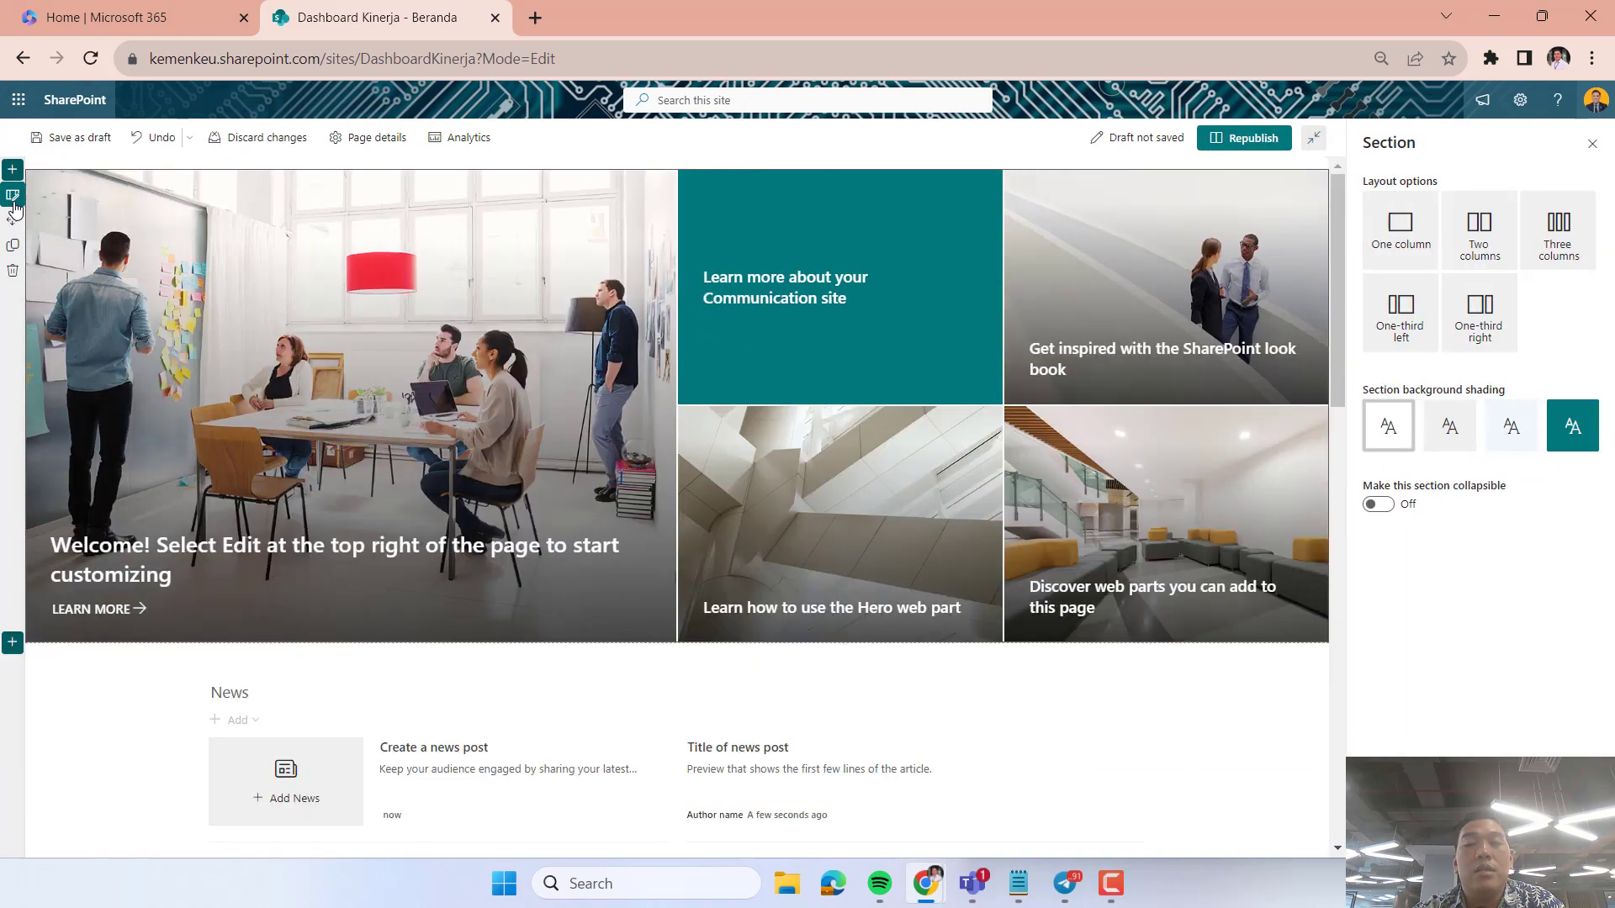
click(13, 270)
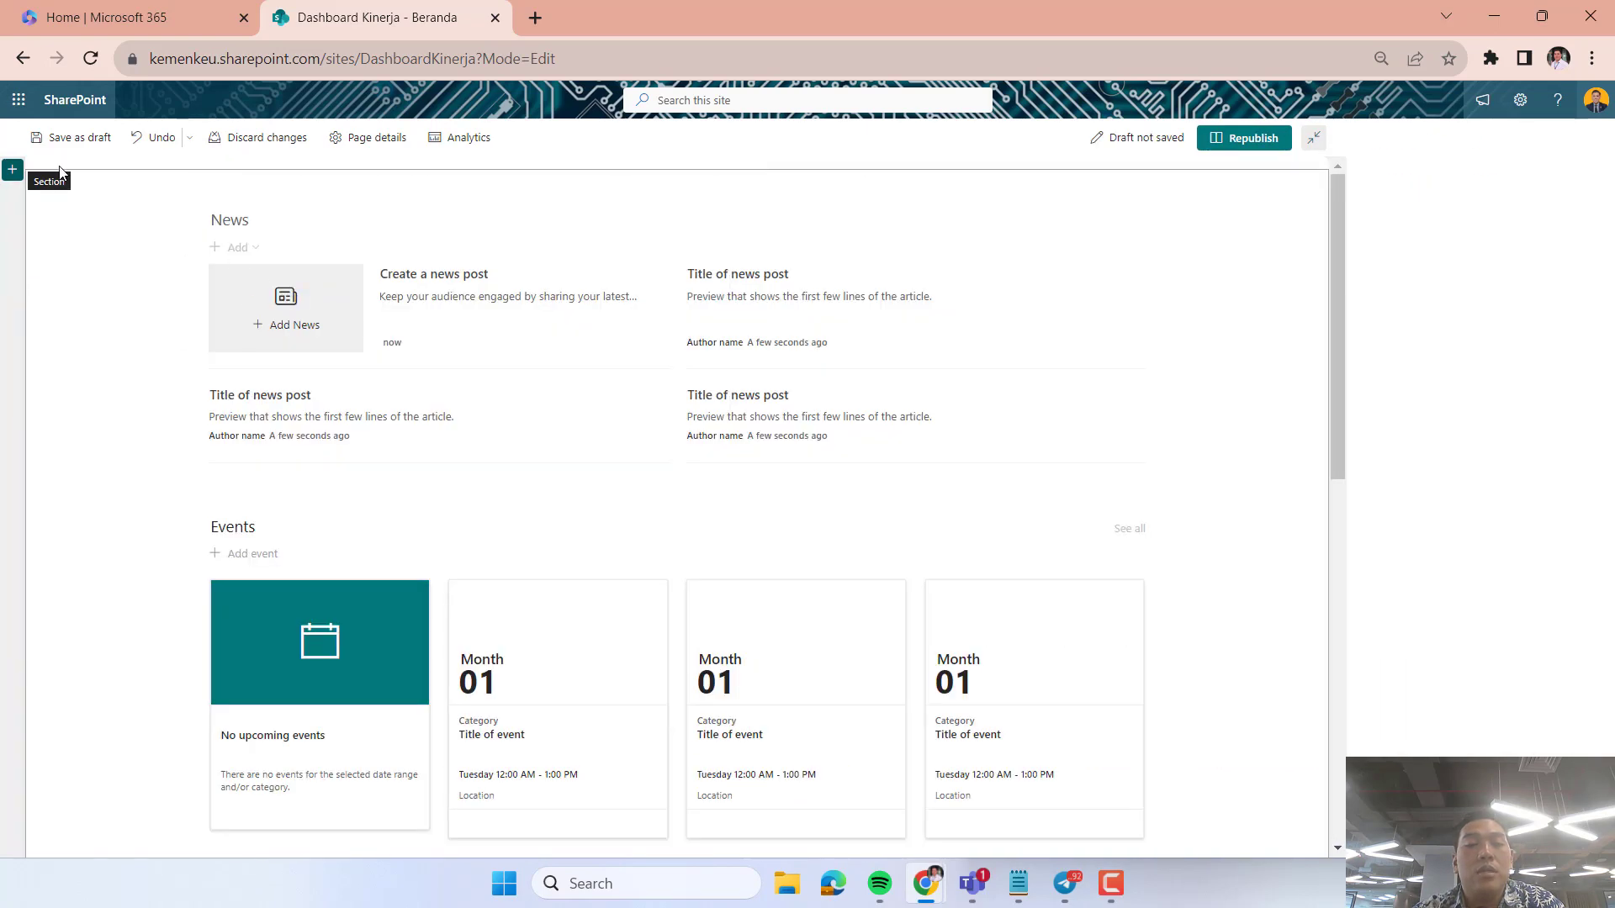
click(157, 137)
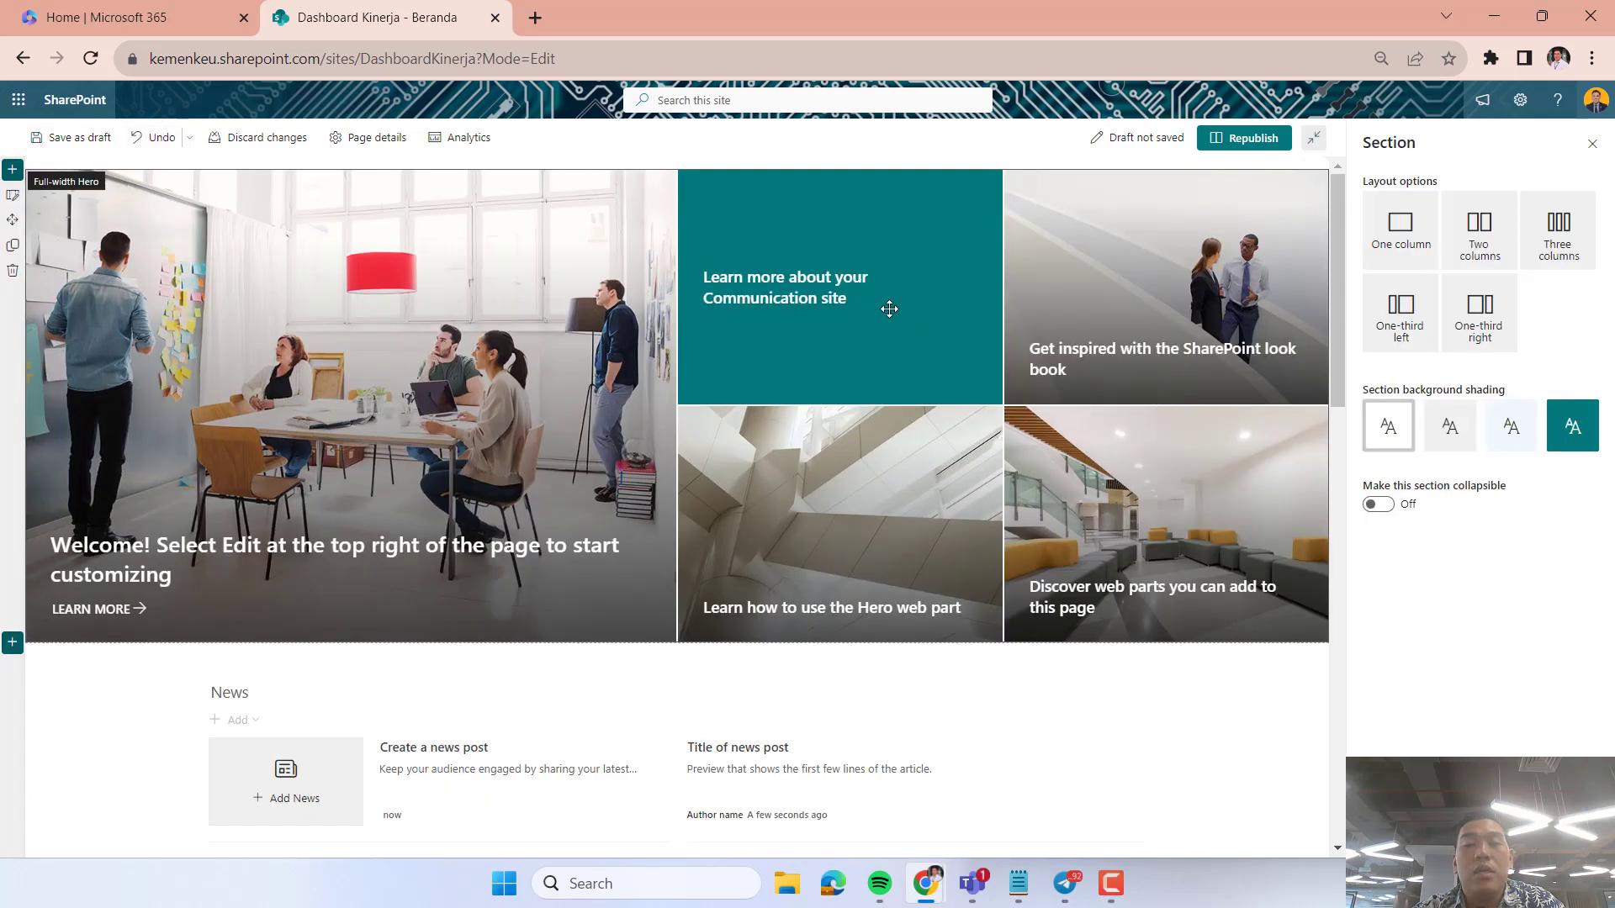
Open the details of the Hero tile about the Communication site and replace the last word of its title.
click(860, 288)
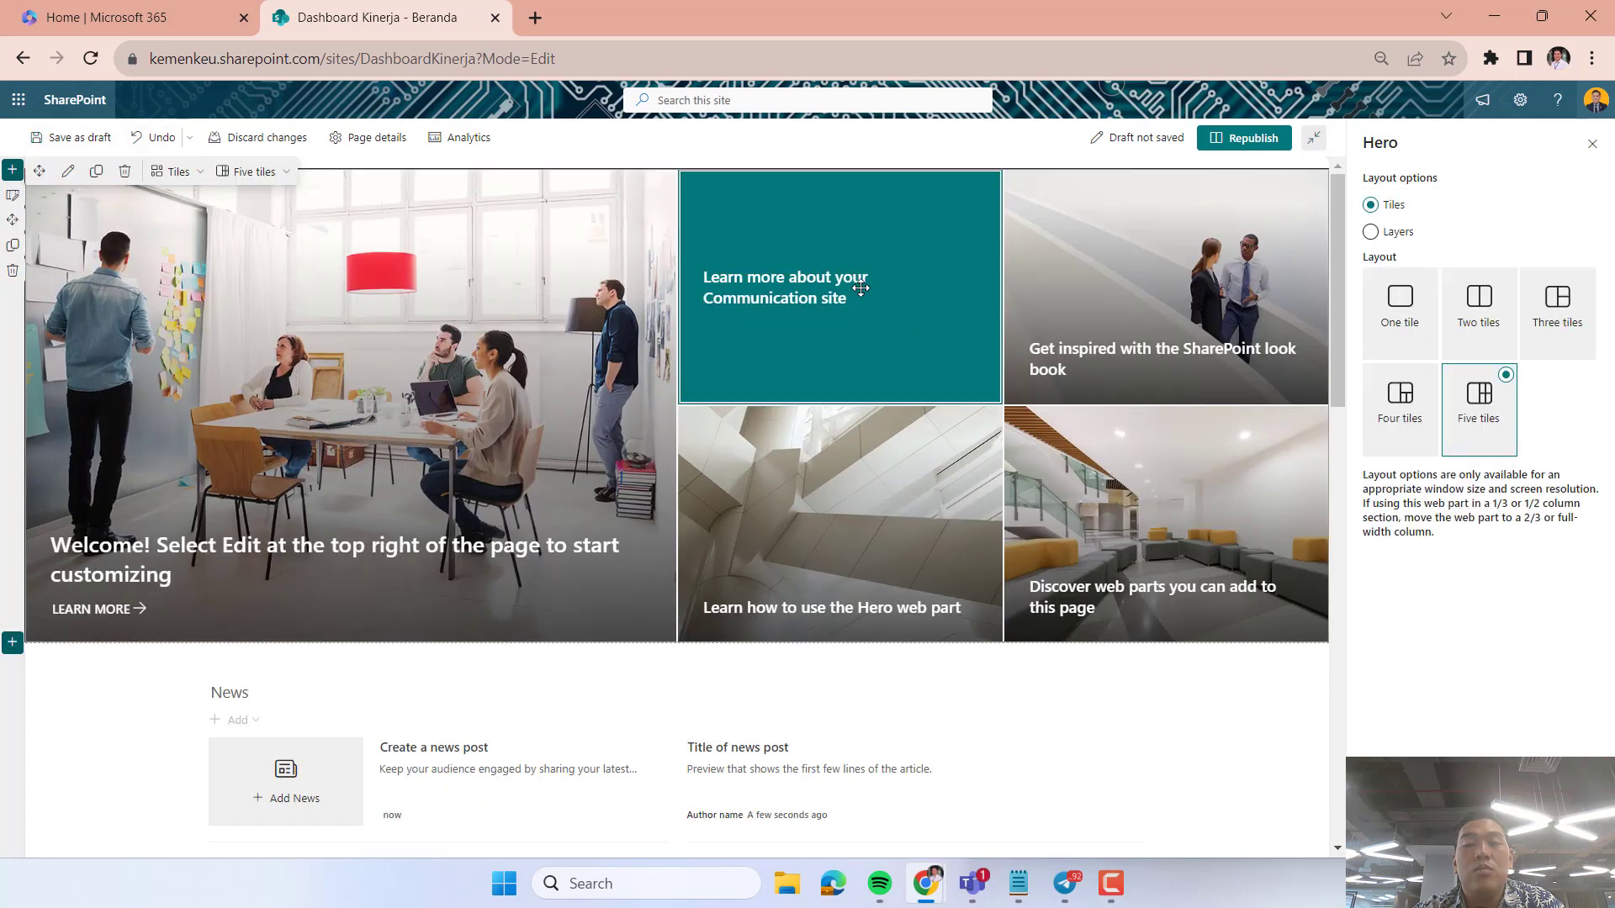
click(1137, 251)
click(865, 352)
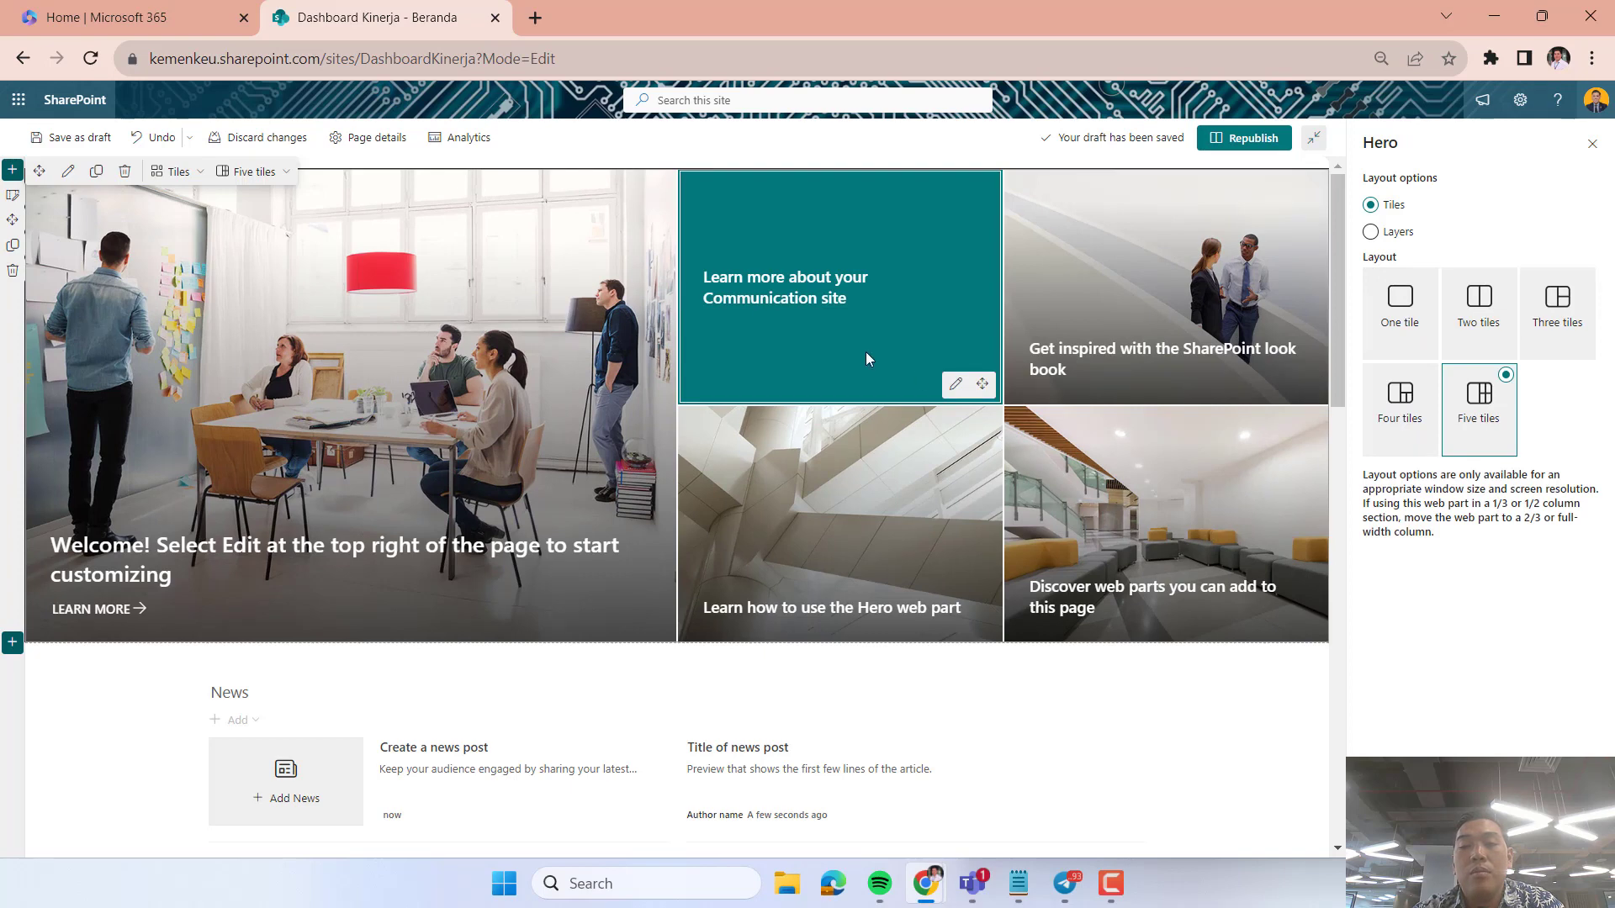
click(956, 385)
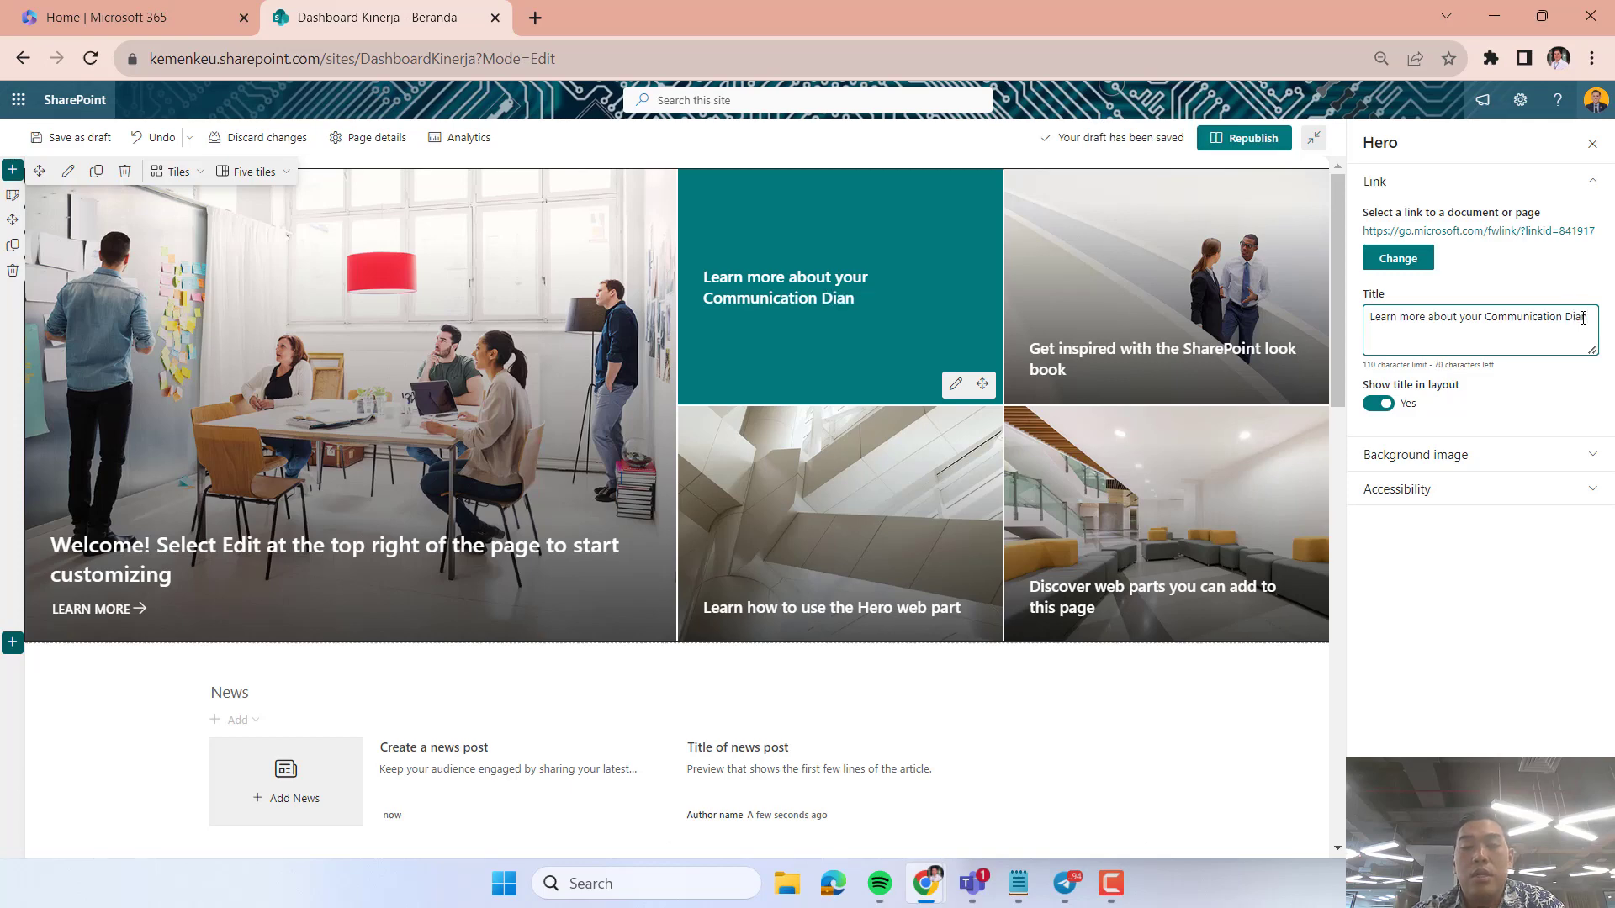
Look over the background image options of the Communication site tile, keeping Color block selected.
click(1455, 453)
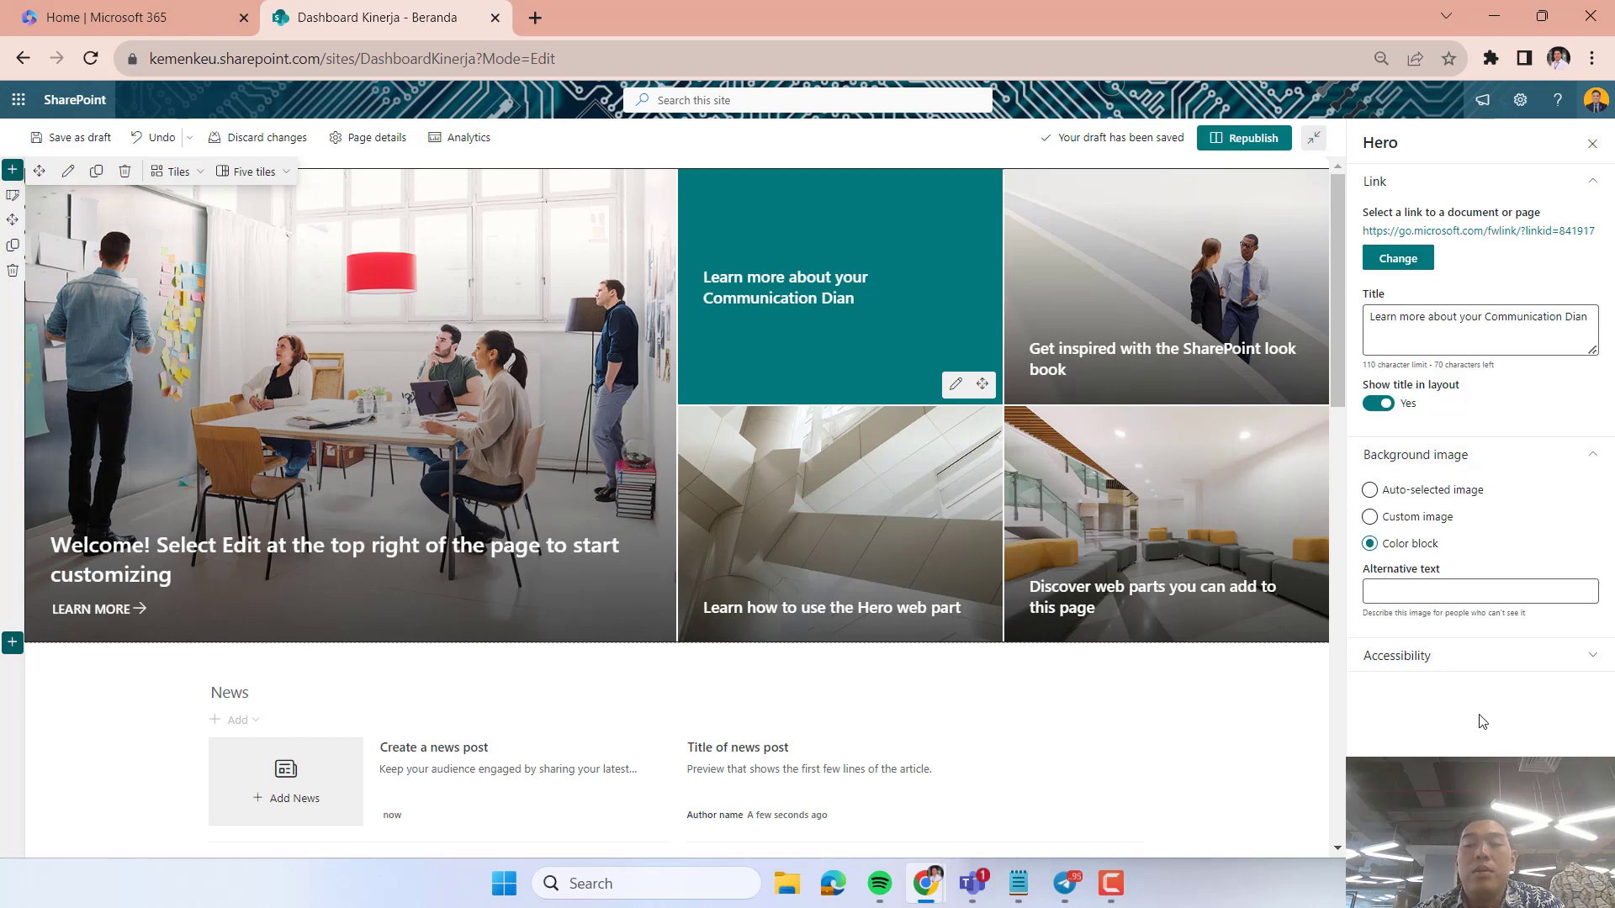
click(1393, 520)
click(1393, 544)
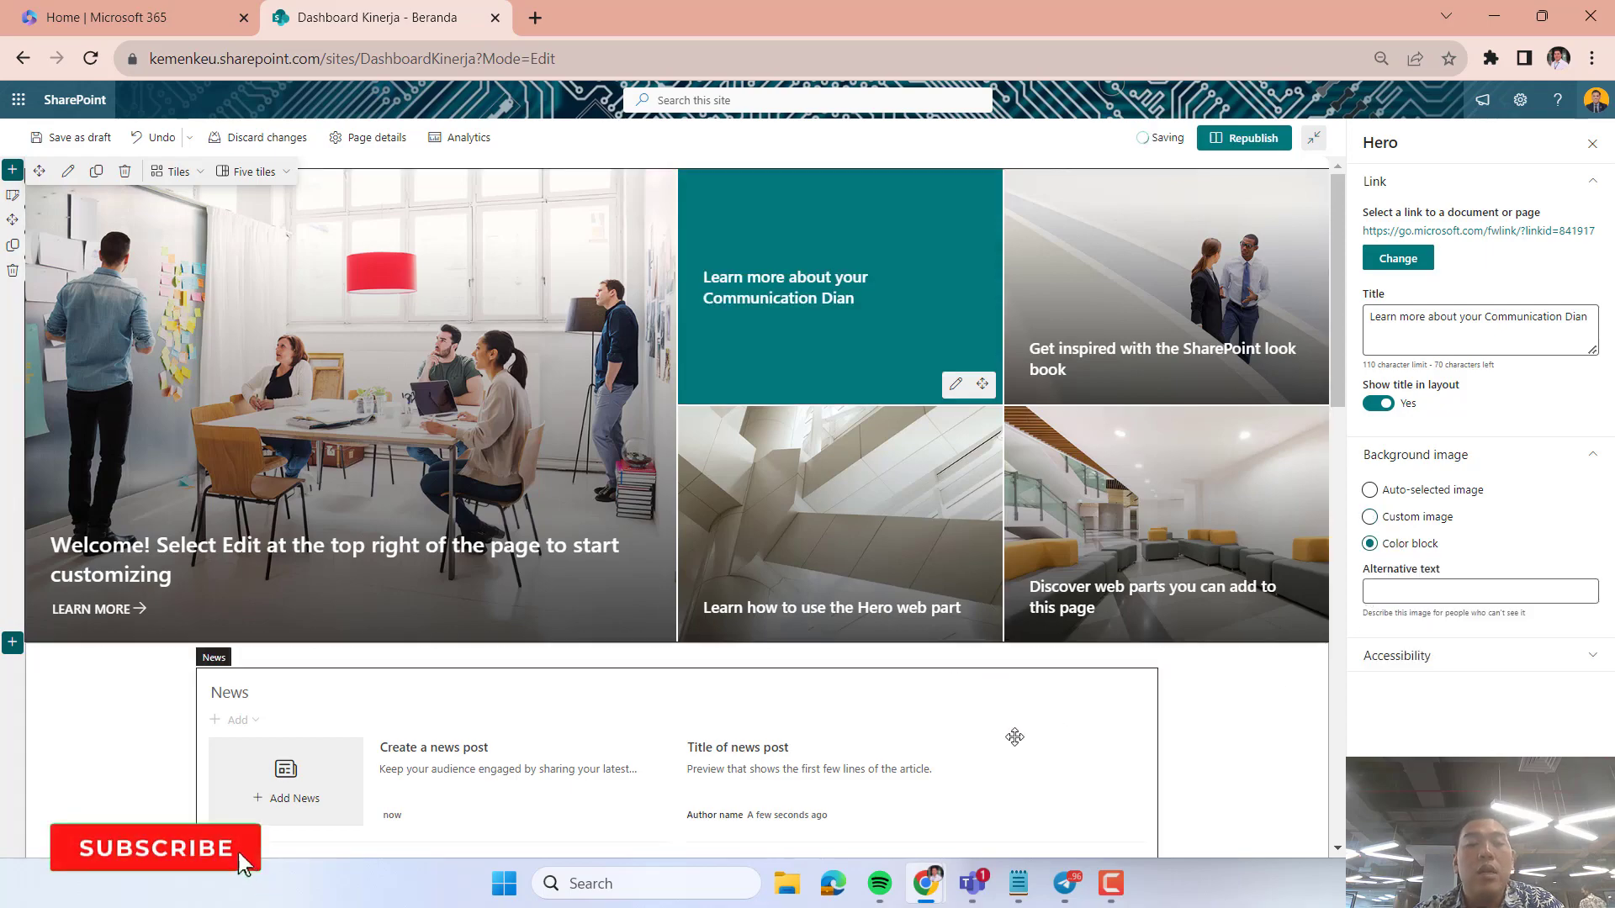
Delete the Hero section and all remaining default sections from the home page.
scroll(1014, 737, down, 15)
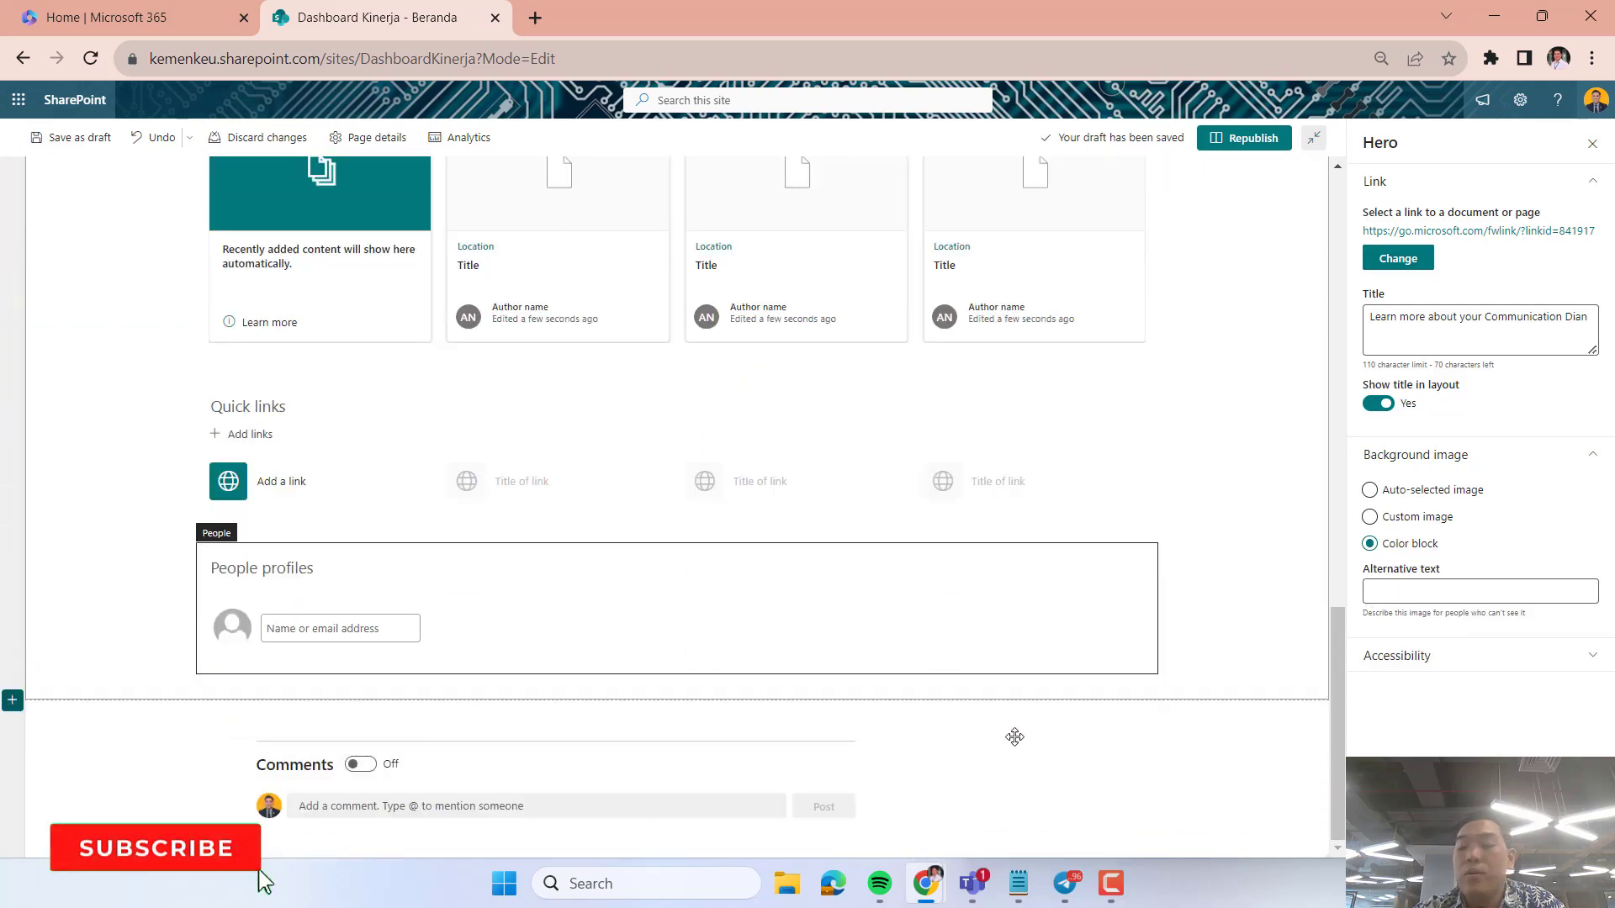
scroll(1014, 737, up, 15)
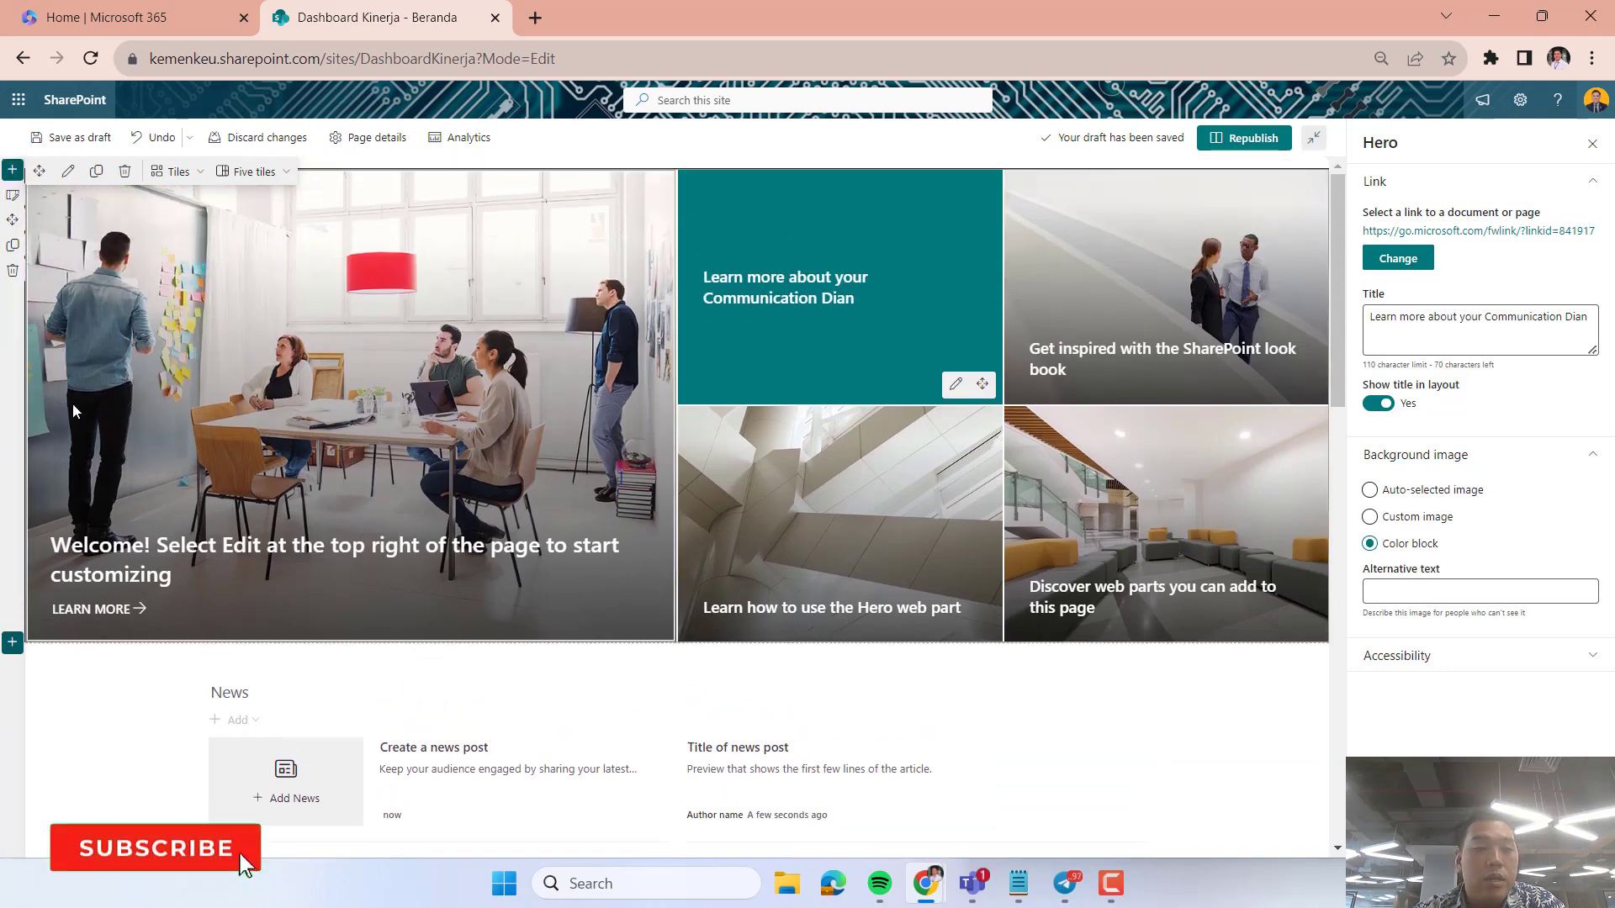
click(13, 270)
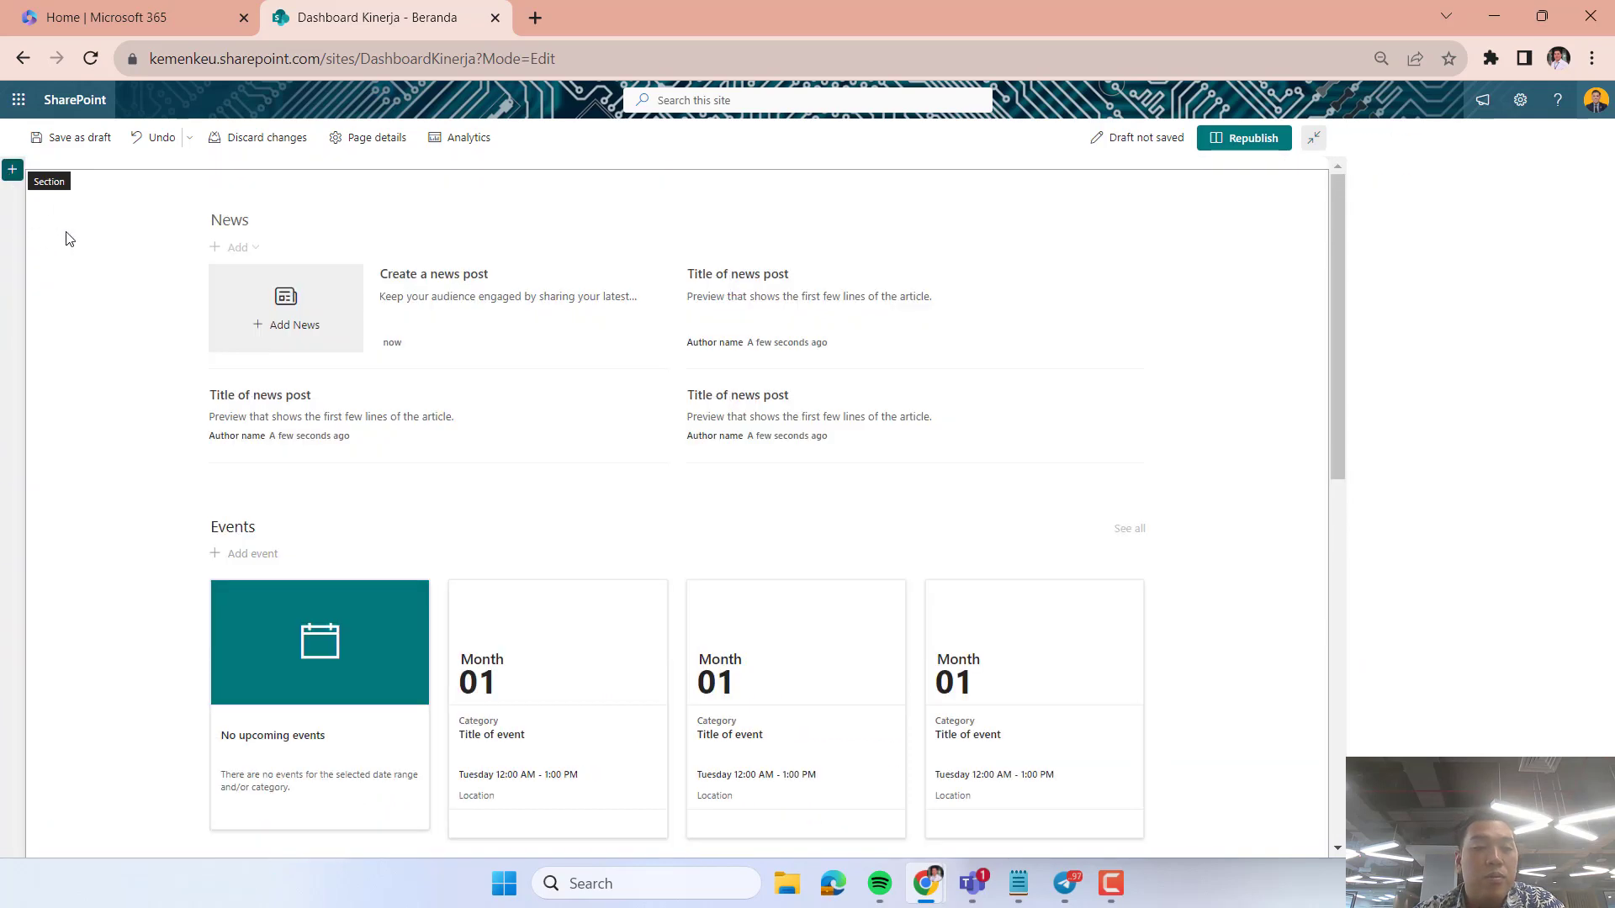
click(20, 272)
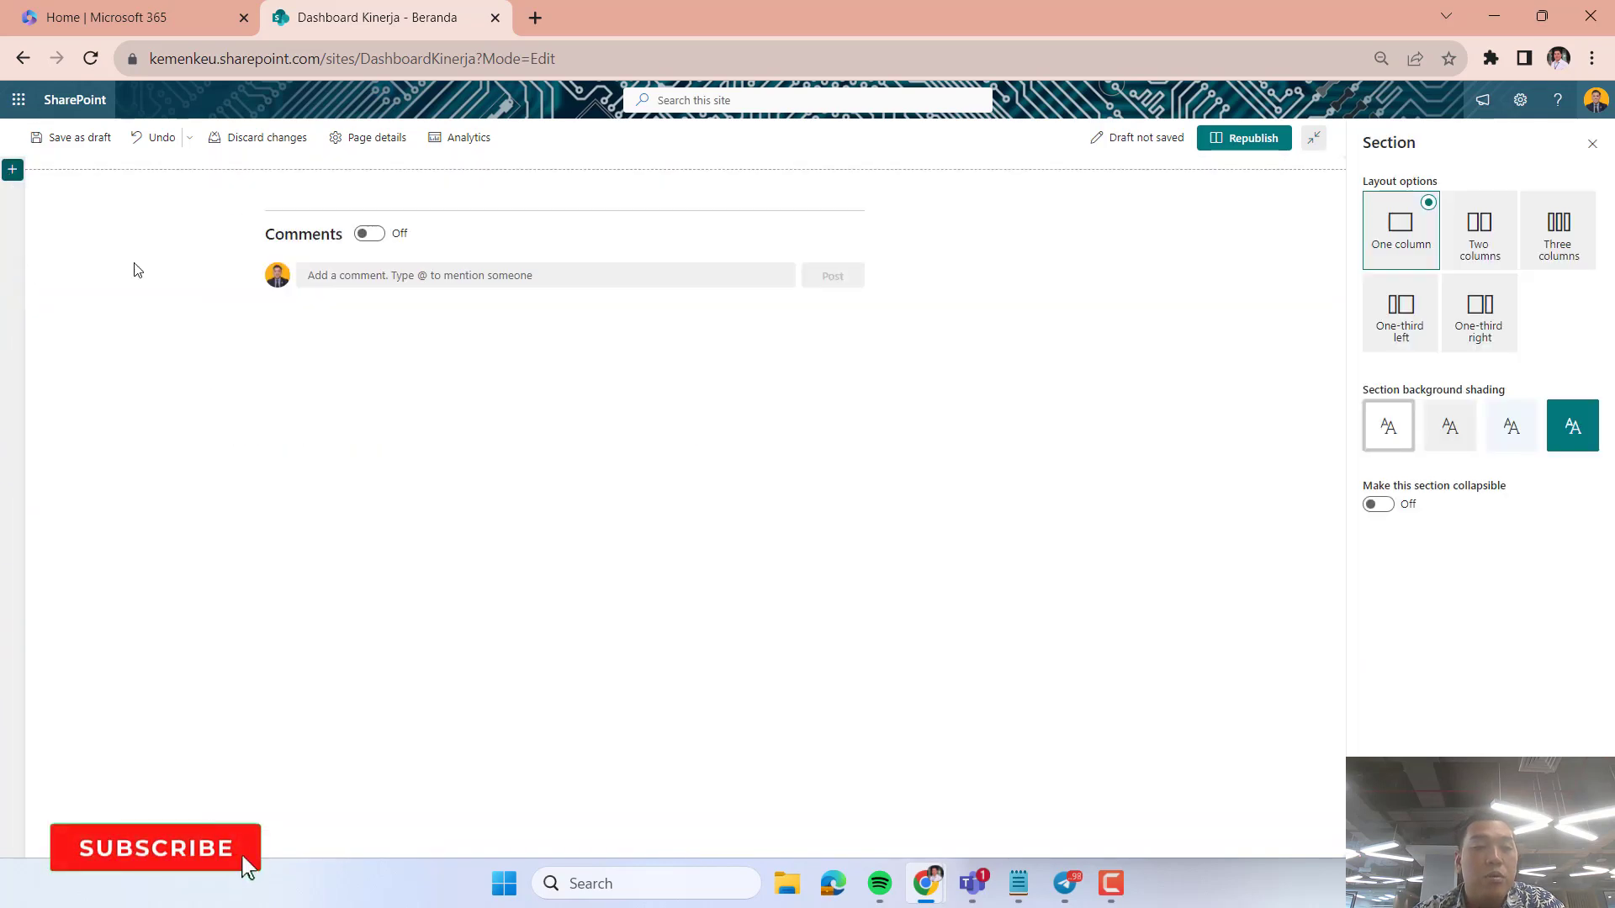
Check the section templates and add a one-column section to the empty home page.
click(11, 172)
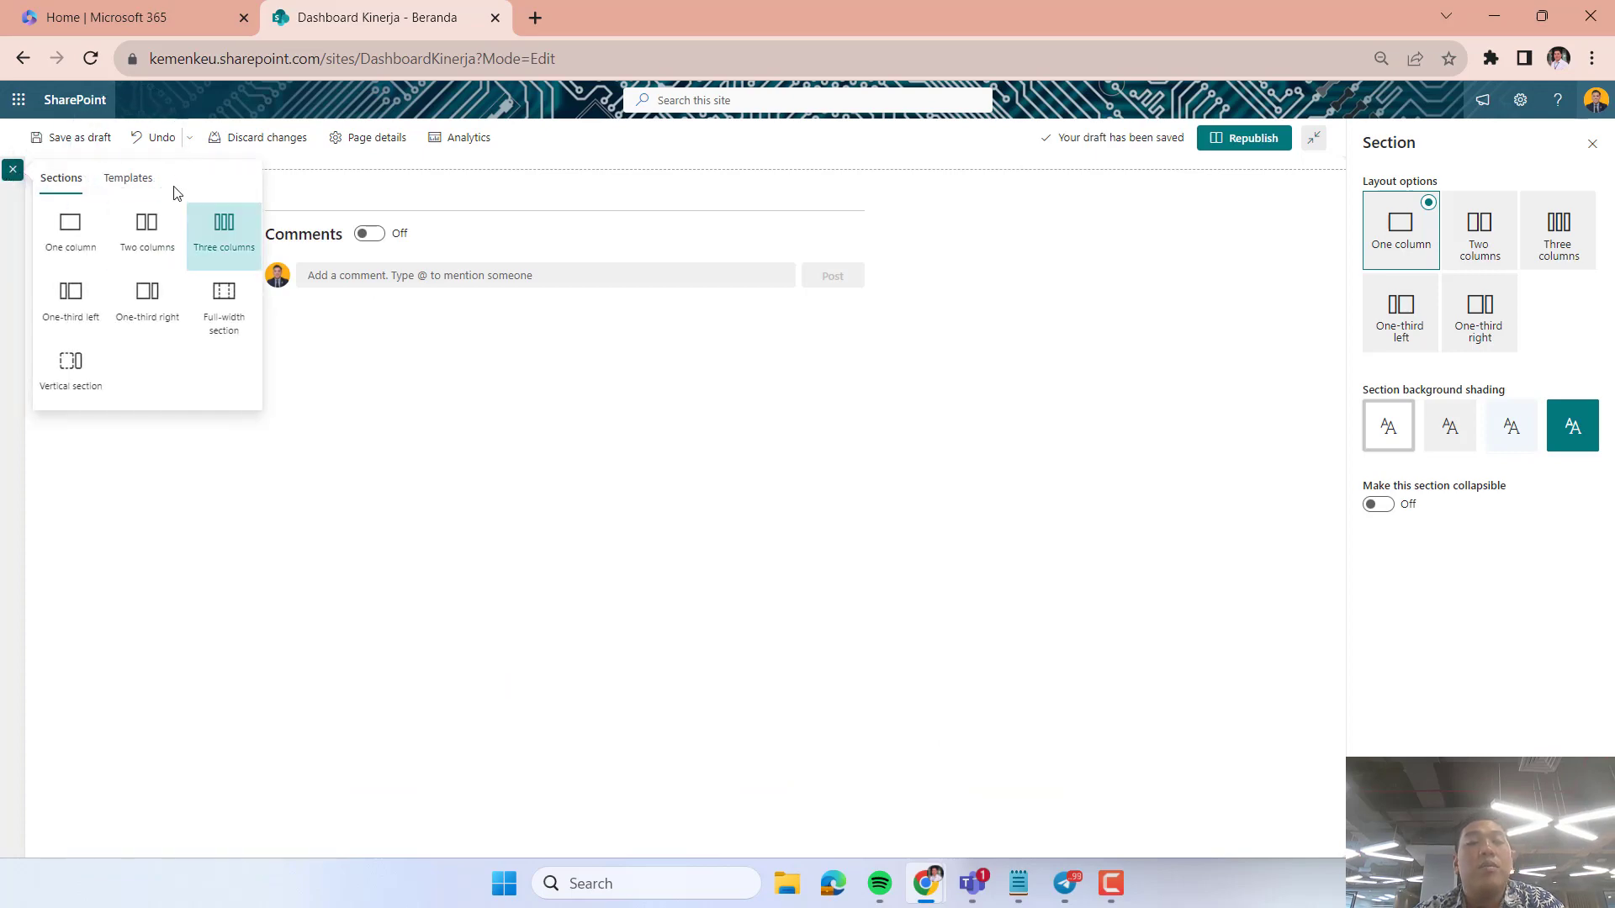
click(126, 178)
click(78, 185)
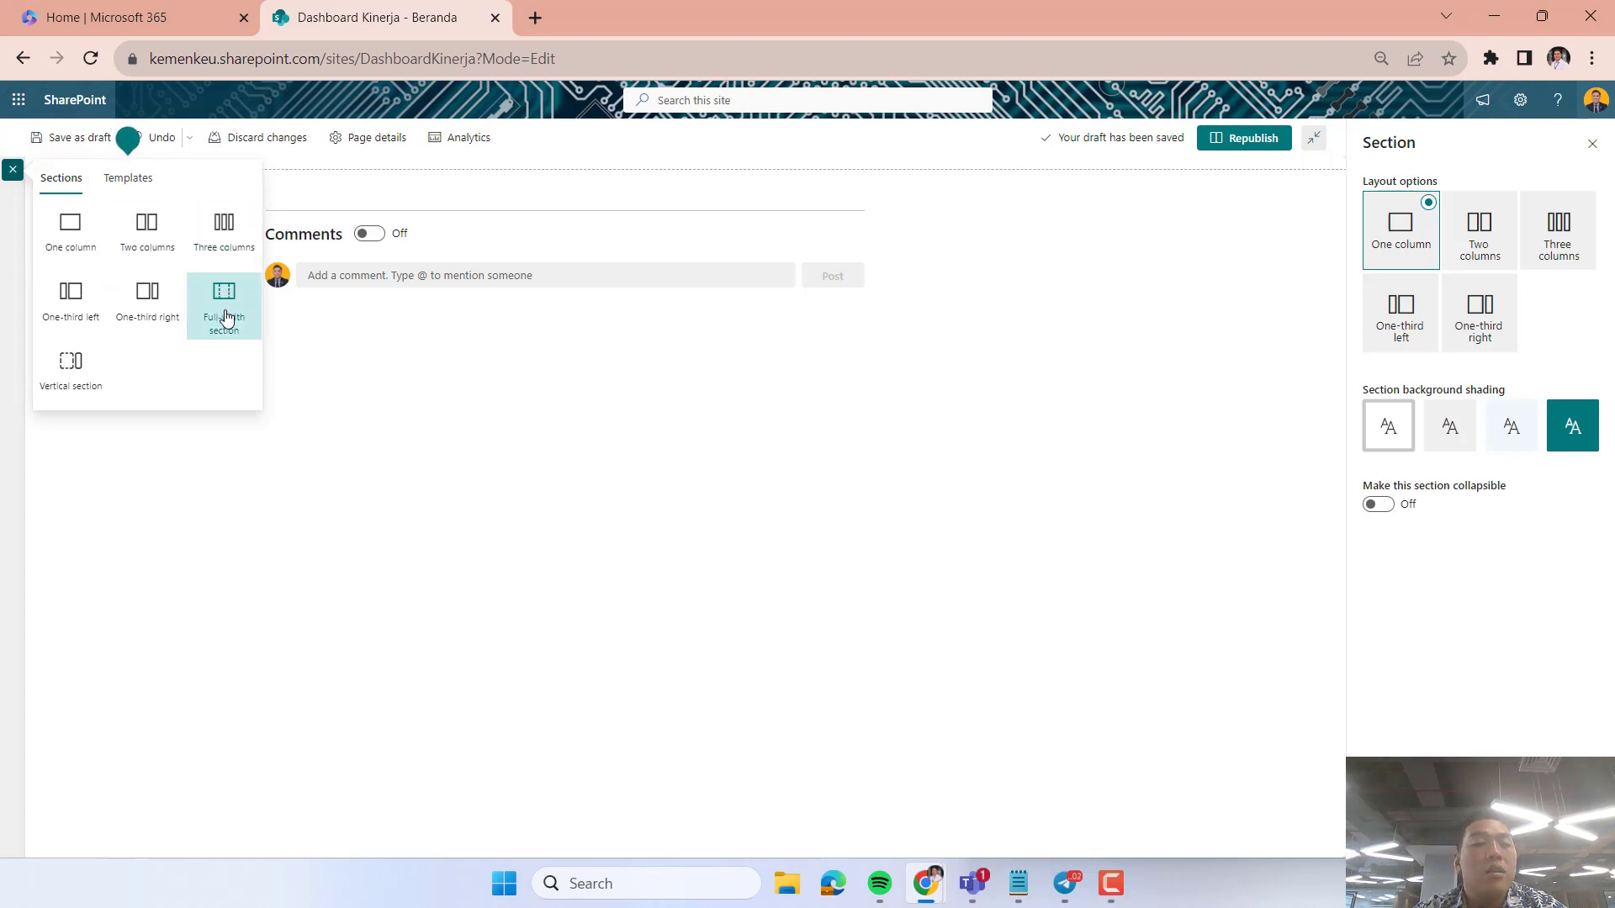
click(91, 227)
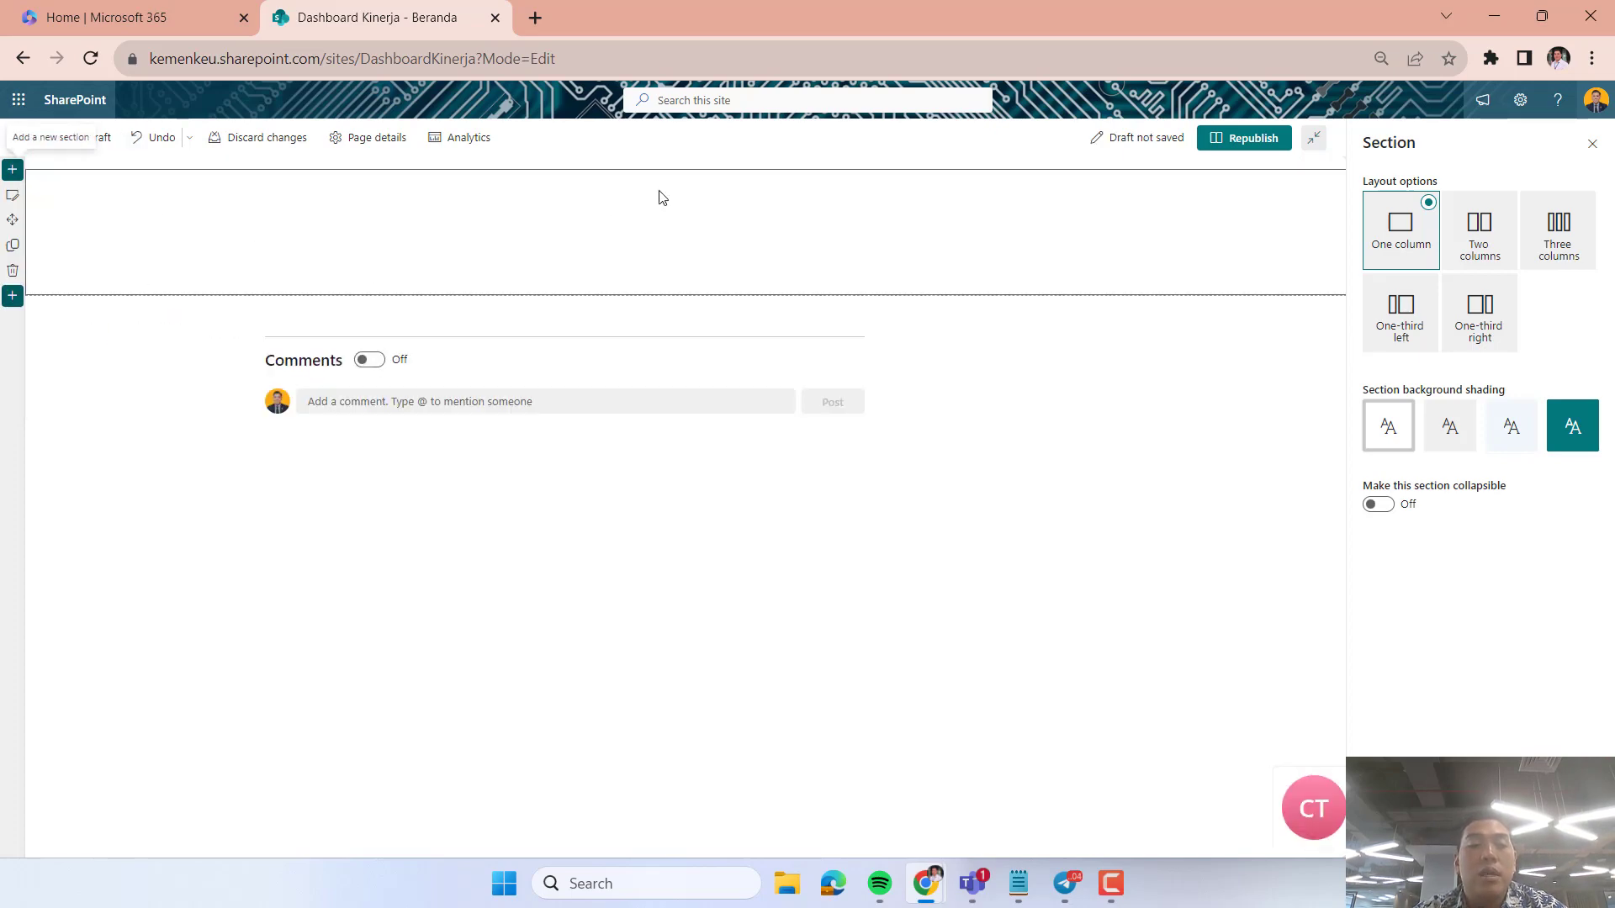
Browse the available web parts and add a Hero web part to the one-column section.
click(688, 183)
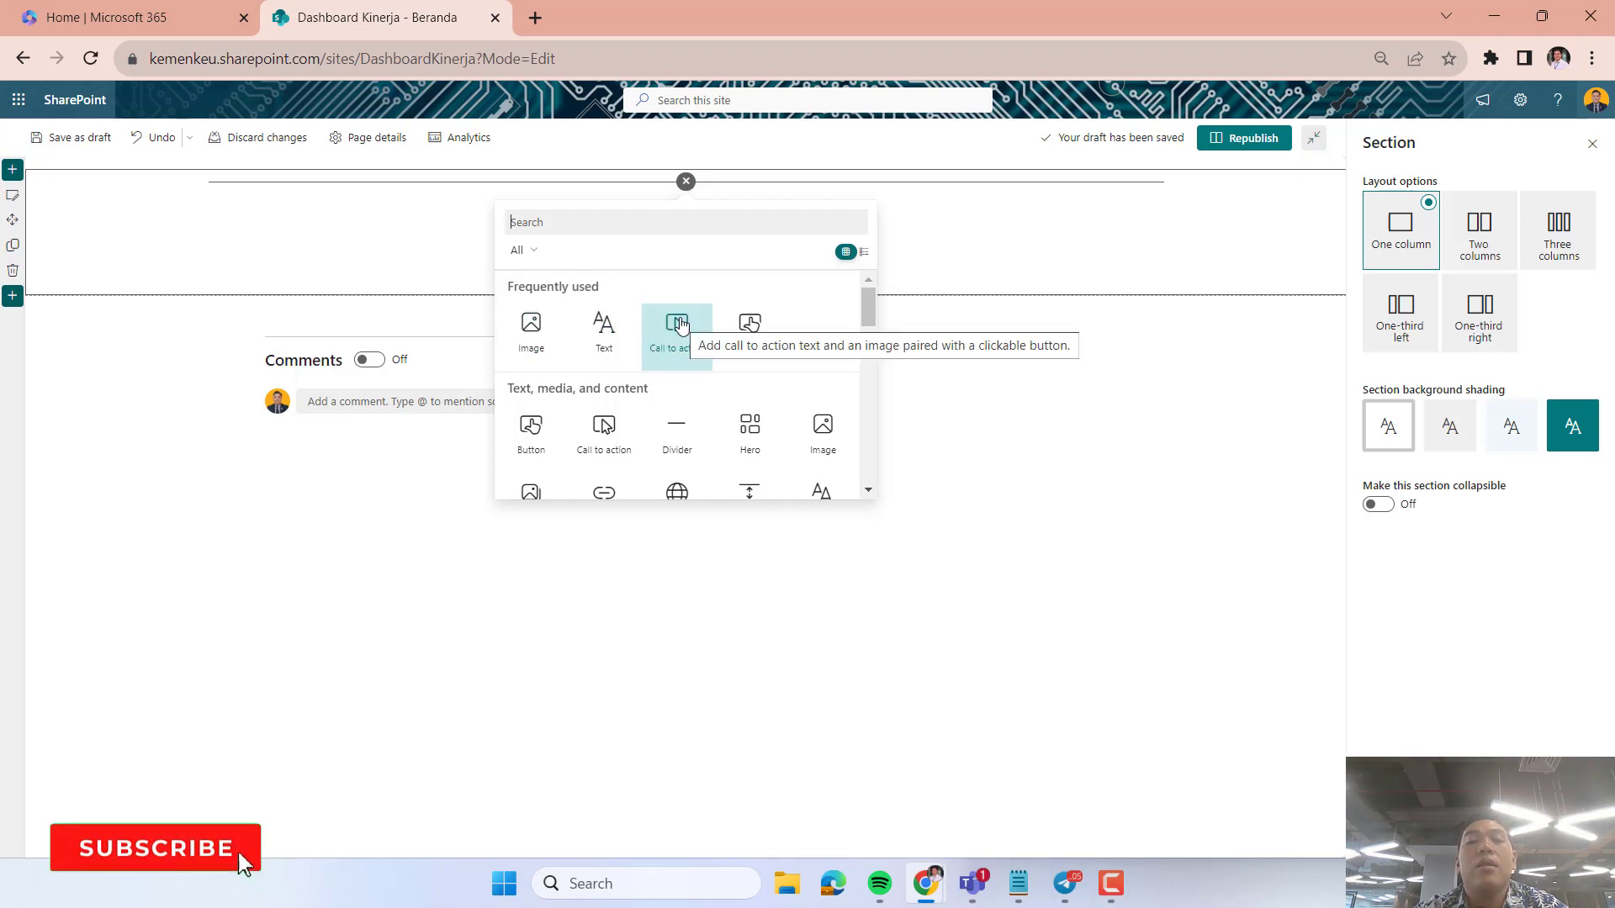
scroll(767, 354, down, 2)
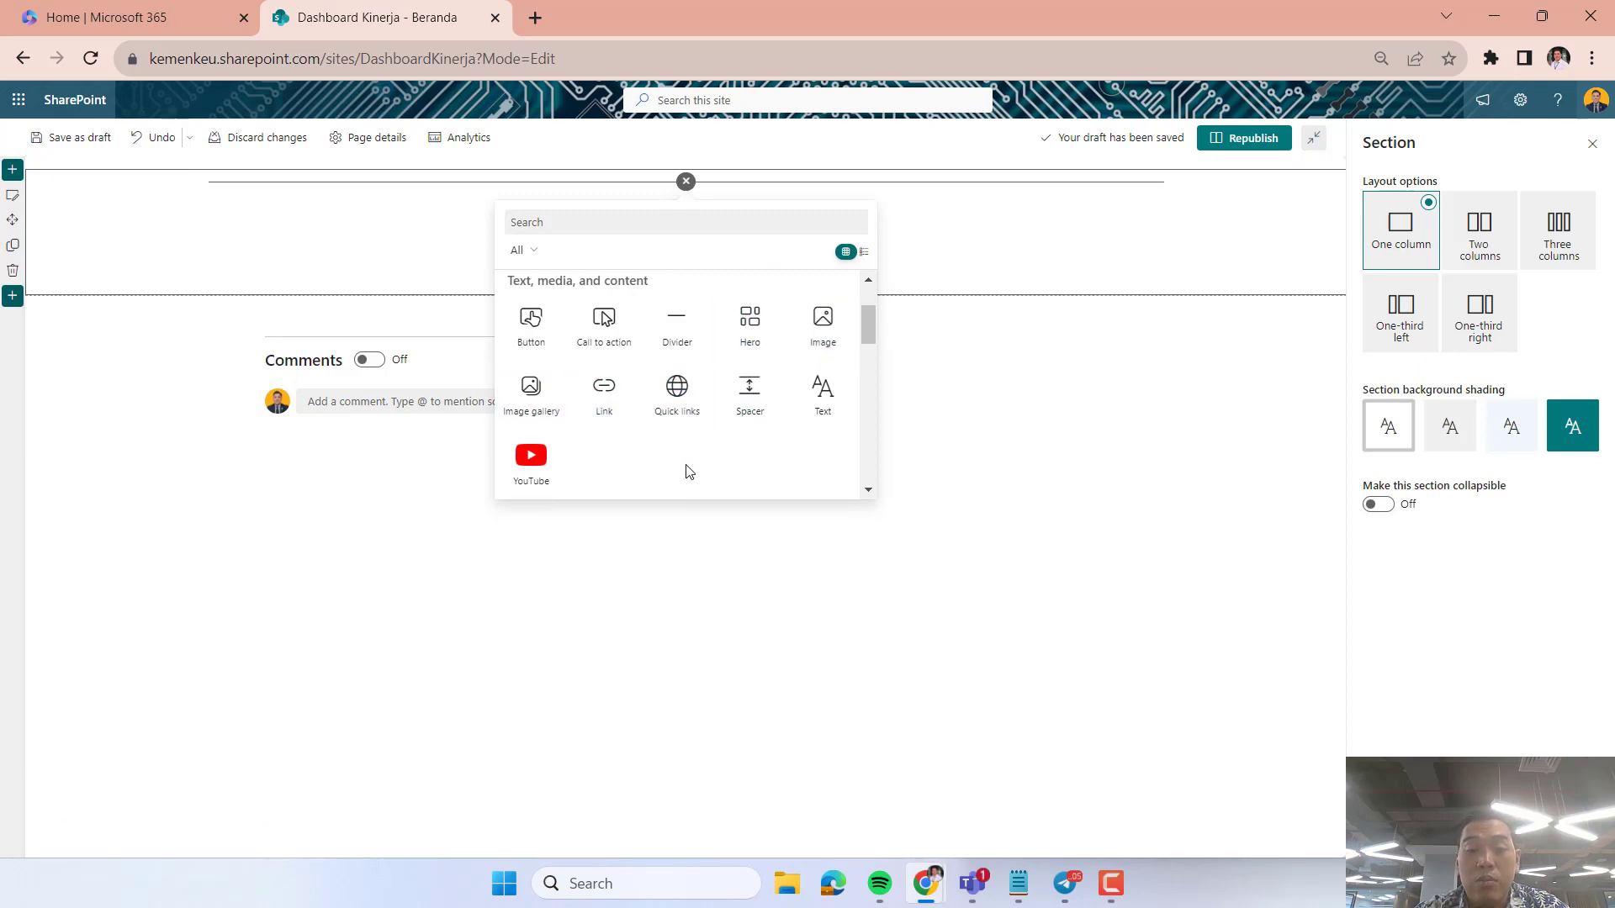
scroll(688, 471, down, 2)
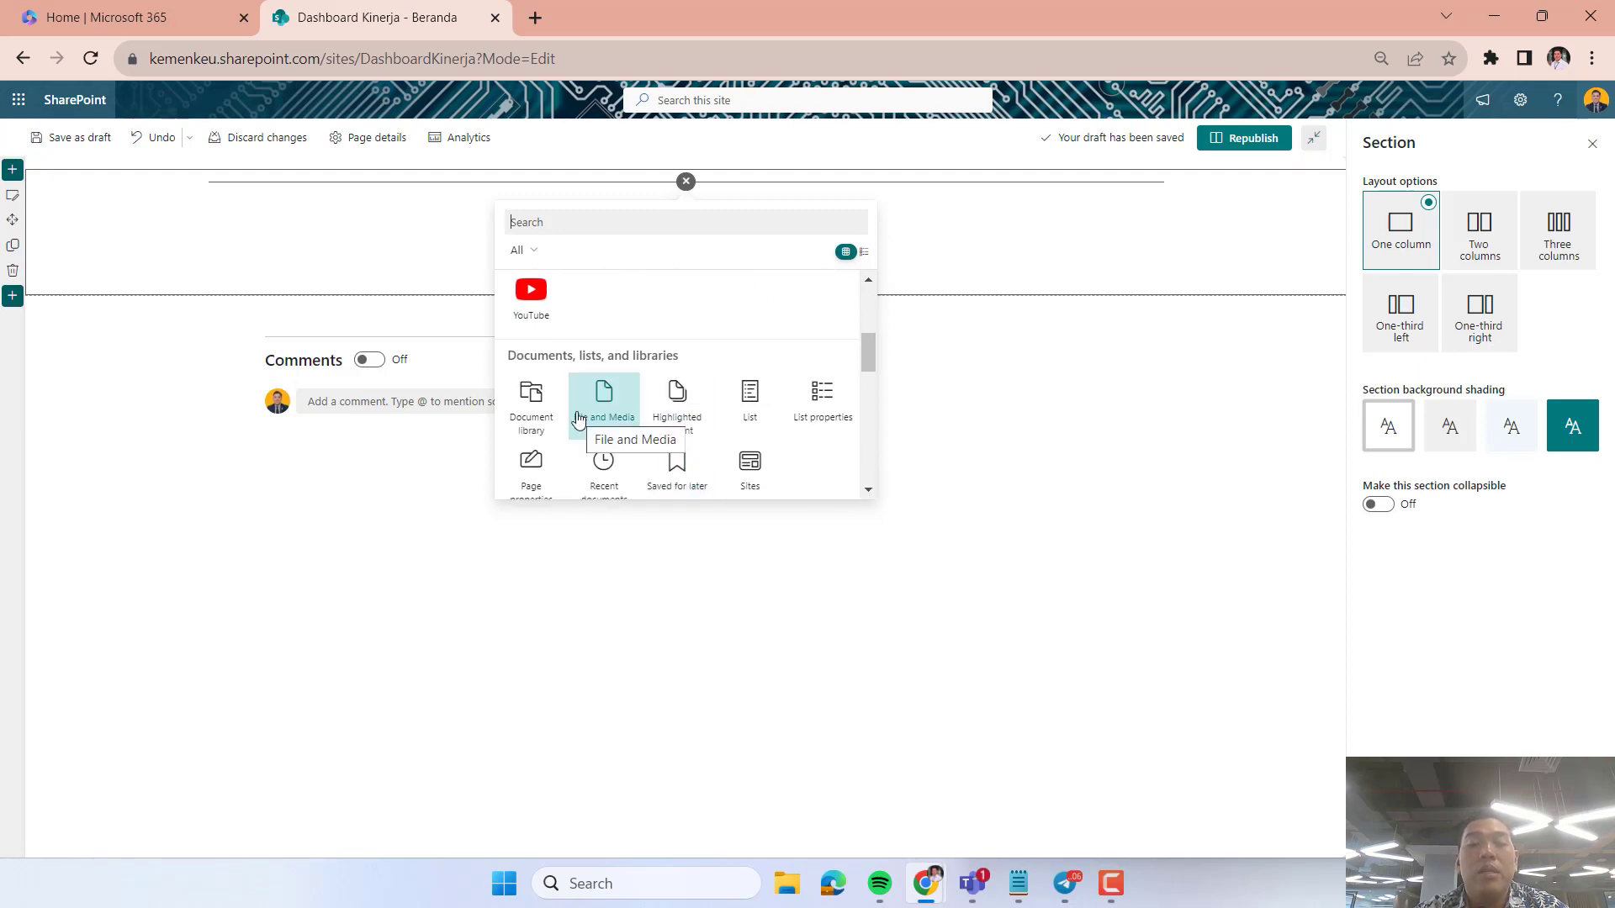
scroll(598, 420, down, 1)
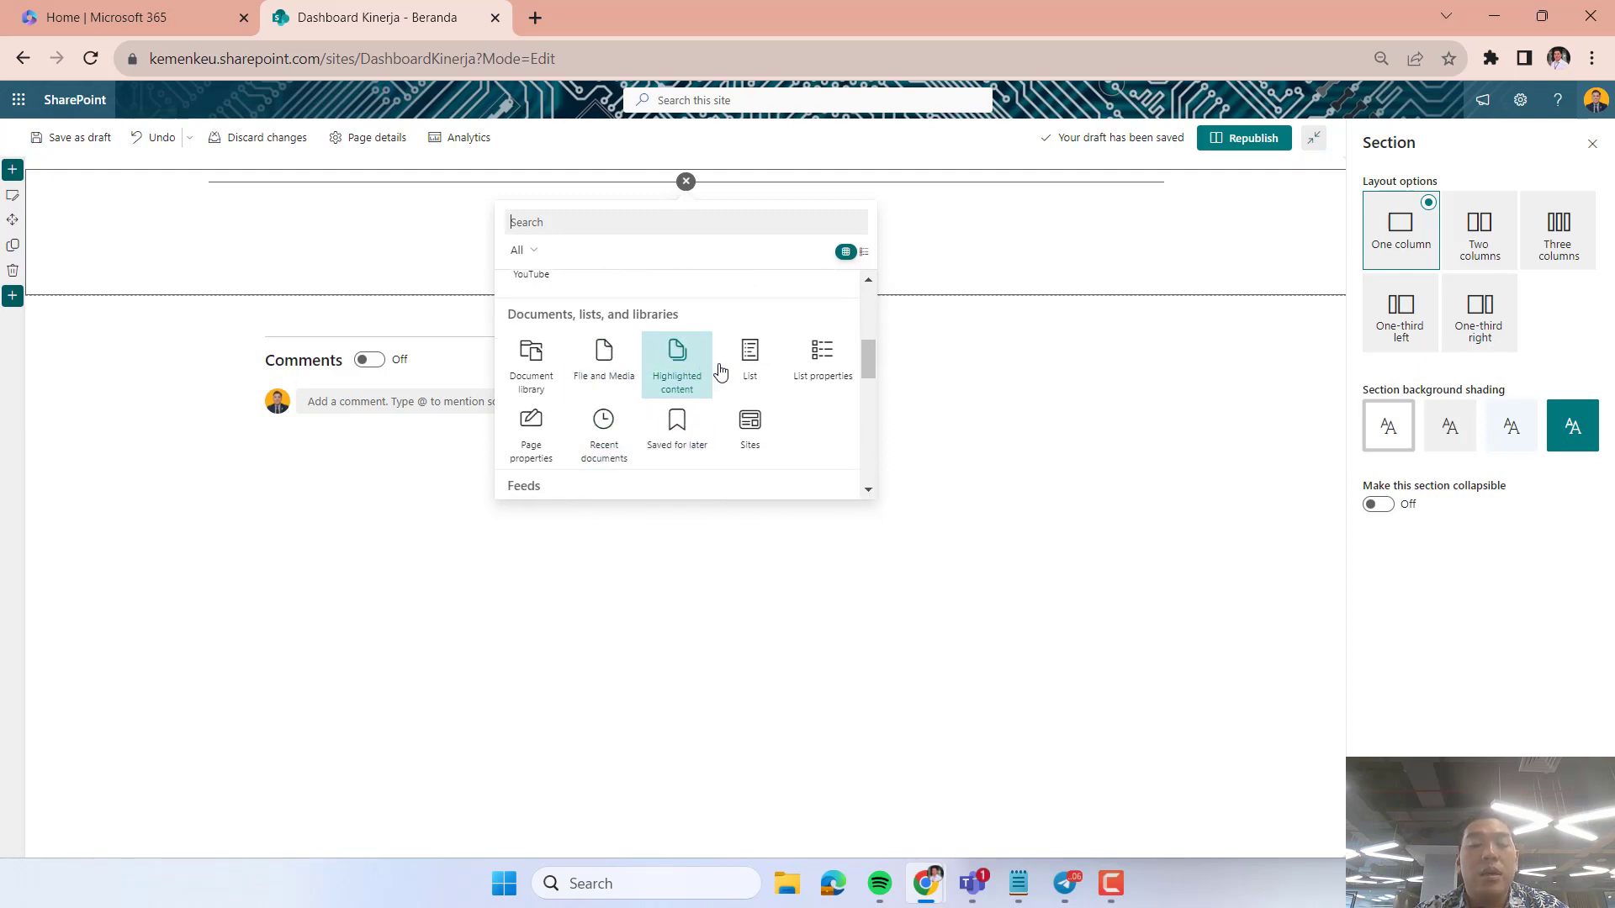
scroll(825, 440, down, 2)
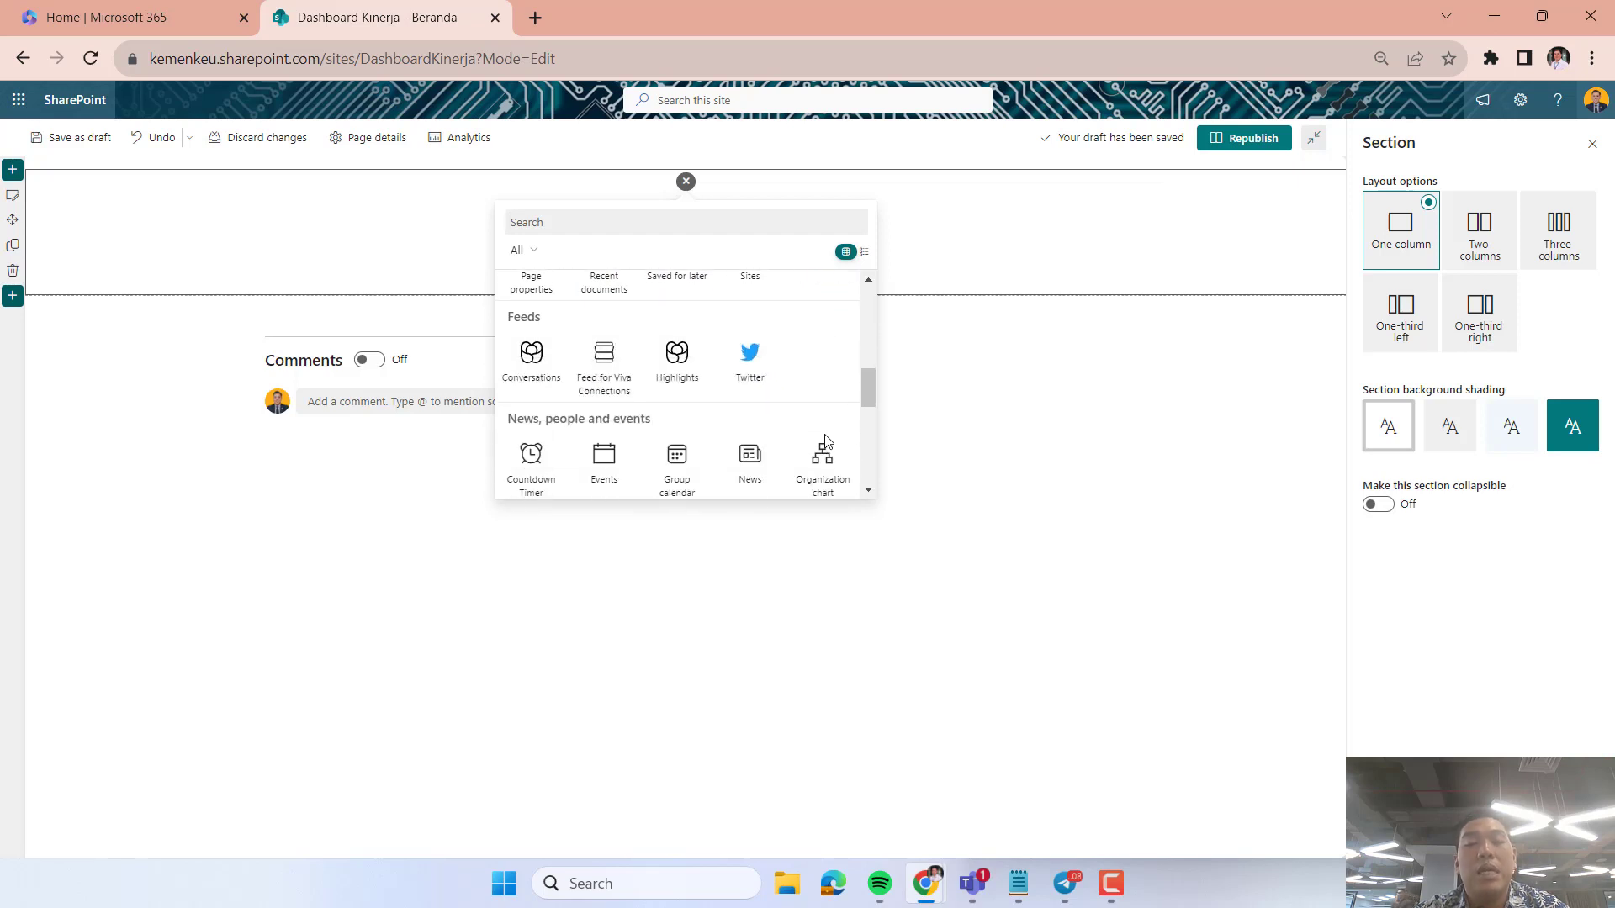
scroll(825, 440, down, 1)
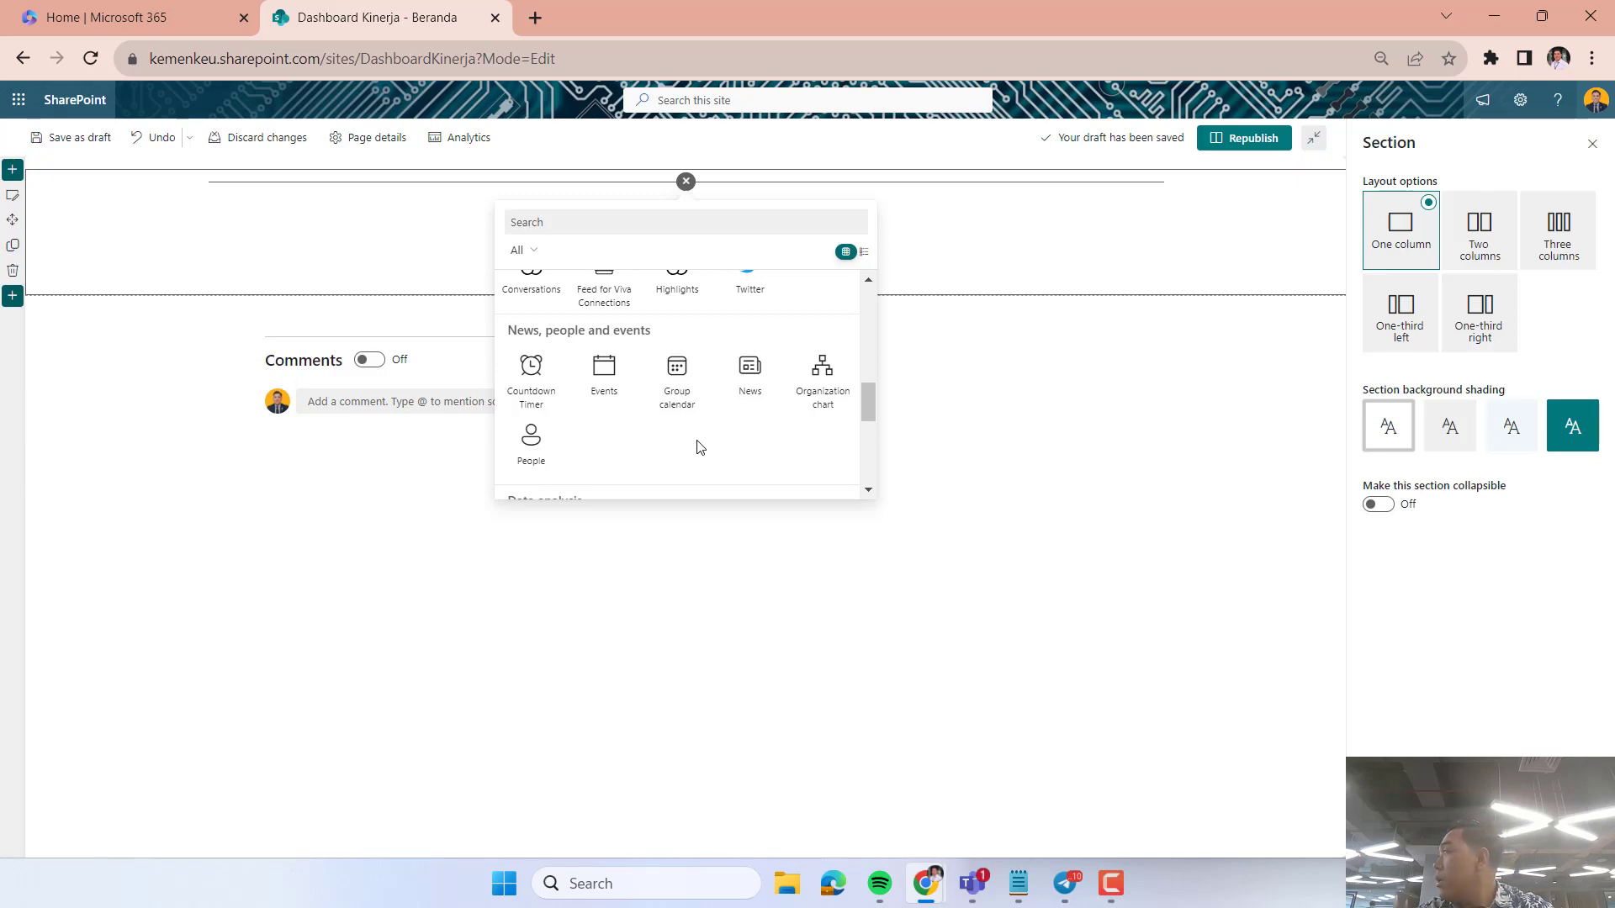
scroll(698, 447, down, 4)
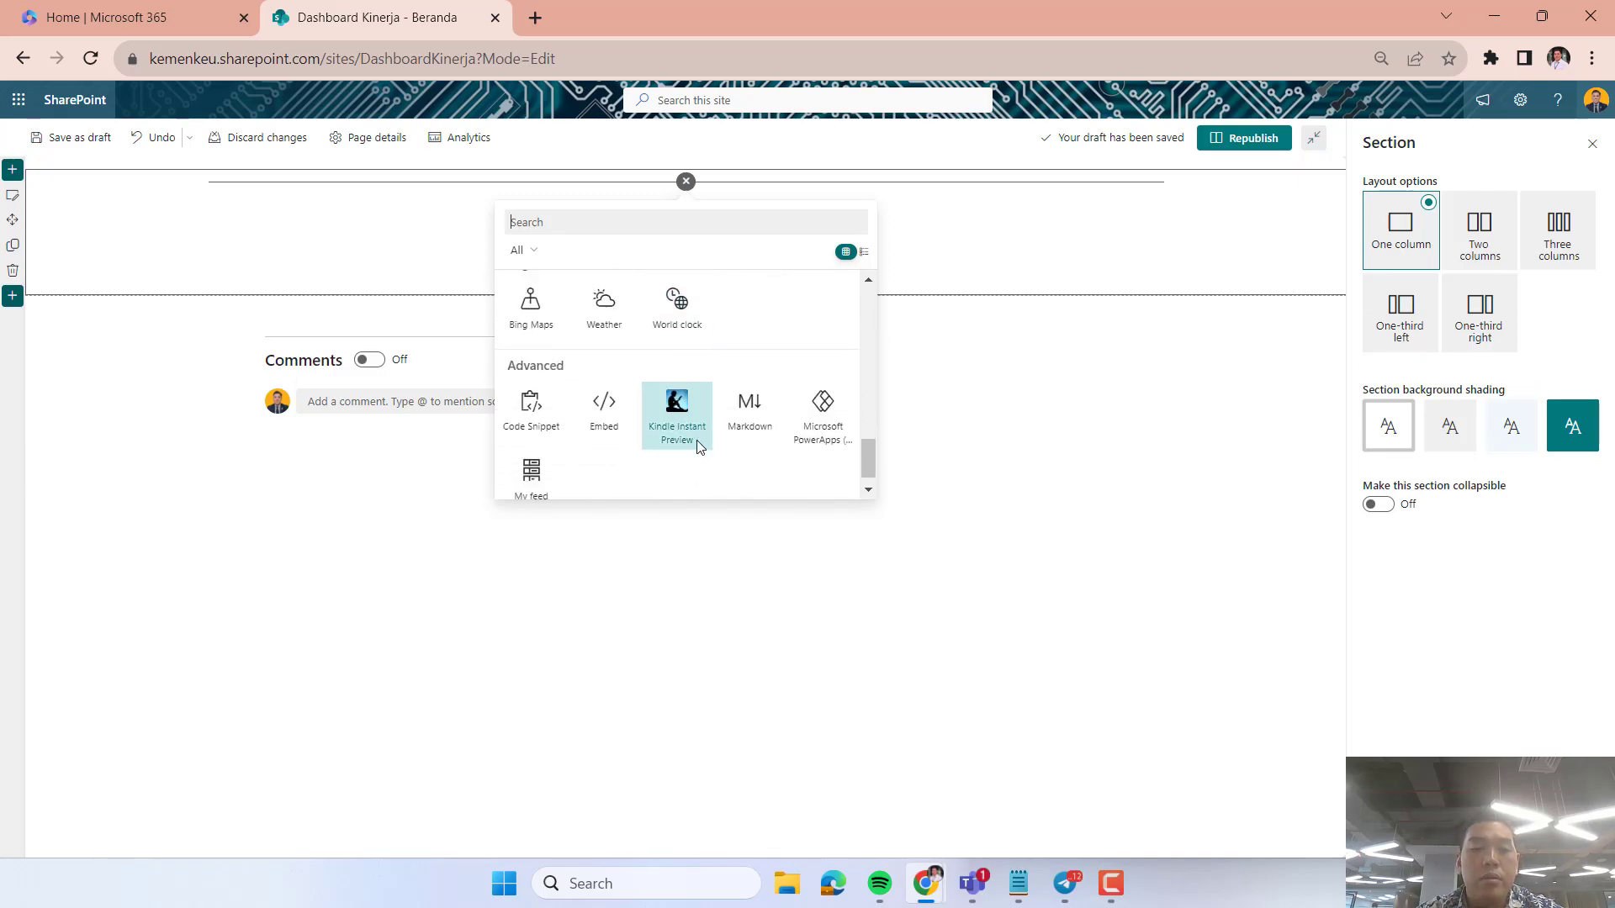
scroll(696, 447, up, 10)
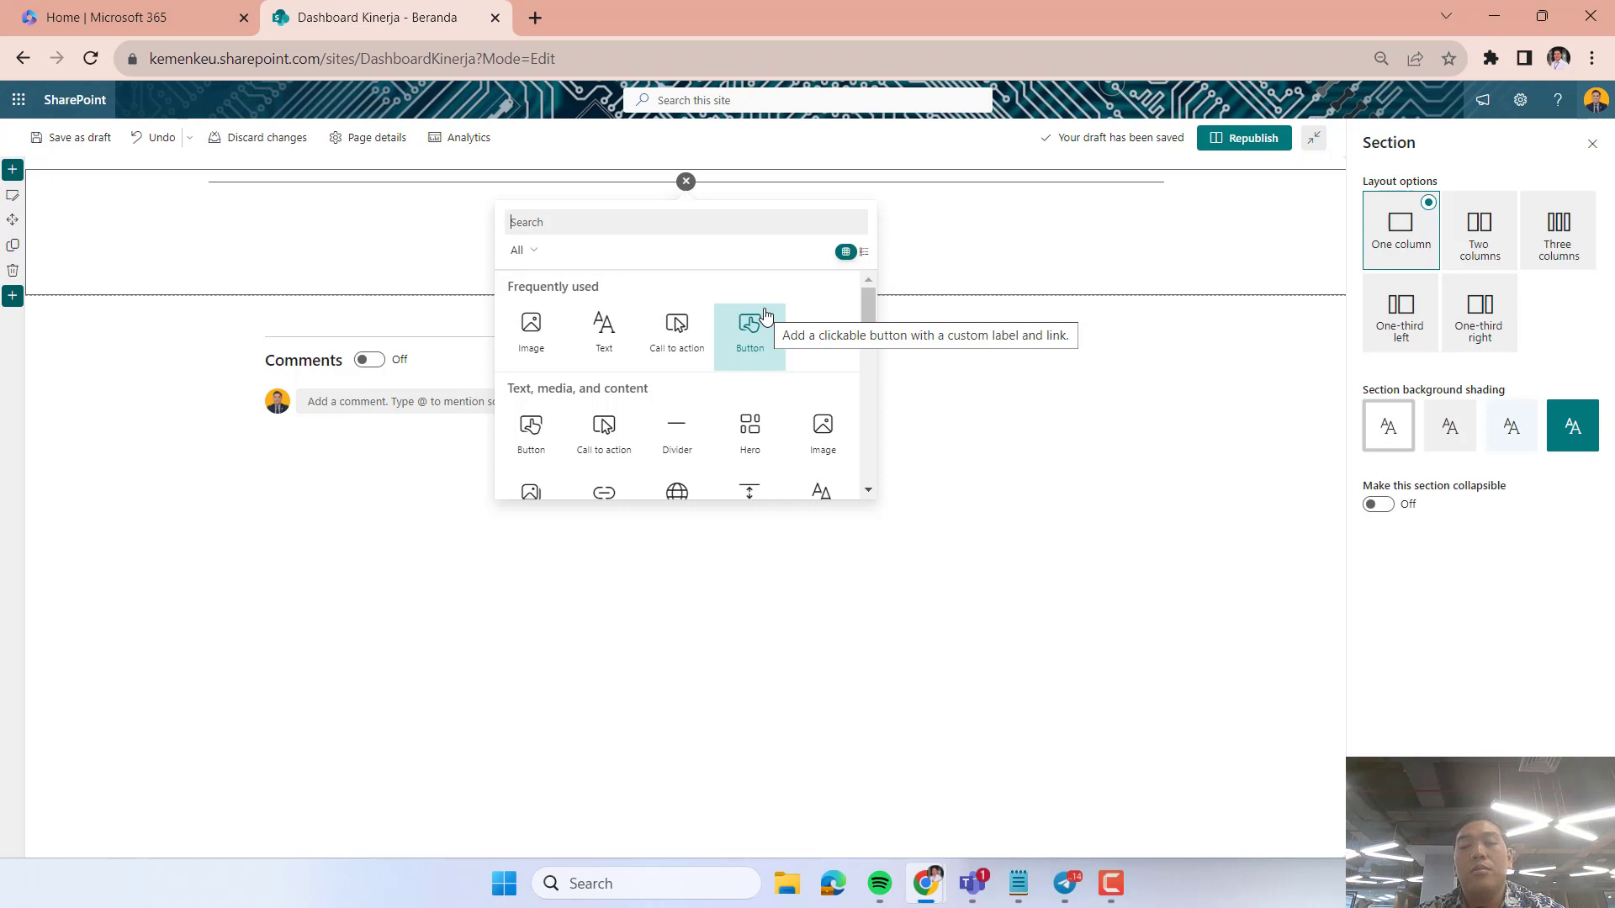
click(747, 438)
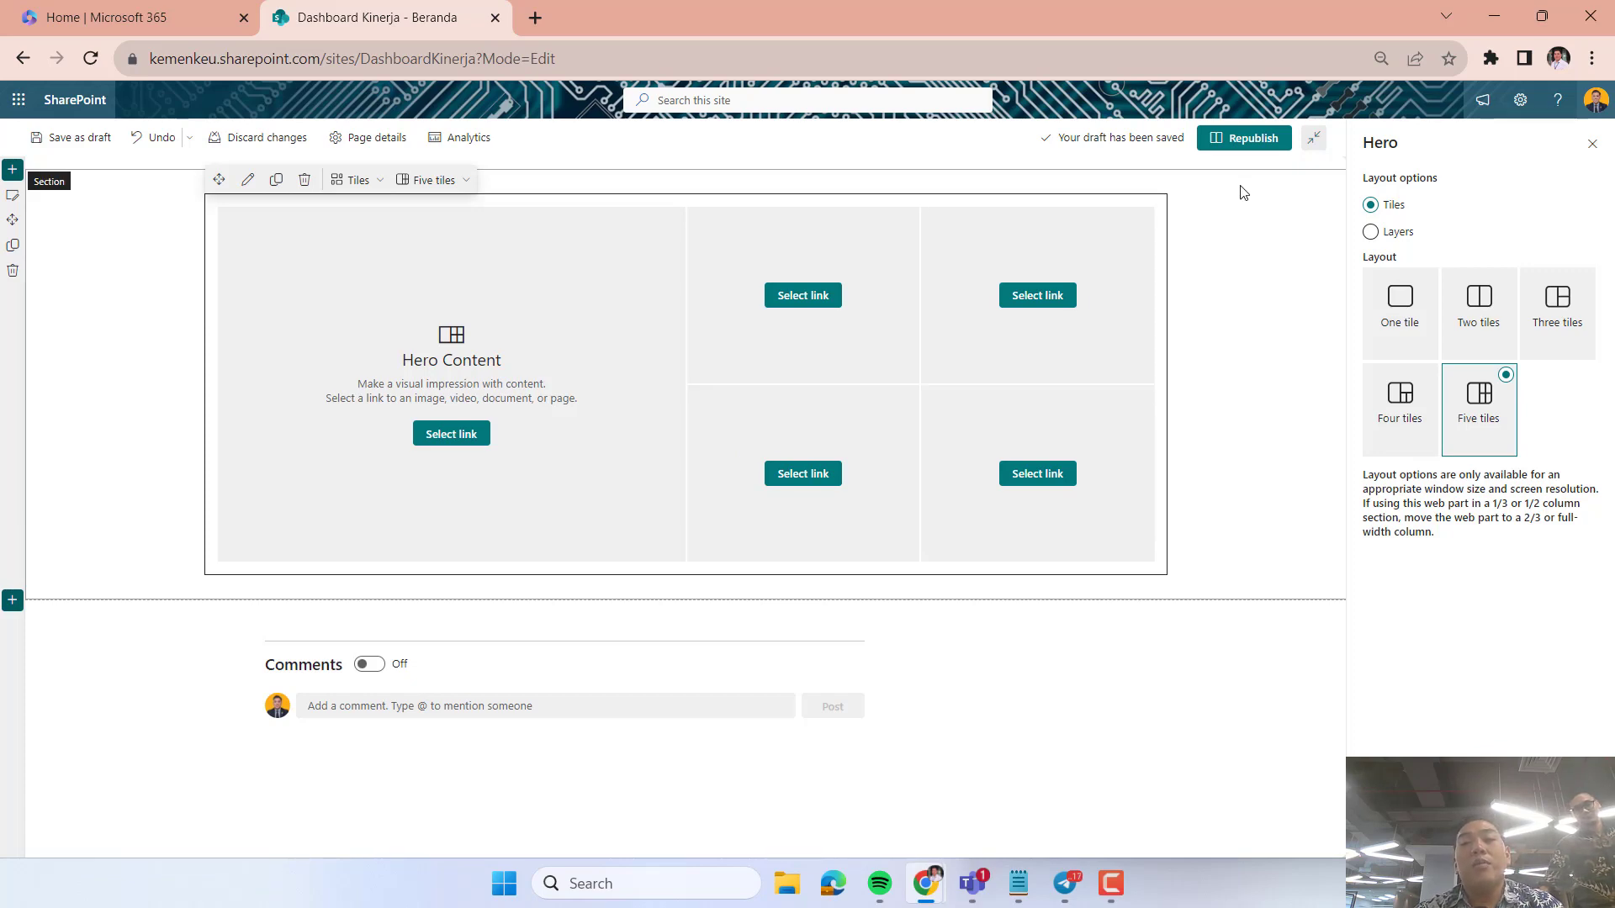
Republish the home page and put it back into edit mode.
click(1239, 140)
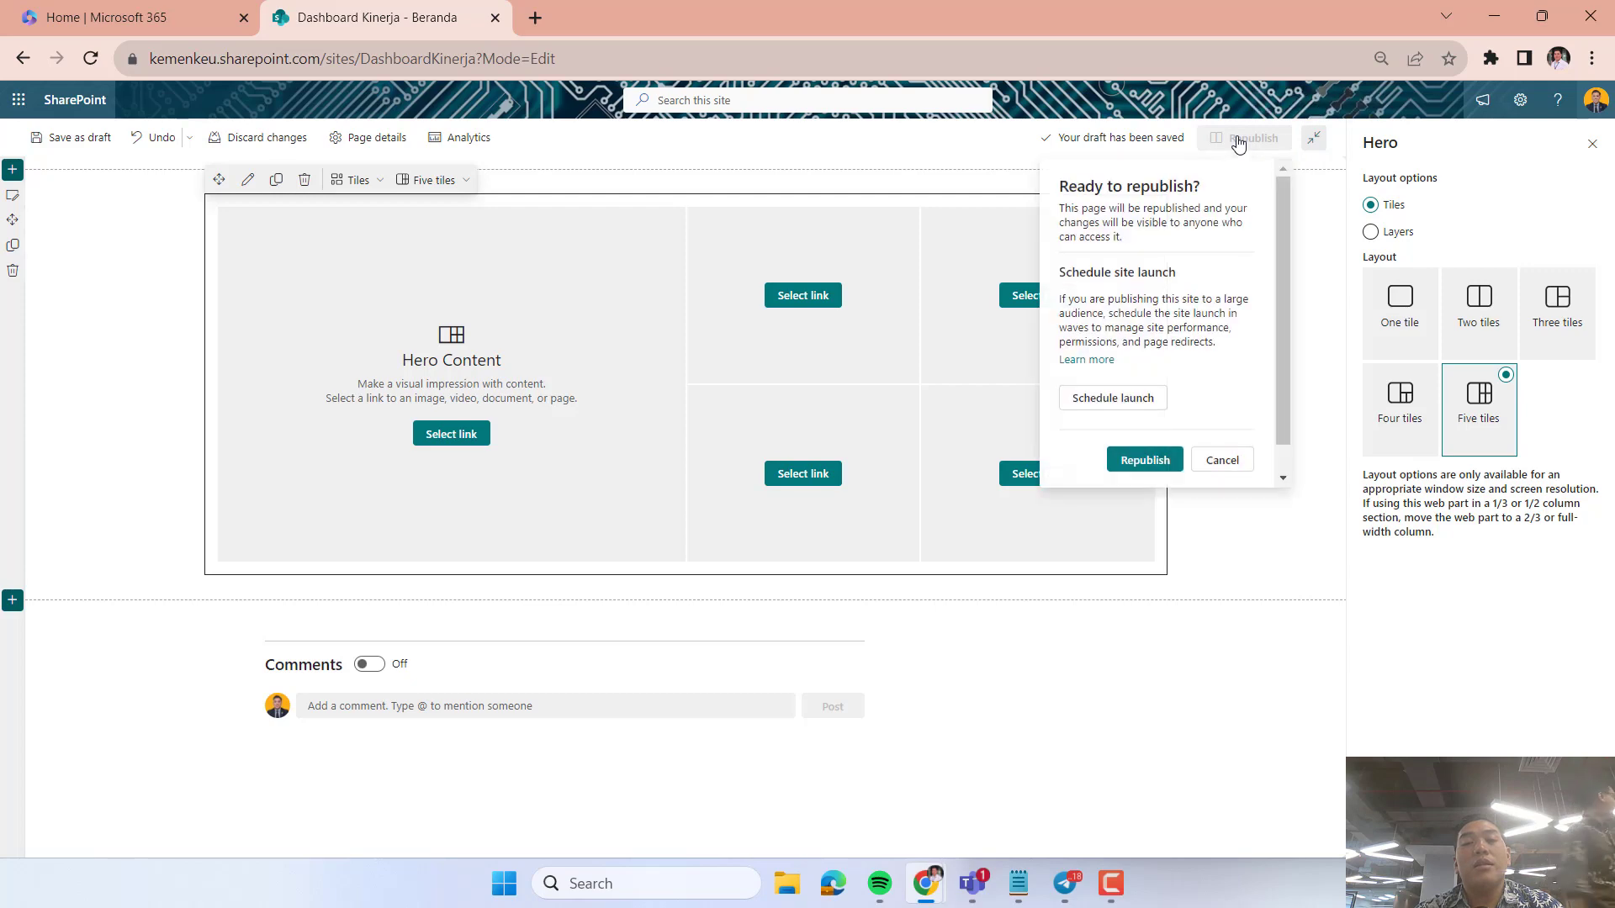
click(1145, 461)
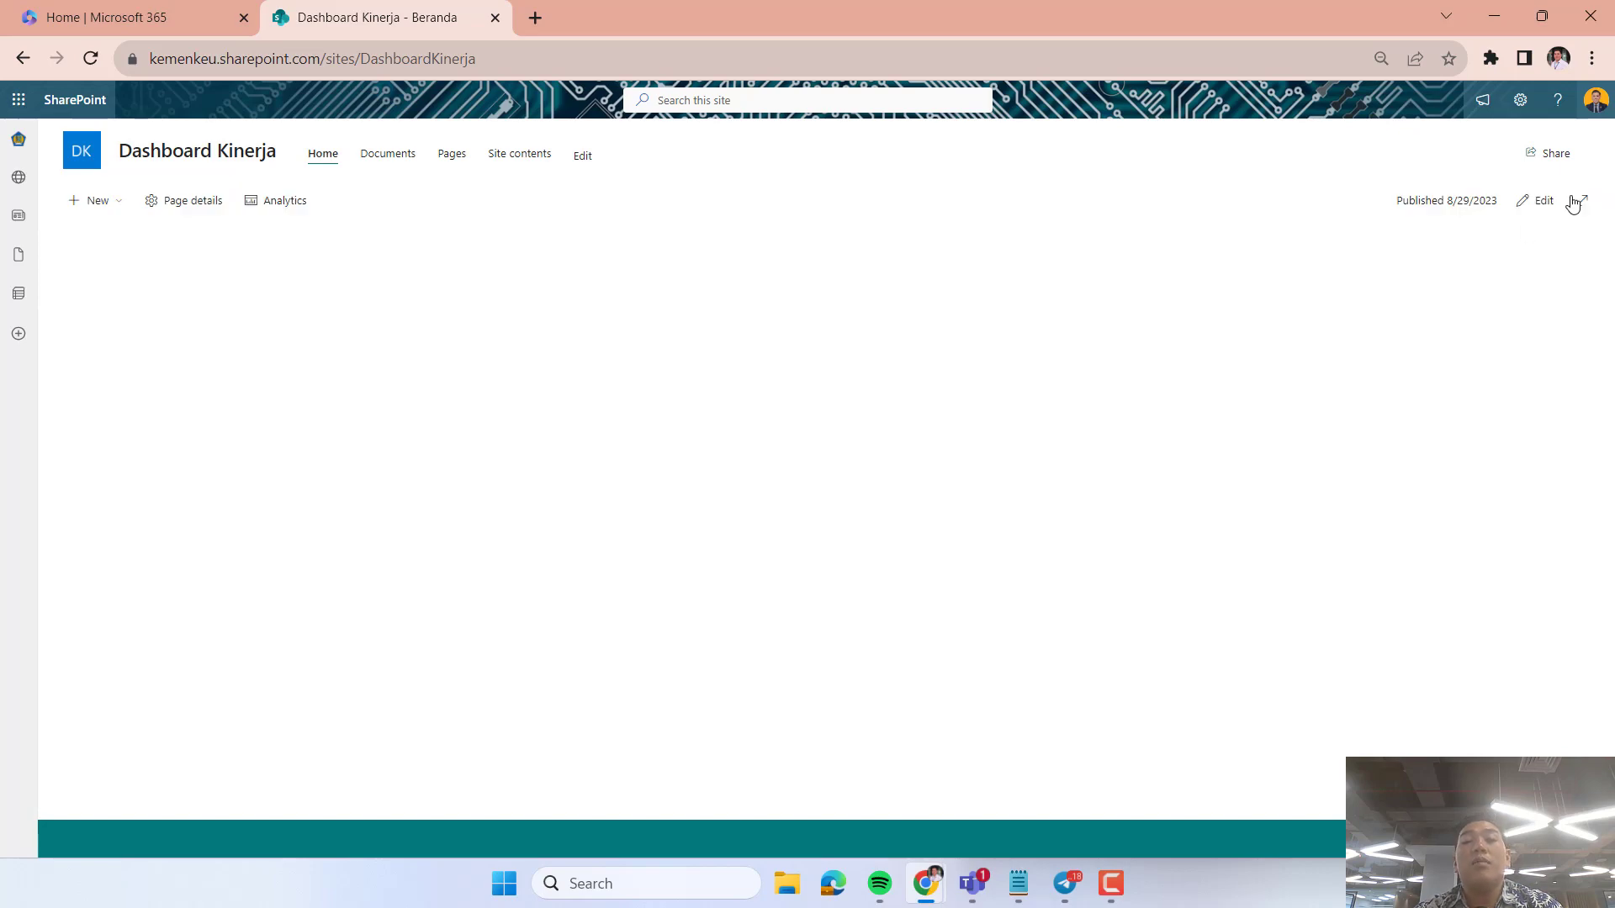
click(1548, 203)
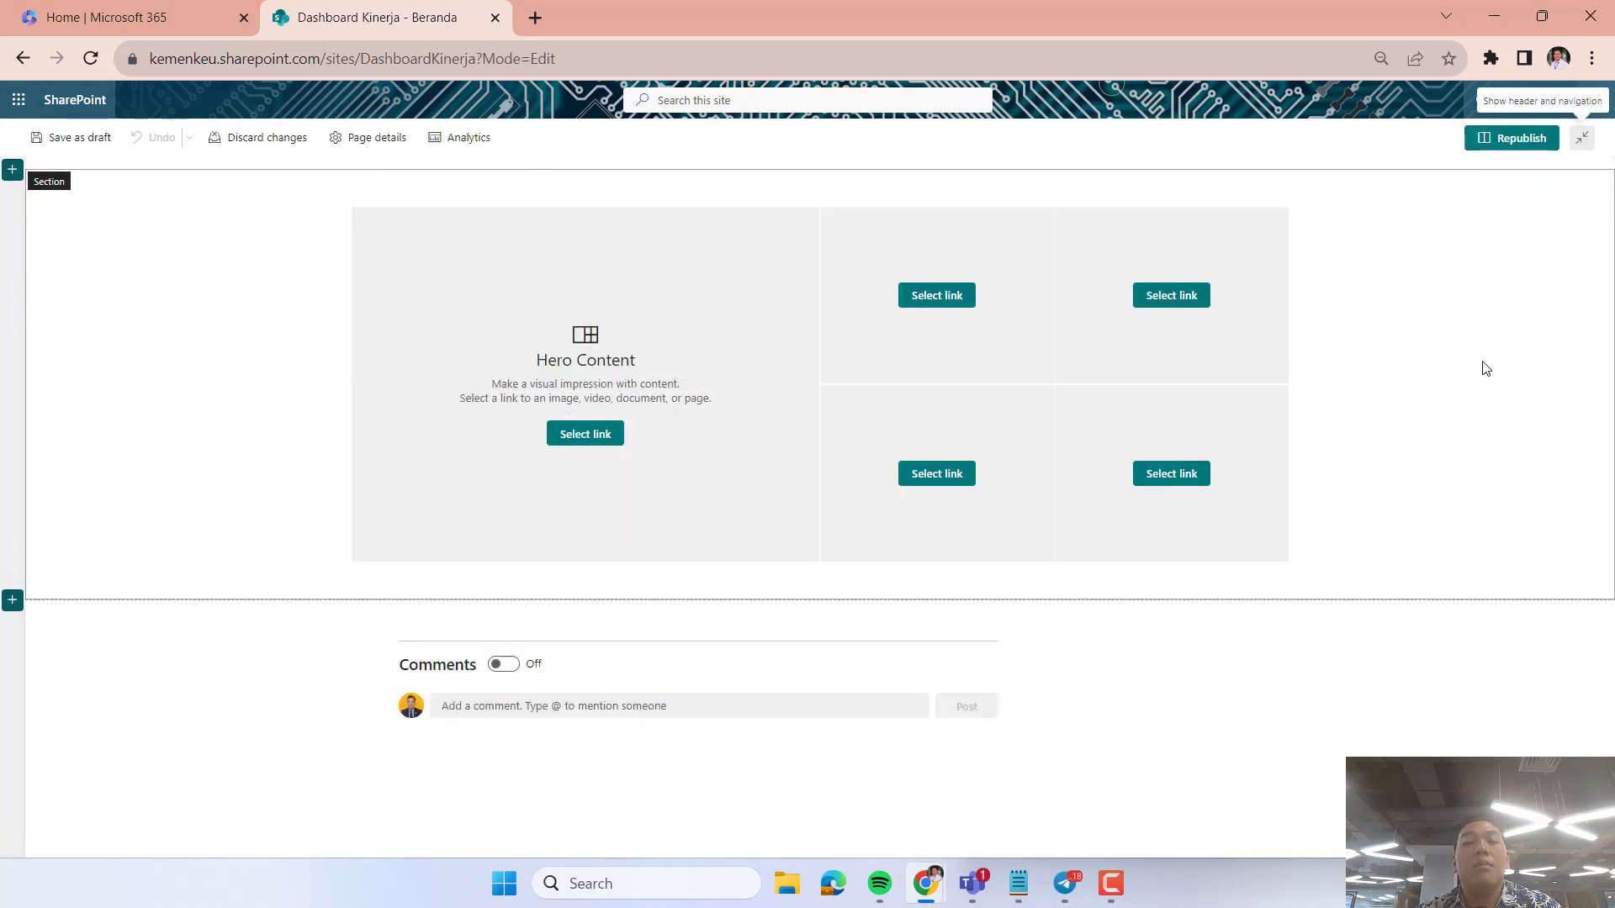
Look at the Hero web part's layout options and set its tile layout to Four tiles.
click(595, 438)
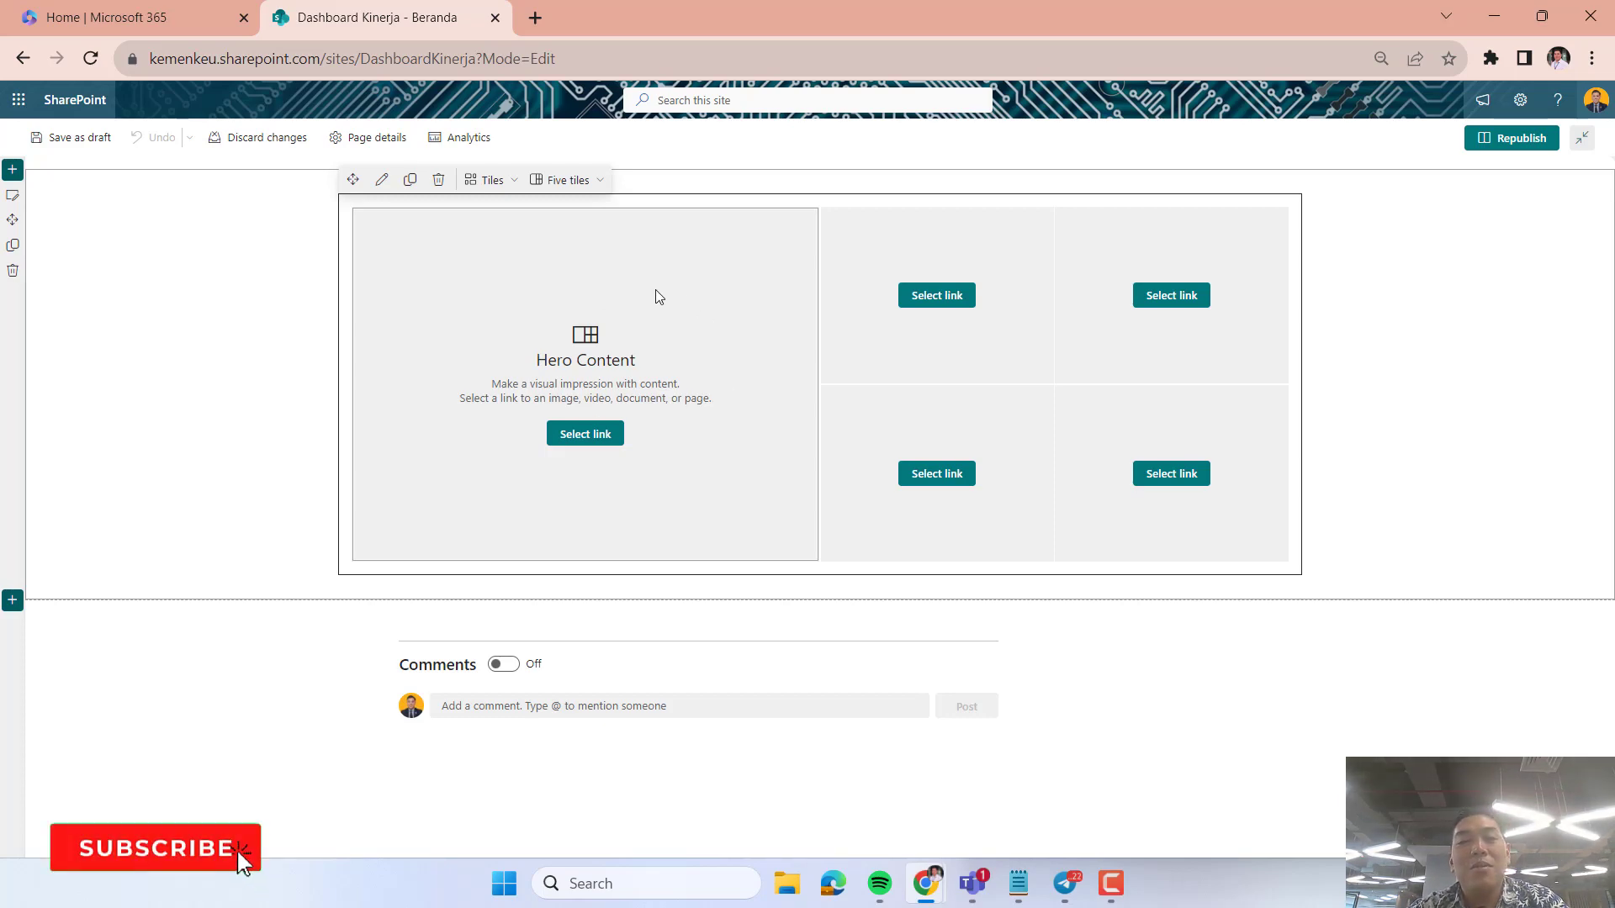
click(491, 179)
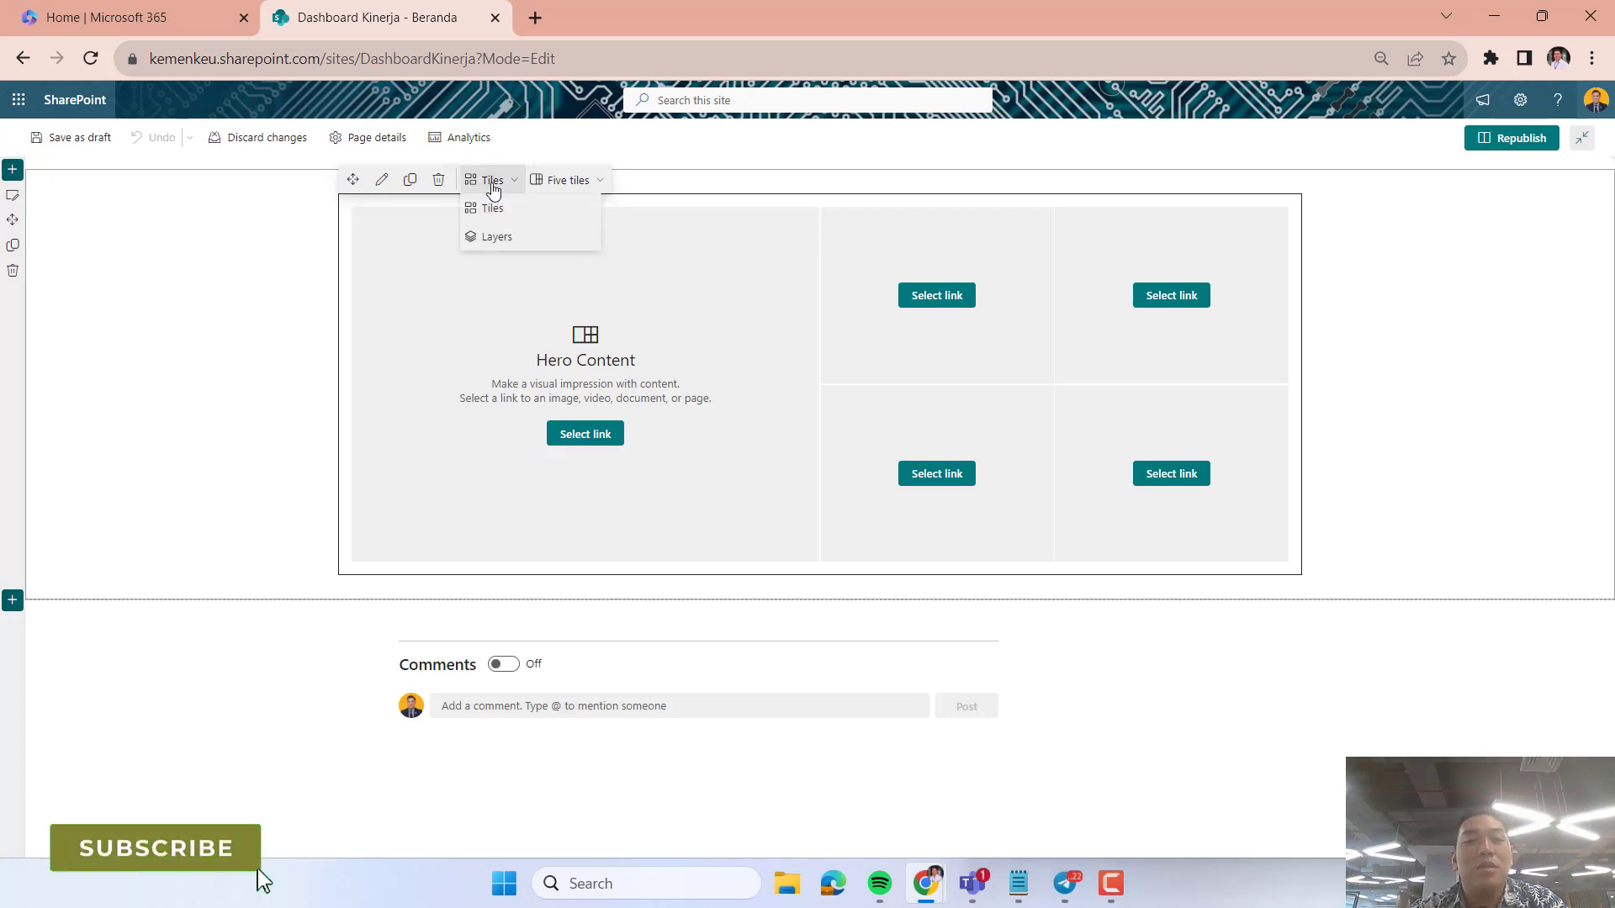
click(555, 182)
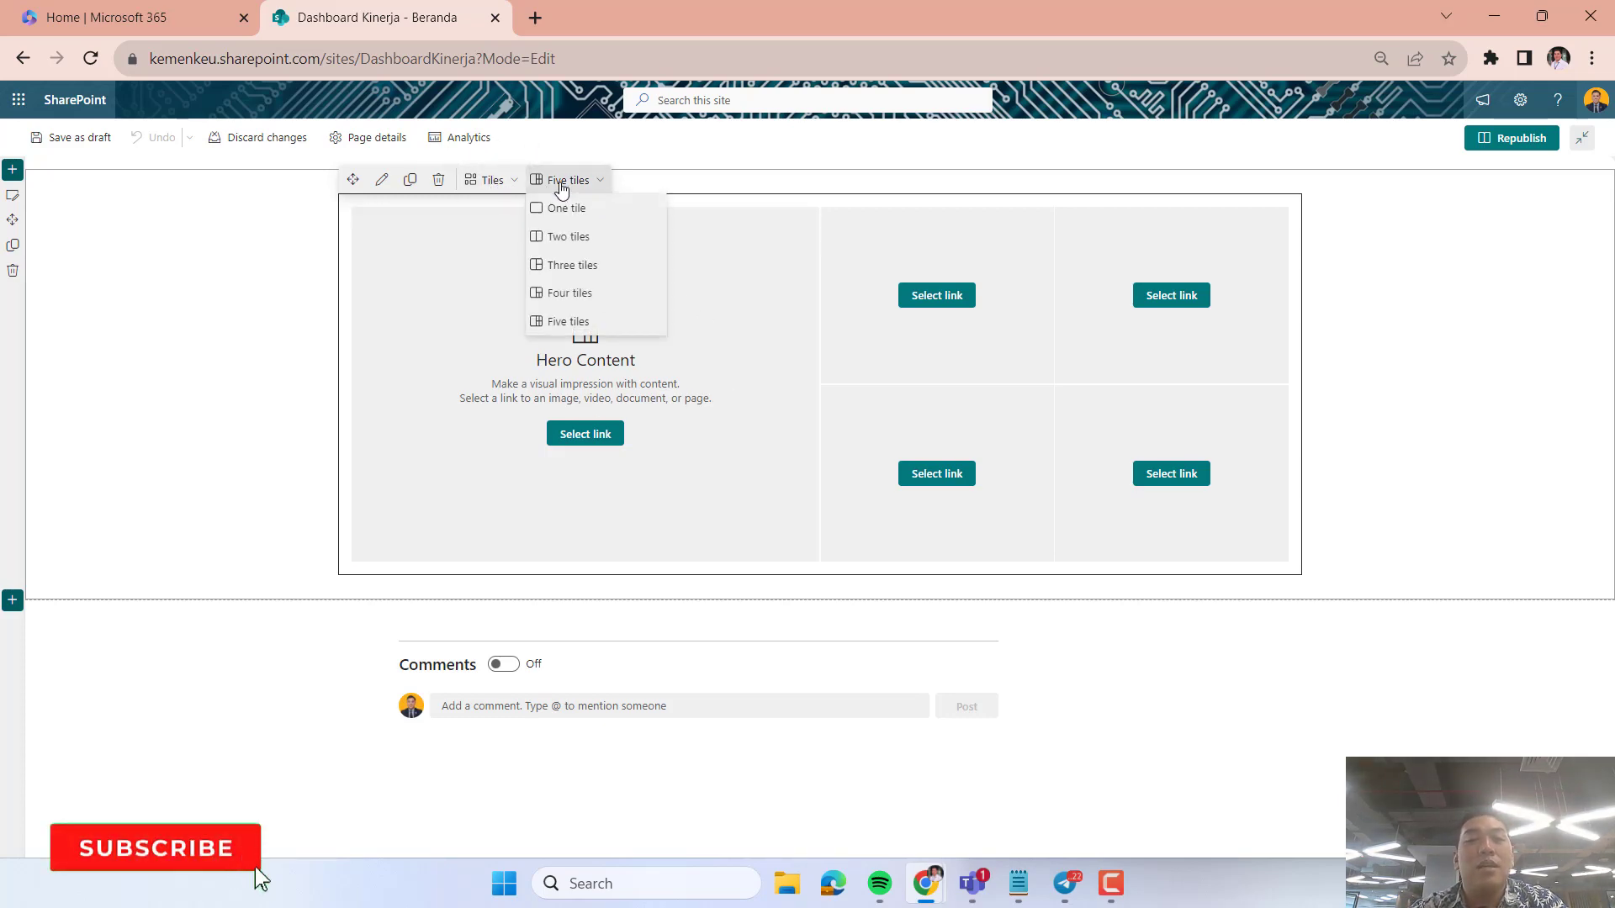
click(555, 291)
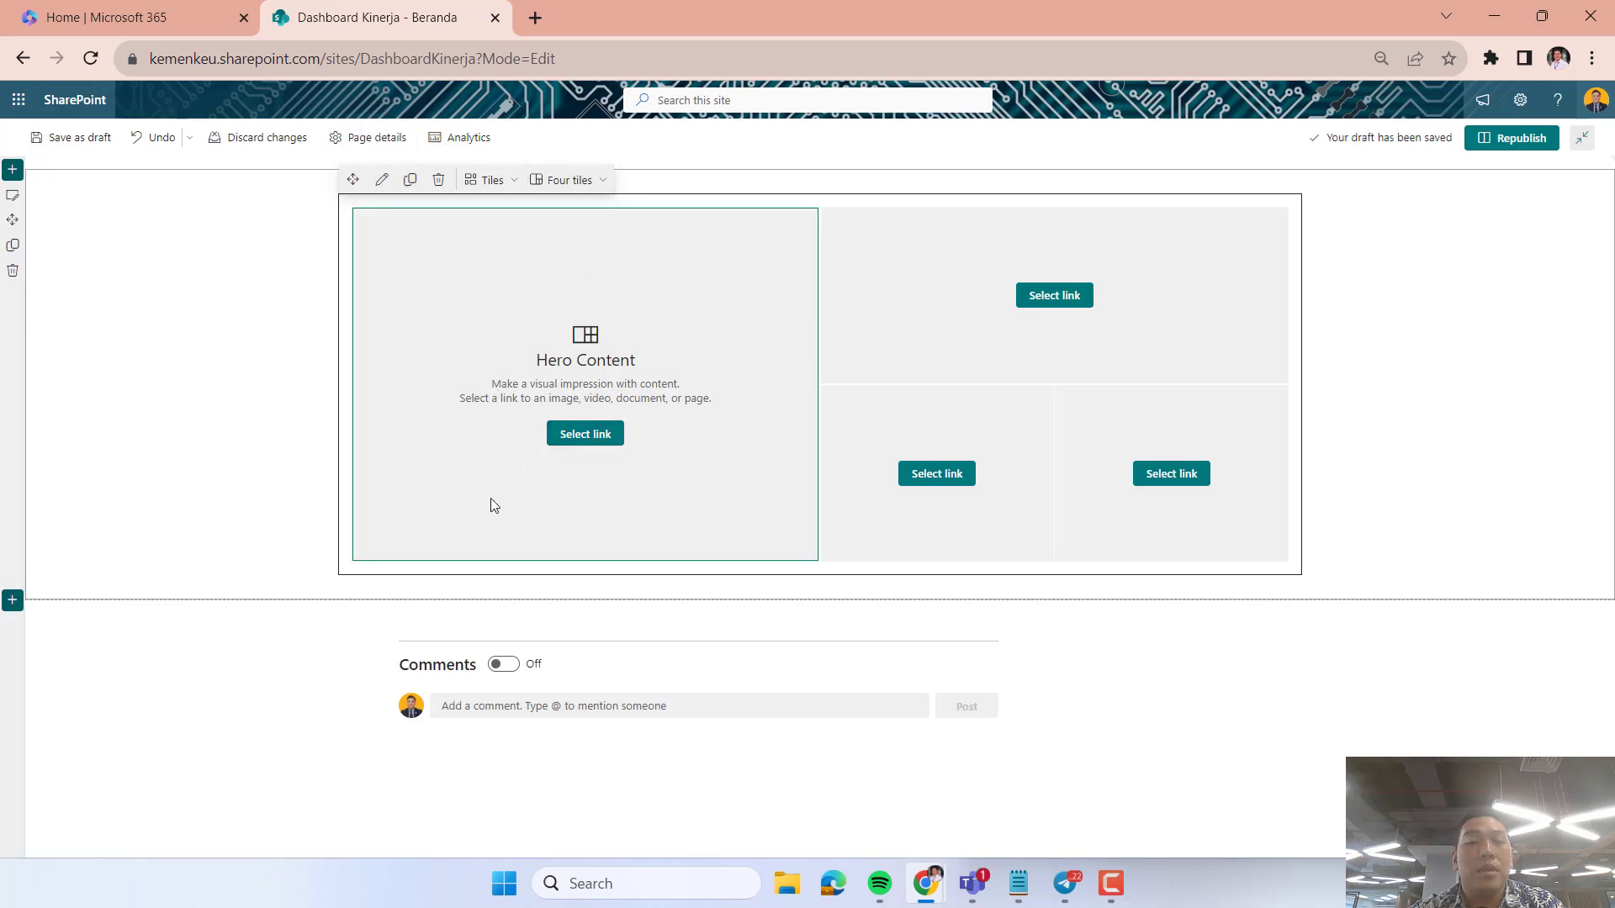
Delete the four-tile Hero web part and add a new Hero web part to the same section.
click(438, 181)
click(817, 183)
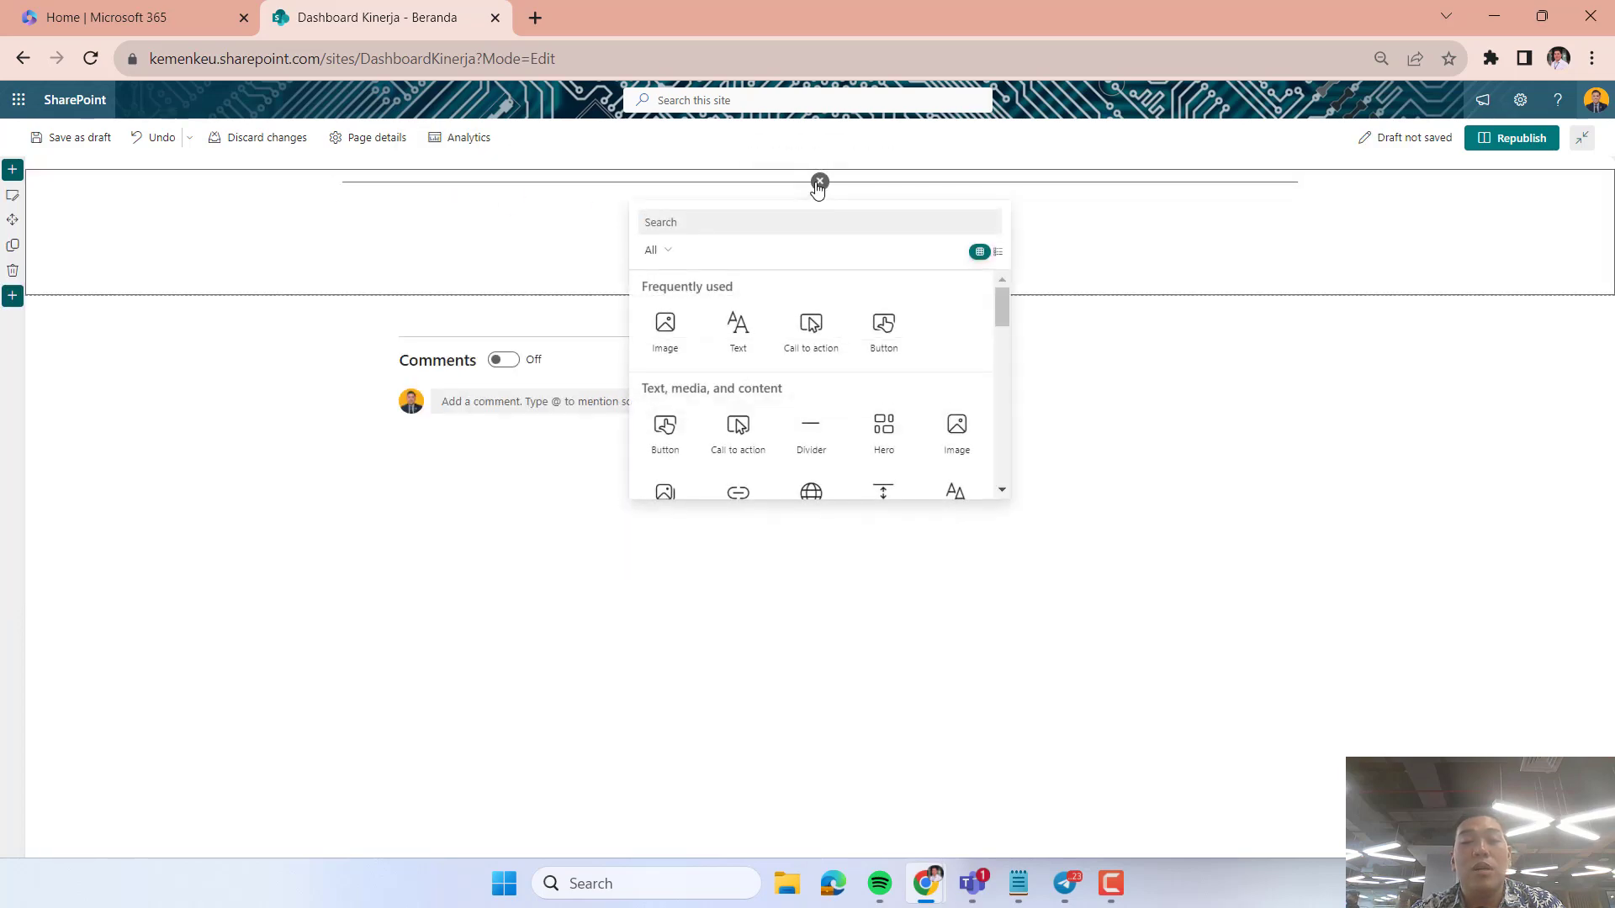
scroll(842, 387, down, 6)
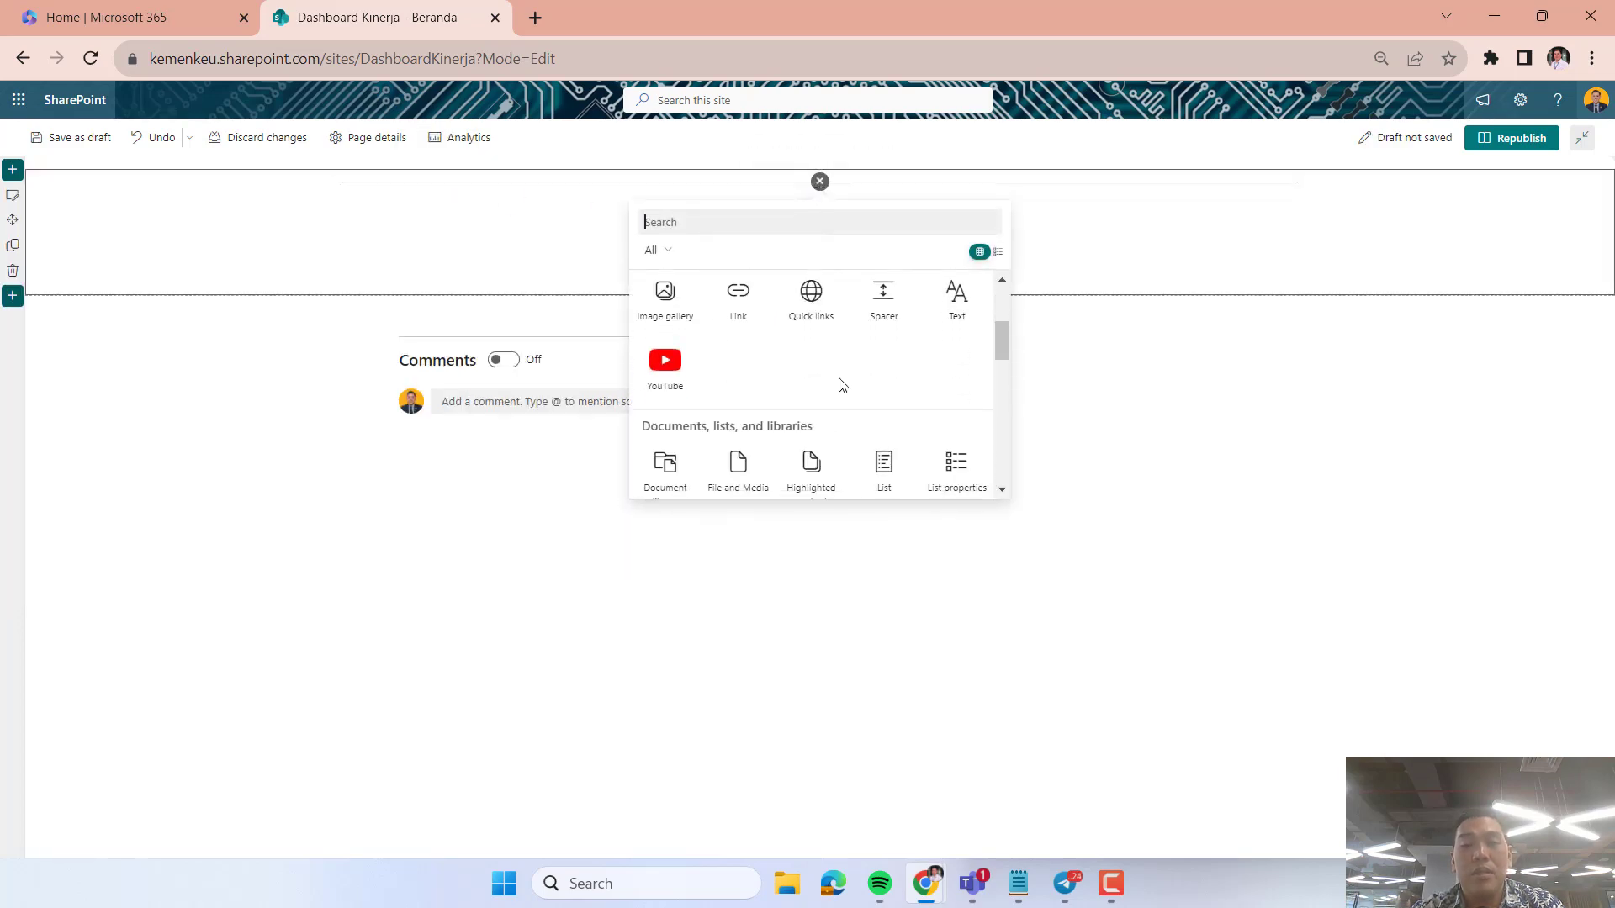
scroll(842, 386, down, 3)
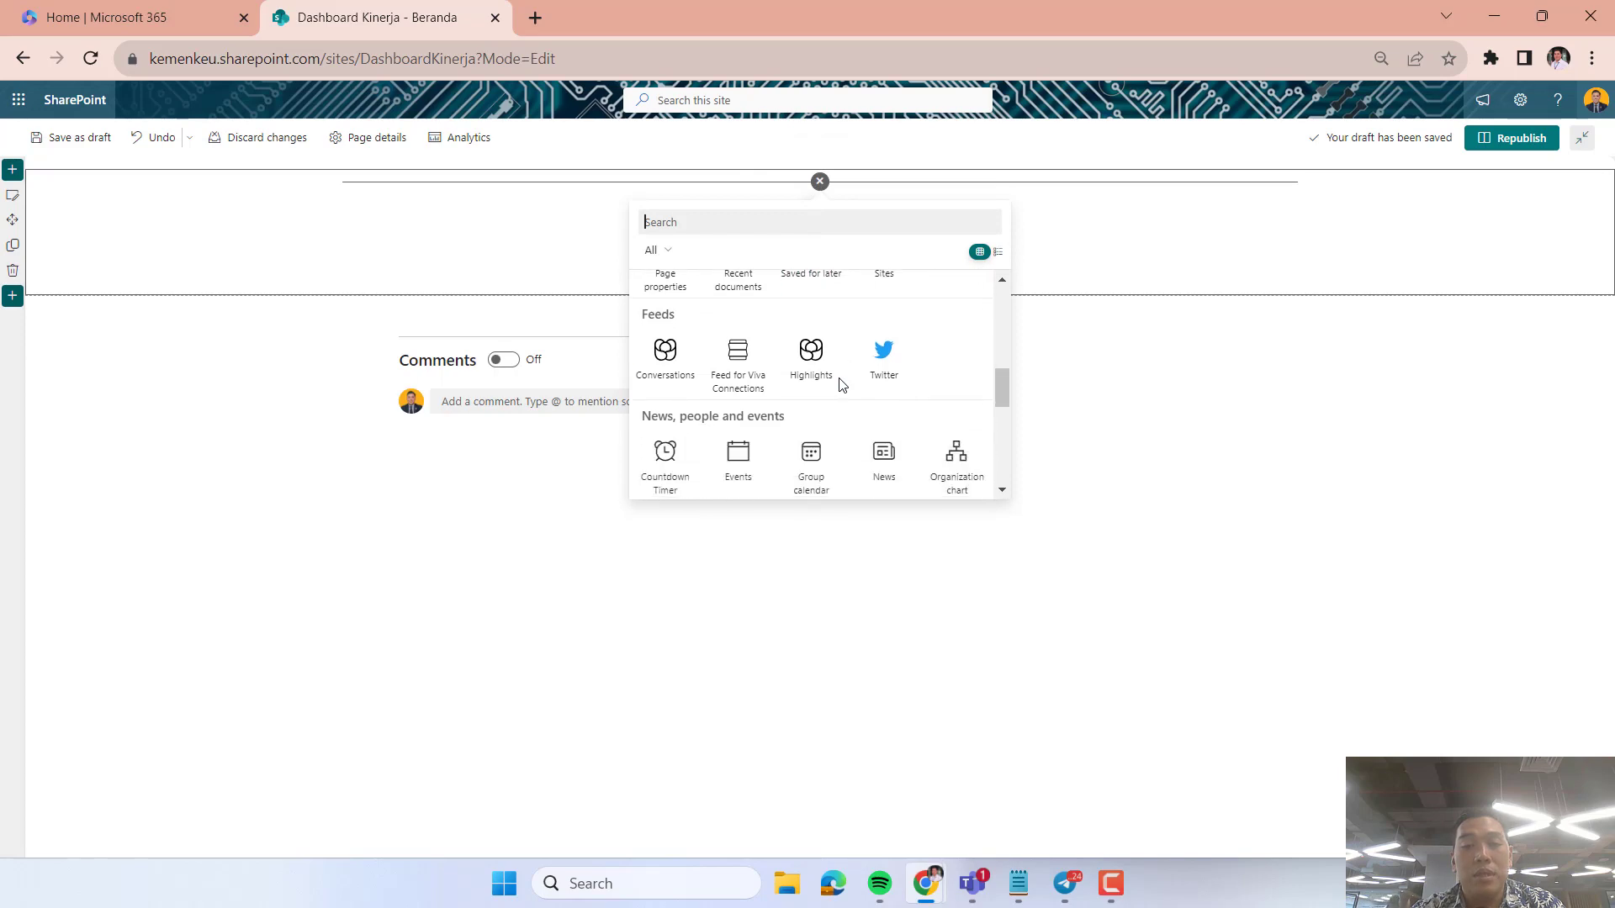
scroll(842, 386, down, 5)
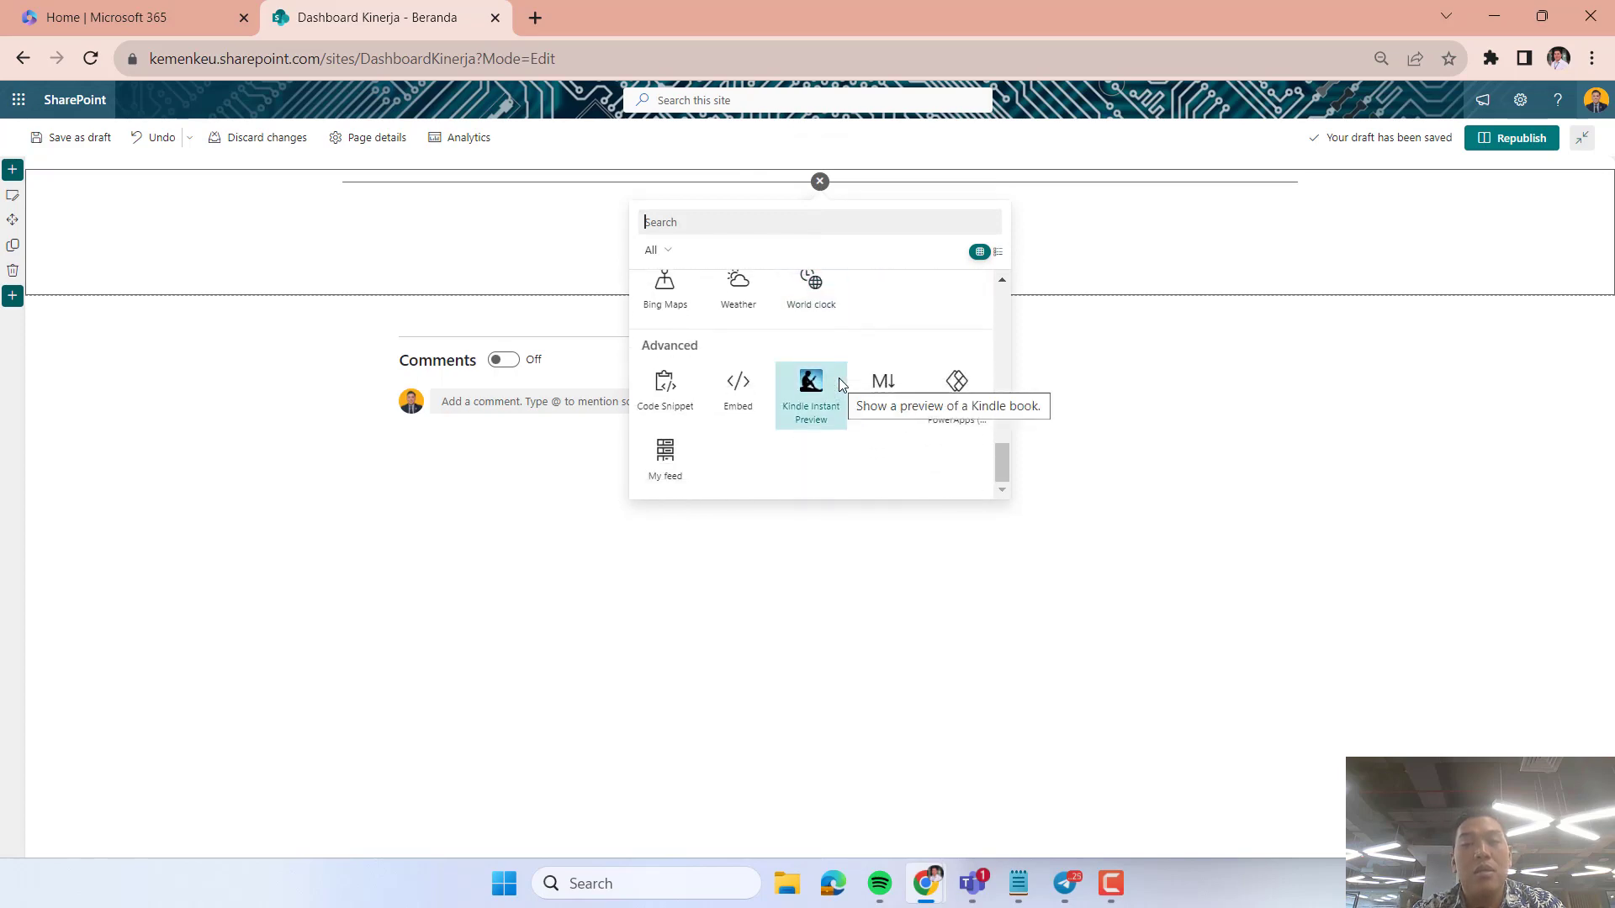
scroll(768, 480, up, 10)
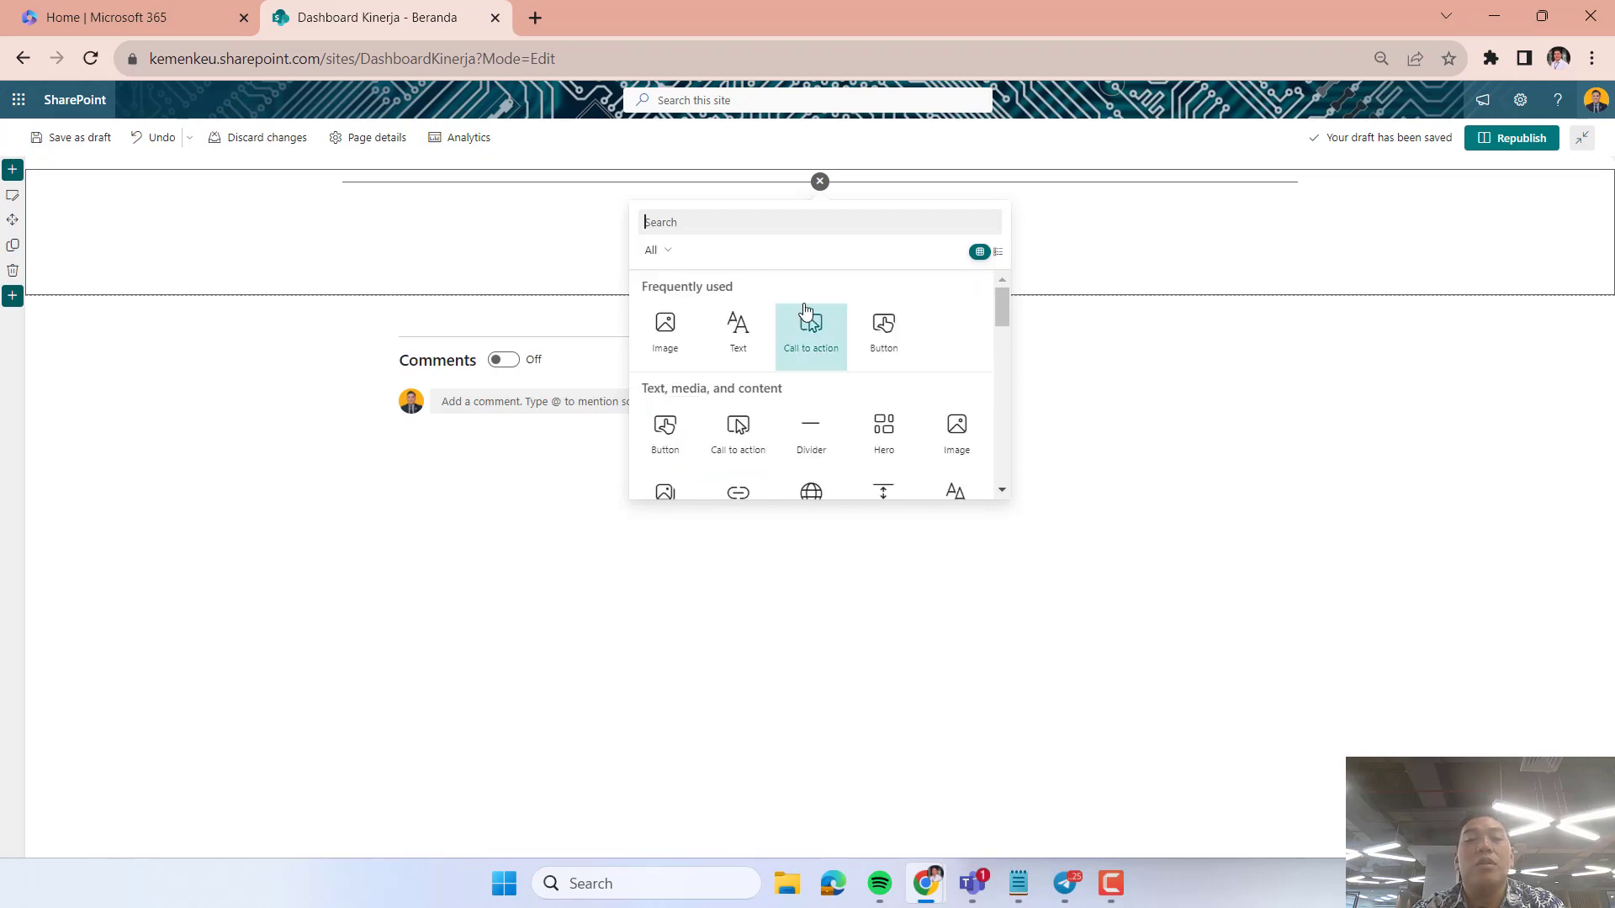
click(883, 427)
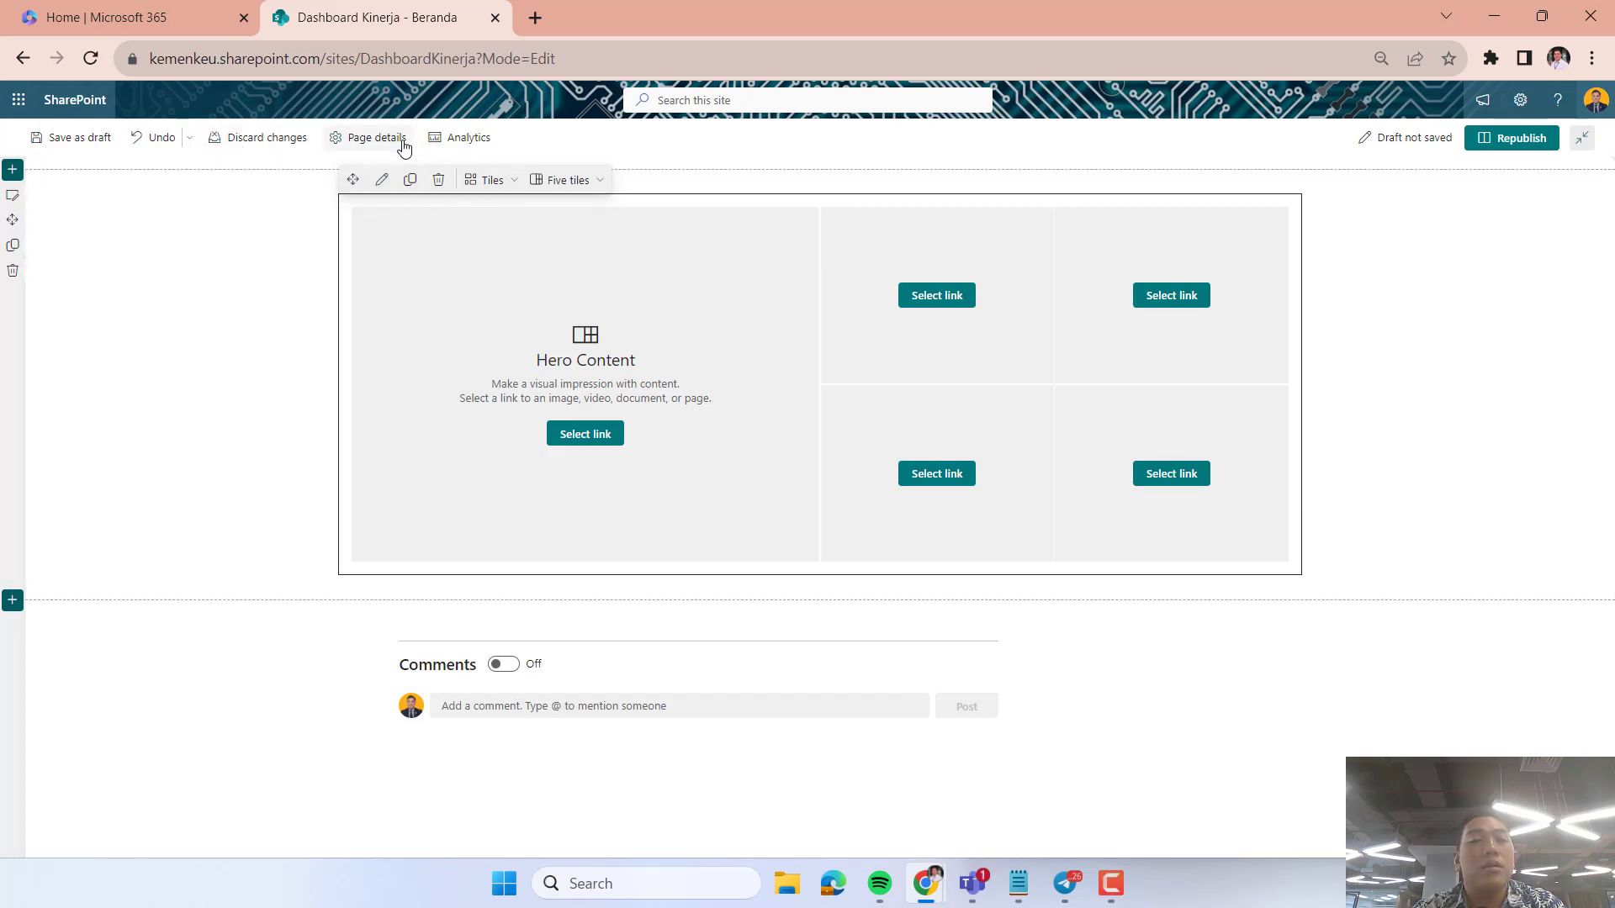
Try the Layers layout on the Hero web part and switch it back to Tiles.
click(371, 143)
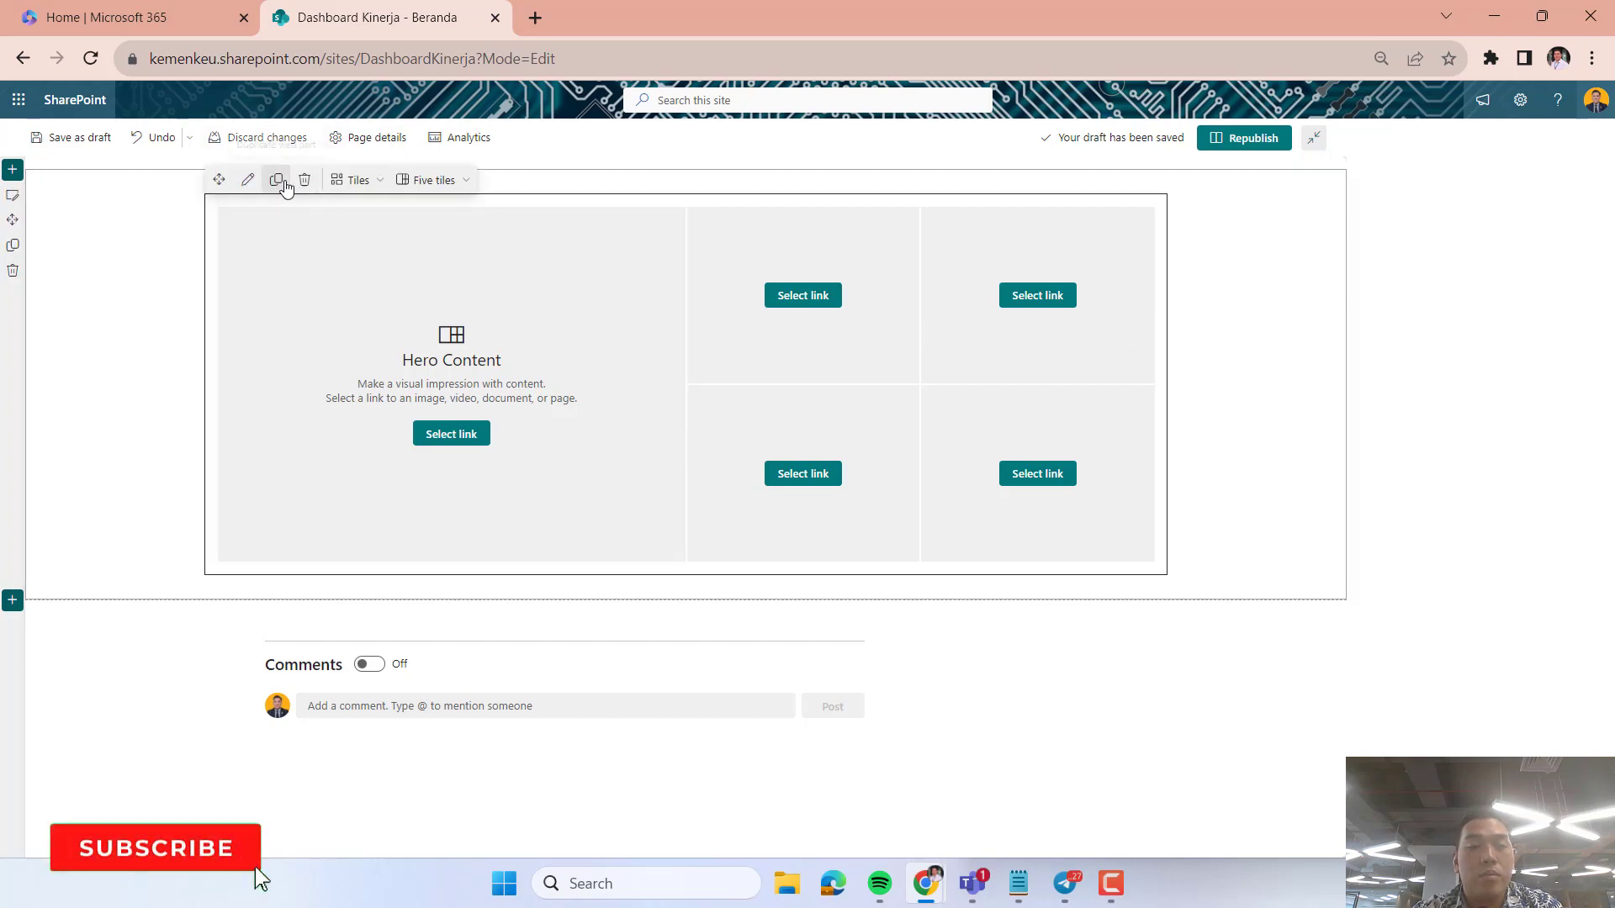
click(377, 179)
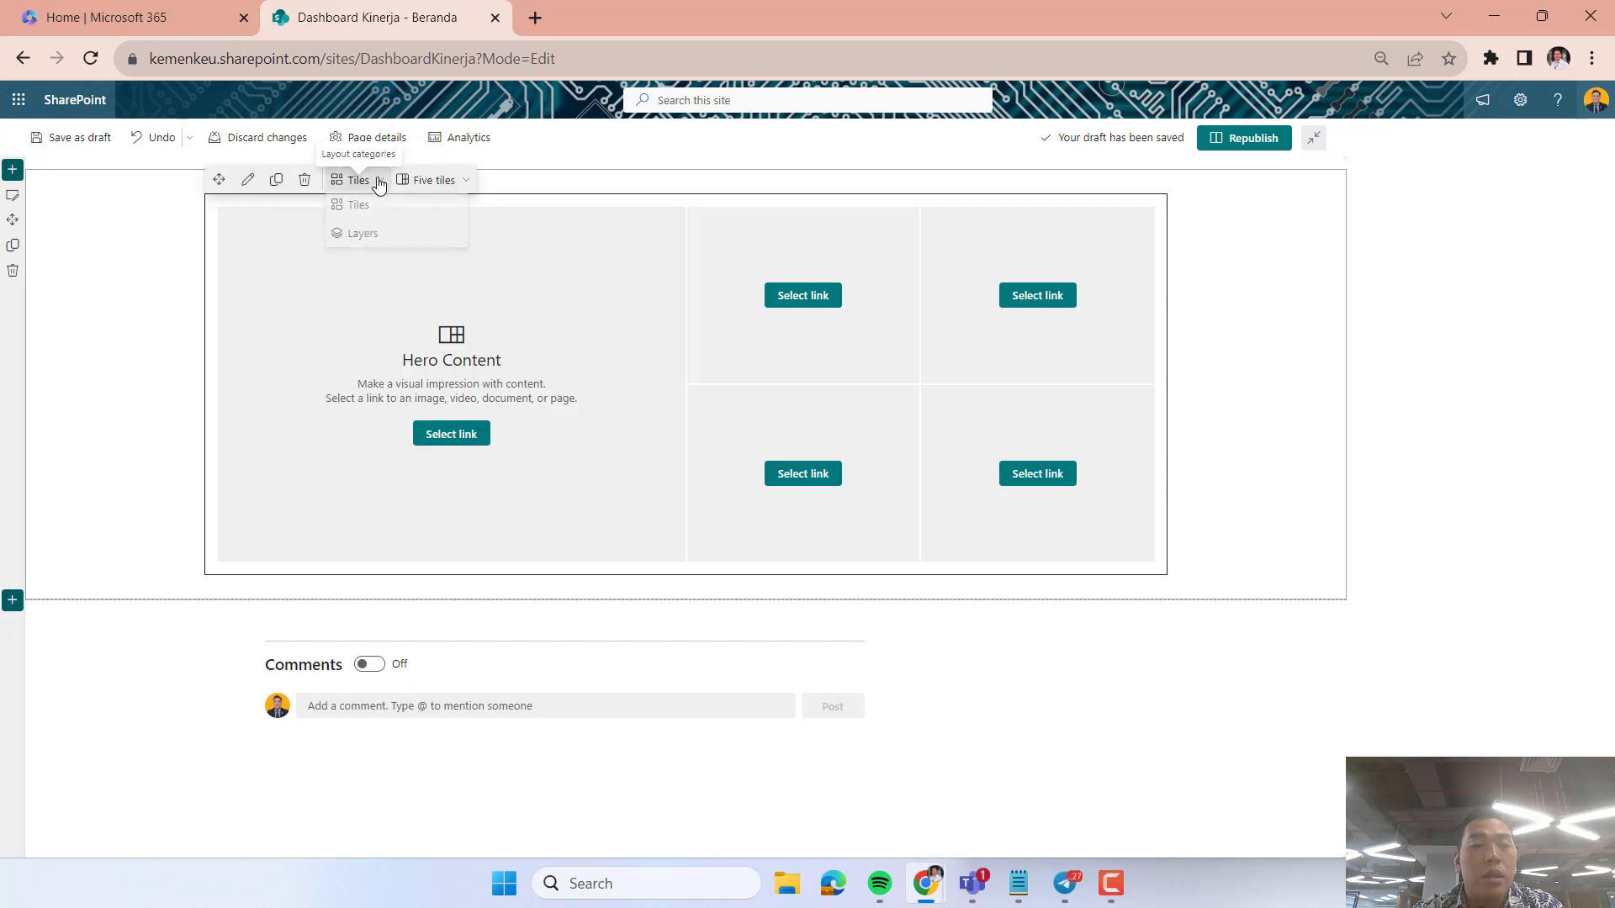
click(374, 235)
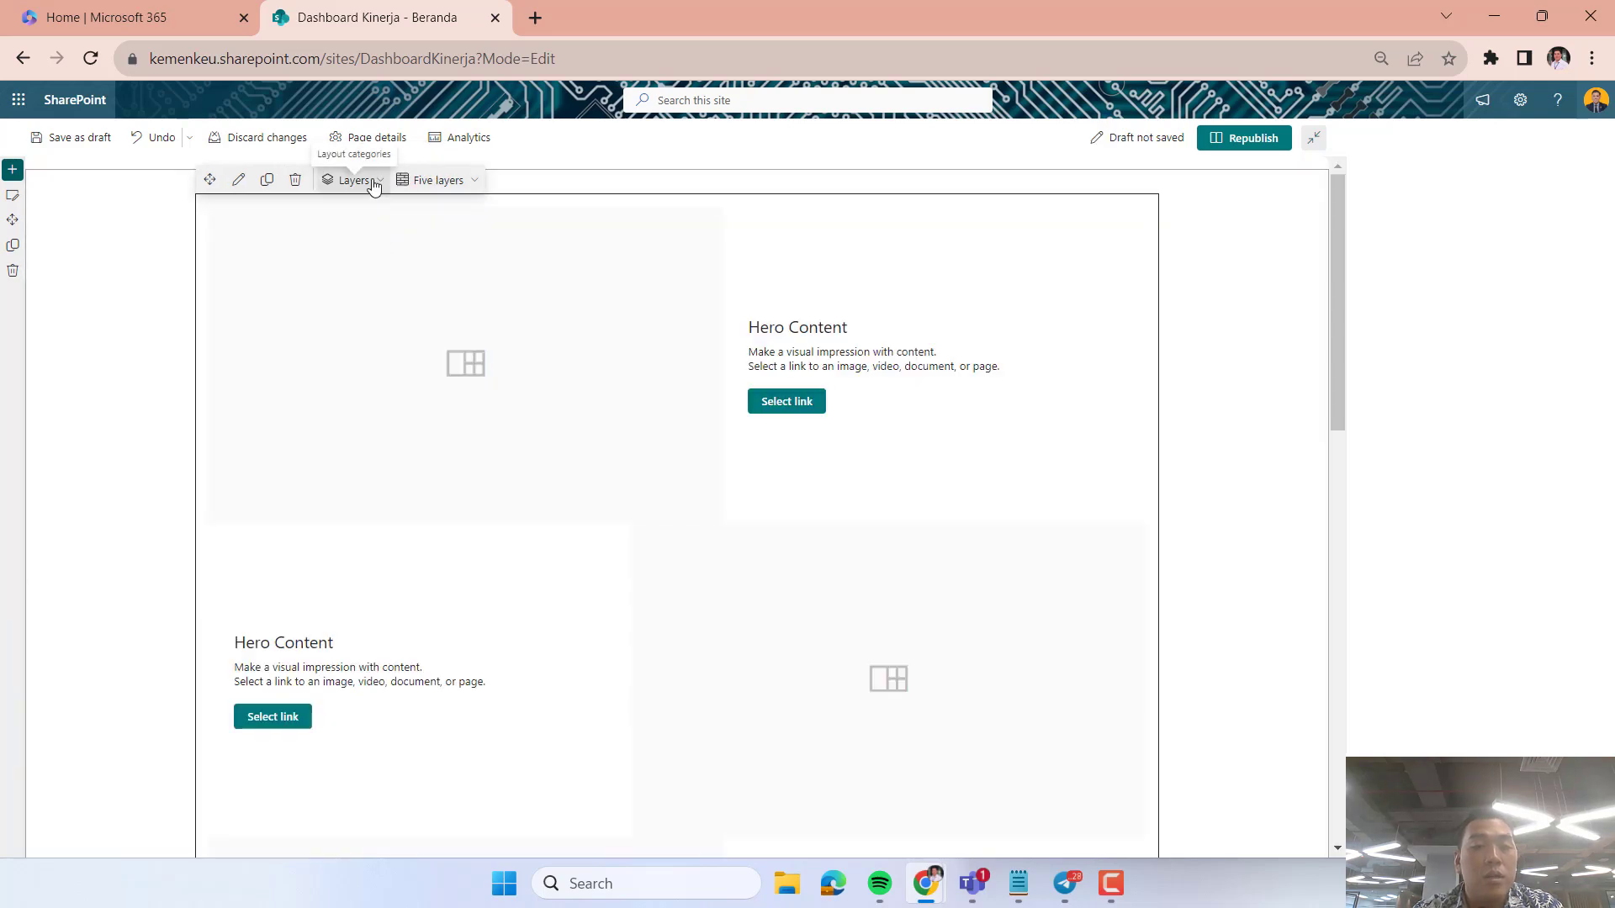
click(364, 180)
click(363, 206)
Try the One tile layout on the Hero web part, and set it to Two tiles.
click(431, 182)
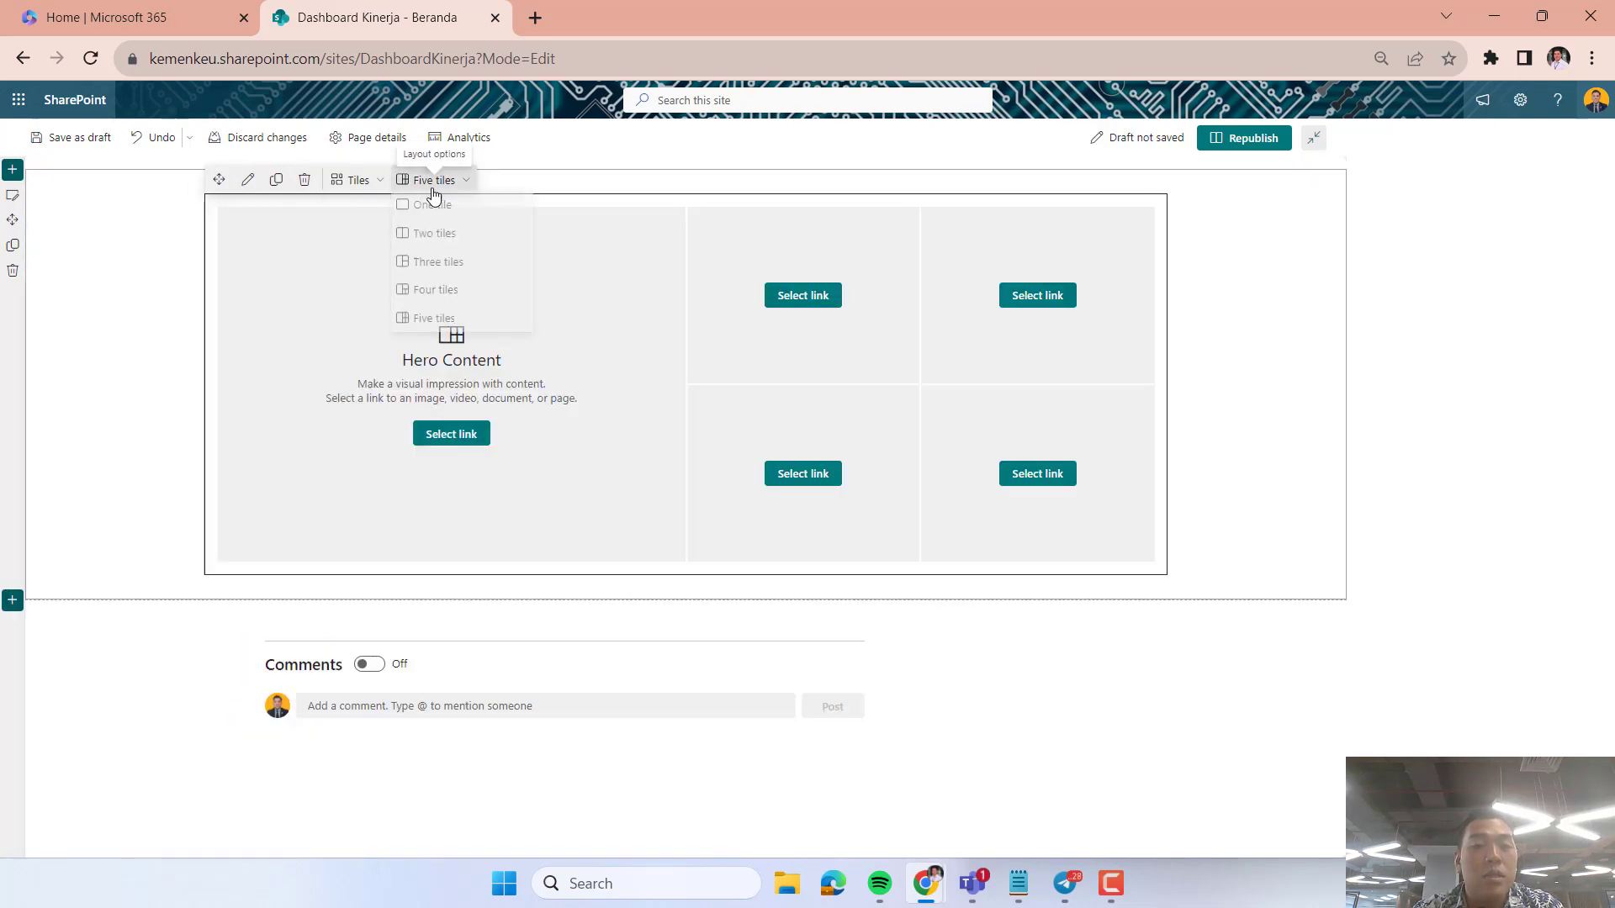
click(438, 214)
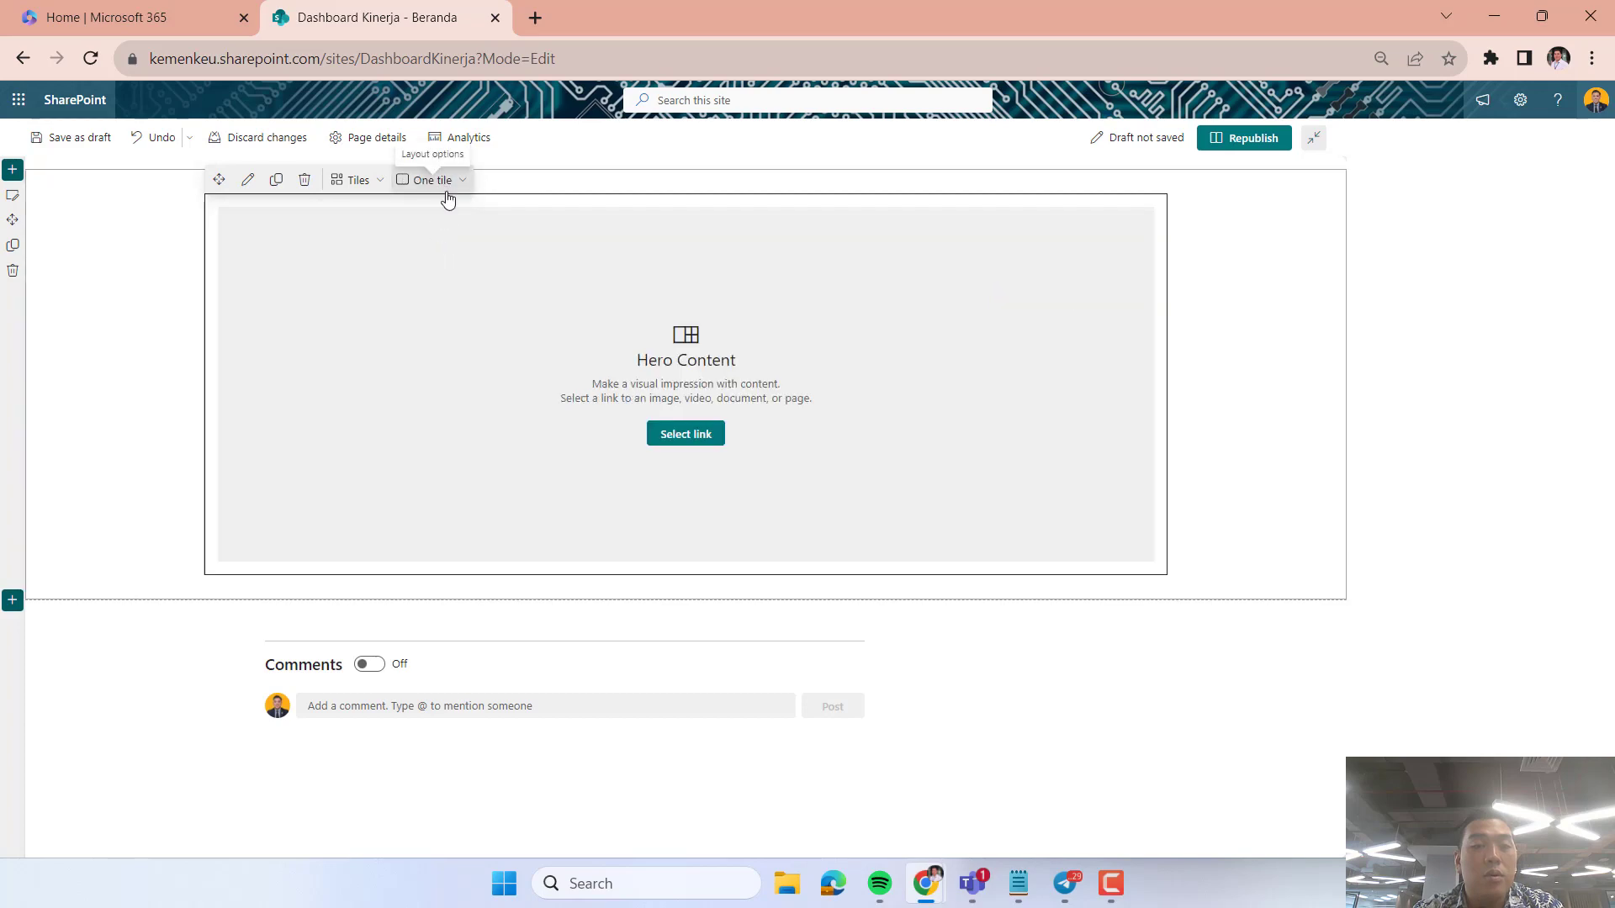
click(434, 180)
click(437, 236)
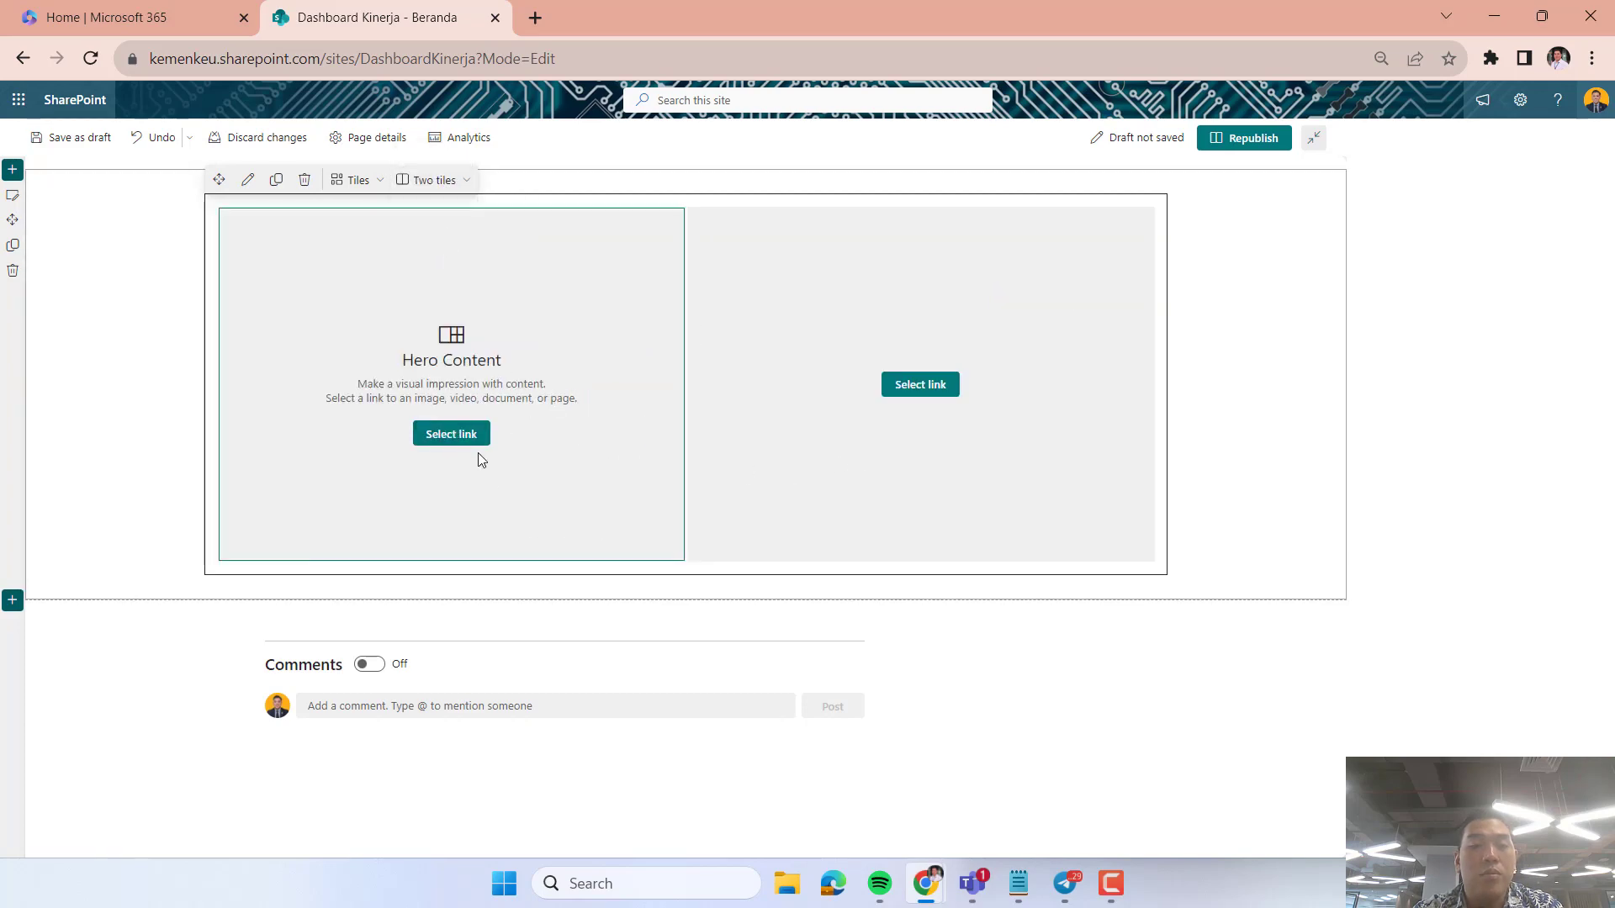
Fill the first Hero tile with the stock image of the medical team in a hospital corridor.
click(462, 434)
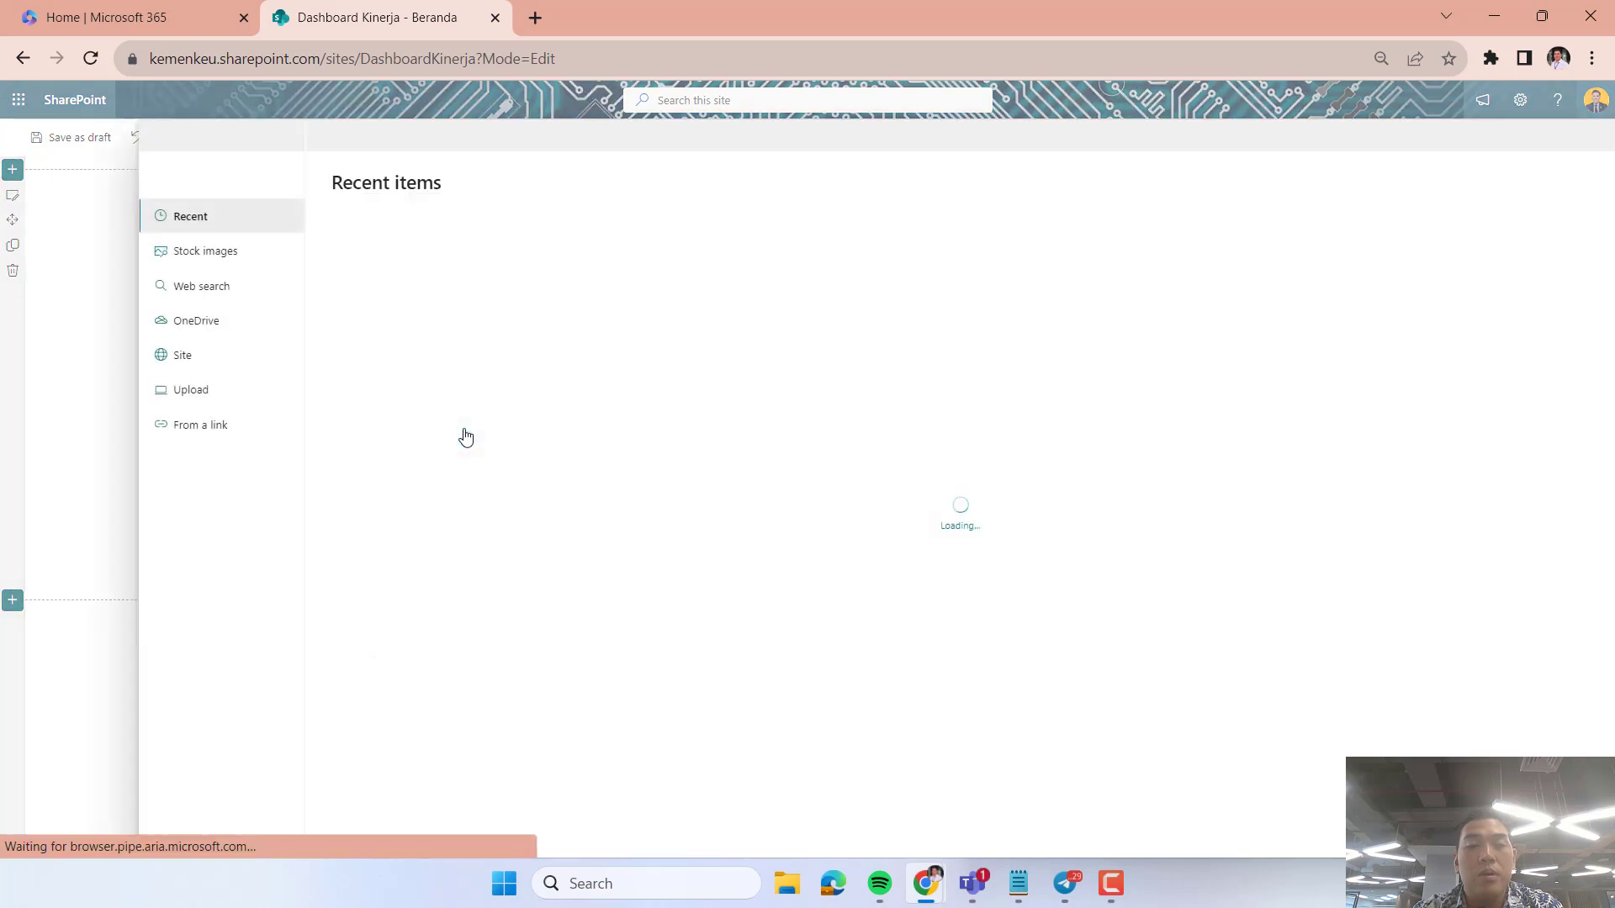
click(217, 258)
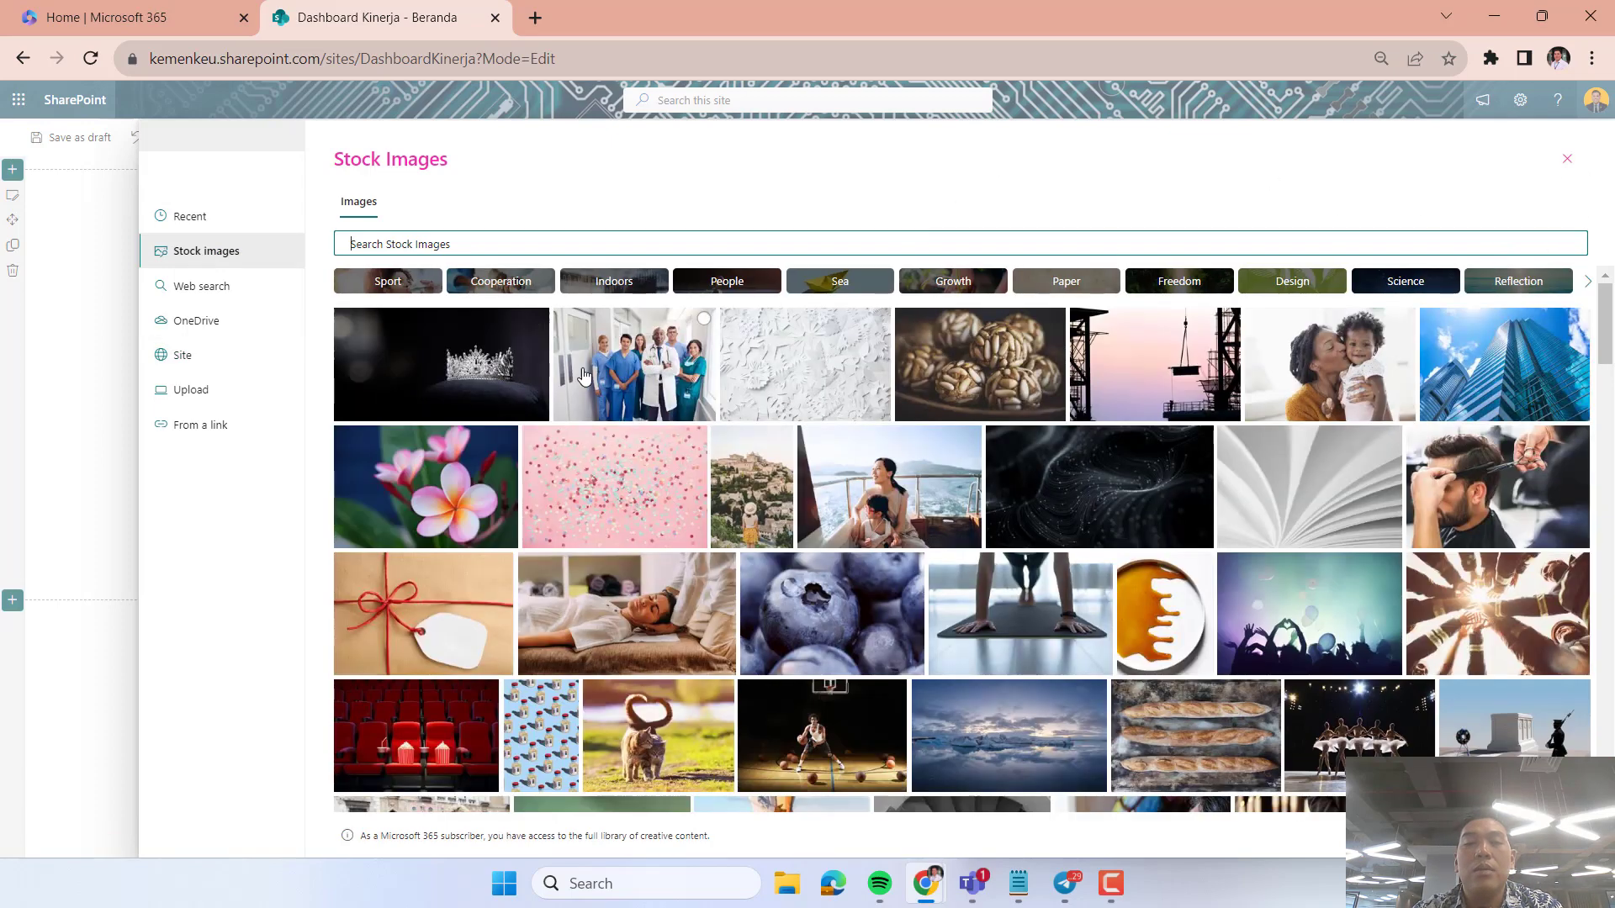
click(596, 376)
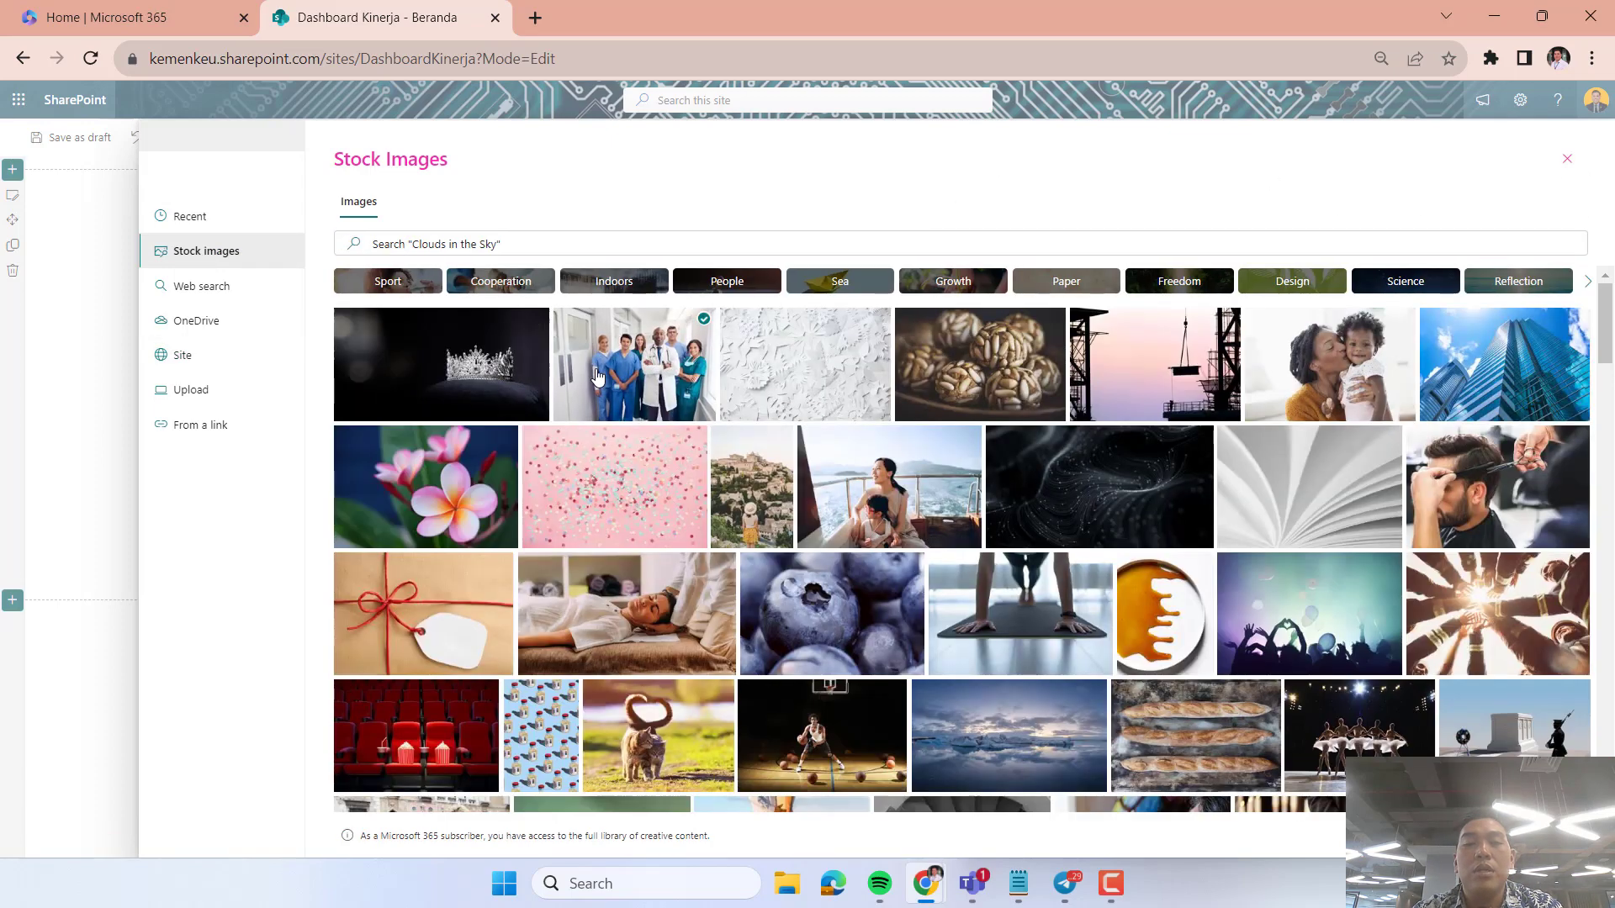
click(1484, 835)
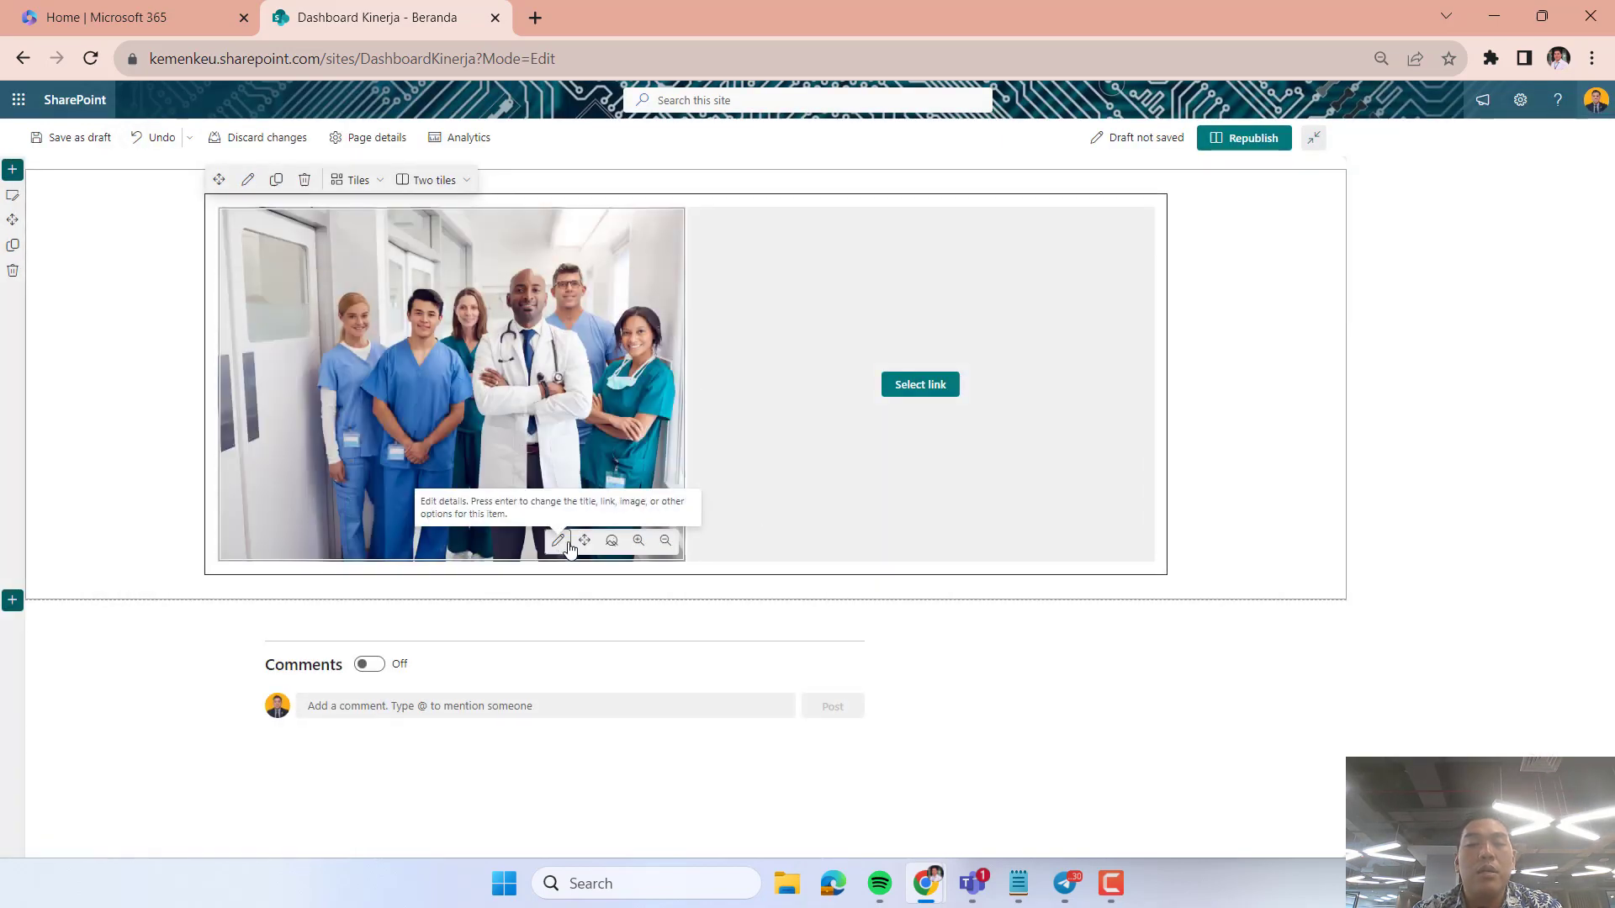
Adjust the zoom of the medical team image so it nearly fills the first Hero tile.
click(635, 543)
click(665, 544)
click(665, 544)
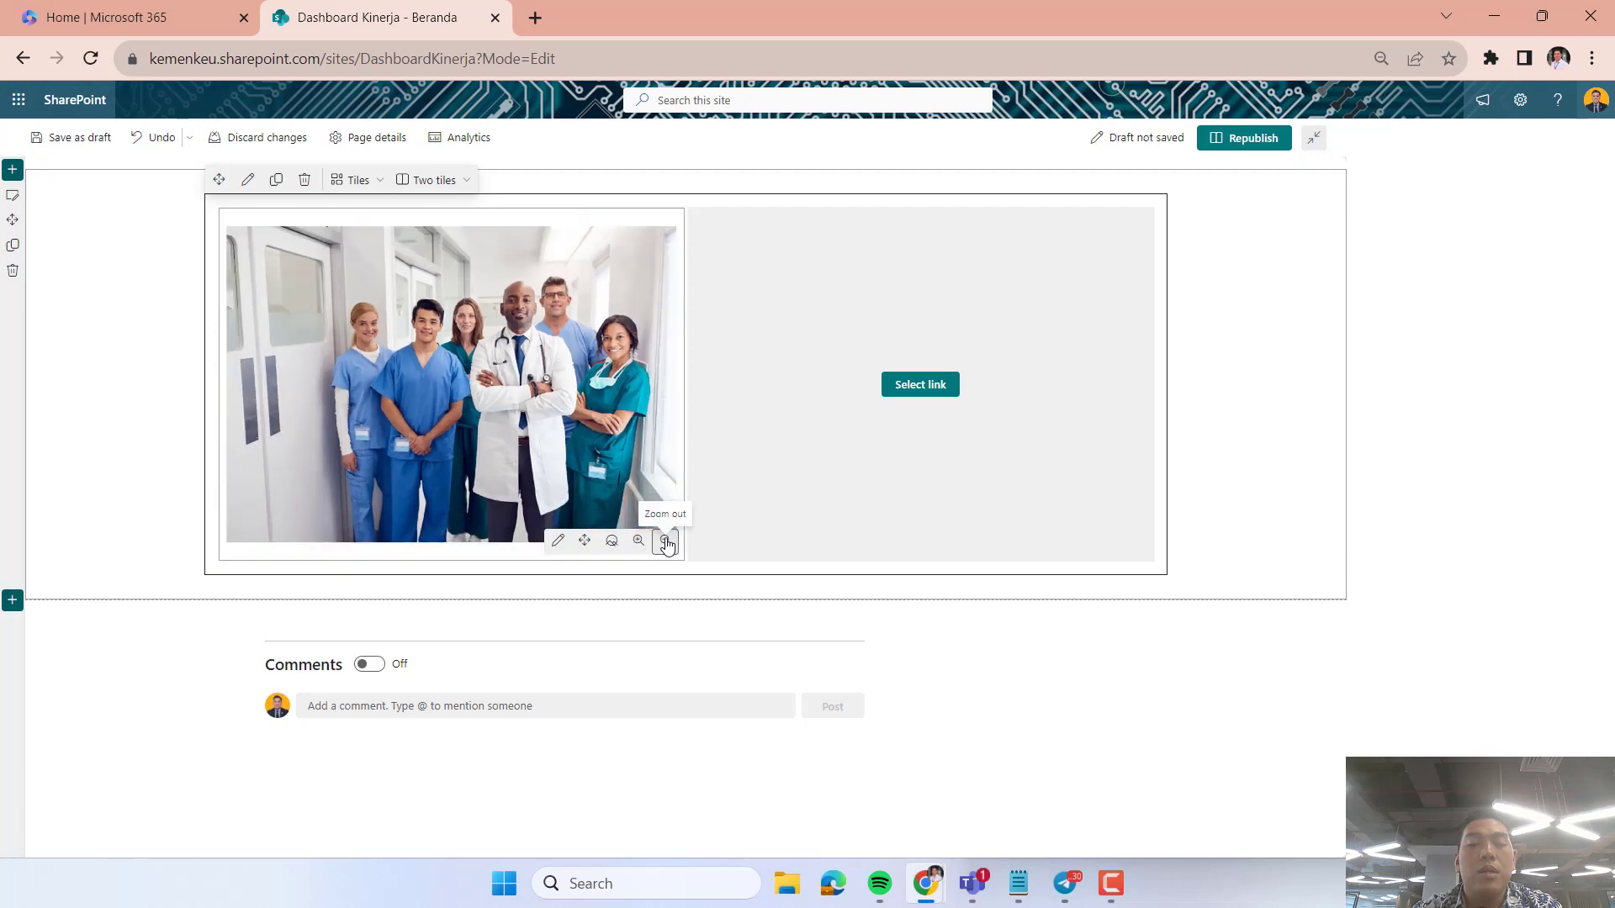
click(644, 544)
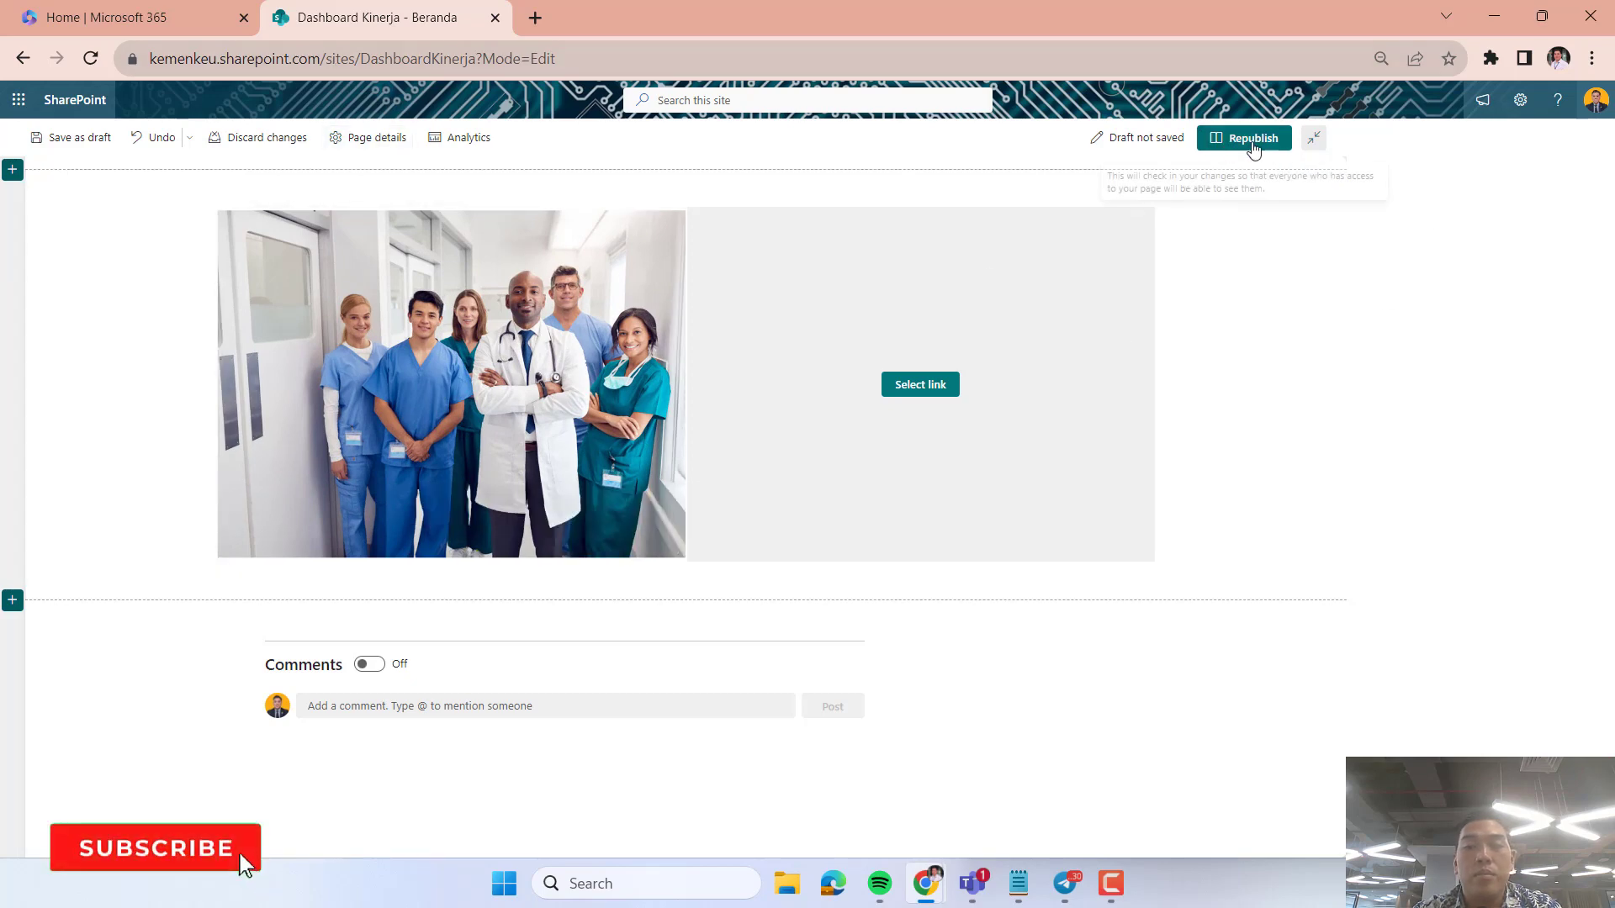
Toggle the site header and navigation in edit mode, leaving them shown.
click(1312, 149)
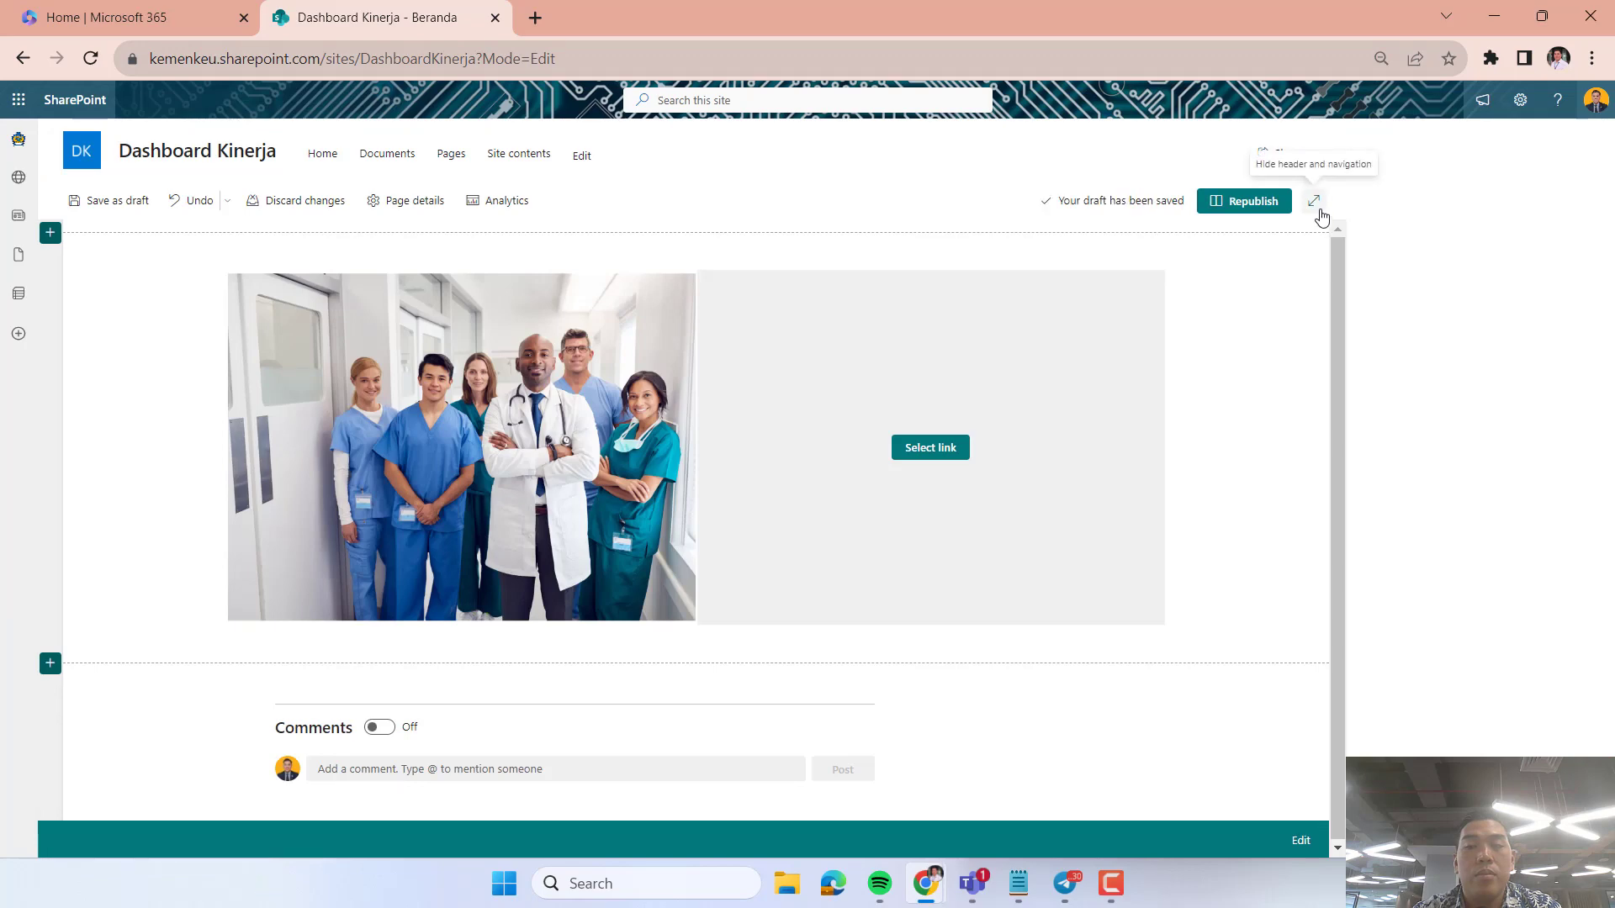
click(1320, 211)
click(1315, 140)
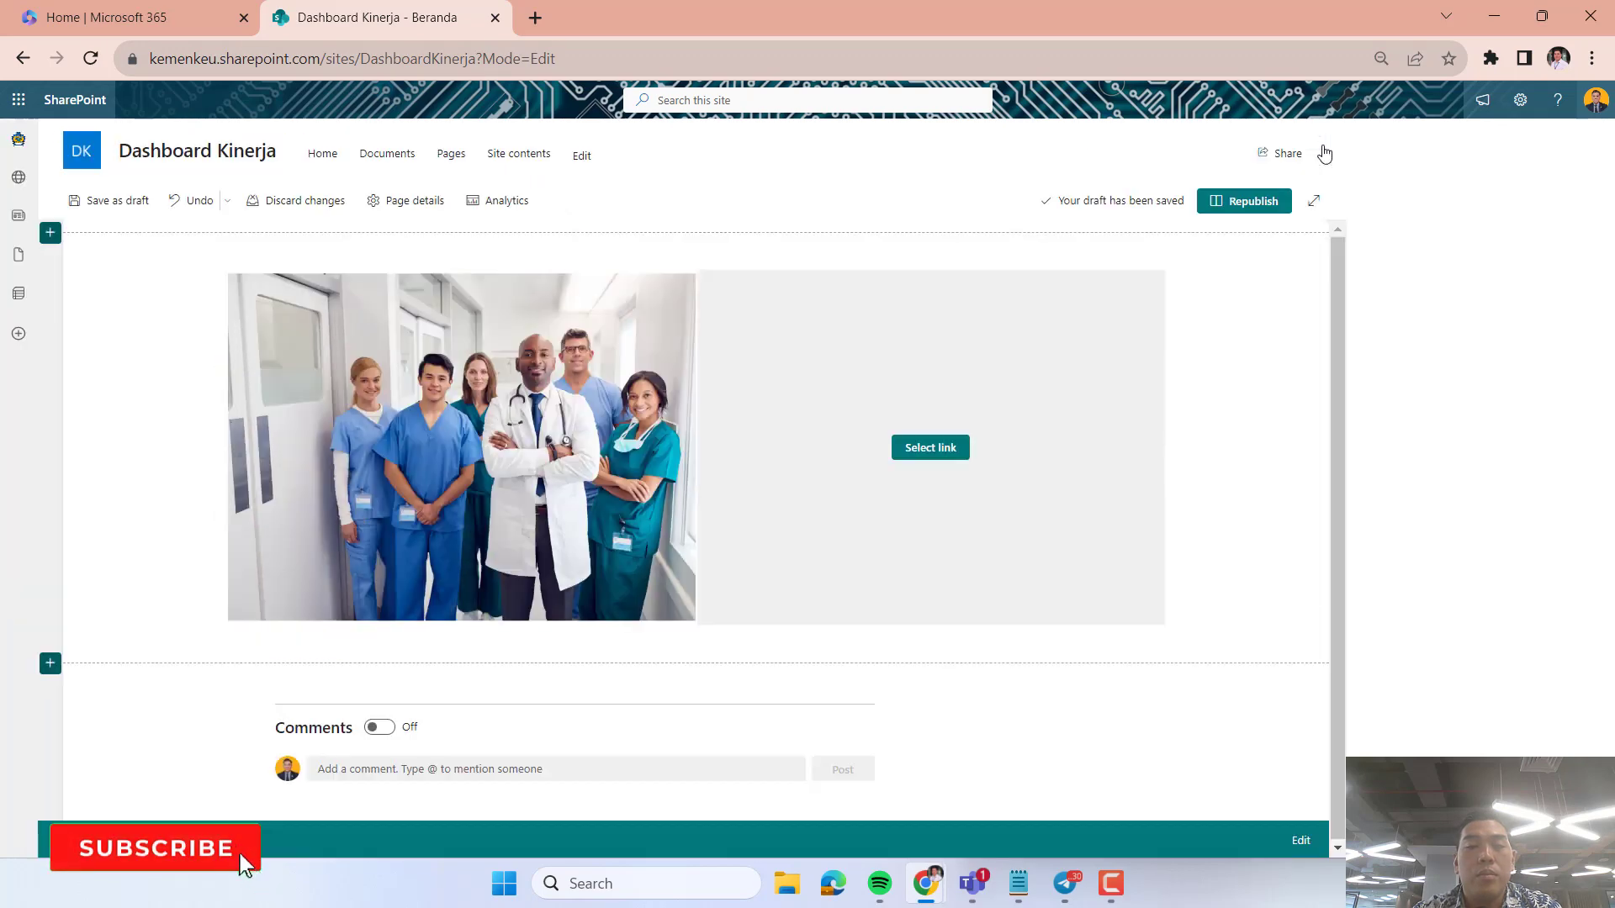
Fill the second Hero tile with the stock image of firefighters joining hands, cancelling the local file upload.
click(462, 409)
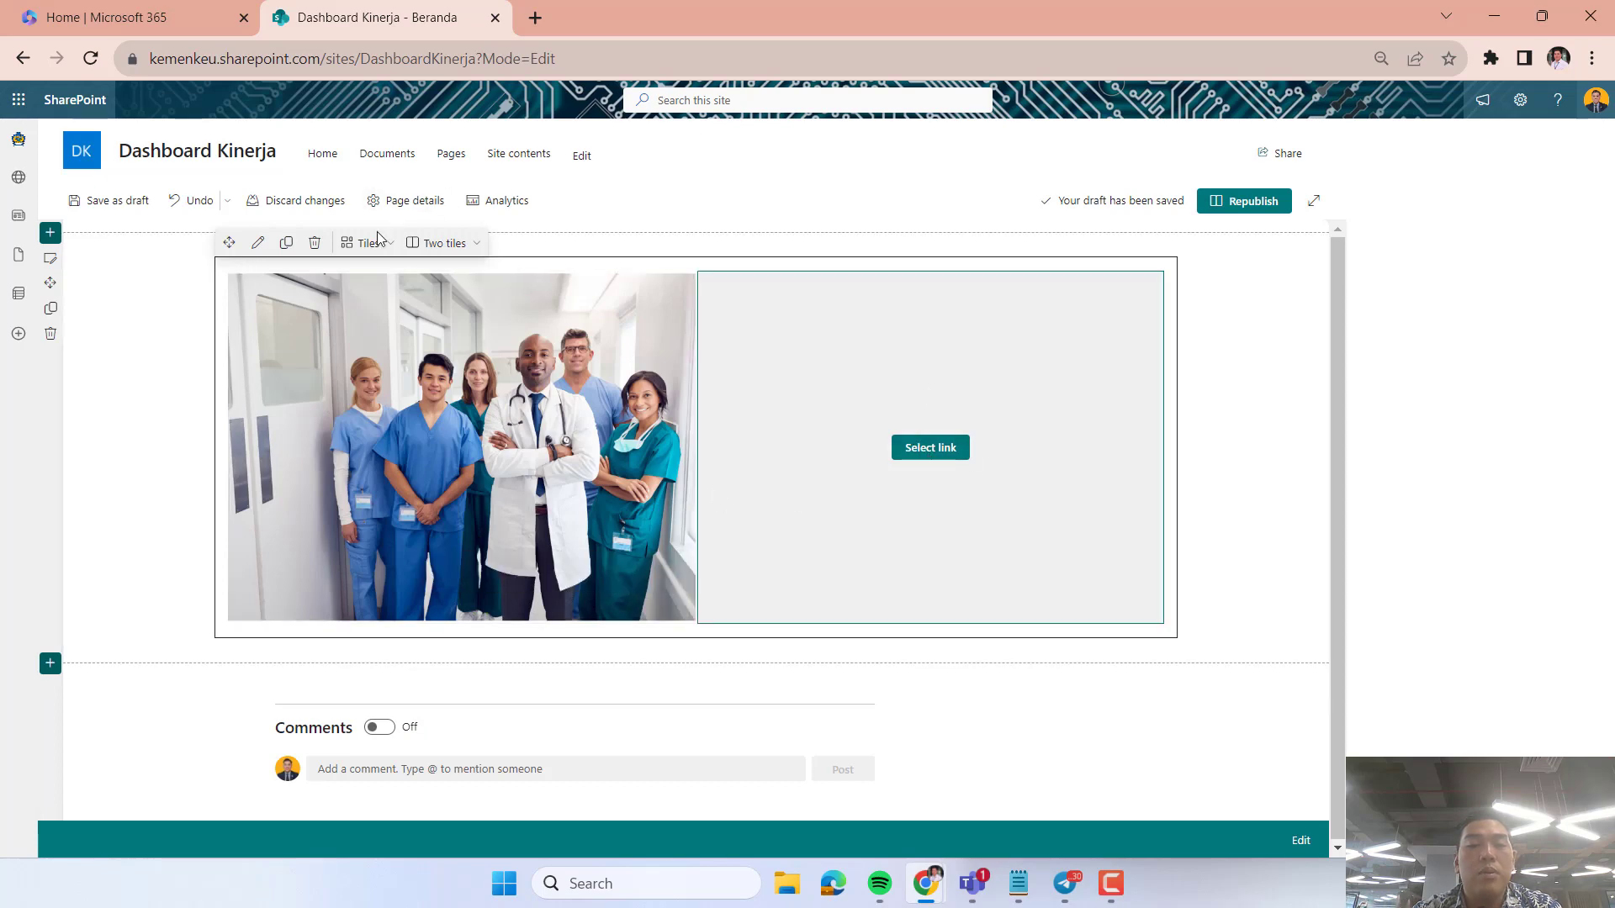
click(931, 446)
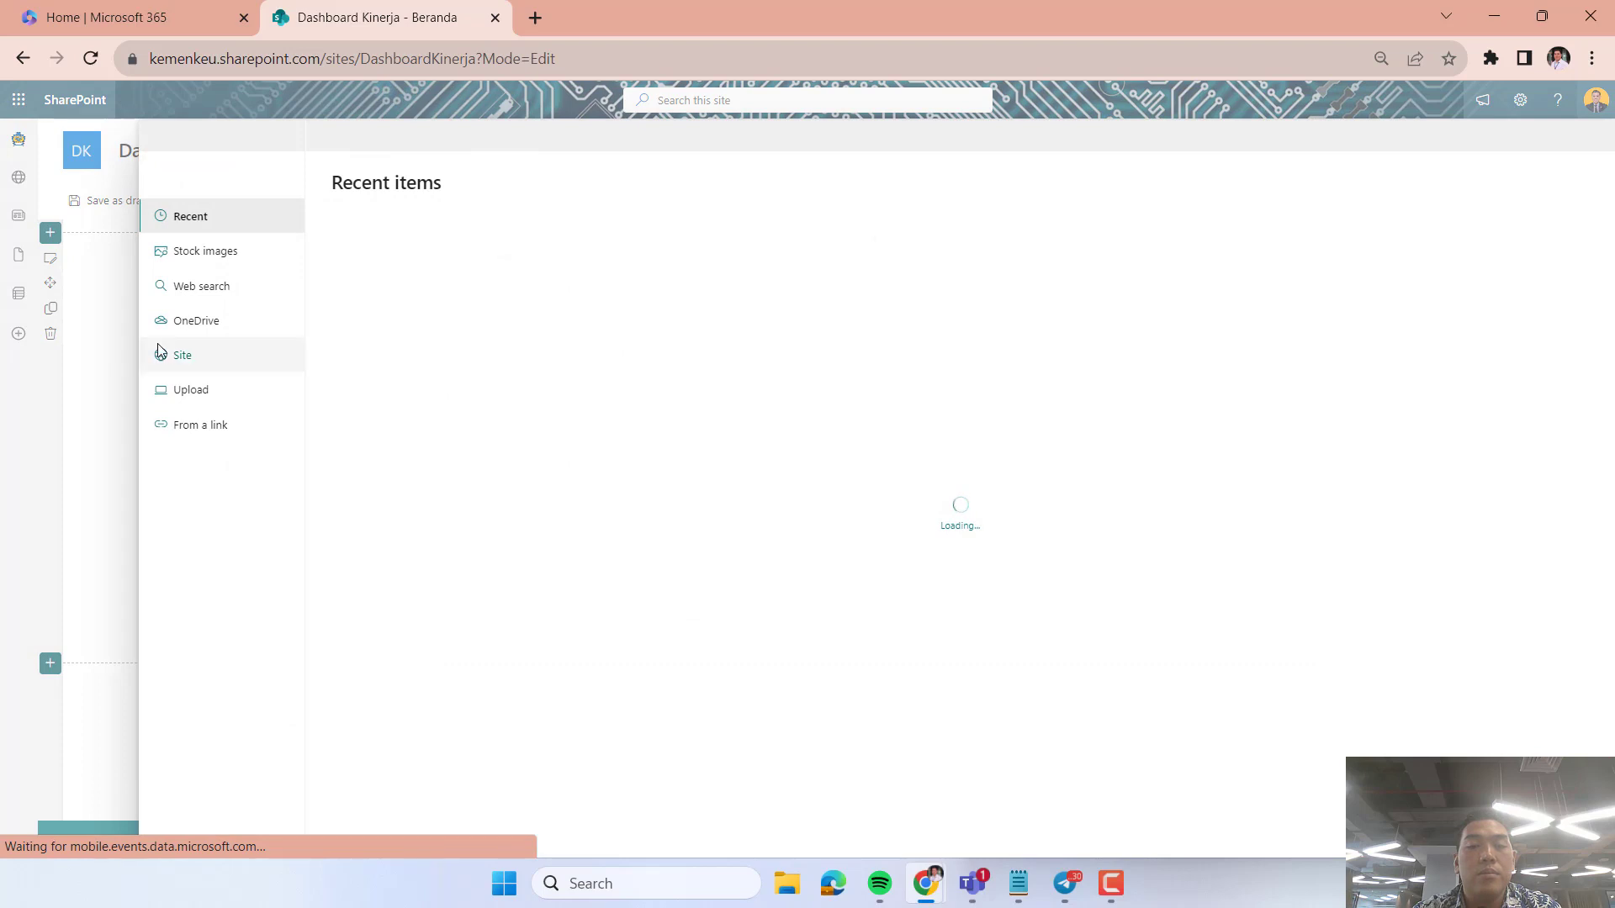
click(193, 391)
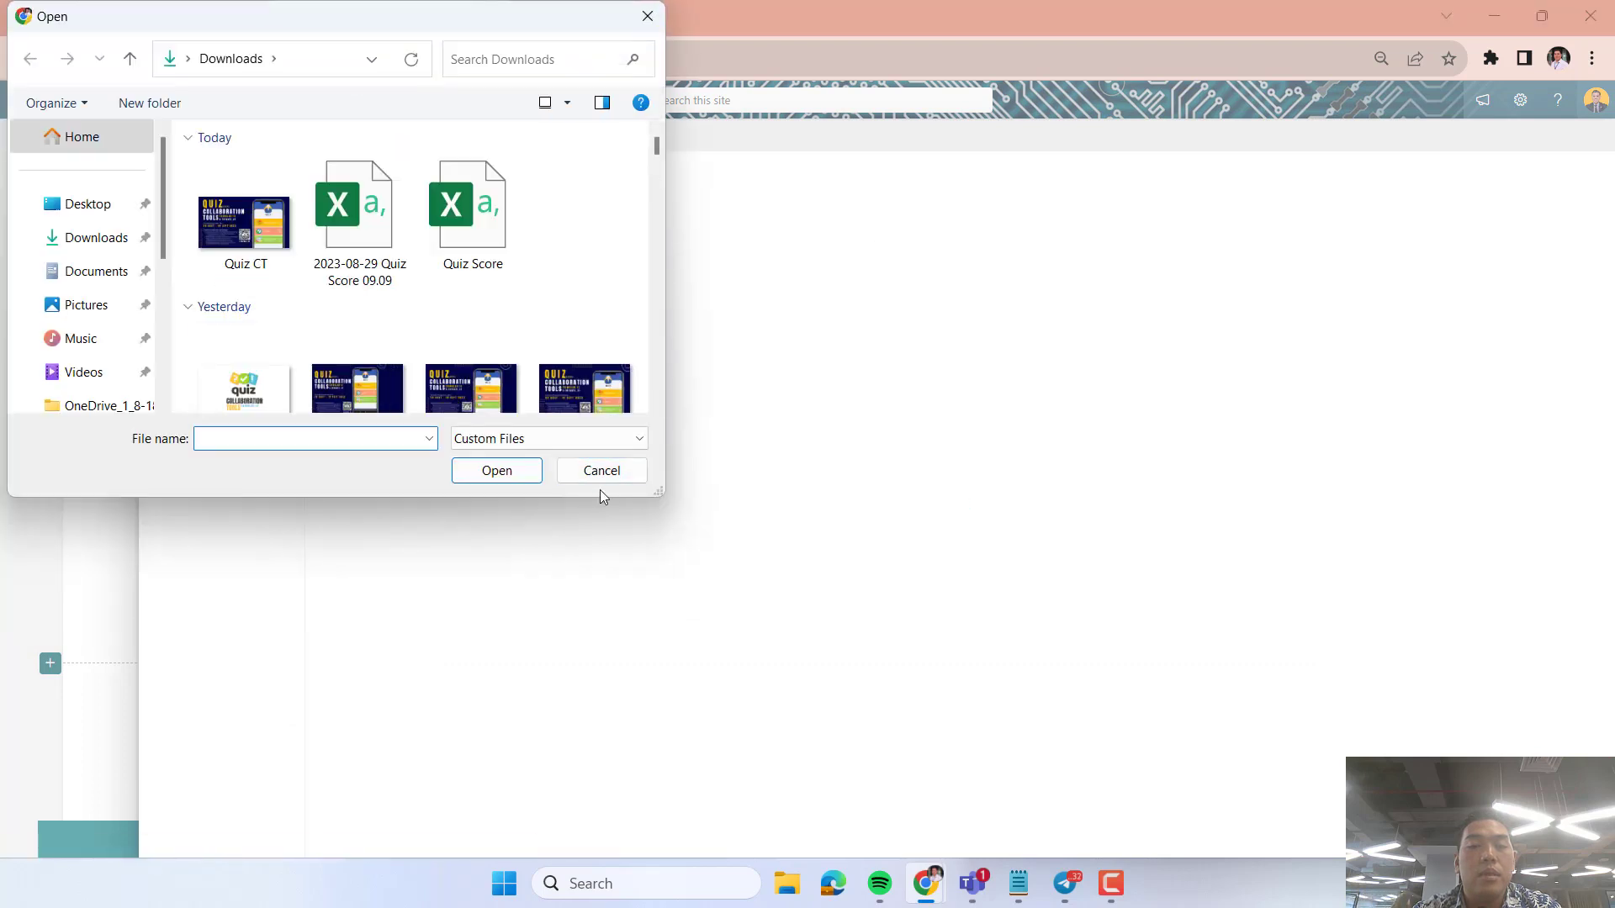
click(610, 472)
click(232, 254)
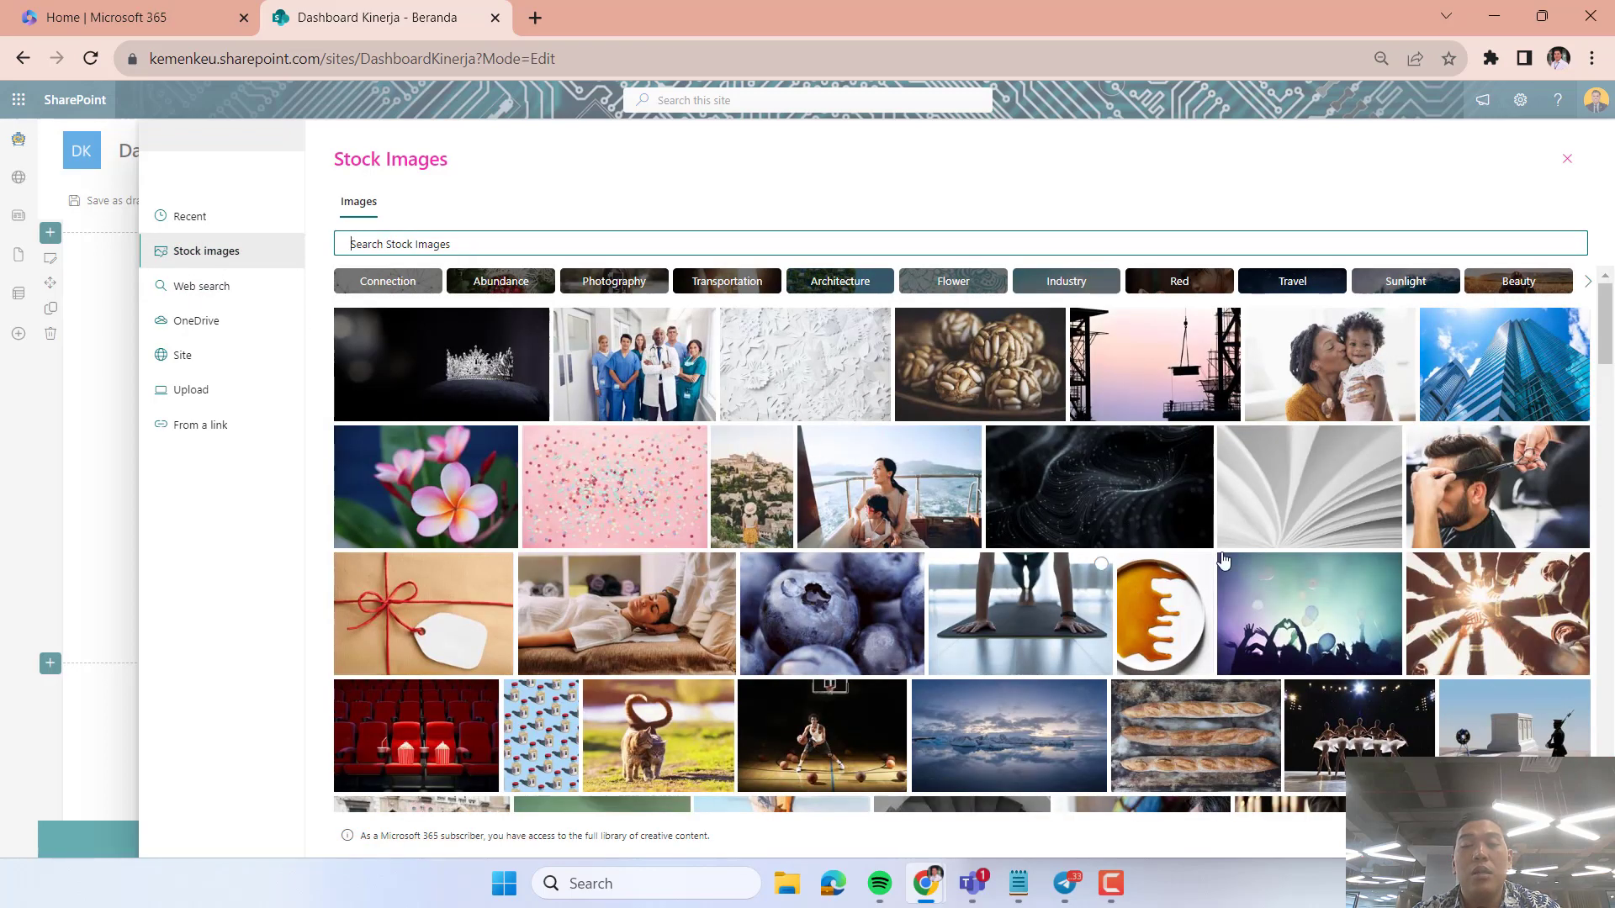
click(1486, 575)
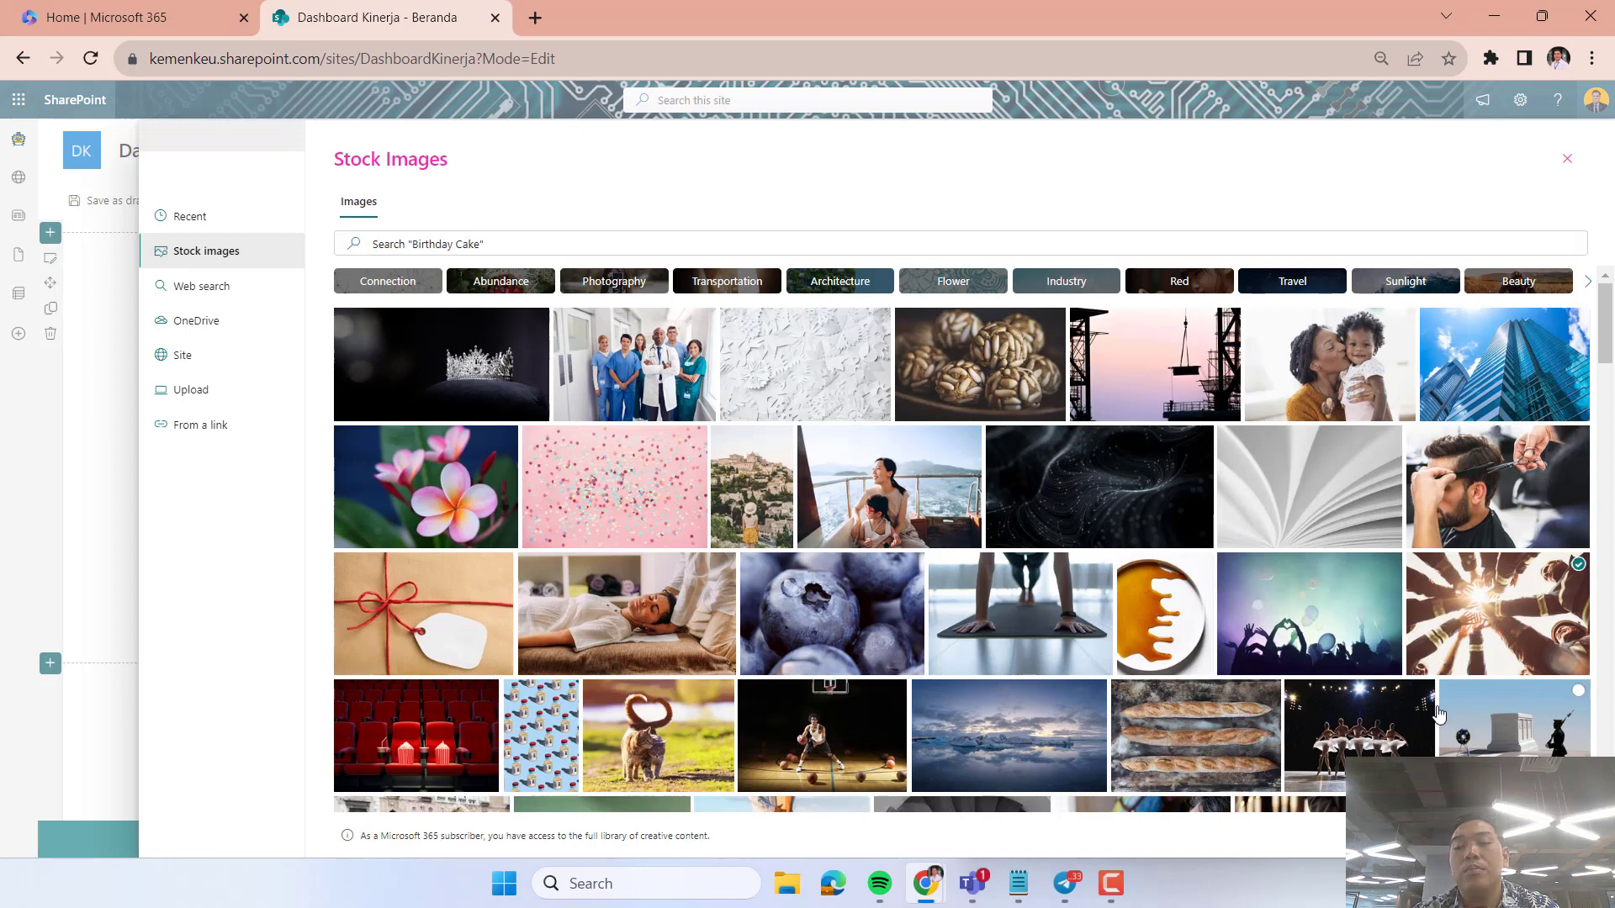
click(1468, 835)
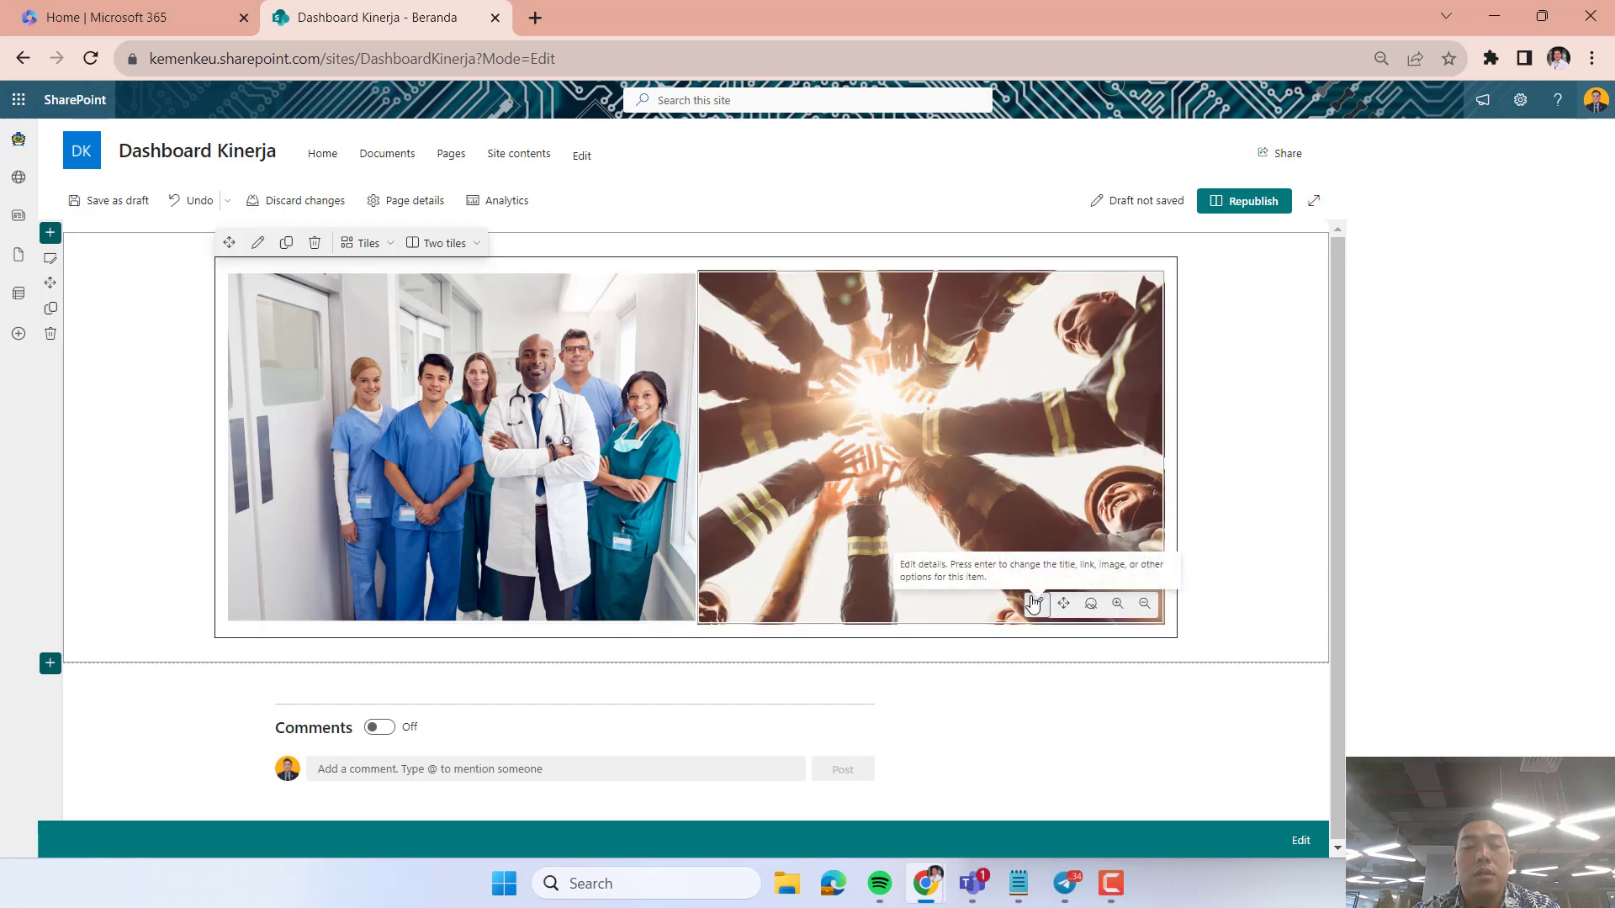
Republish the home page with both Hero images and put it back into edit mode.
click(1231, 205)
click(1156, 526)
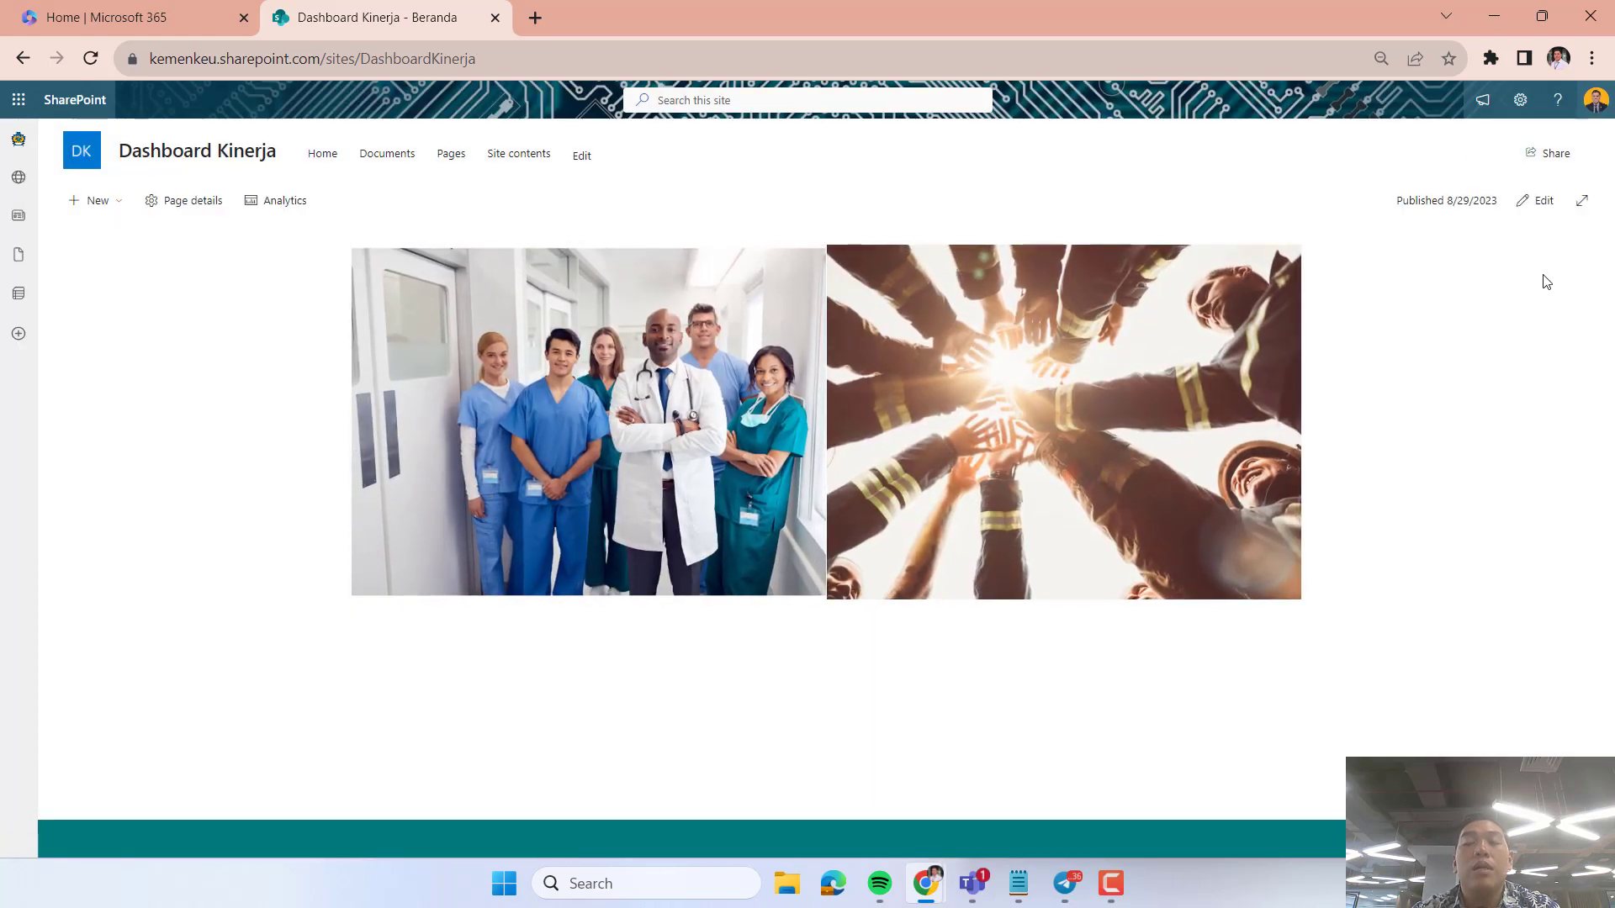
click(1542, 206)
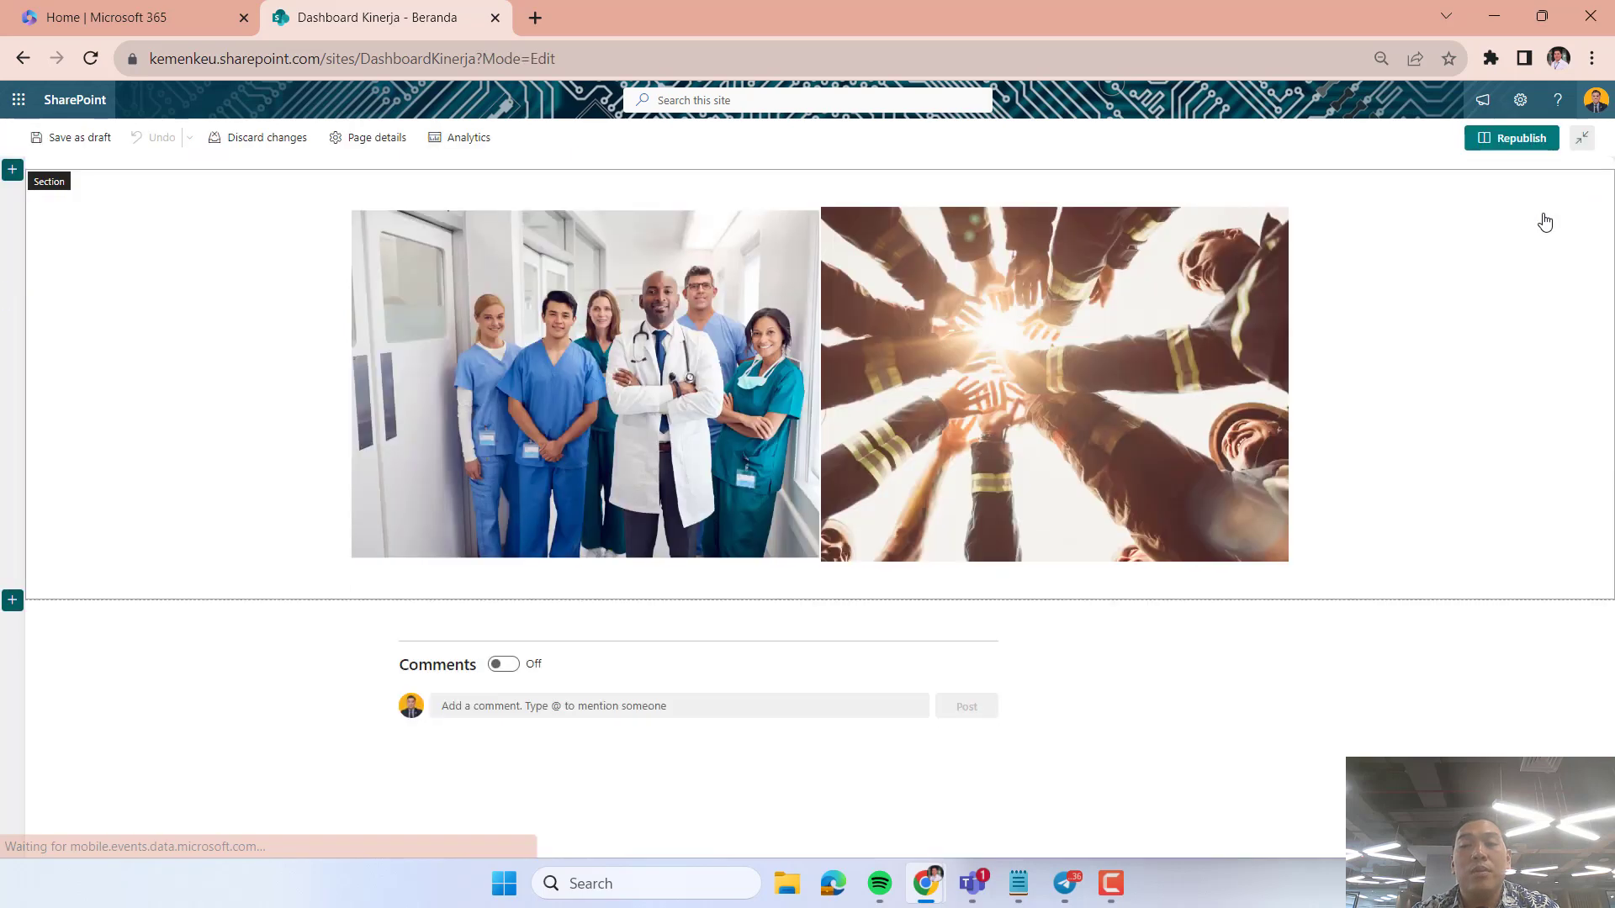
Open the settings of the first Hero tile and give it the title "Kerja dari Hati".
click(639, 421)
click(691, 540)
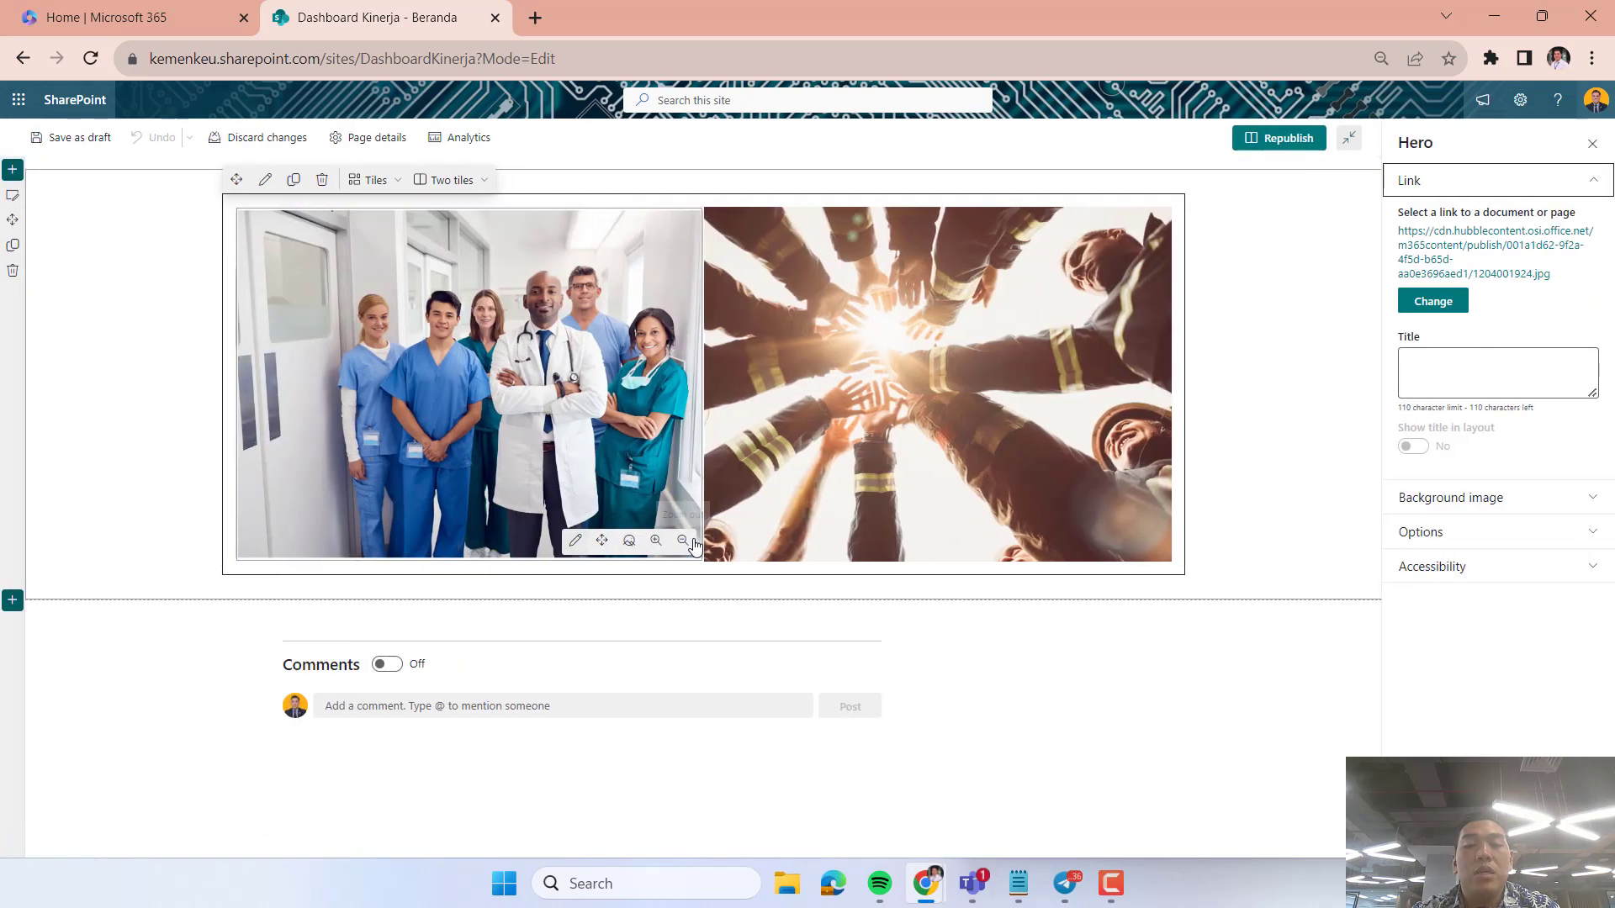
click(1410, 353)
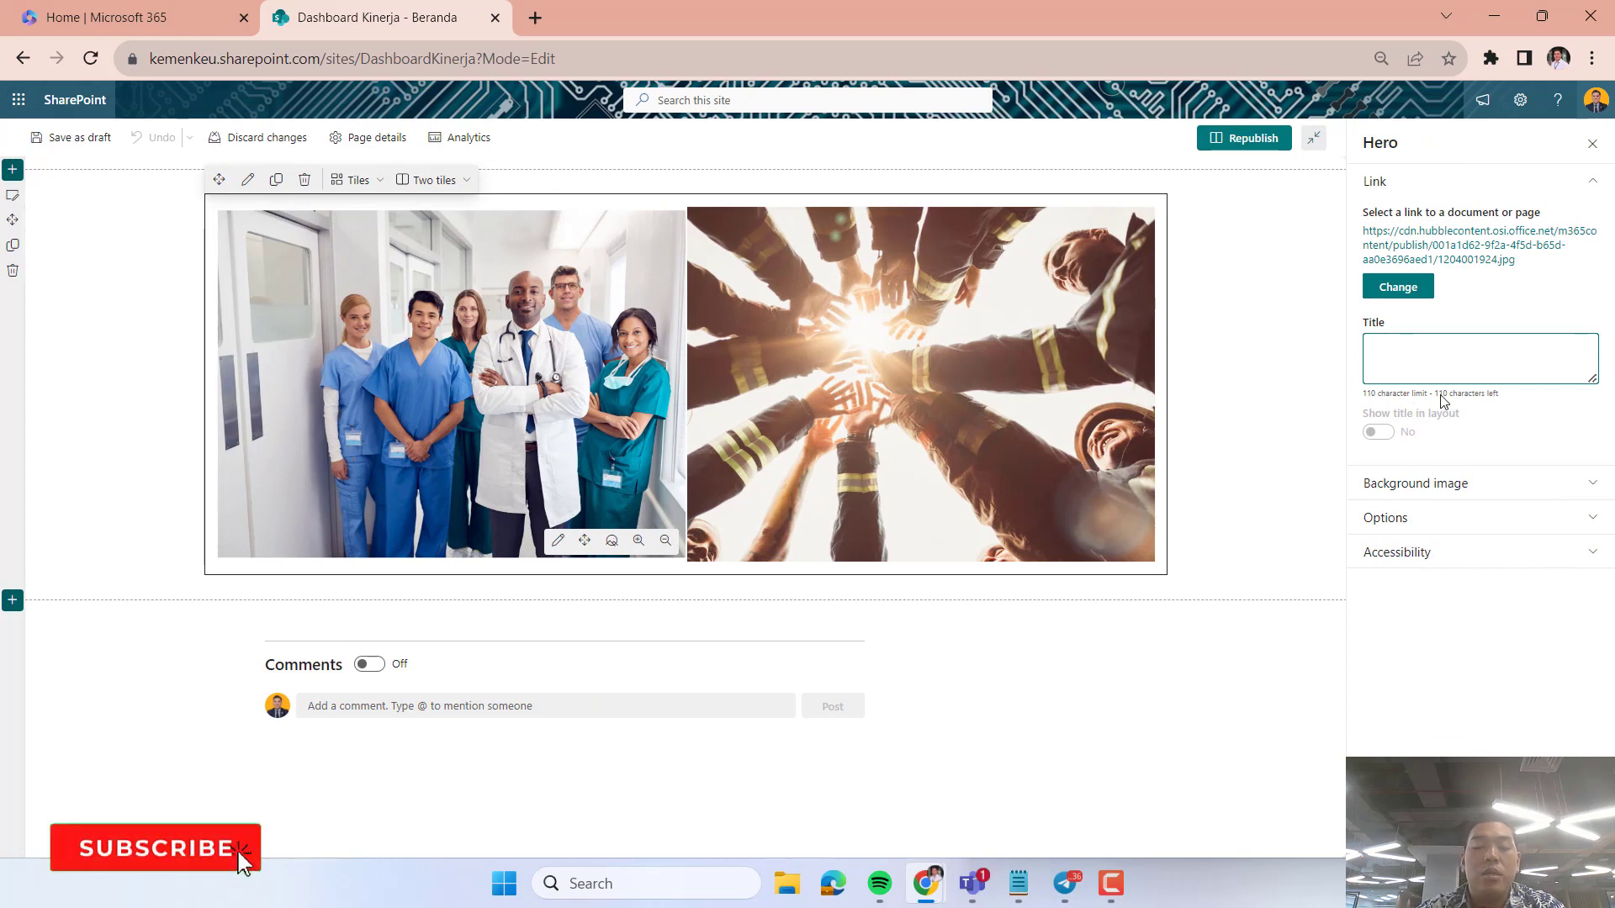
text(Kerja dari Ha)
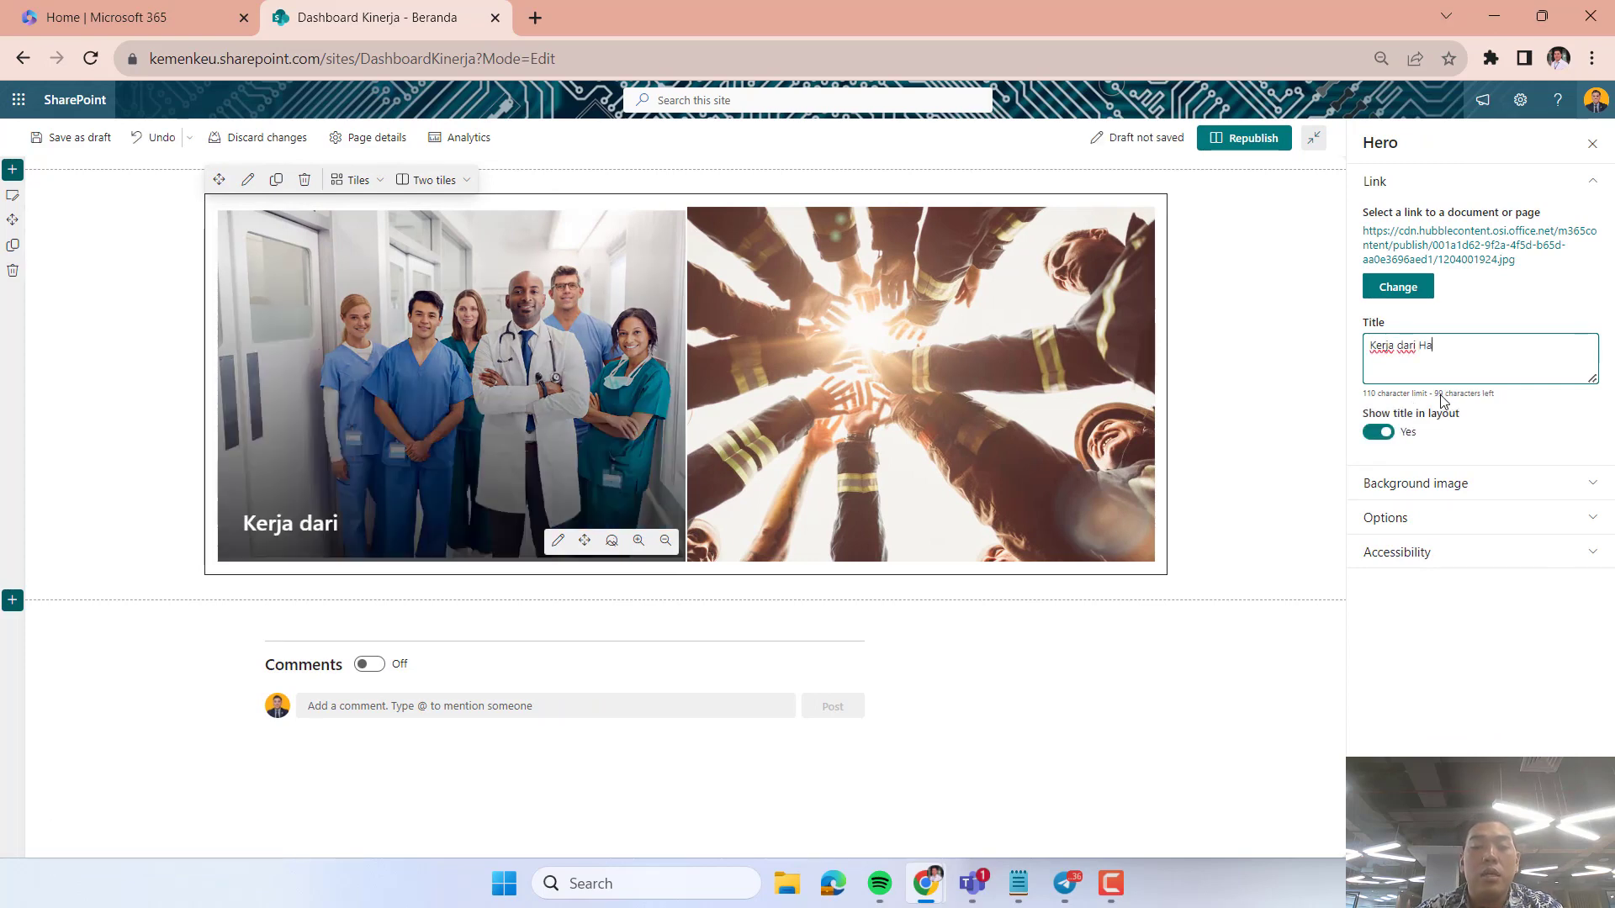
text(ti)
click(1415, 486)
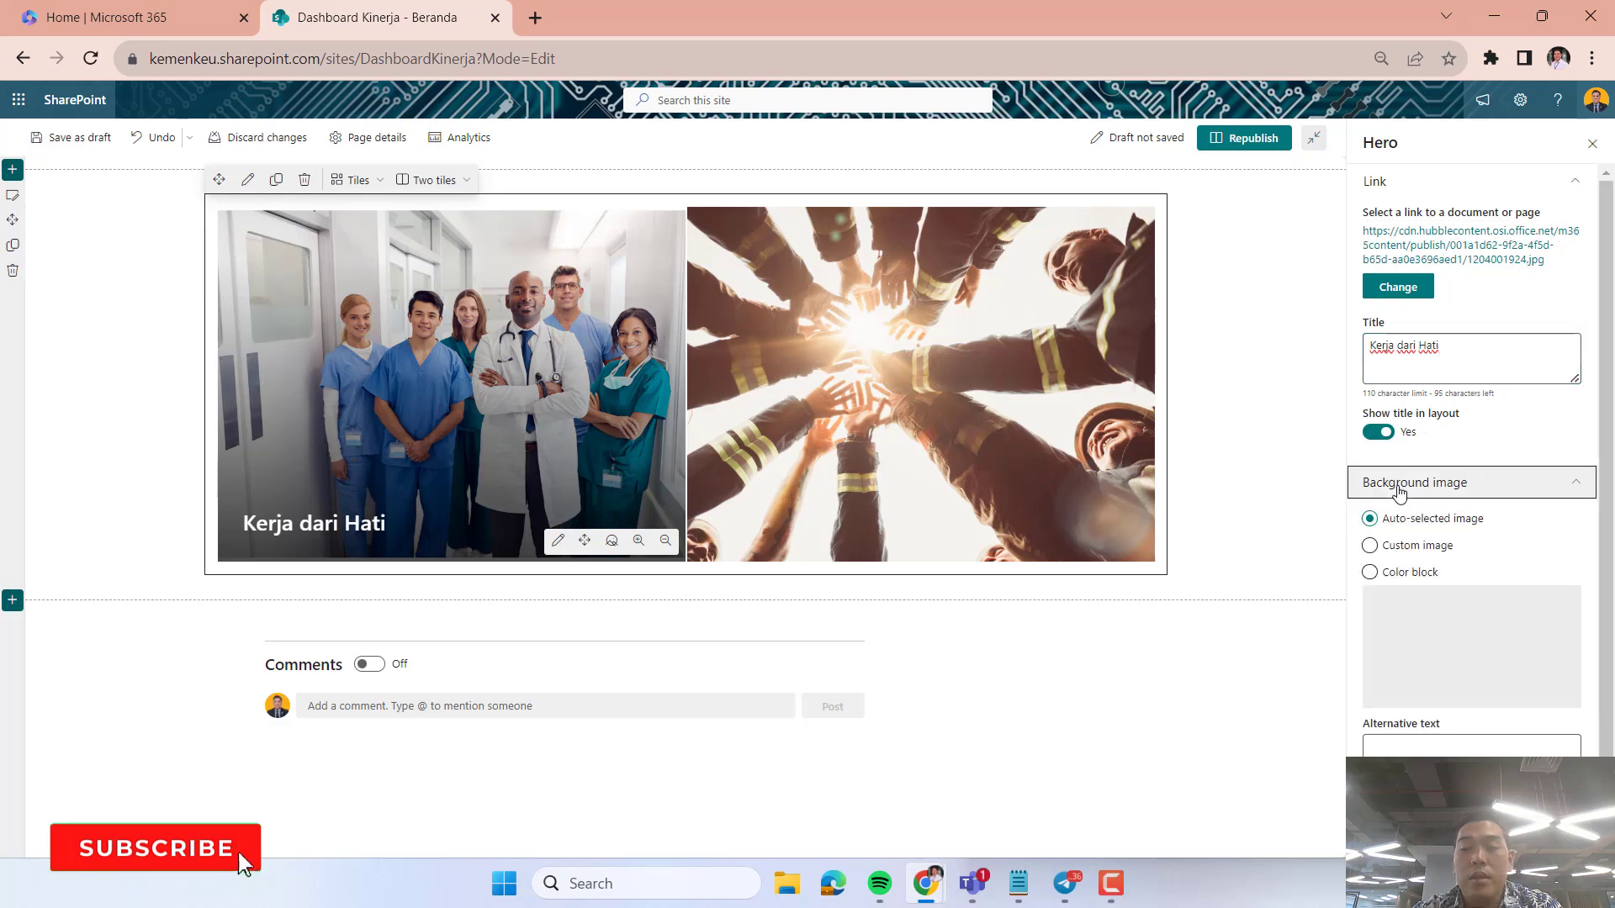
click(1415, 487)
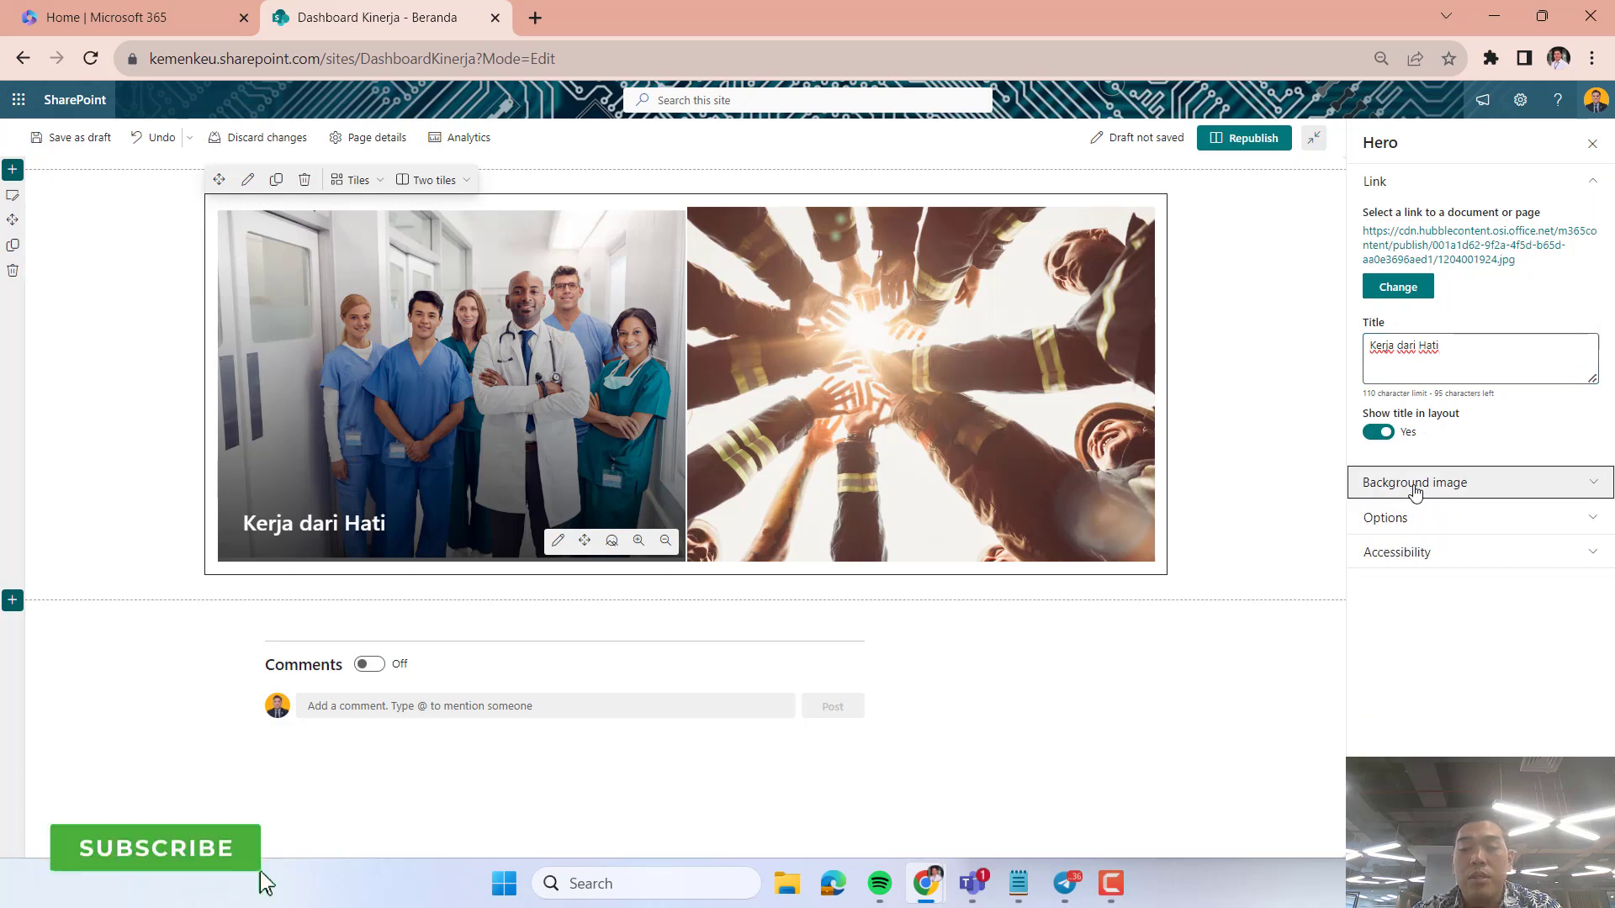
click(1416, 551)
click(1452, 523)
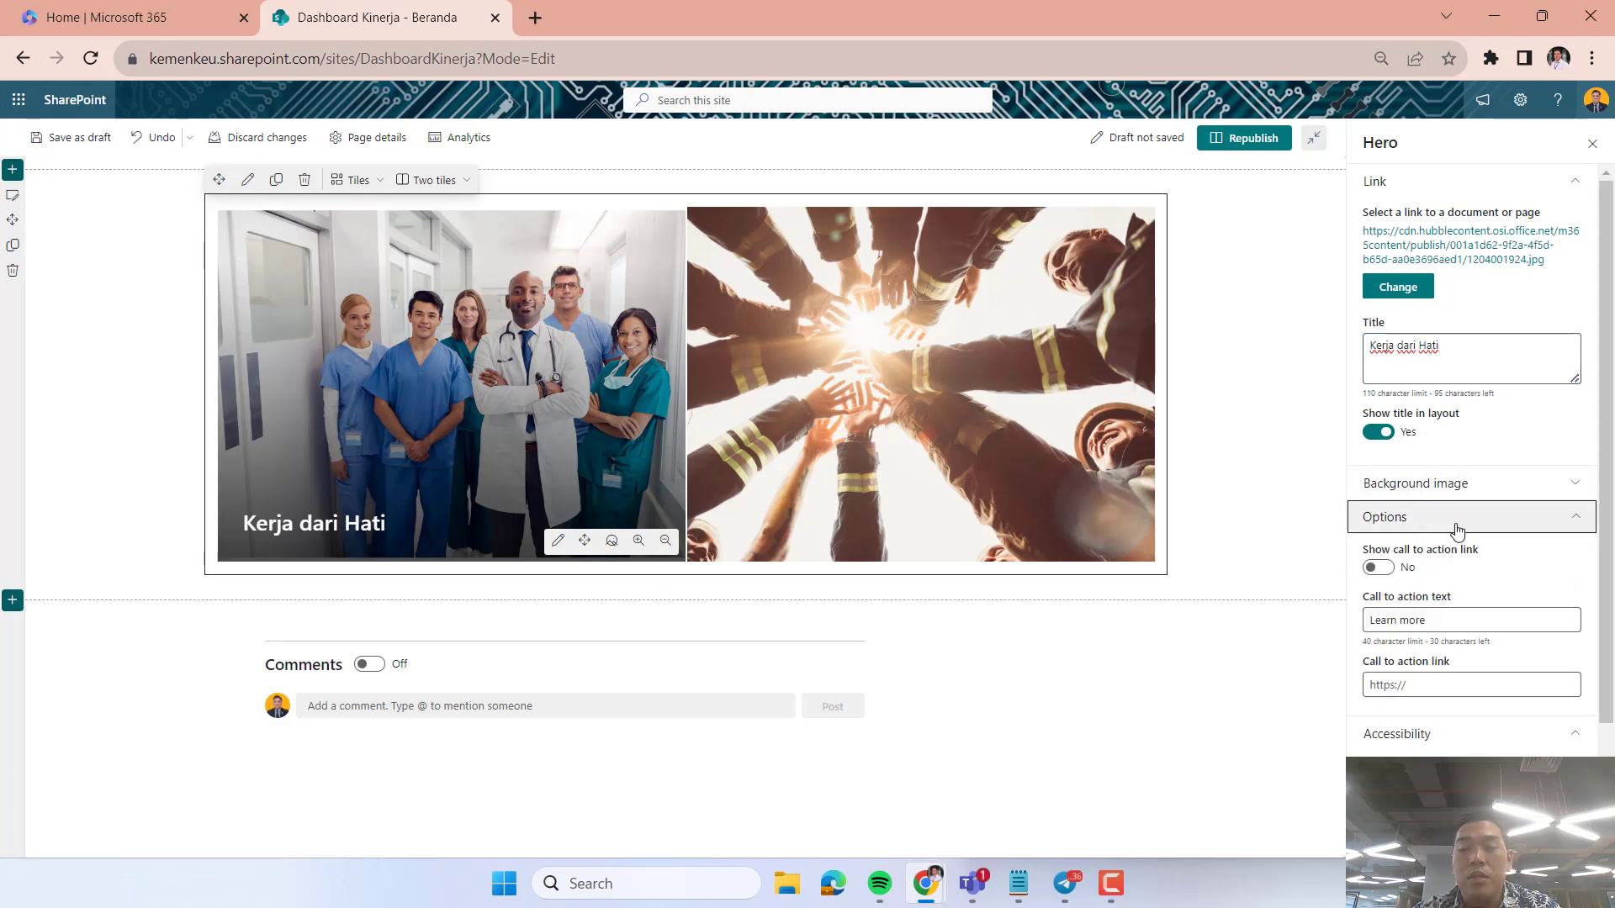
click(1459, 682)
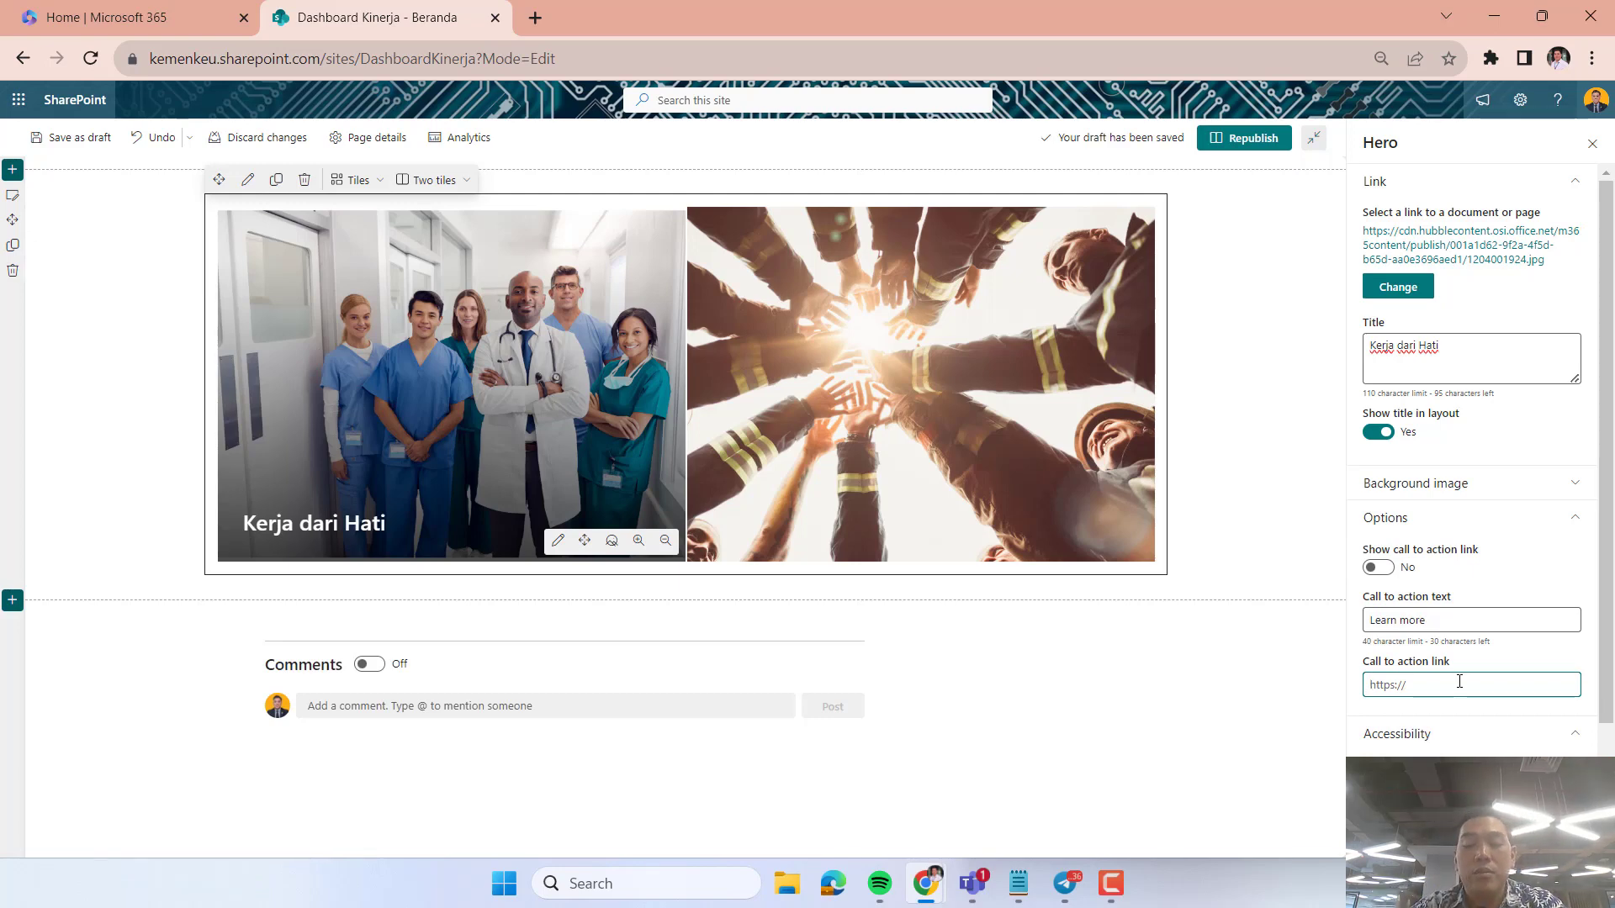
text(s.id)
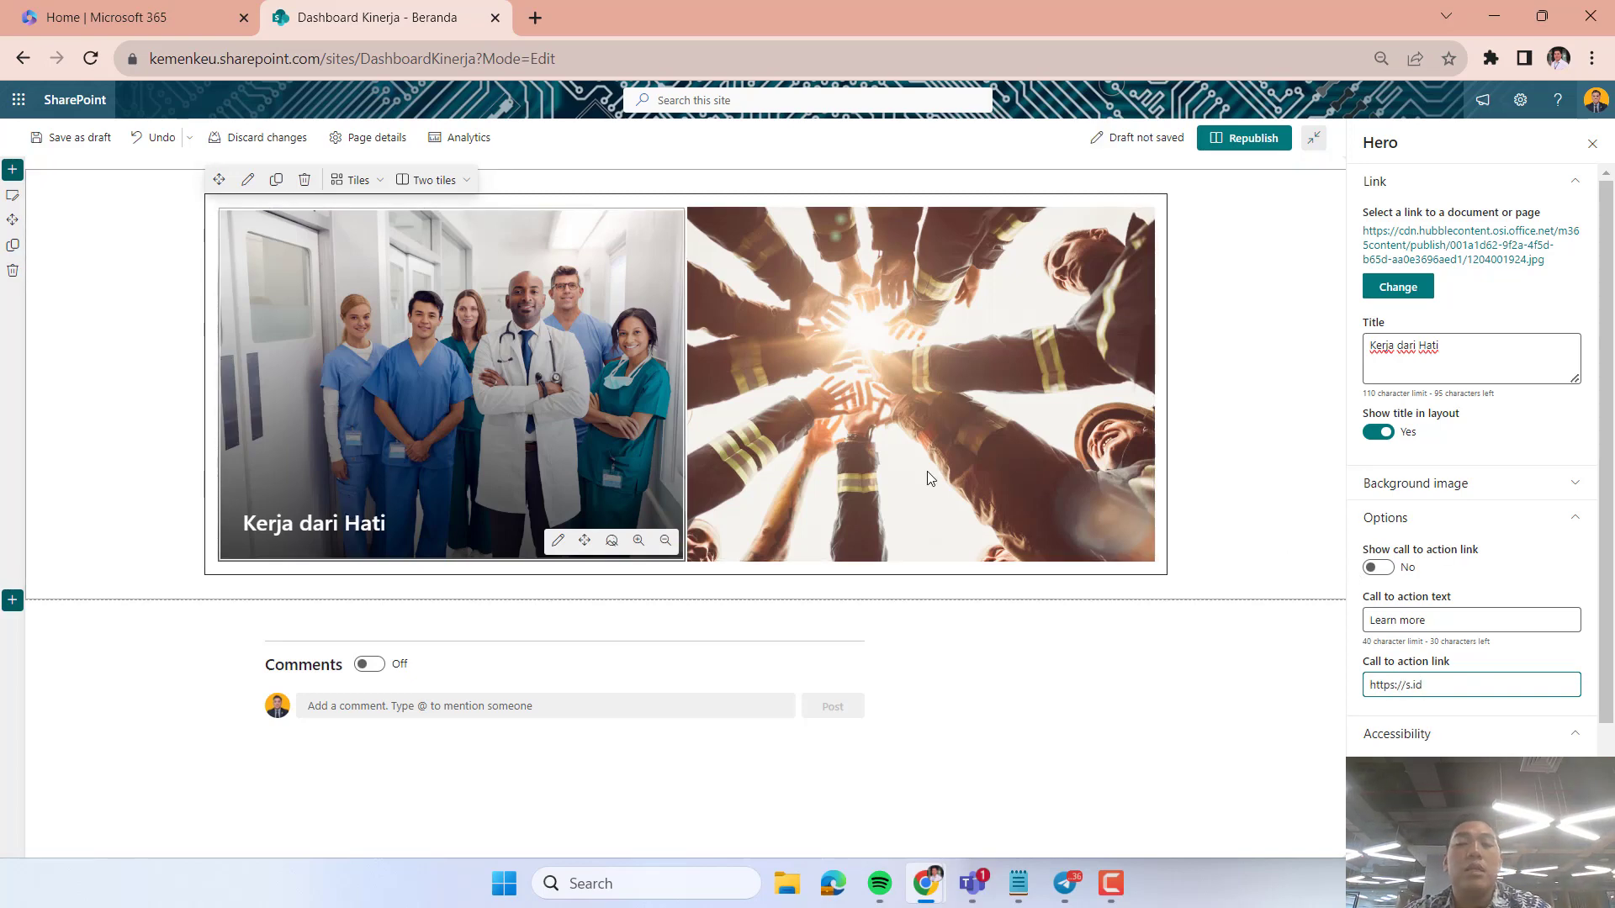
Republish the home page and test the links of both Hero tiles, closing each page they open.
click(1248, 447)
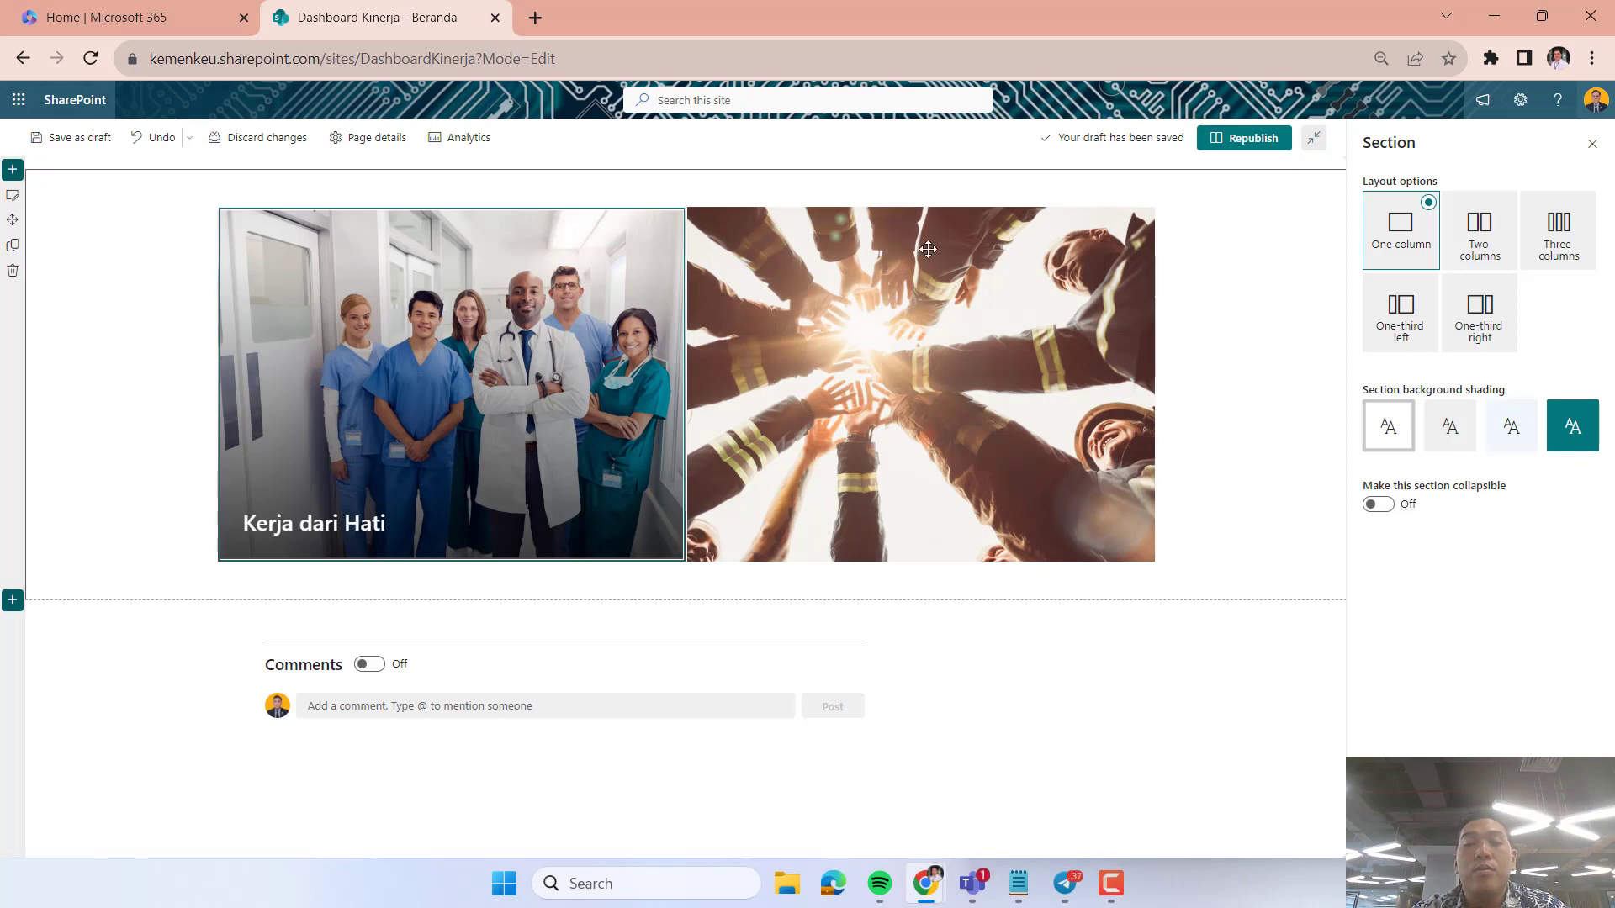
click(1245, 140)
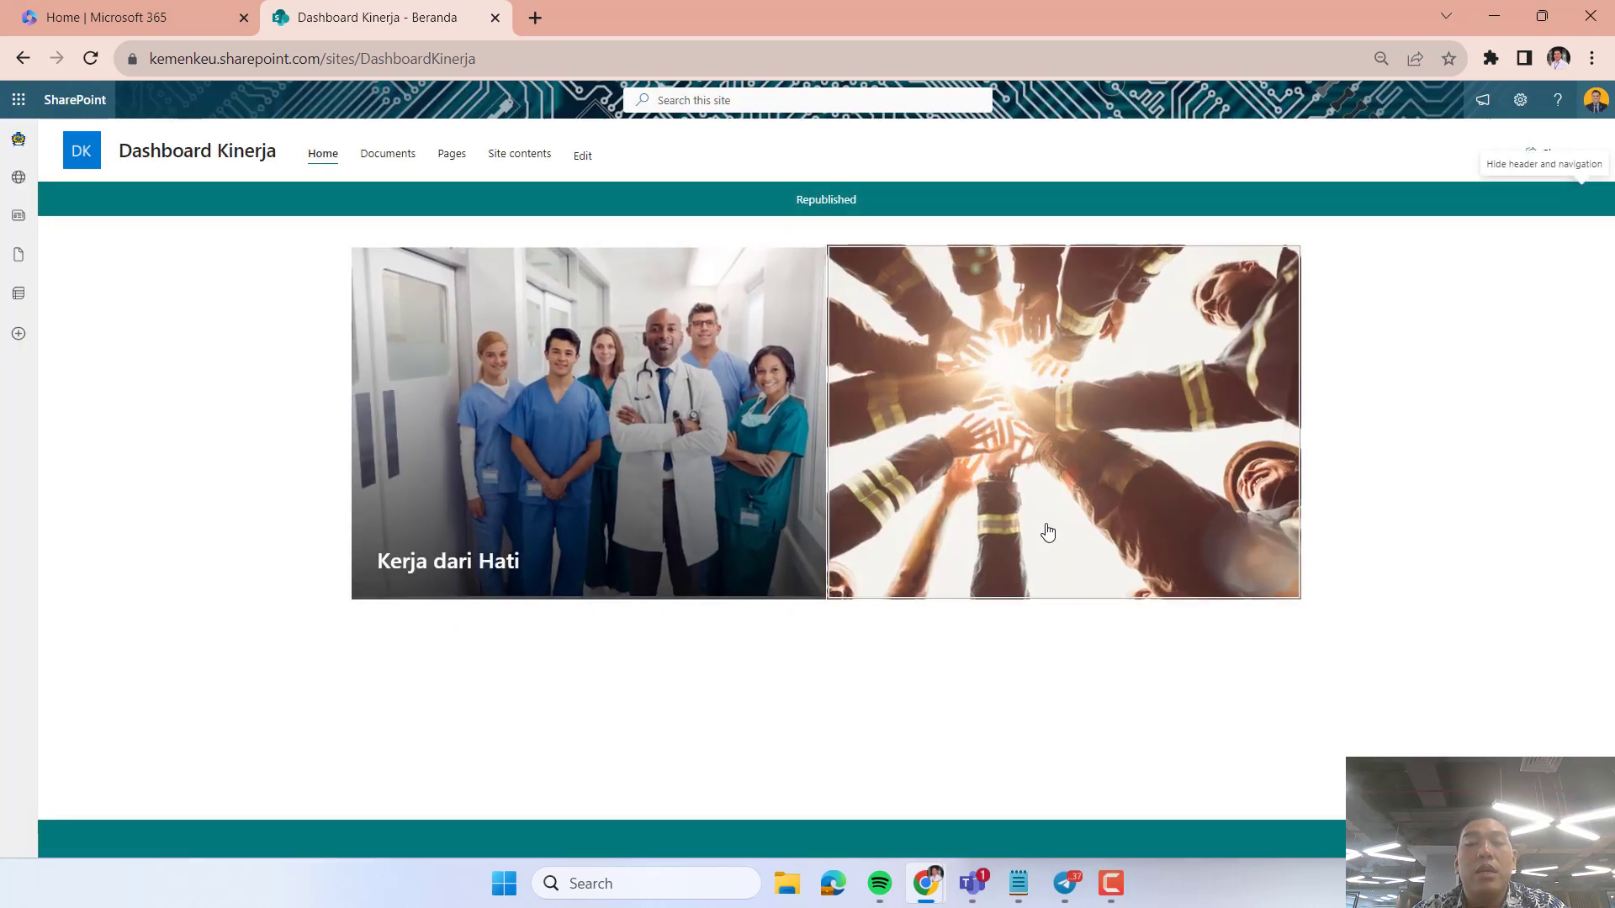
click(512, 567)
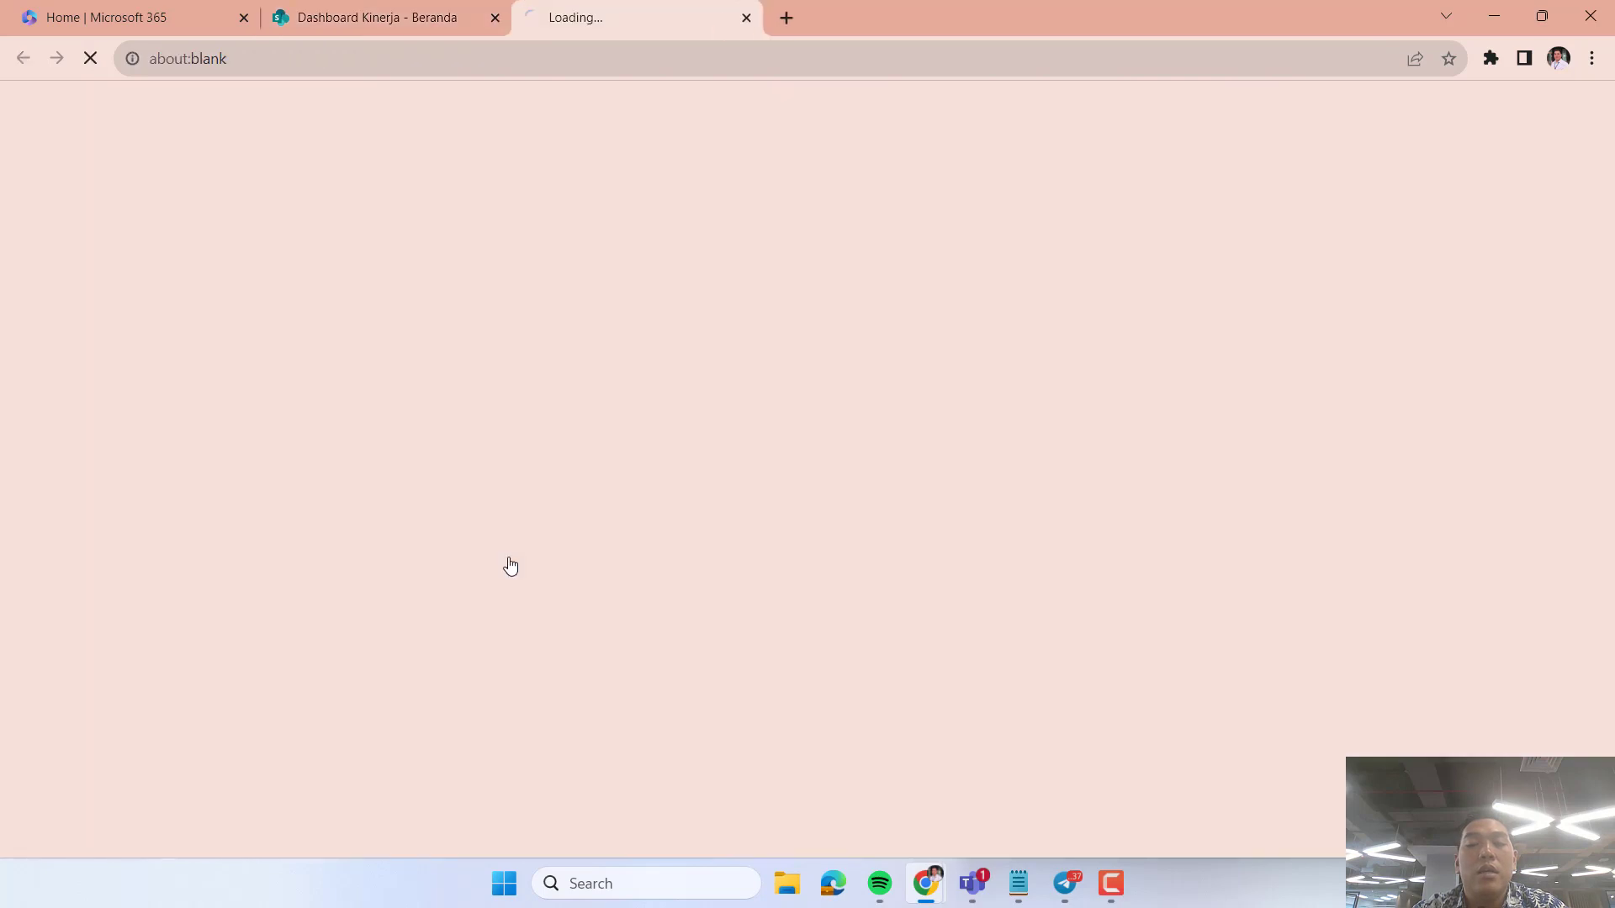
click(749, 22)
click(1014, 545)
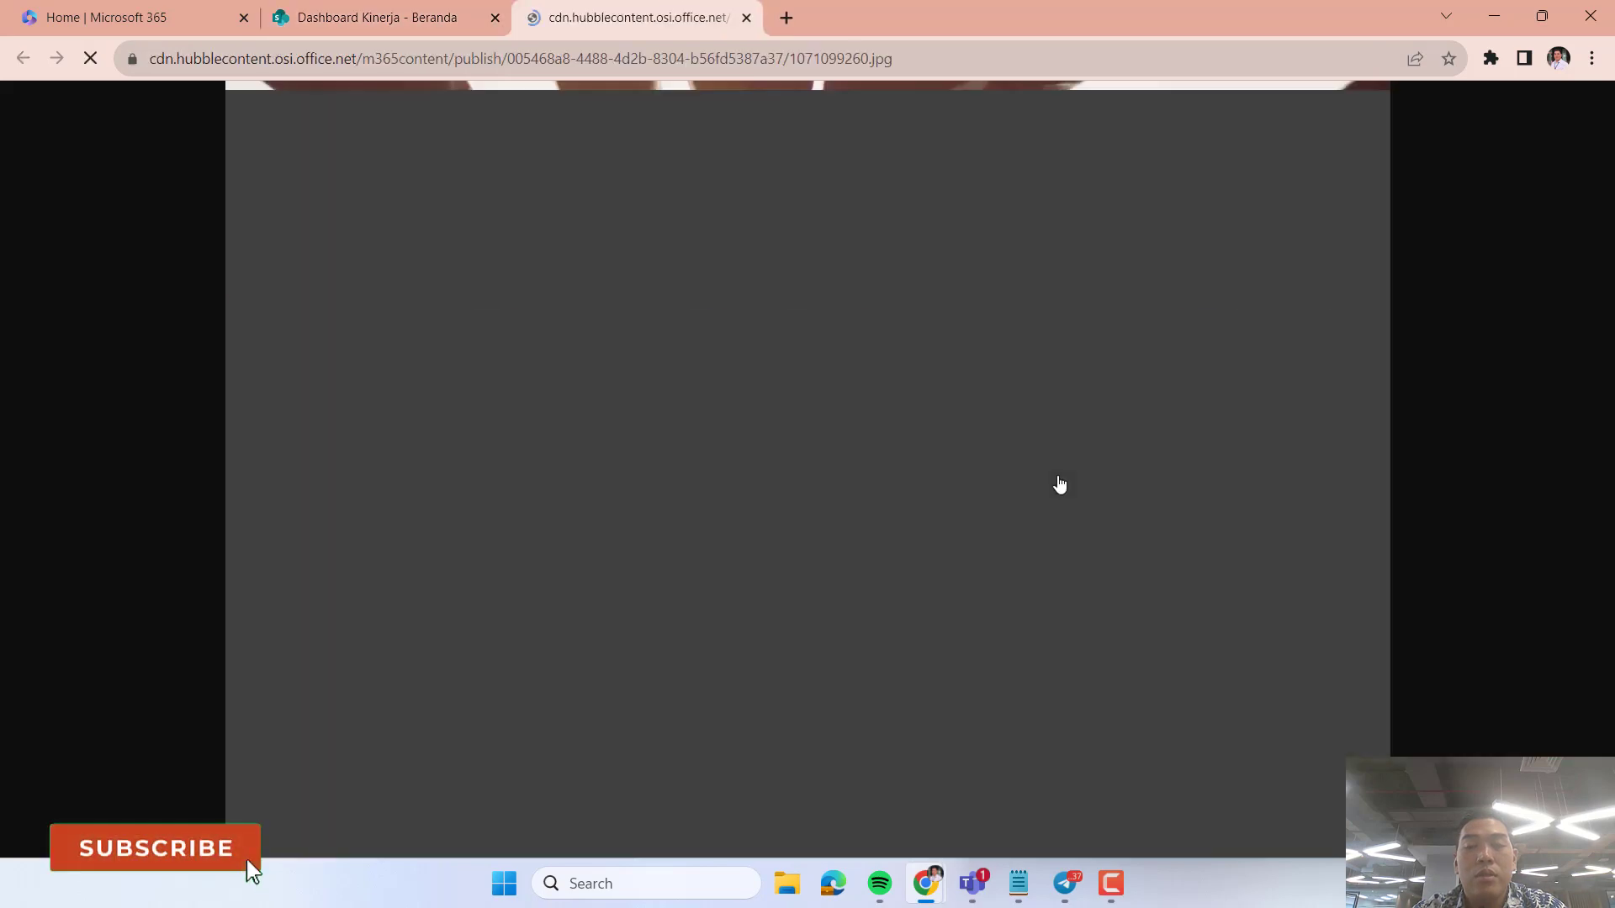
click(746, 22)
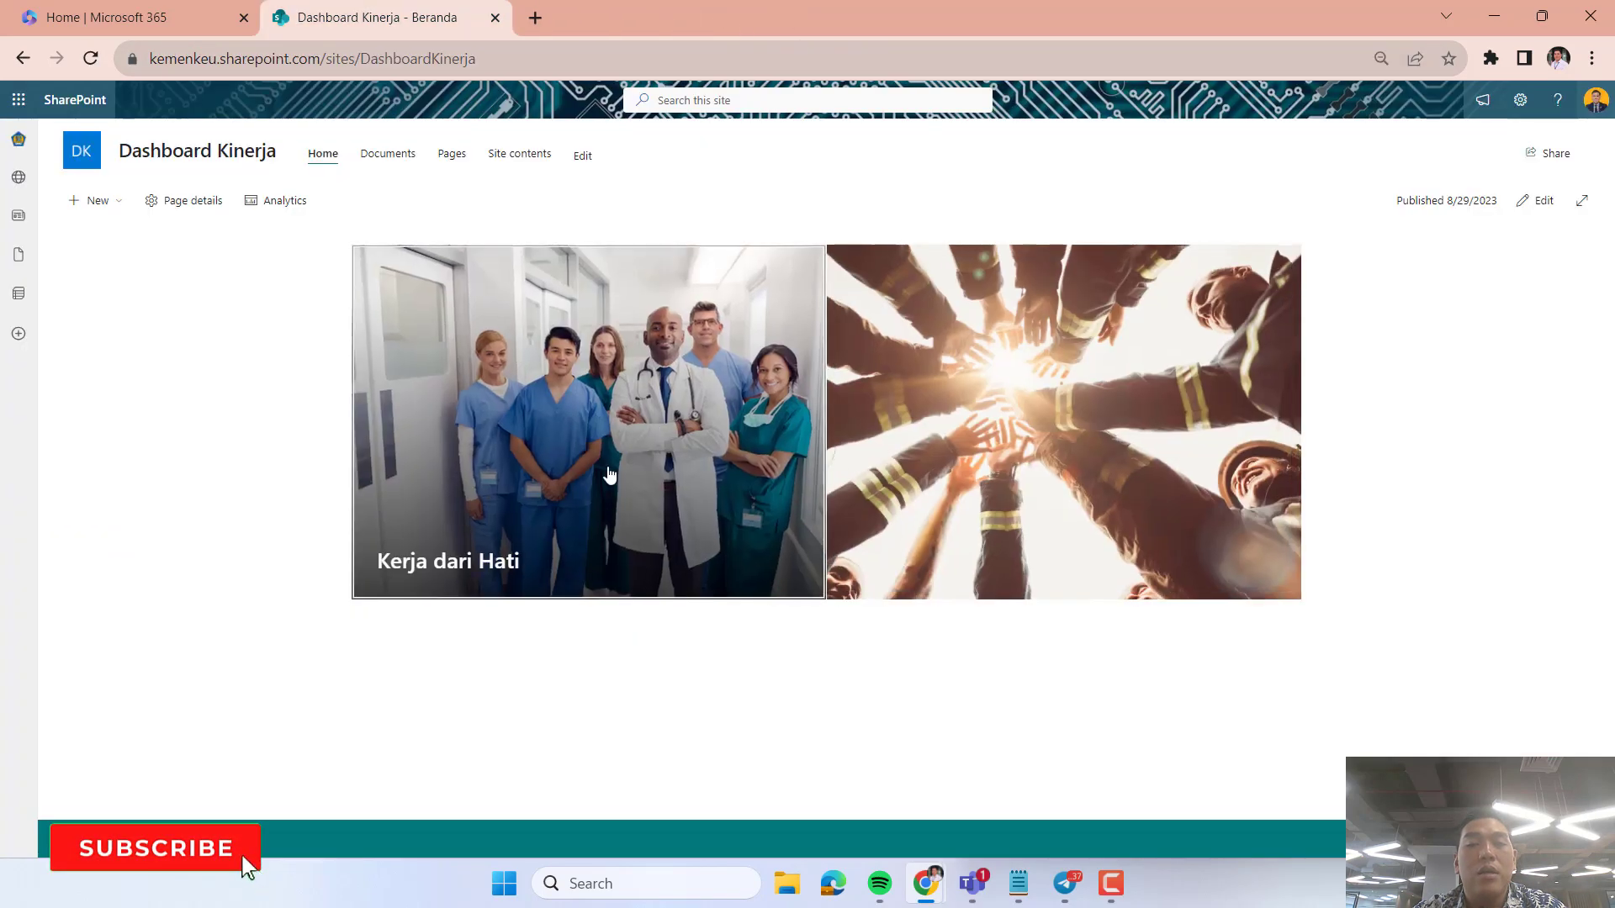
Open the Kerja dari Hati tile's link twice and the second Hero tile's link once, closing each image page.
click(472, 566)
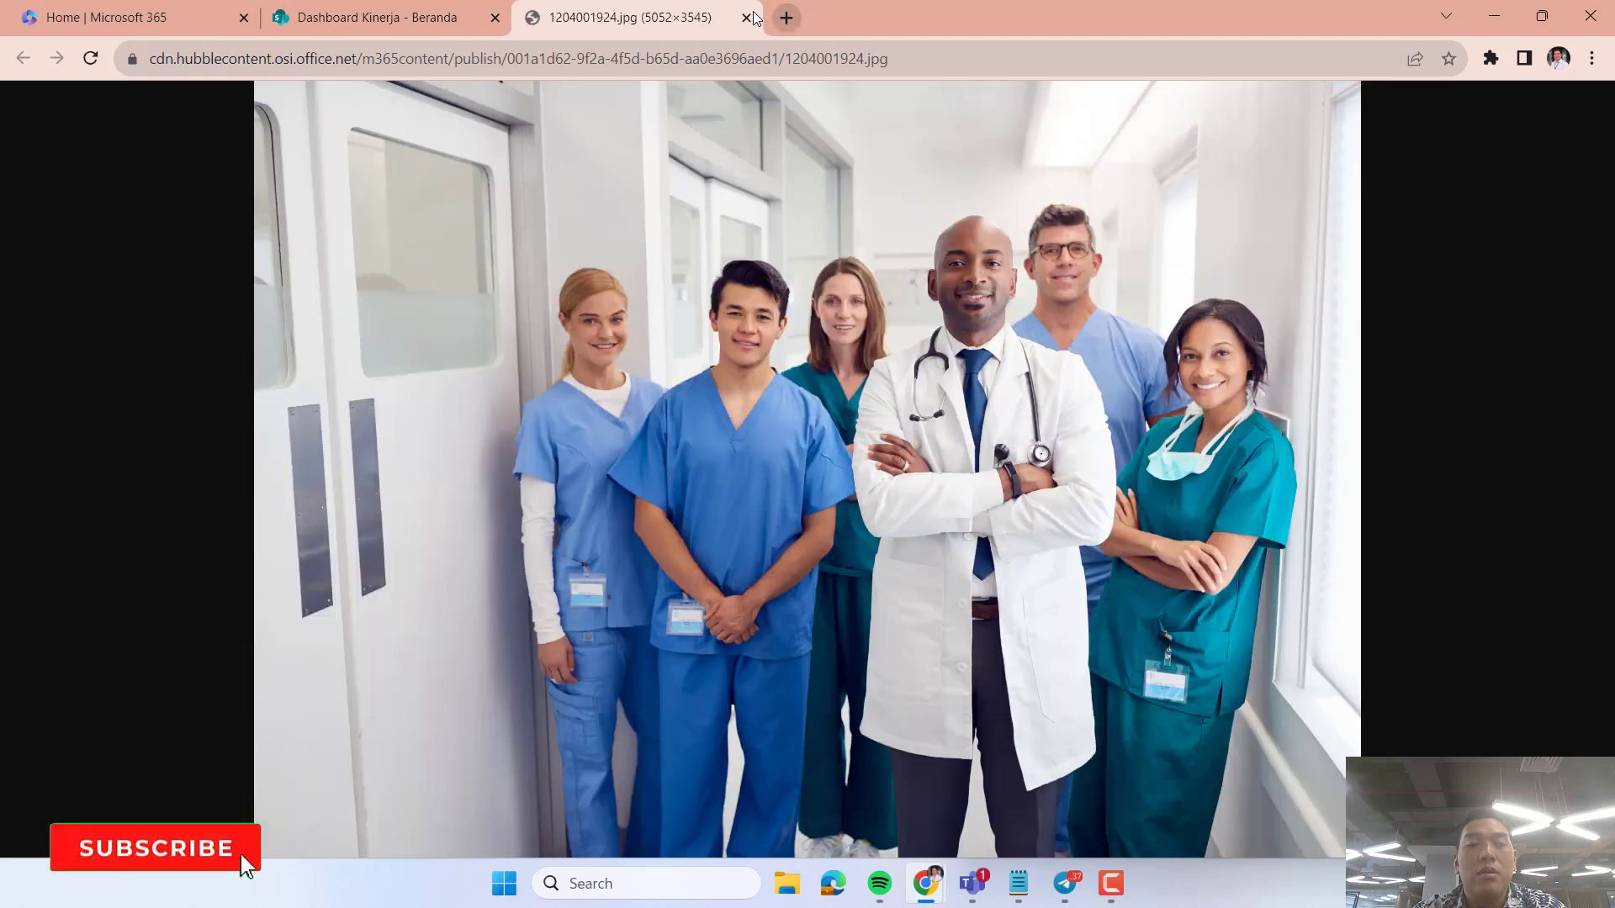
click(746, 18)
click(492, 572)
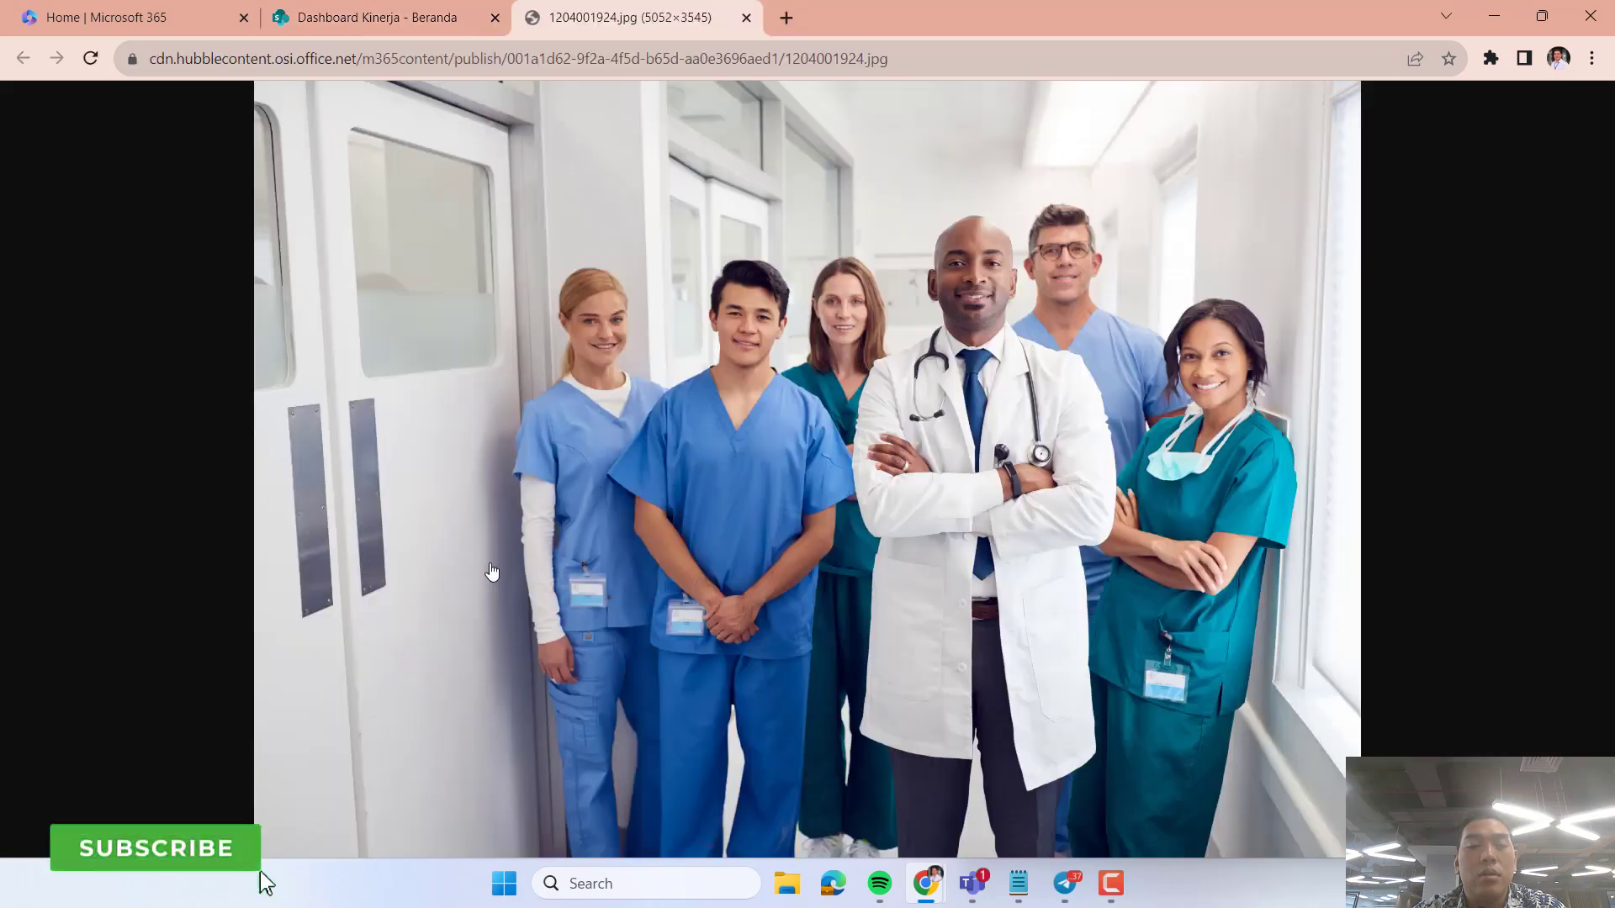
click(746, 18)
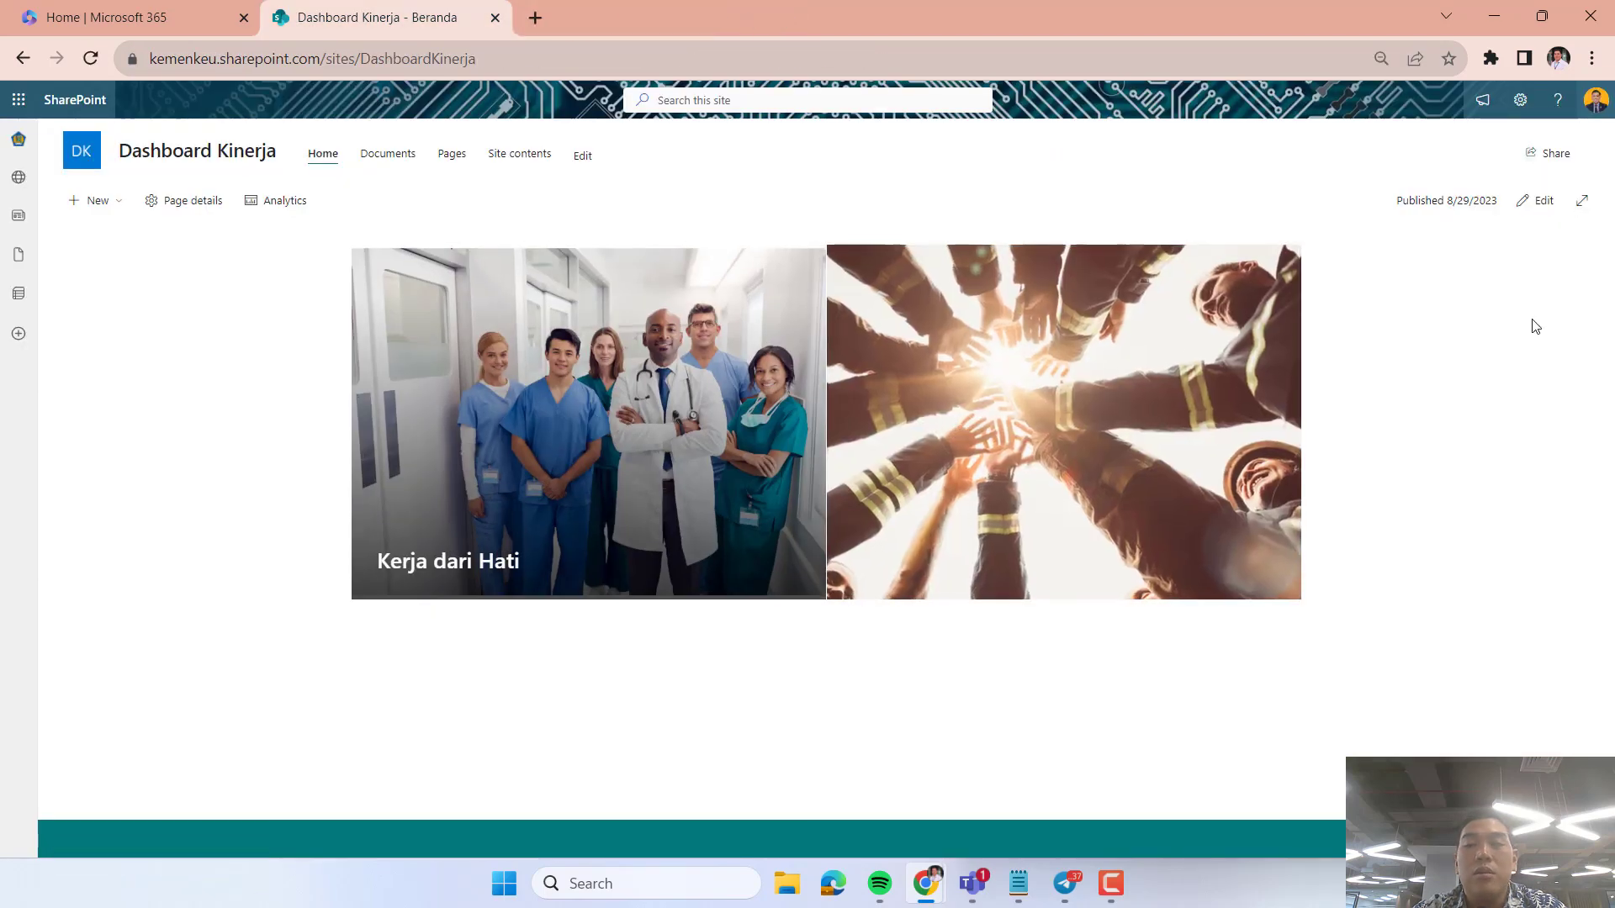
click(1001, 370)
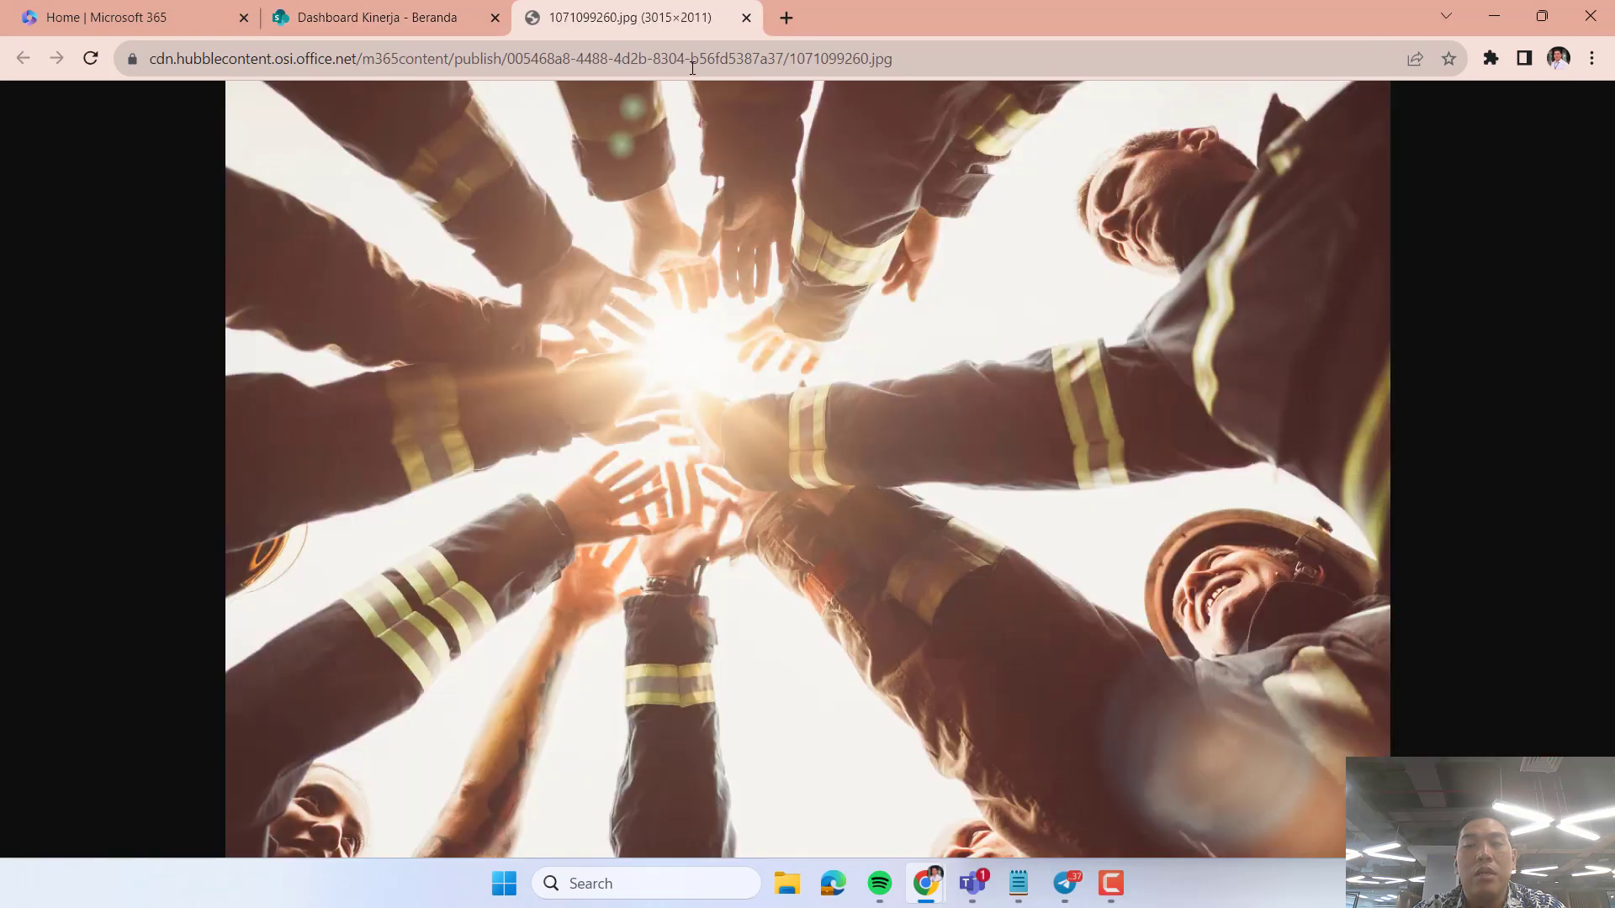
click(746, 19)
Put the home page back into edit mode and enable the call to action link on the first Hero tile.
click(1527, 202)
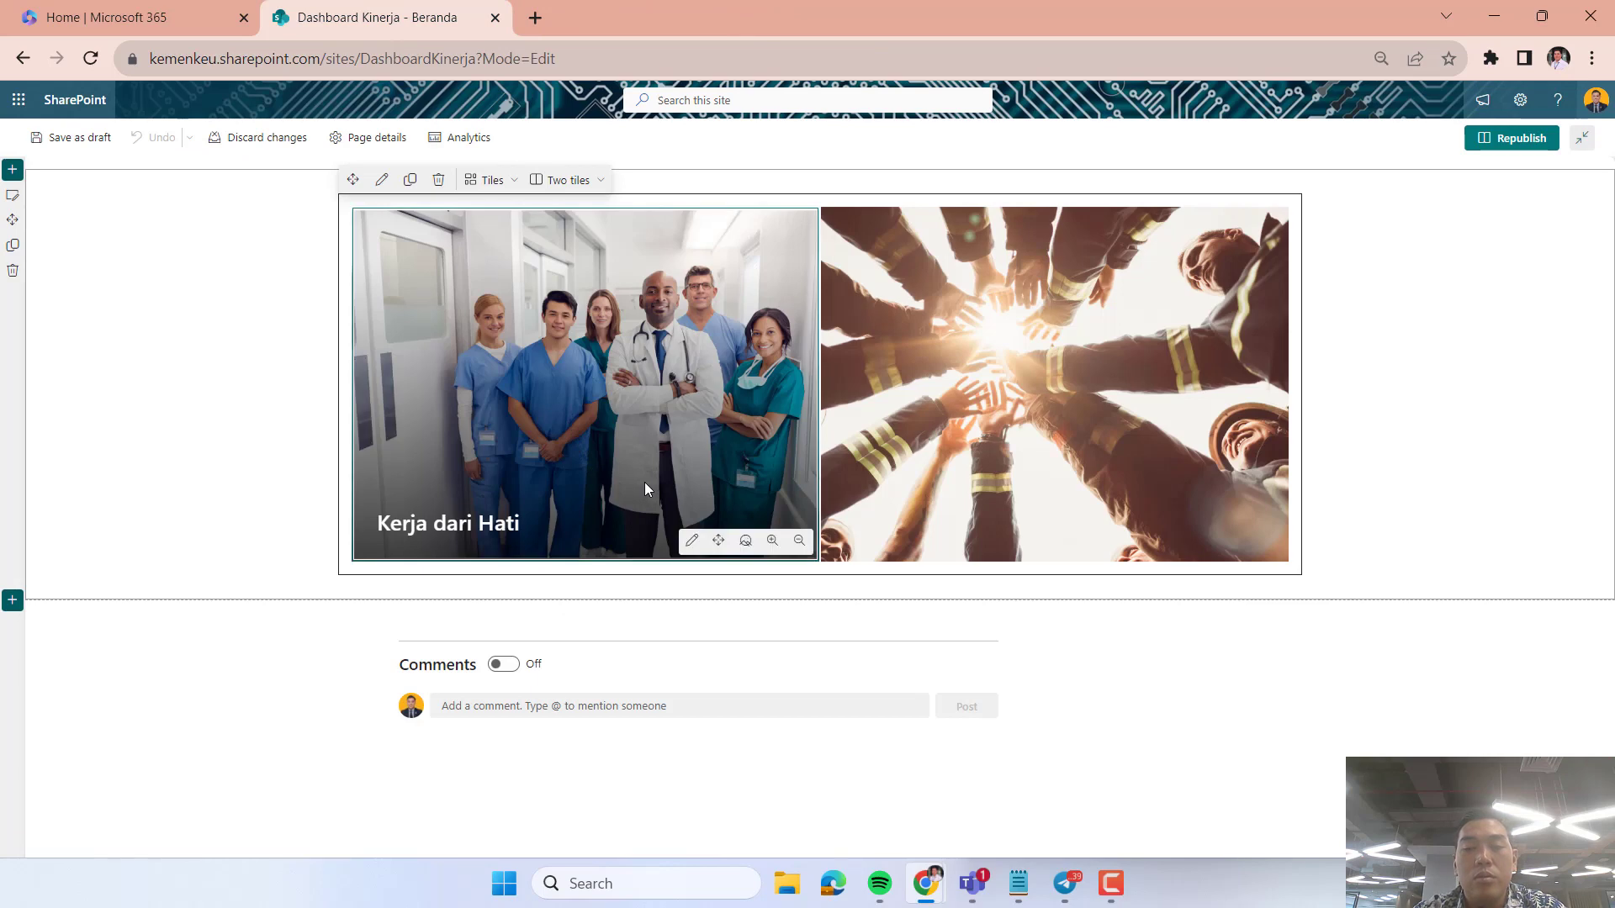
click(691, 541)
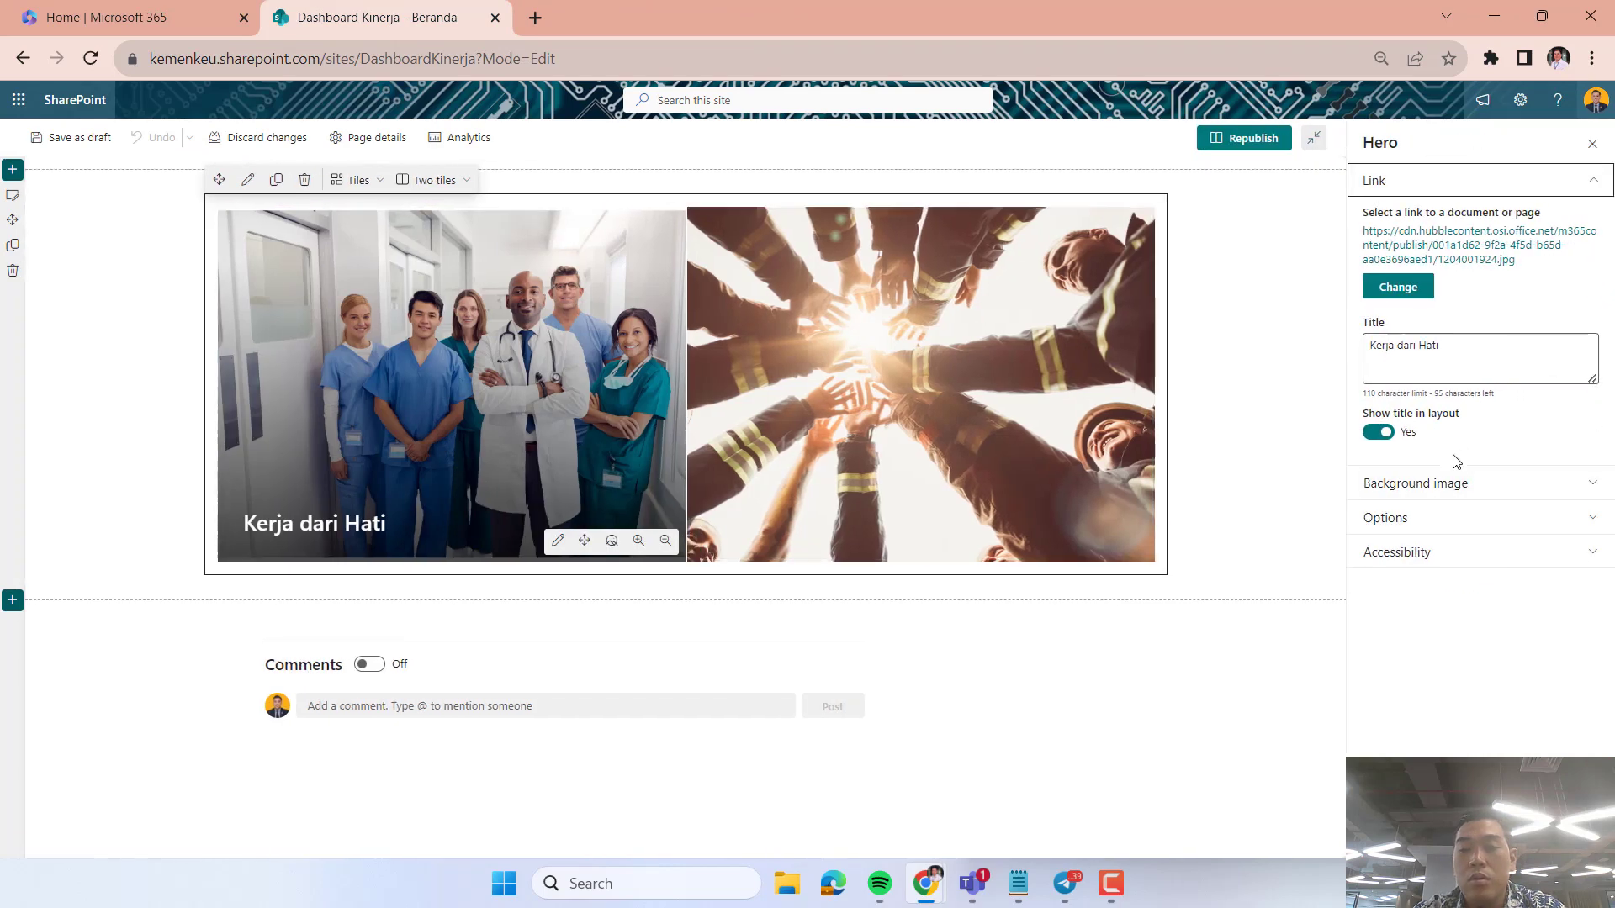
click(1453, 487)
click(1455, 482)
click(1443, 517)
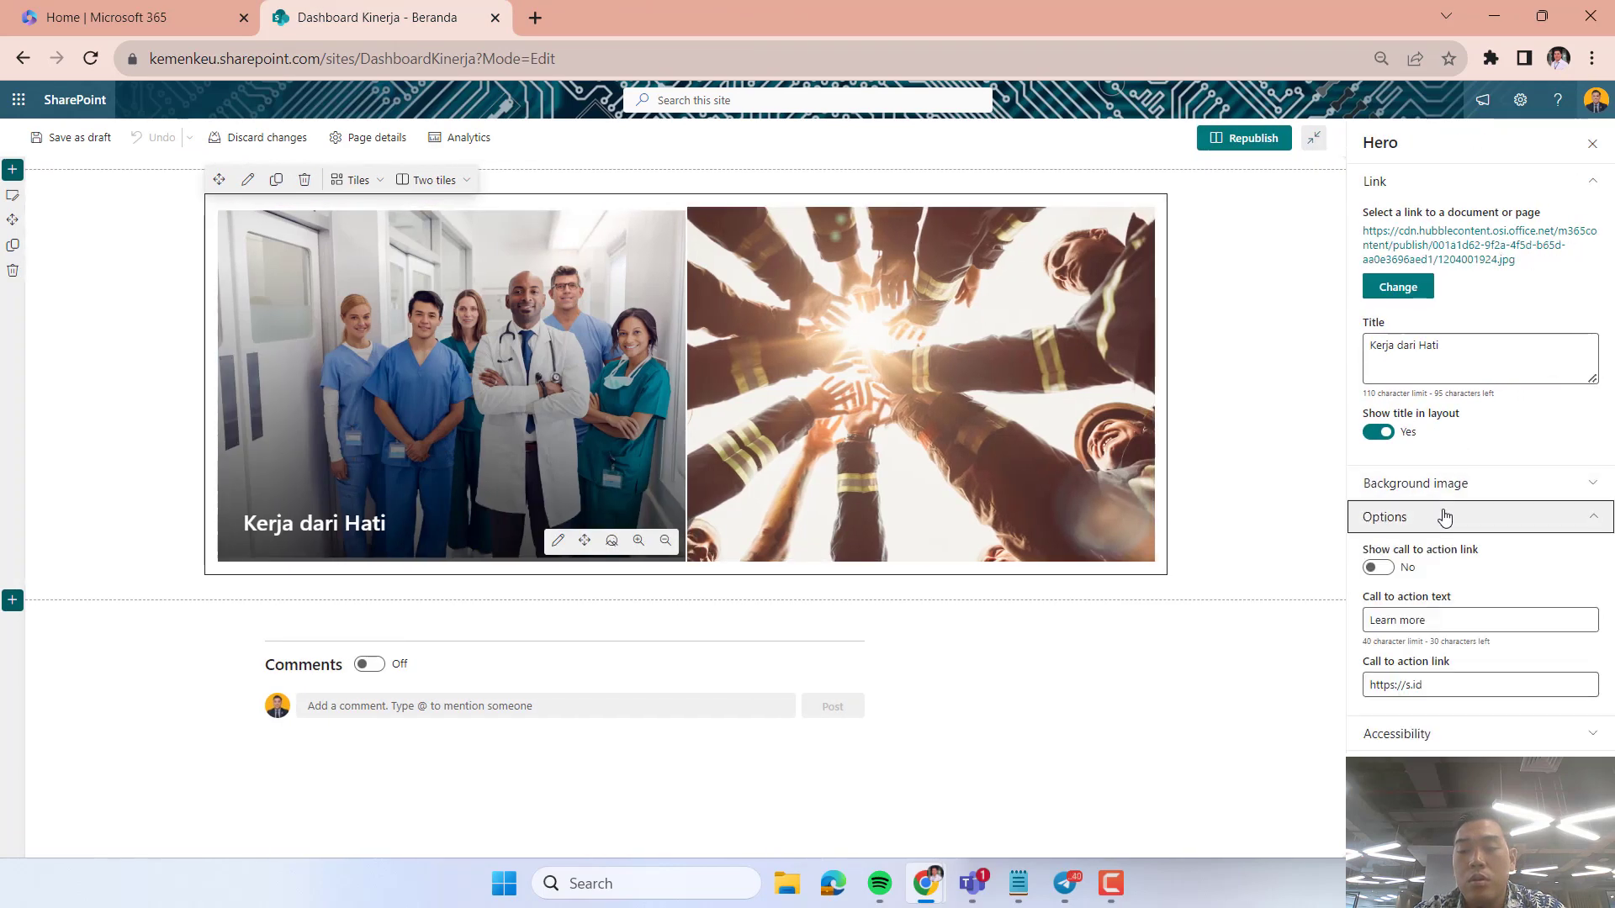
click(1381, 570)
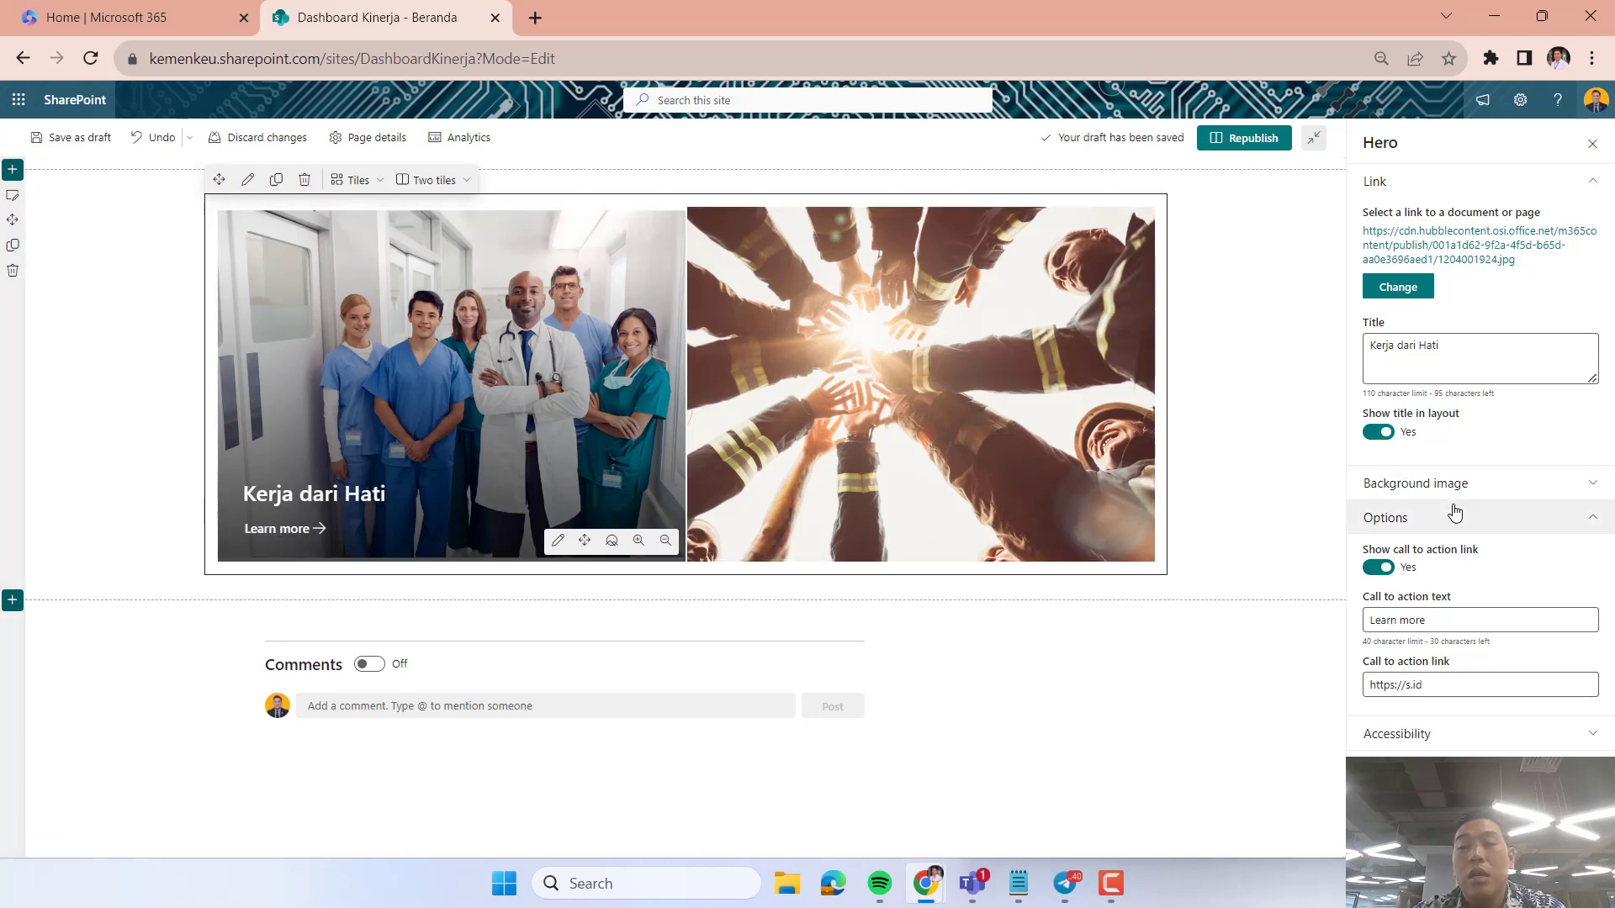
Set the first Hero tile's call to action text to "Baca lebih lanjut".
click(1556, 476)
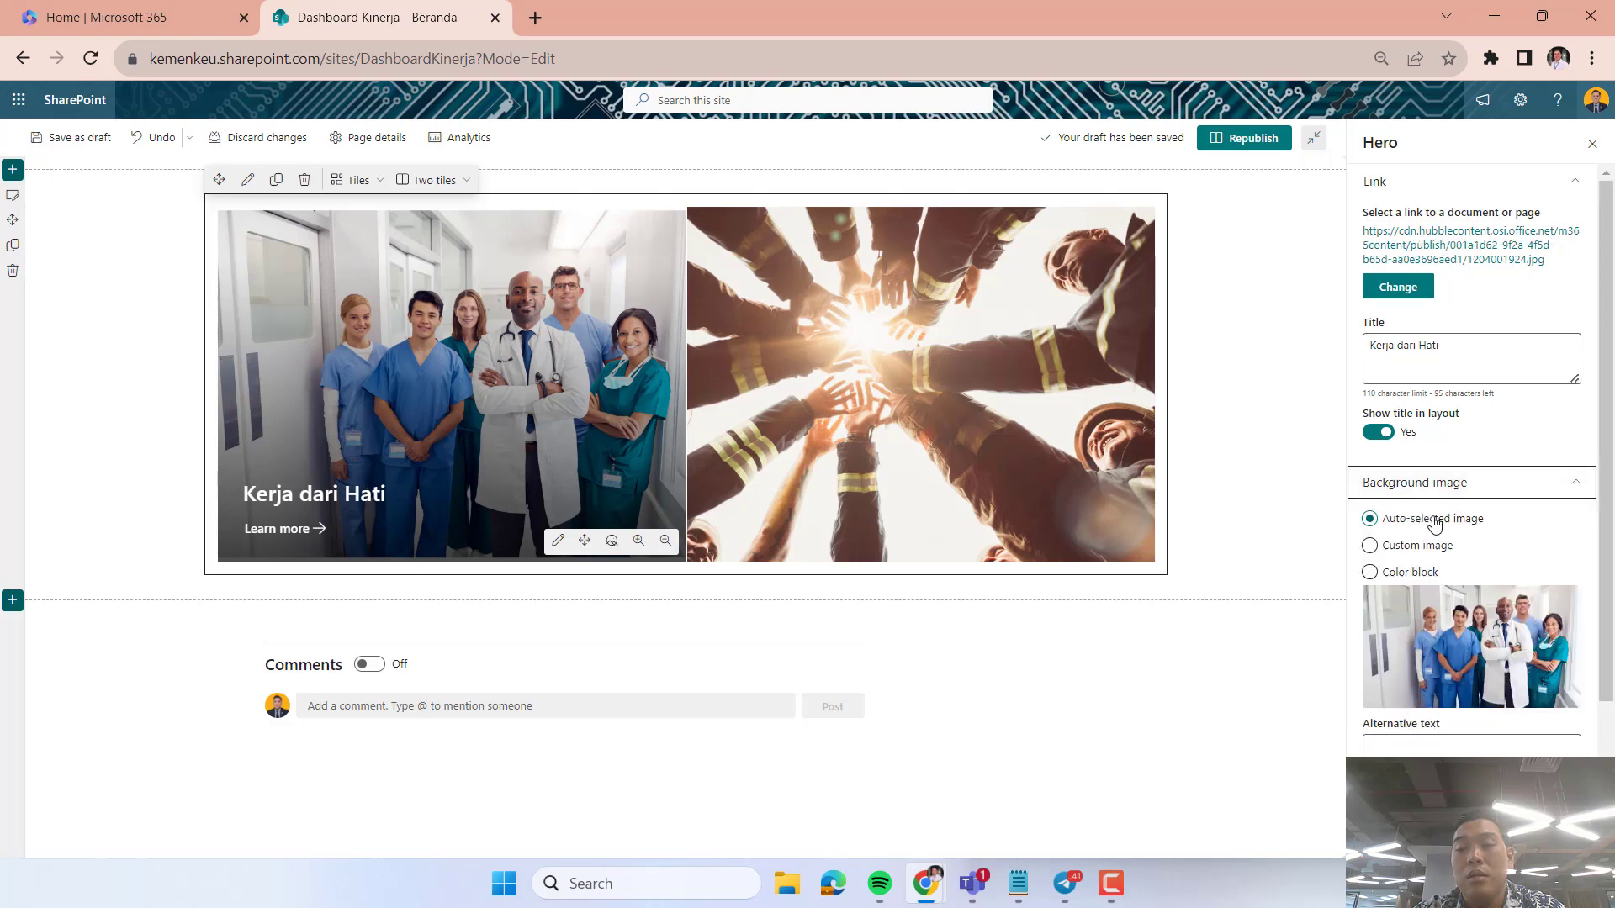
scroll(1434, 523, down, 2)
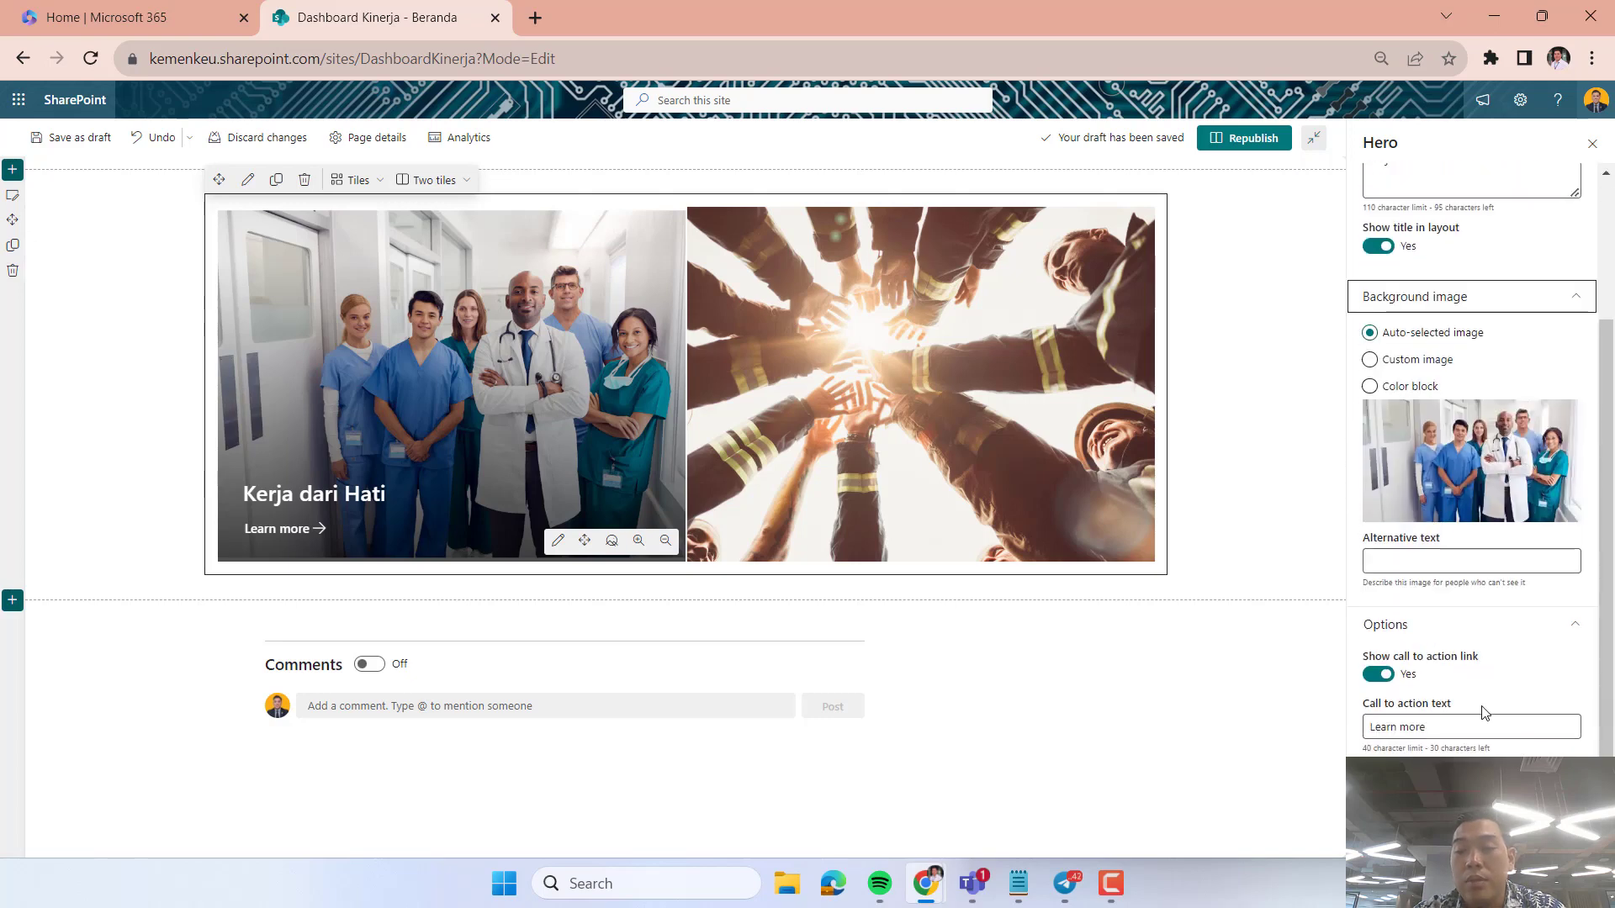
click(1448, 726)
text(Baca lebih lanjut)
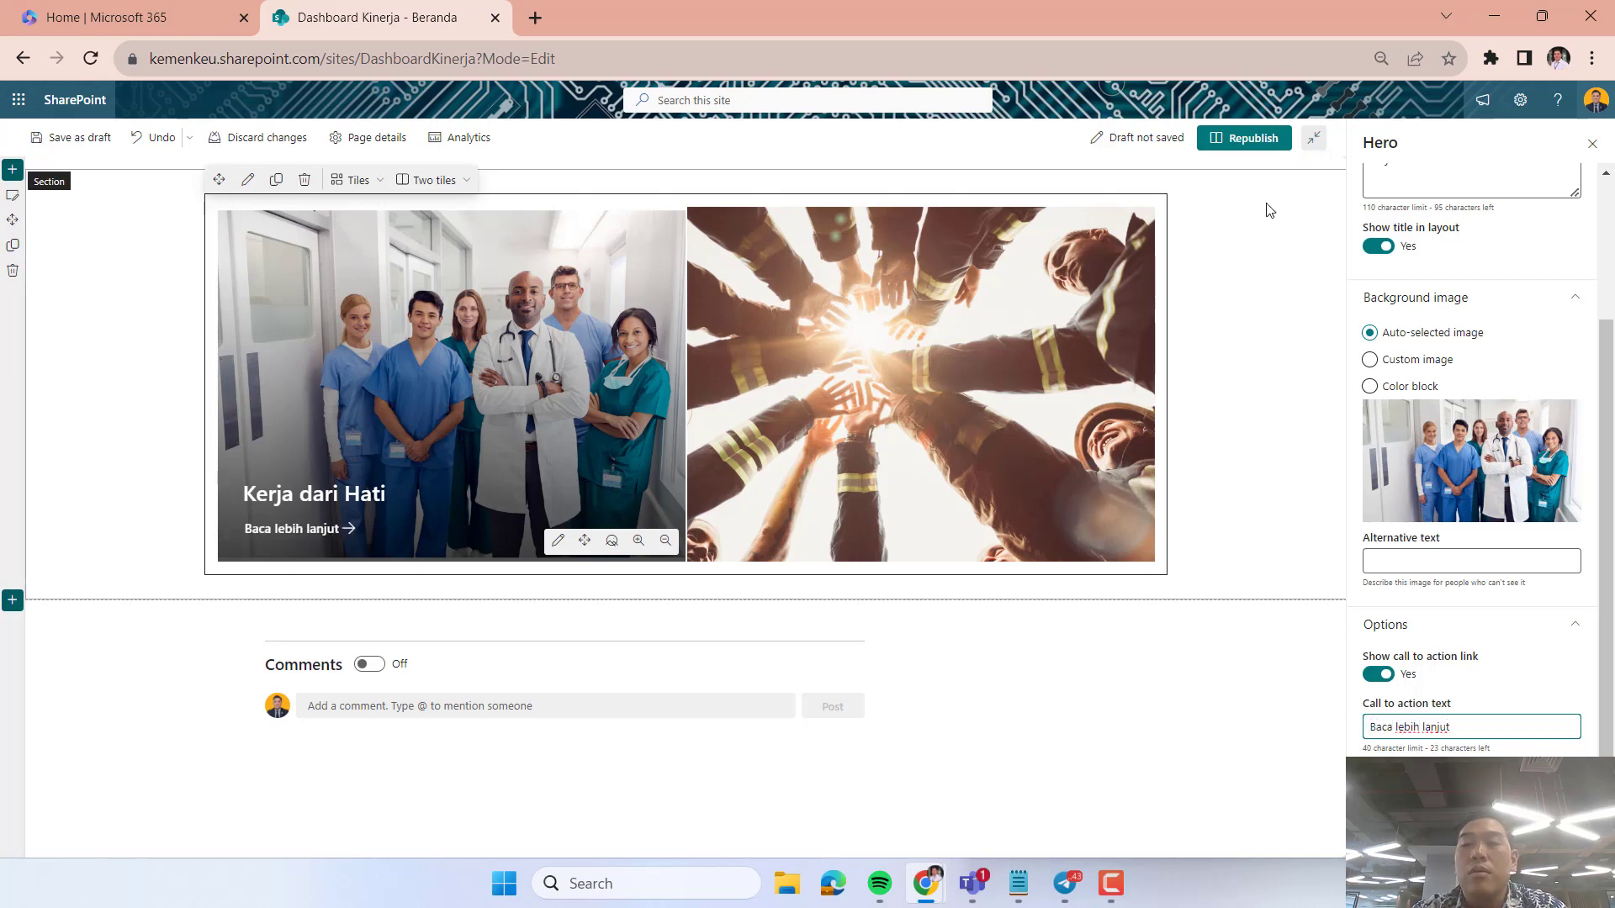
click(1245, 279)
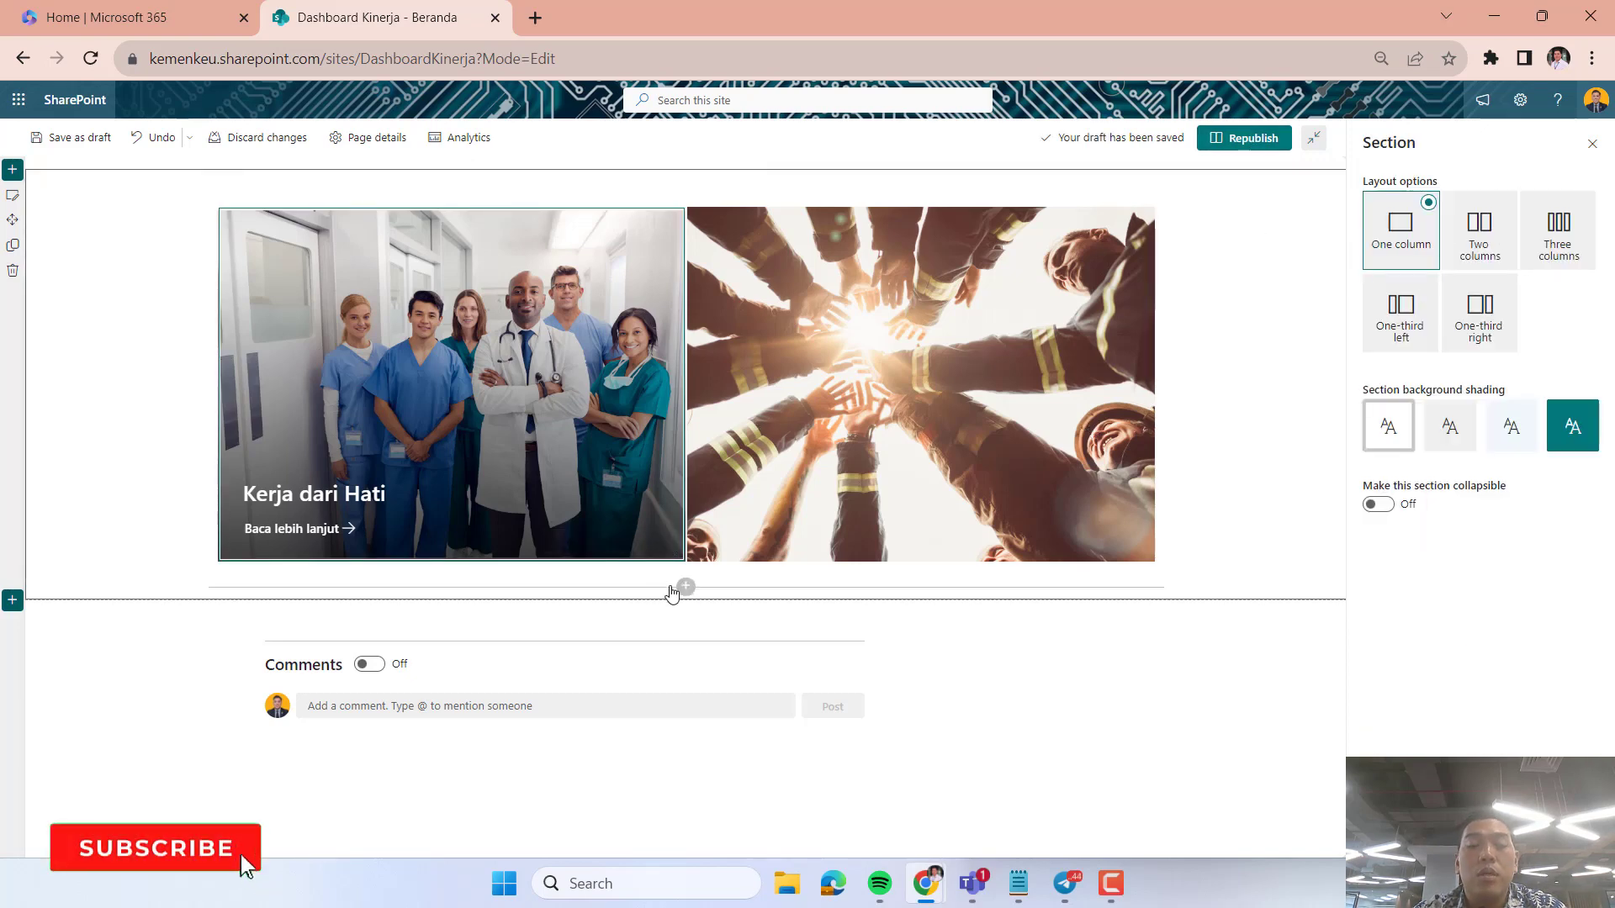
click(686, 587)
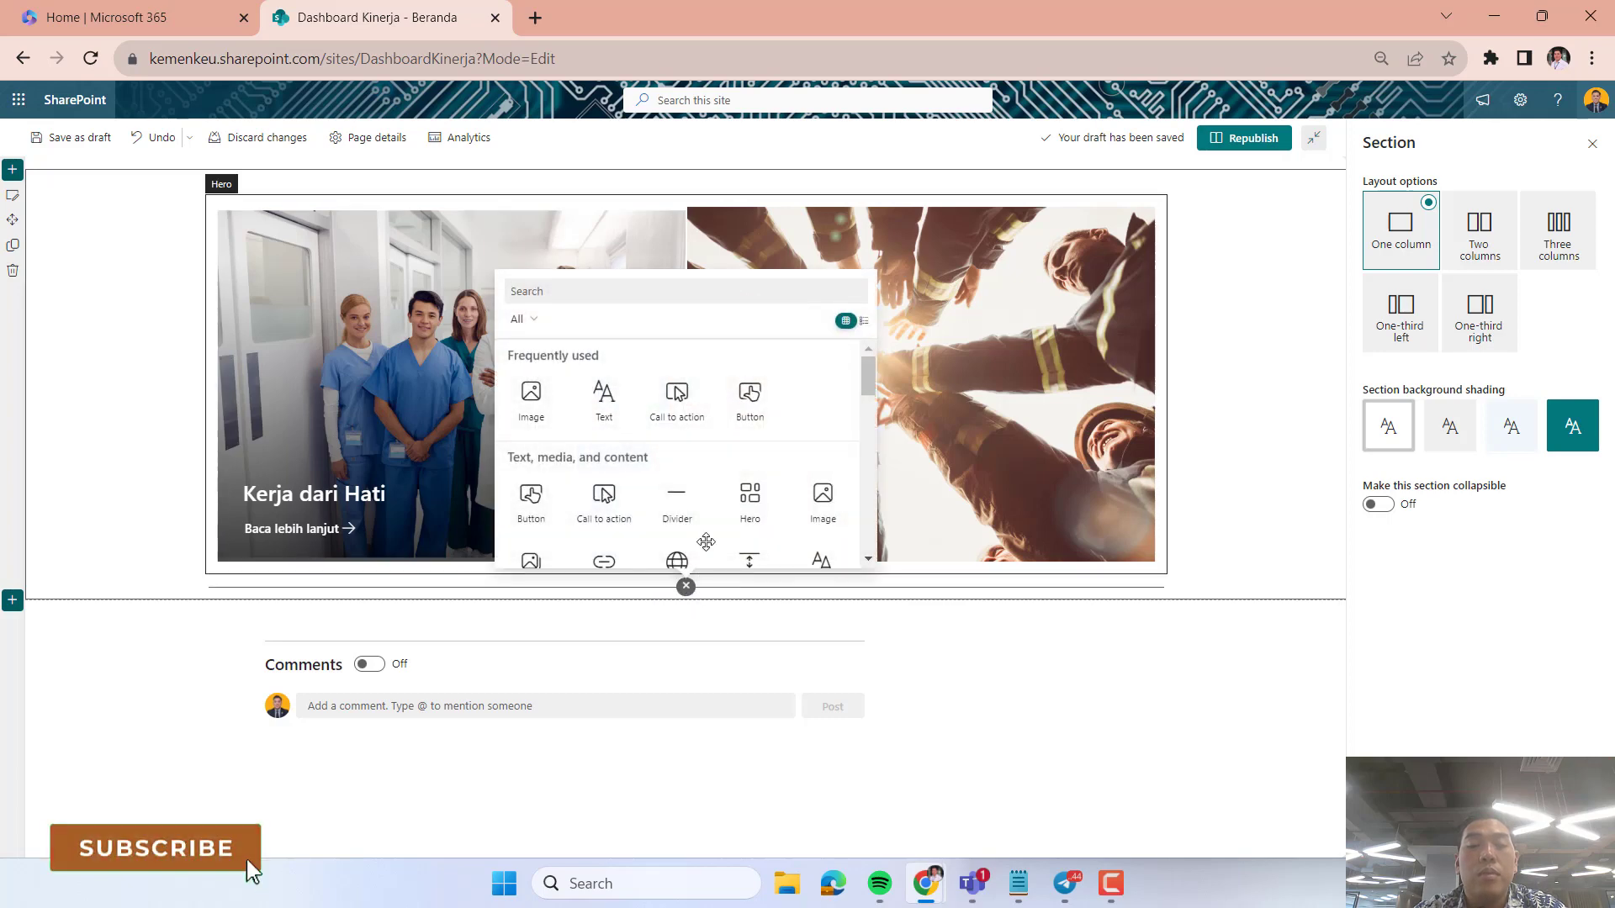
scroll(694, 432, down, 2)
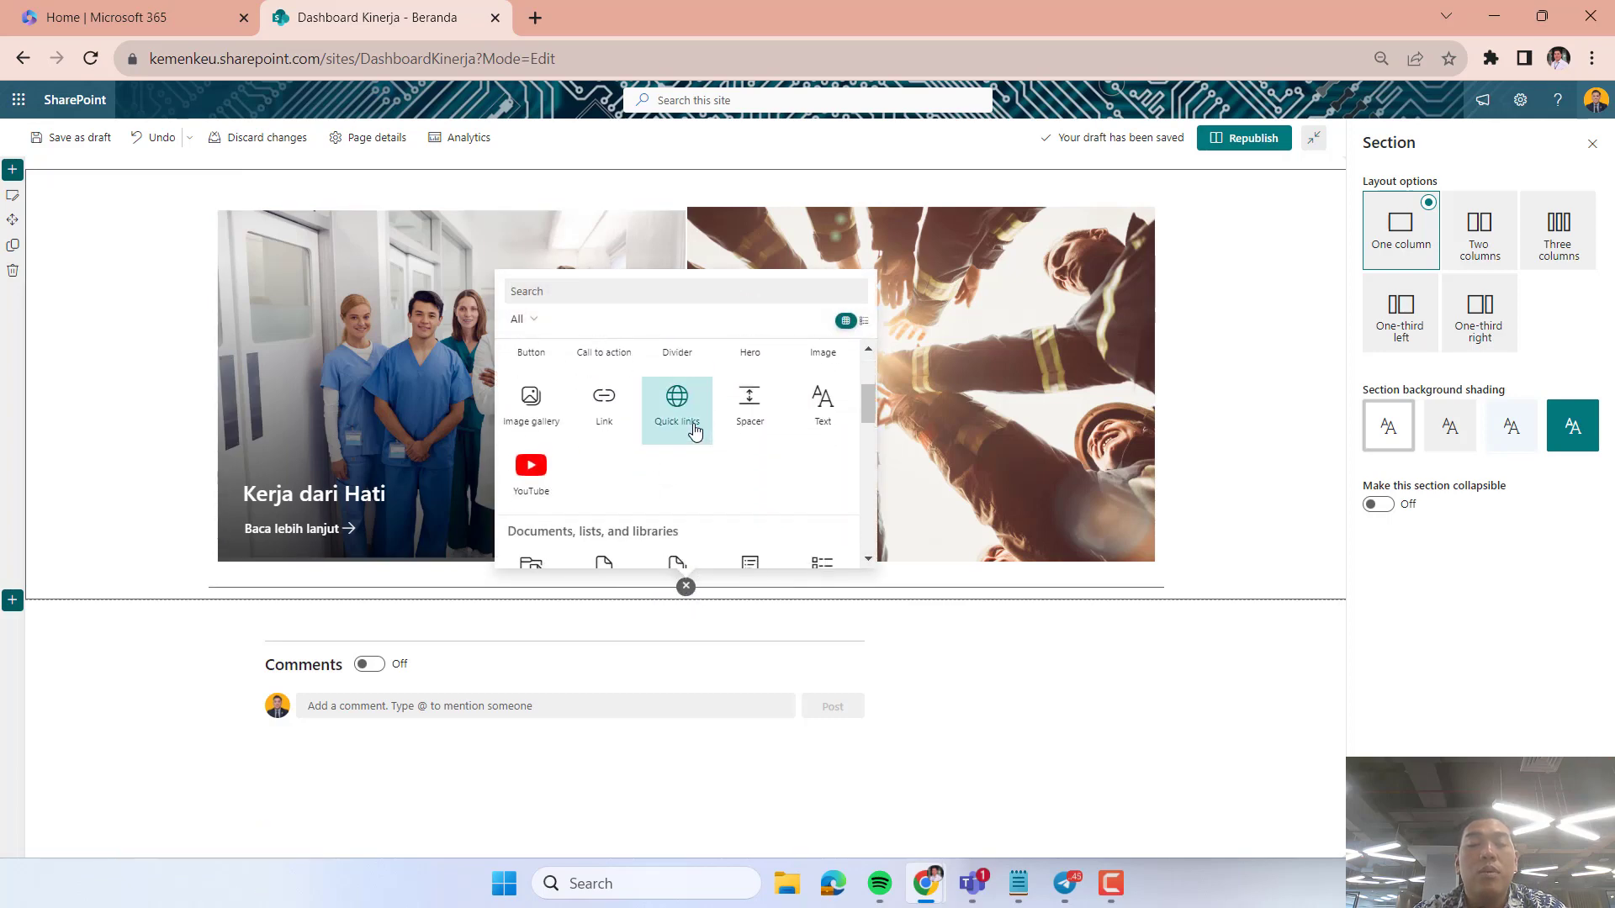
click(1234, 600)
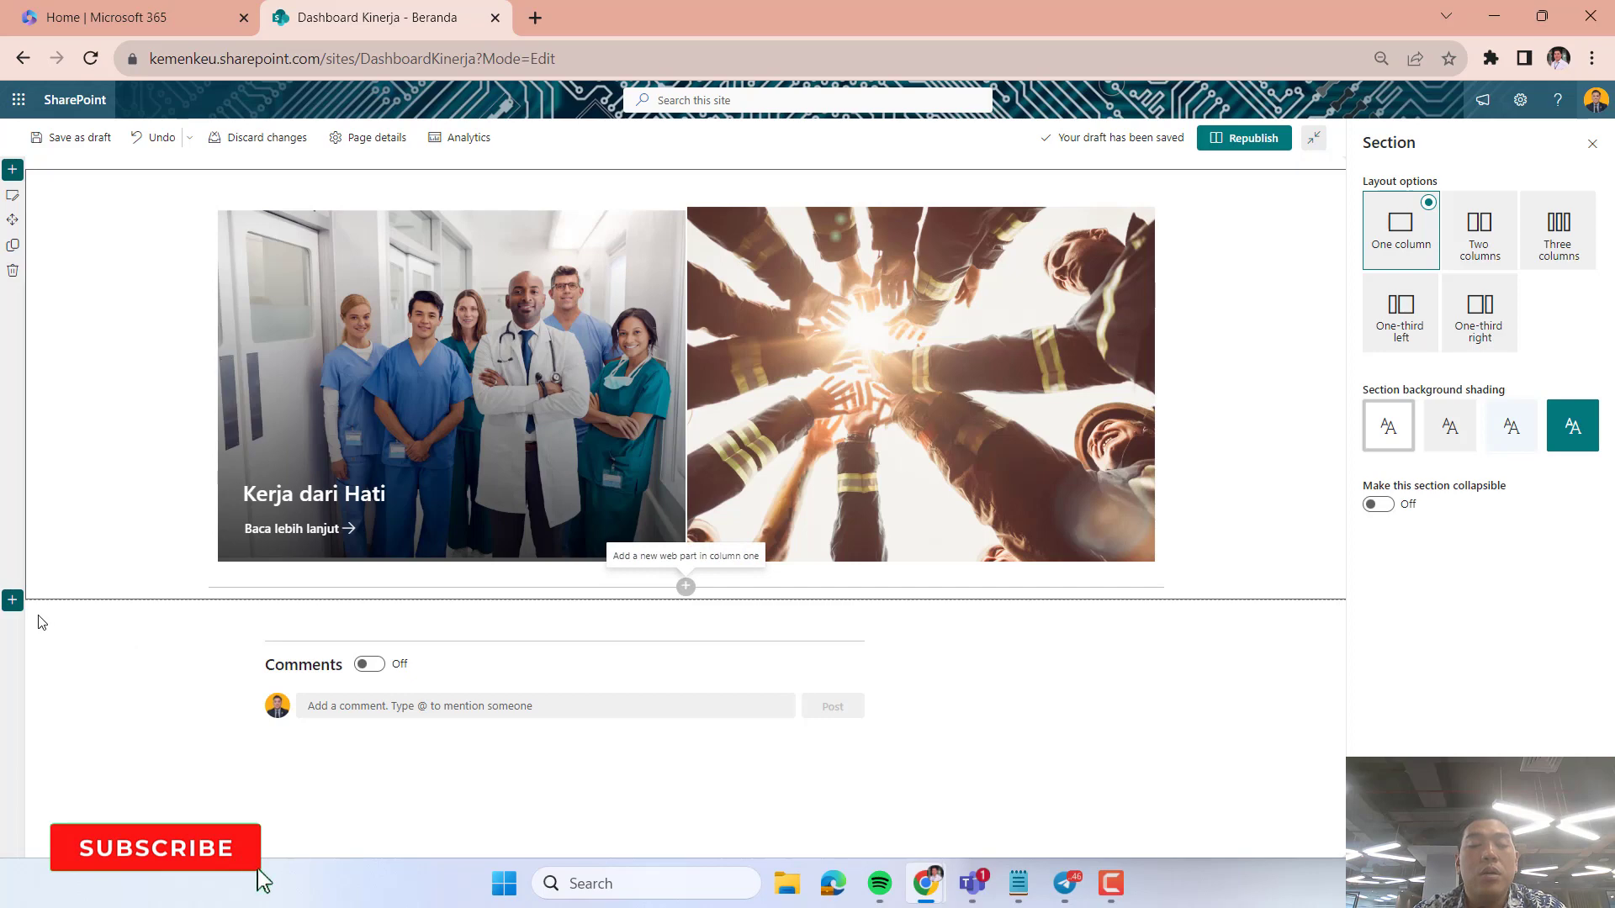
Add a two-column section below the Hero section.
click(11, 604)
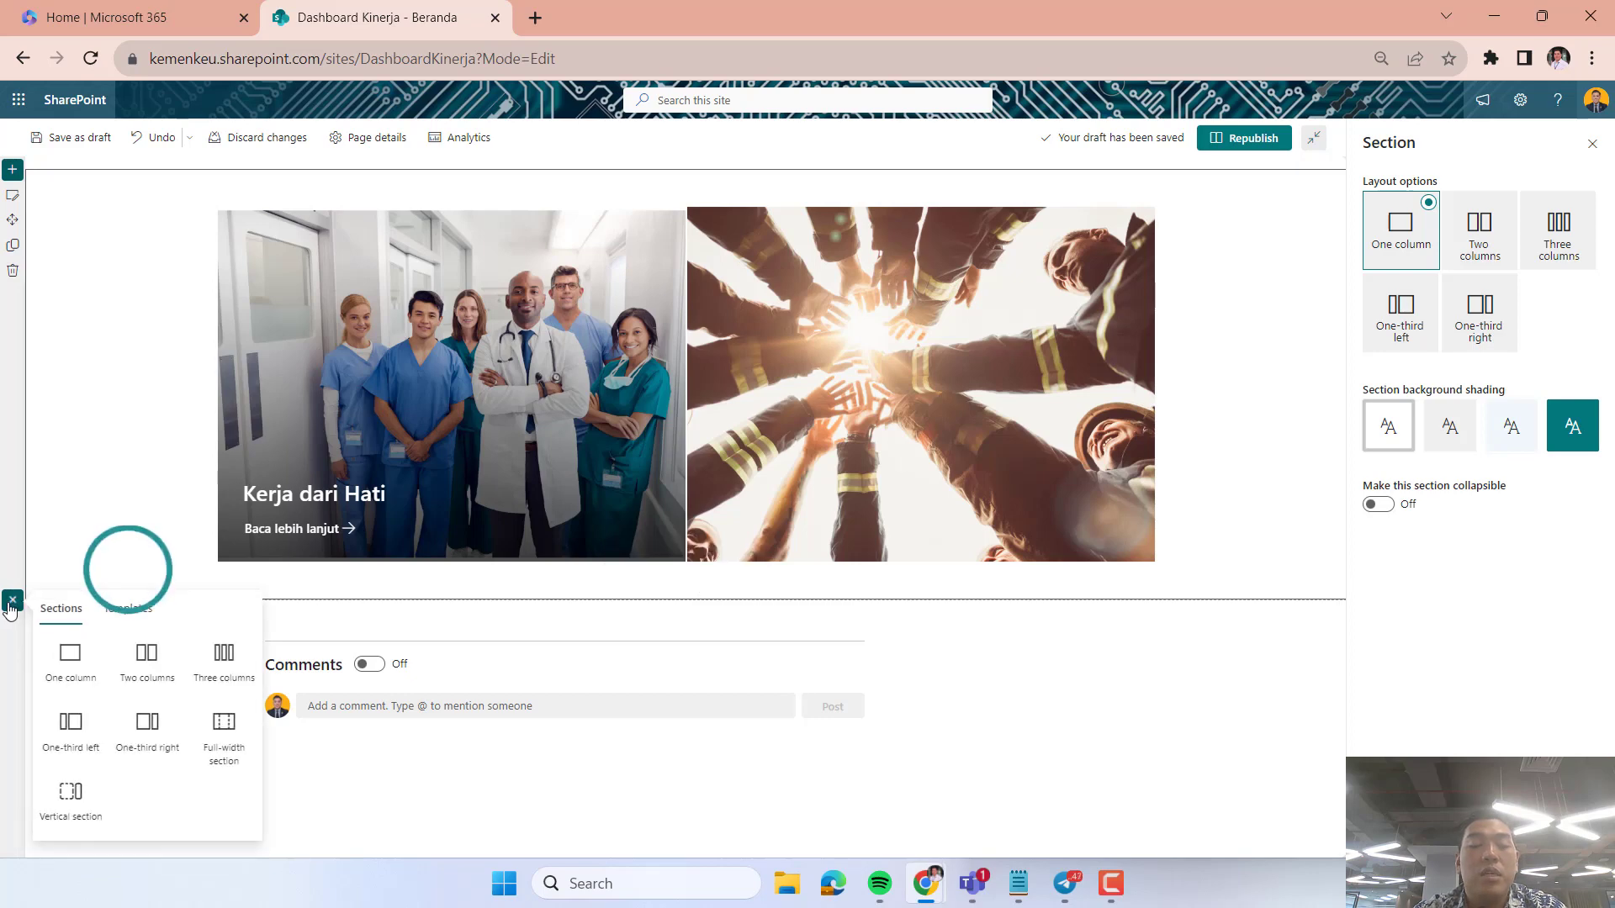
click(156, 659)
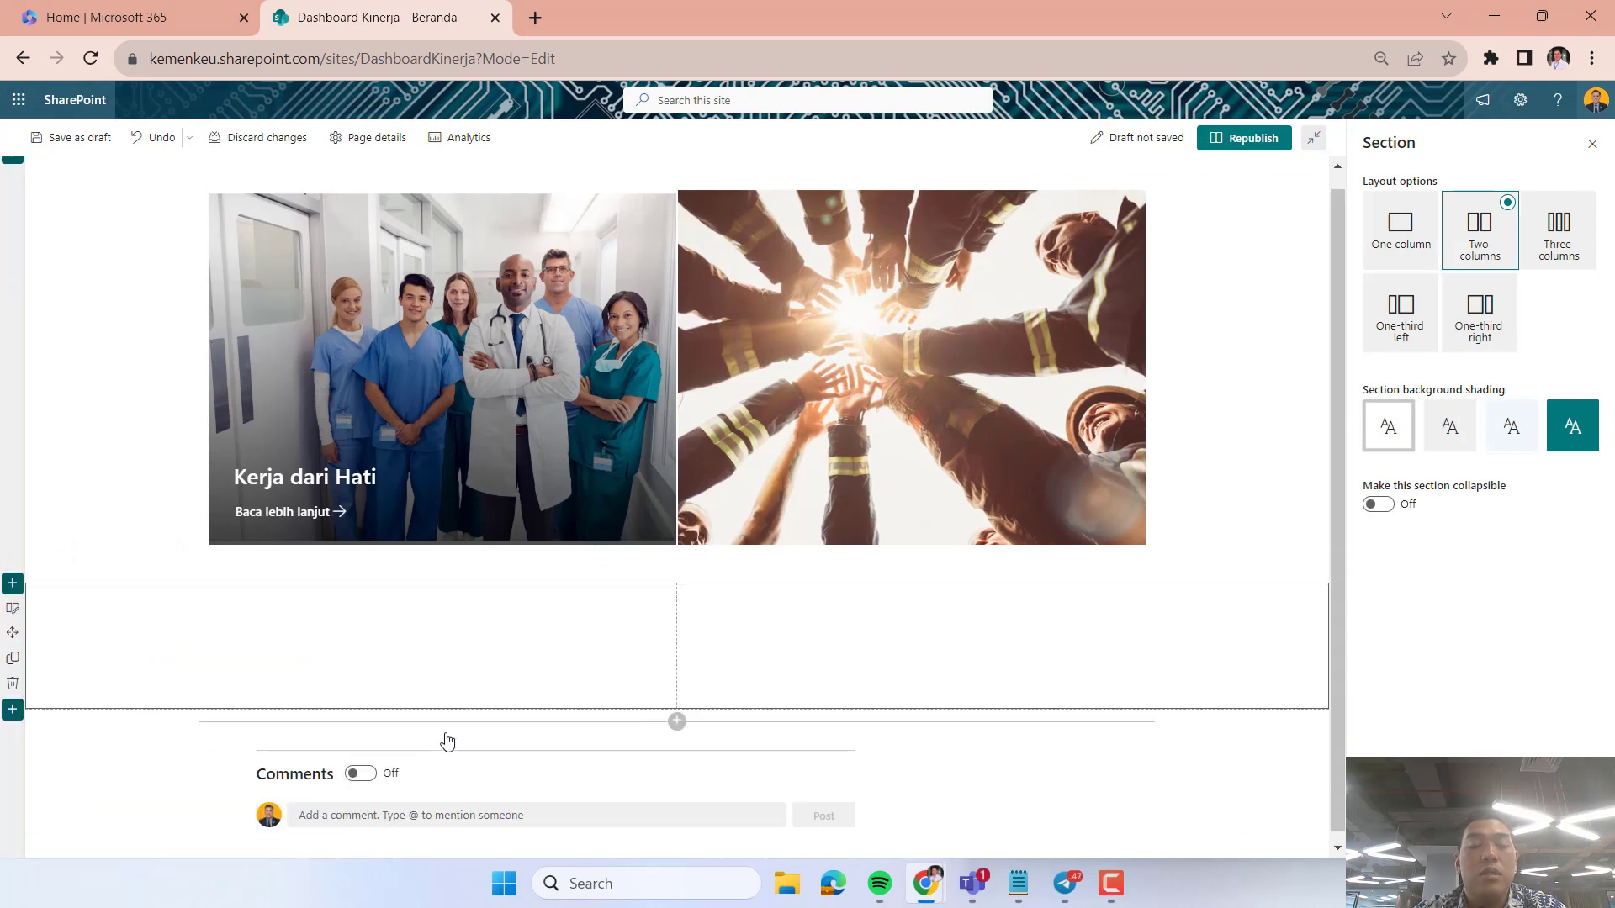
click(498, 517)
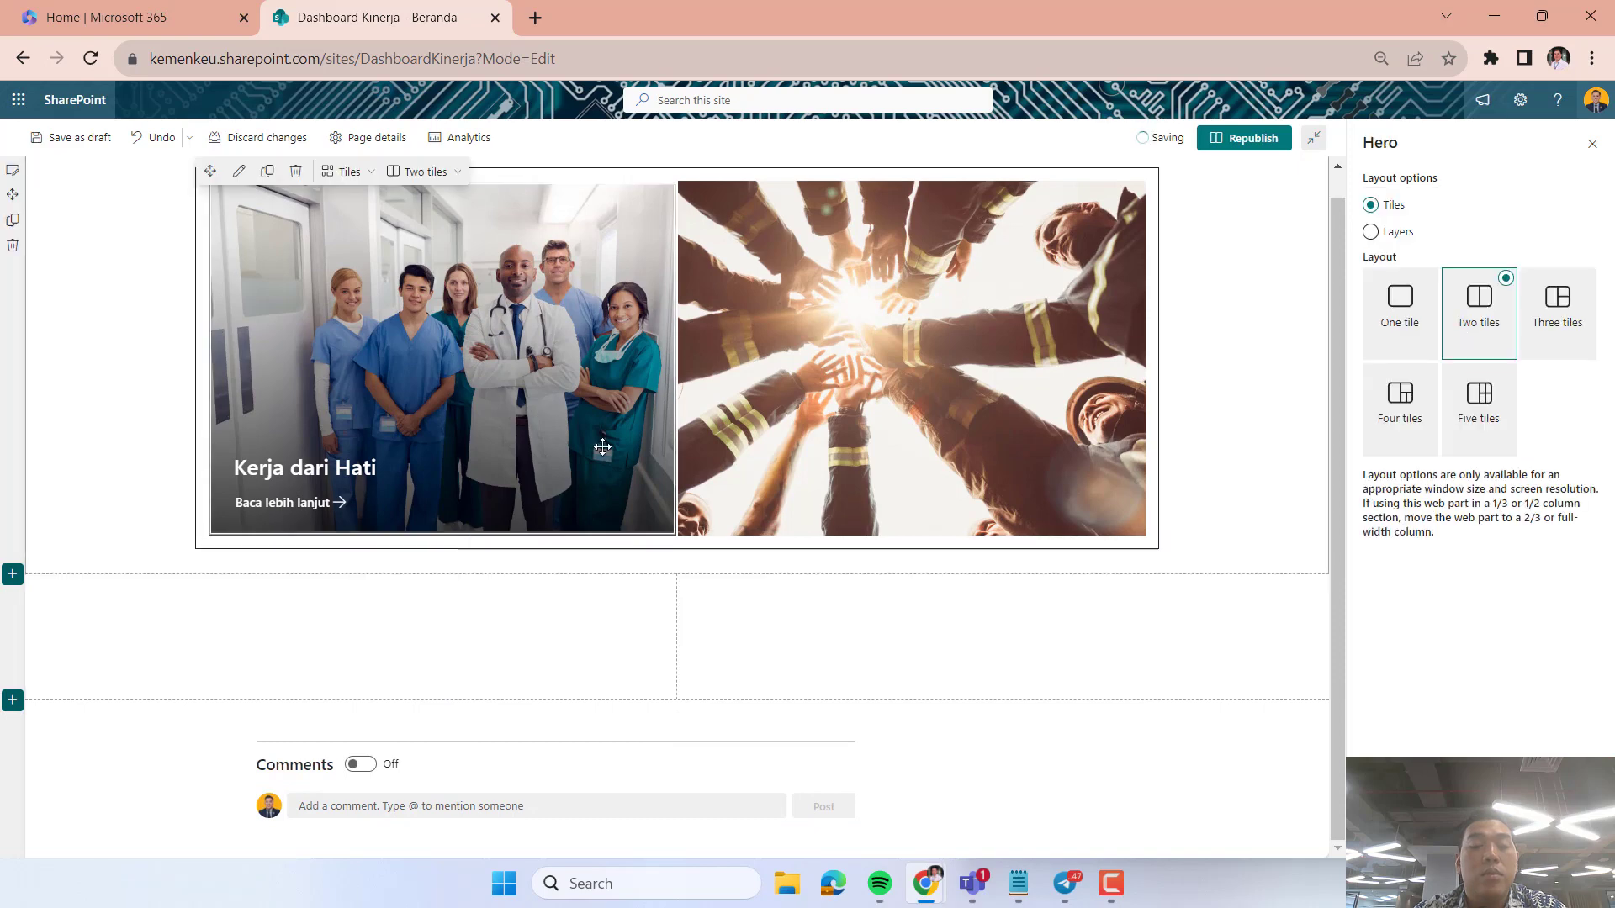
click(368, 653)
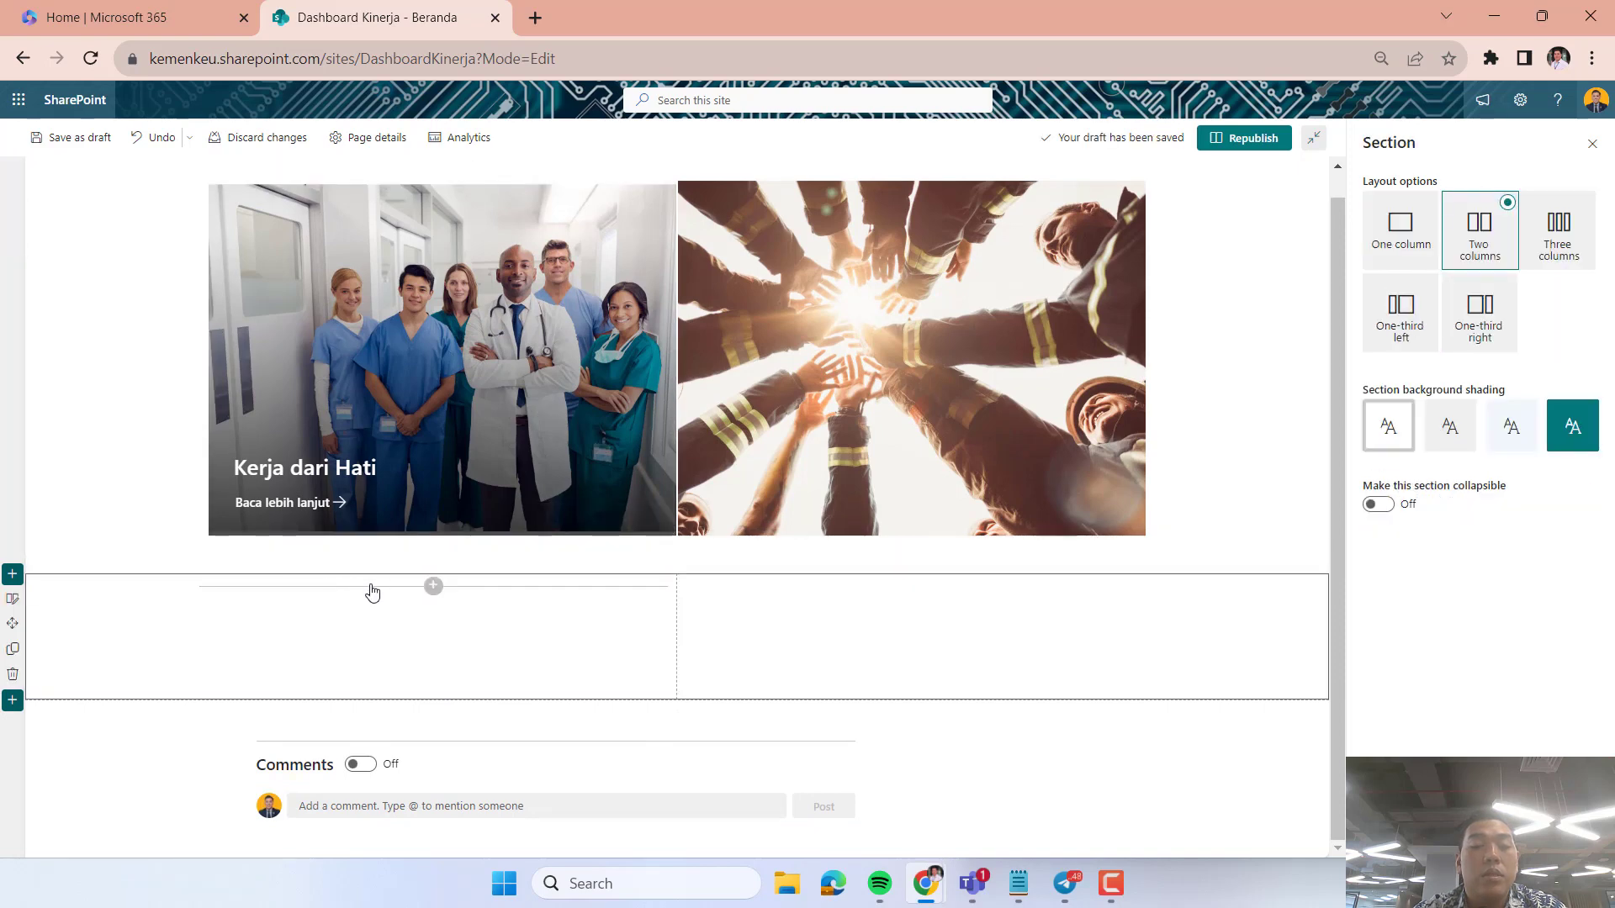
click(432, 586)
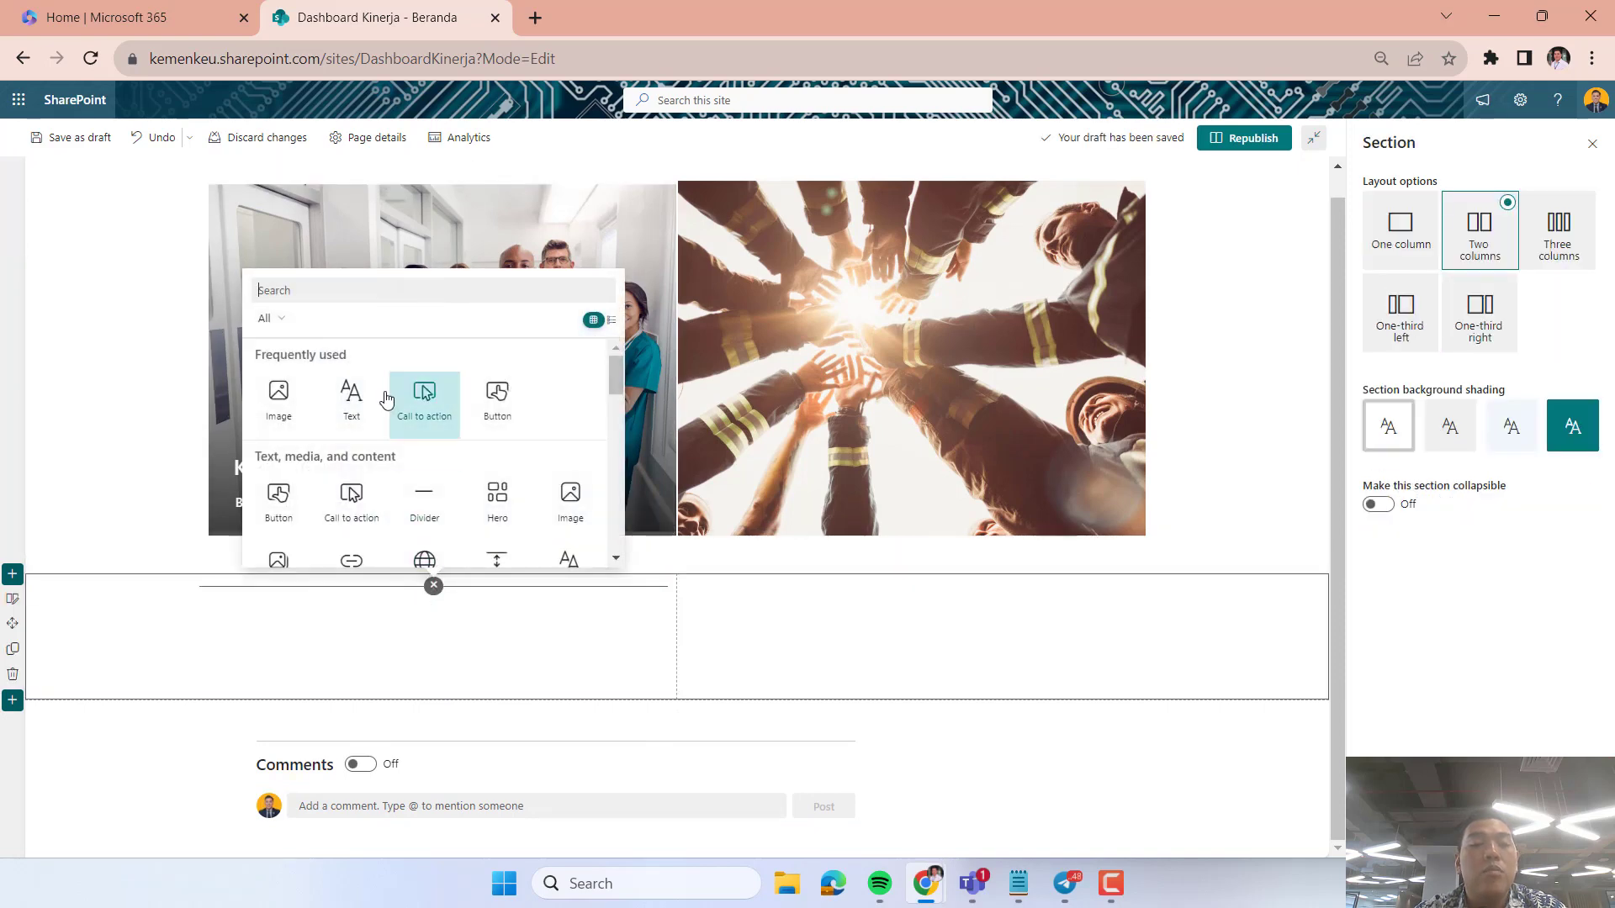
click(355, 498)
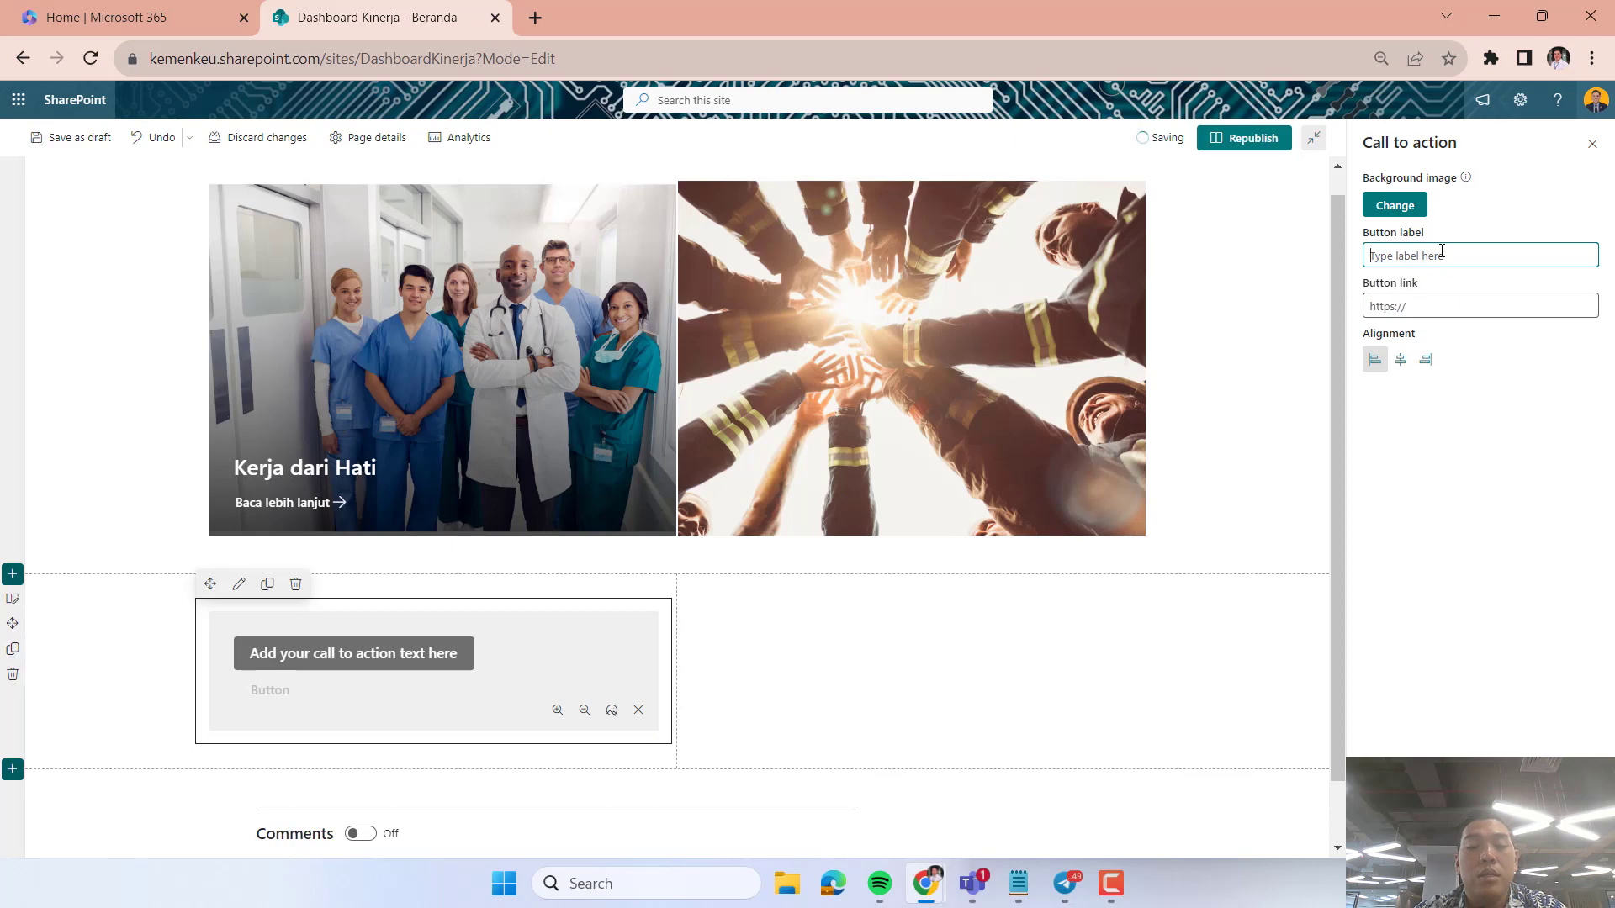
text(Pen)
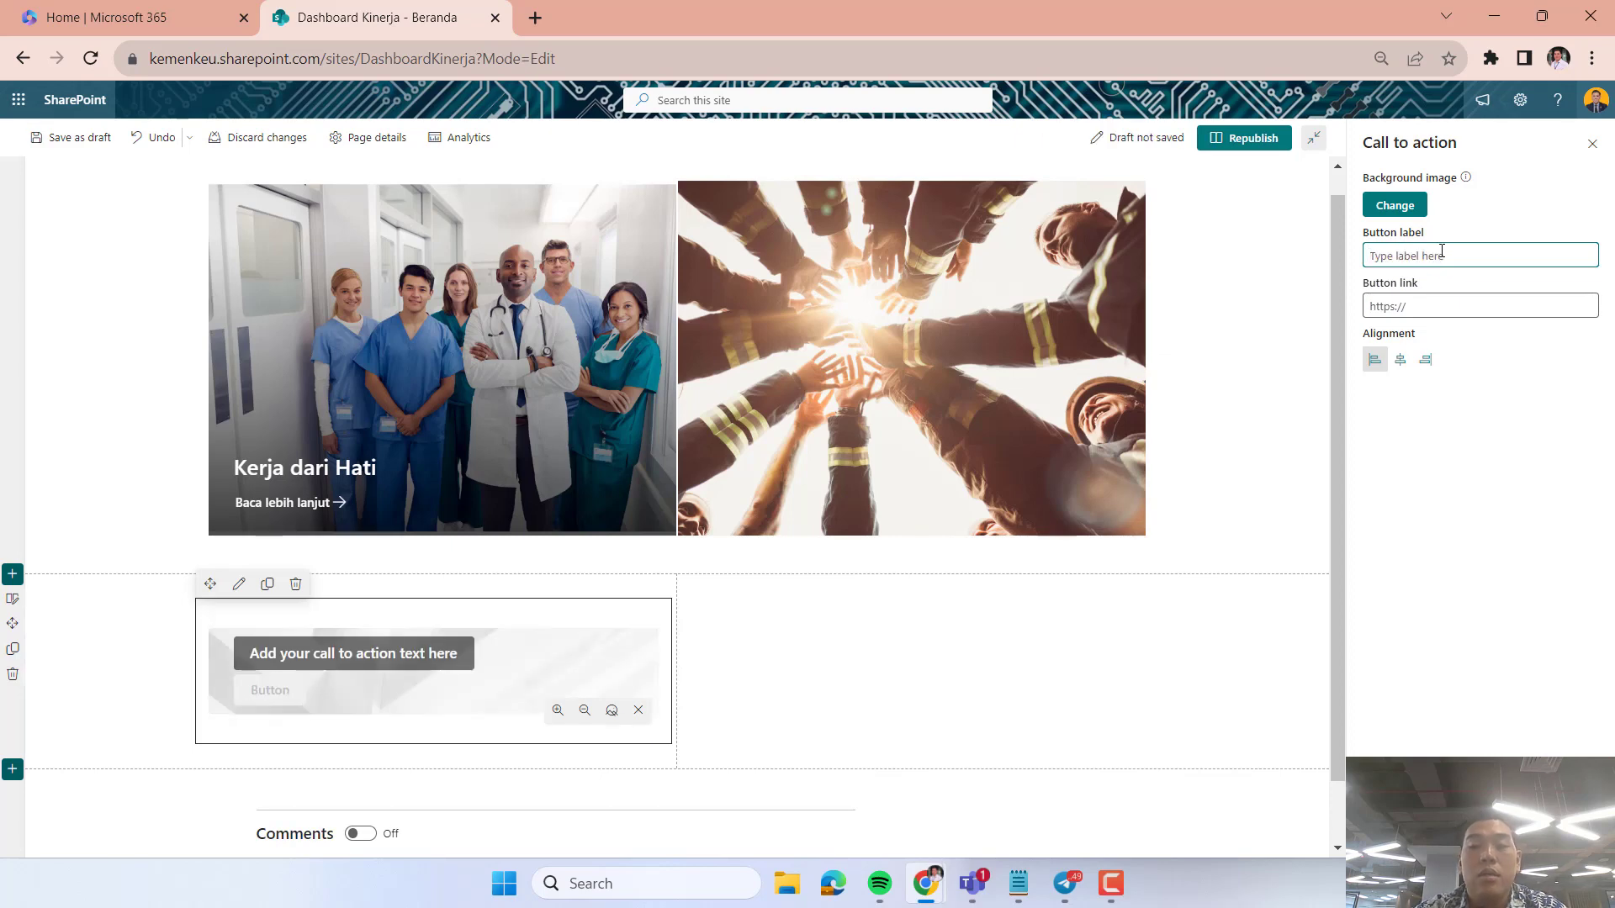
text(Pendaftaran Pasien Rujukan)
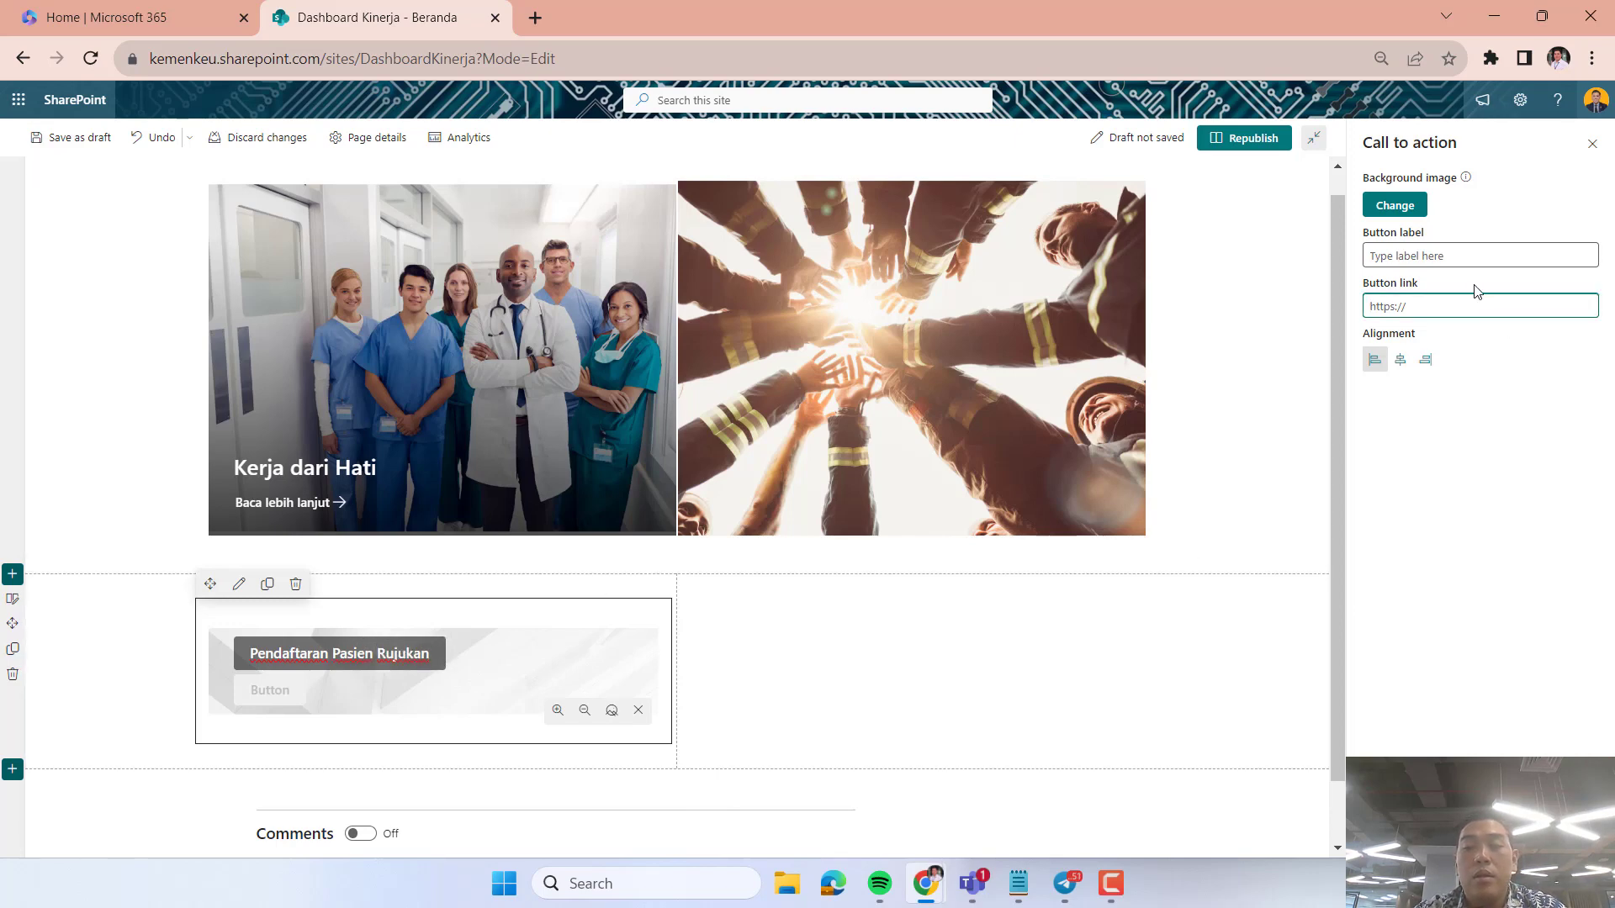
text(Daftar)
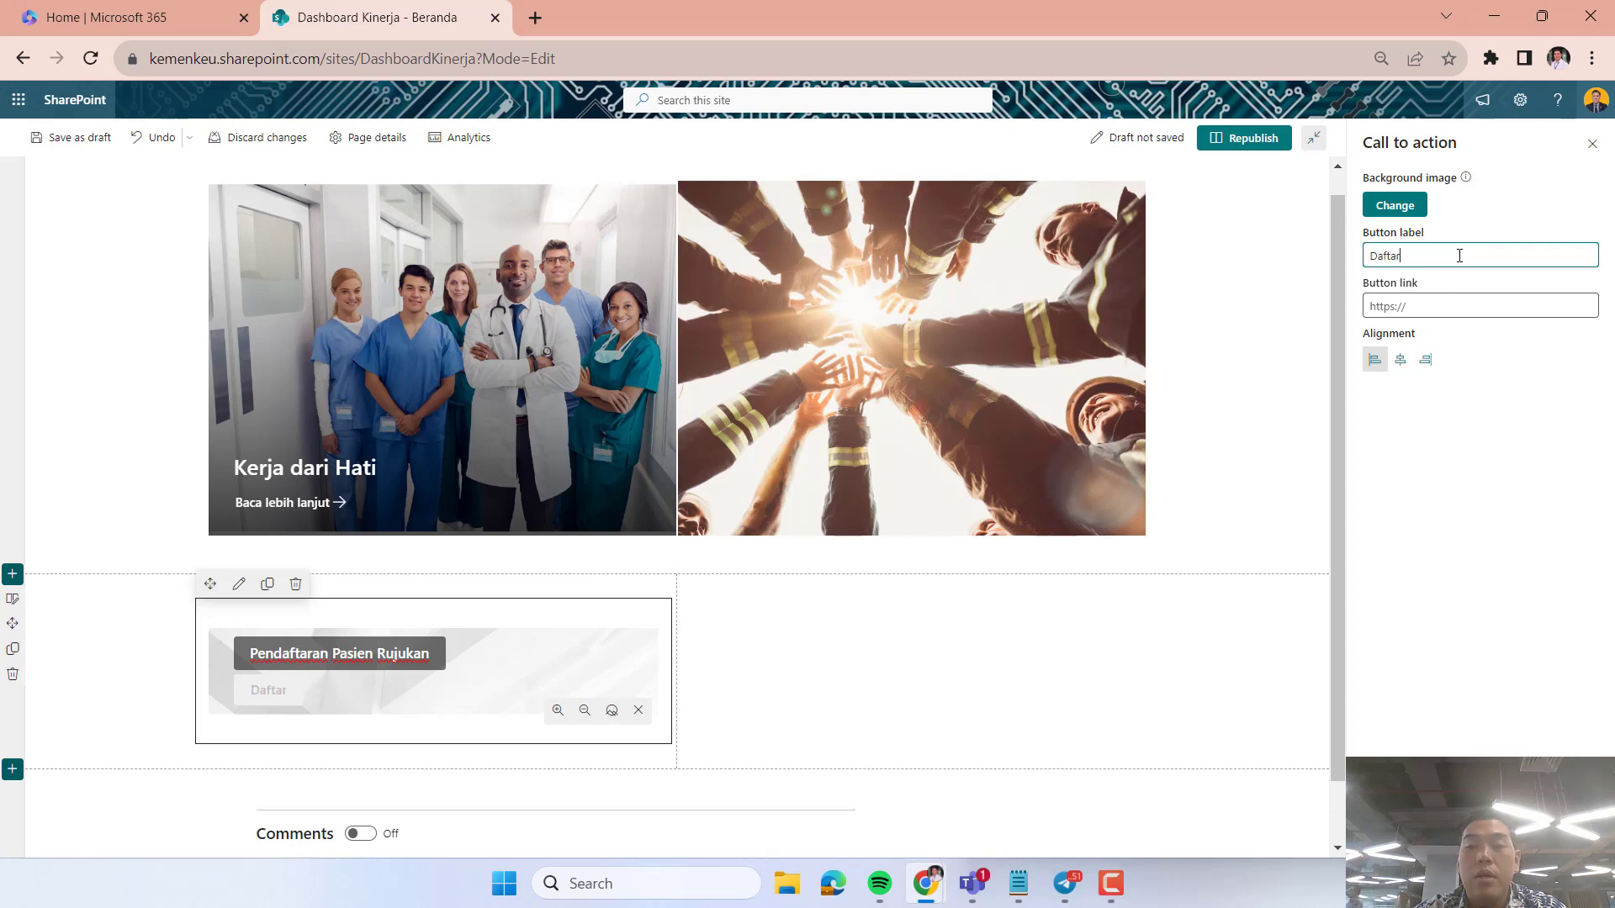
click(1422, 301)
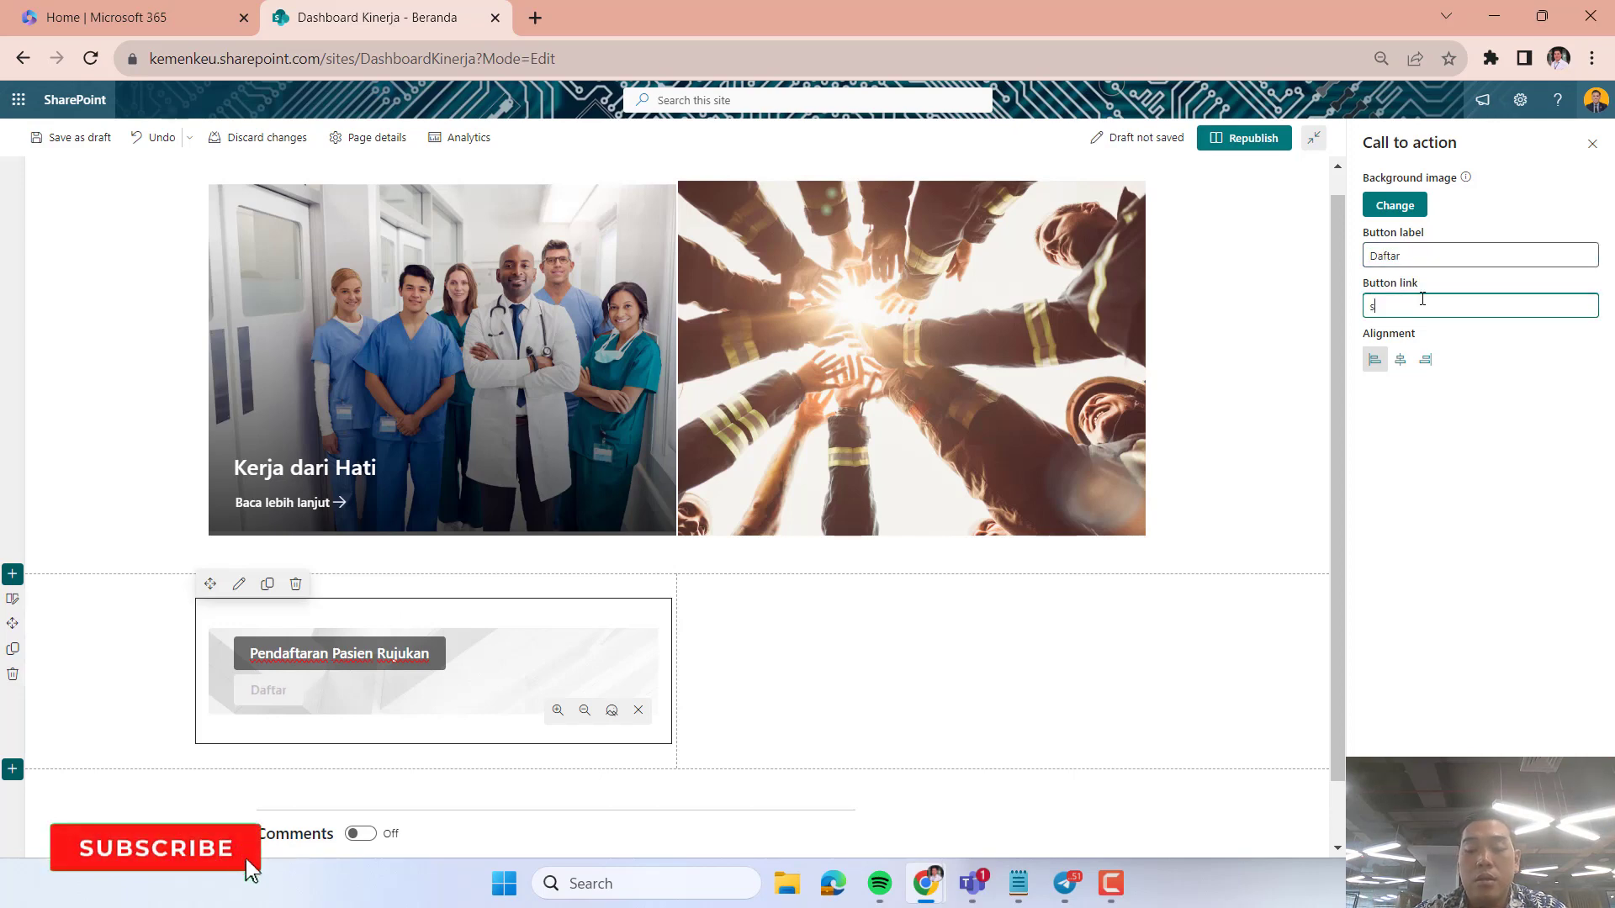
click(1233, 548)
Look over the Call to action web part's settings and image controls, opening and leaving its focal point setting.
click(561, 653)
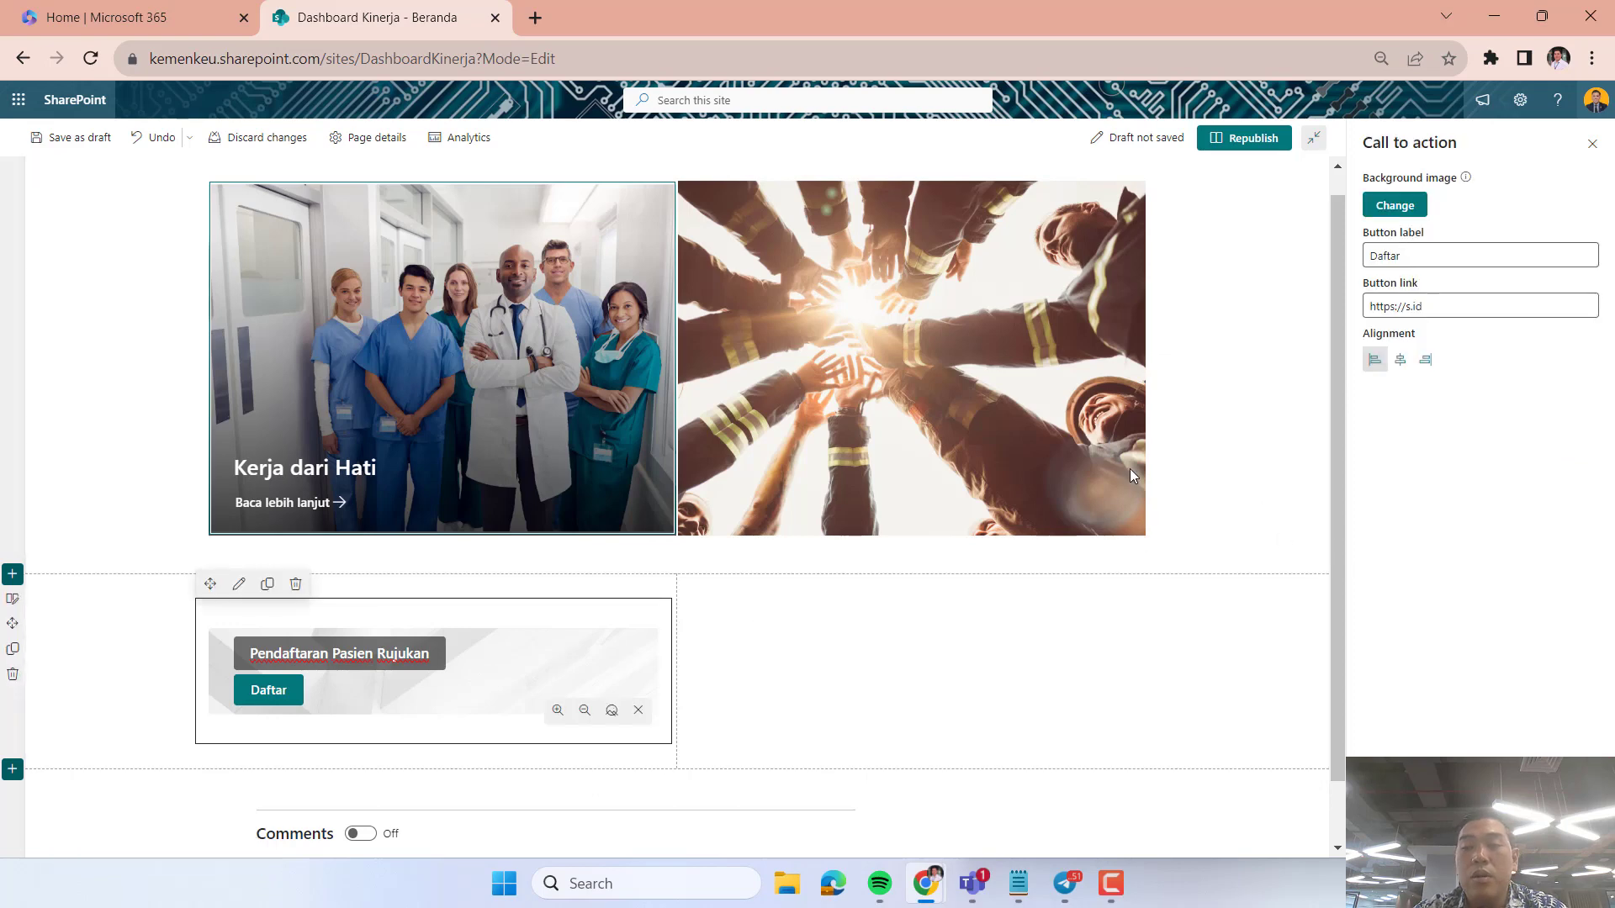
click(1222, 637)
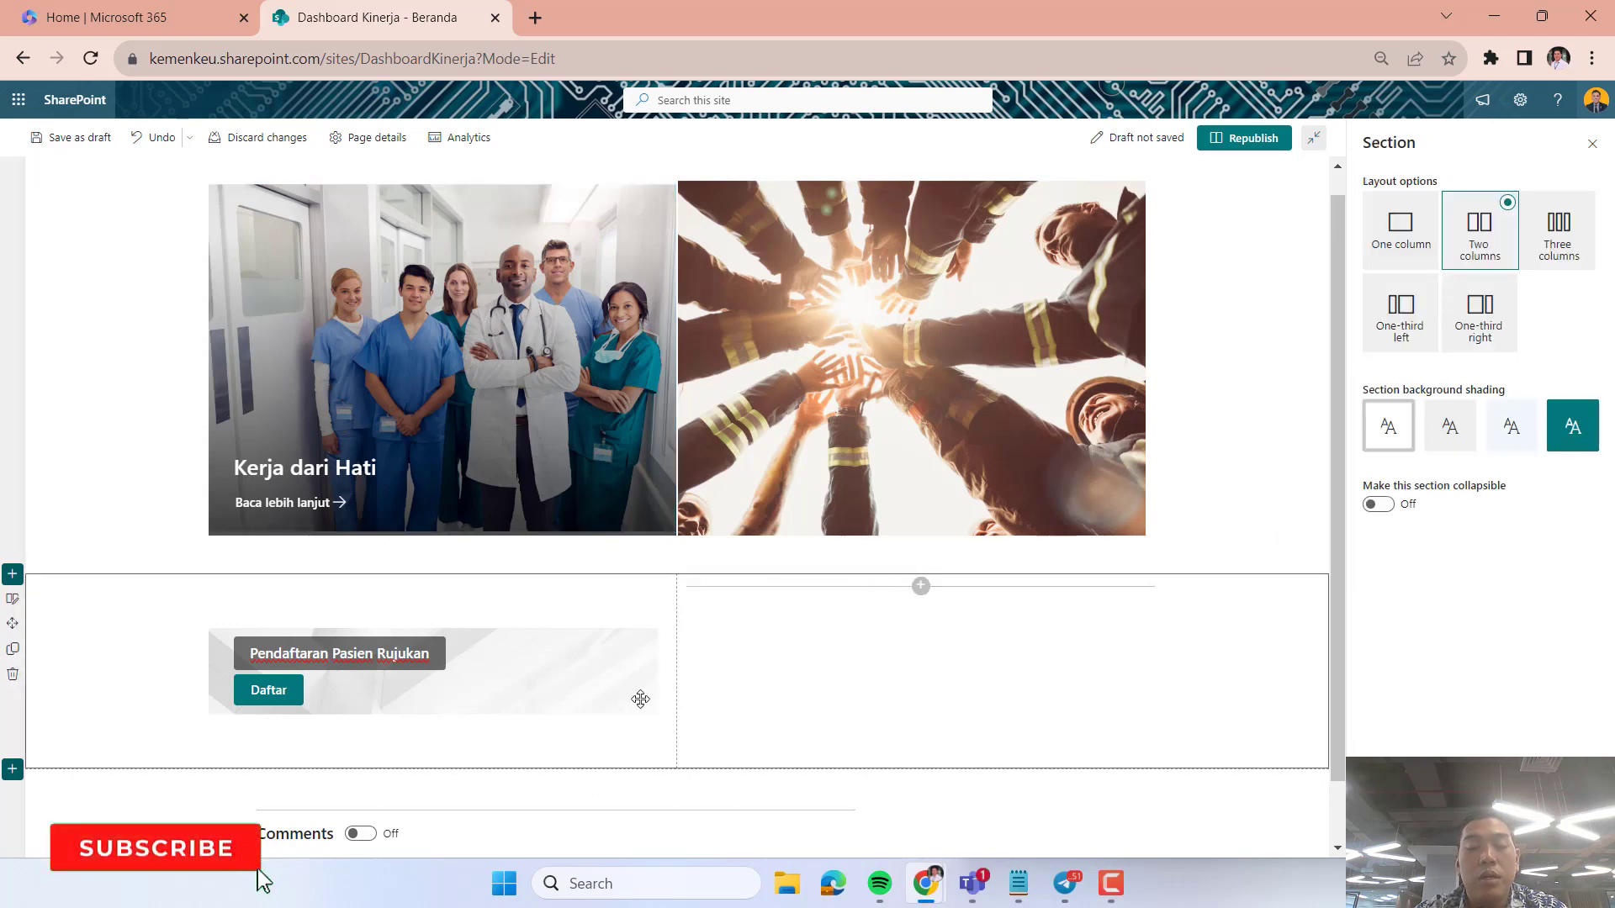
click(509, 659)
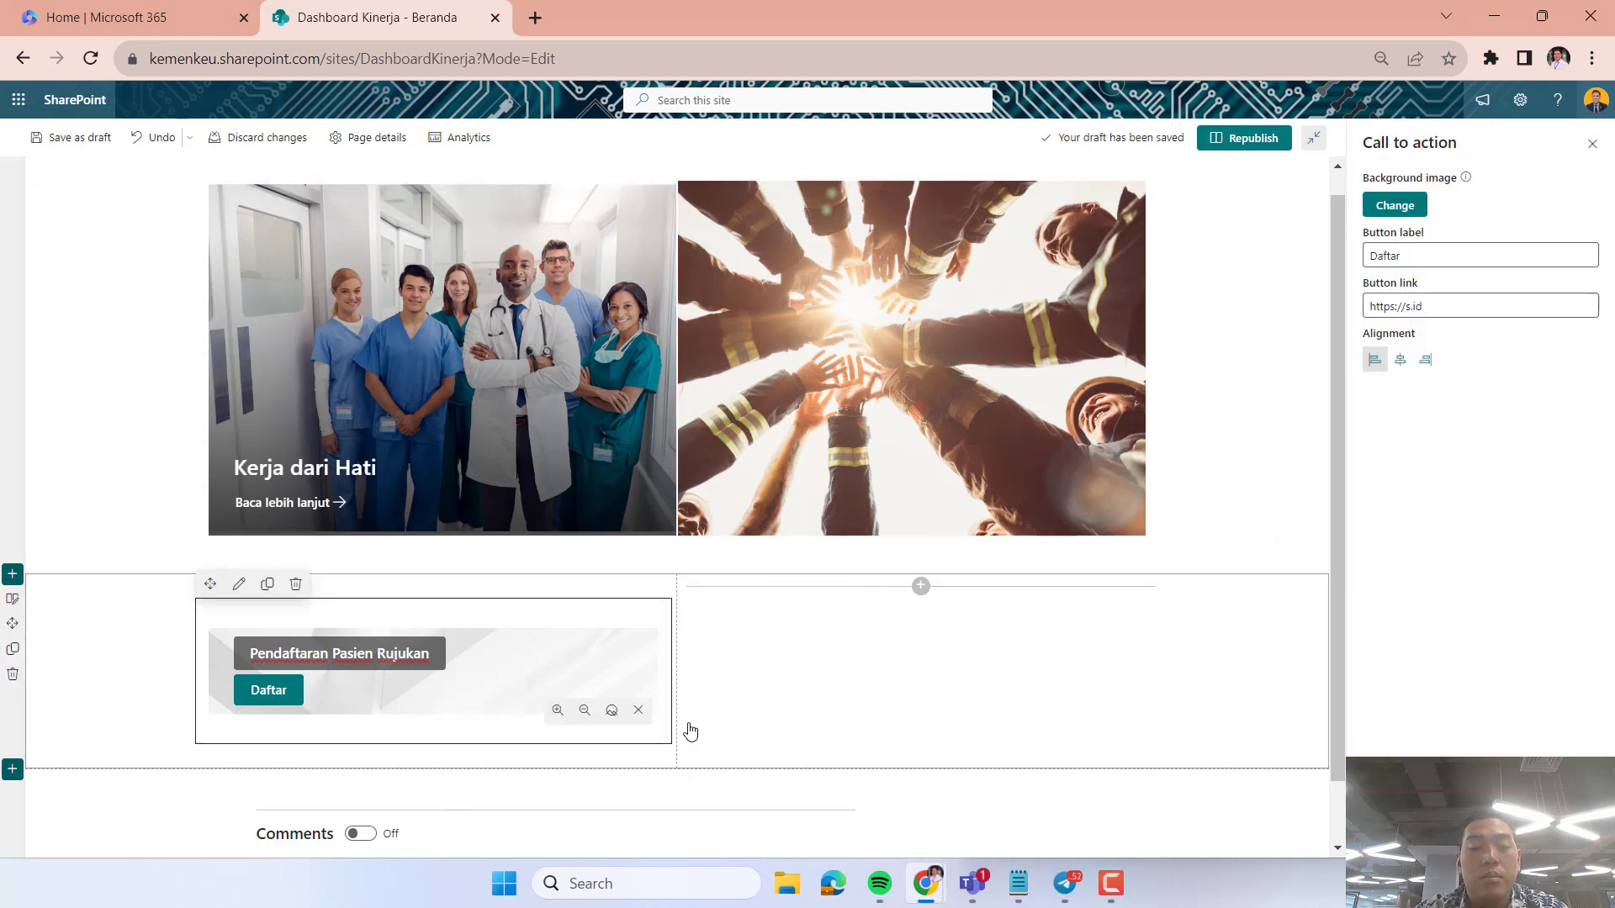
click(870, 721)
click(597, 680)
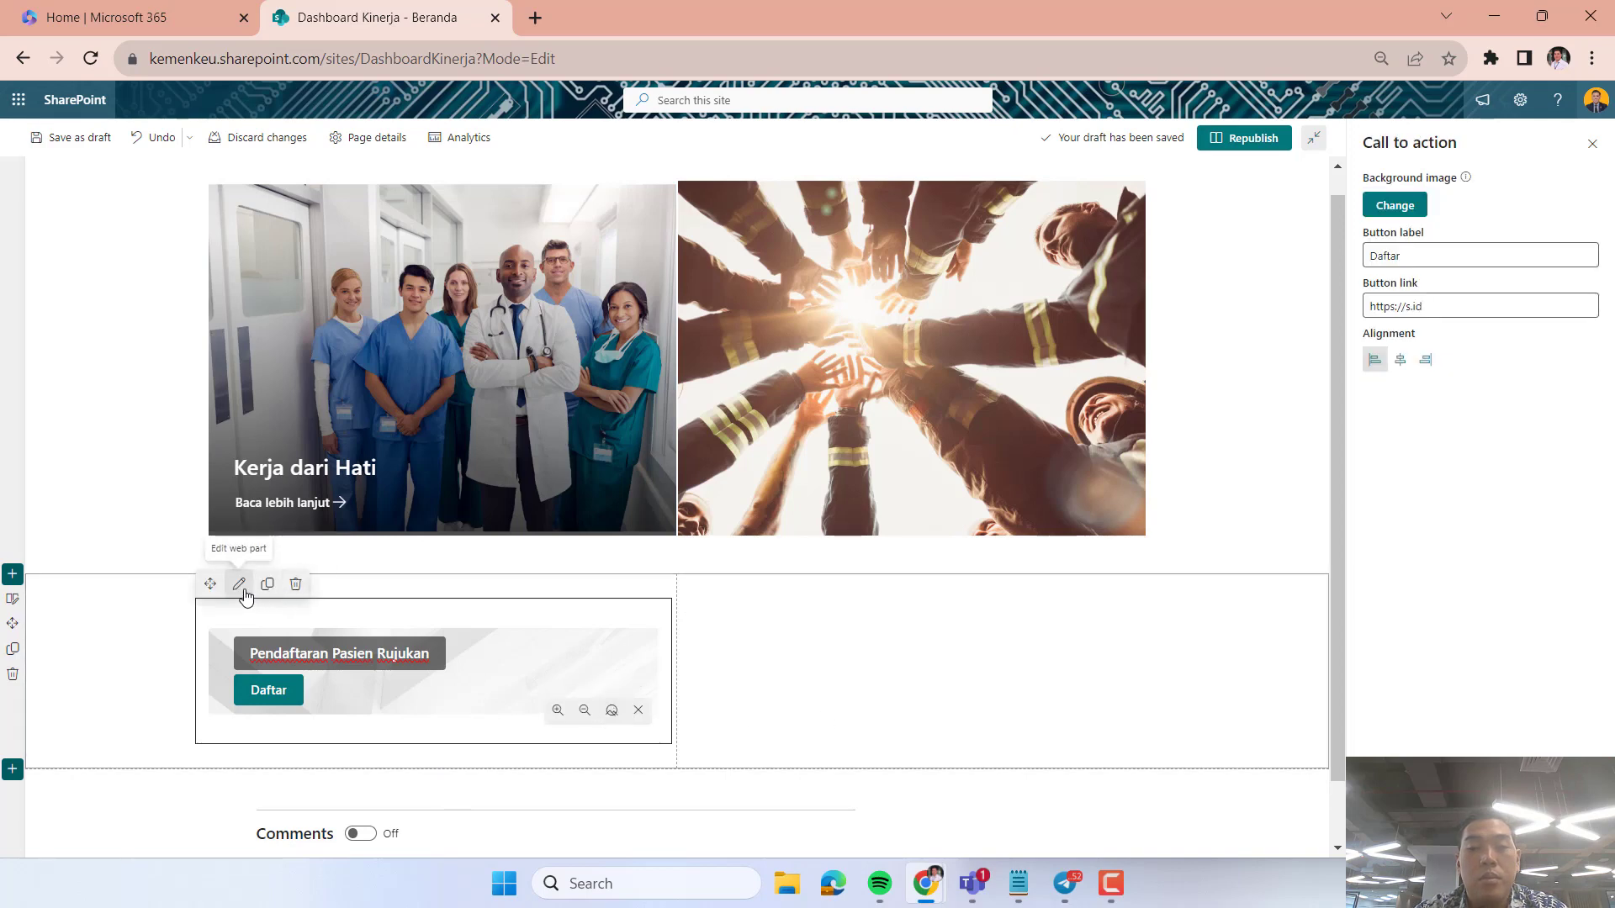
click(613, 712)
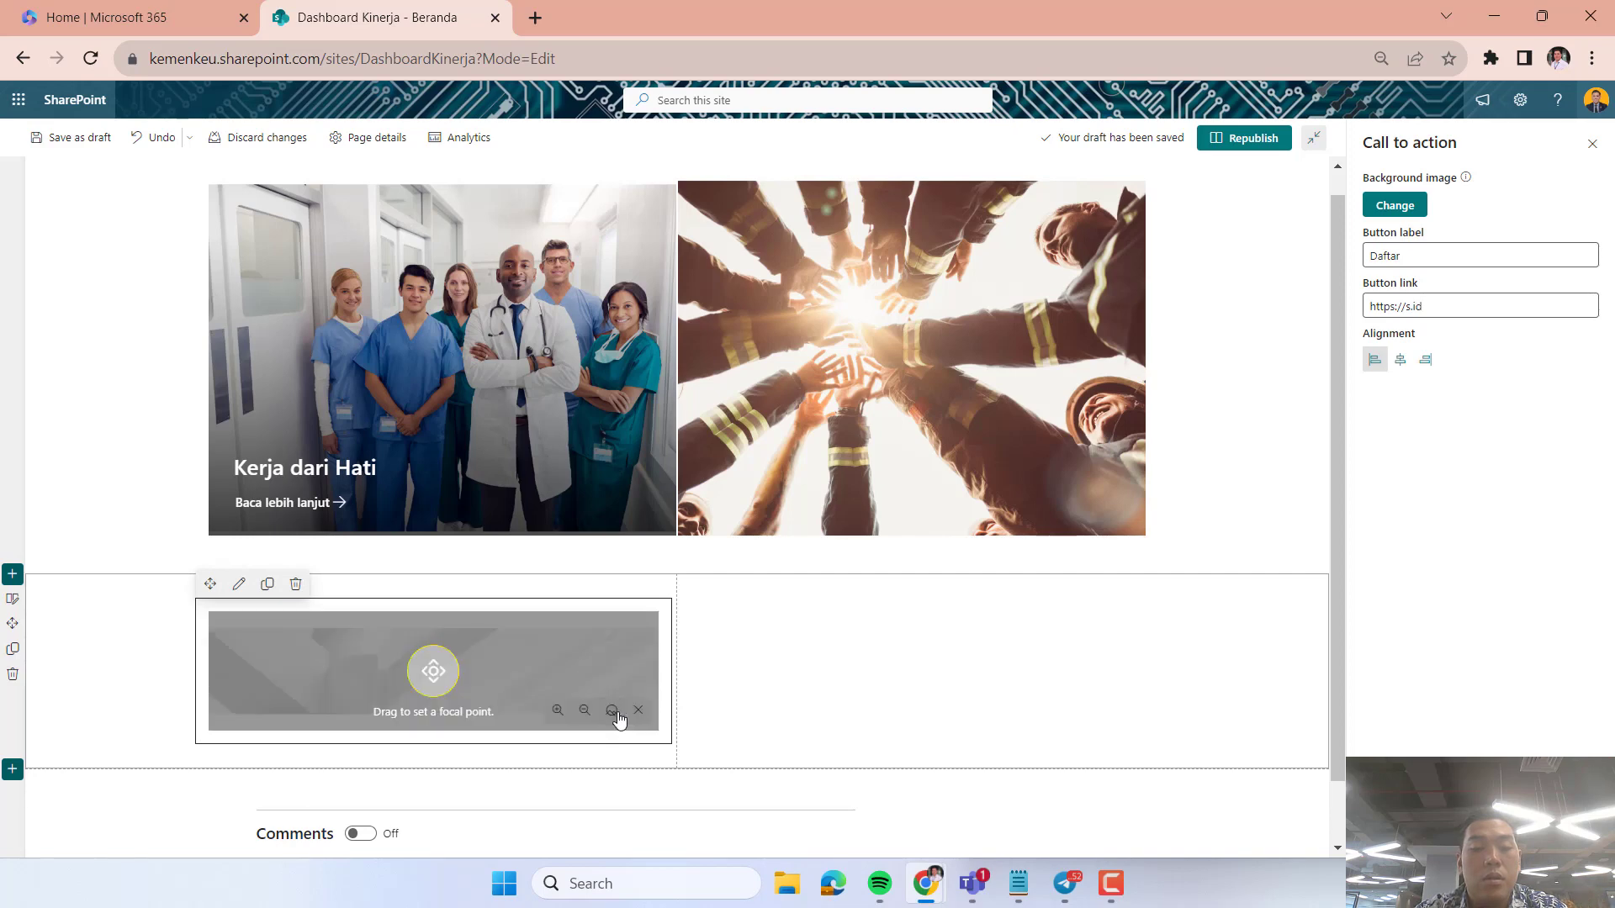
click(597, 667)
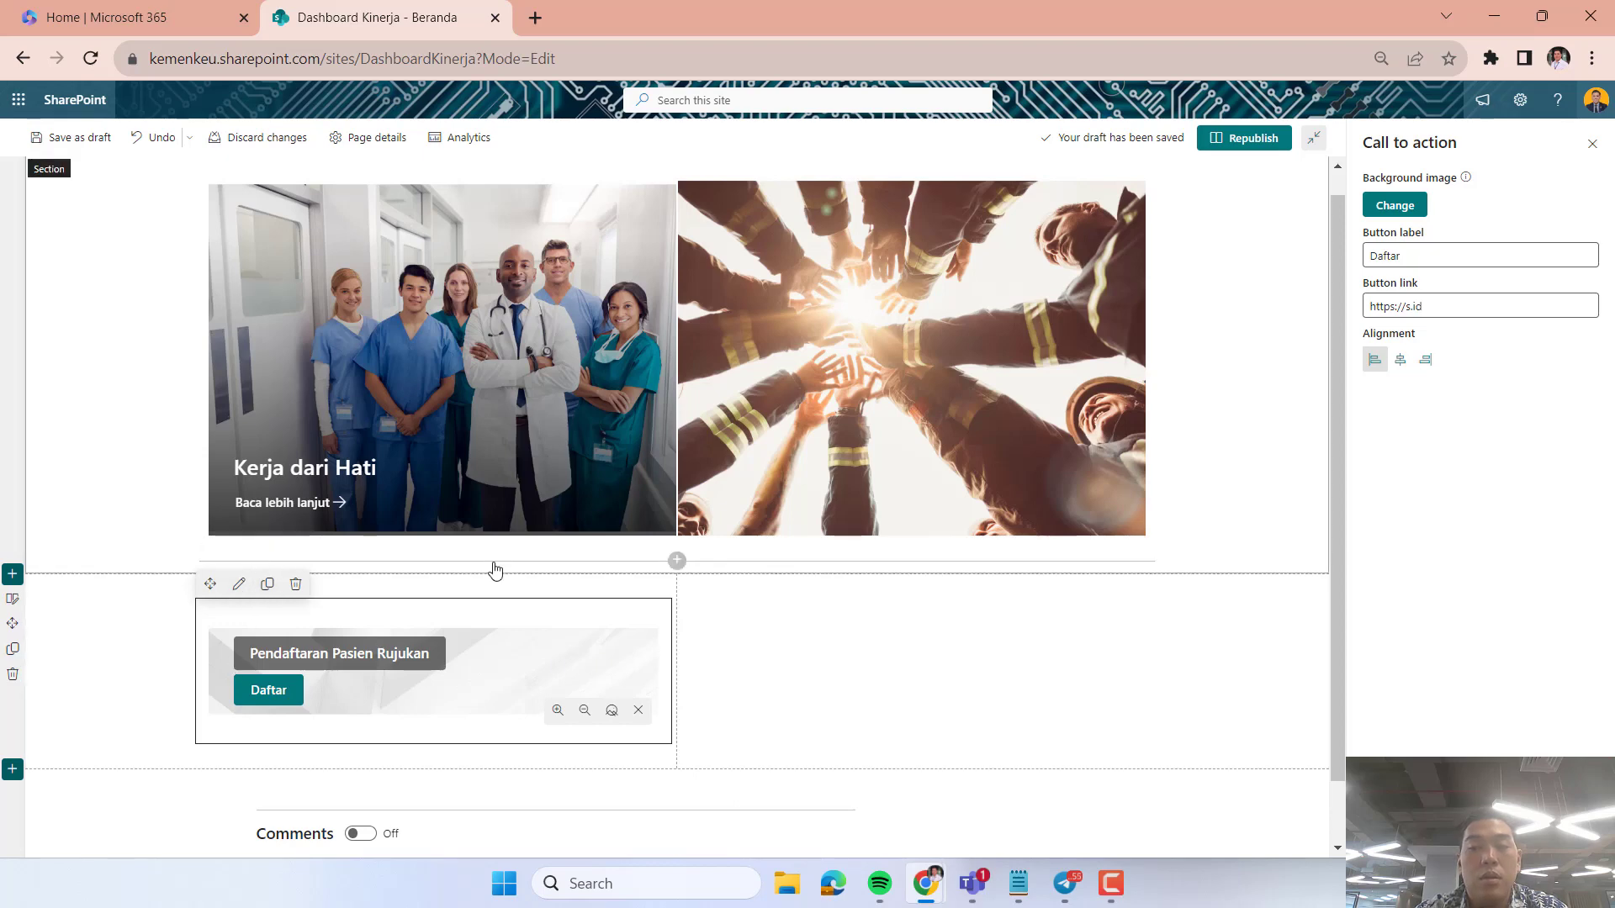
Add a Button web part to the second column of the section below the Hero.
click(942, 685)
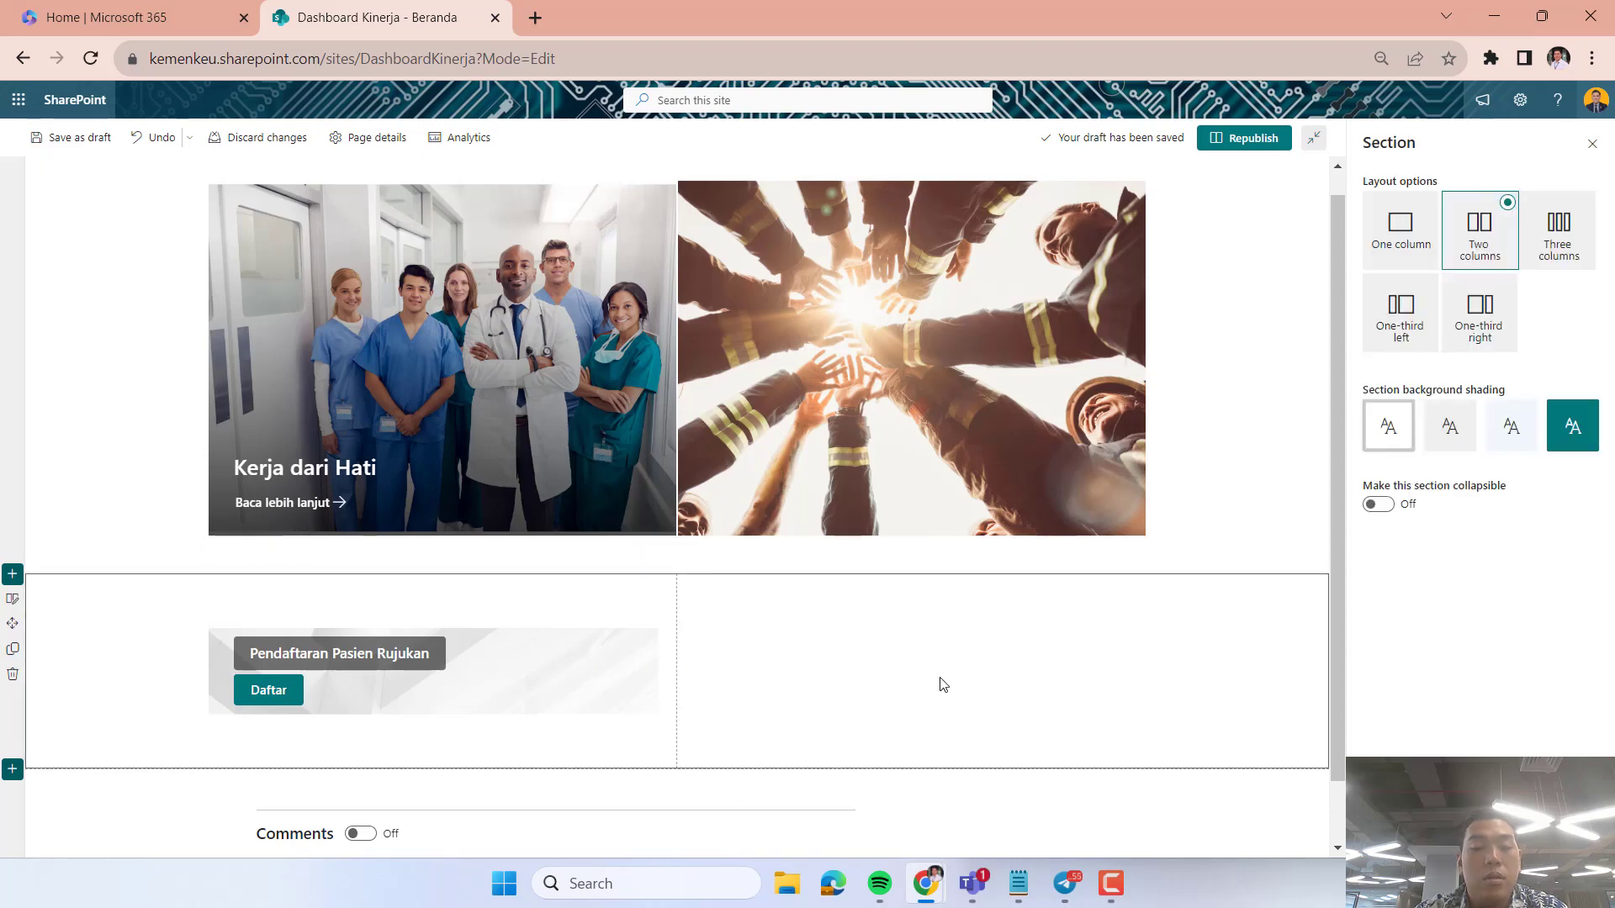
click(511, 705)
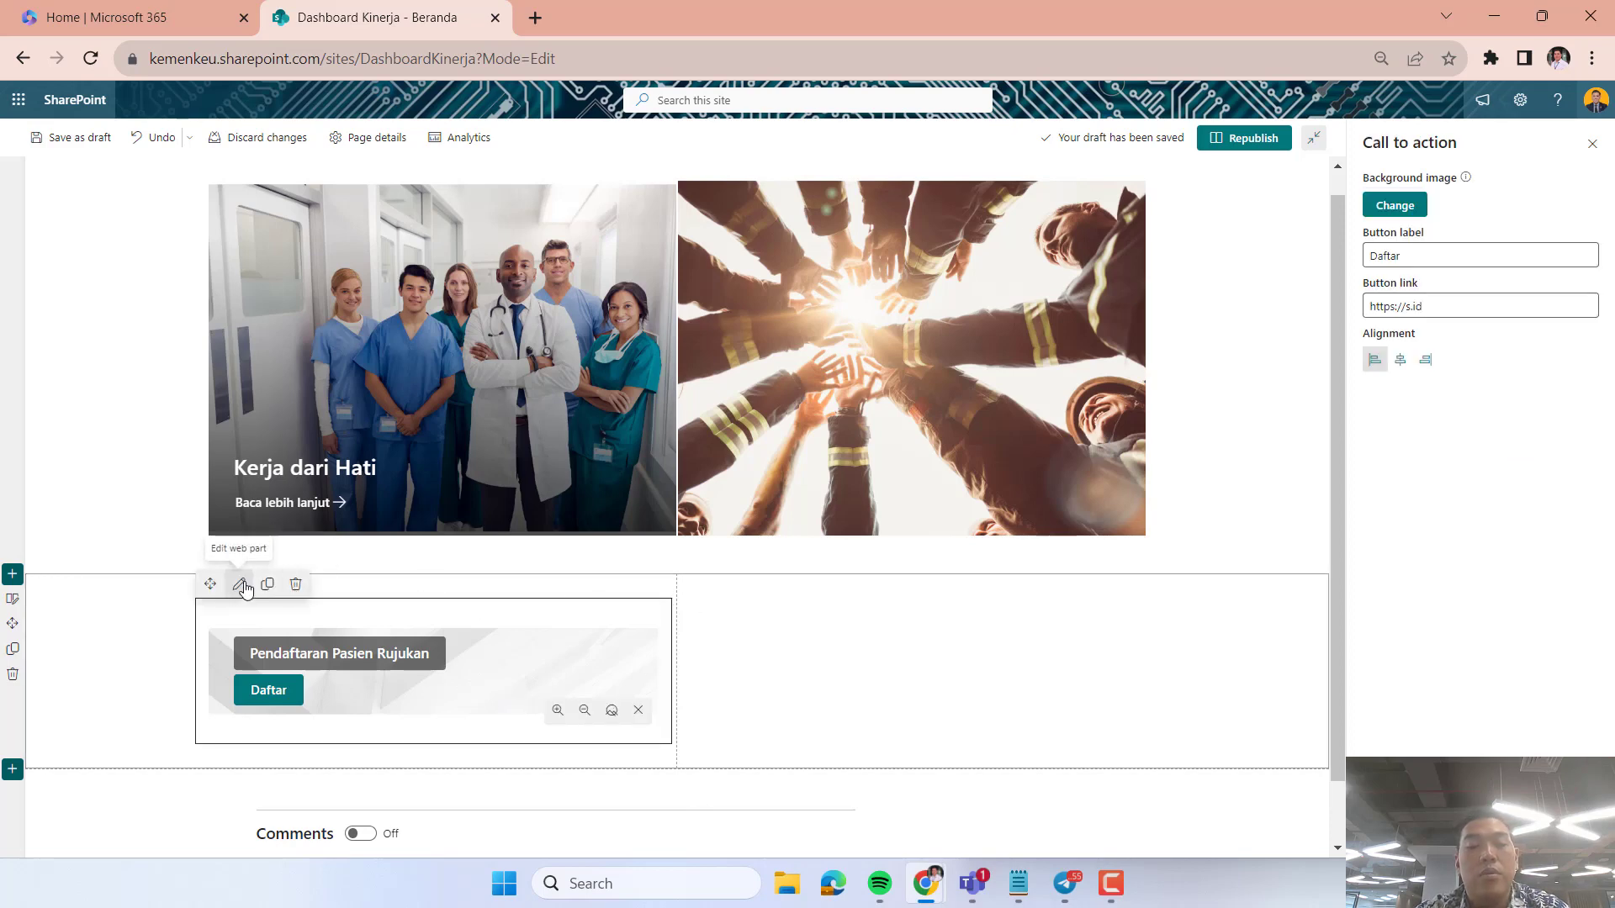
click(969, 702)
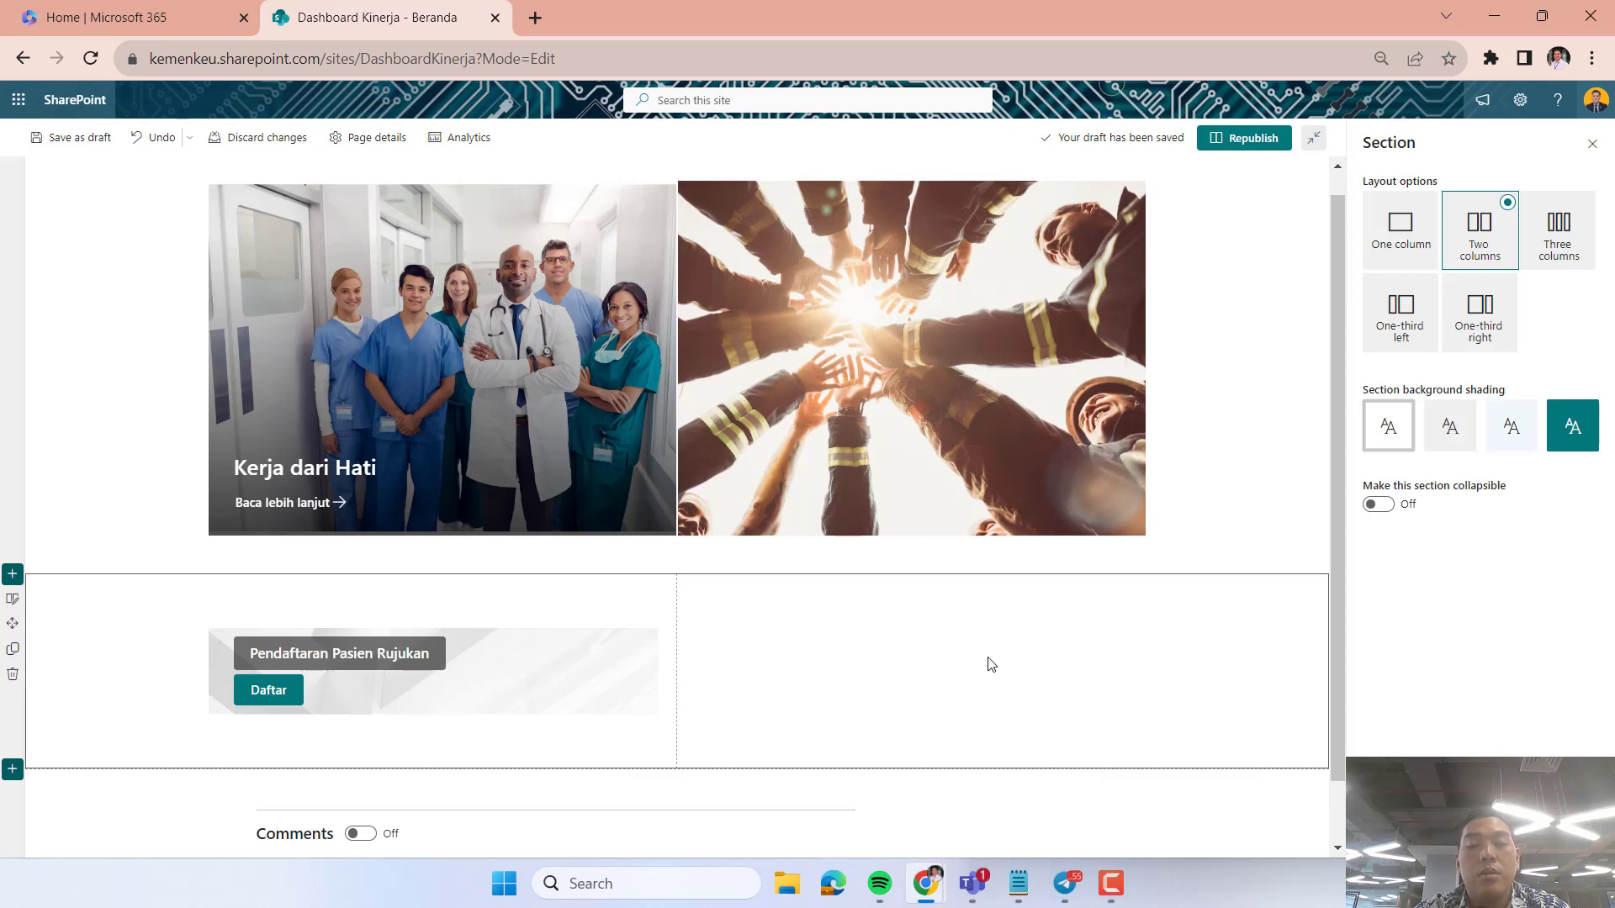
click(942, 589)
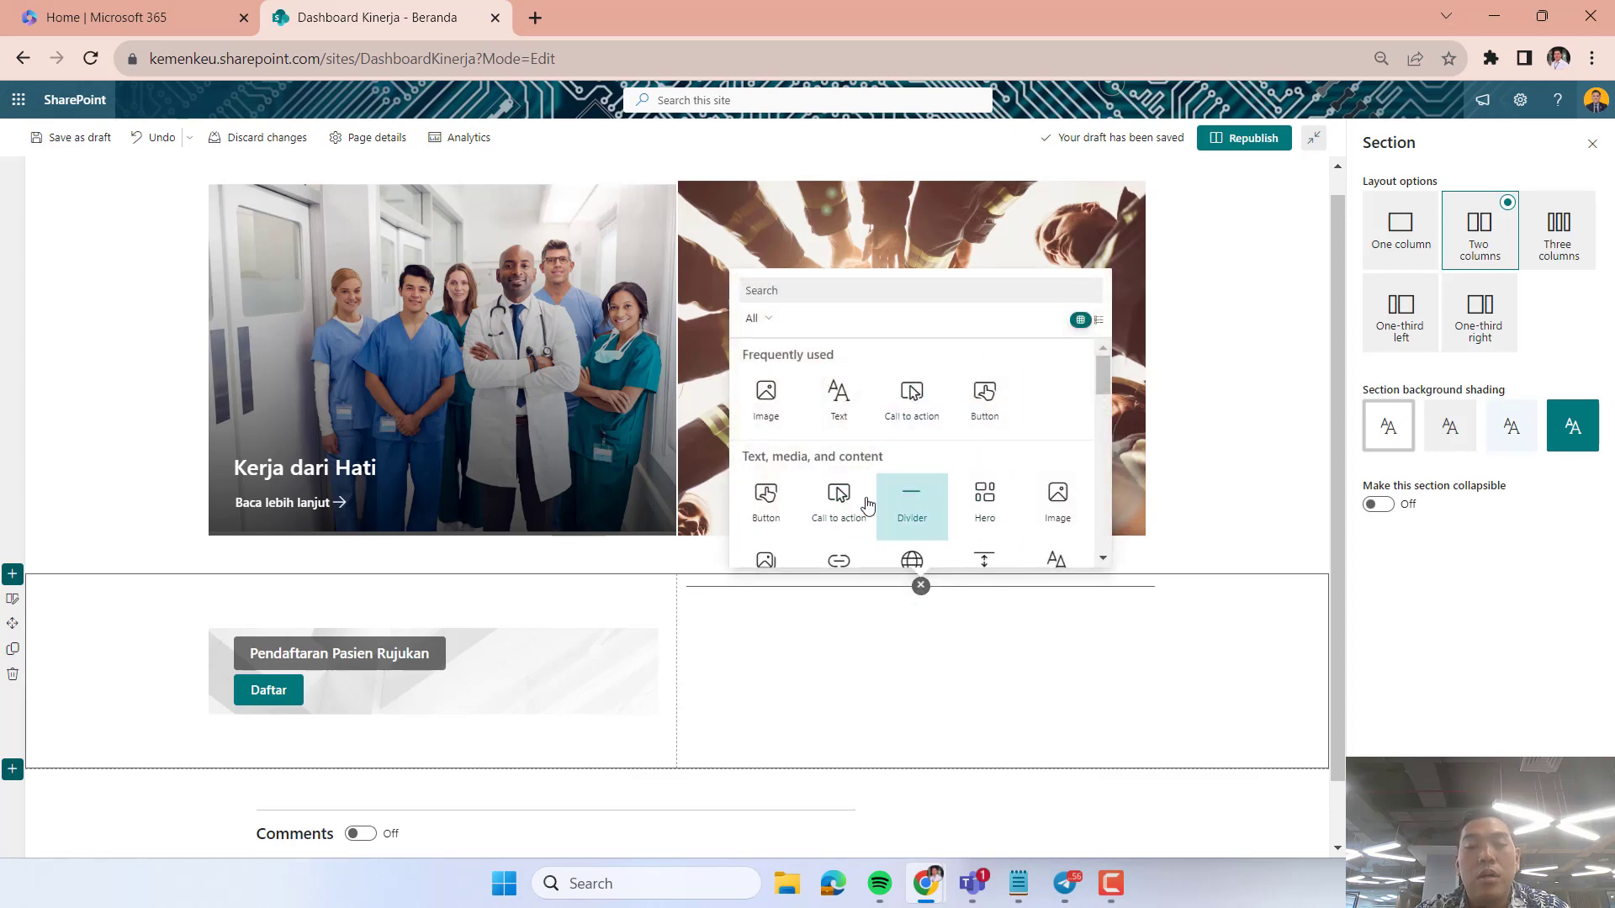
scroll(772, 504, down, 2)
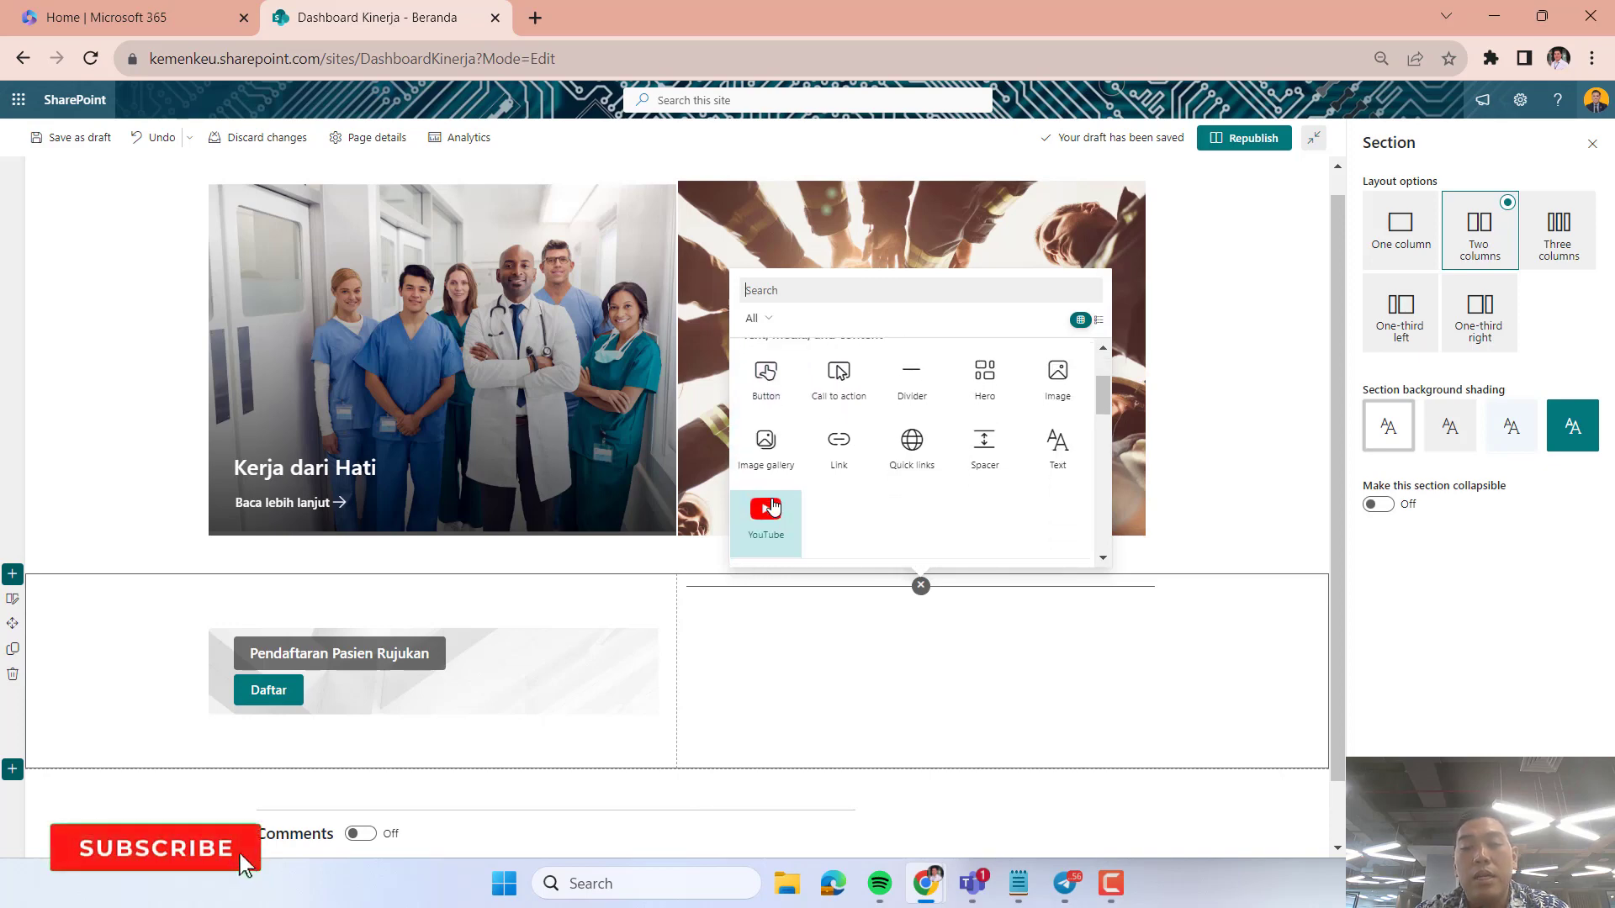
scroll(772, 504, down, 5)
scroll(767, 505, down, 2)
scroll(761, 501, up, 10)
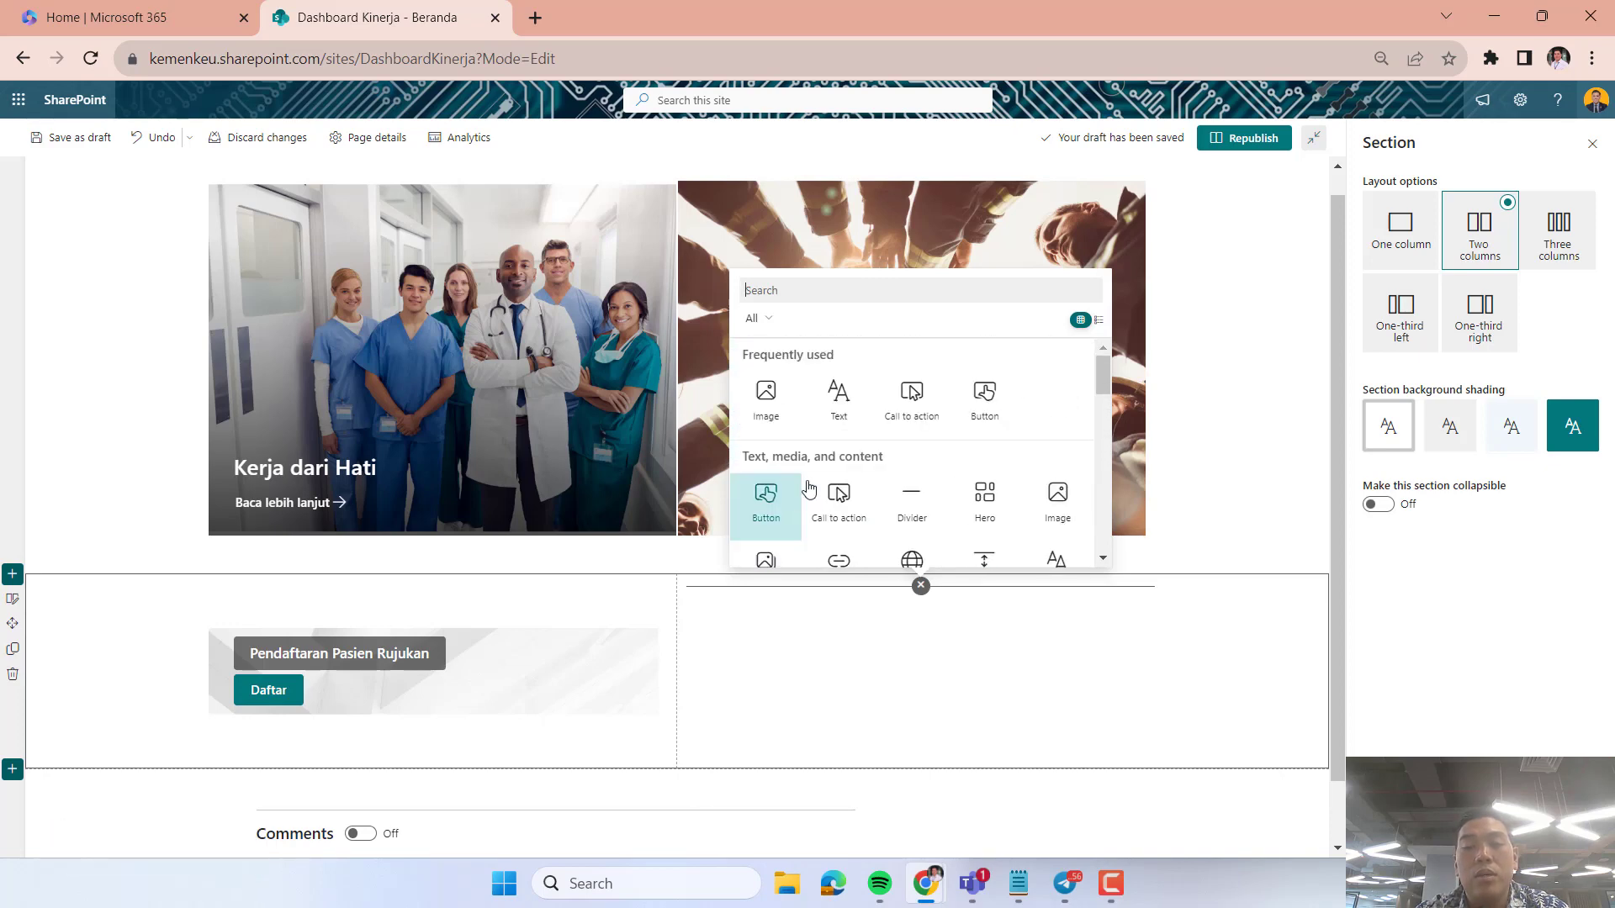
click(762, 505)
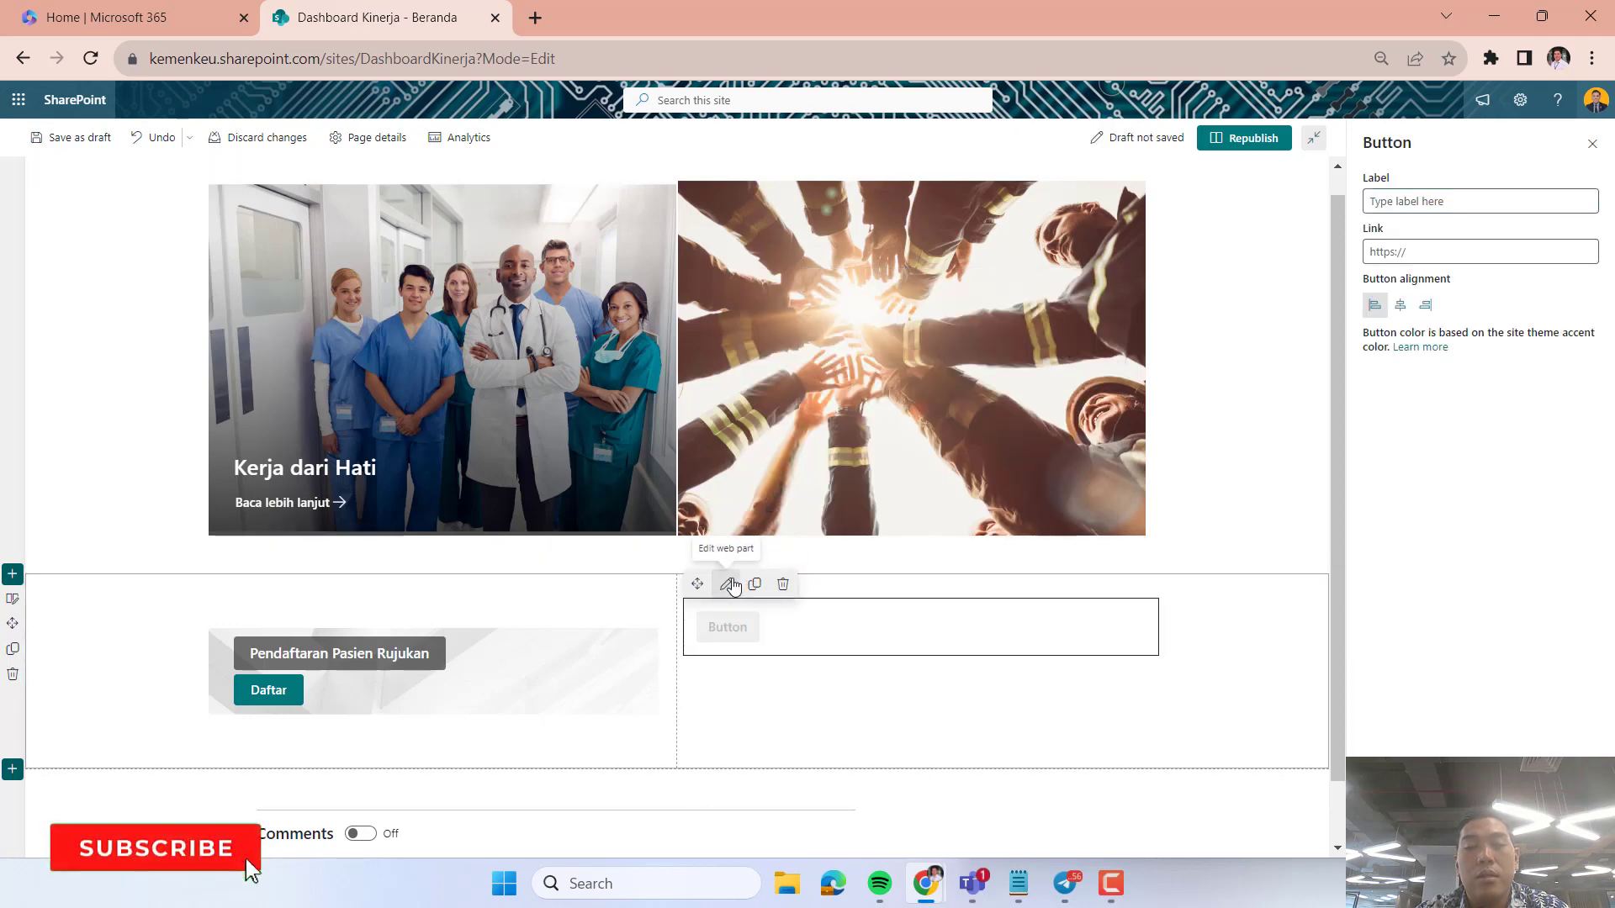
Check the focal point control of the "Pendaftaran Pasien Rujukan" call to action without changing it.
click(771, 696)
click(802, 653)
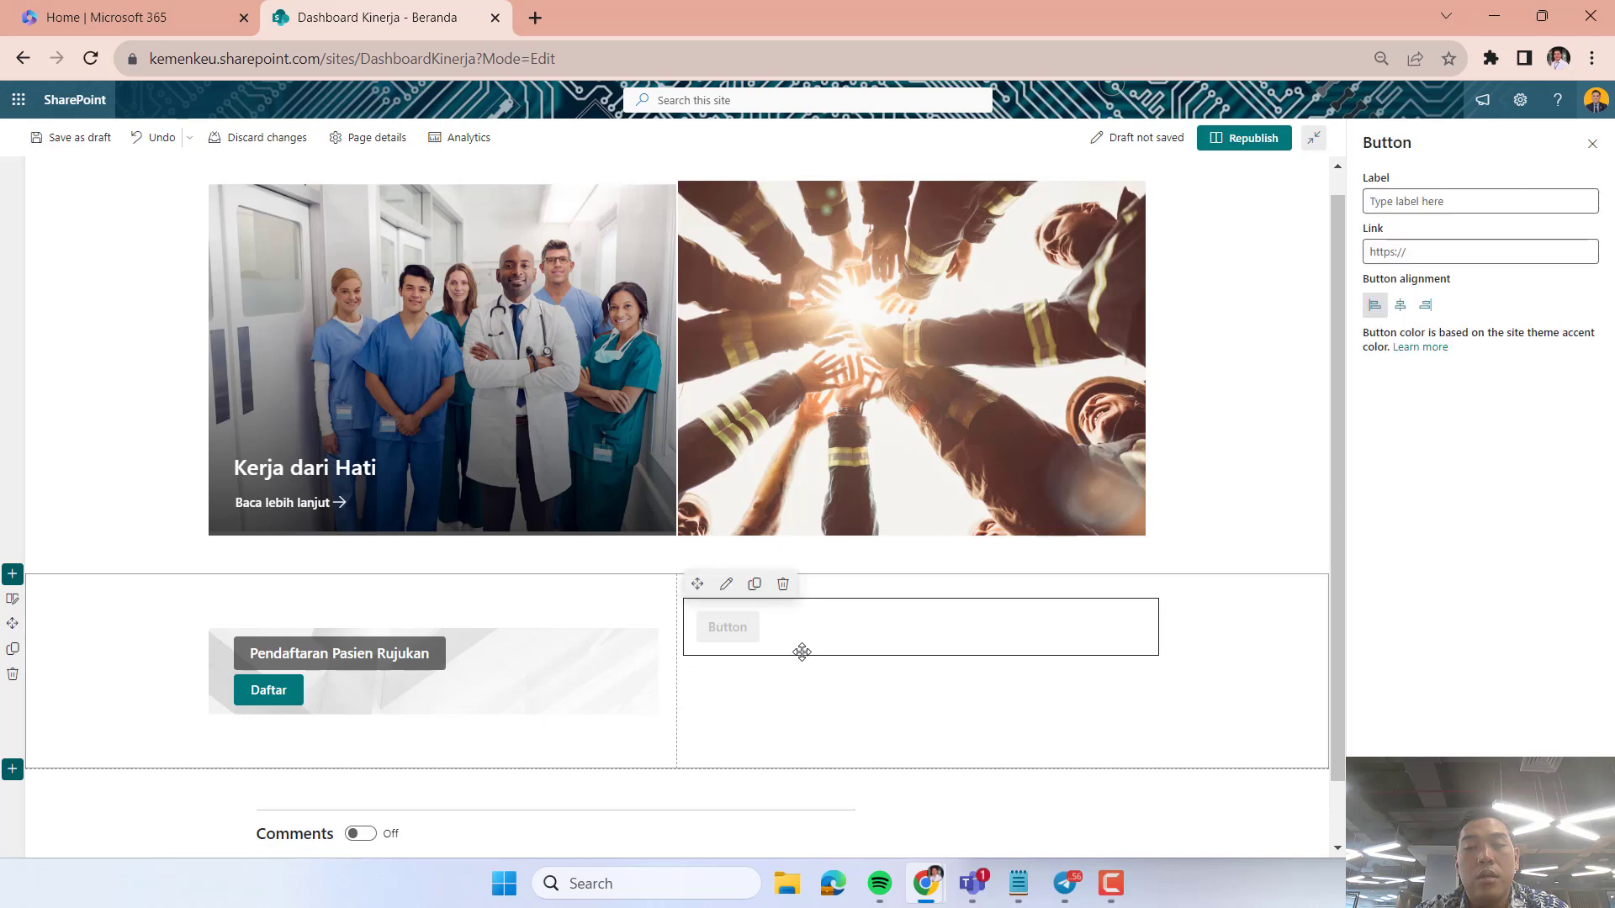
click(628, 641)
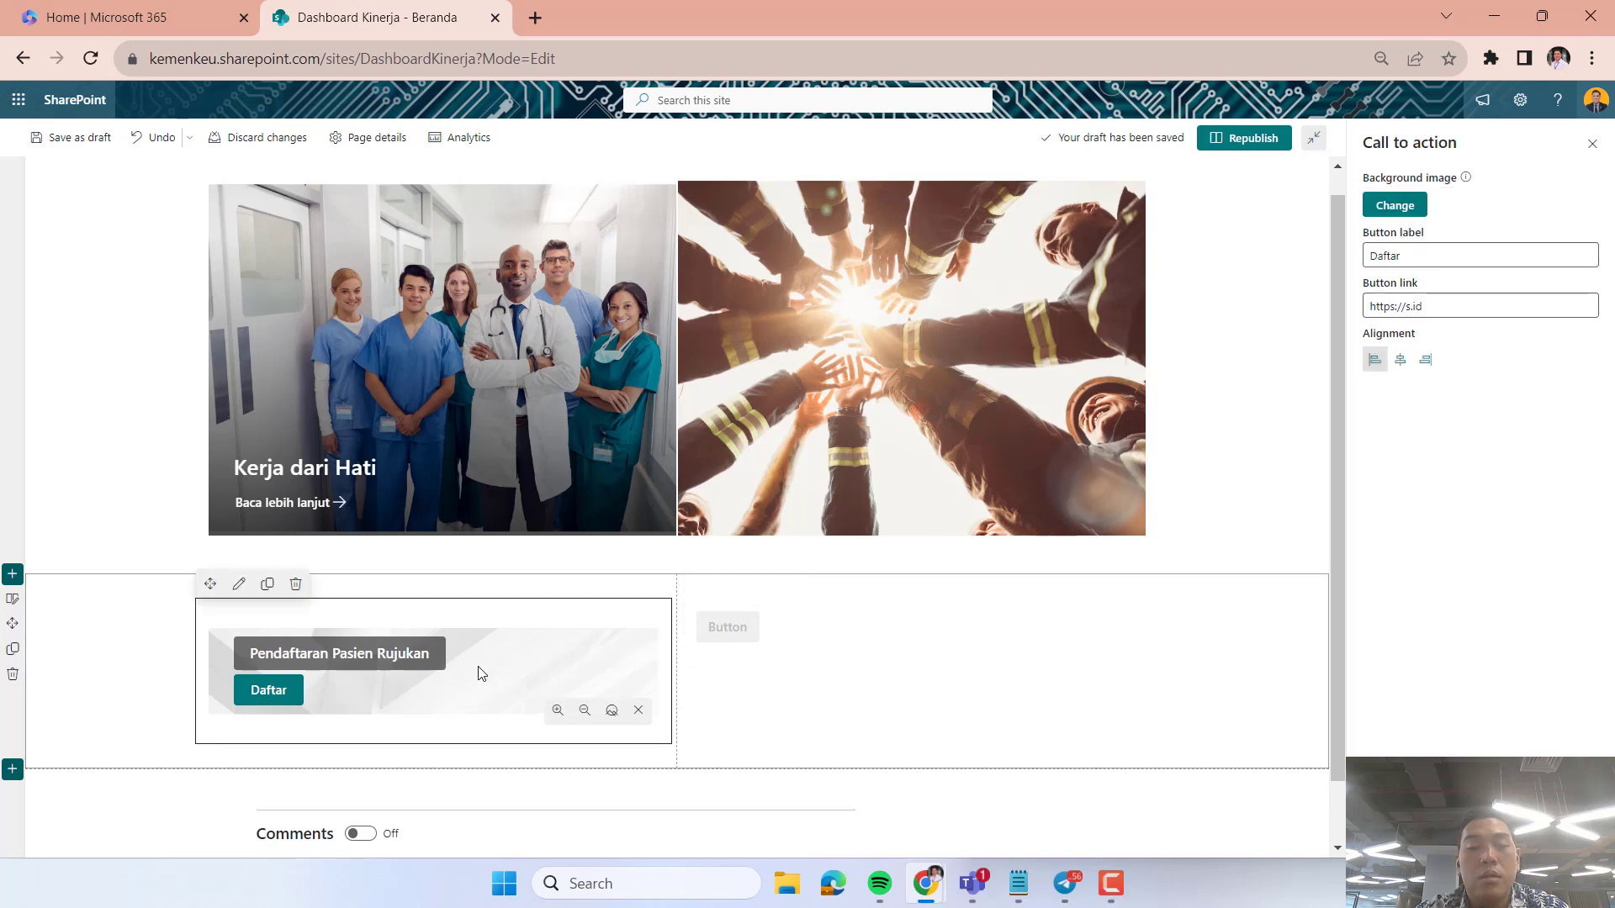
click(609, 715)
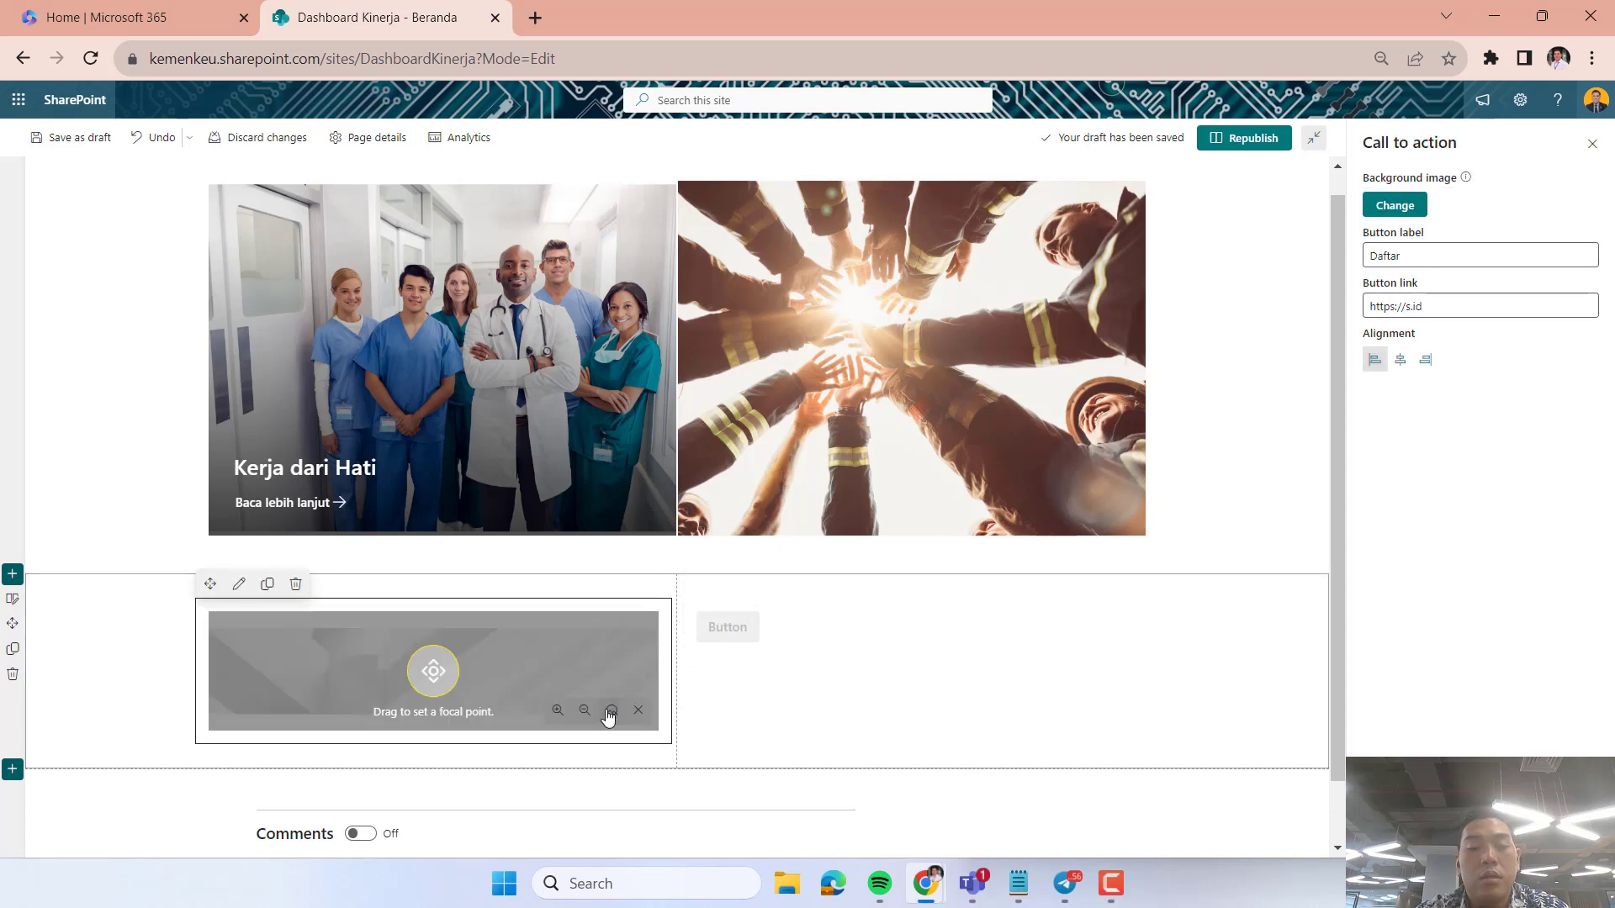
click(509, 681)
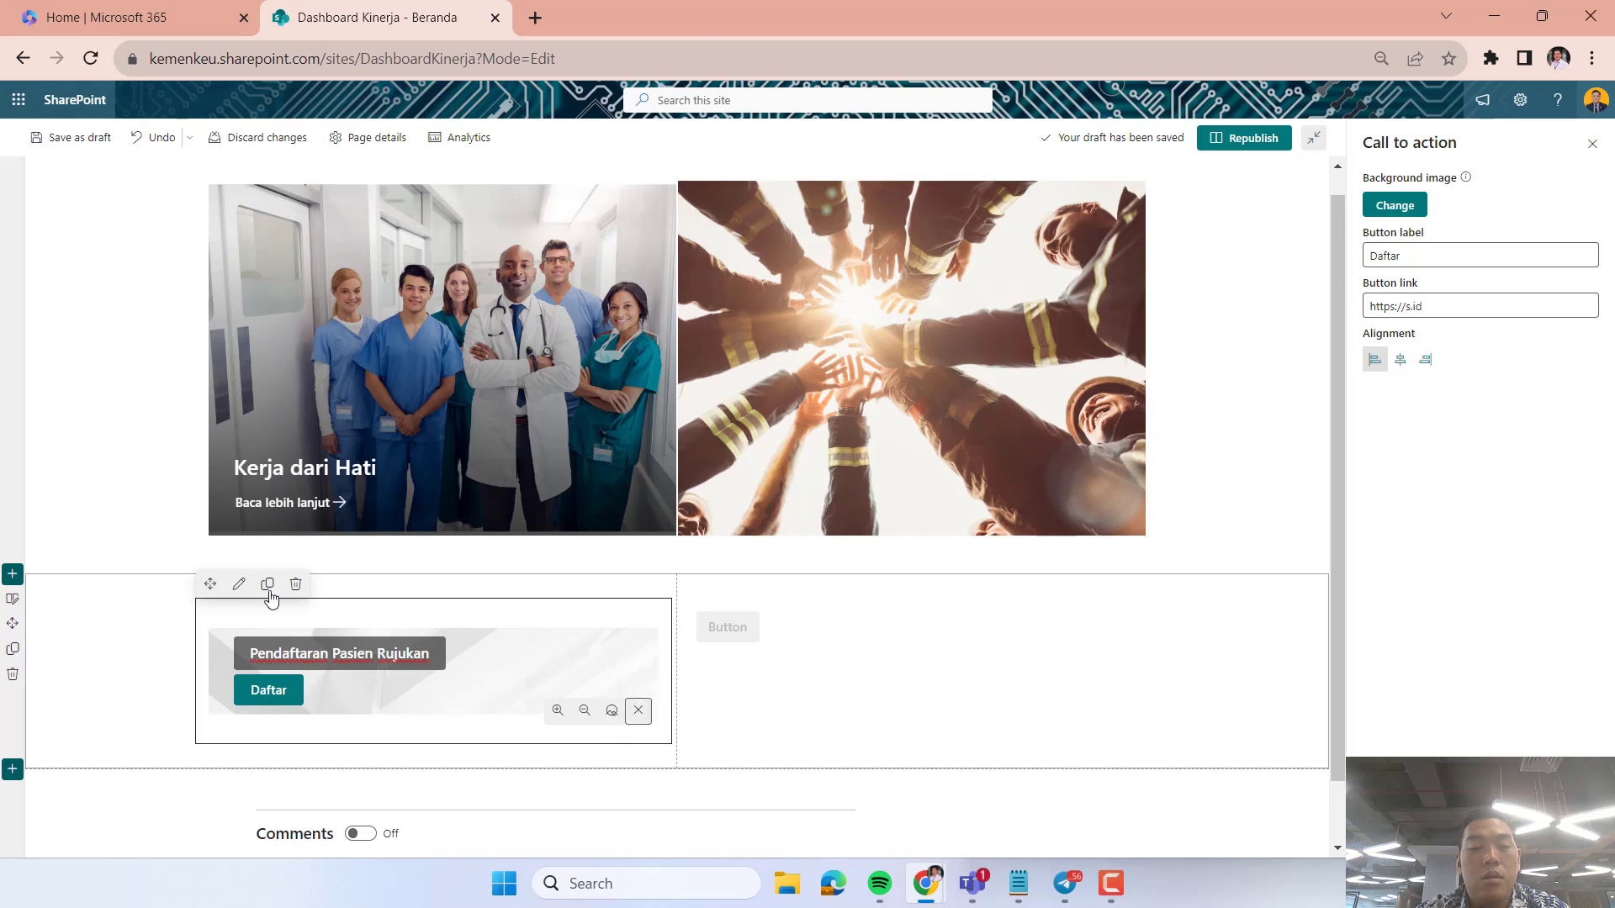
Delete the empty Button web part from the section's second column.
click(845, 694)
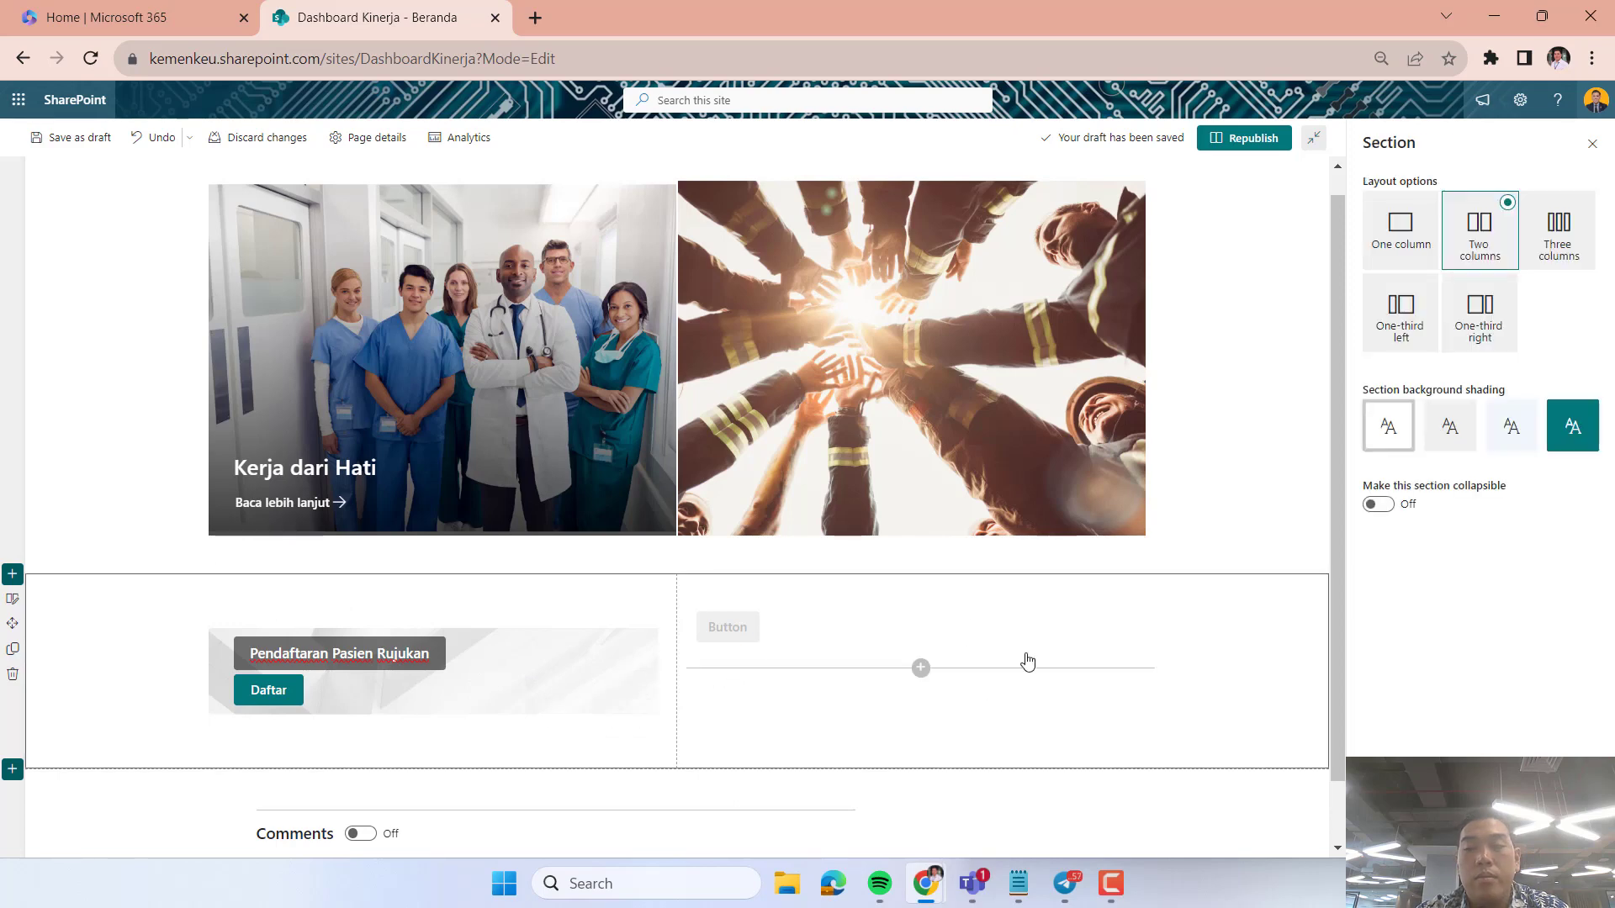
click(857, 636)
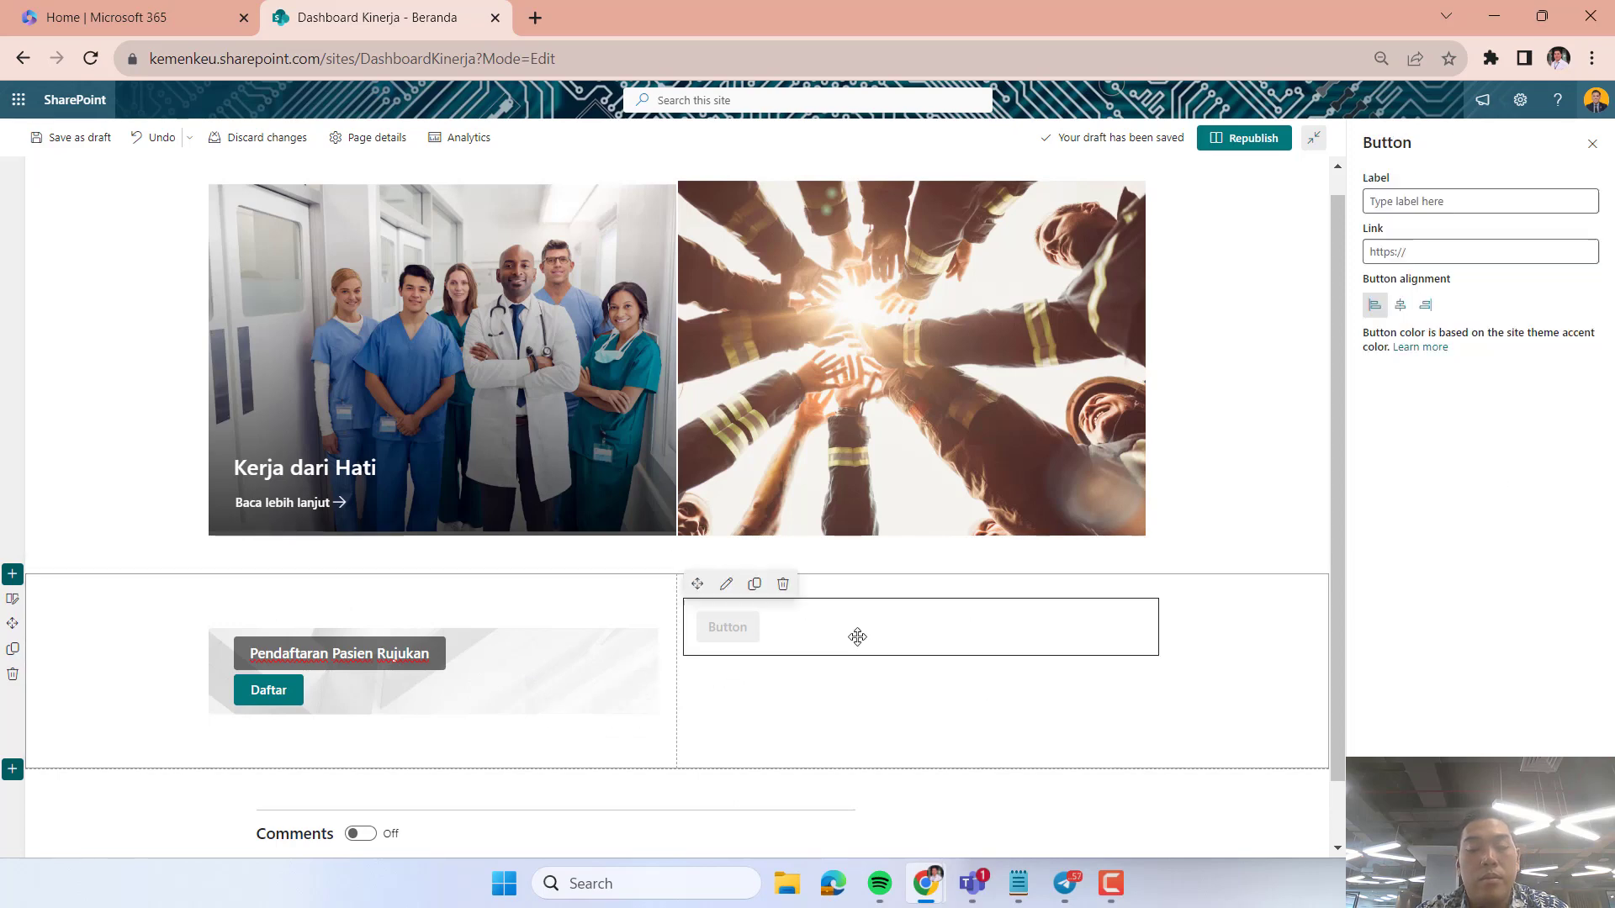
click(784, 585)
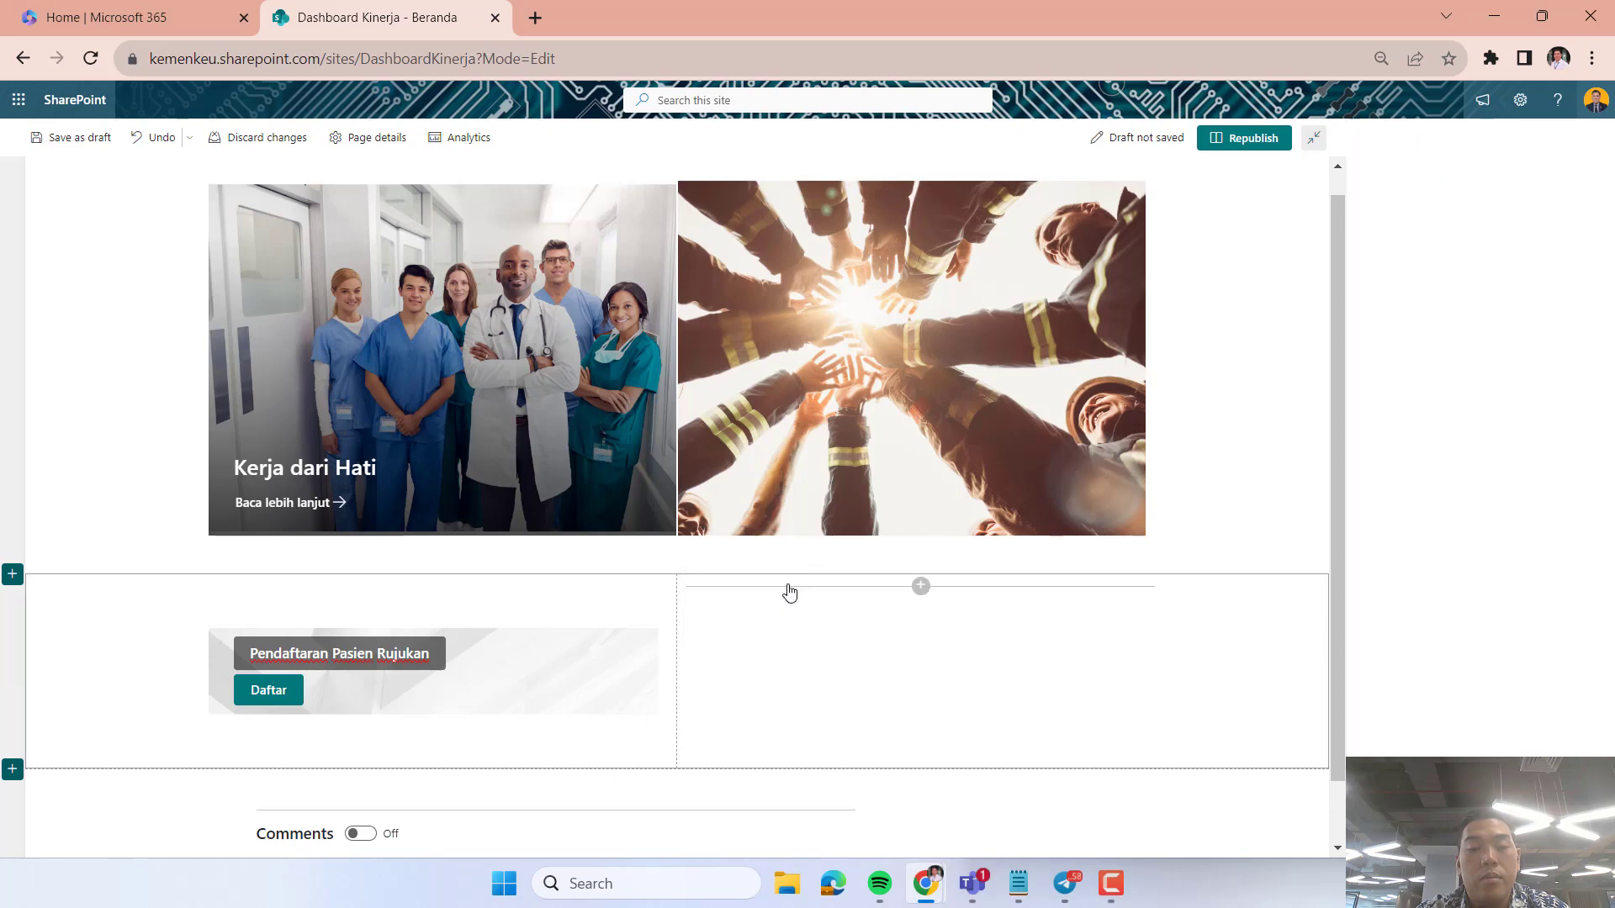
Set the background of the "Pendaftaran Pasien Rujukan" call to action to the stock image of yellow and green gourds on dark wood.
click(494, 696)
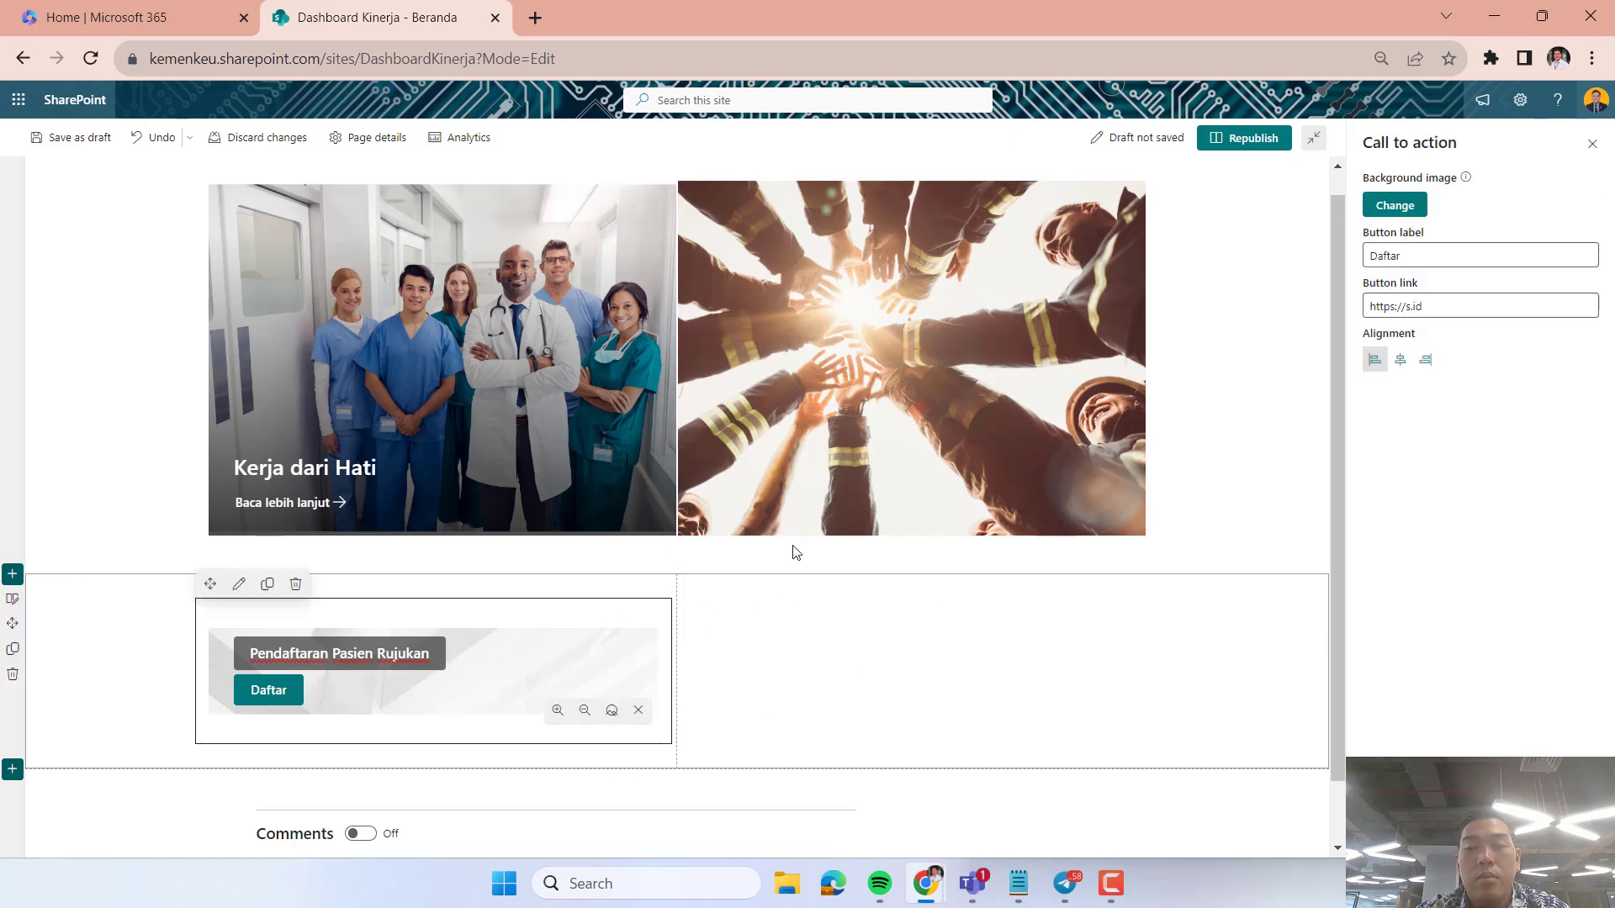
click(1413, 207)
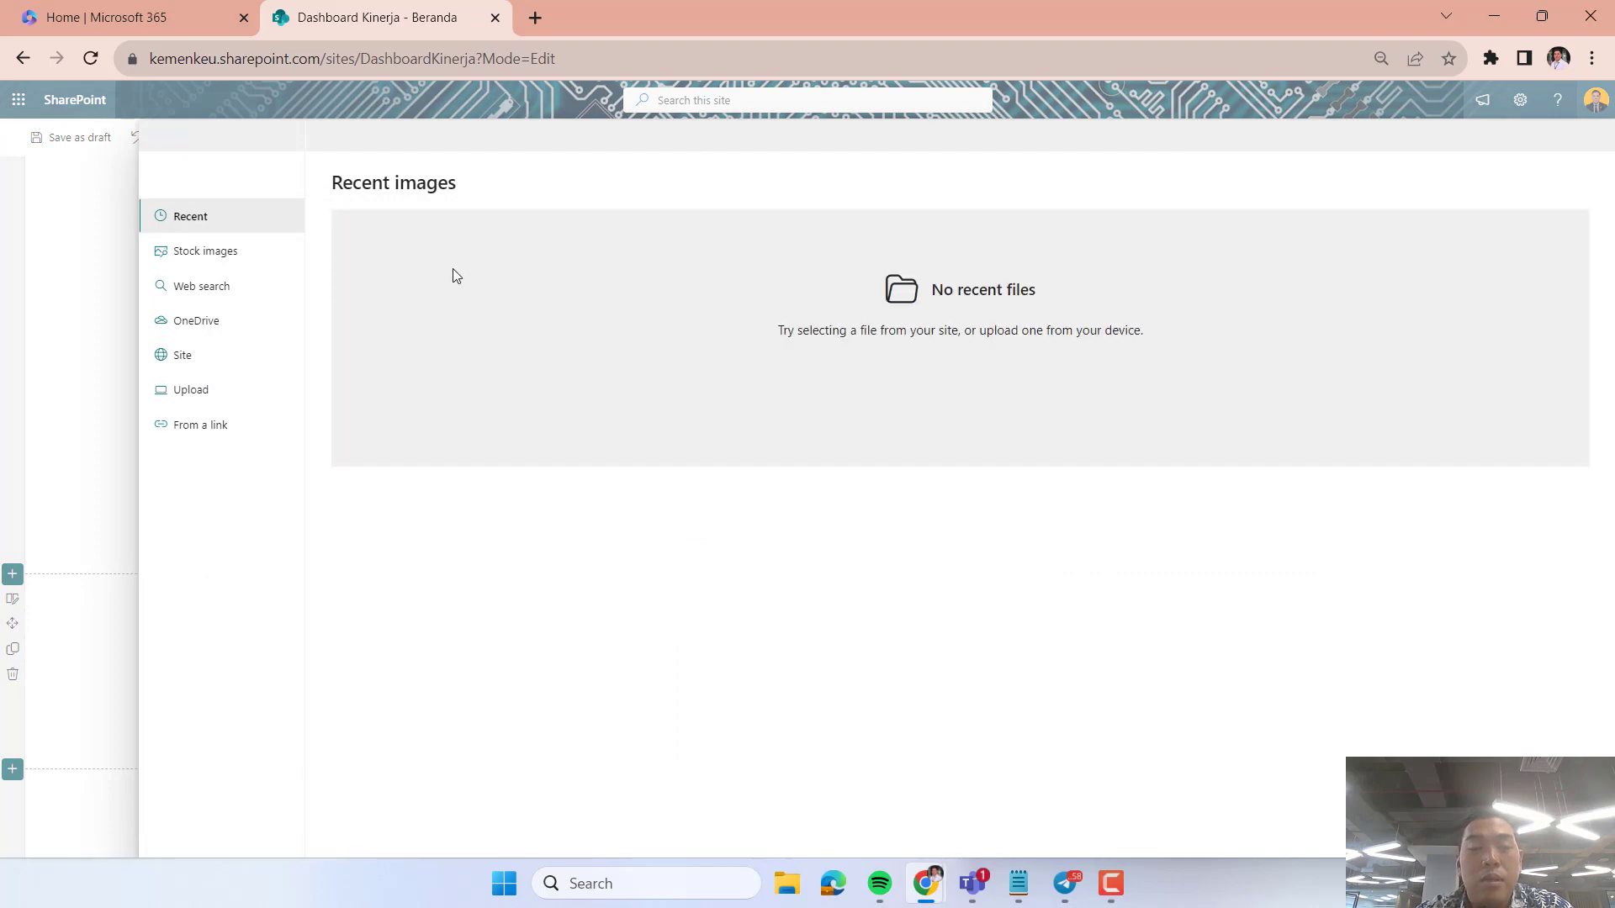
click(259, 259)
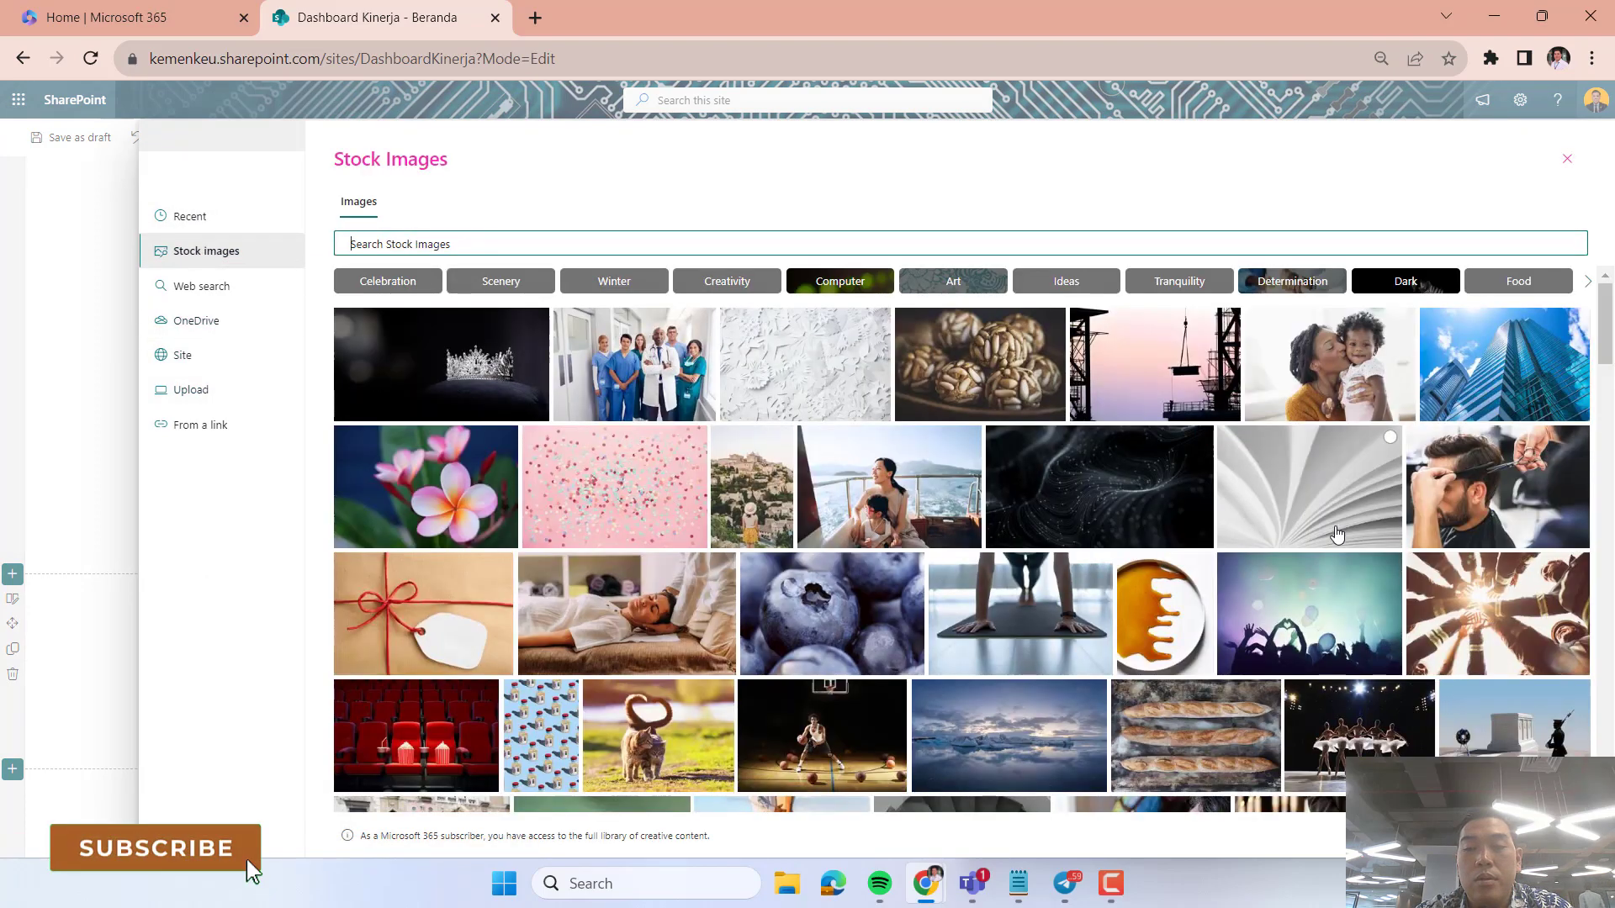
scroll(1365, 544, down, 2)
scroll(925, 679, down, 4)
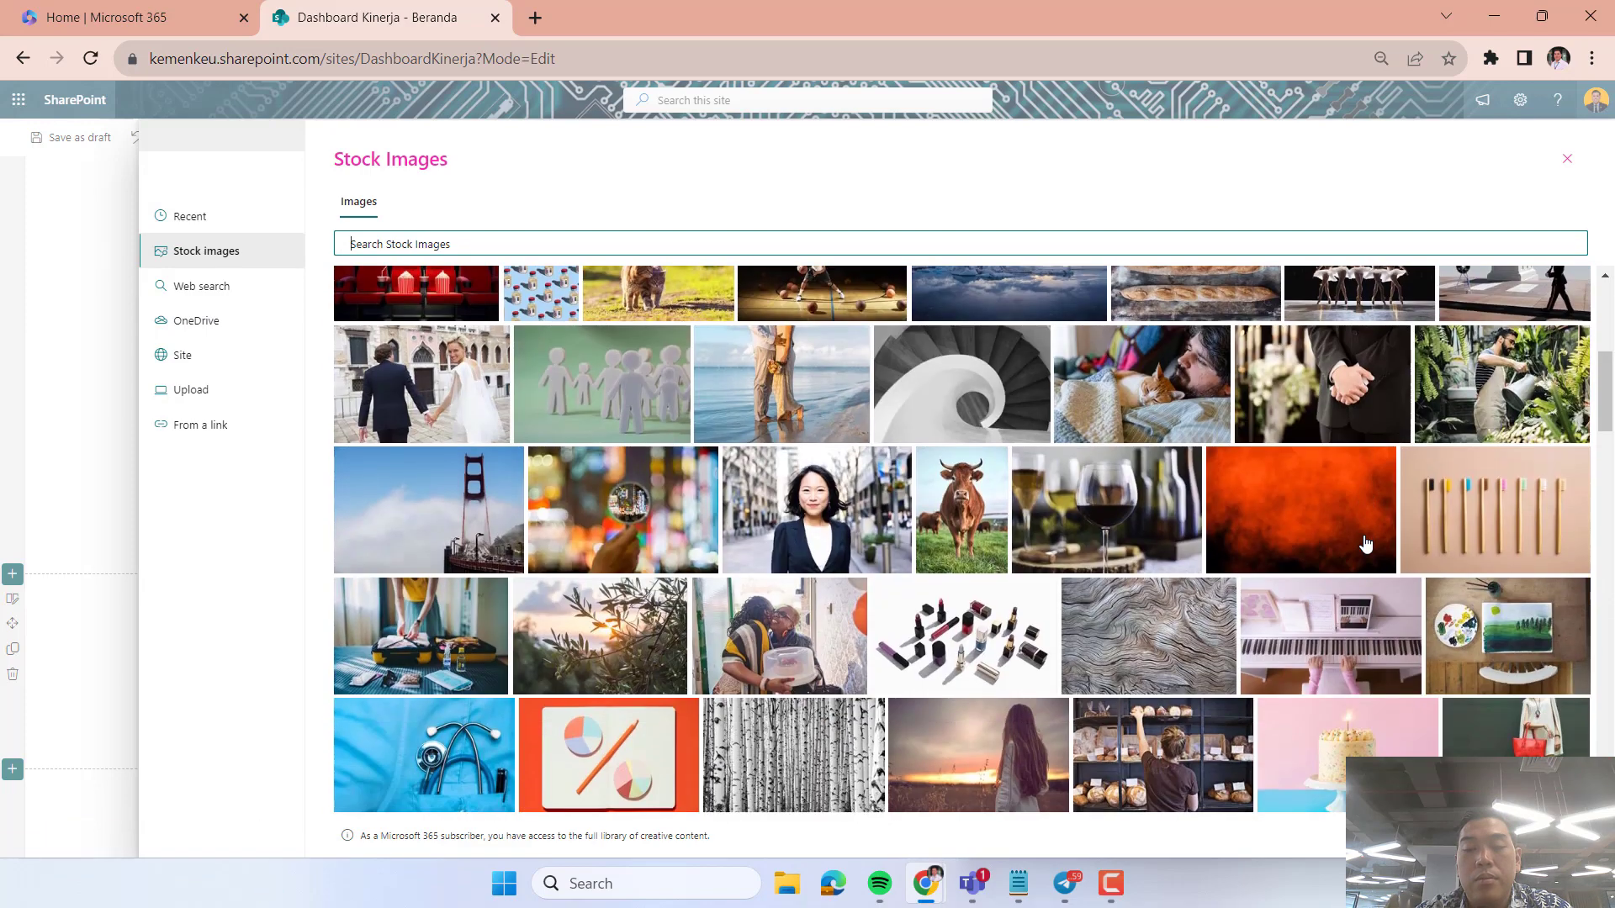
scroll(926, 680, down, 4)
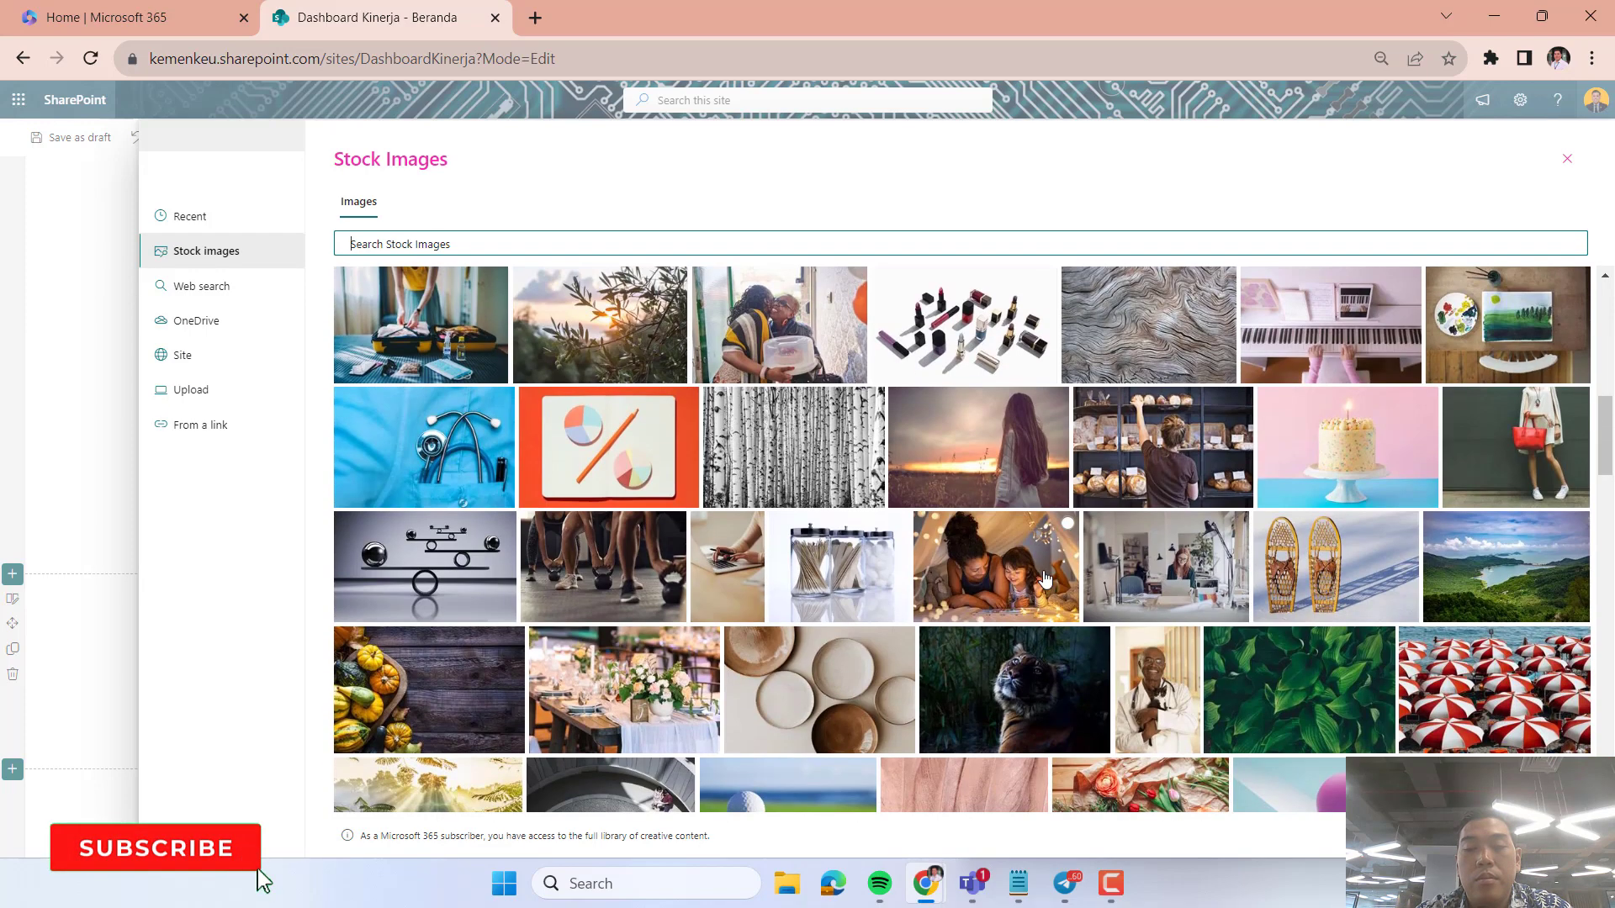
click(467, 667)
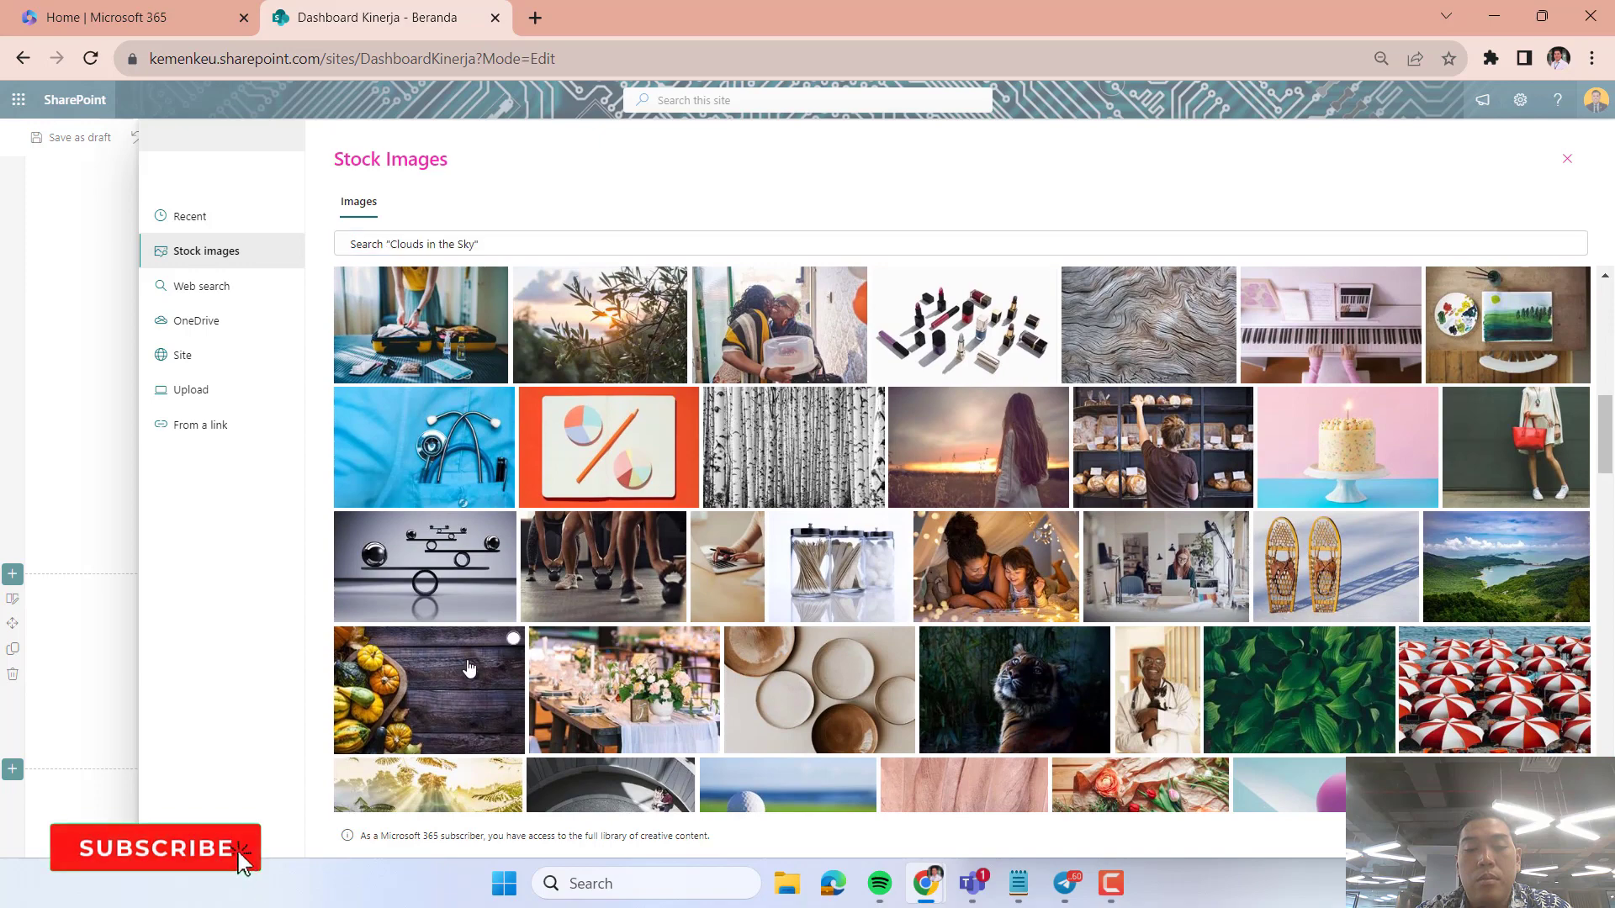
click(1478, 835)
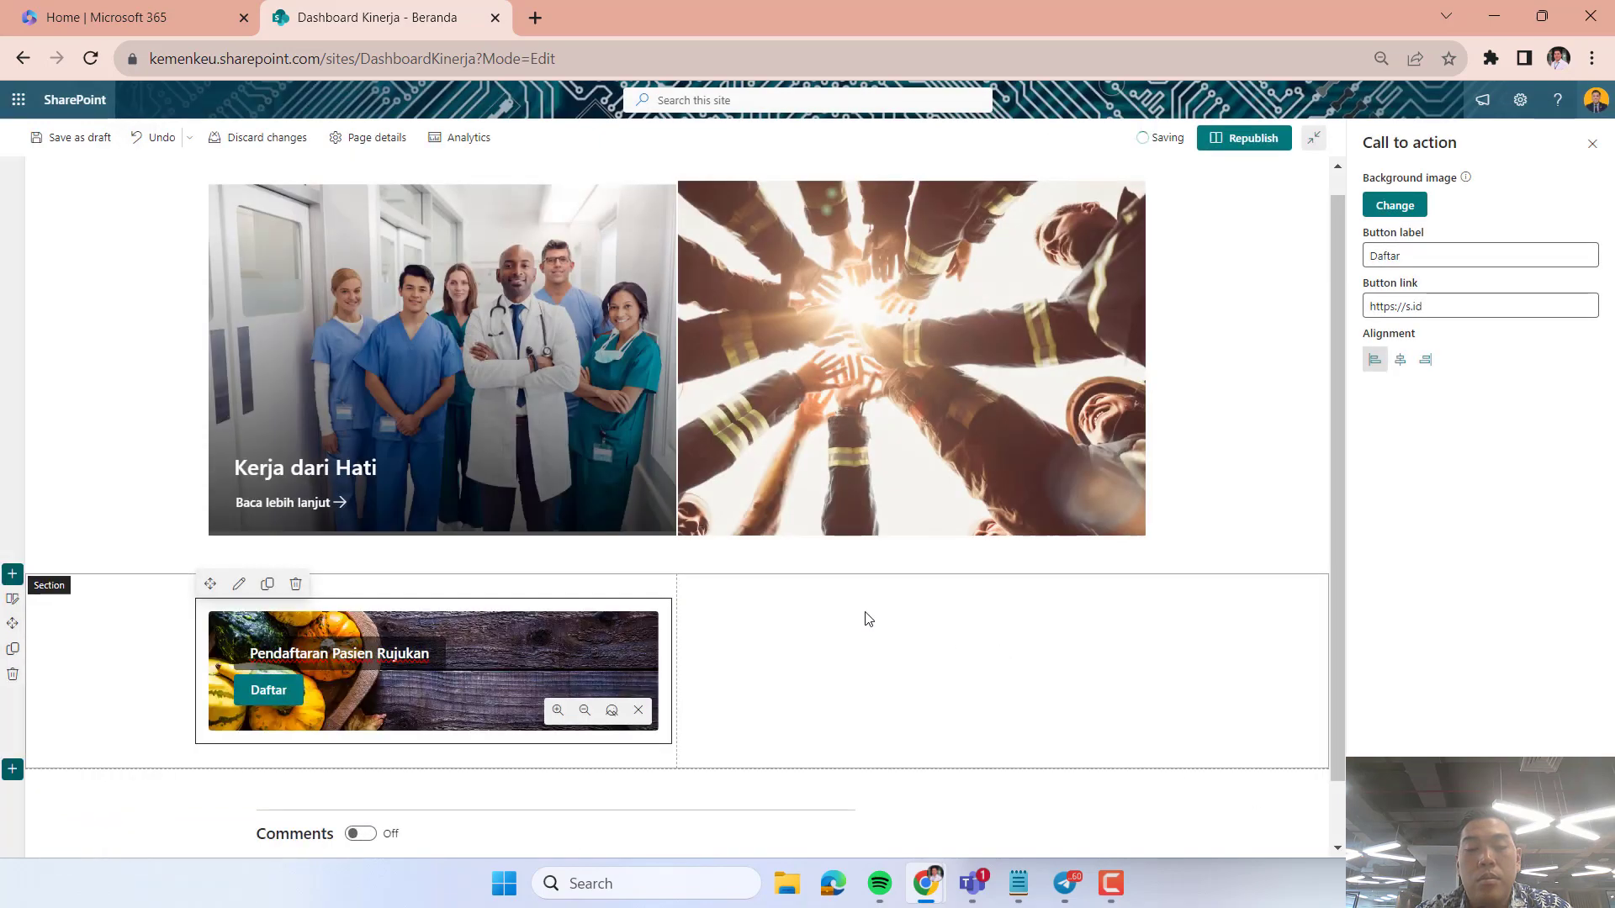
Add a Call to action web part to the section's second column with the text "Pendaftaran Rawat Inap".
click(851, 672)
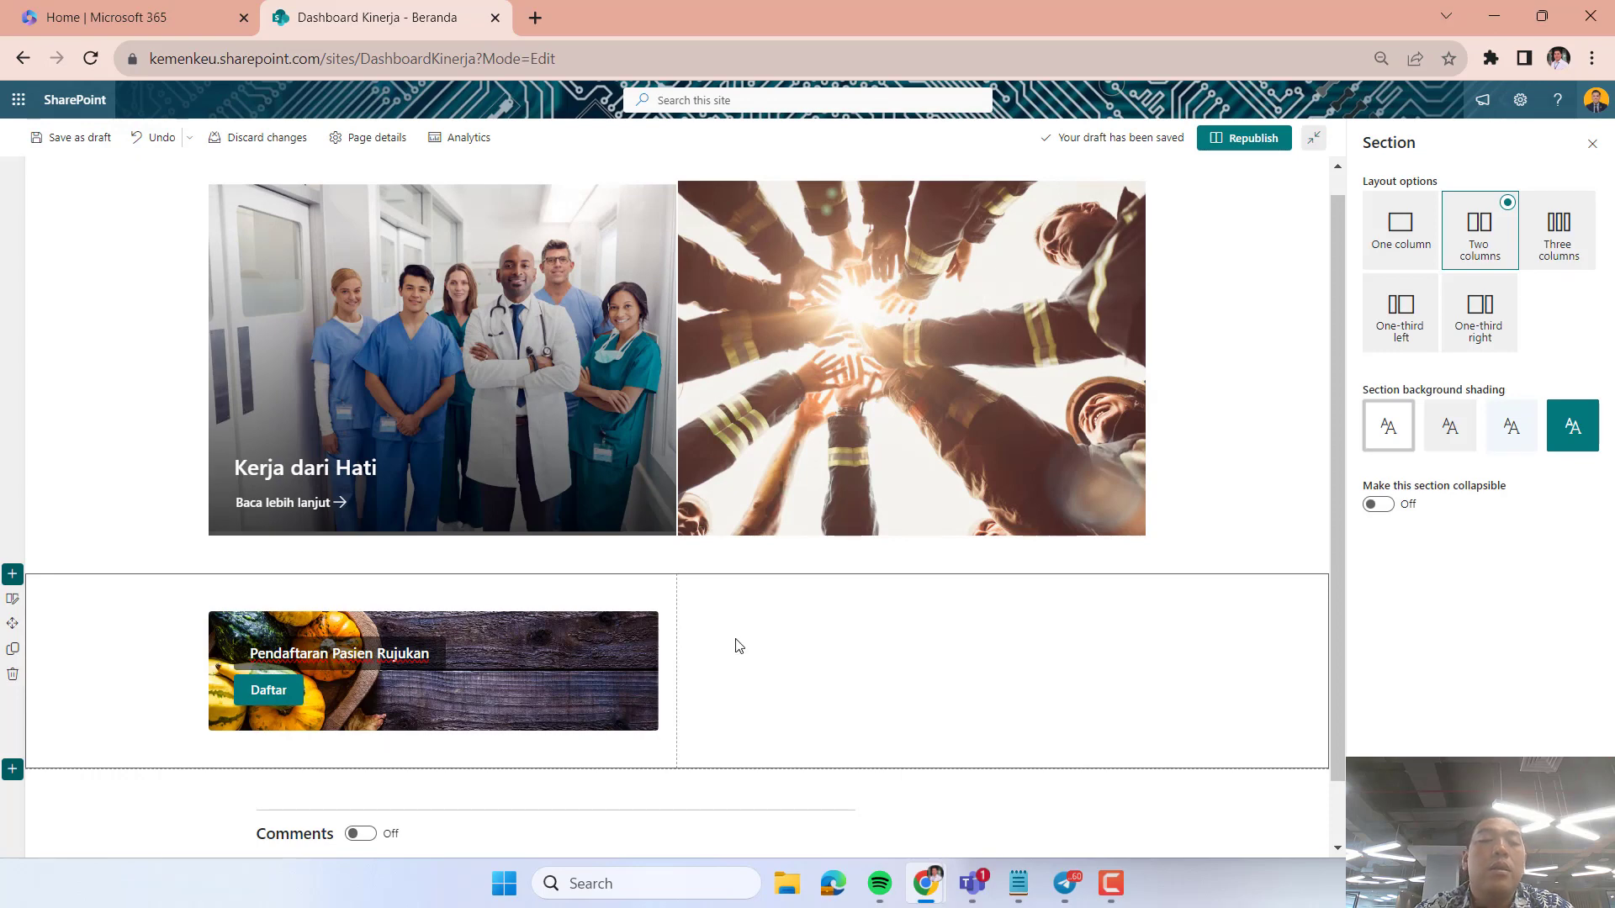
click(921, 587)
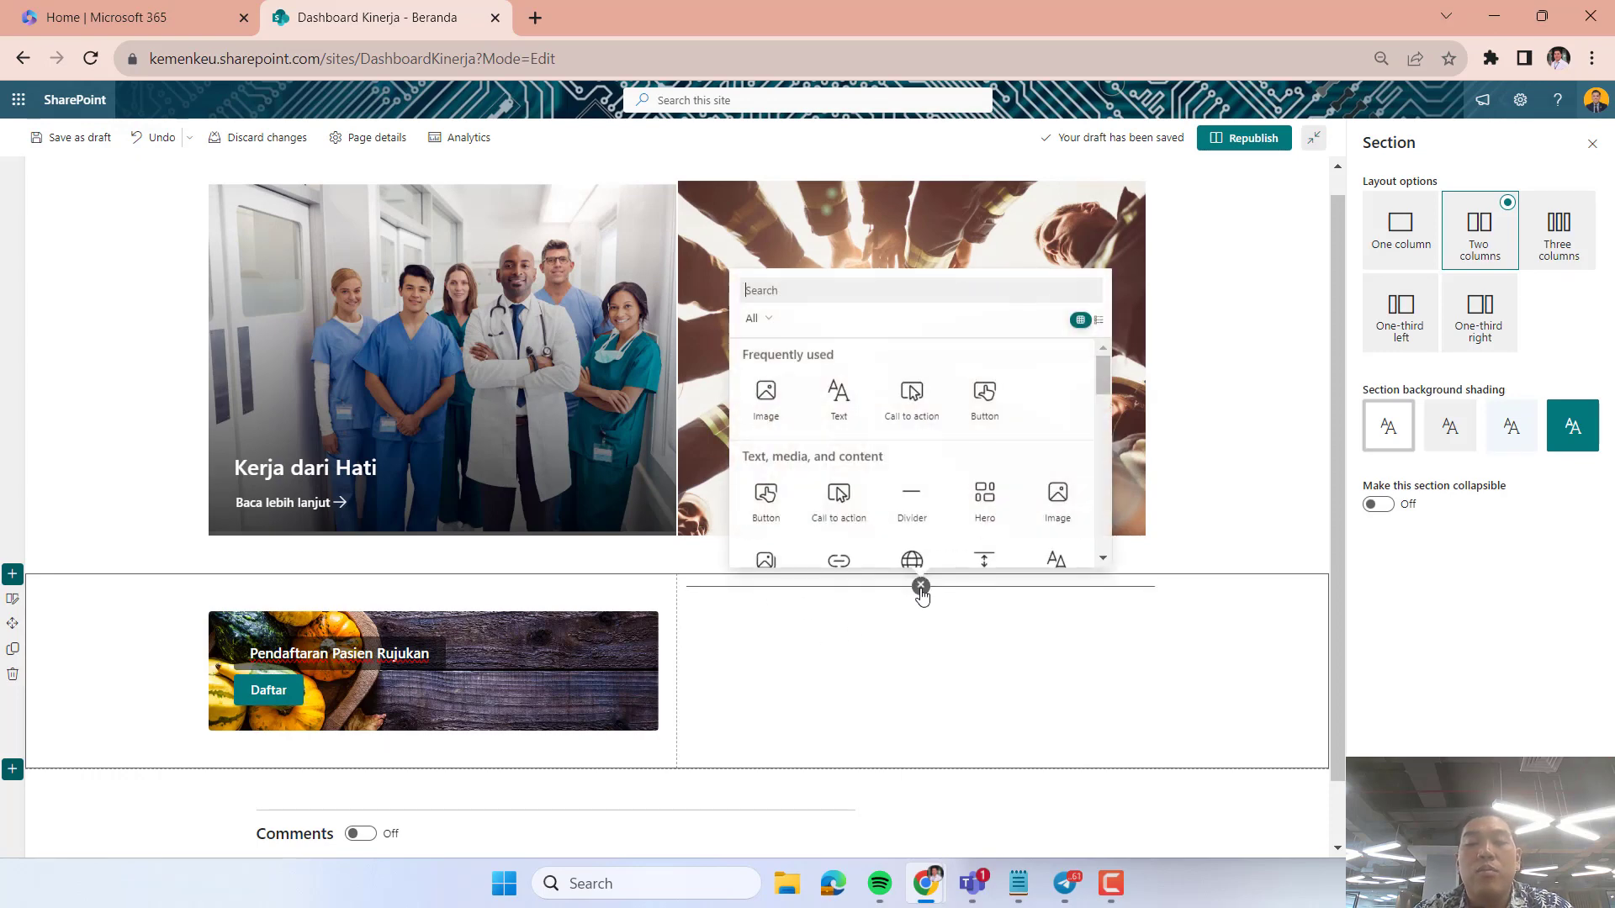
click(858, 505)
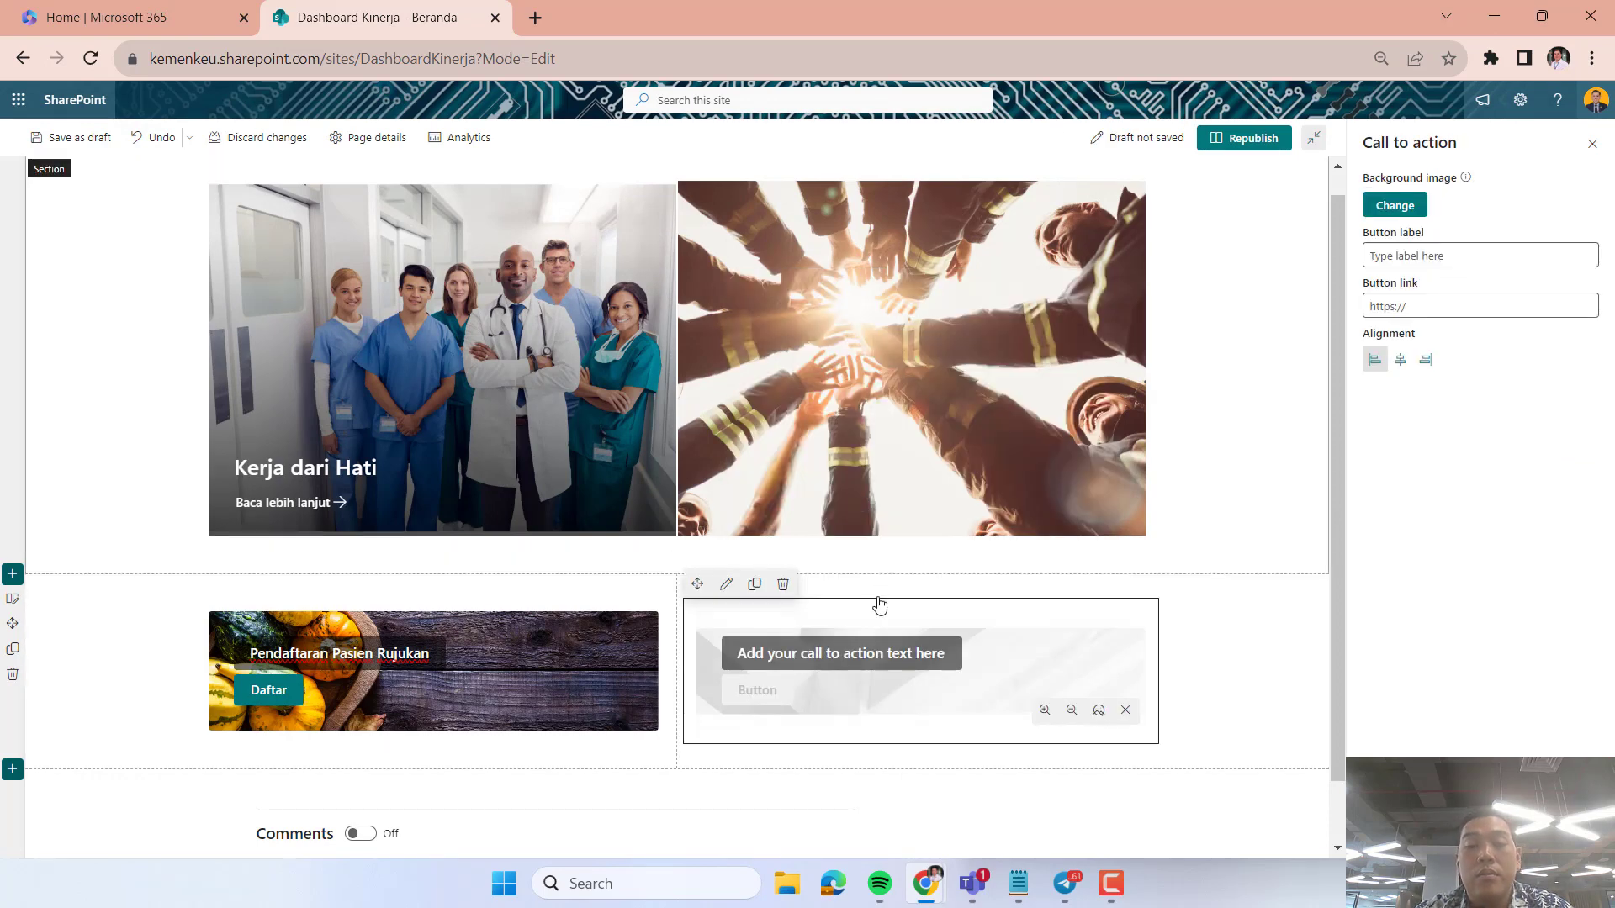
text(P)
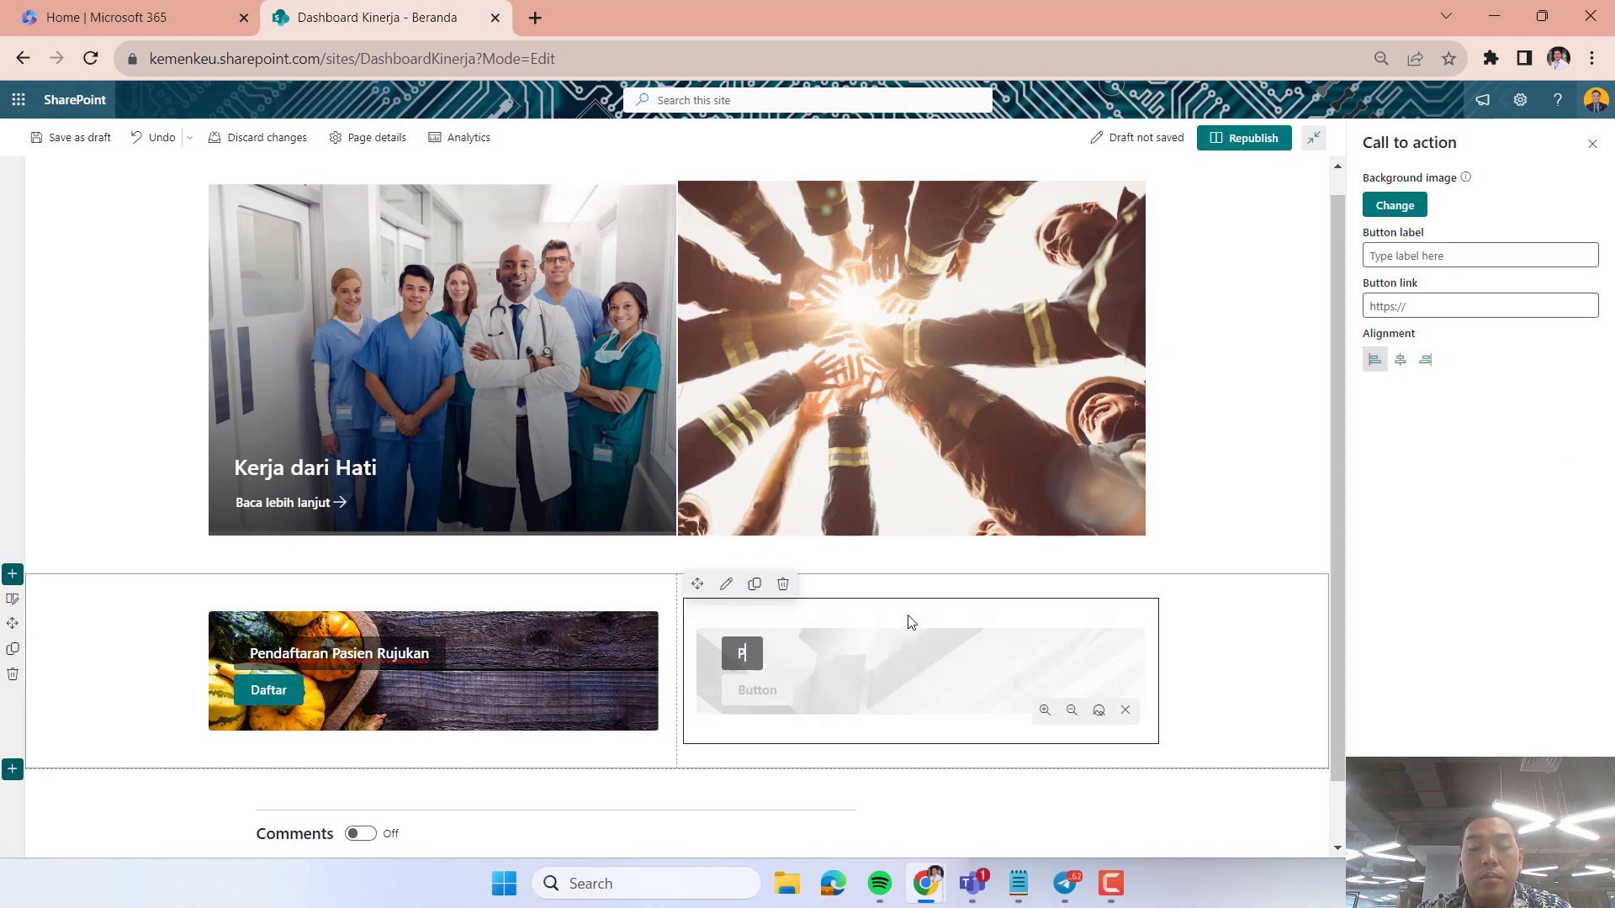
text(endaftaran )
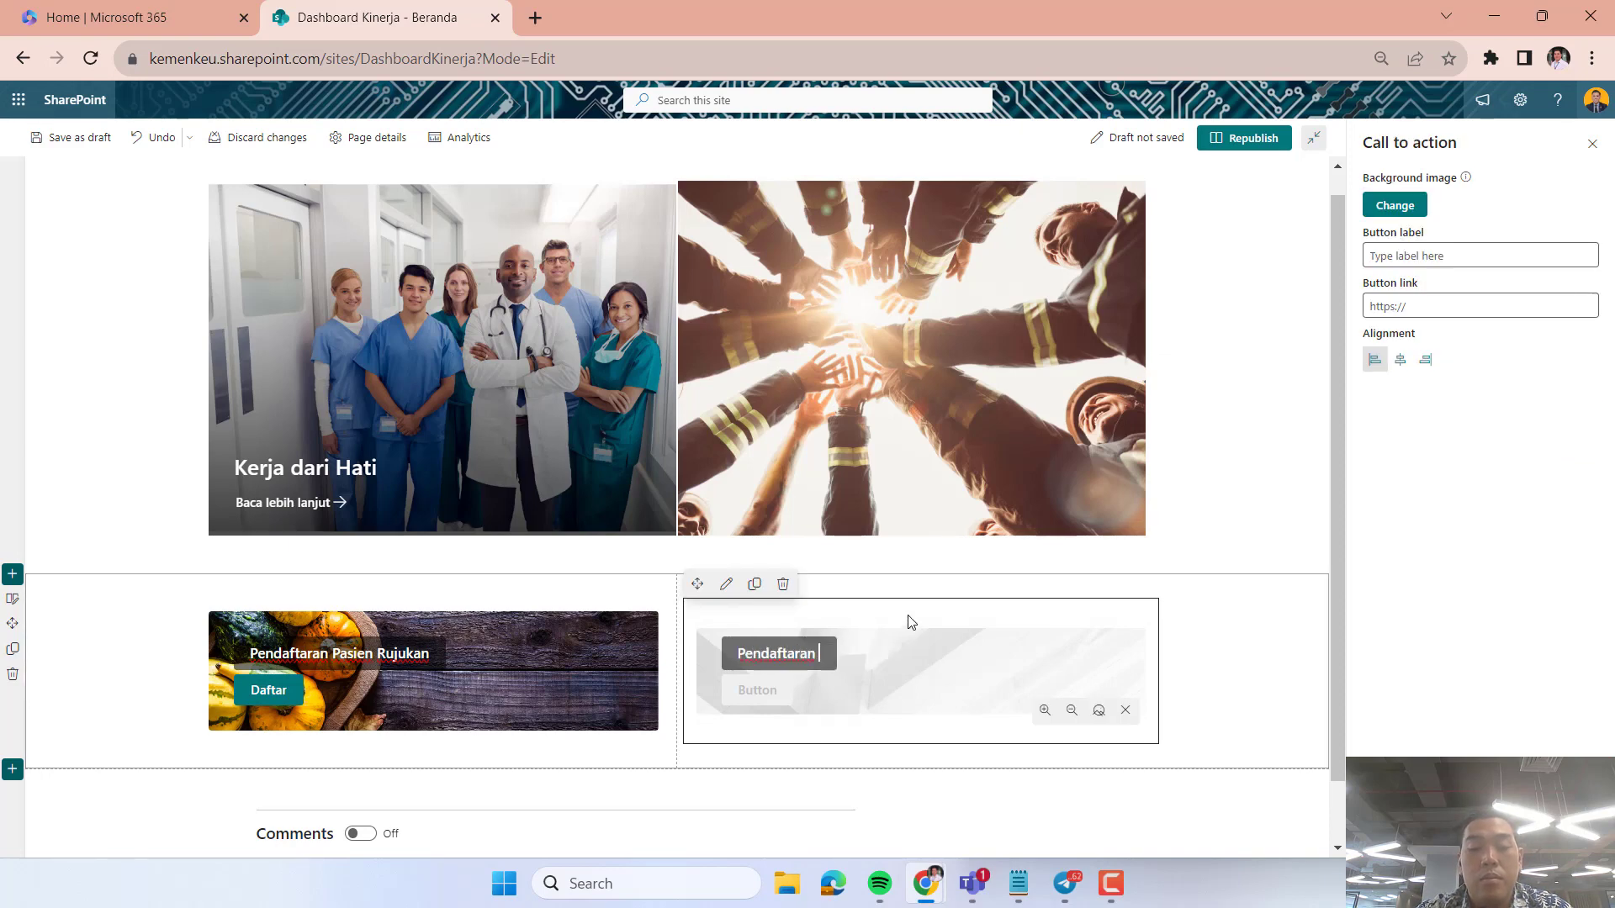
text(Rawat Inap)
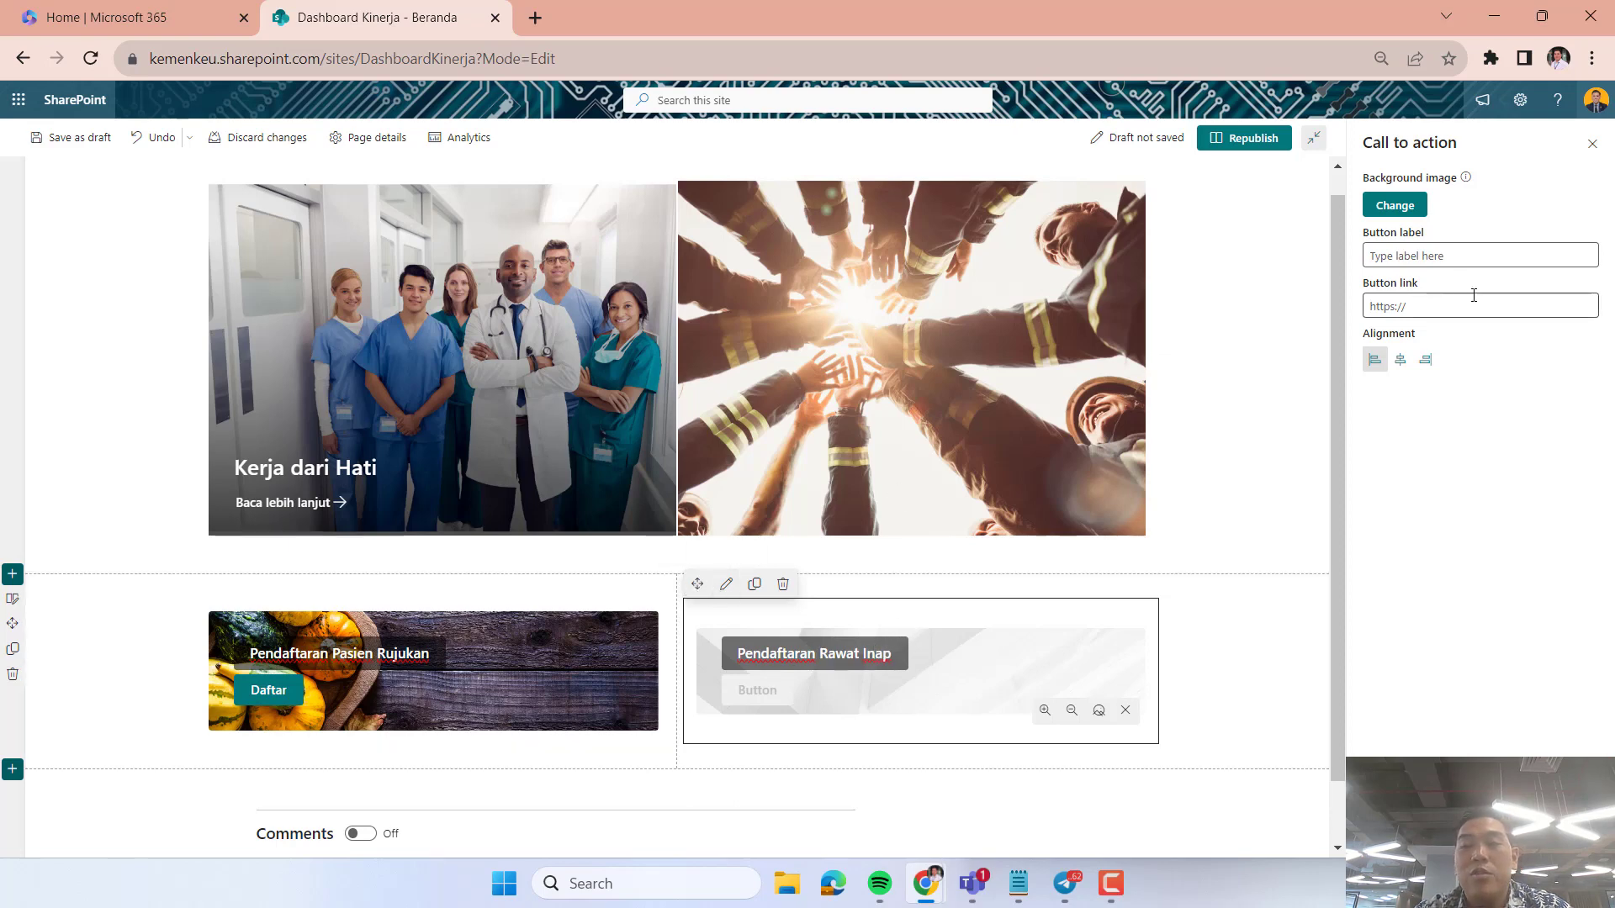
Set the background of the "Pendaftaran Rawat Inap" call to action to the stock image of a woman lying on a massage bed.
click(1404, 199)
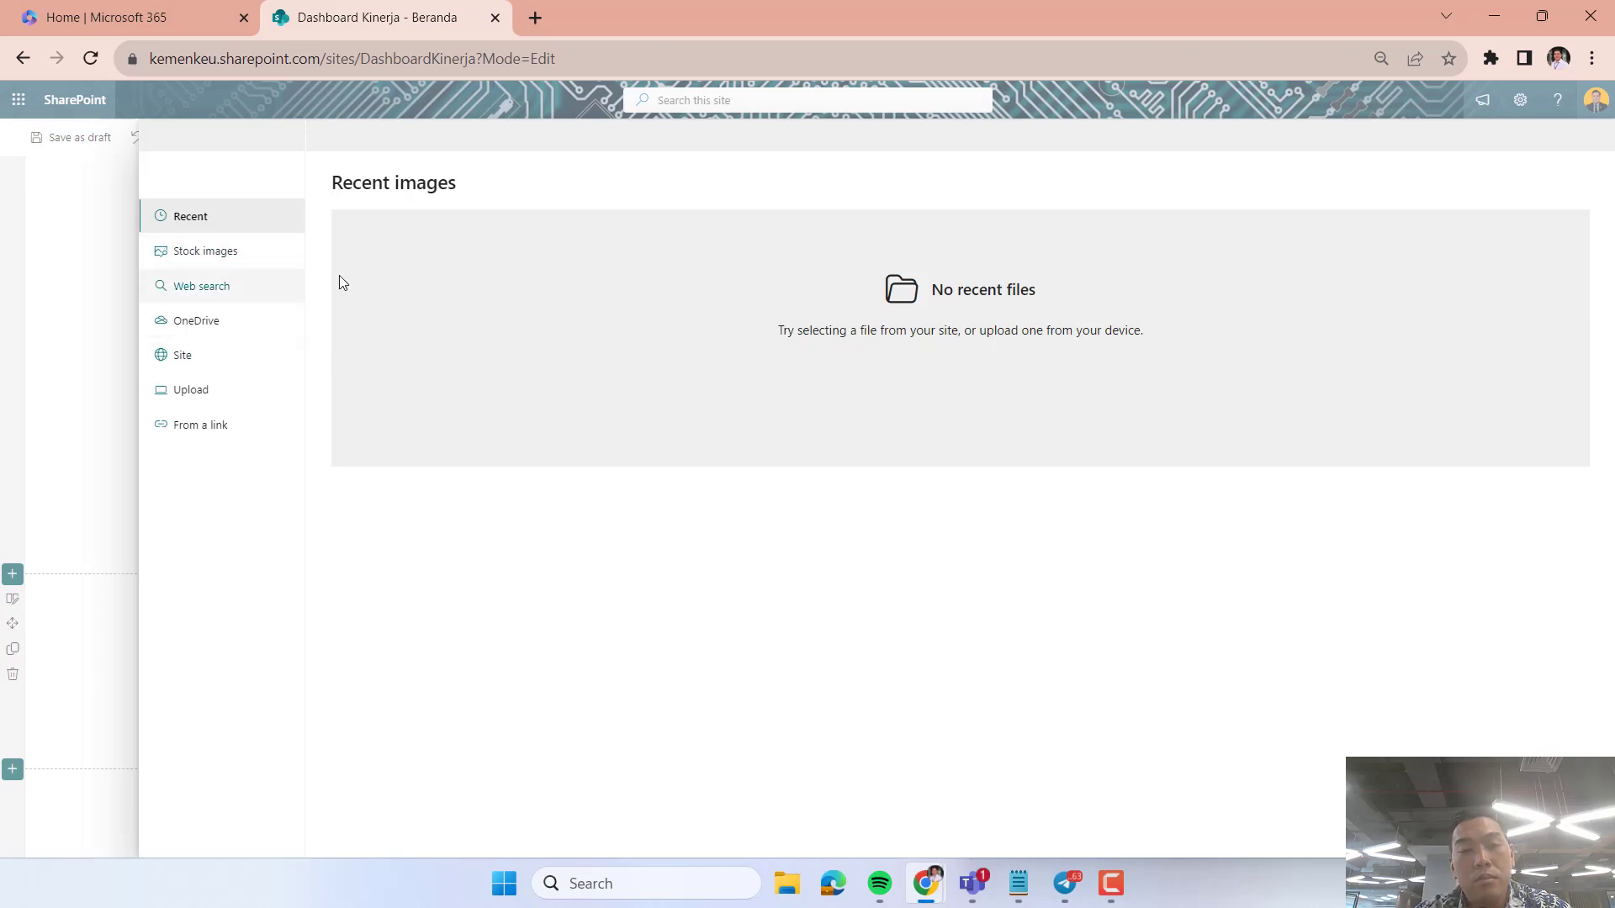
click(241, 256)
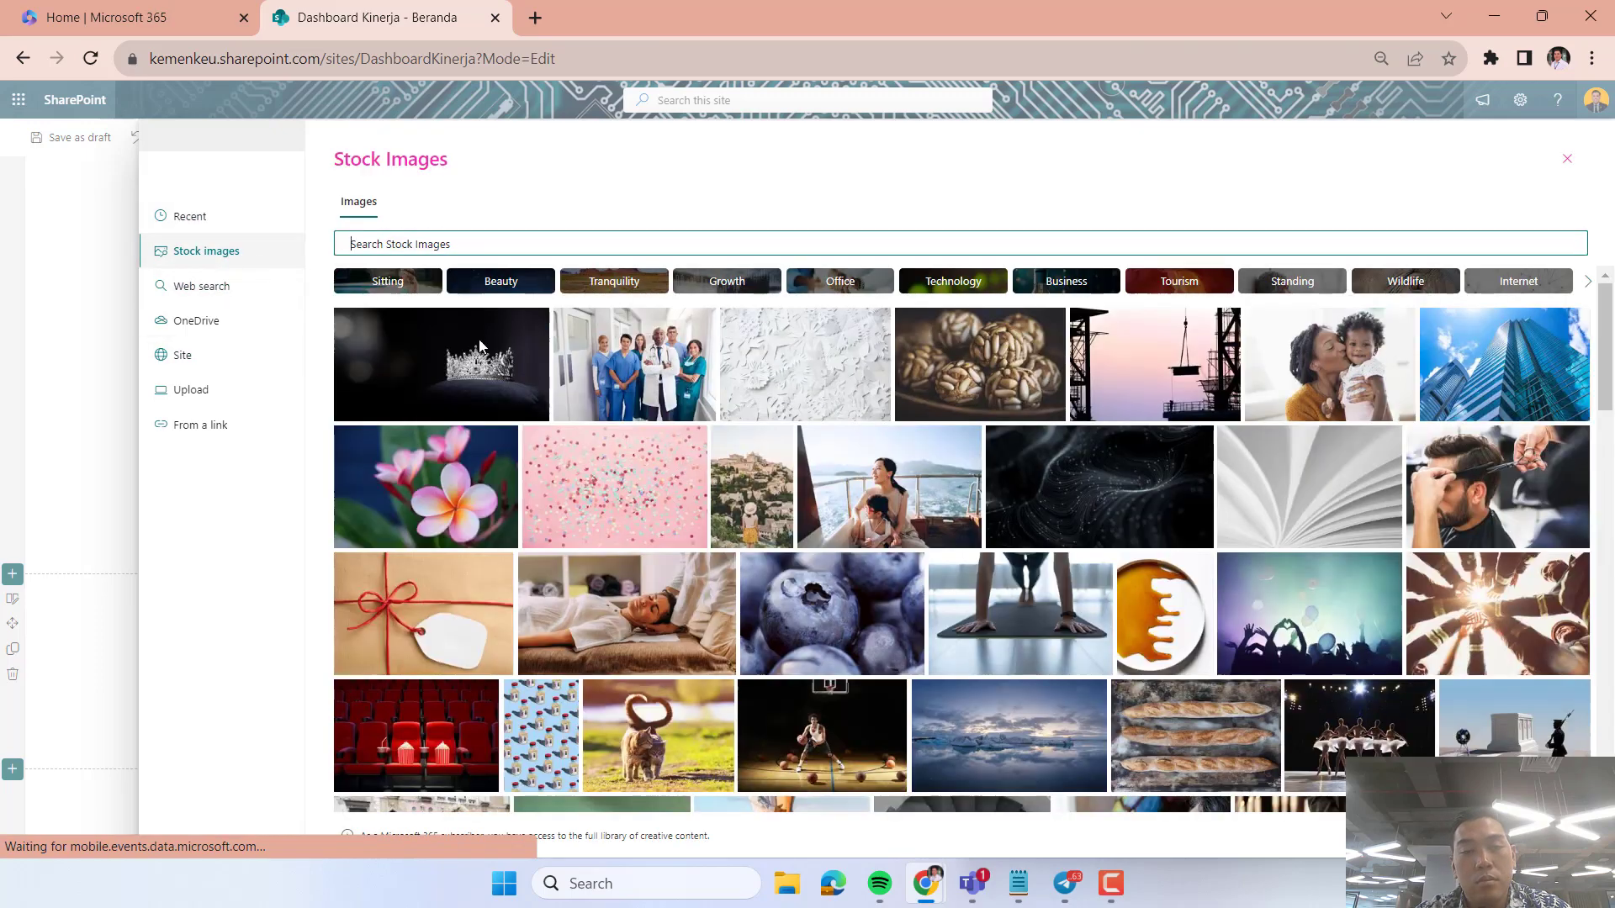
click(636, 623)
click(1472, 836)
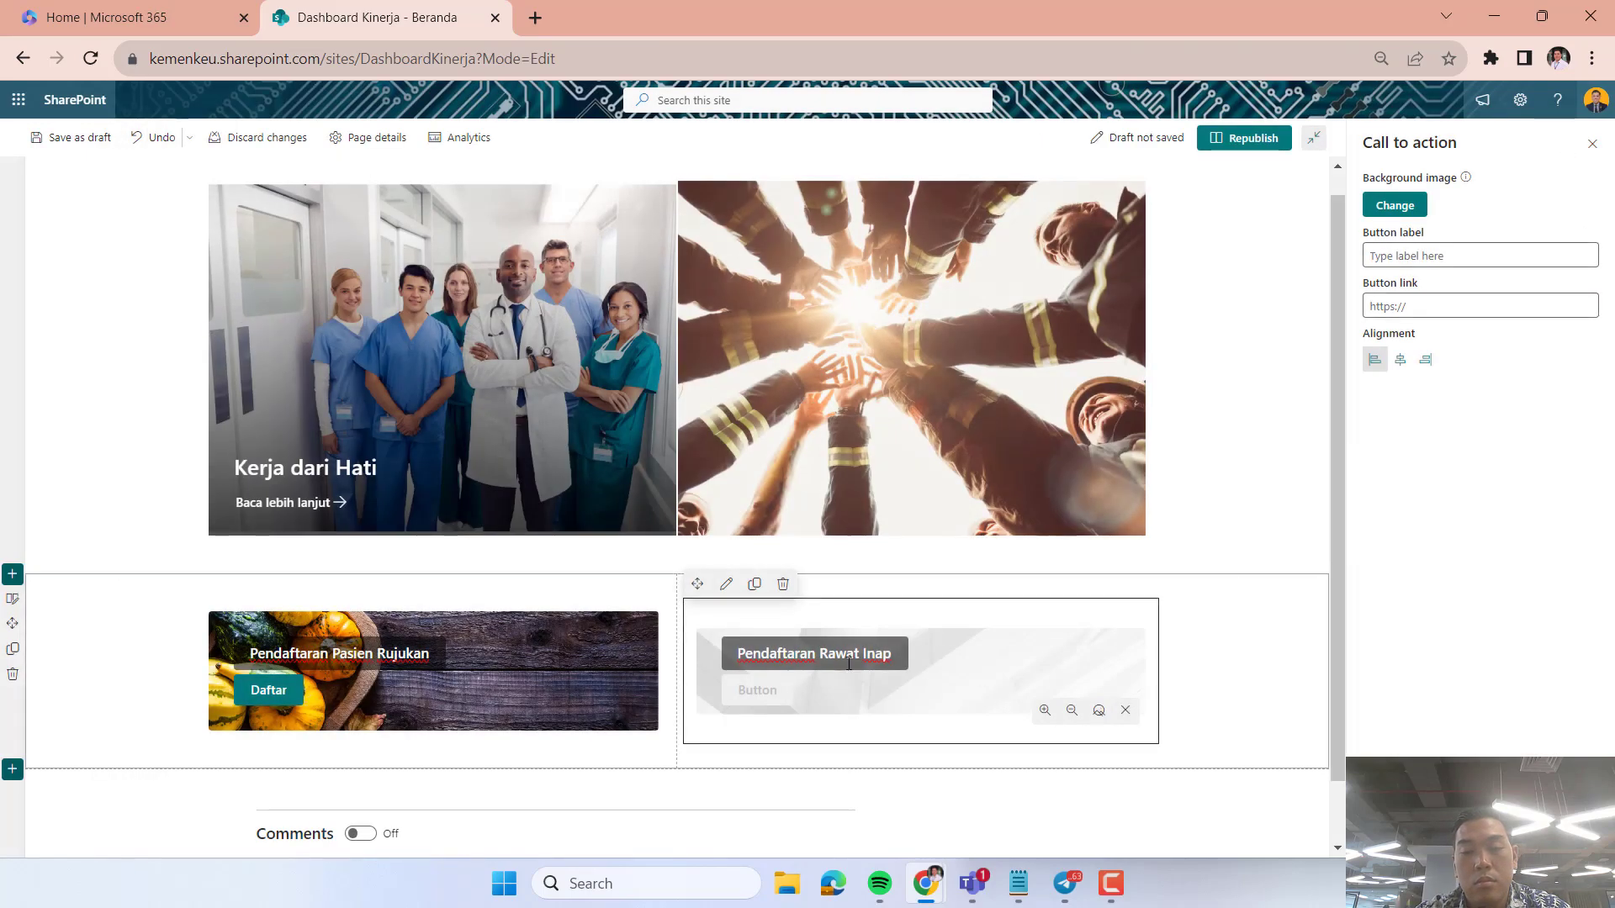
drag(776, 672, 959, 657)
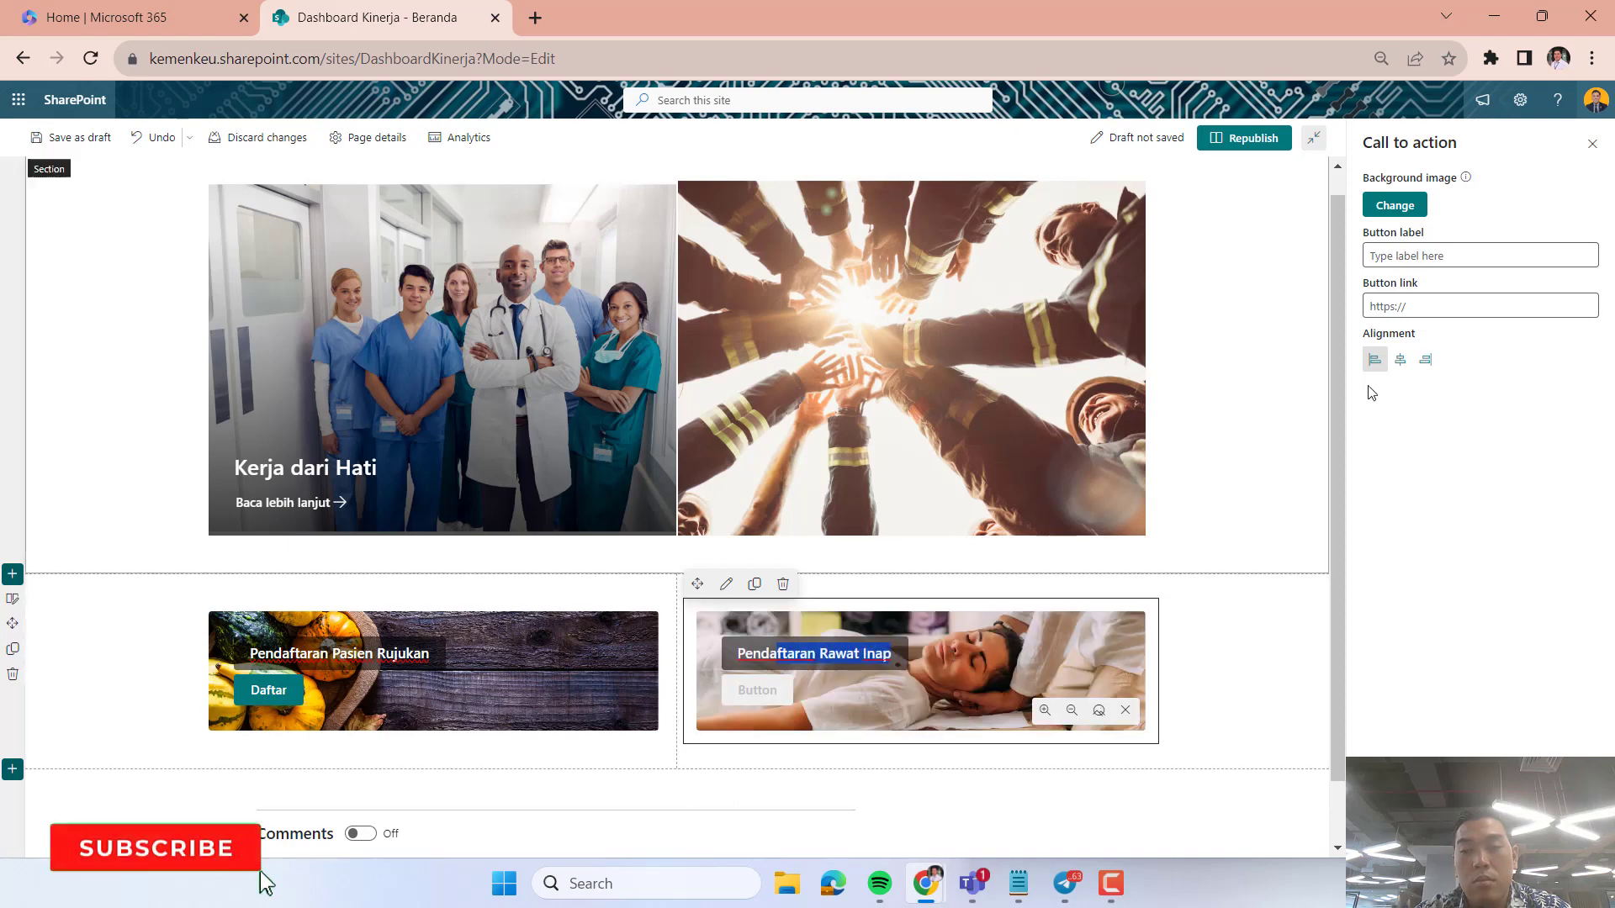
Give the "Pendaftaran Rawat Inap" call to action the button label "Daftar" and the link s.id.
click(1435, 255)
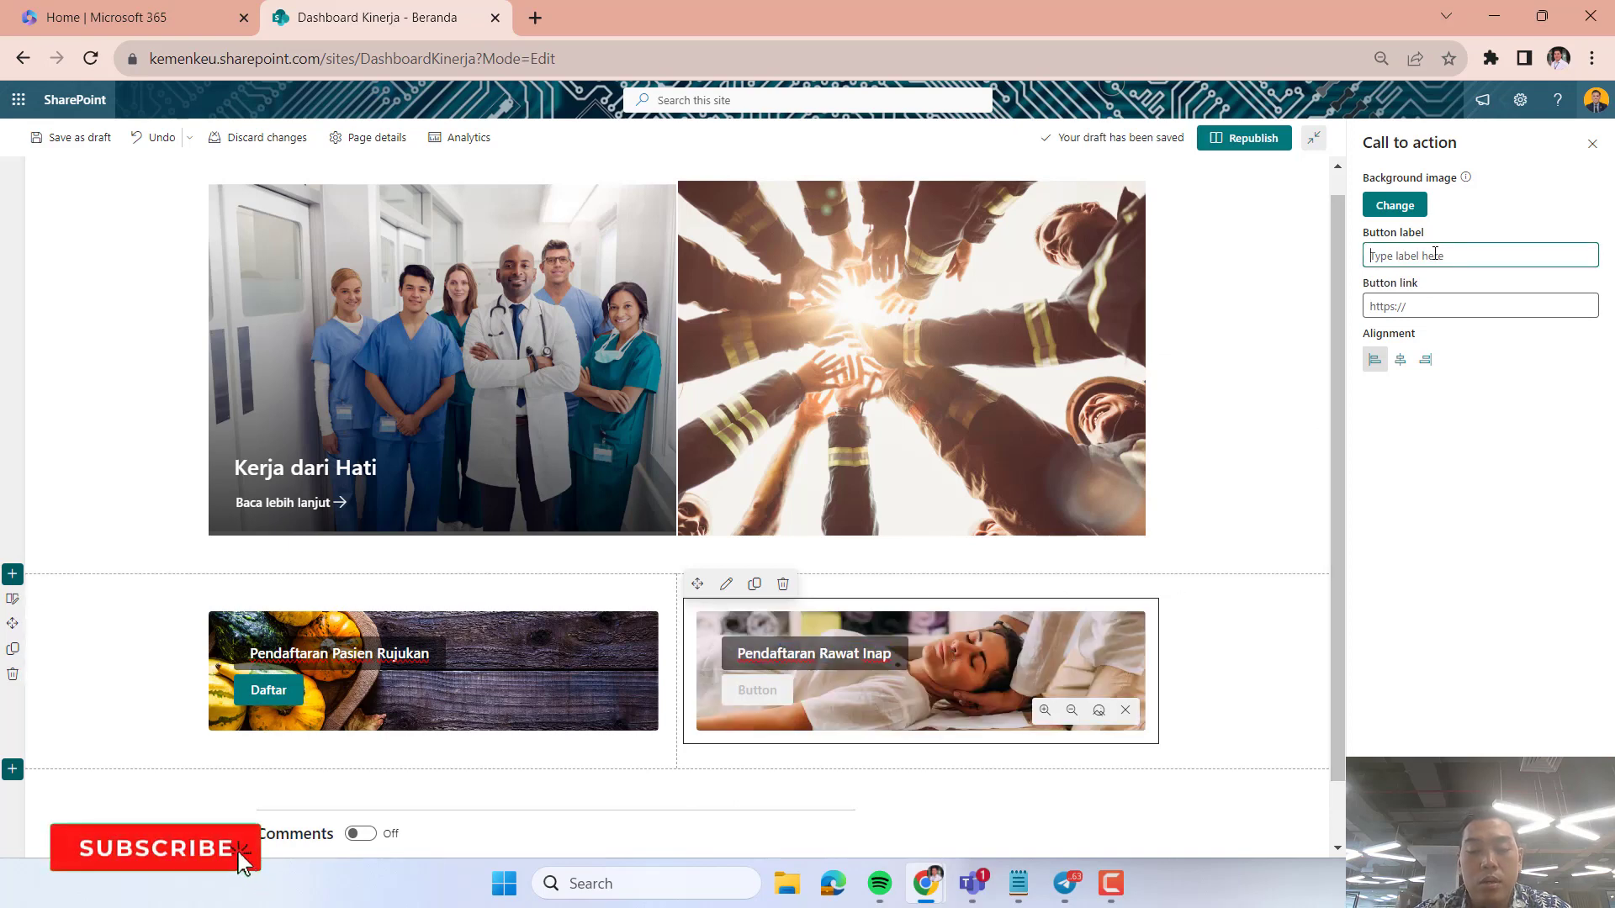
text(Daftar)
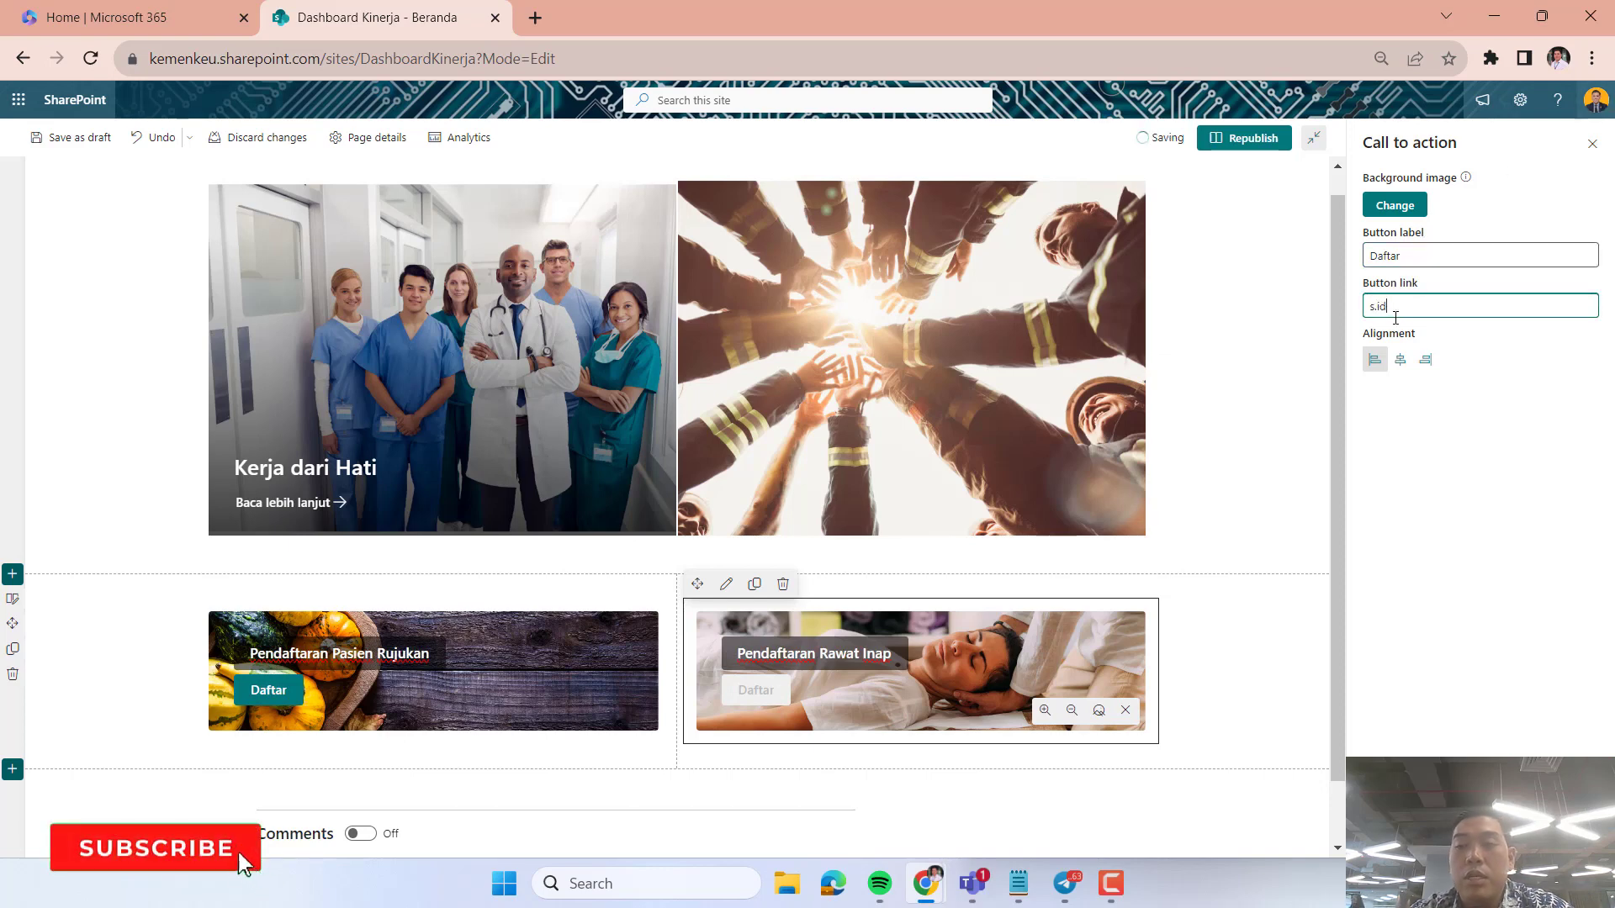
click(1447, 433)
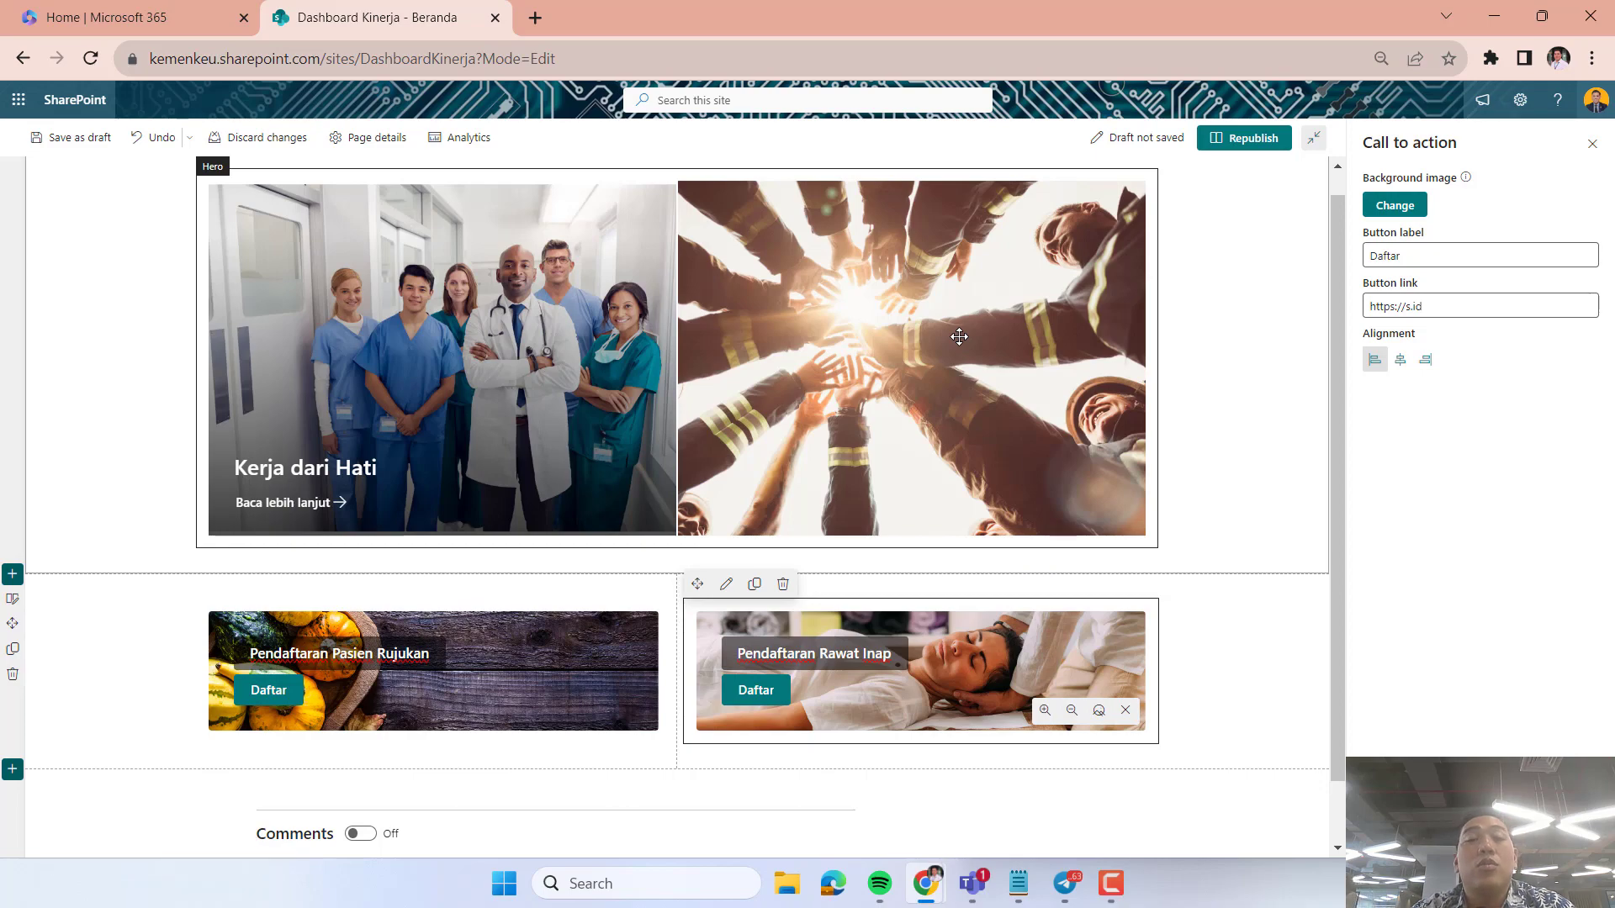
drag(959, 336, 956, 336)
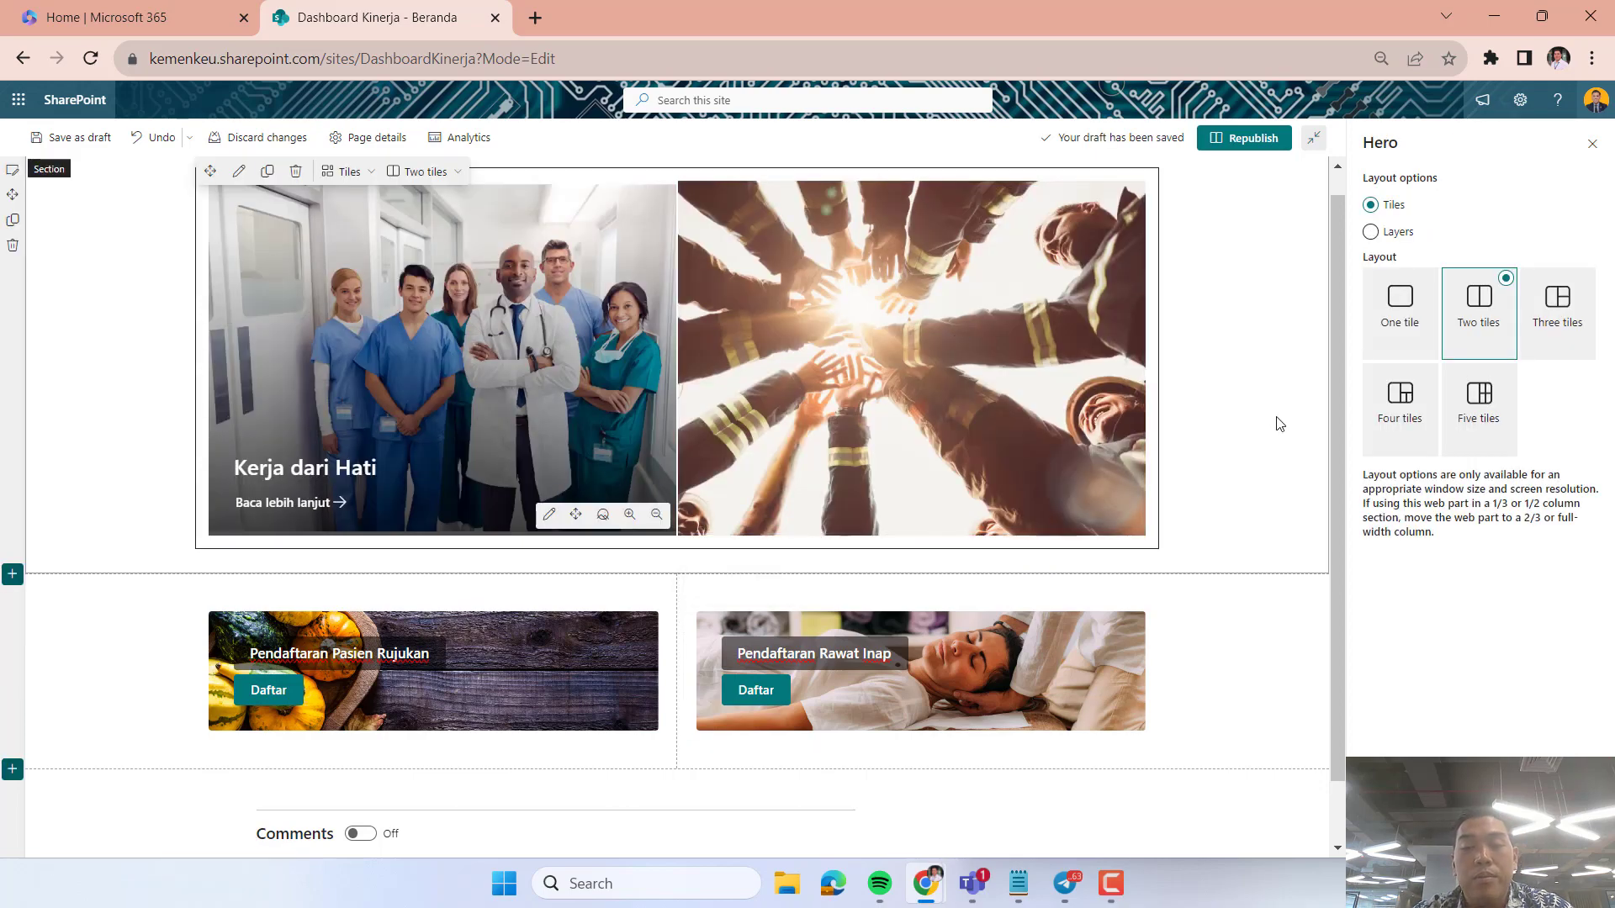
Change the Hero web part's layout to One tile, keeping the "Kerja dari Hati" tile.
click(1233, 416)
click(928, 374)
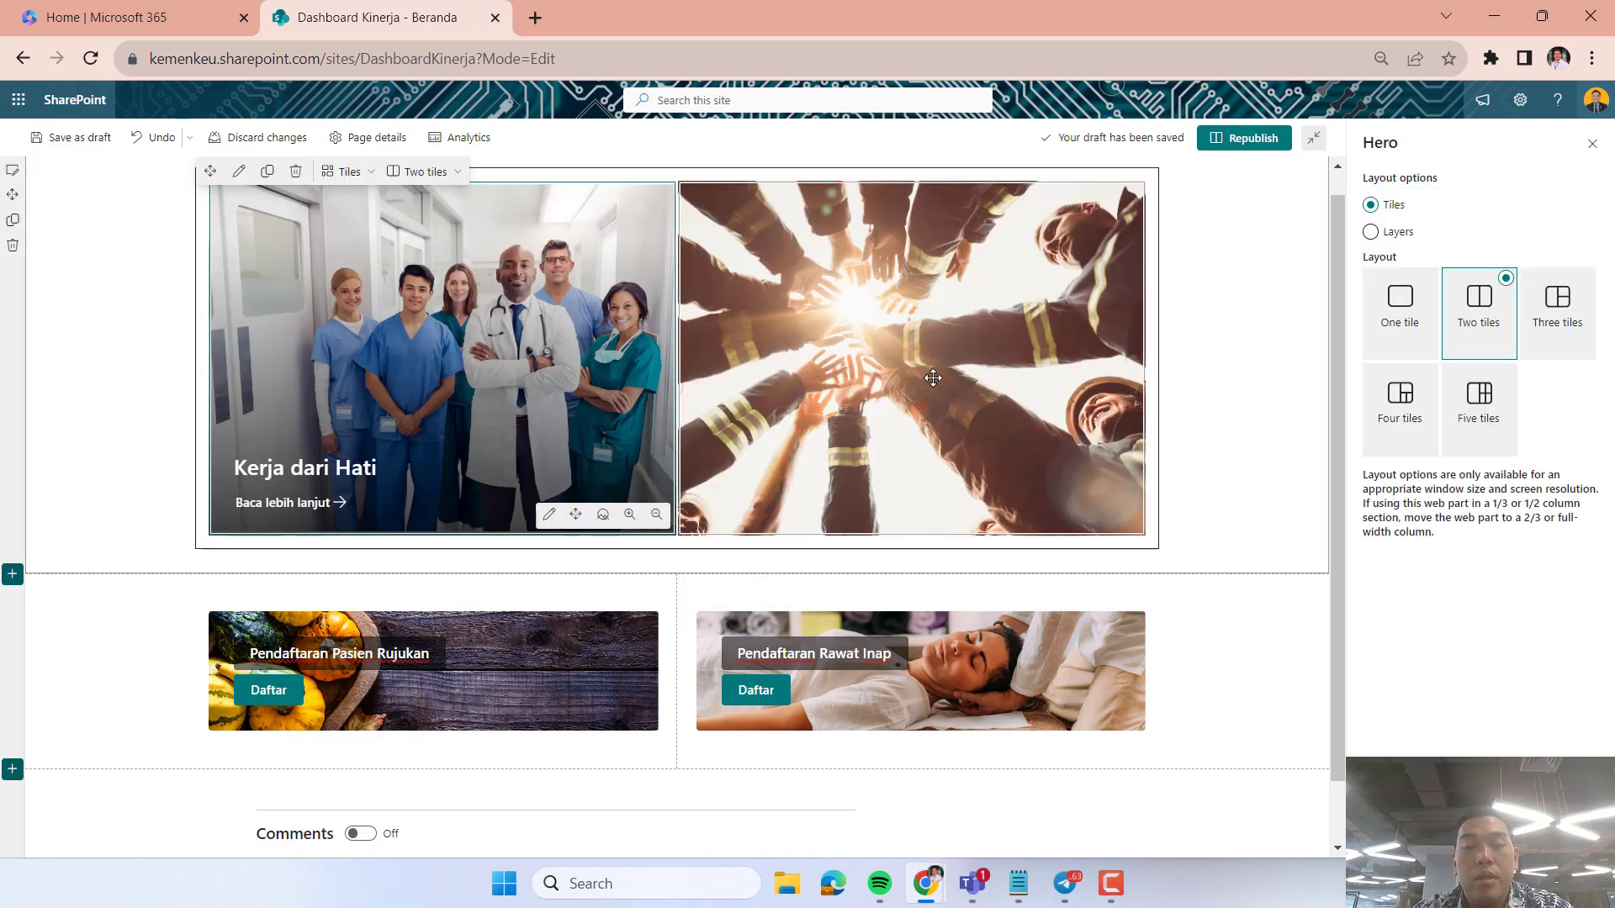
click(1427, 334)
click(1189, 404)
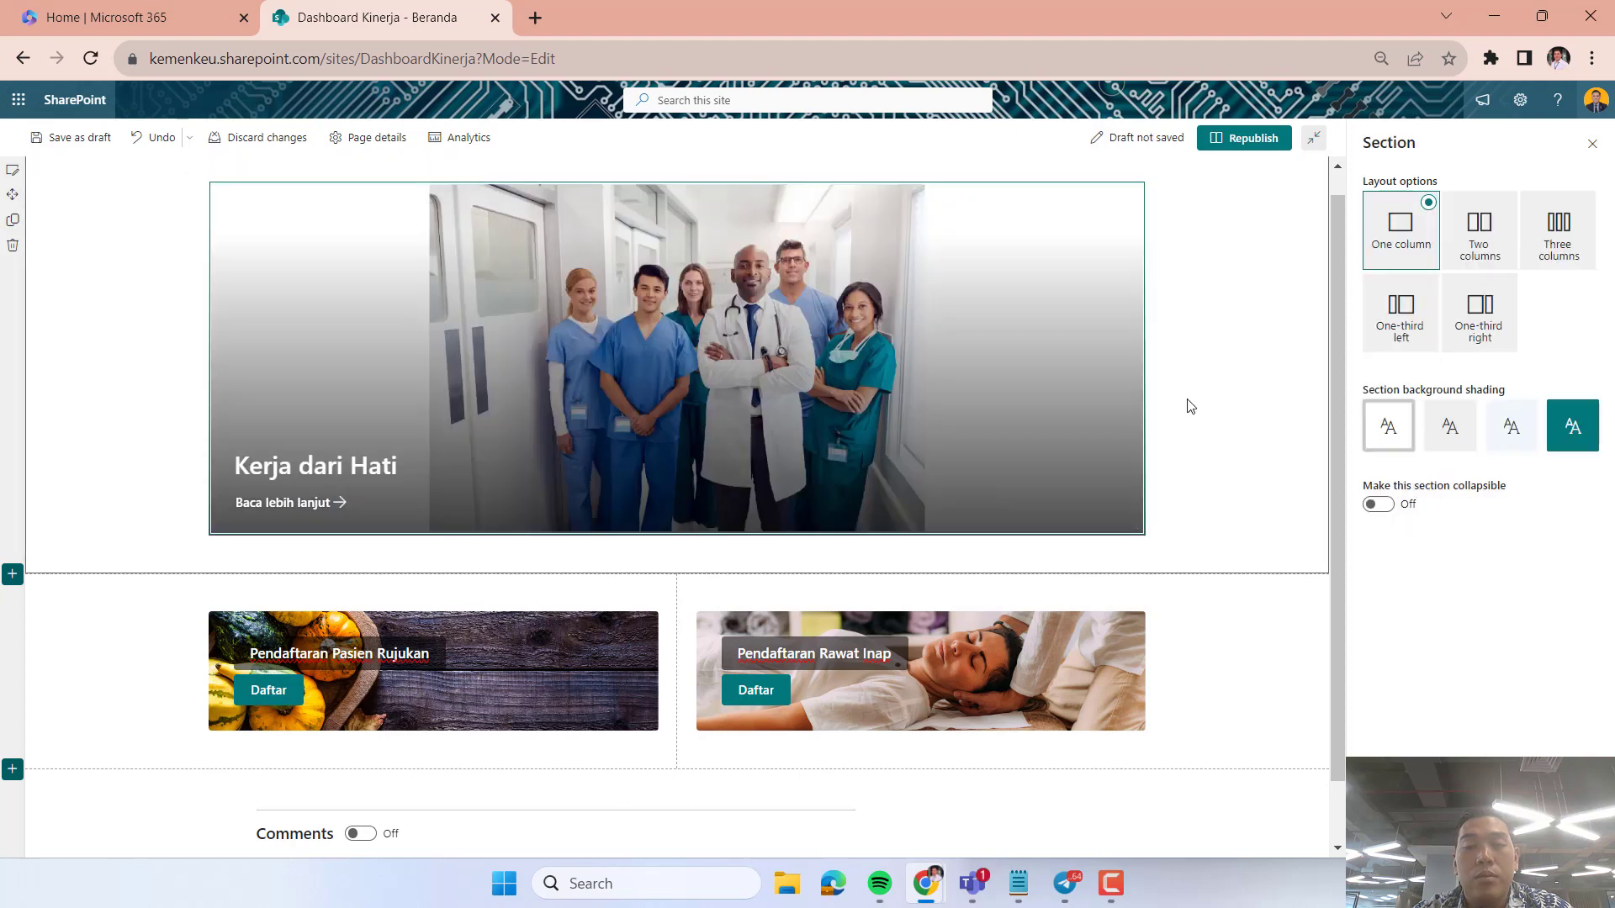
Add a three-column section below the section with the two call to action web parts.
scroll(1191, 406, down, 1)
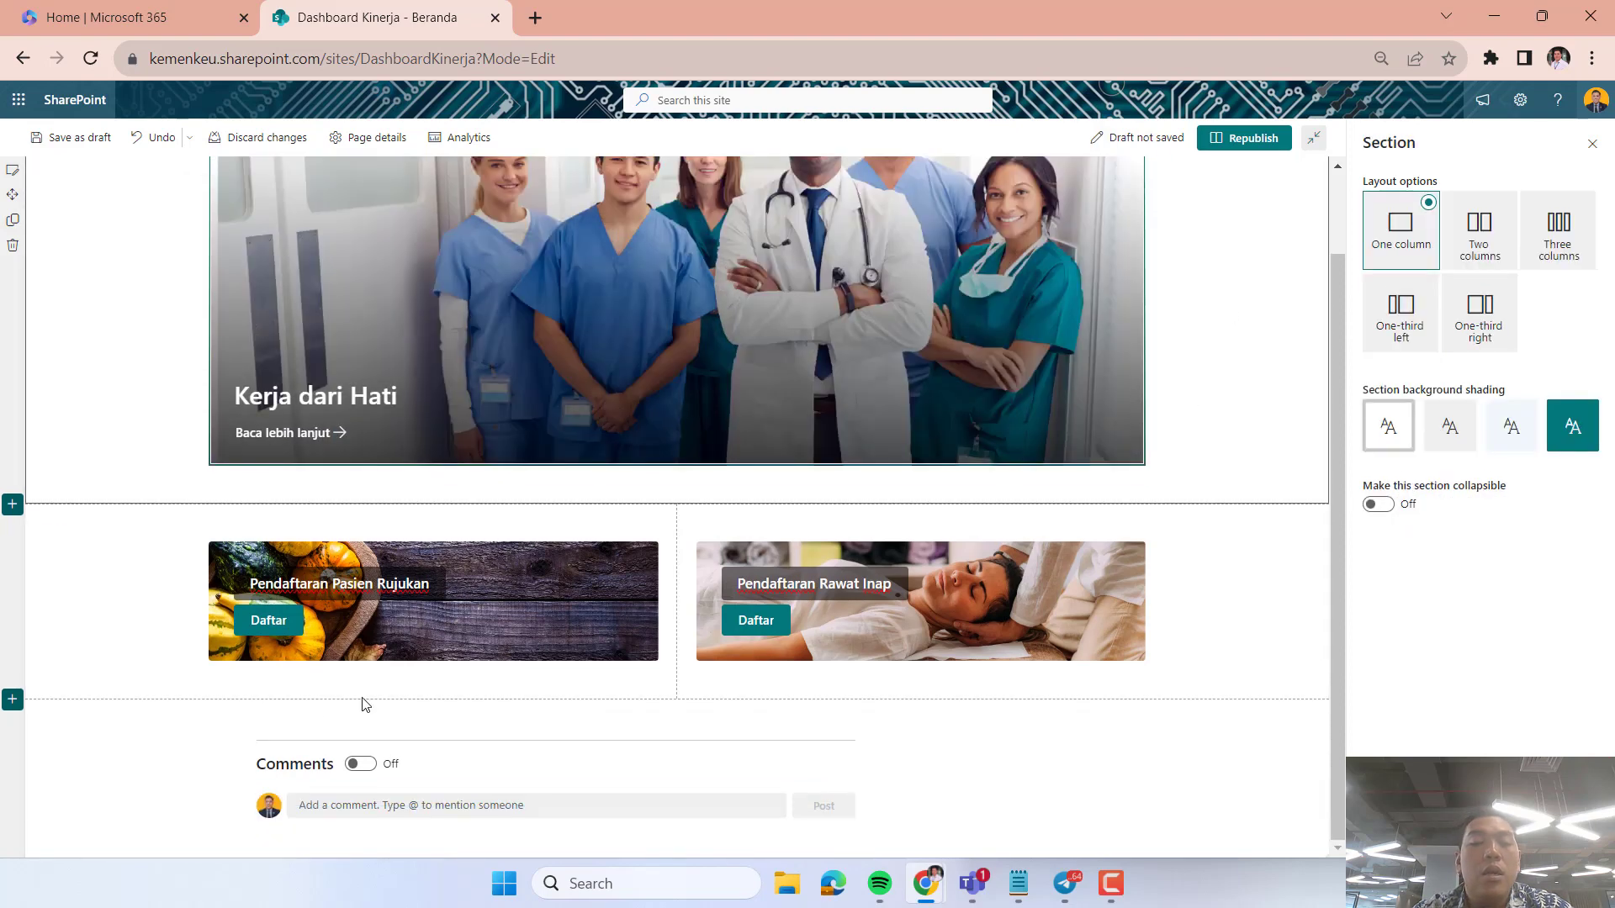
click(12, 702)
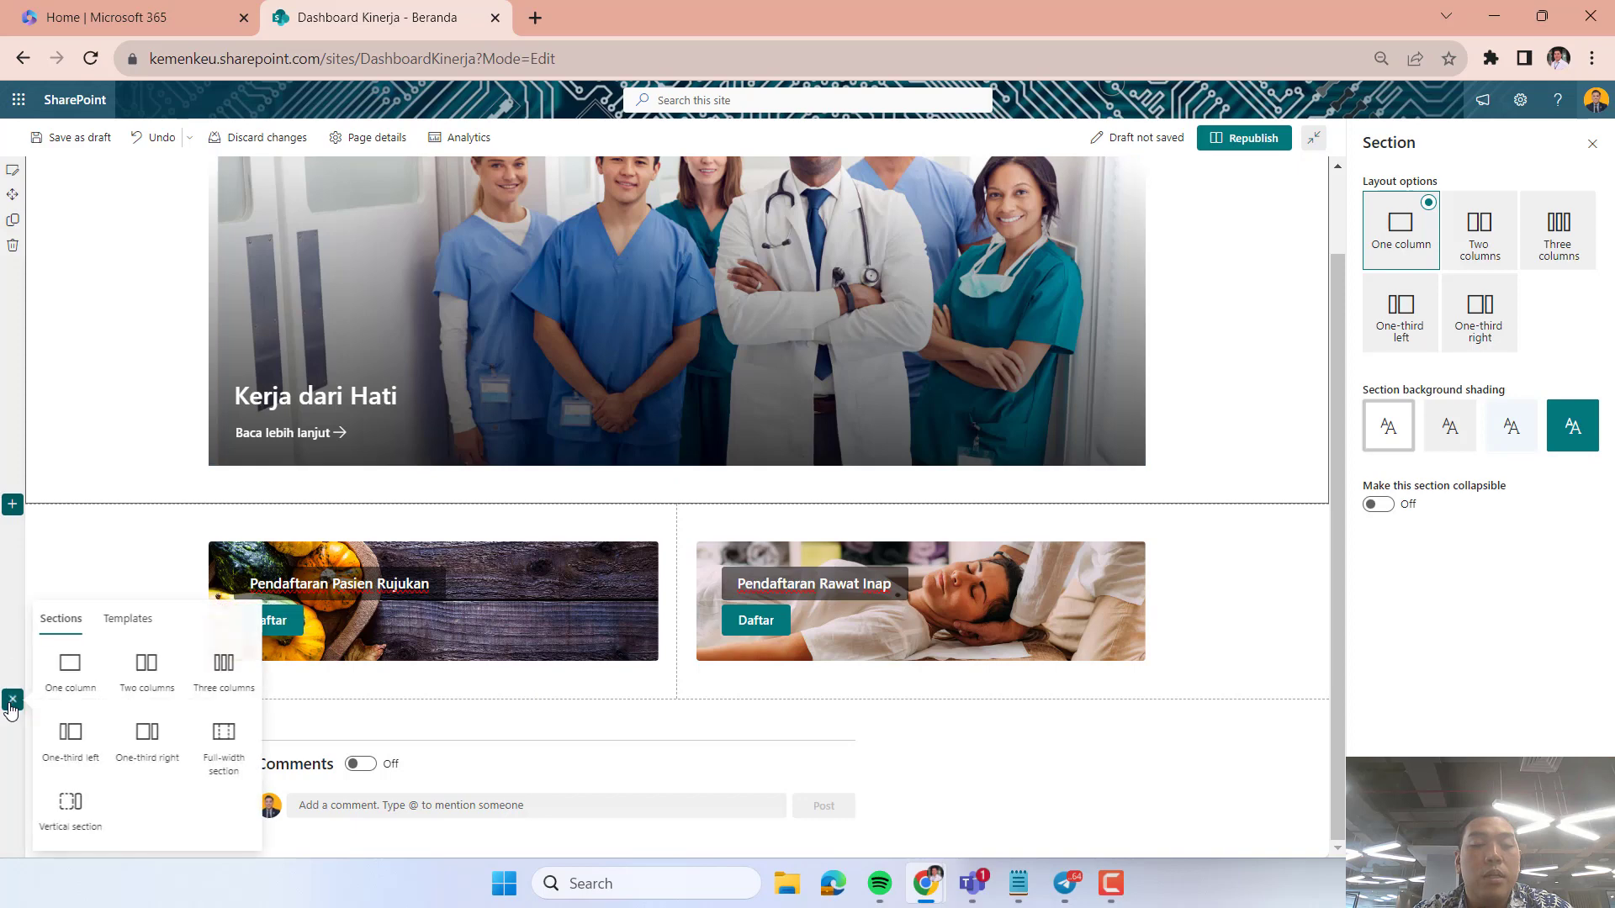
click(224, 670)
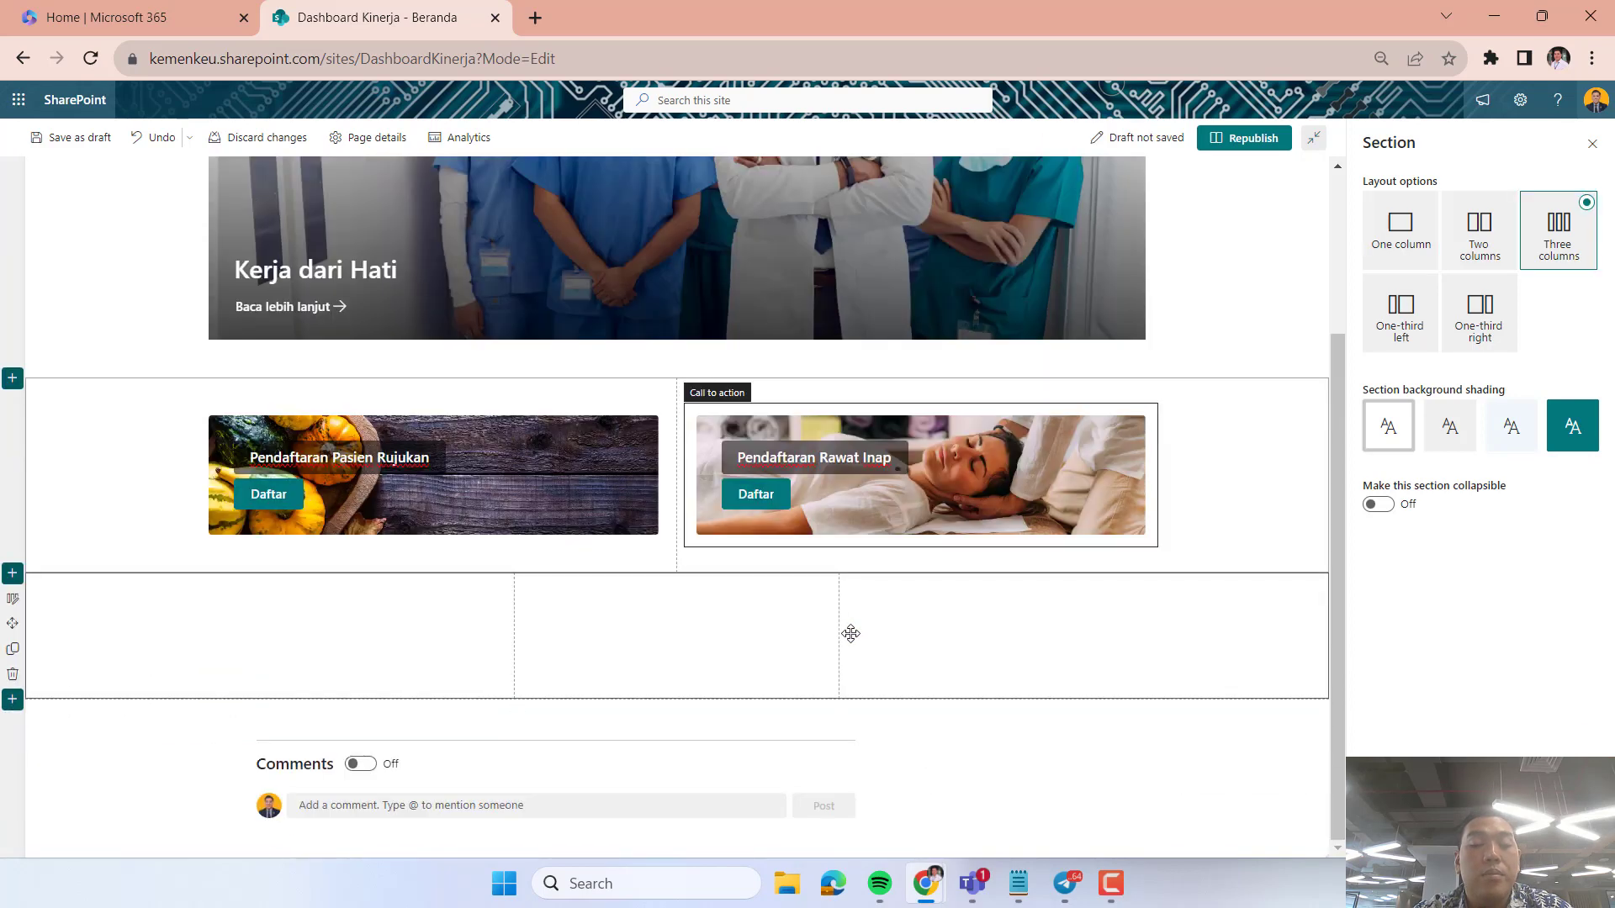
Add an Events web part to the first column of the three-column section.
click(353, 586)
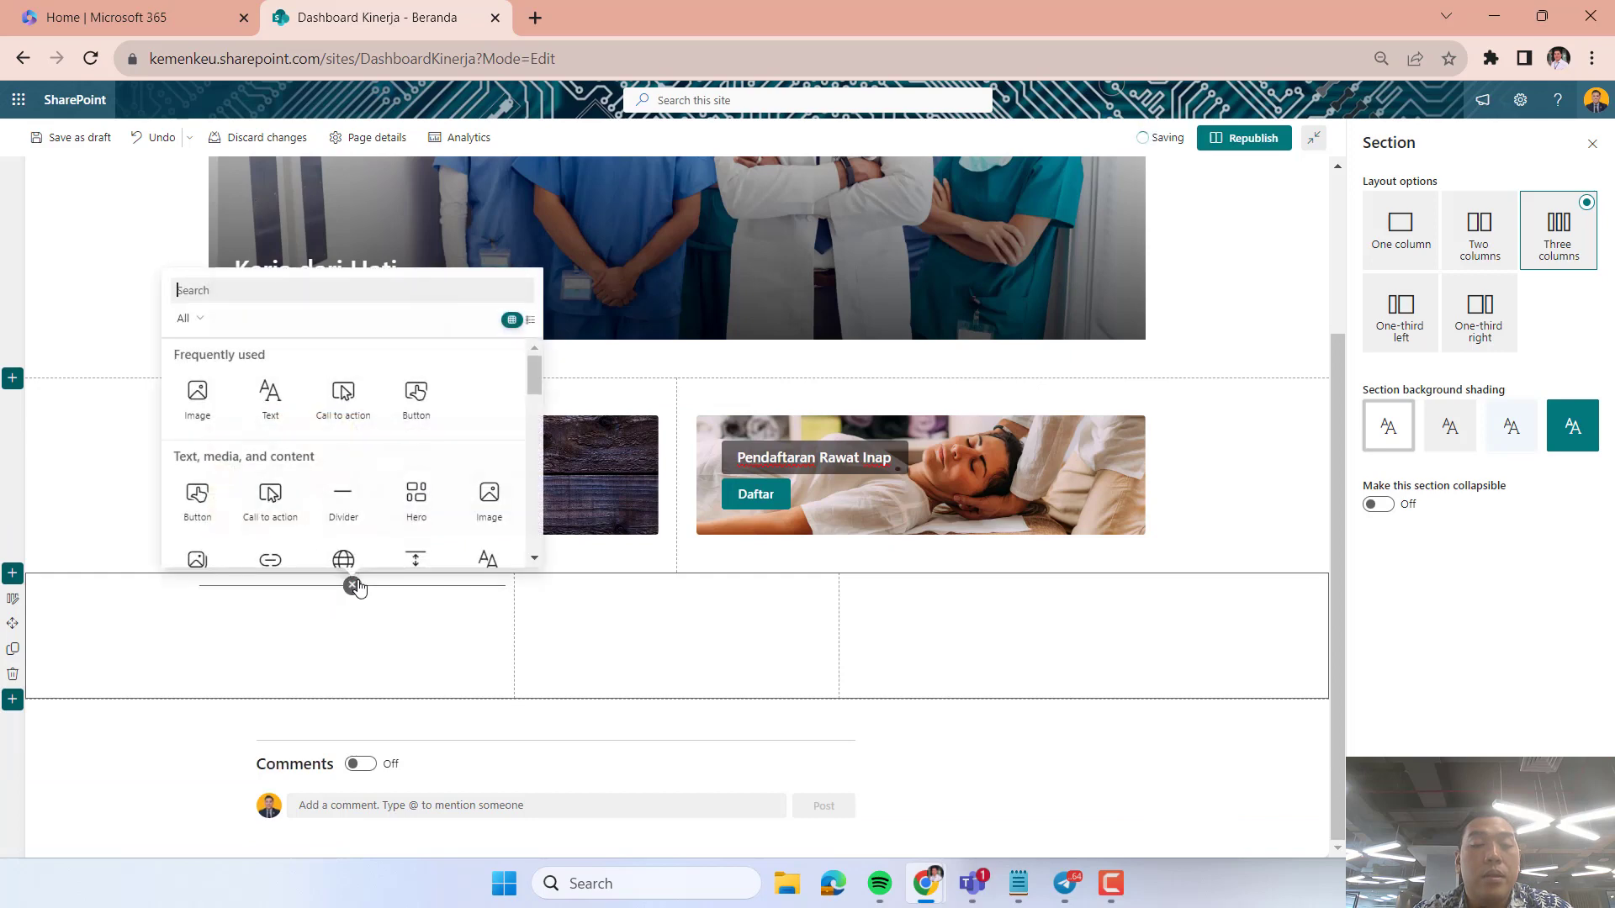
scroll(395, 445, down, 3)
scroll(394, 444, down, 2)
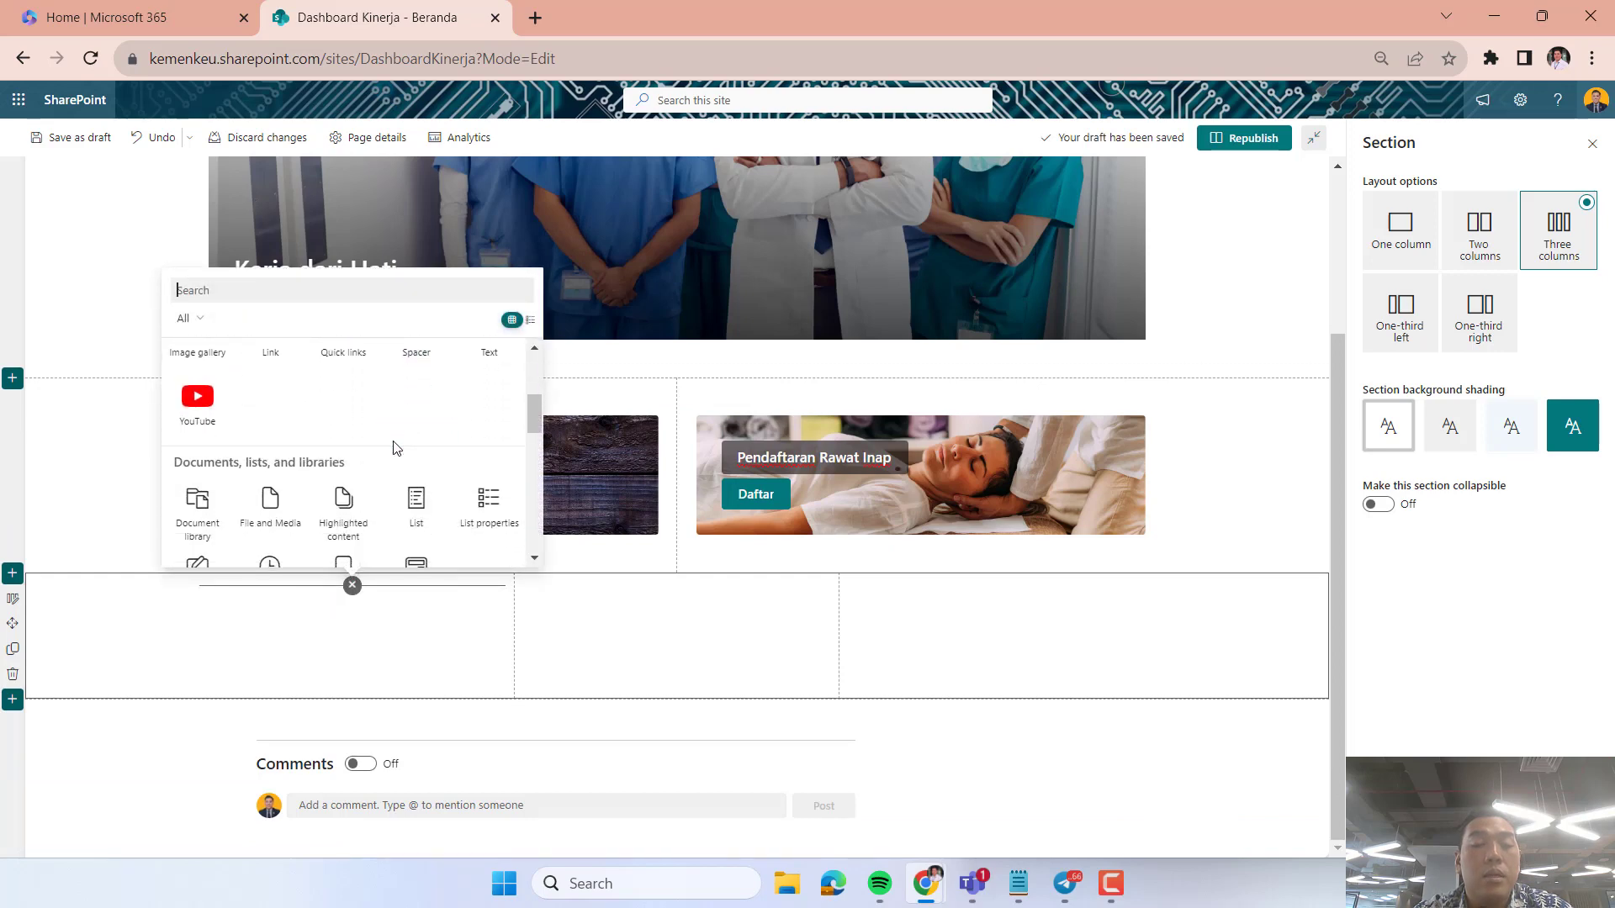
scroll(395, 448, down, 3)
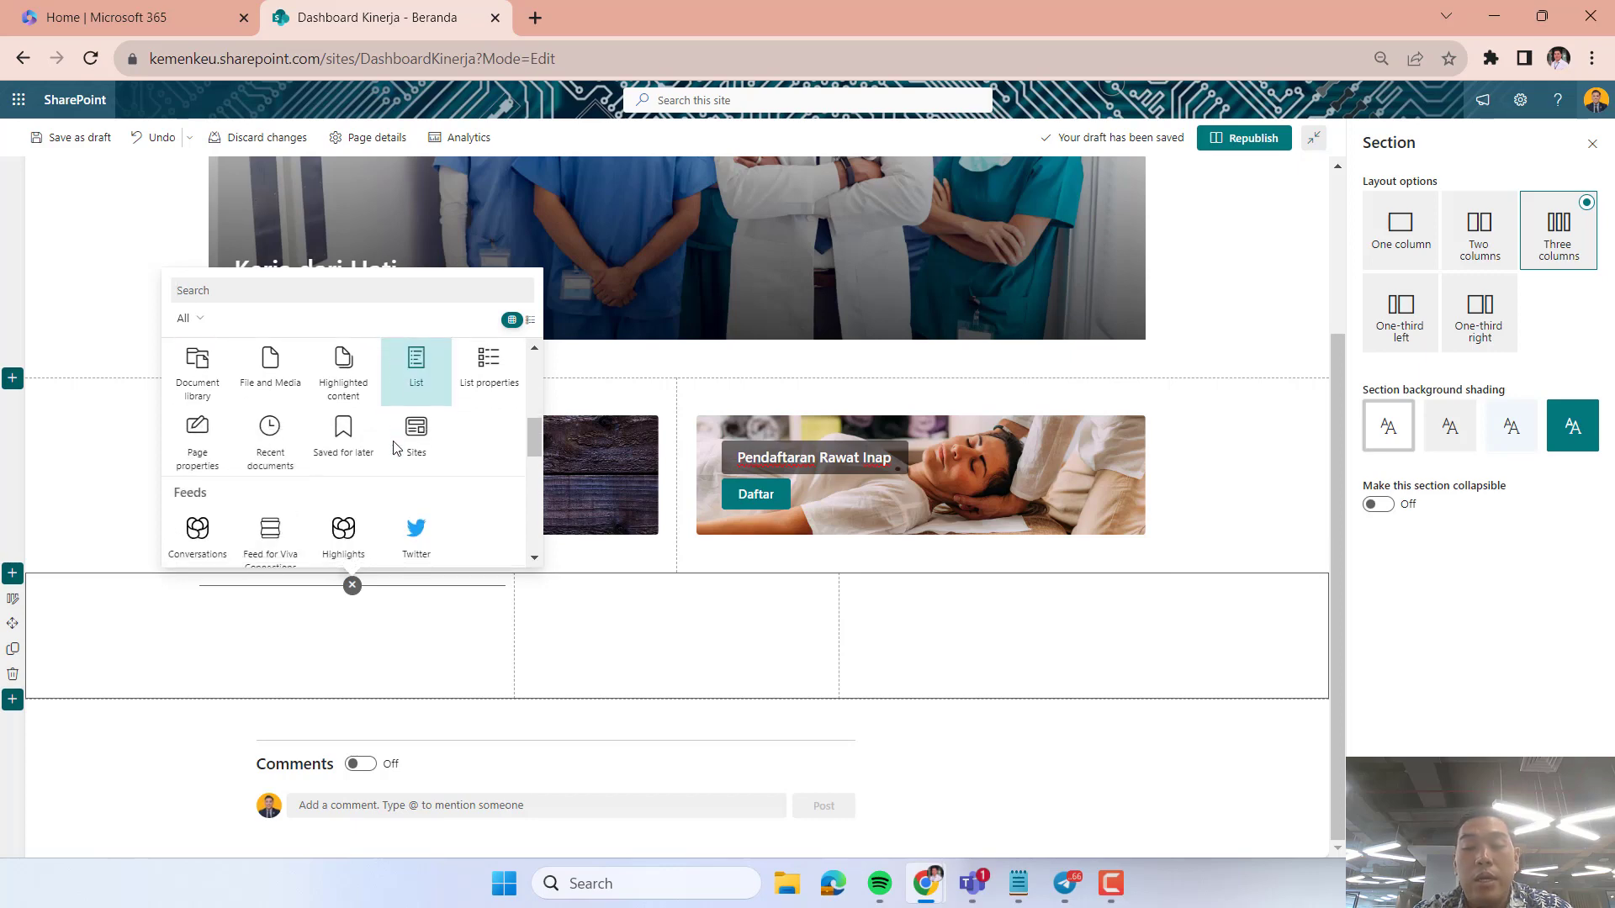
scroll(395, 445, down, 3)
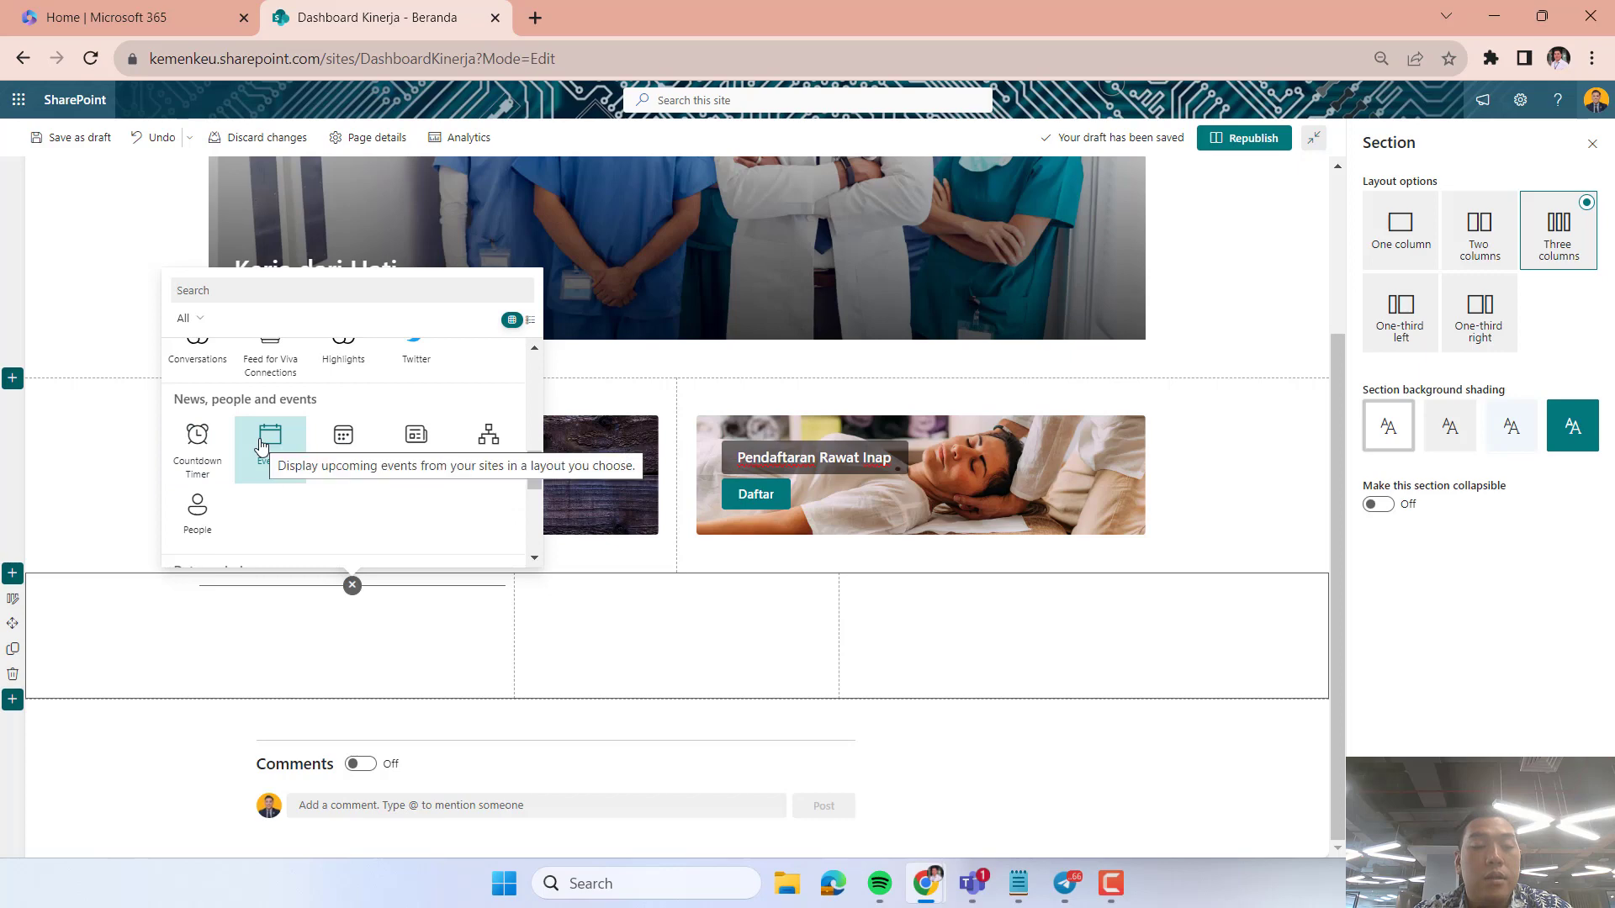
click(271, 446)
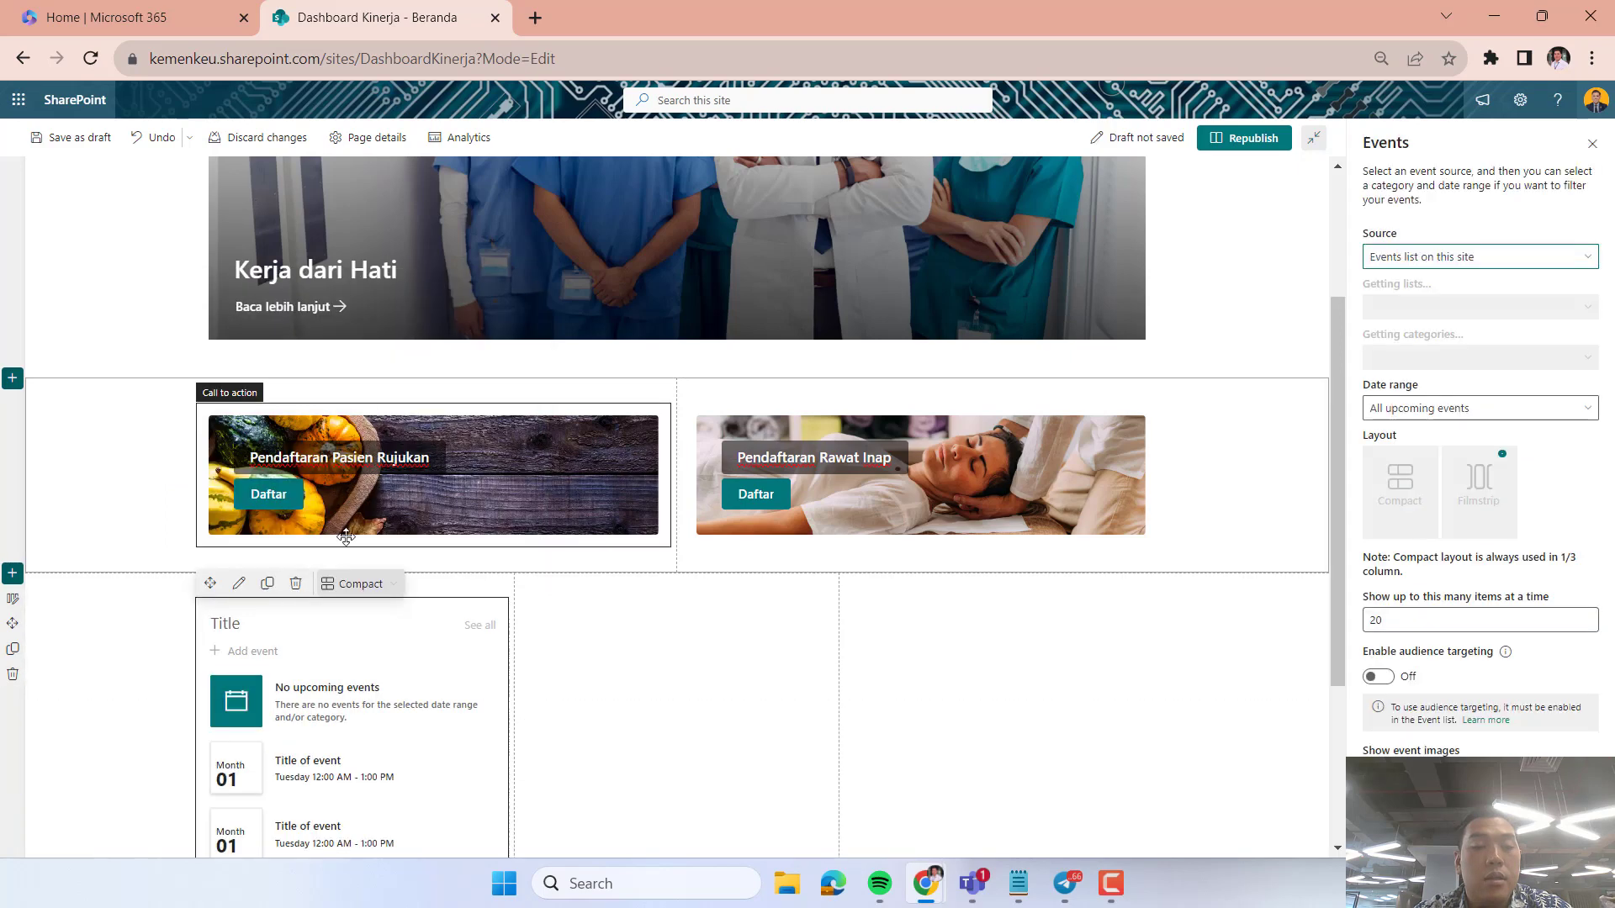
Add a Countdown Timer web part to the middle column of the three-column section.
click(623, 478)
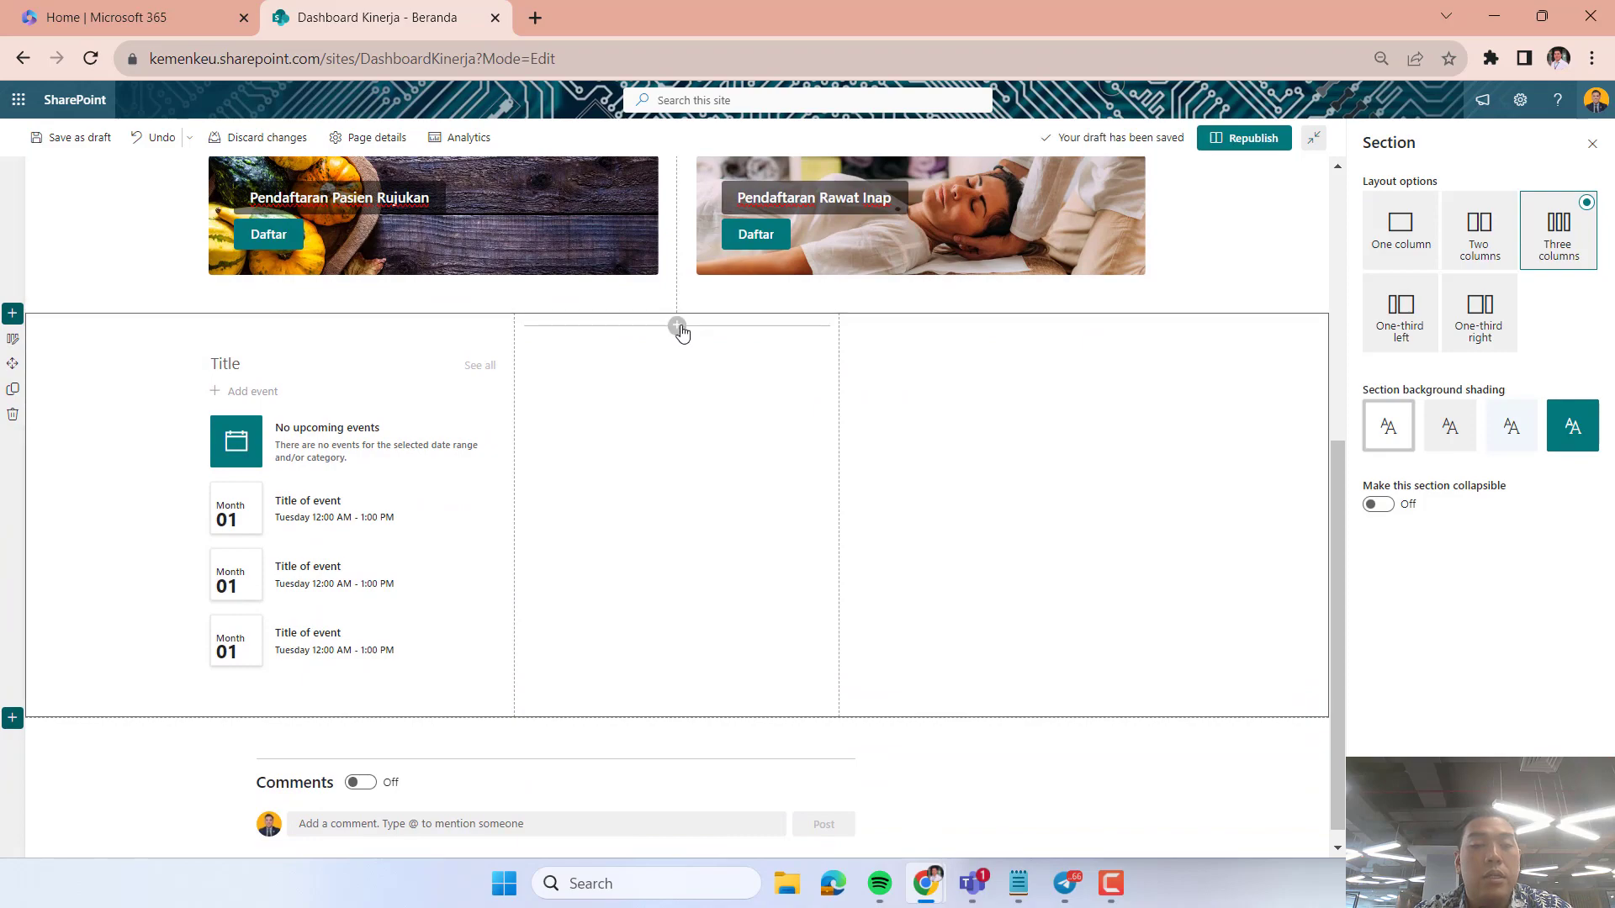
click(677, 326)
scroll(630, 595, down, 5)
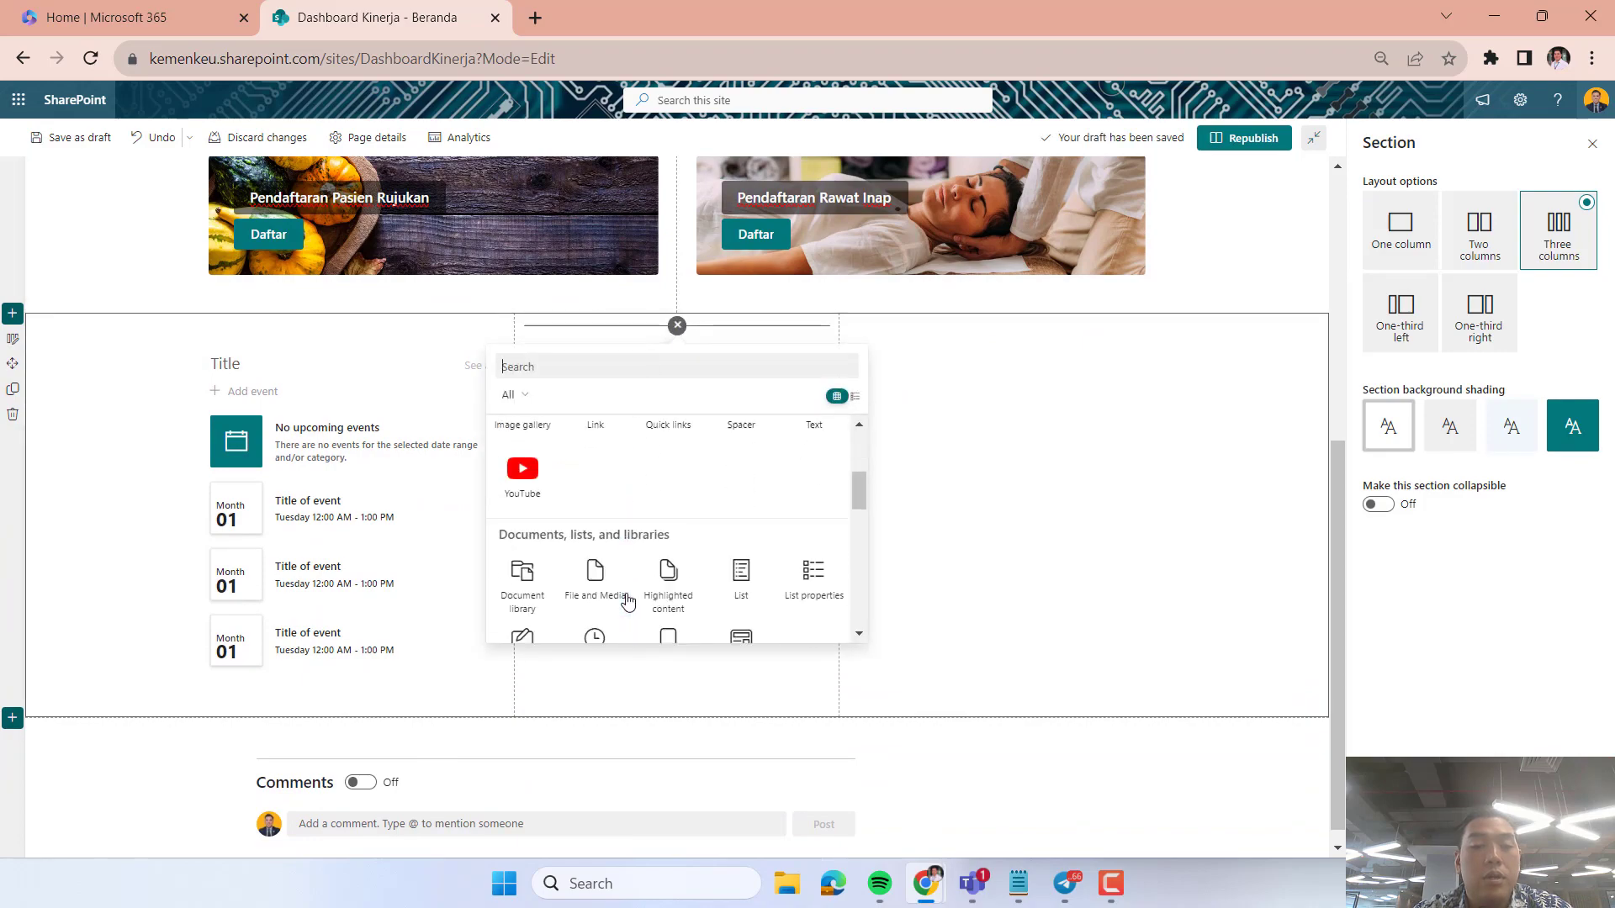
key(super+Tab)
key(Escape)
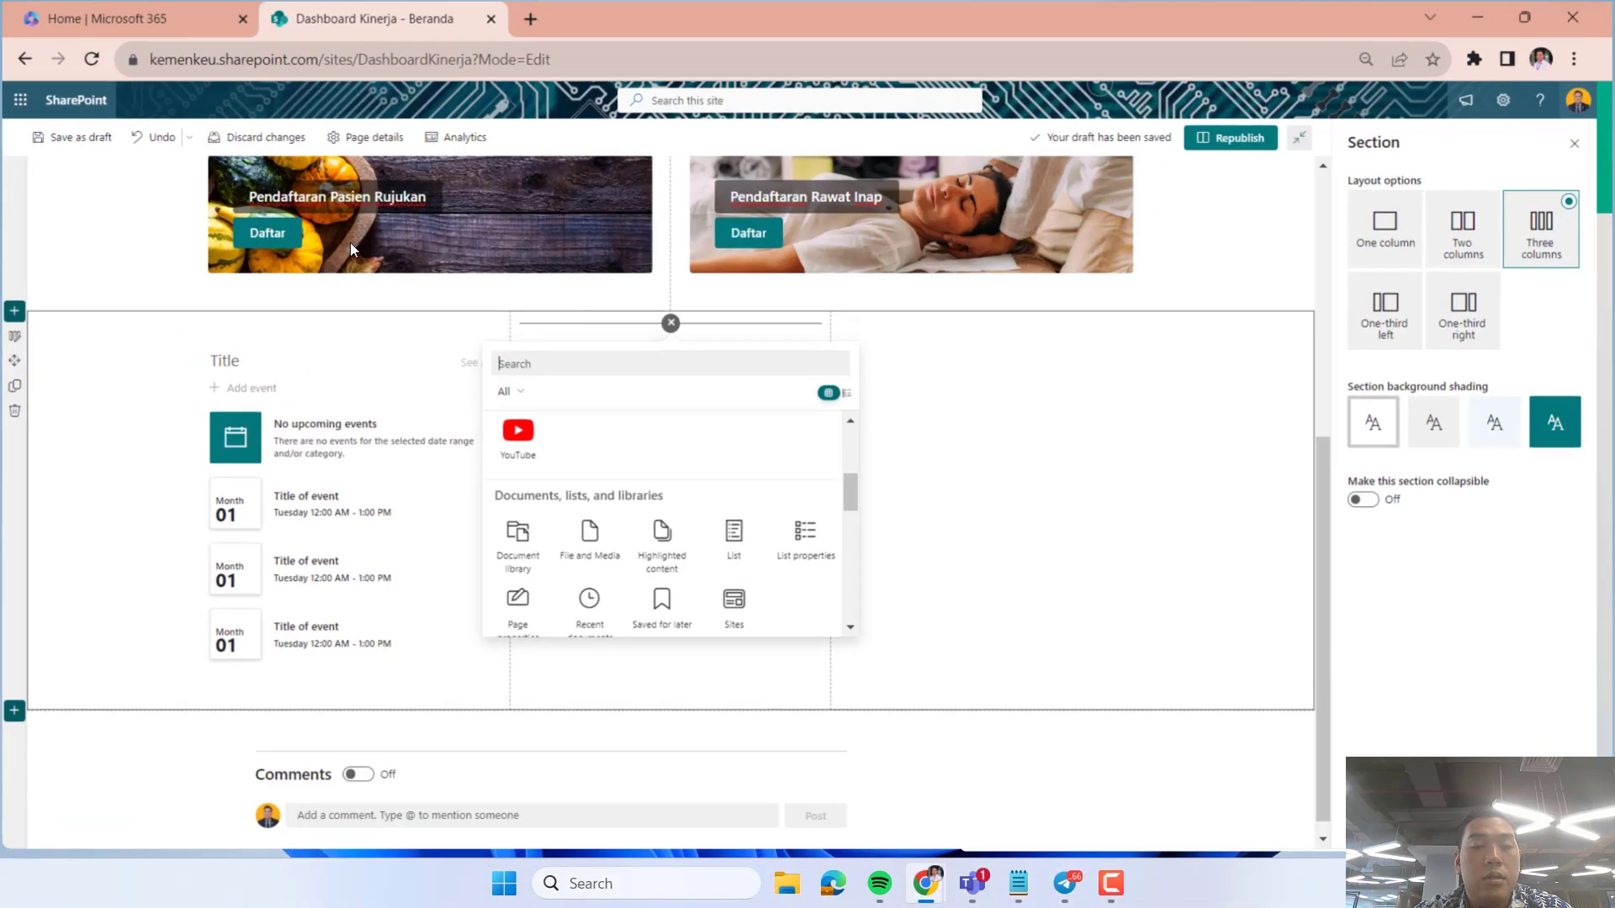
scroll(584, 639, down, 3)
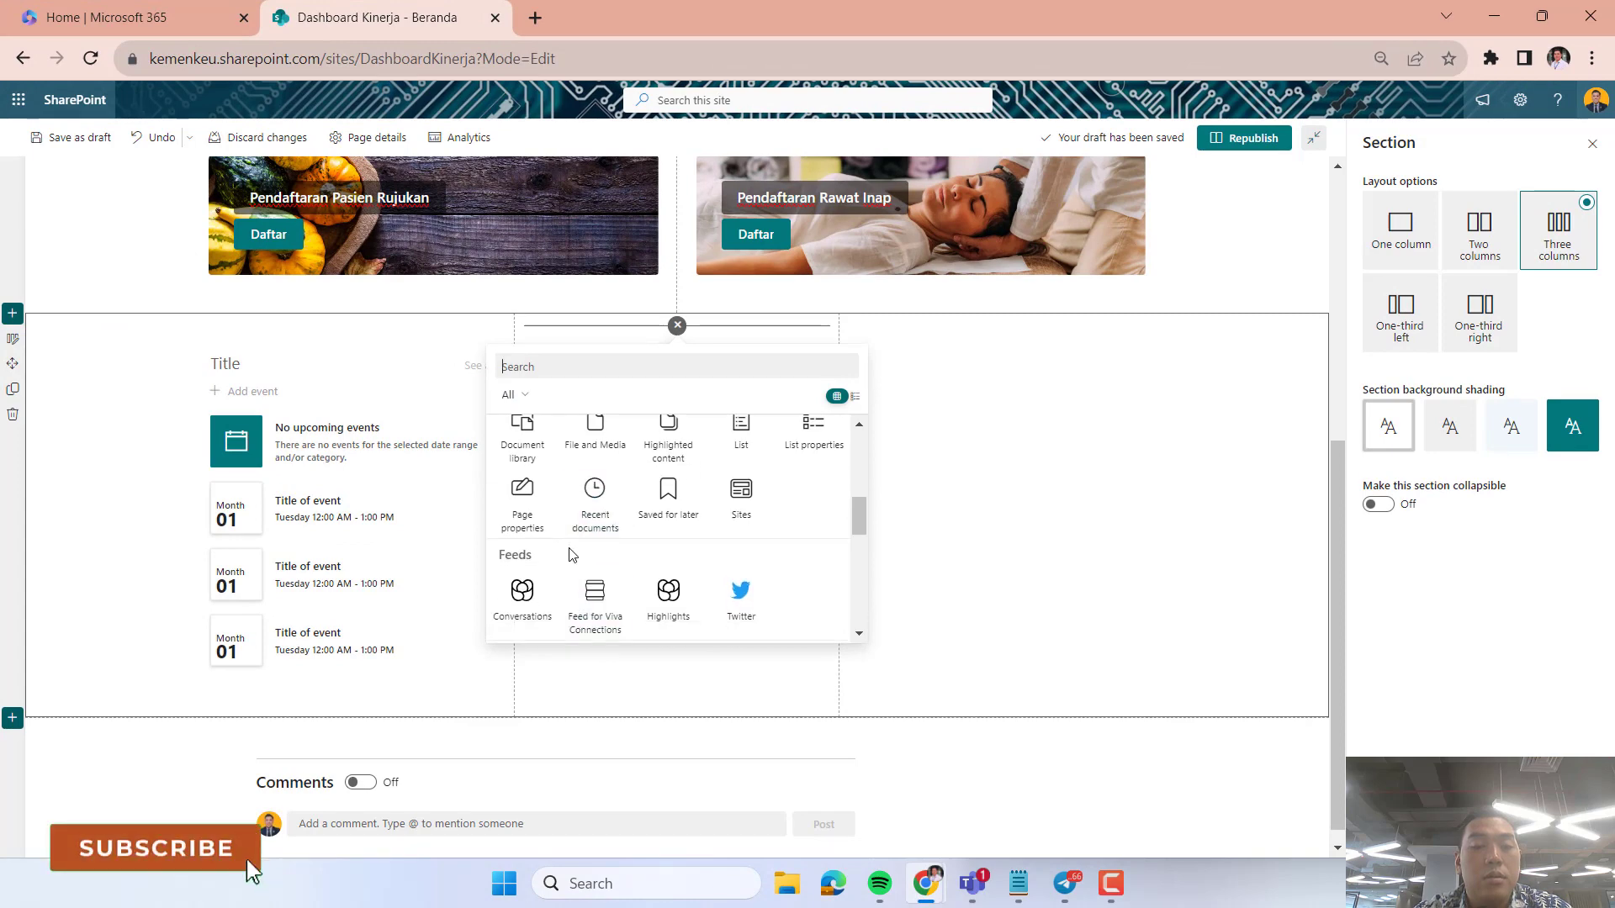
scroll(570, 551, down, 5)
scroll(572, 558, up, 2)
click(512, 503)
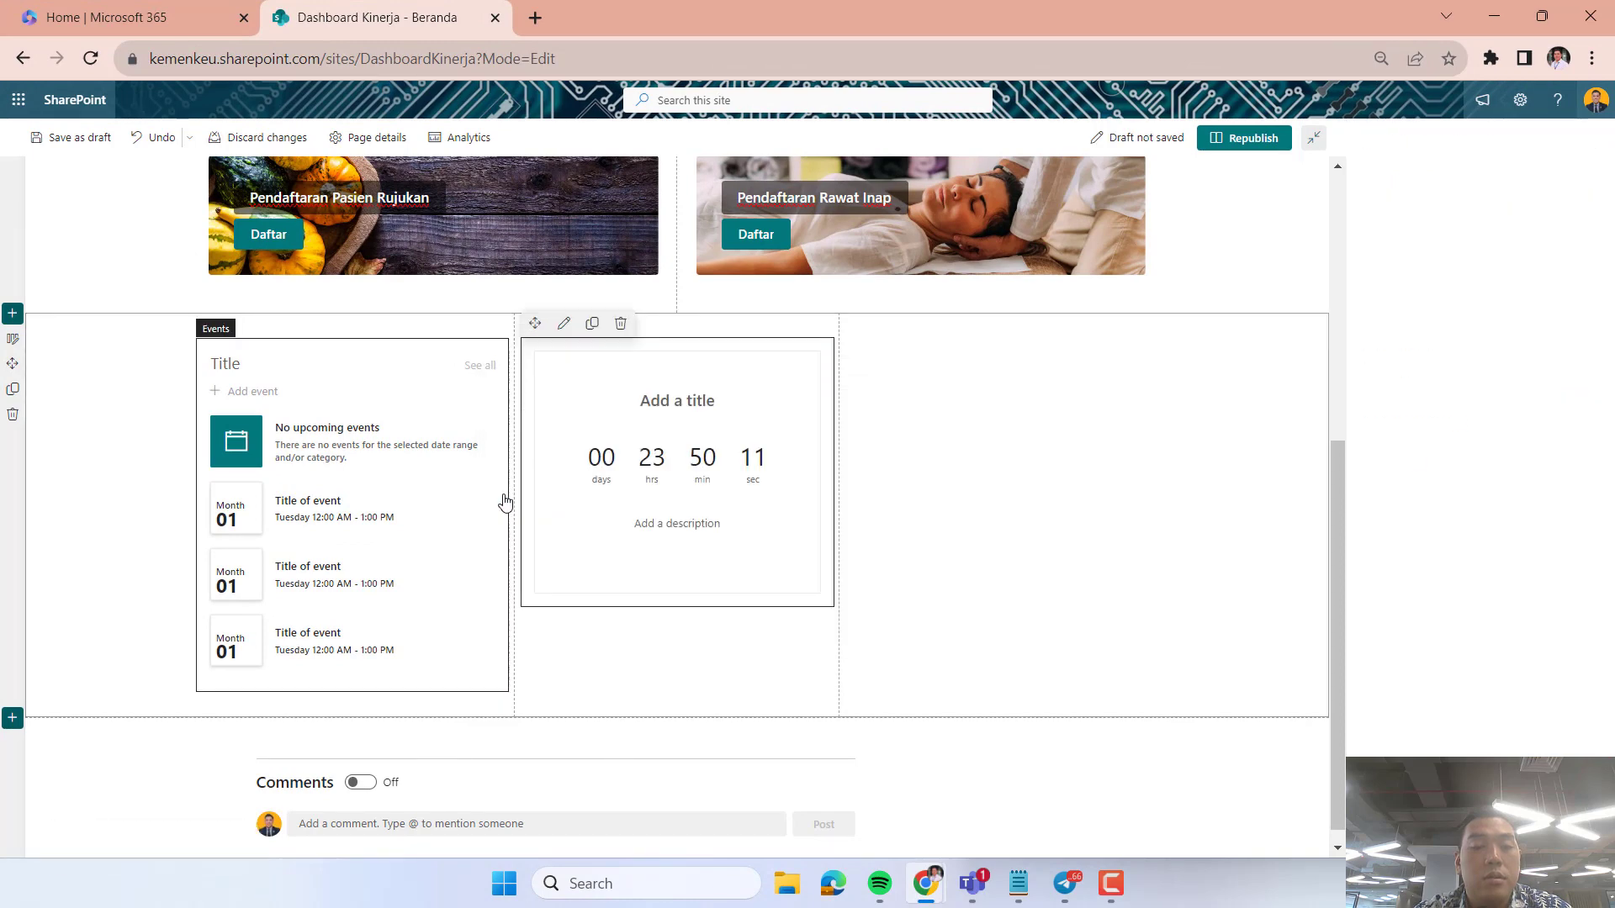
Add a News web part to the third column of the three-column section.
click(935, 558)
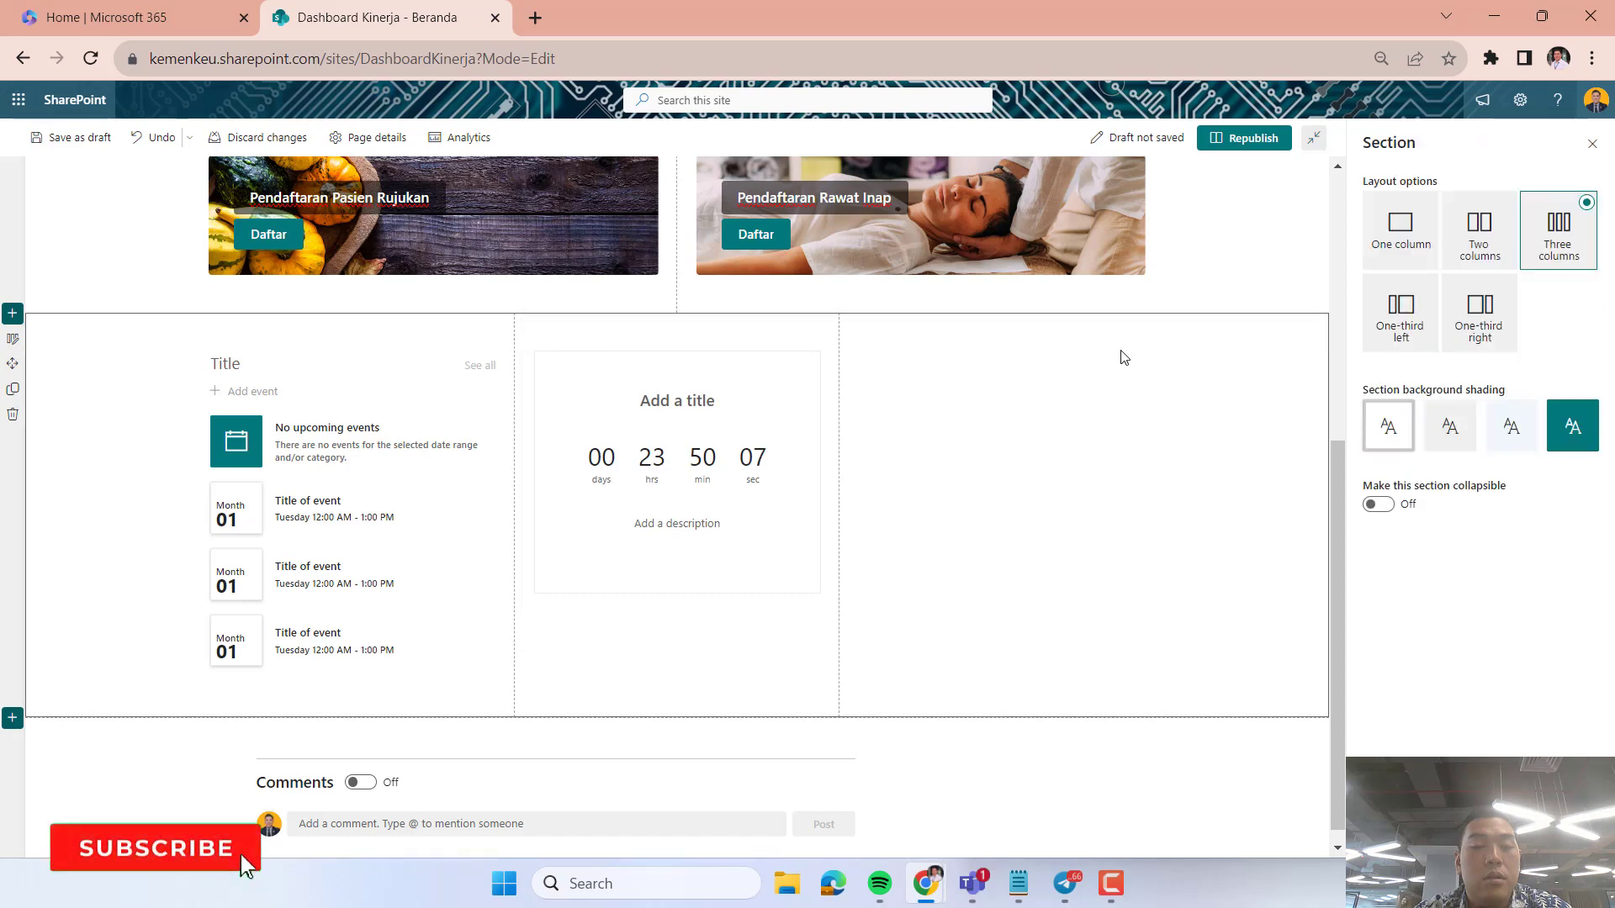
click(1053, 339)
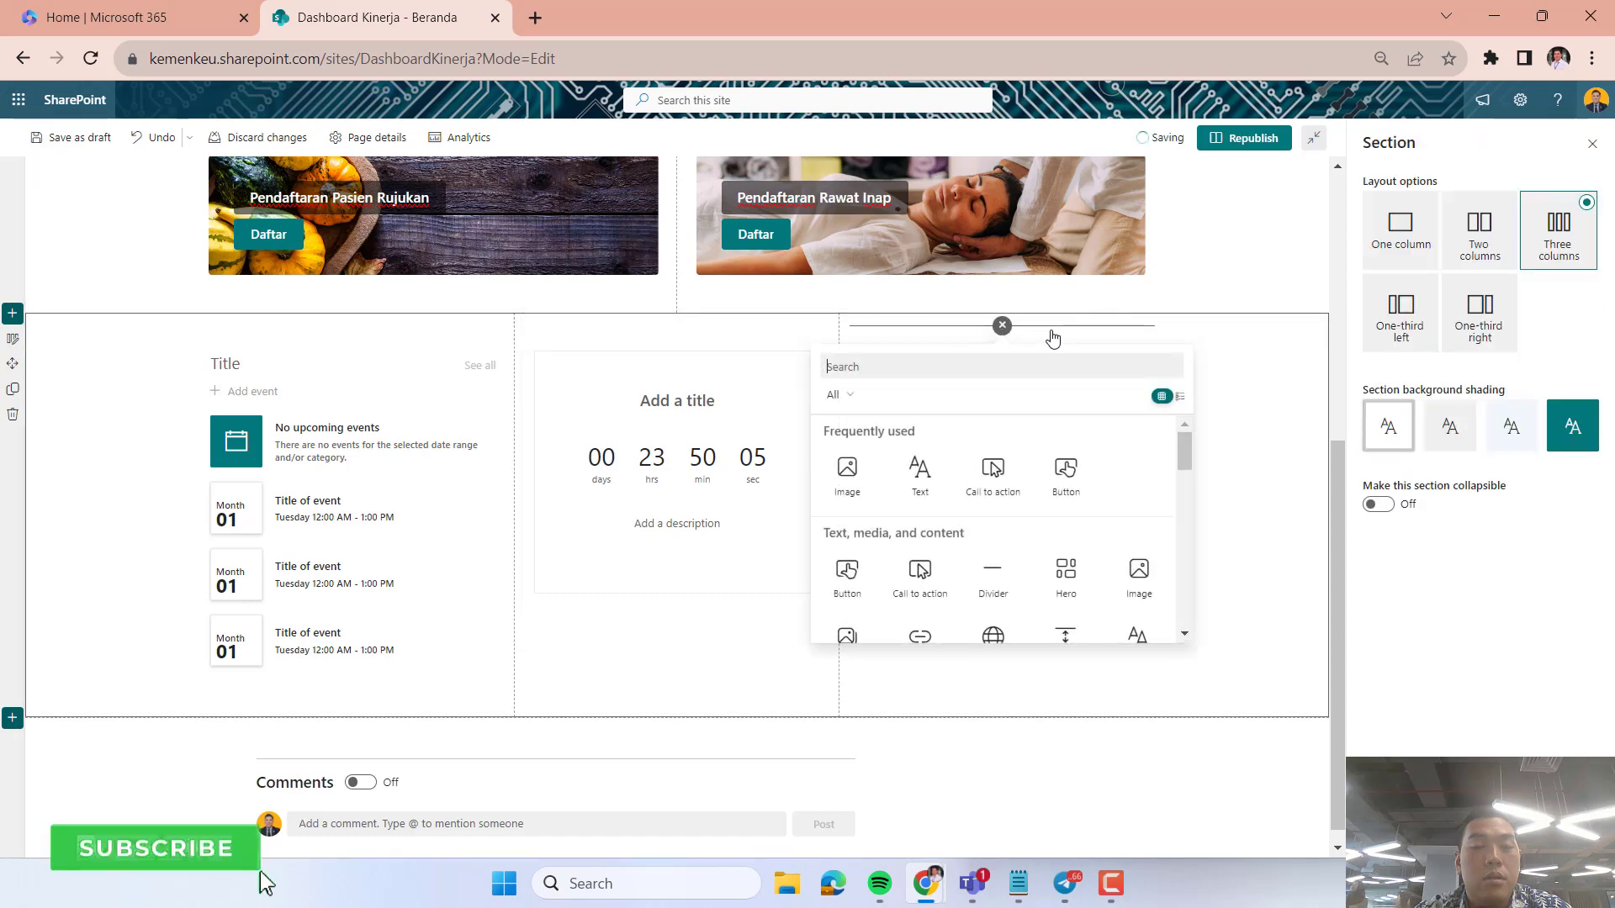
scroll(1047, 560, down, 3)
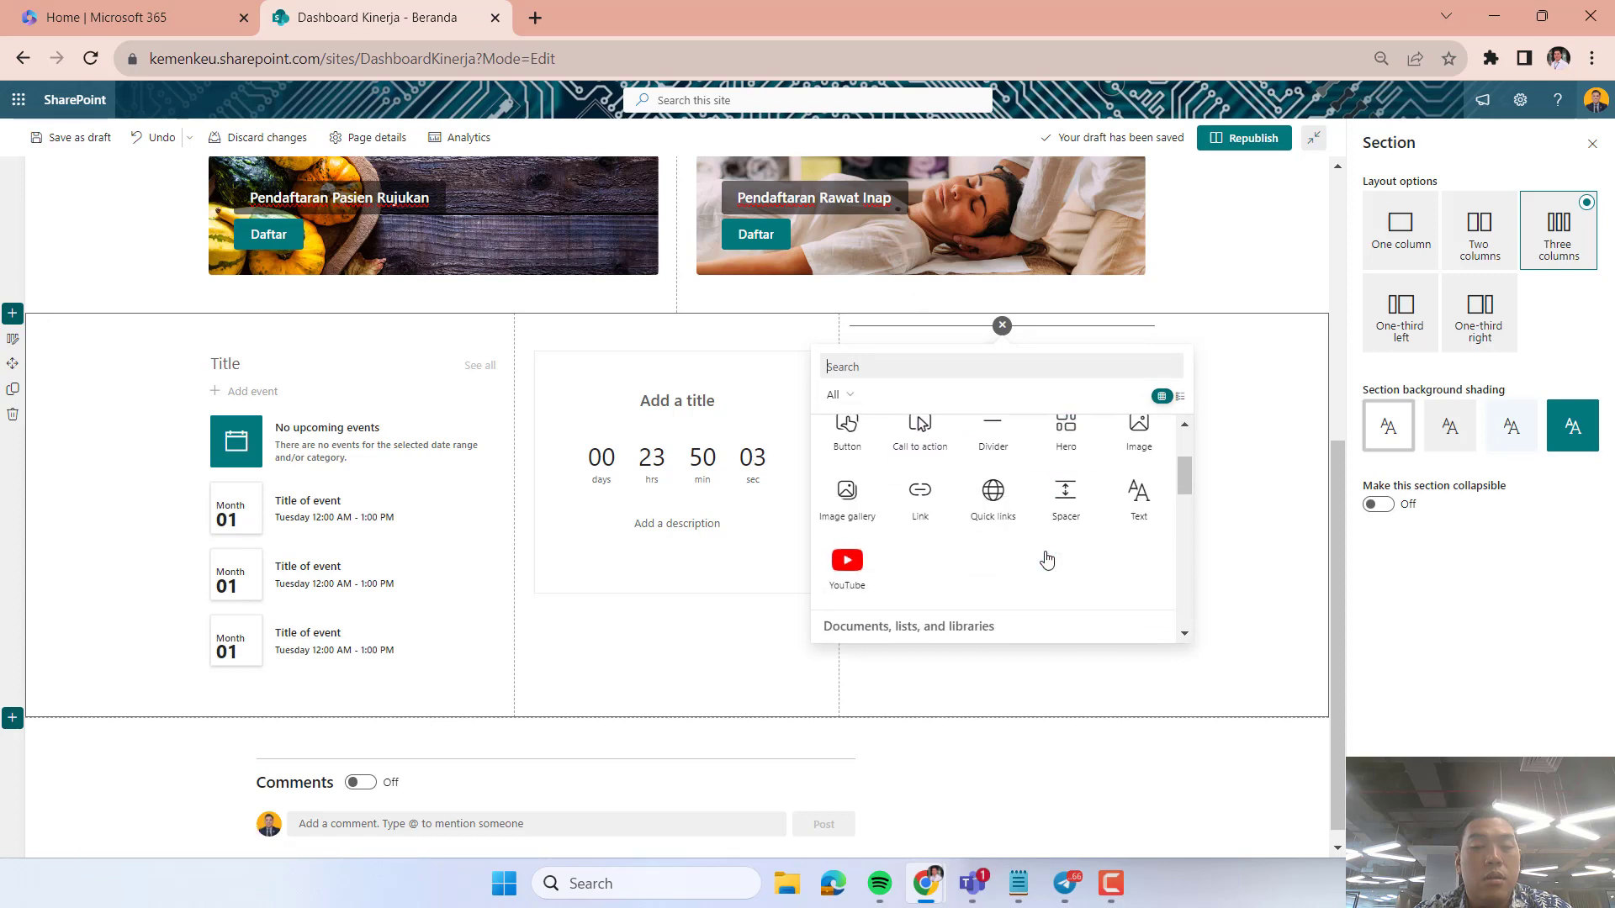
scroll(1047, 559, down, 3)
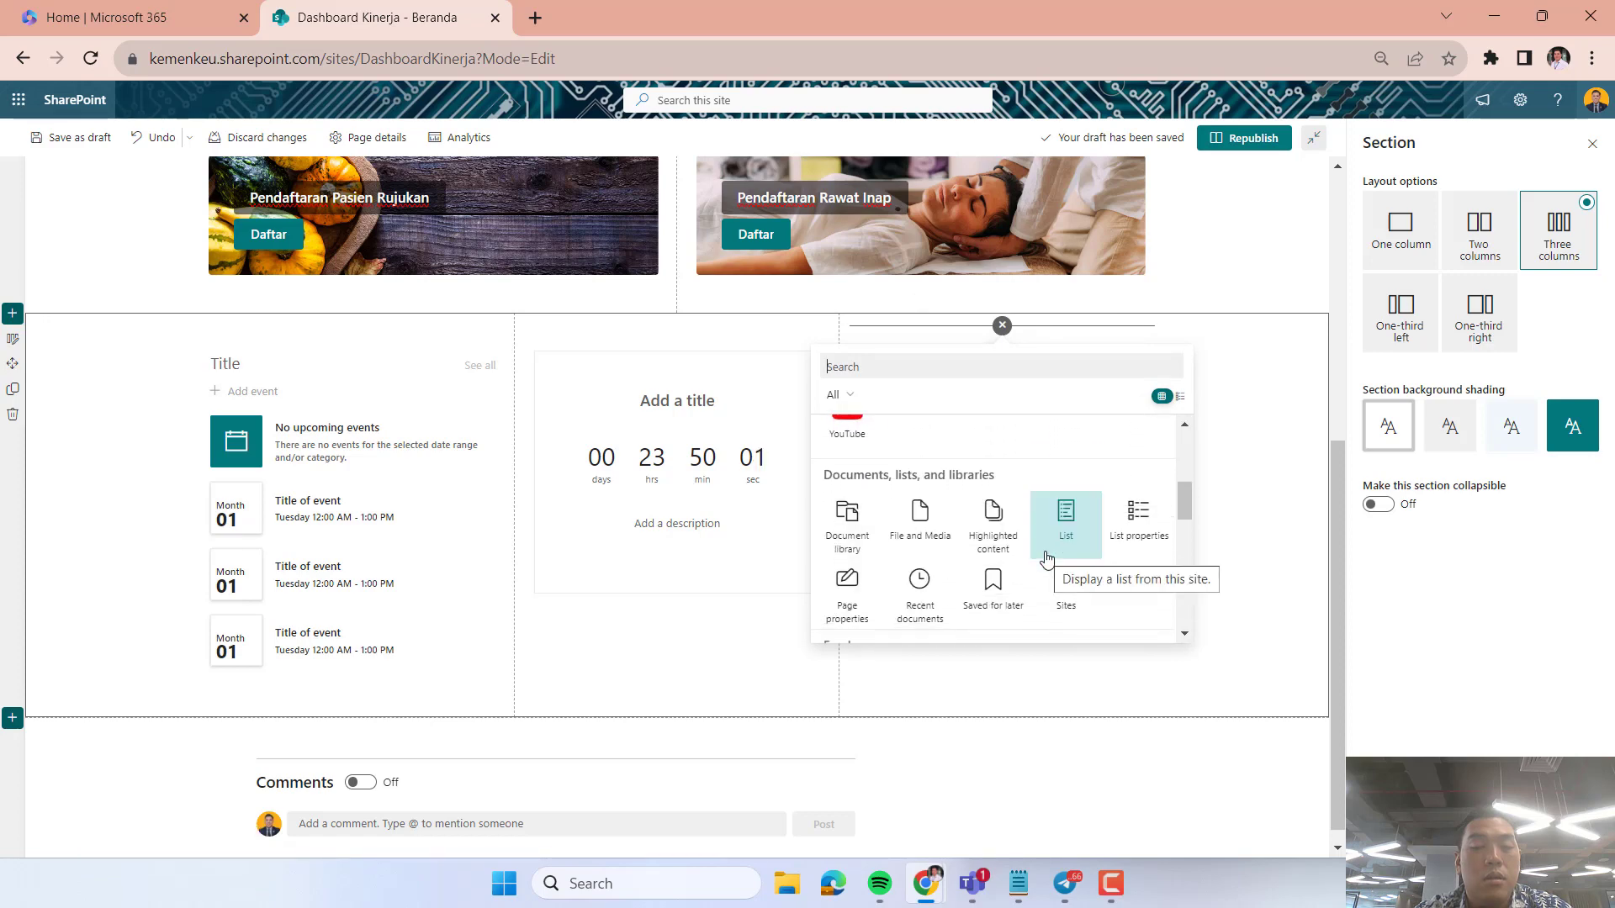
scroll(1047, 560, down, 2)
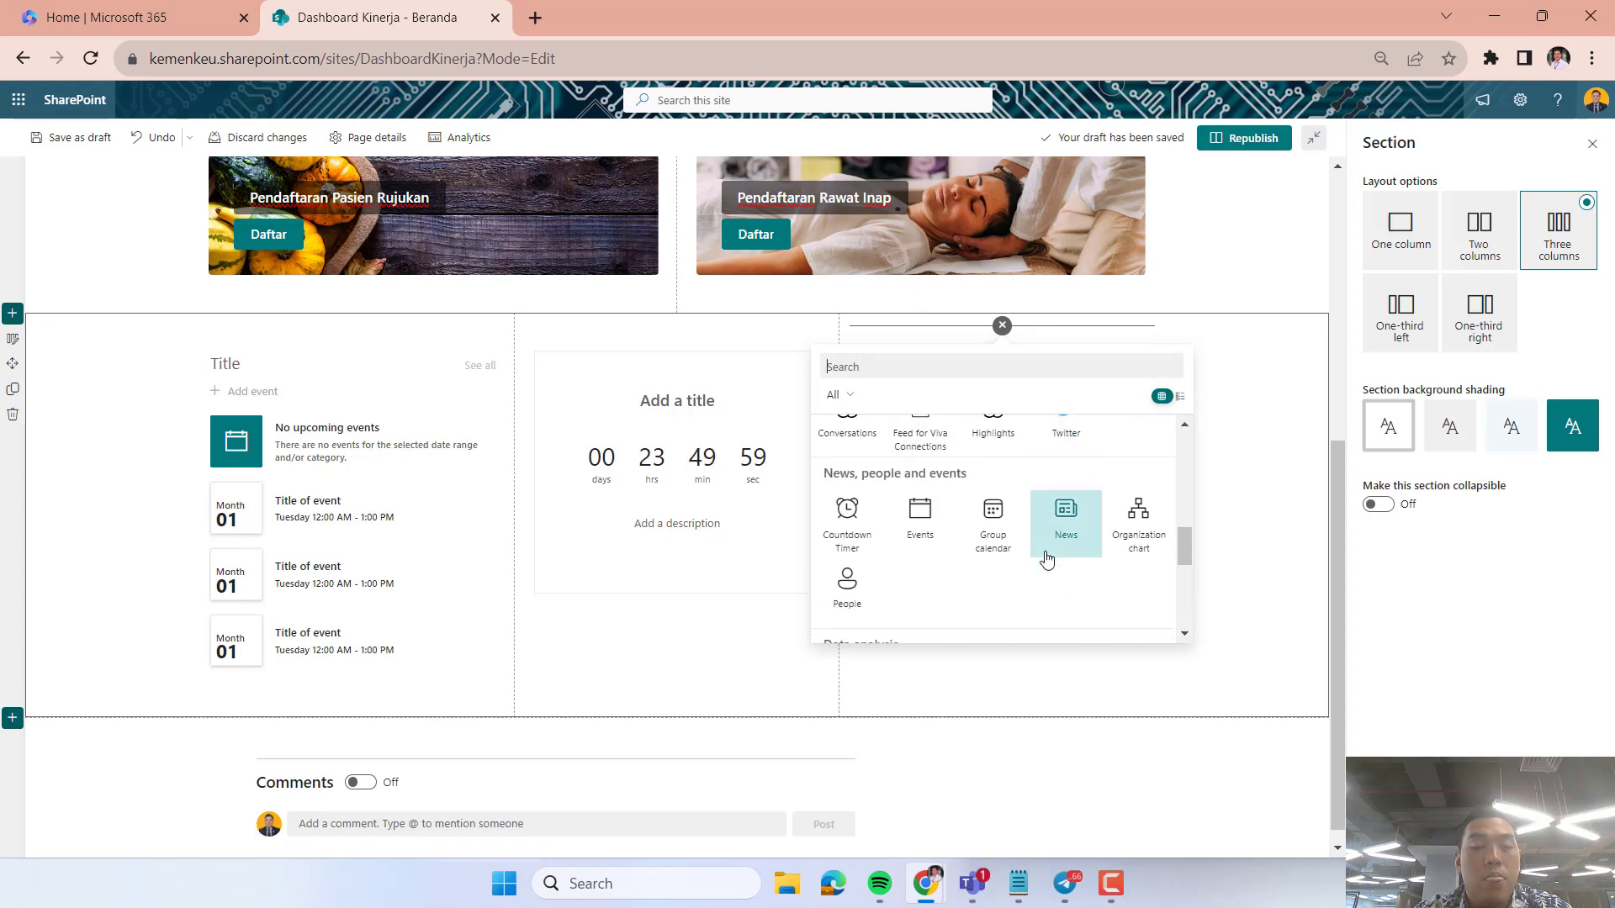
click(1066, 515)
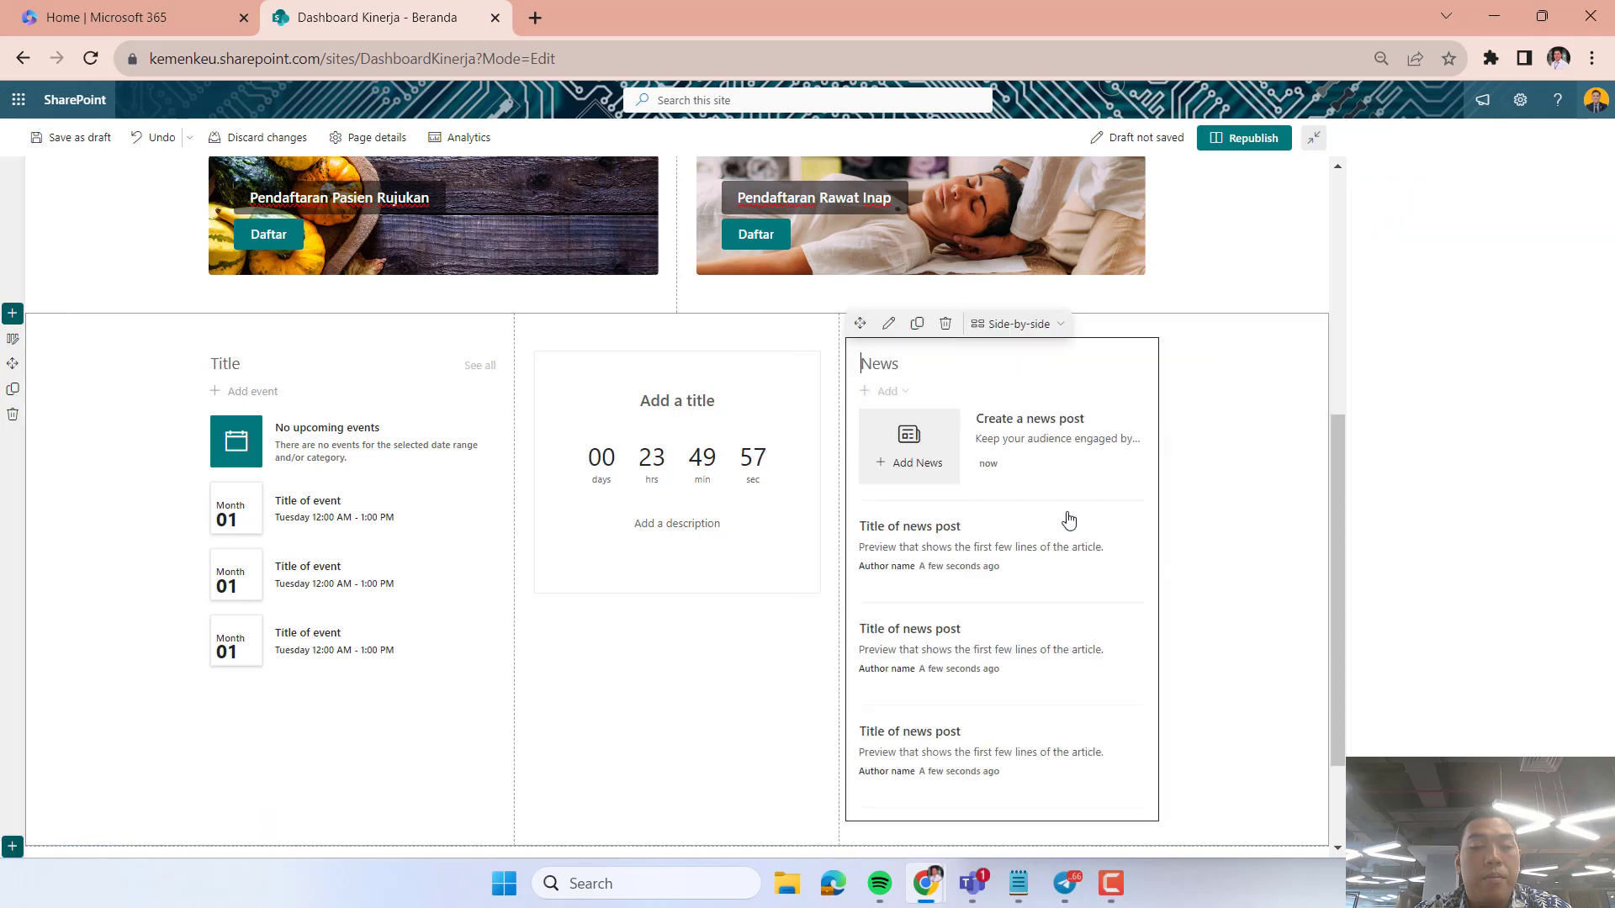
click(1175, 498)
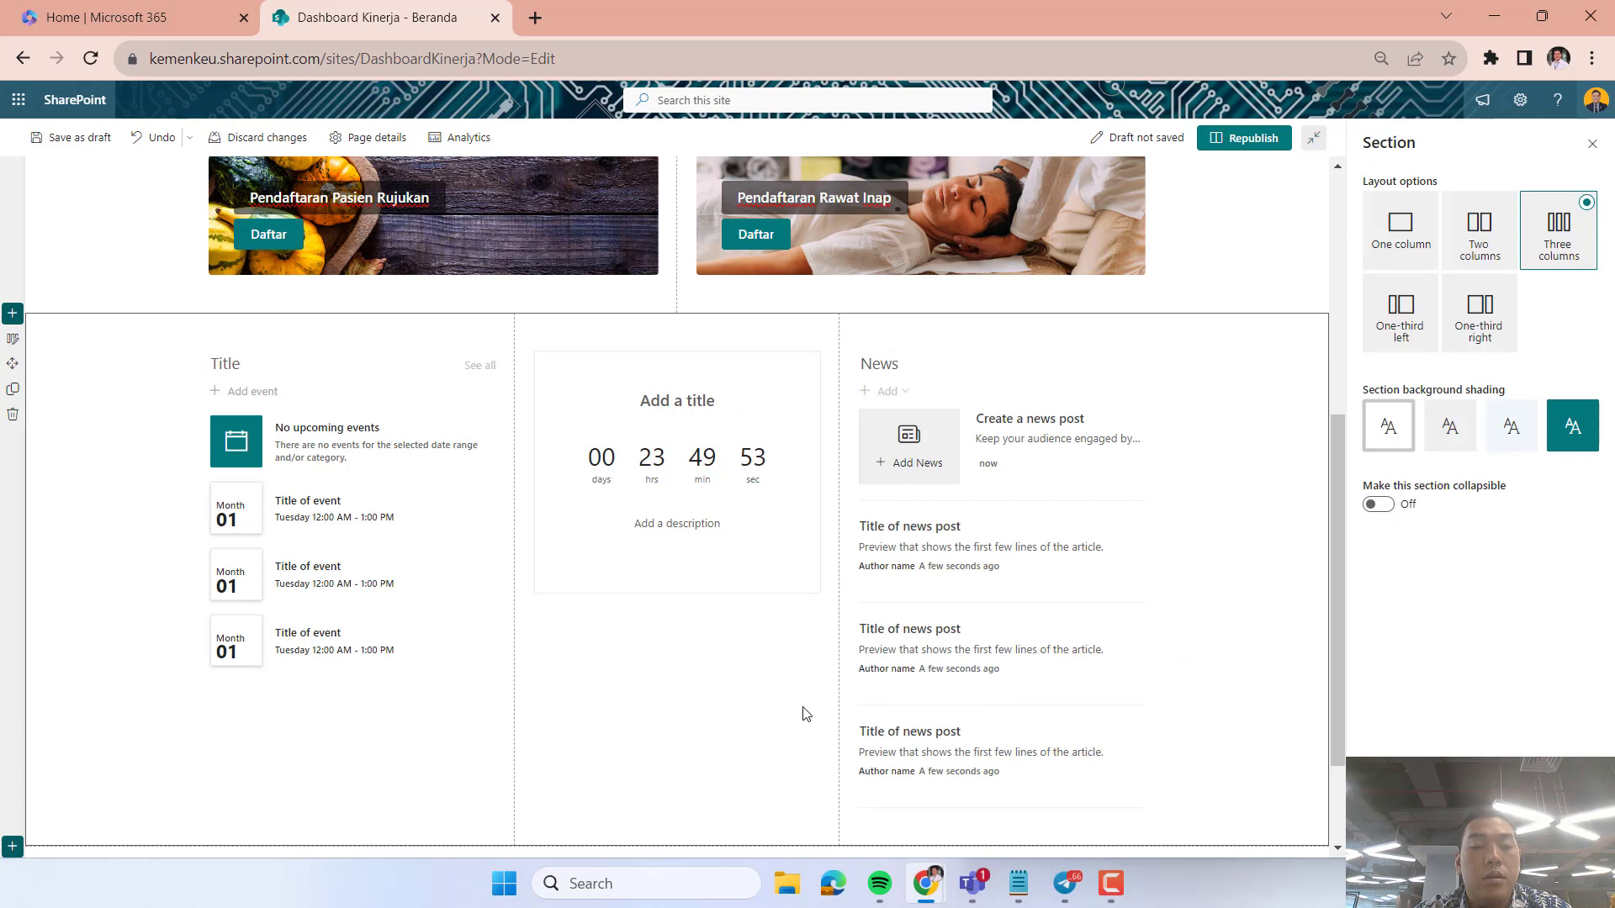
Republish the home page and review the published Hero, call to action, Events, Countdown Timer and News web parts.
click(1264, 145)
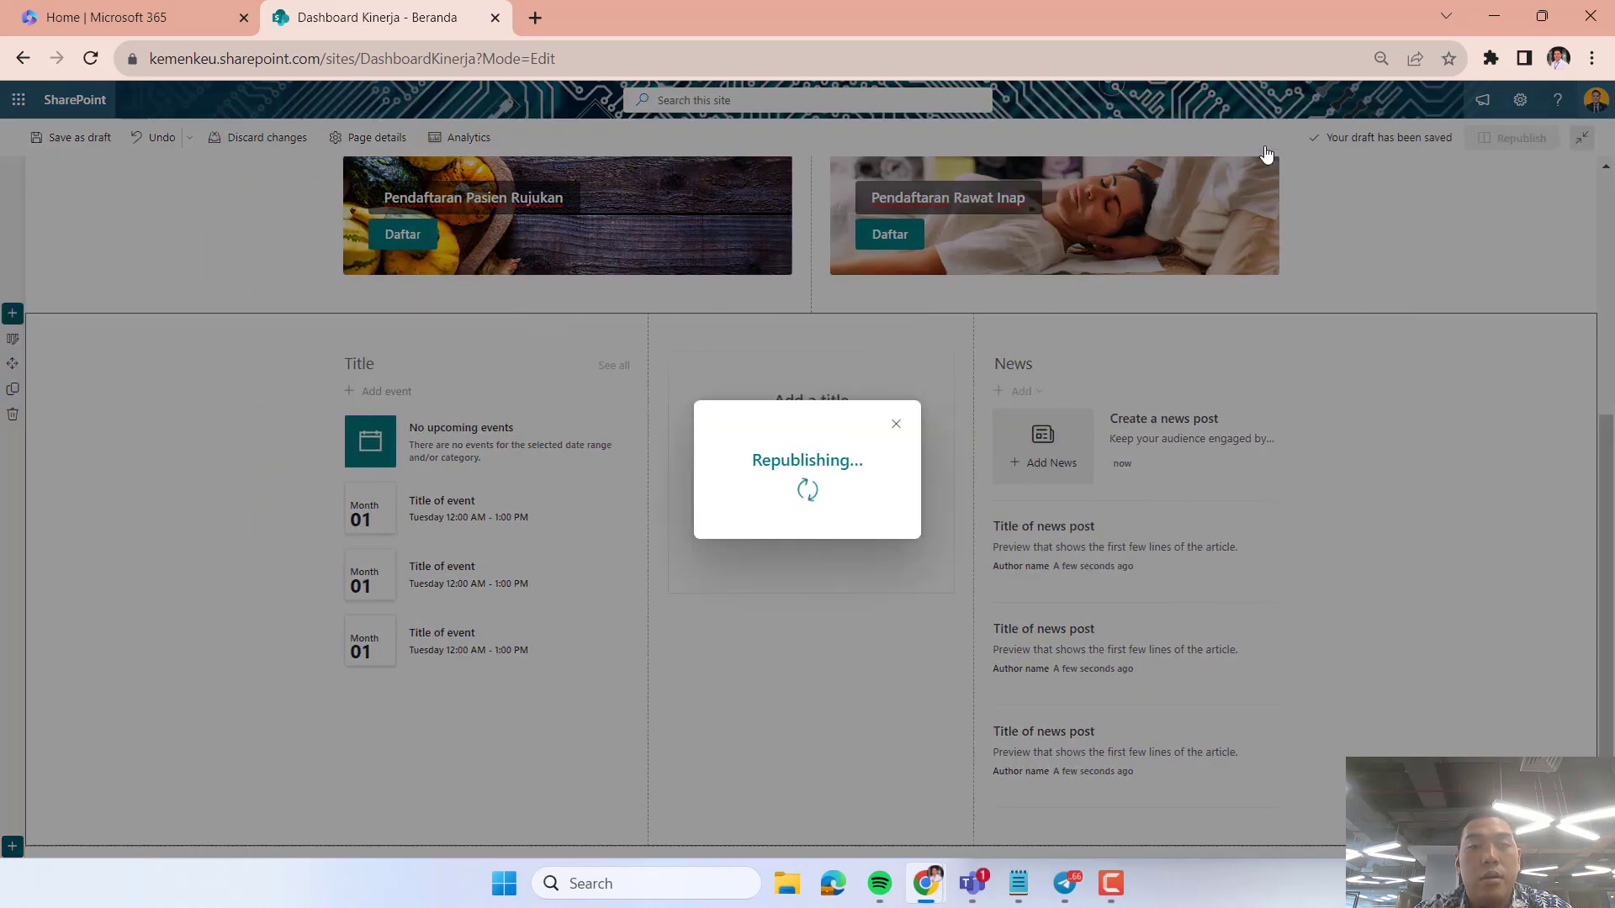
scroll(1193, 486, up, 6)
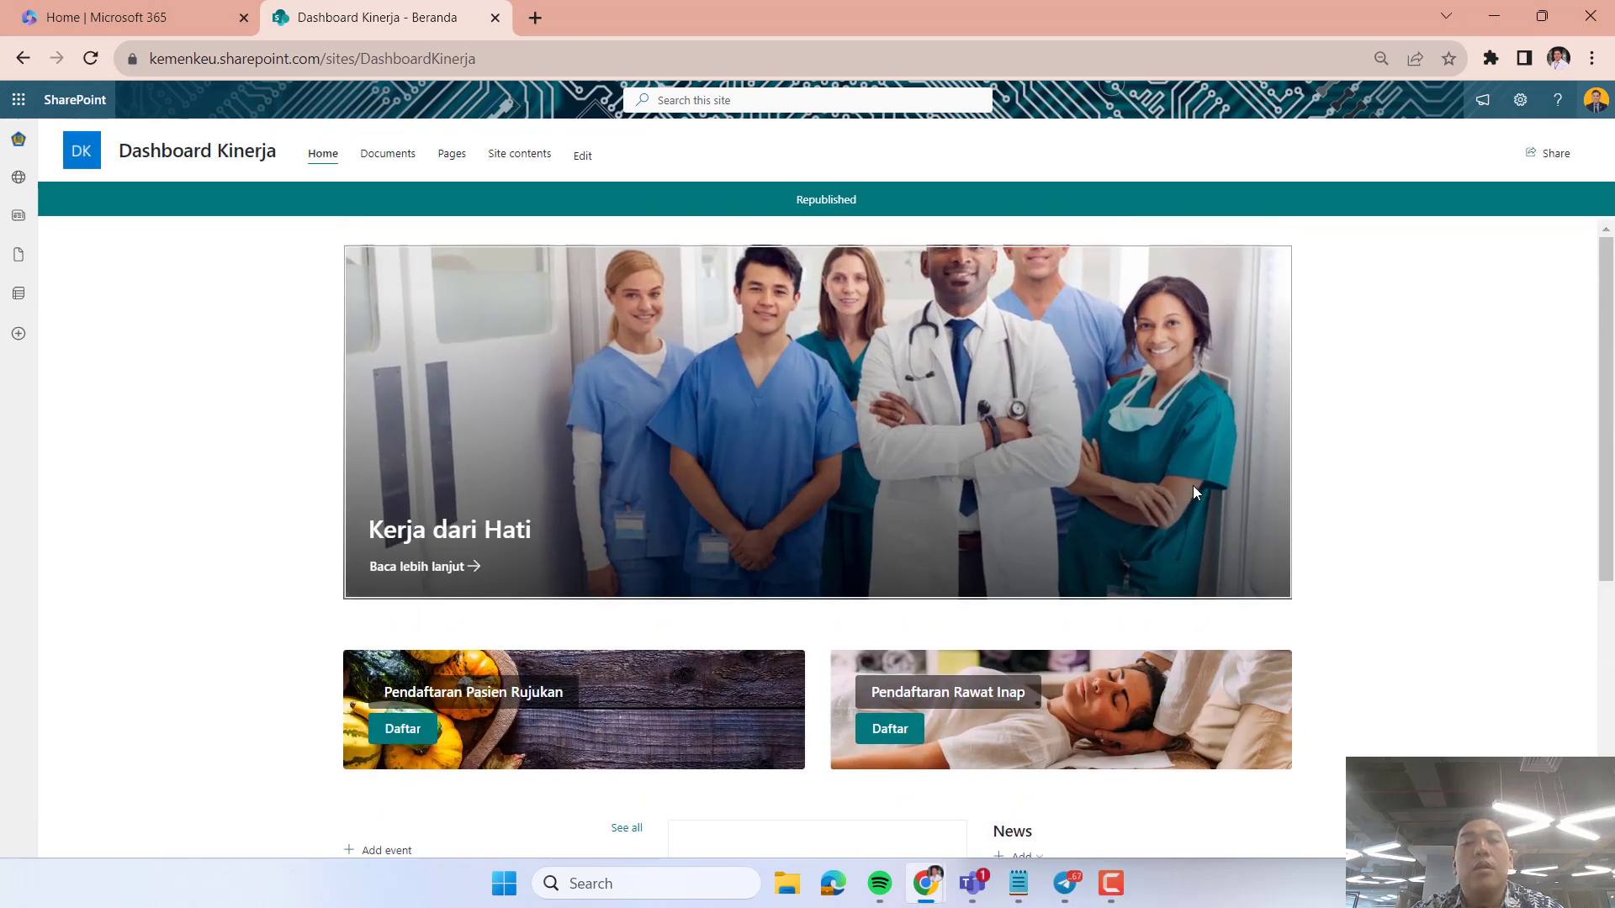
scroll(1194, 487, down, 1)
scroll(1323, 457, down, 4)
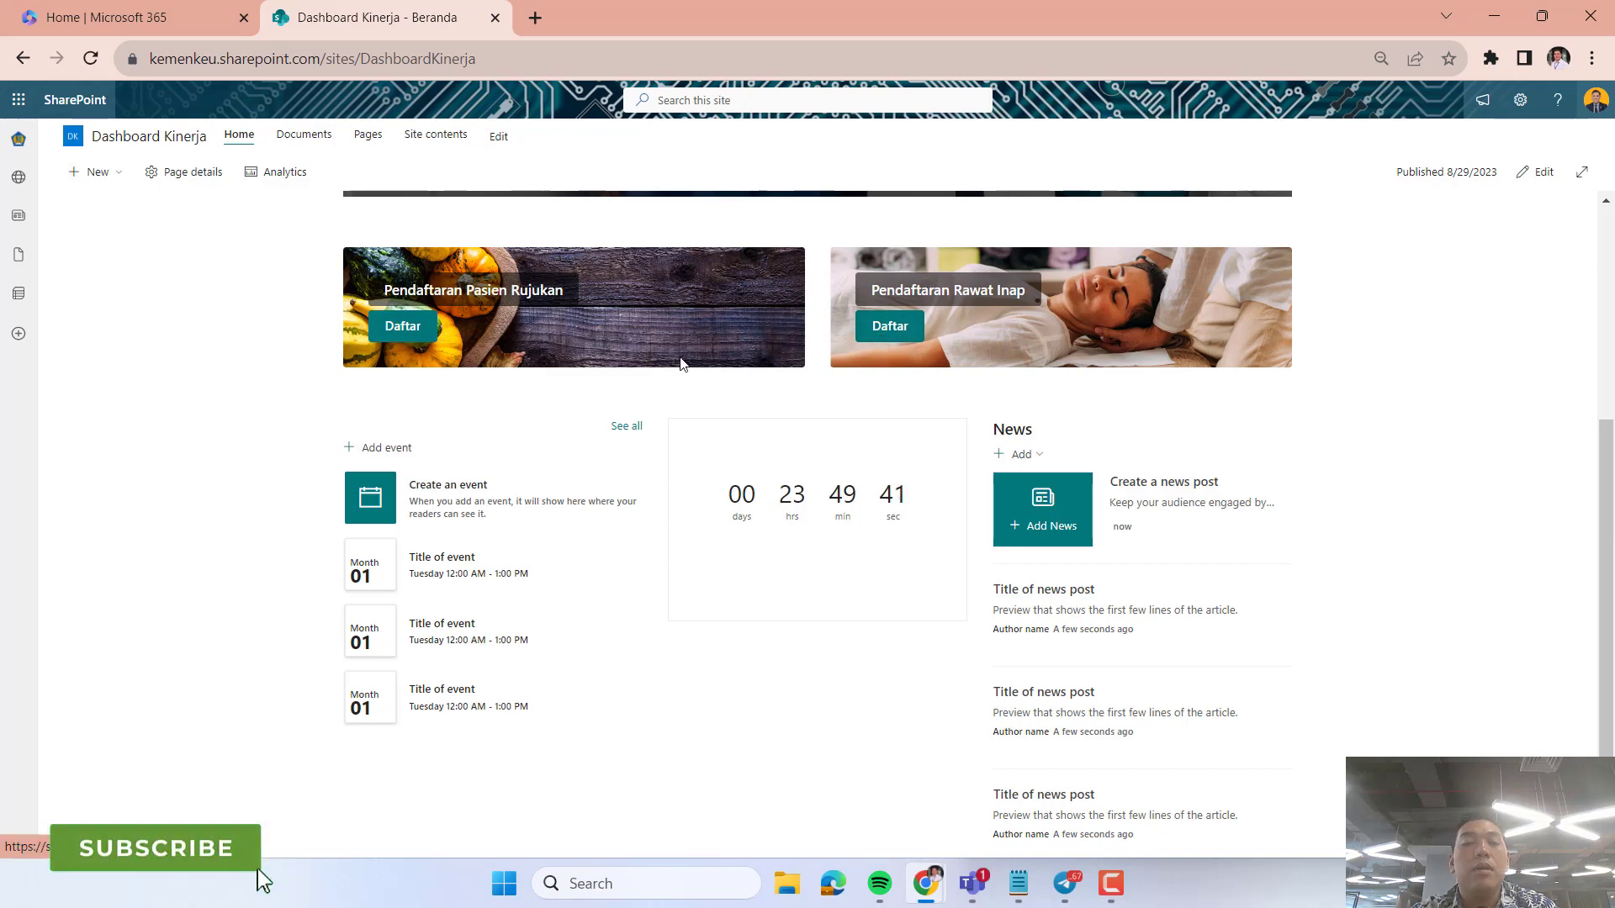
scroll(711, 389, down, 1)
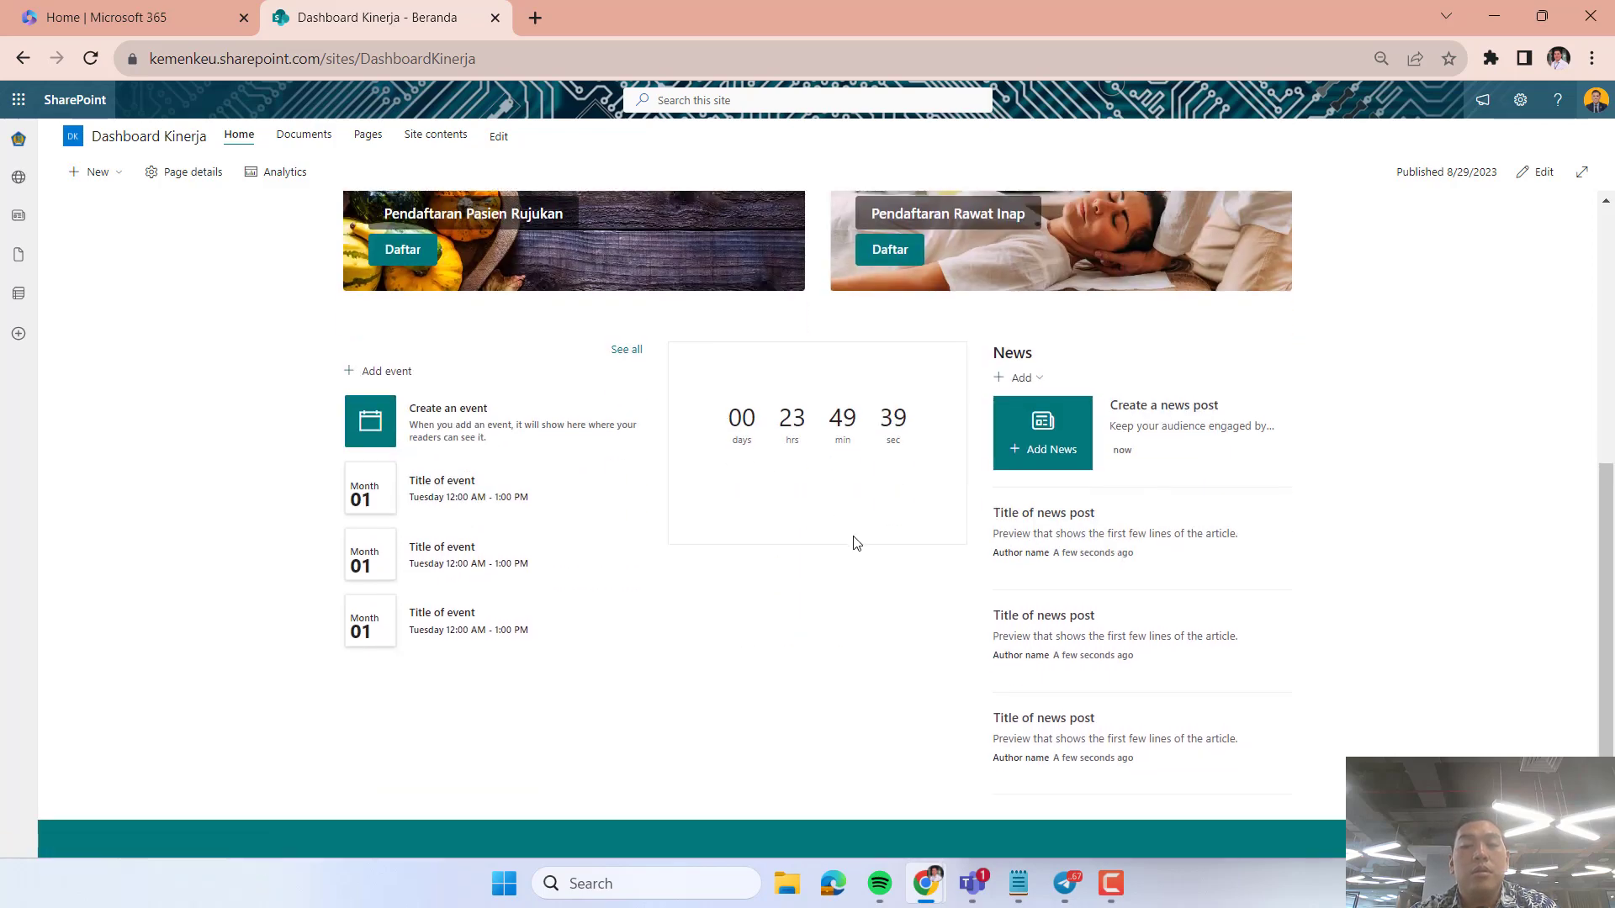
Put the home page in edit mode and move the Countdown Timer web part into the third column above News.
click(1558, 179)
scroll(842, 515, down, 5)
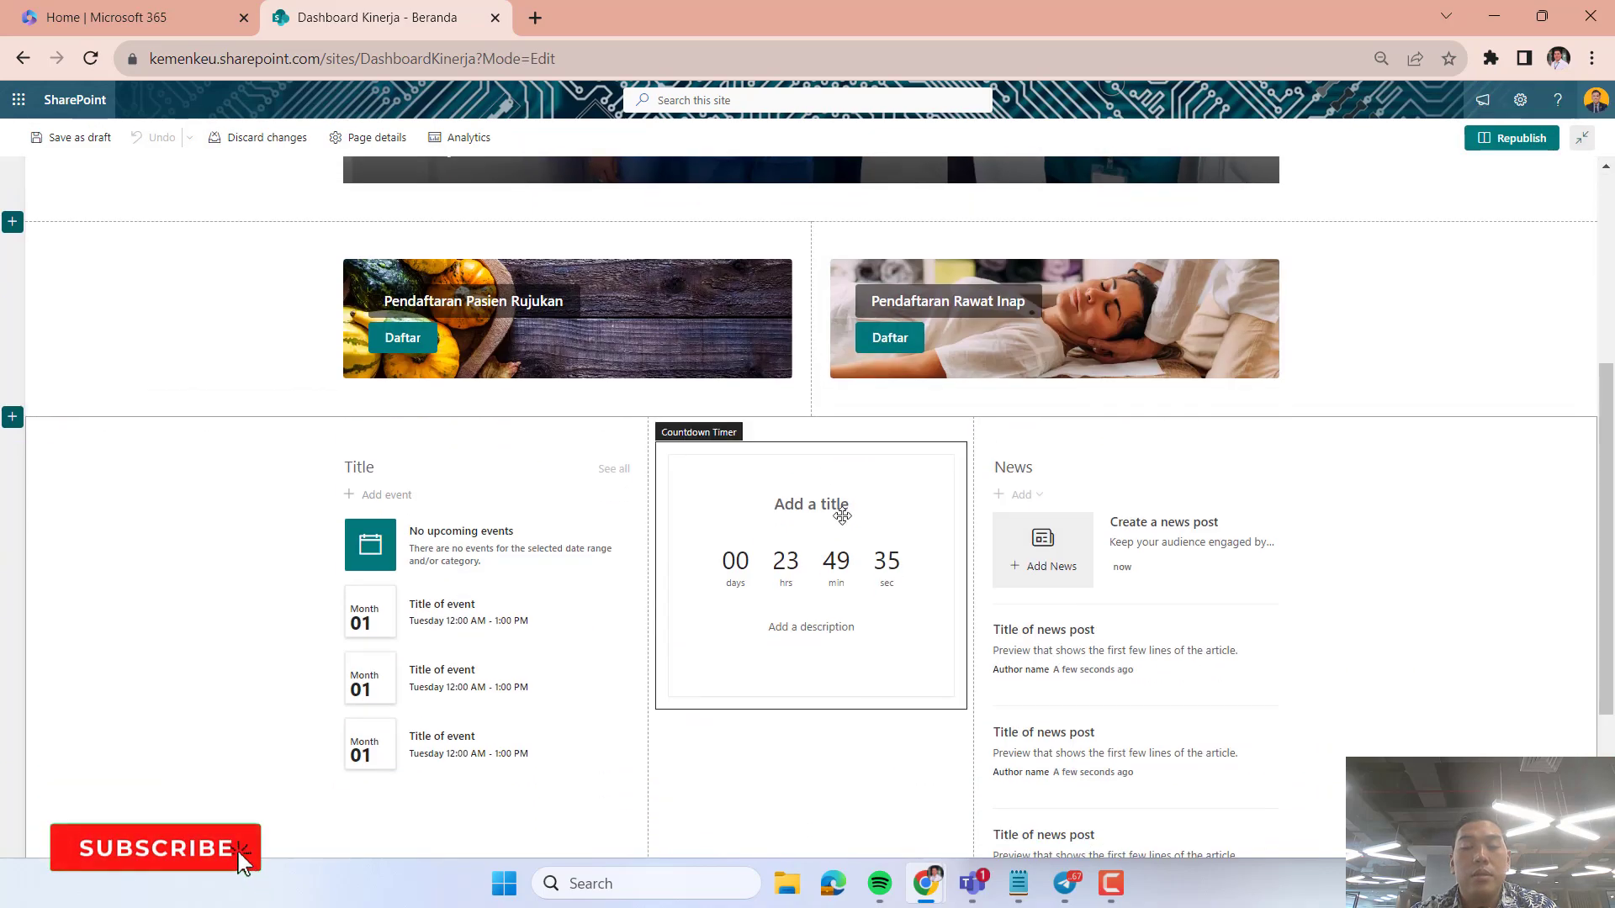
click(822, 467)
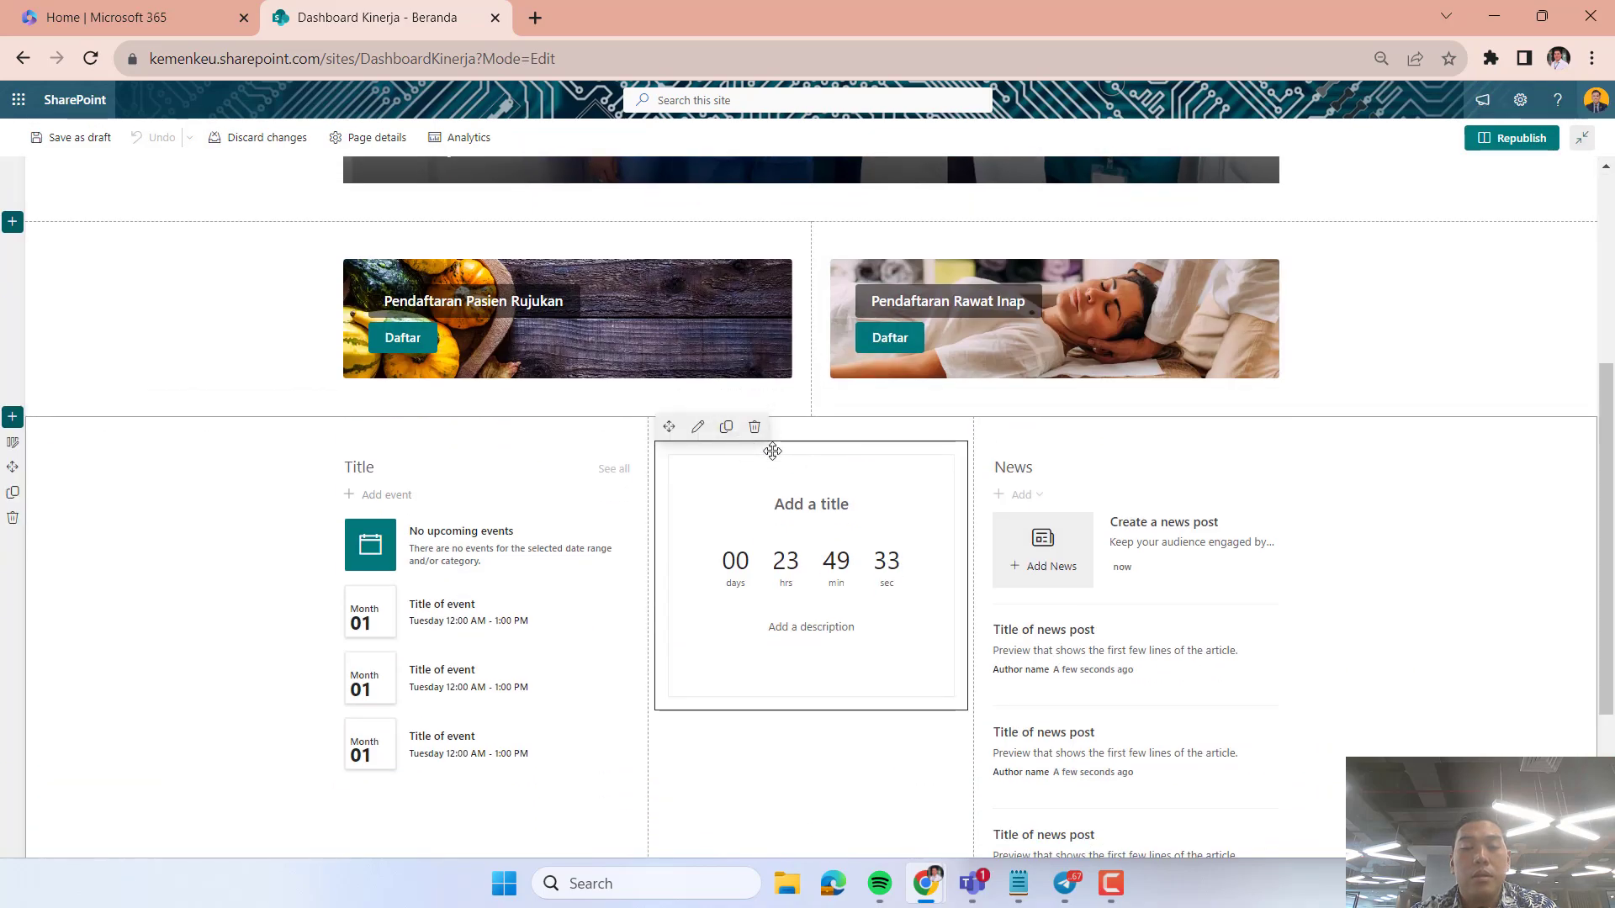
drag(772, 451, 1137, 451)
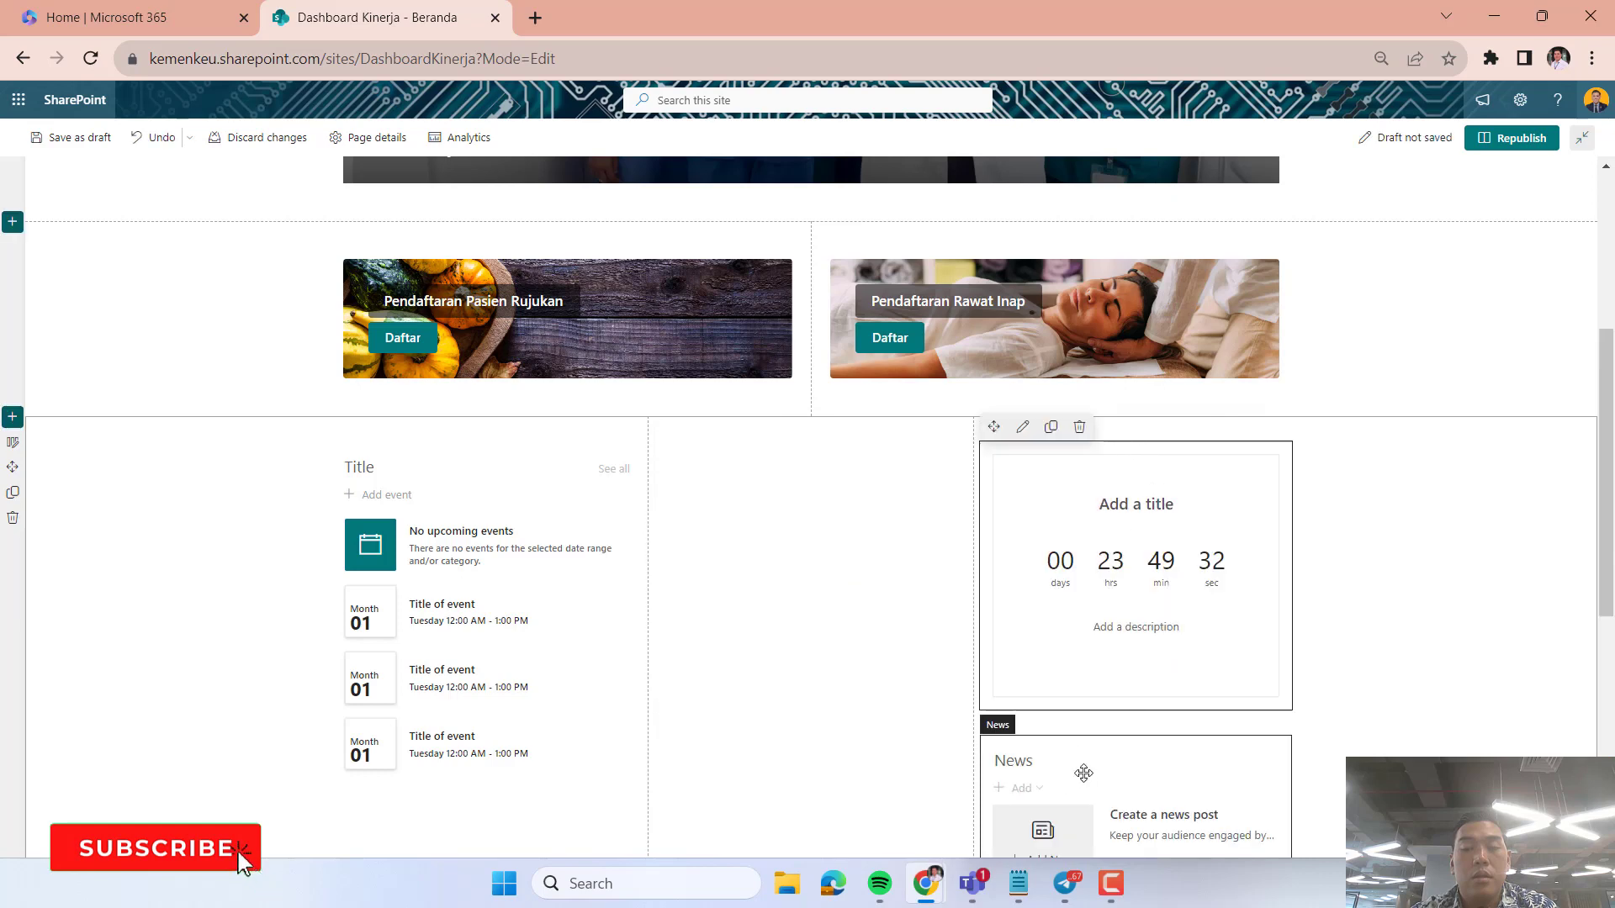
drag(1083, 773, 1147, 557)
scroll(878, 535, down, 3)
right_click(1147, 557)
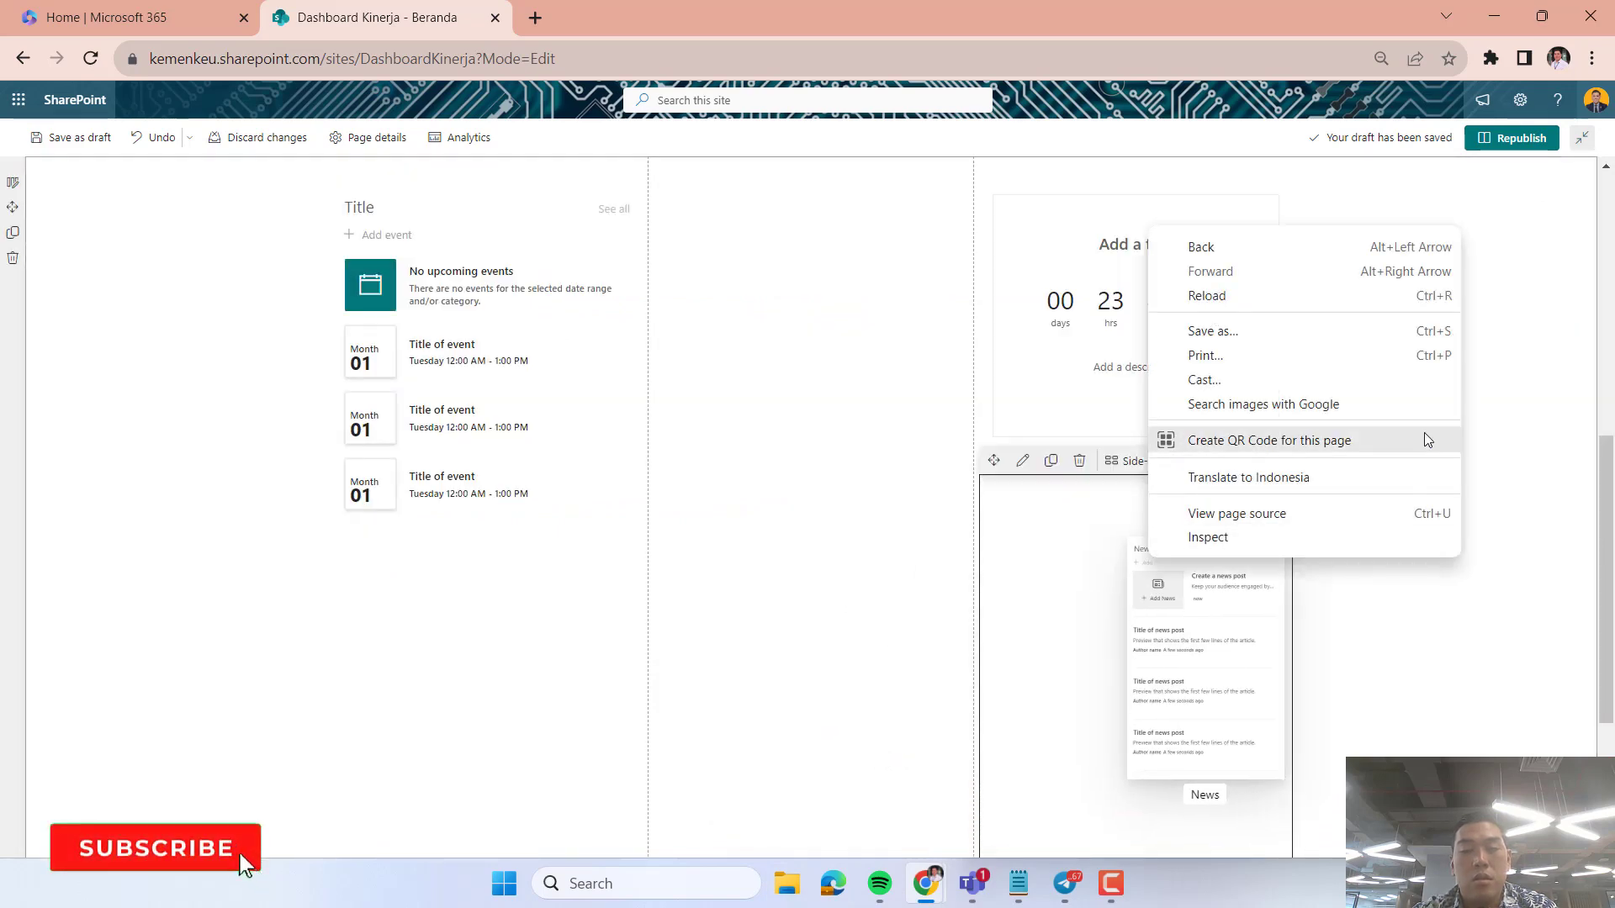
click(1519, 429)
click(1435, 393)
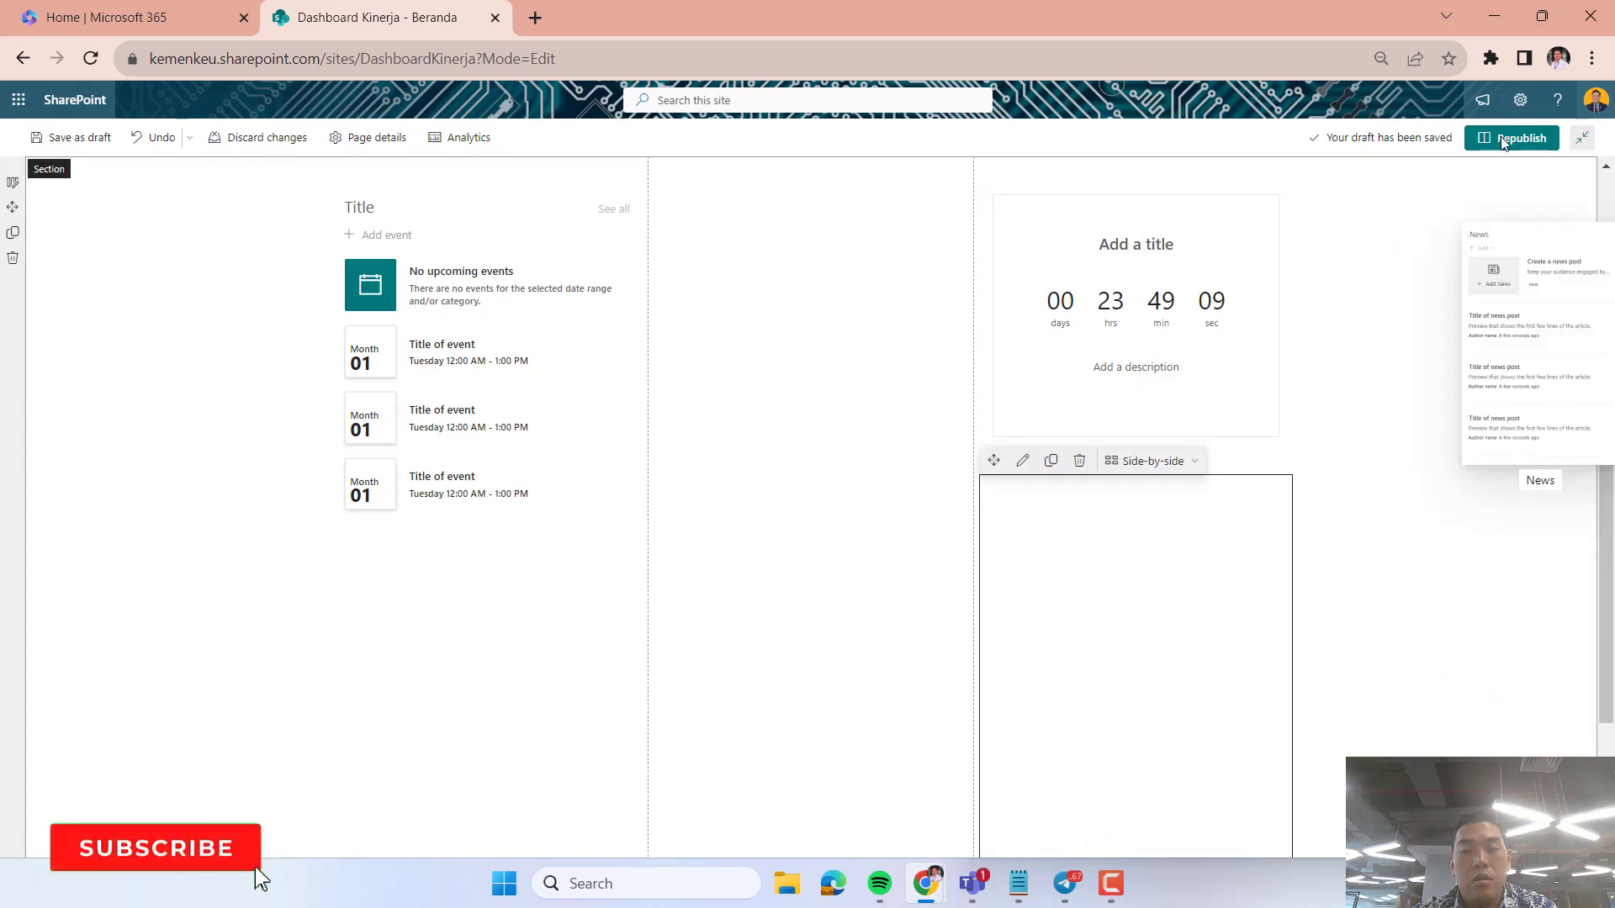
Republish the home page and check the Countdown Timer and News placement in the third column.
click(1518, 139)
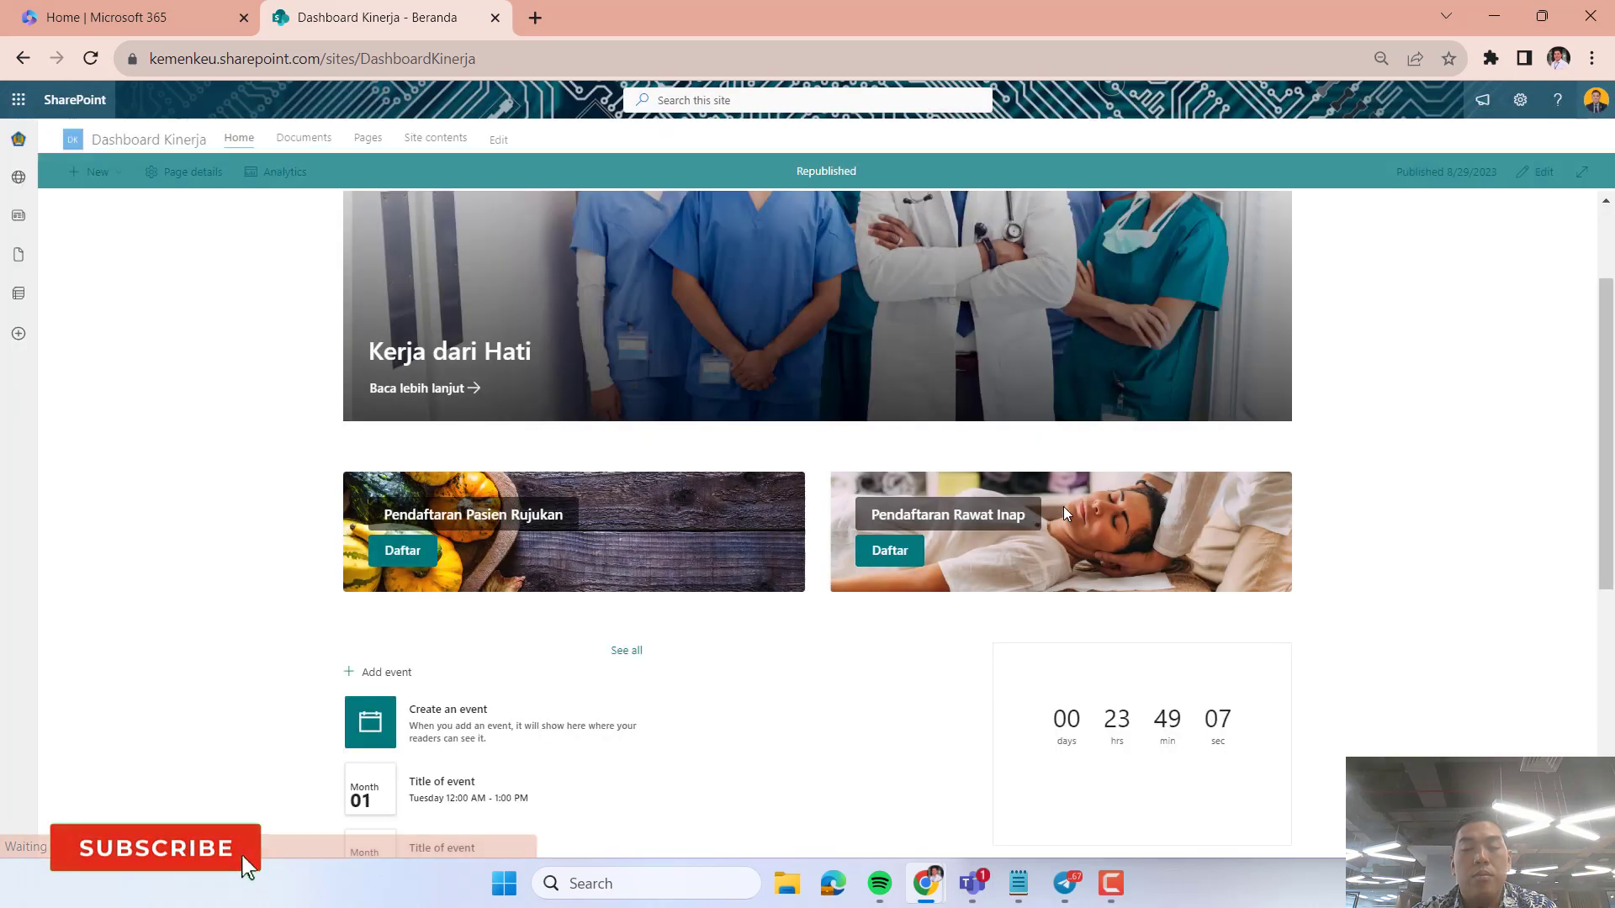
scroll(923, 793, down, 4)
scroll(926, 801, down, 3)
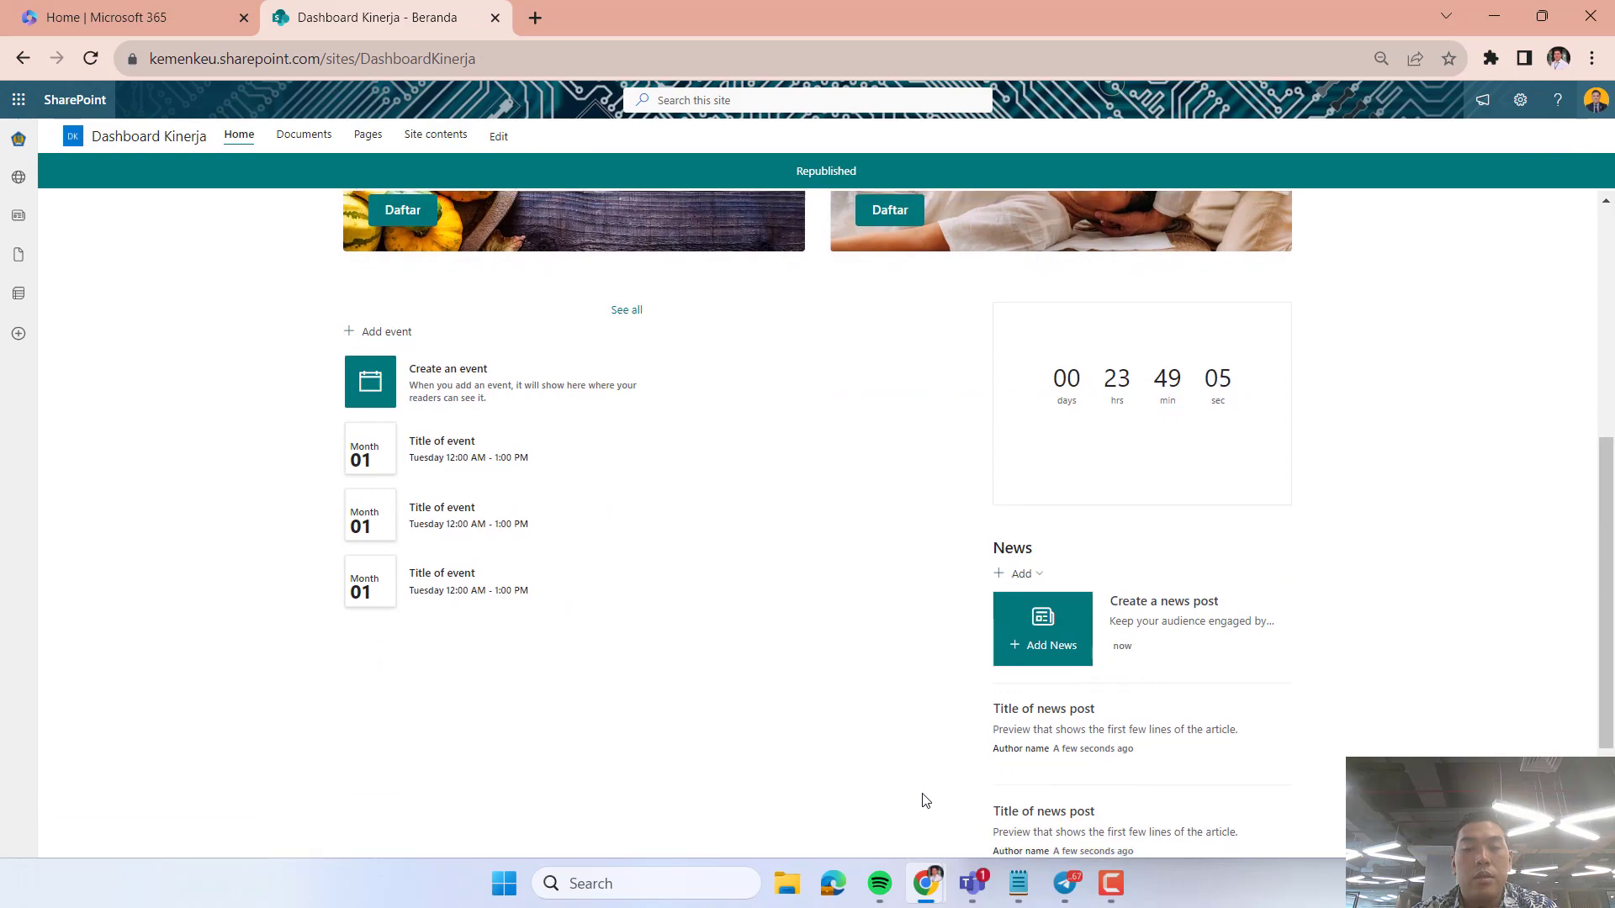
scroll(926, 801, up, 3)
scroll(926, 801, down, 2)
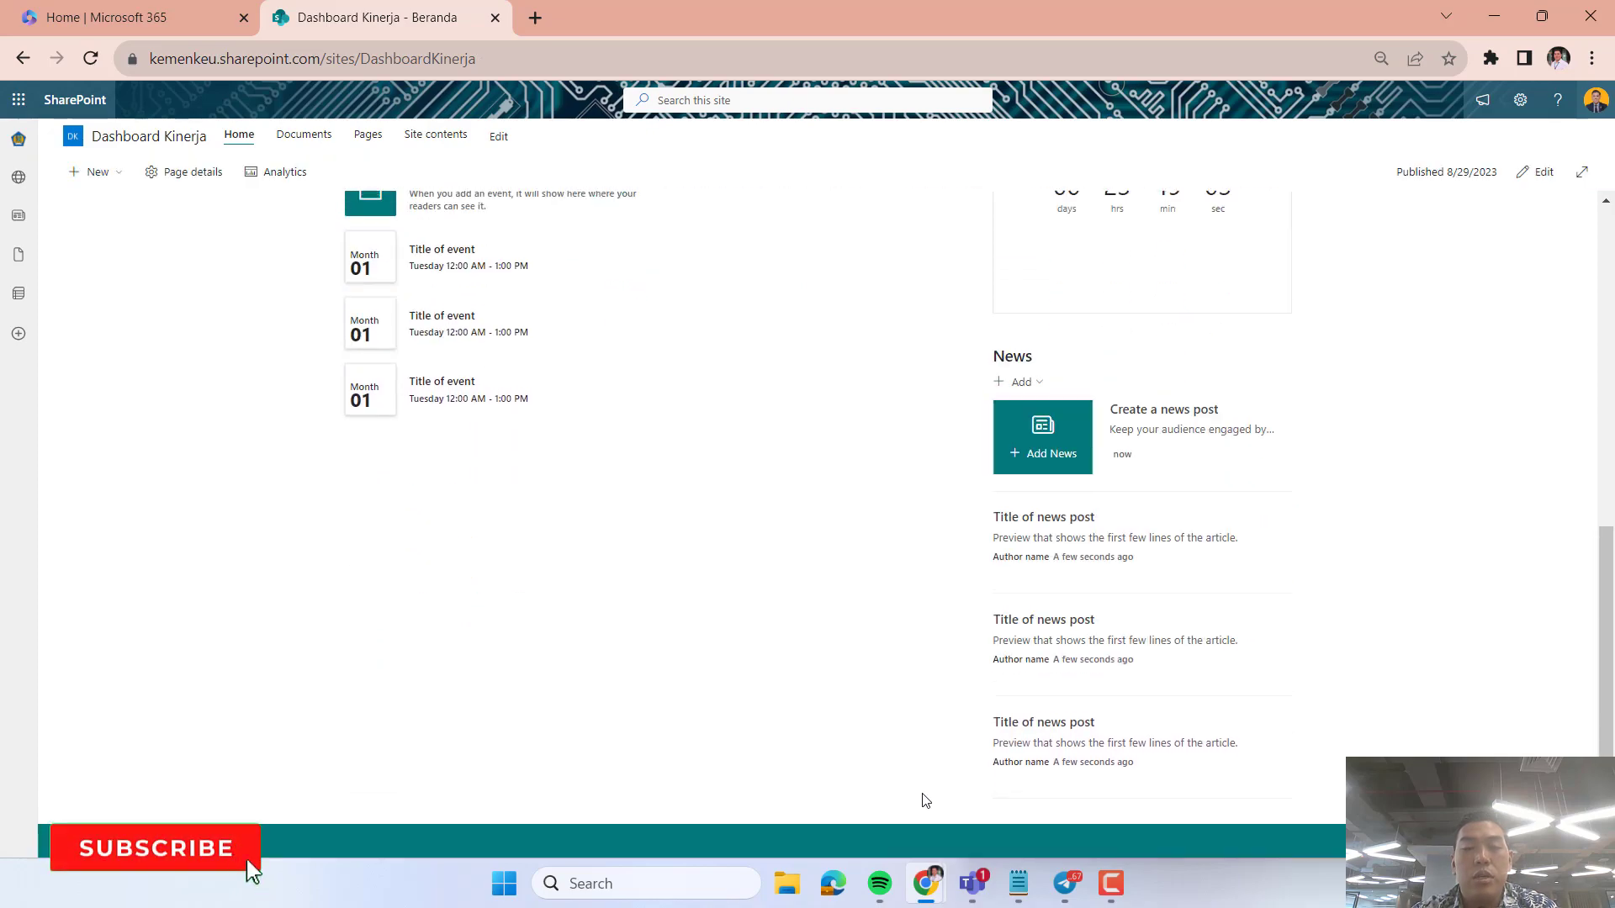
Put the home page in edit mode and try to move the News web part into the empty middle column.
scroll(922, 799, up, 3)
click(1538, 206)
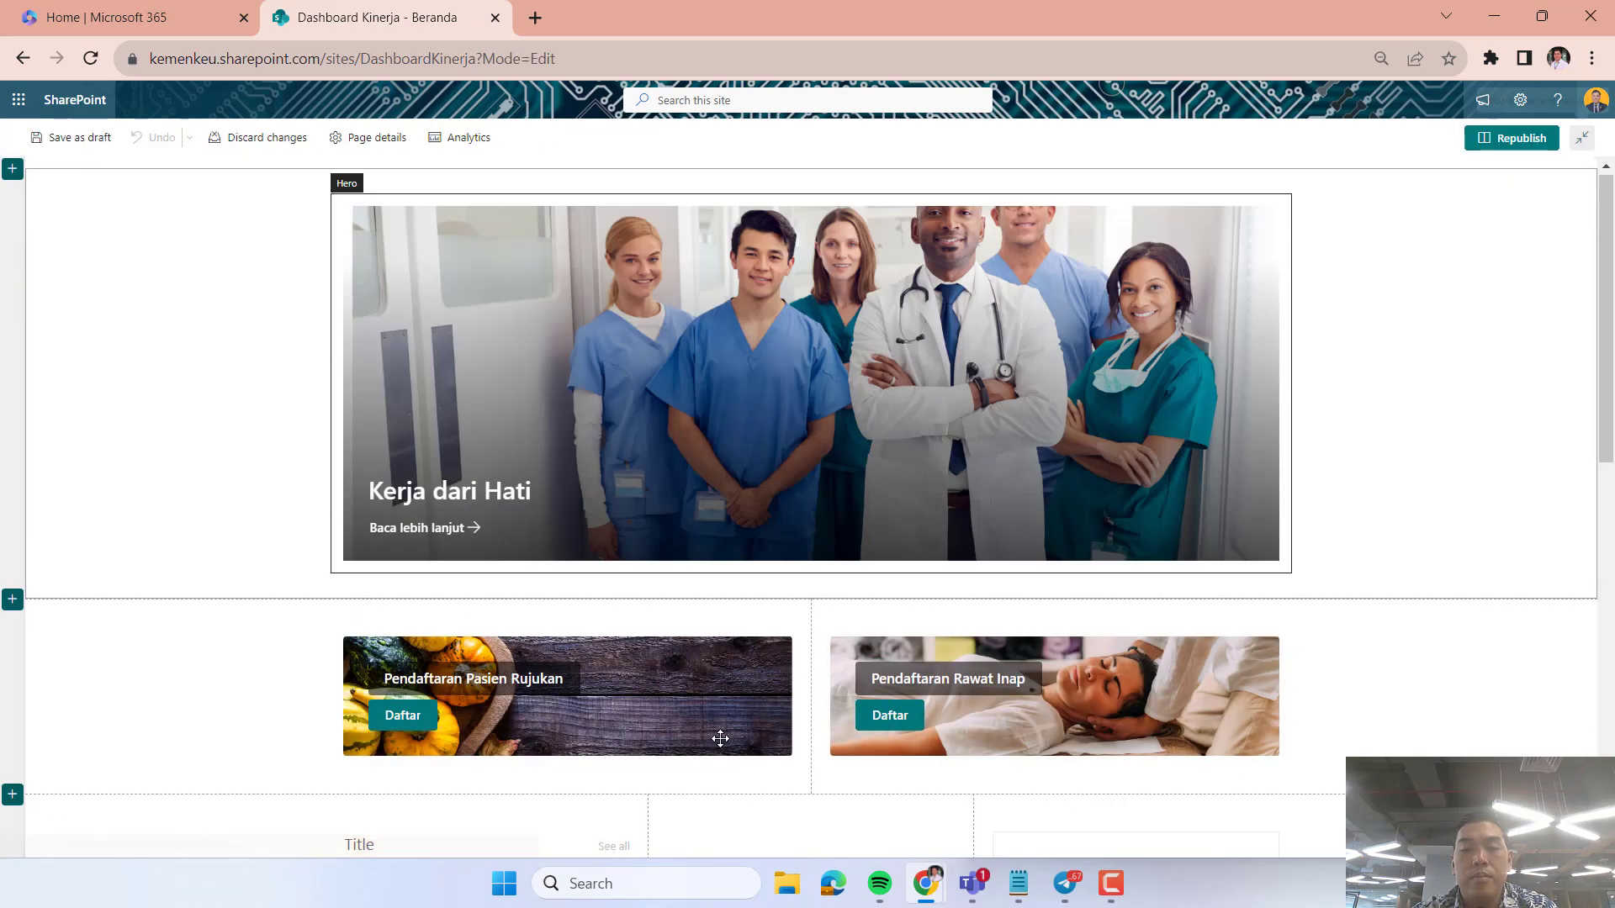
scroll(872, 800, down, 5)
click(1087, 631)
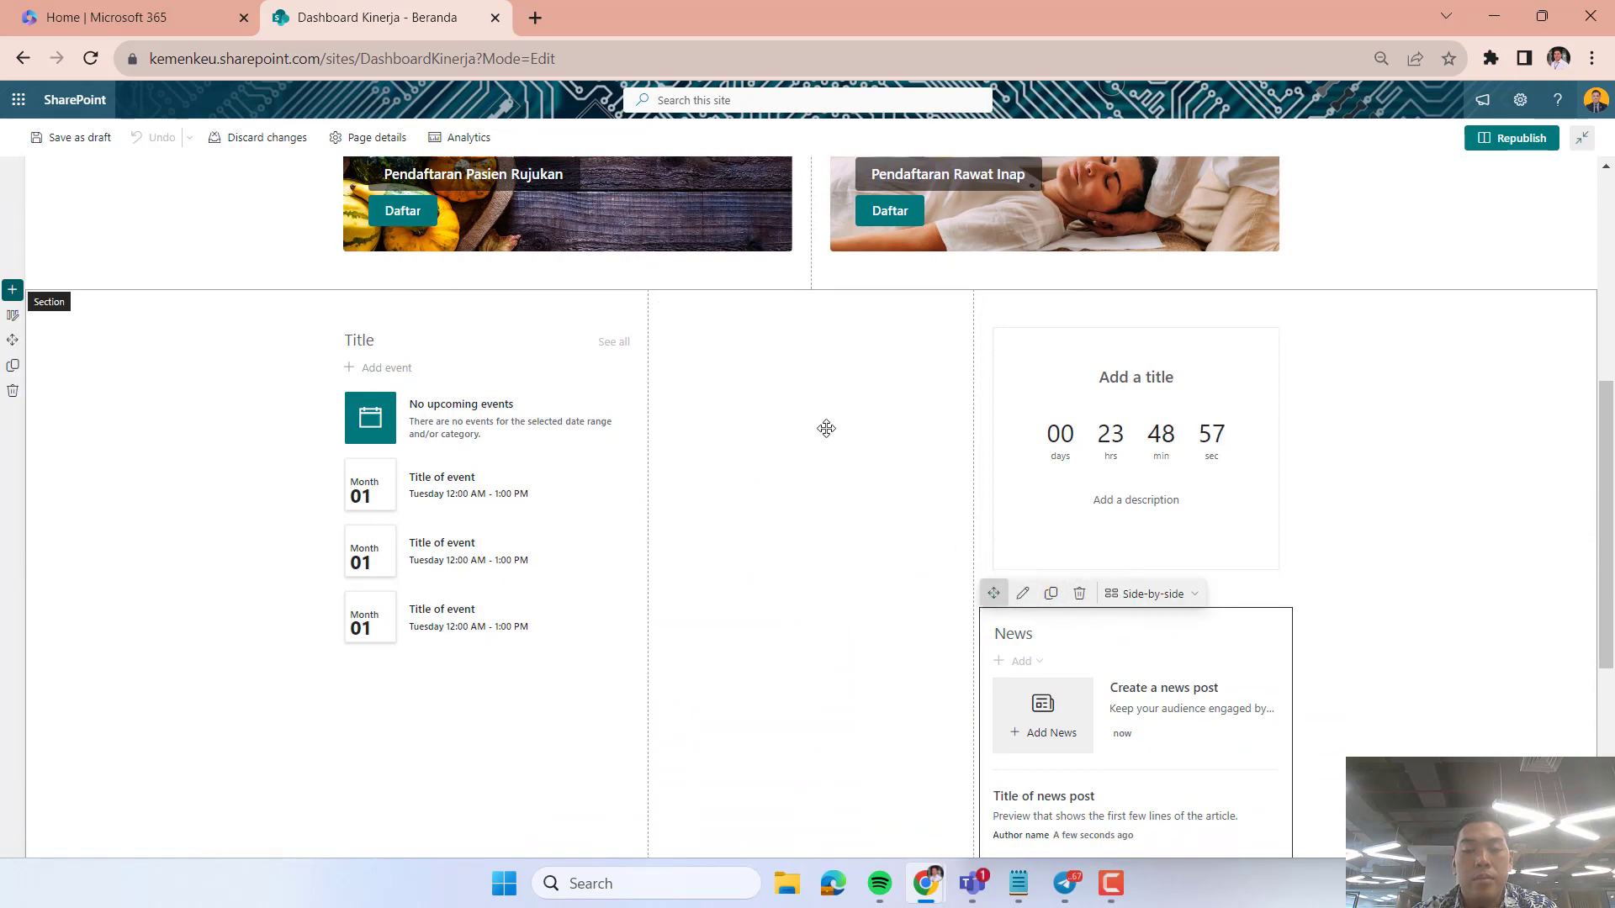
drag(825, 428, 721, 365)
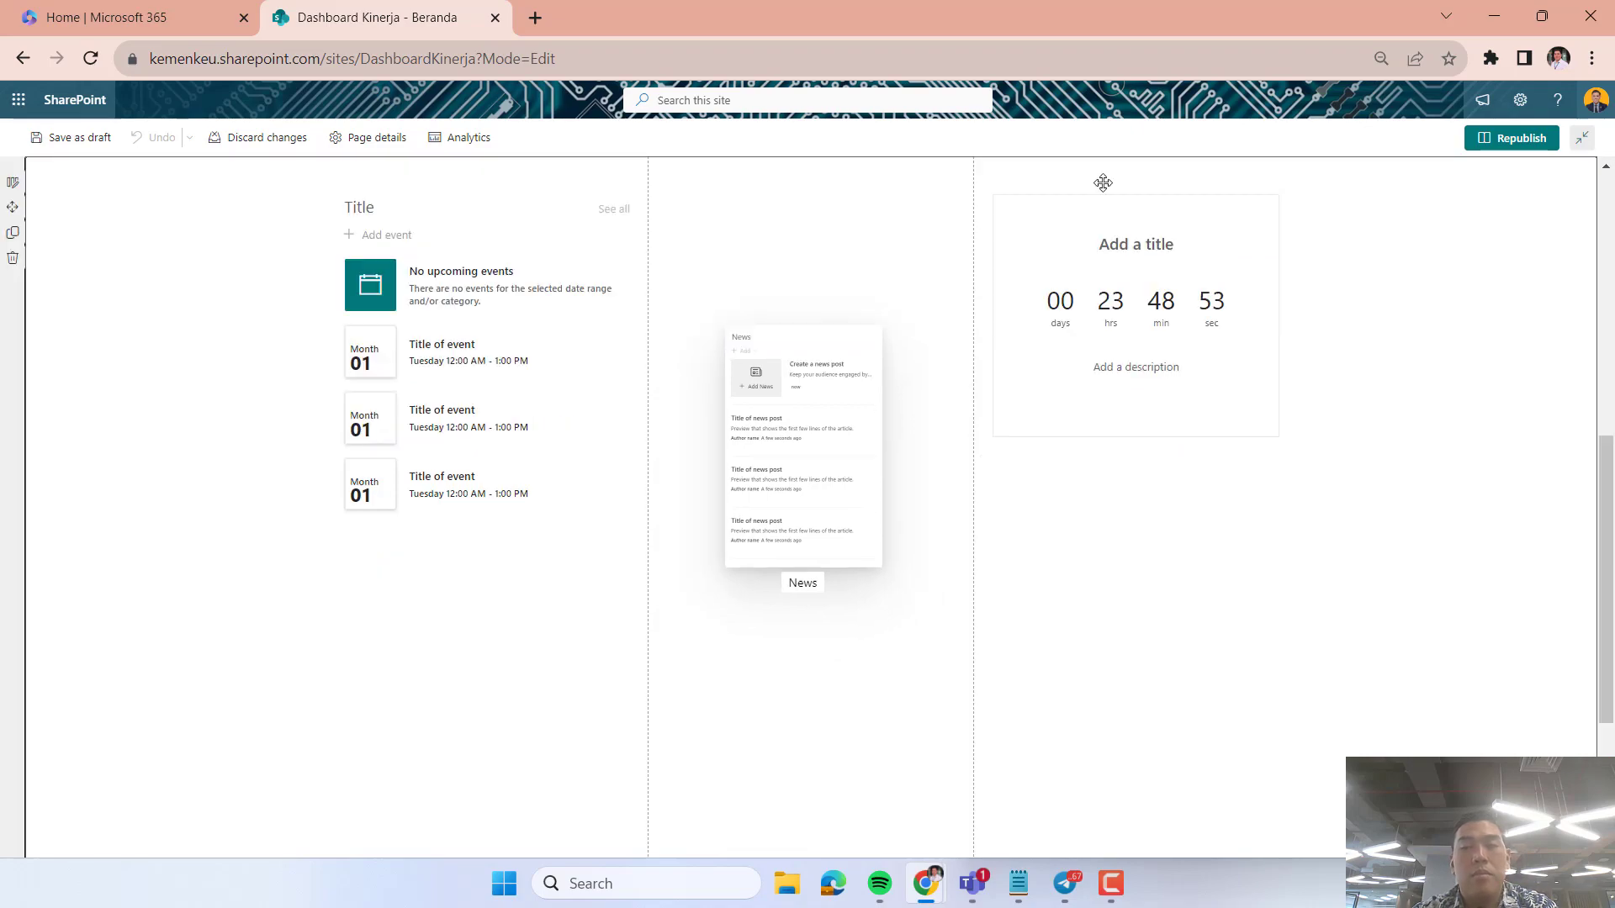
Republish the home page and check where the News web part is placed.
click(1493, 141)
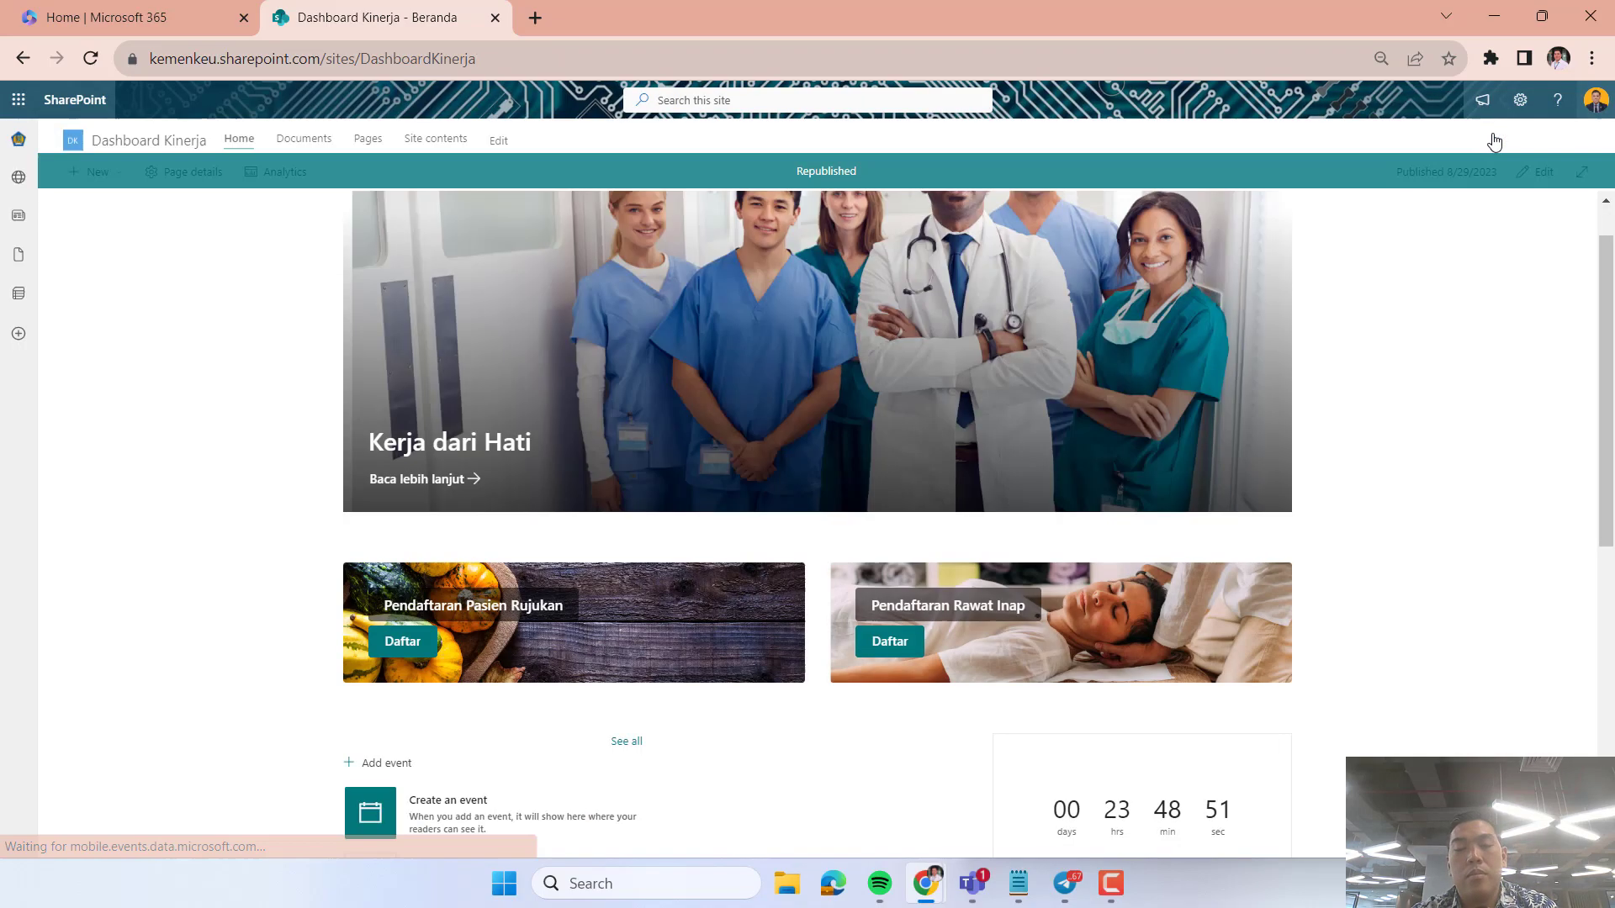
scroll(1425, 639, down, 7)
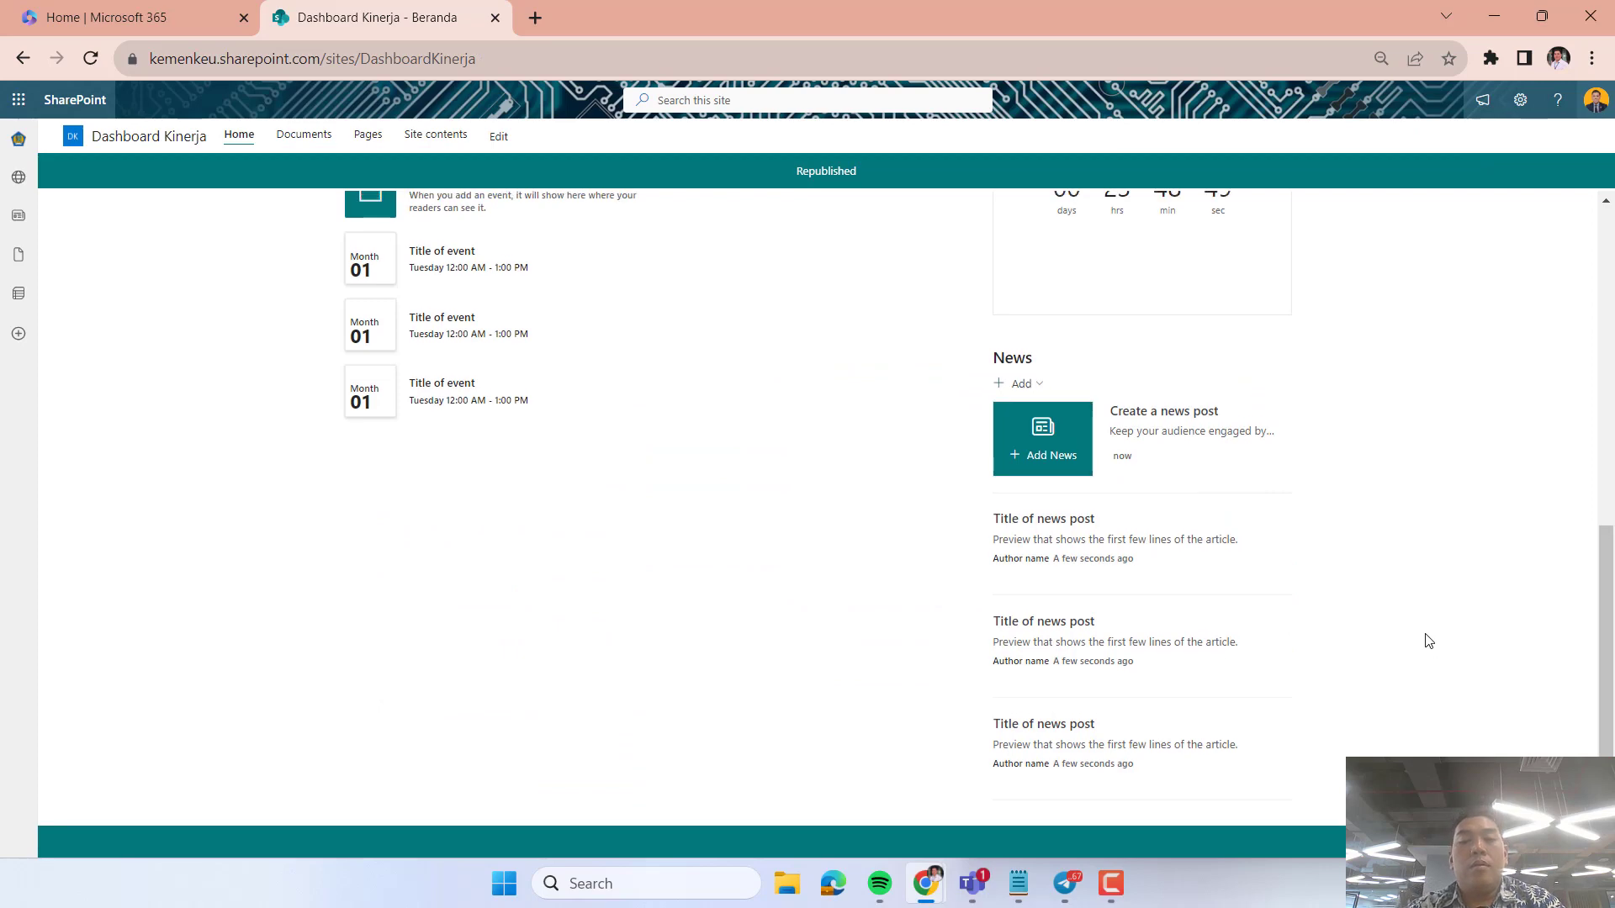
scroll(1428, 639, up, 4)
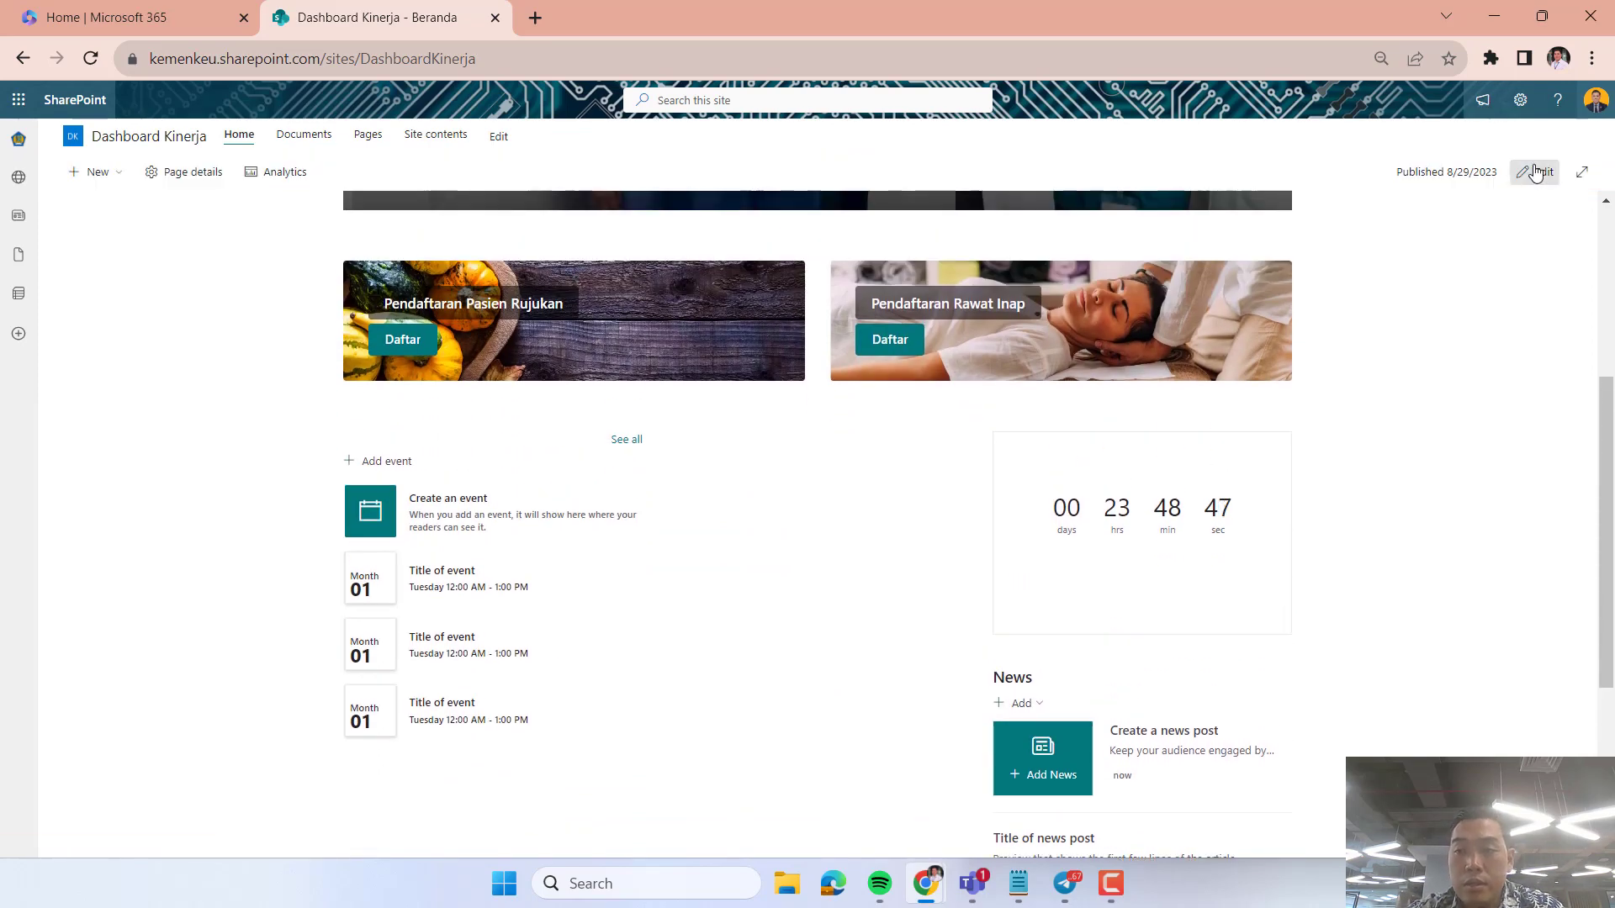
Reopen the home page for editing, try again to move News into the middle column, and republish the page.
click(1536, 172)
scroll(847, 614, down, 5)
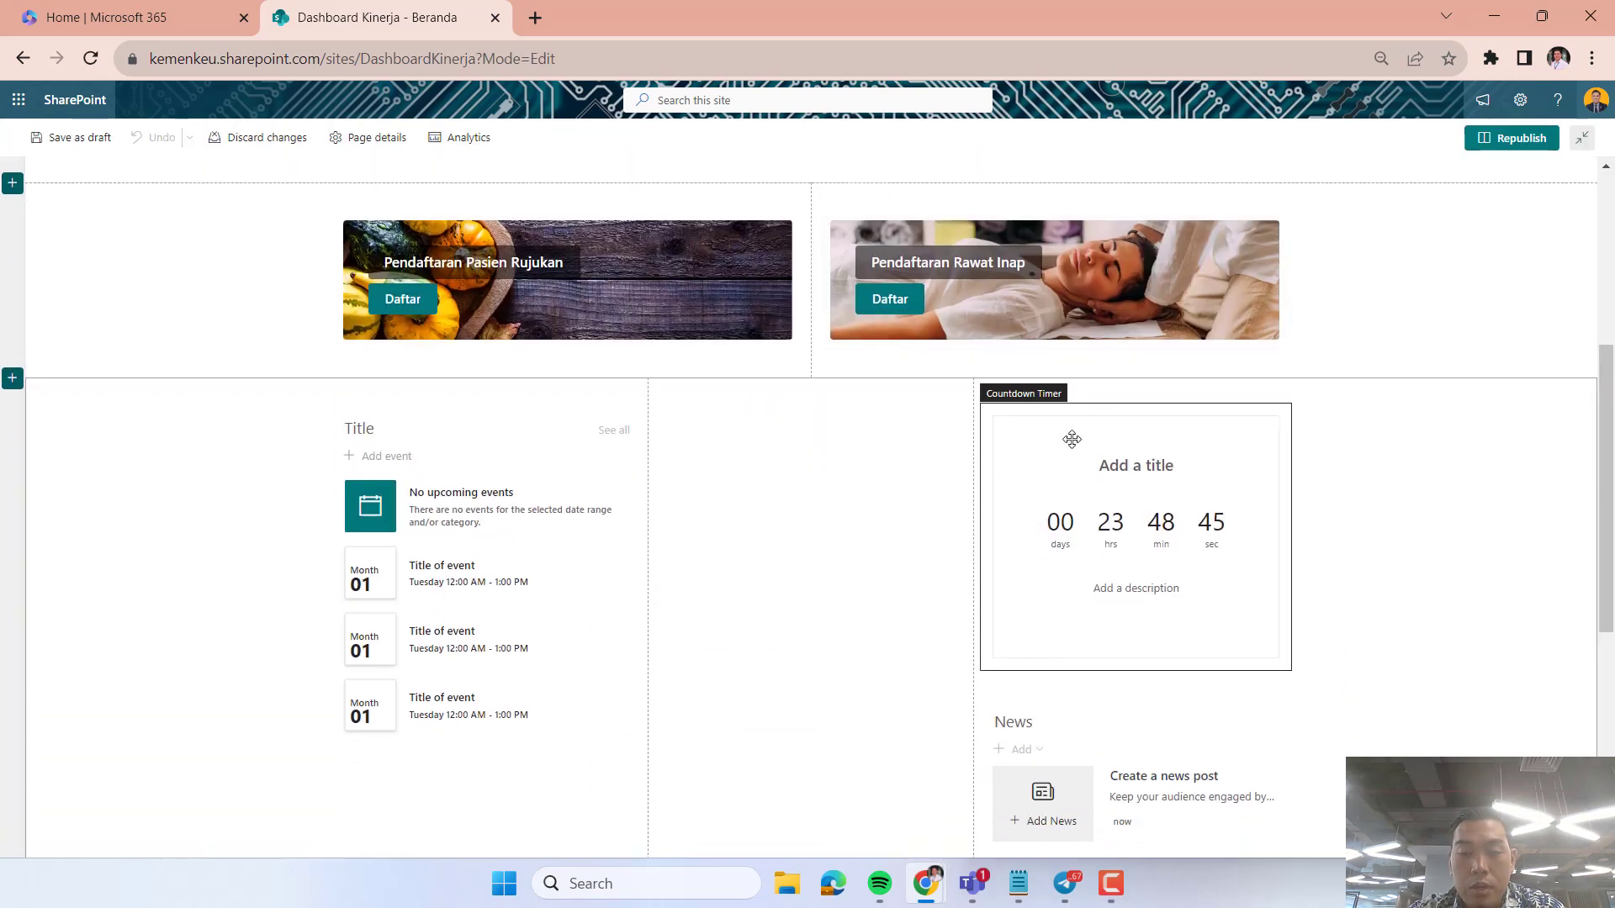
click(1072, 439)
click(1063, 721)
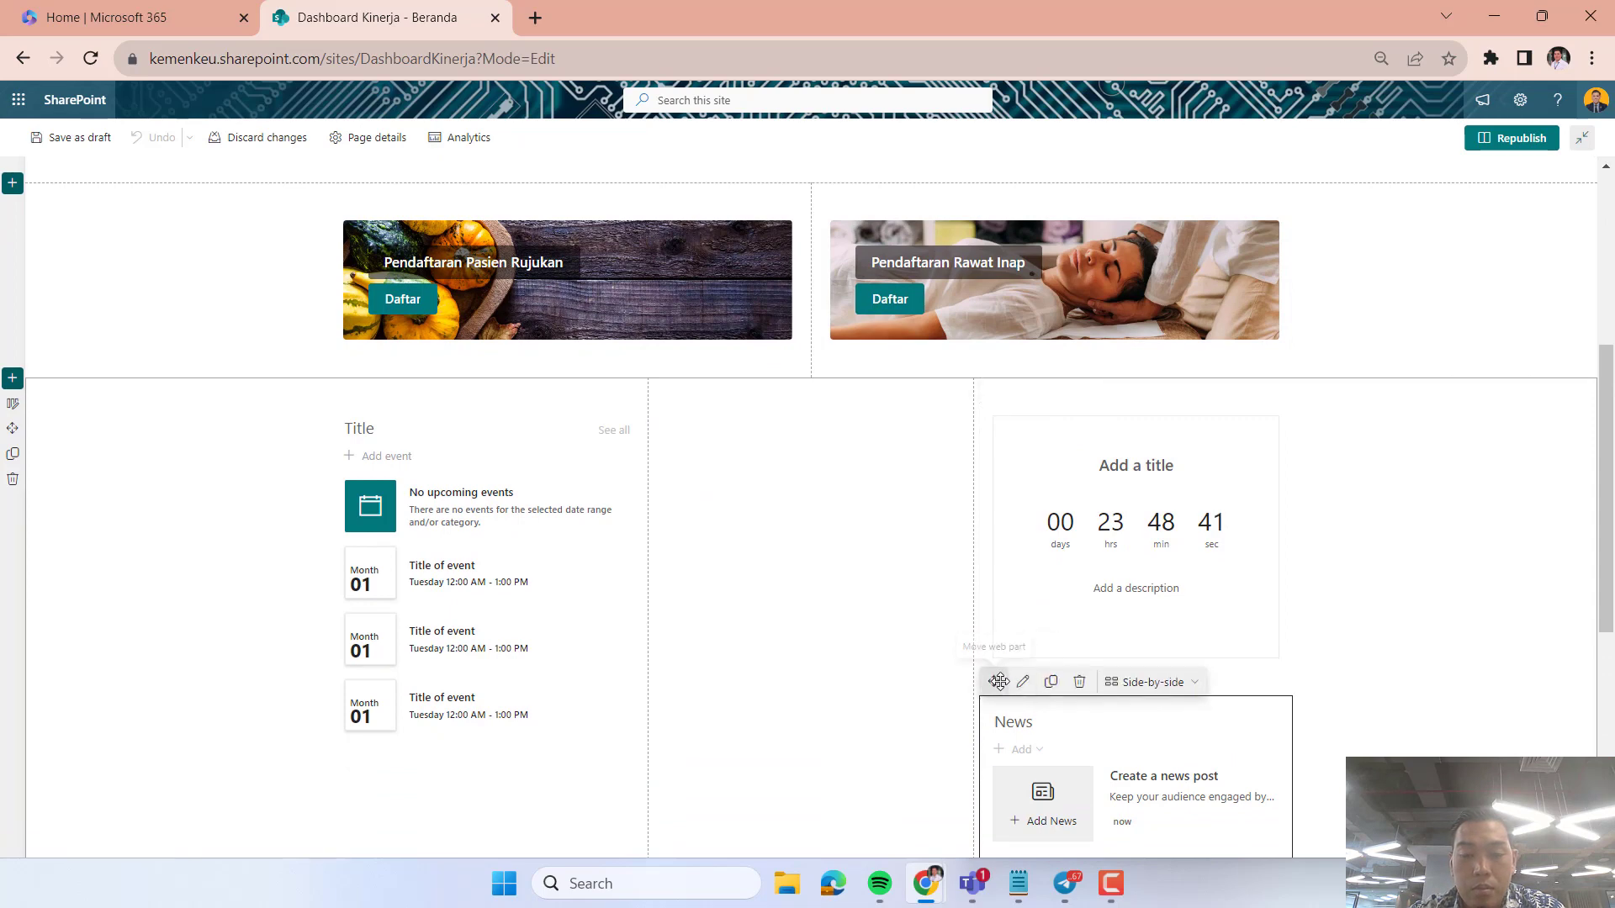
click(1021, 682)
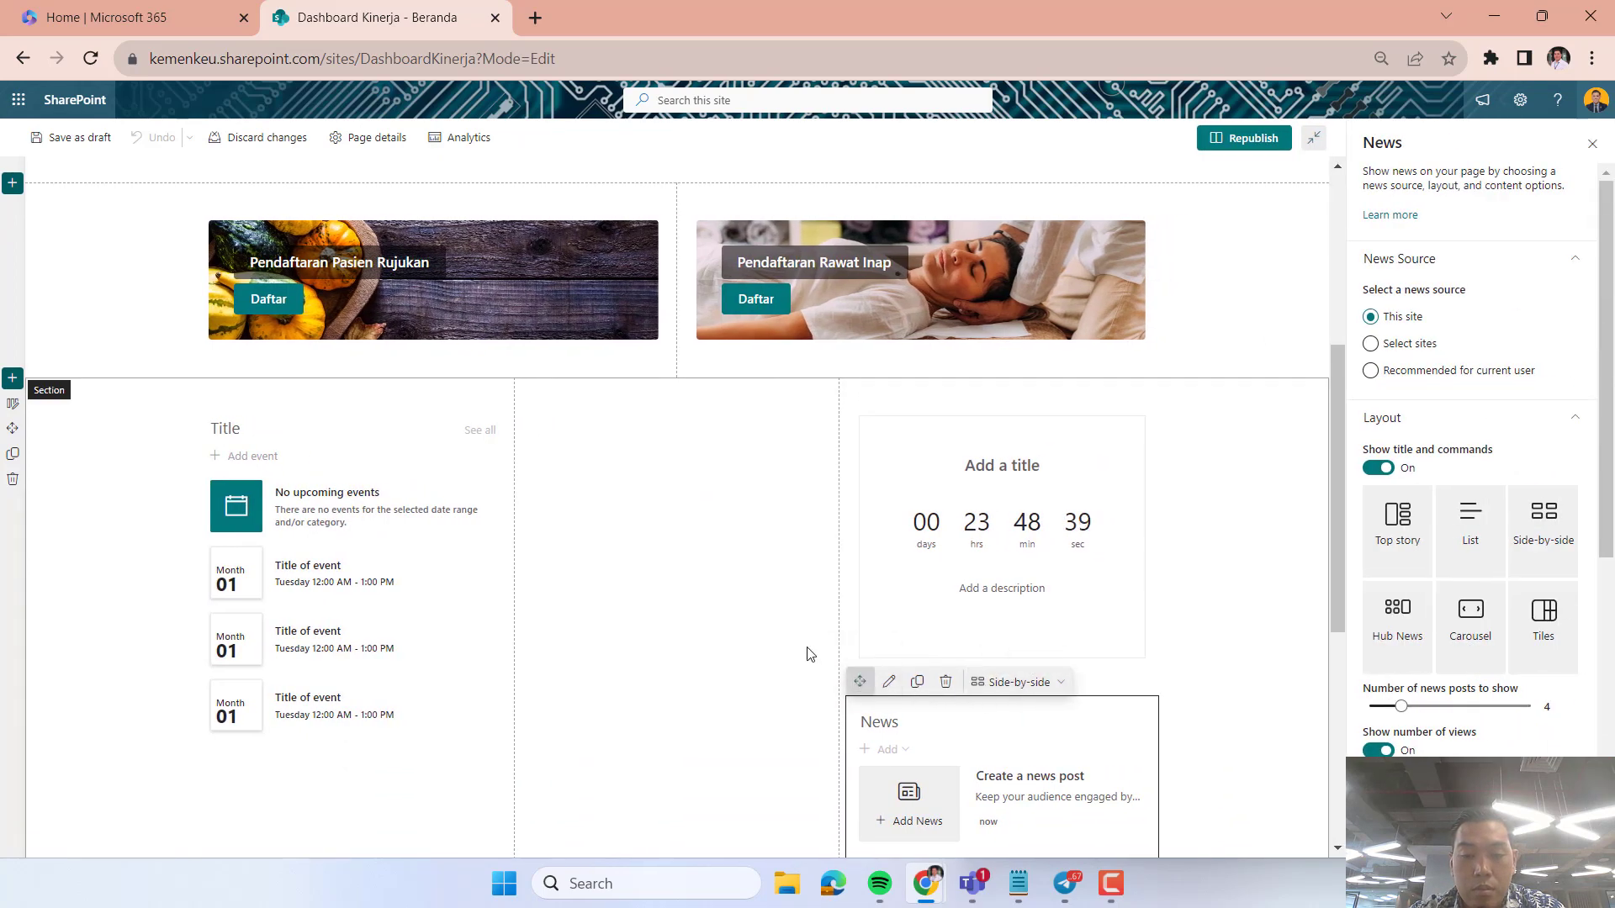
drag(859, 681, 1251, 144)
click(1251, 145)
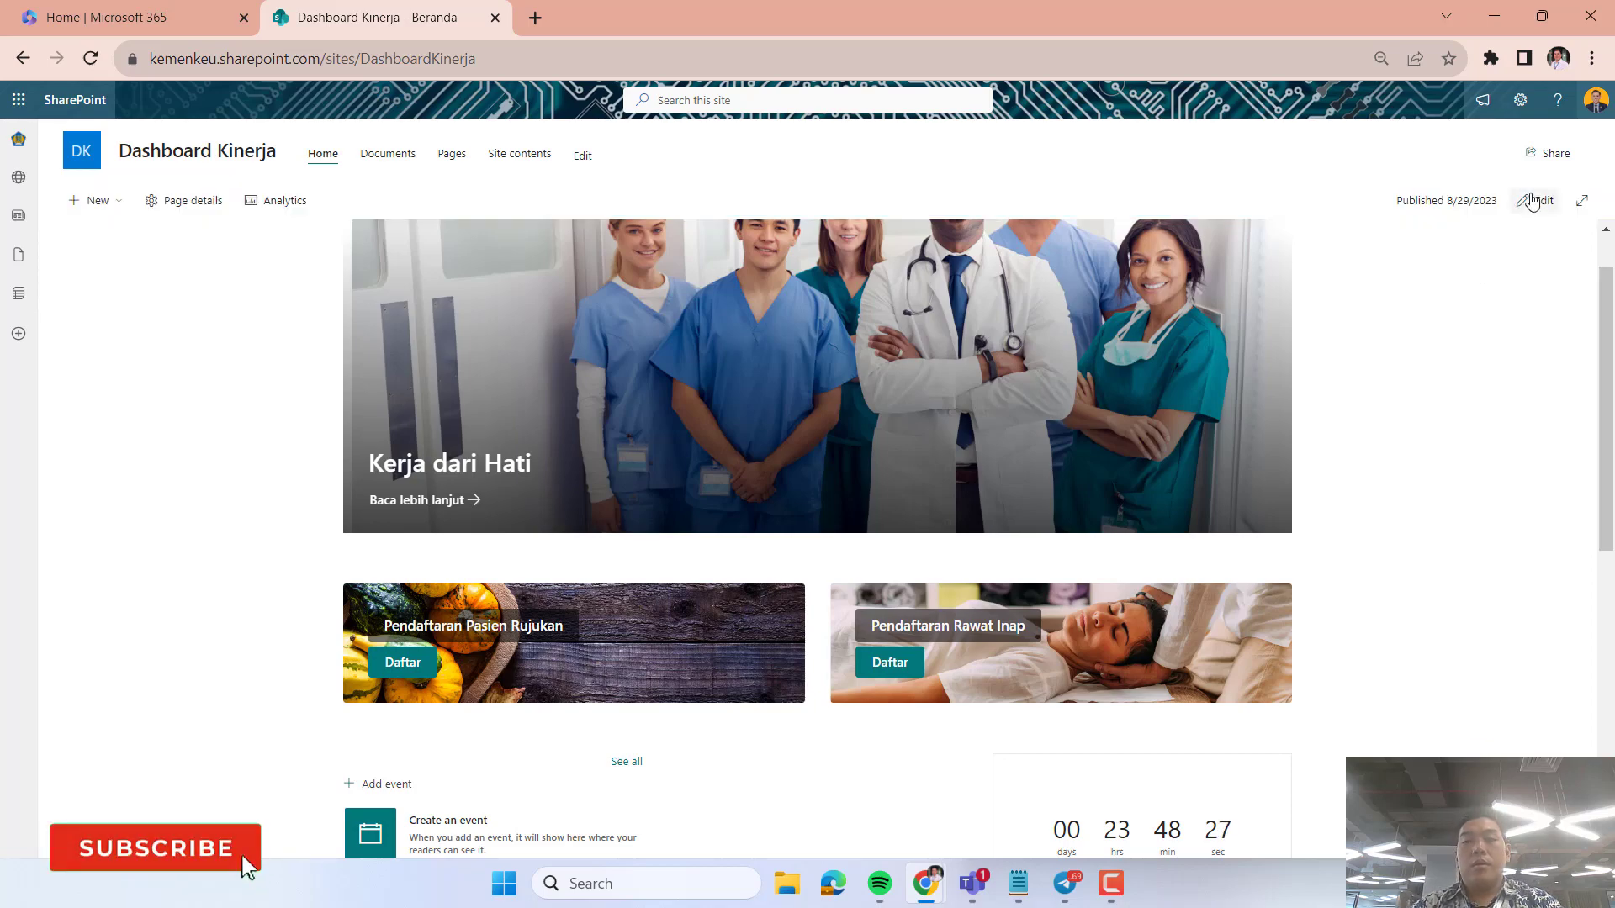
Edit the home page to delete the Countdown Timer web part from the third column, and republish it.
click(1533, 200)
scroll(1006, 526, down, 3)
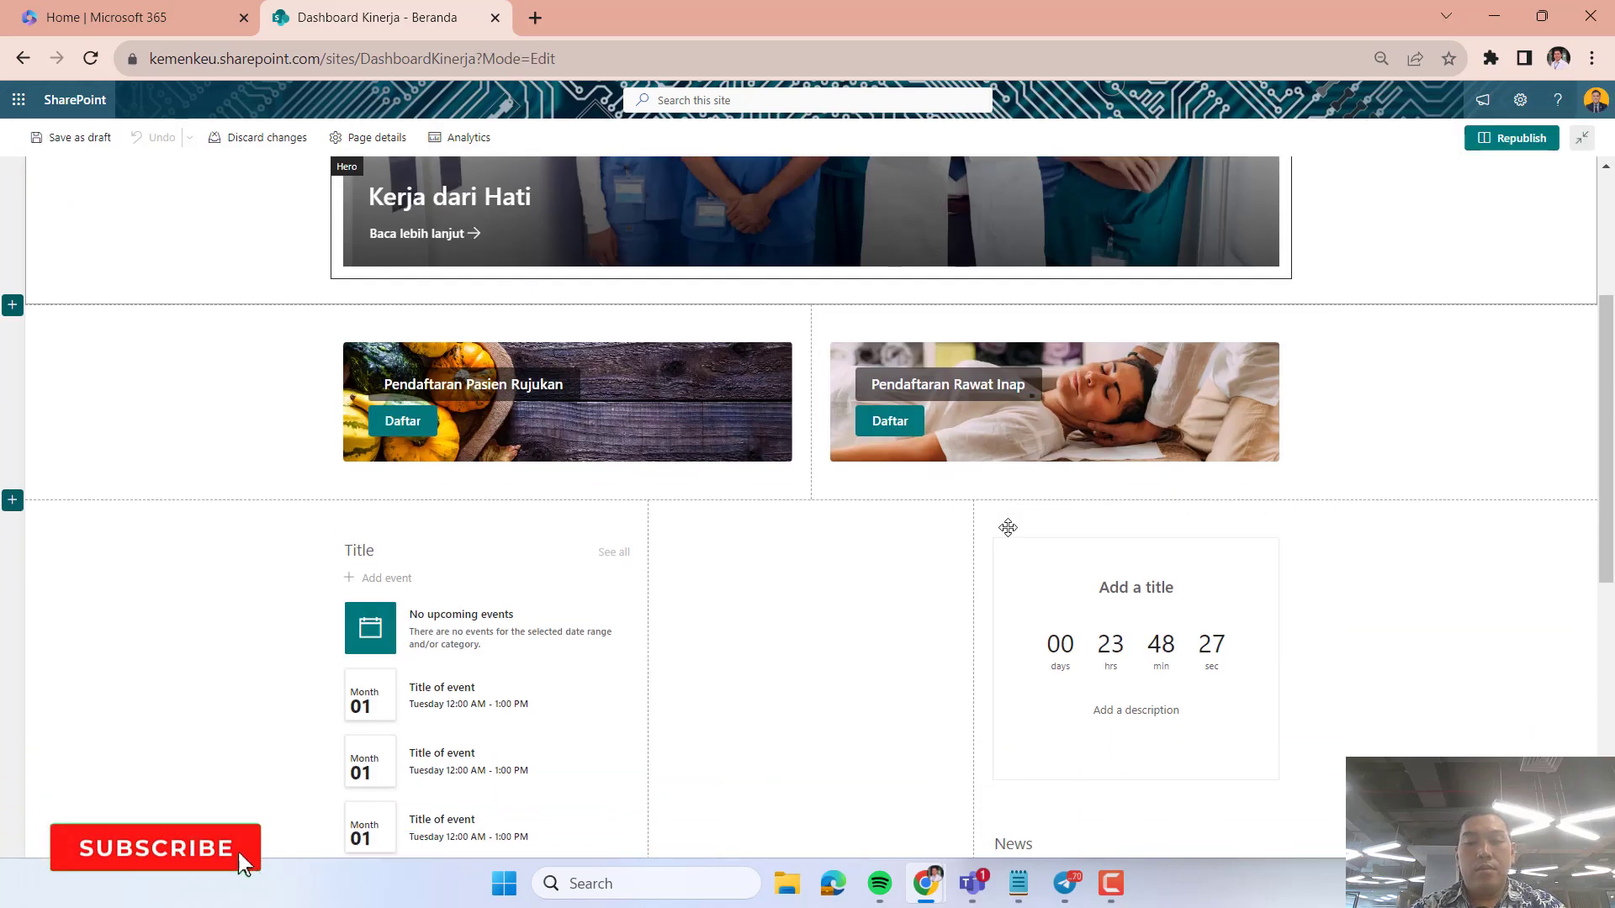
click(1070, 560)
click(1077, 512)
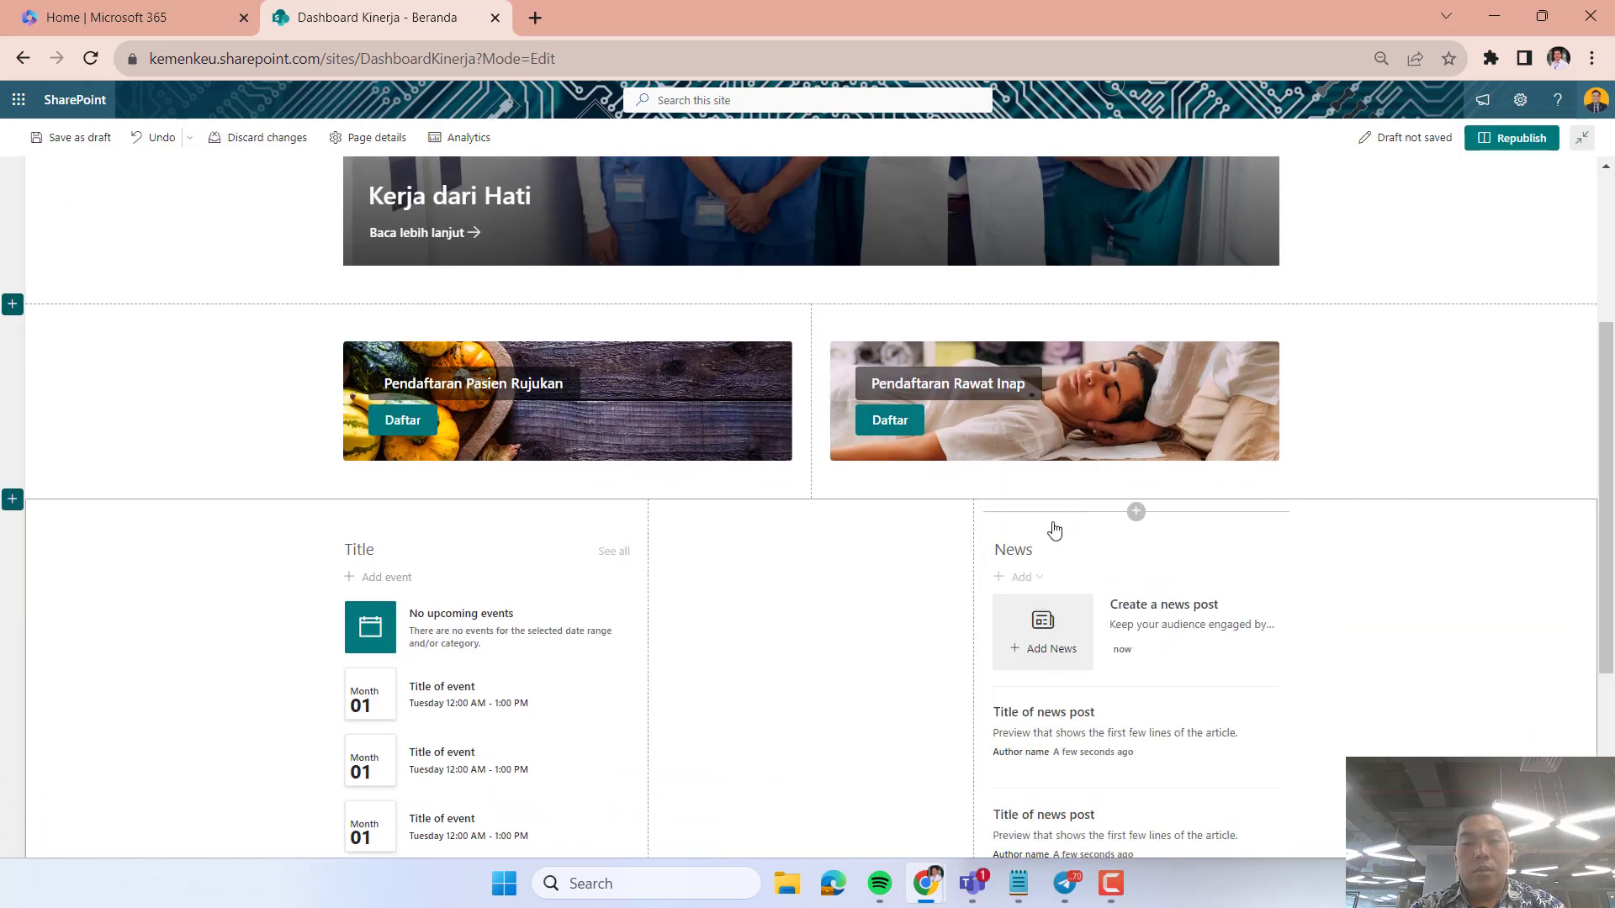
drag(998, 515, 1526, 145)
click(1536, 137)
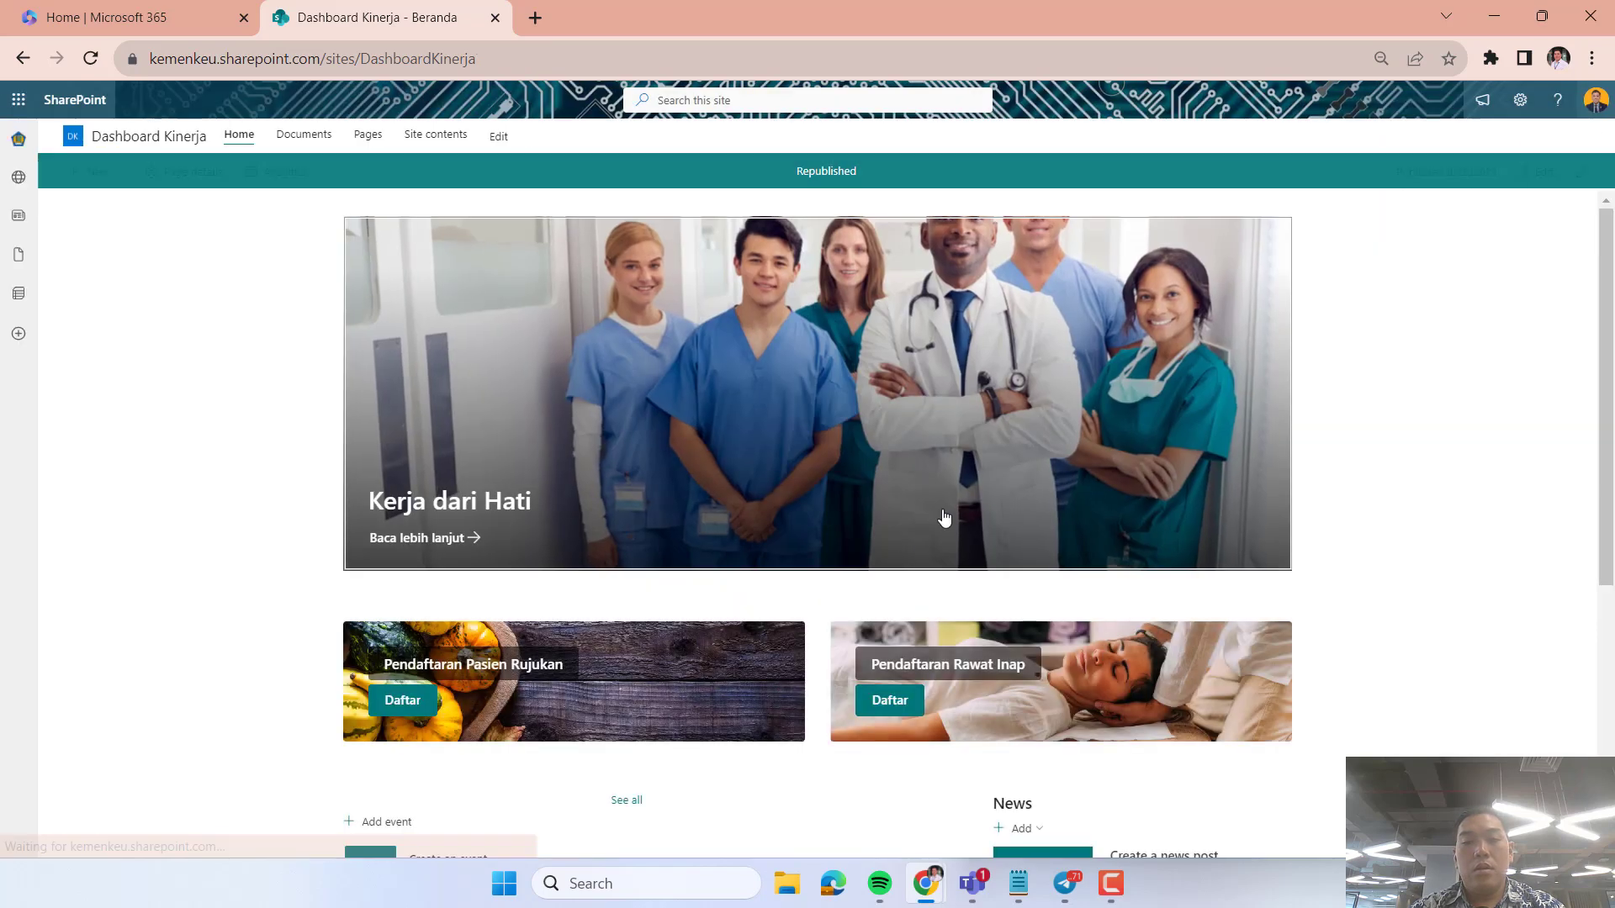
scroll(1119, 660, down, 5)
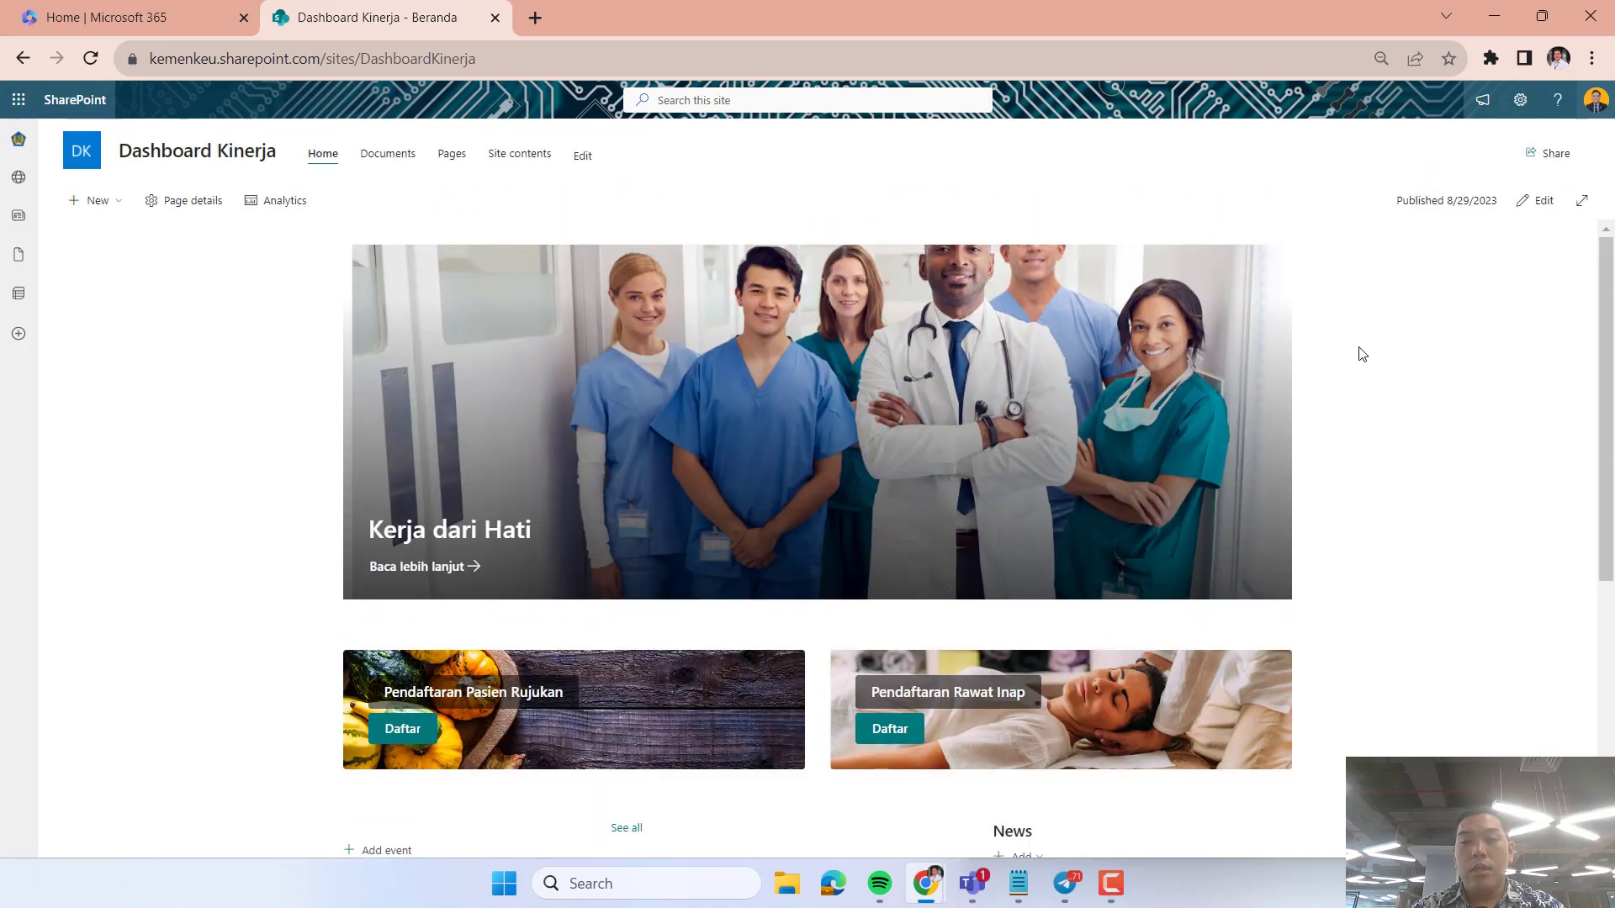
Put the home page back in edit mode at the three-column section.
click(1514, 210)
scroll(925, 711, down, 7)
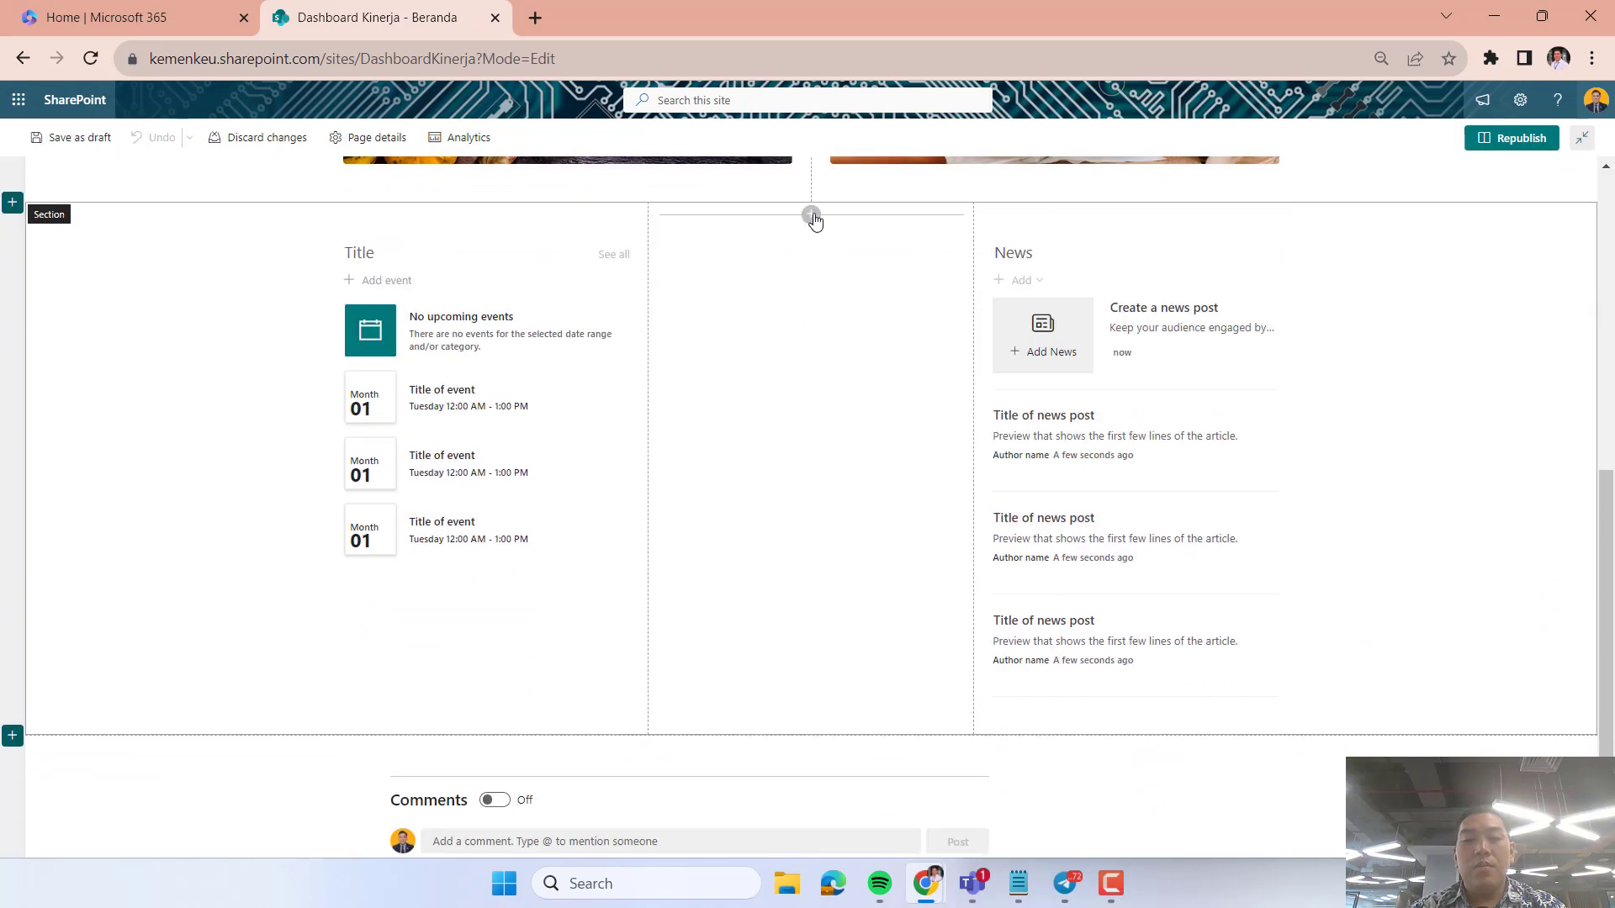
click(811, 215)
scroll(846, 497, down, 5)
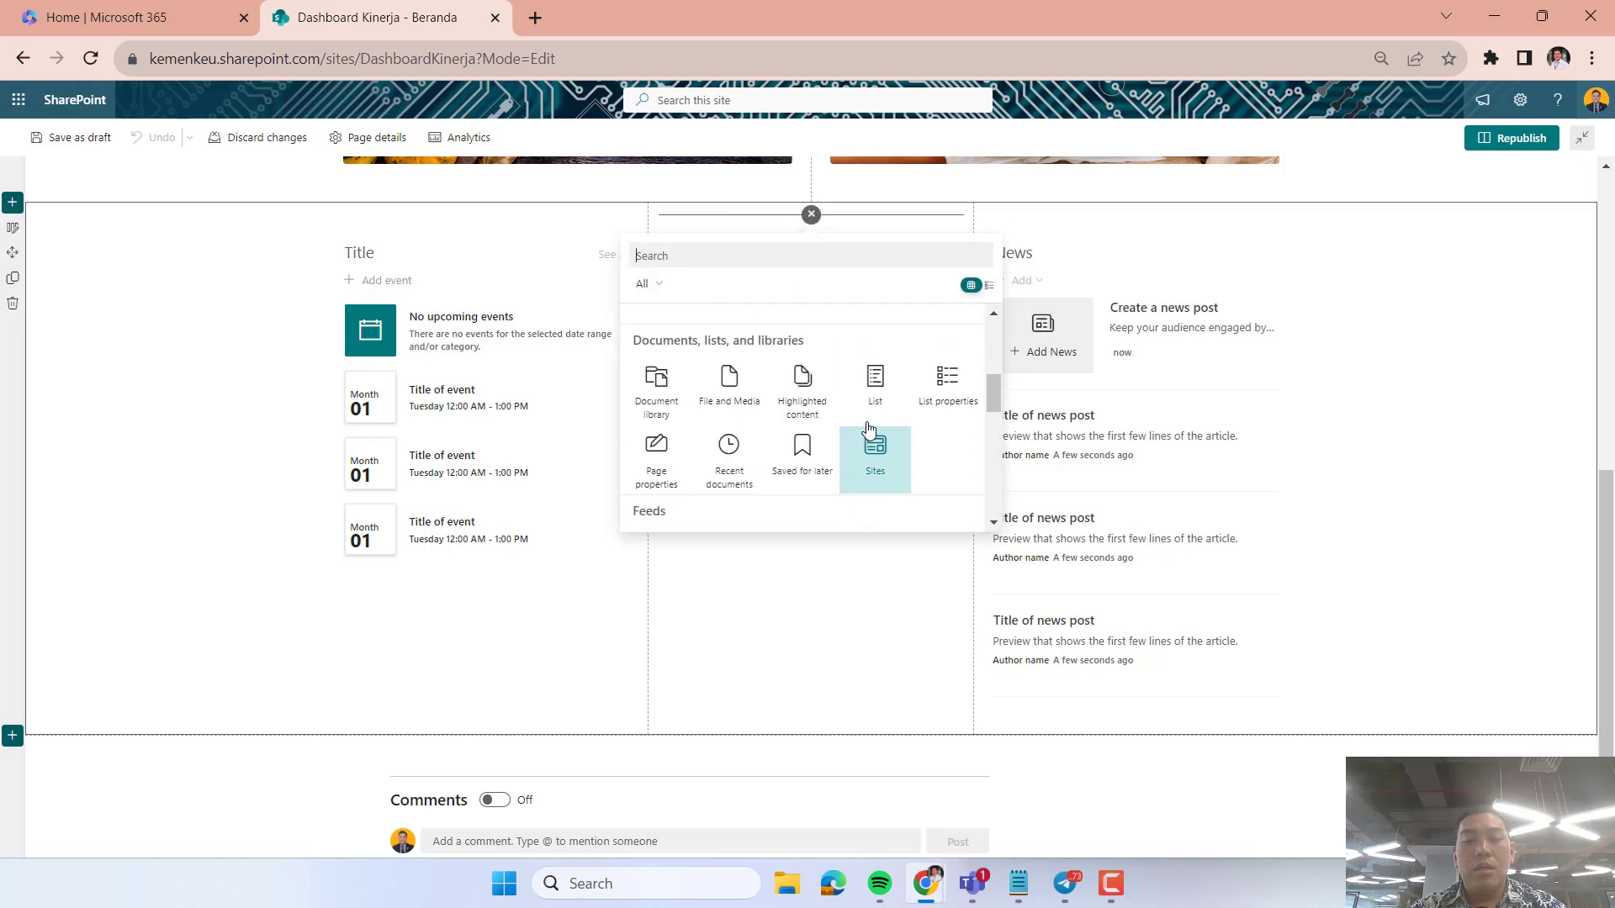
click(945, 380)
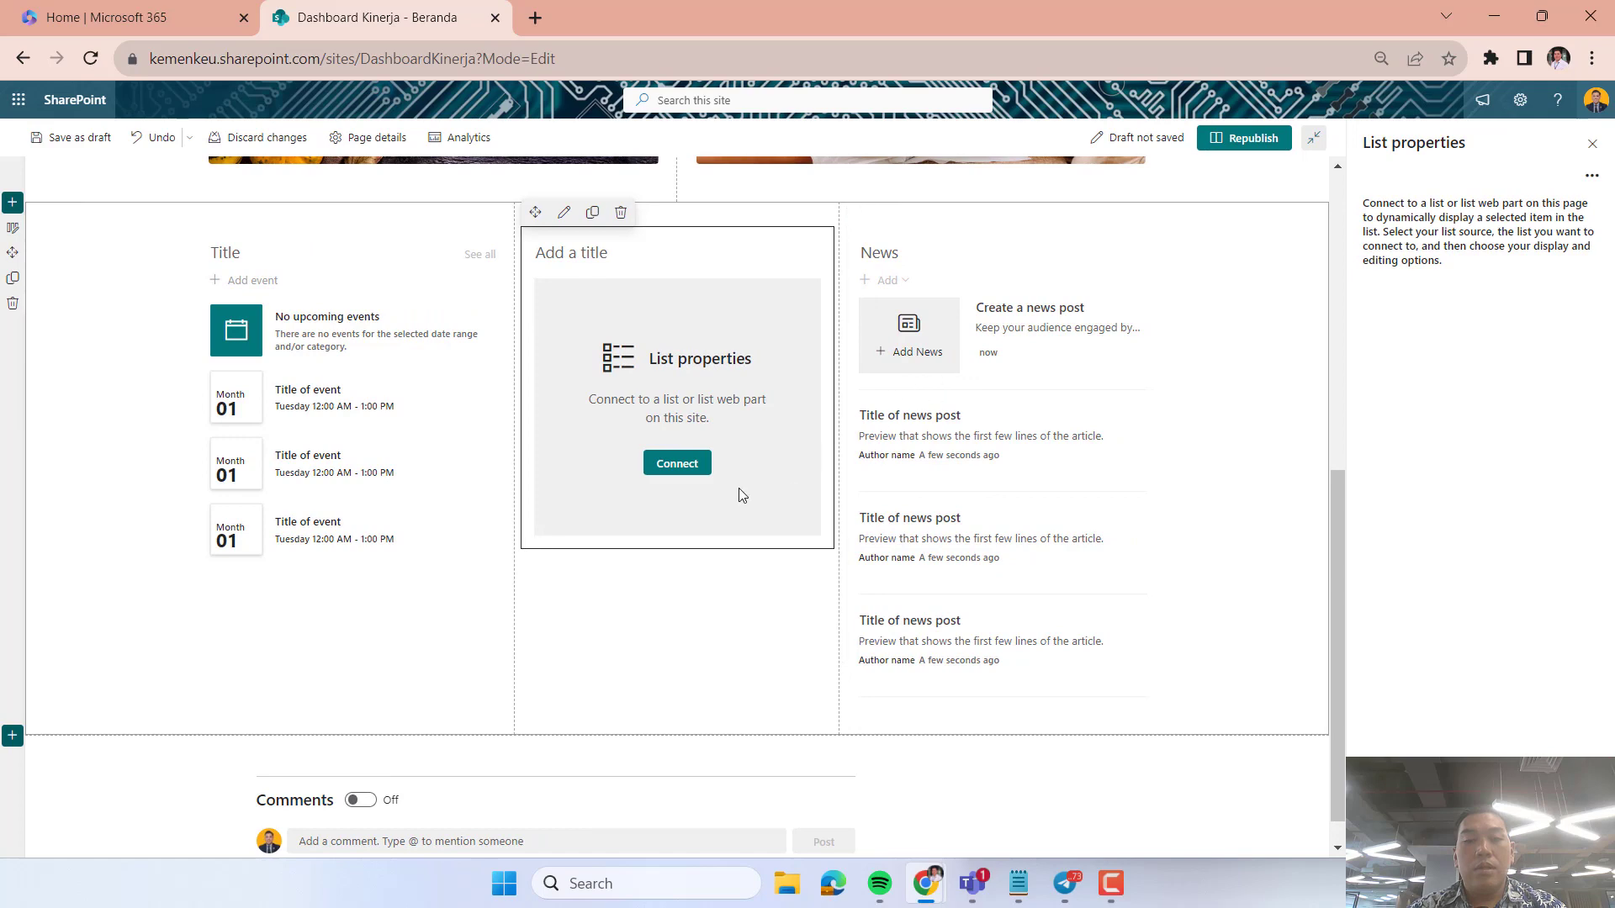
click(620, 213)
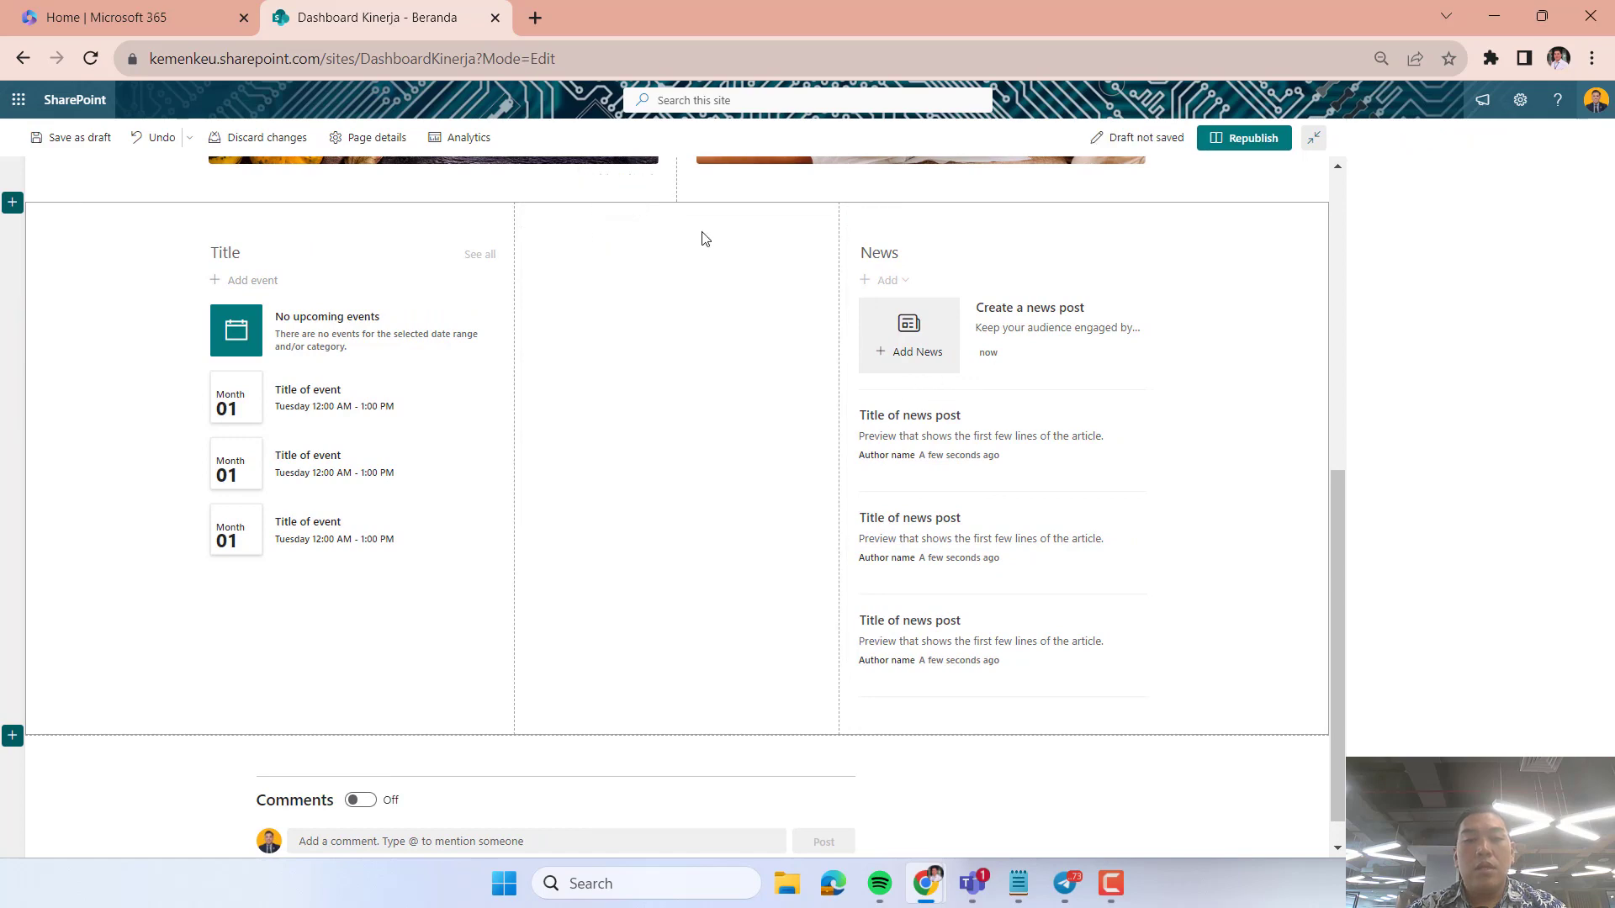
Add a Recent documents web part to the middle column of the three-column section.
click(677, 215)
scroll(677, 488, down, 6)
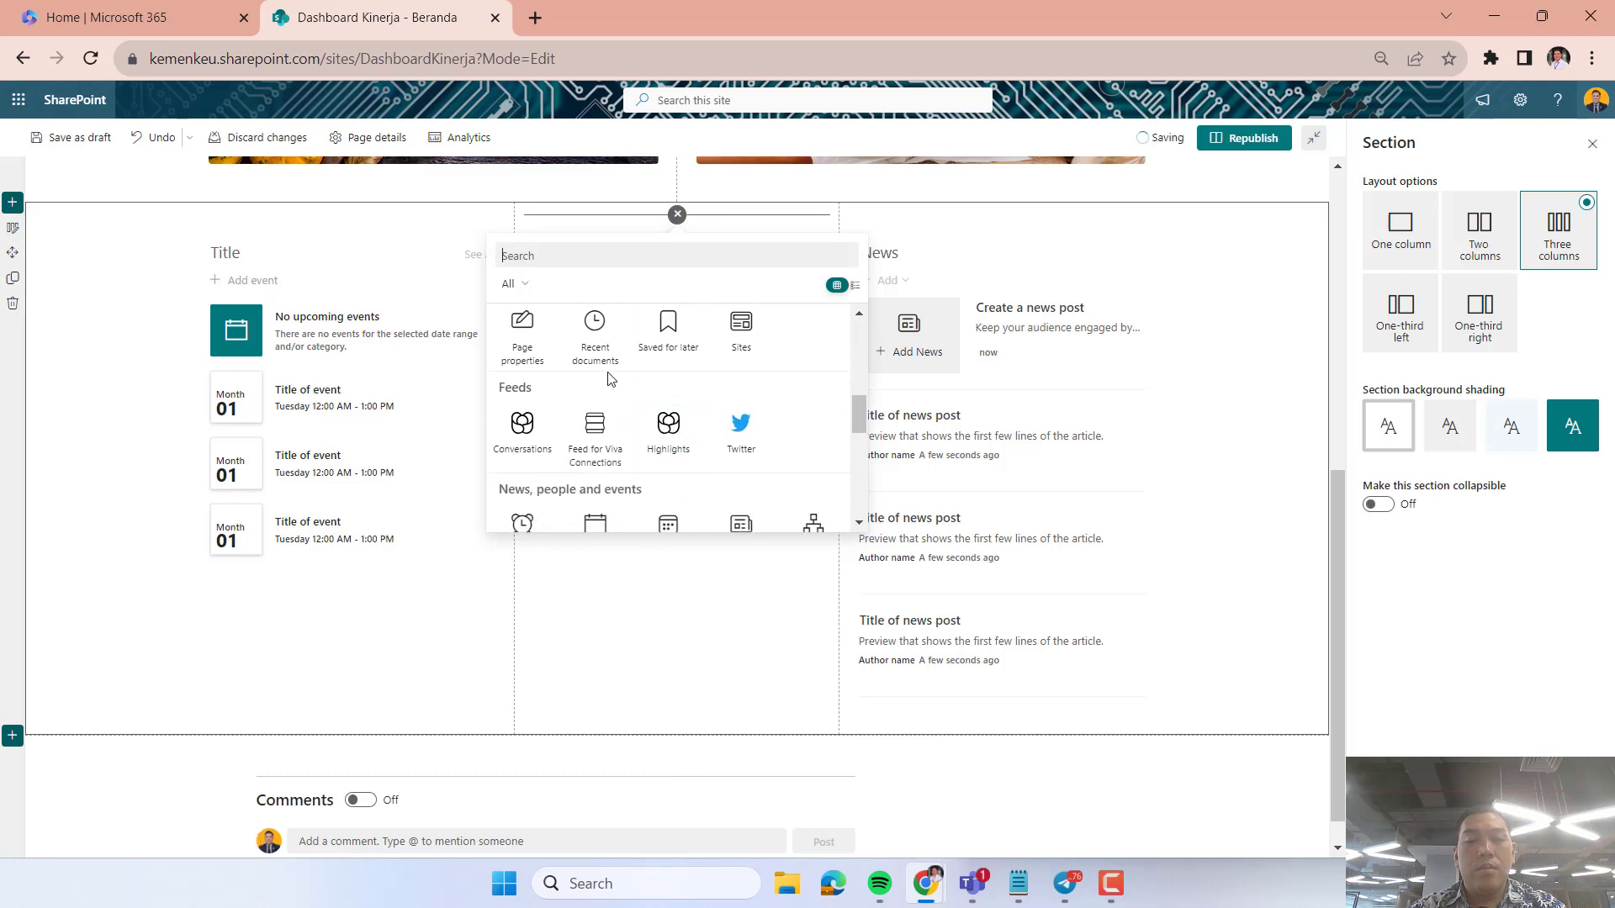
click(595, 336)
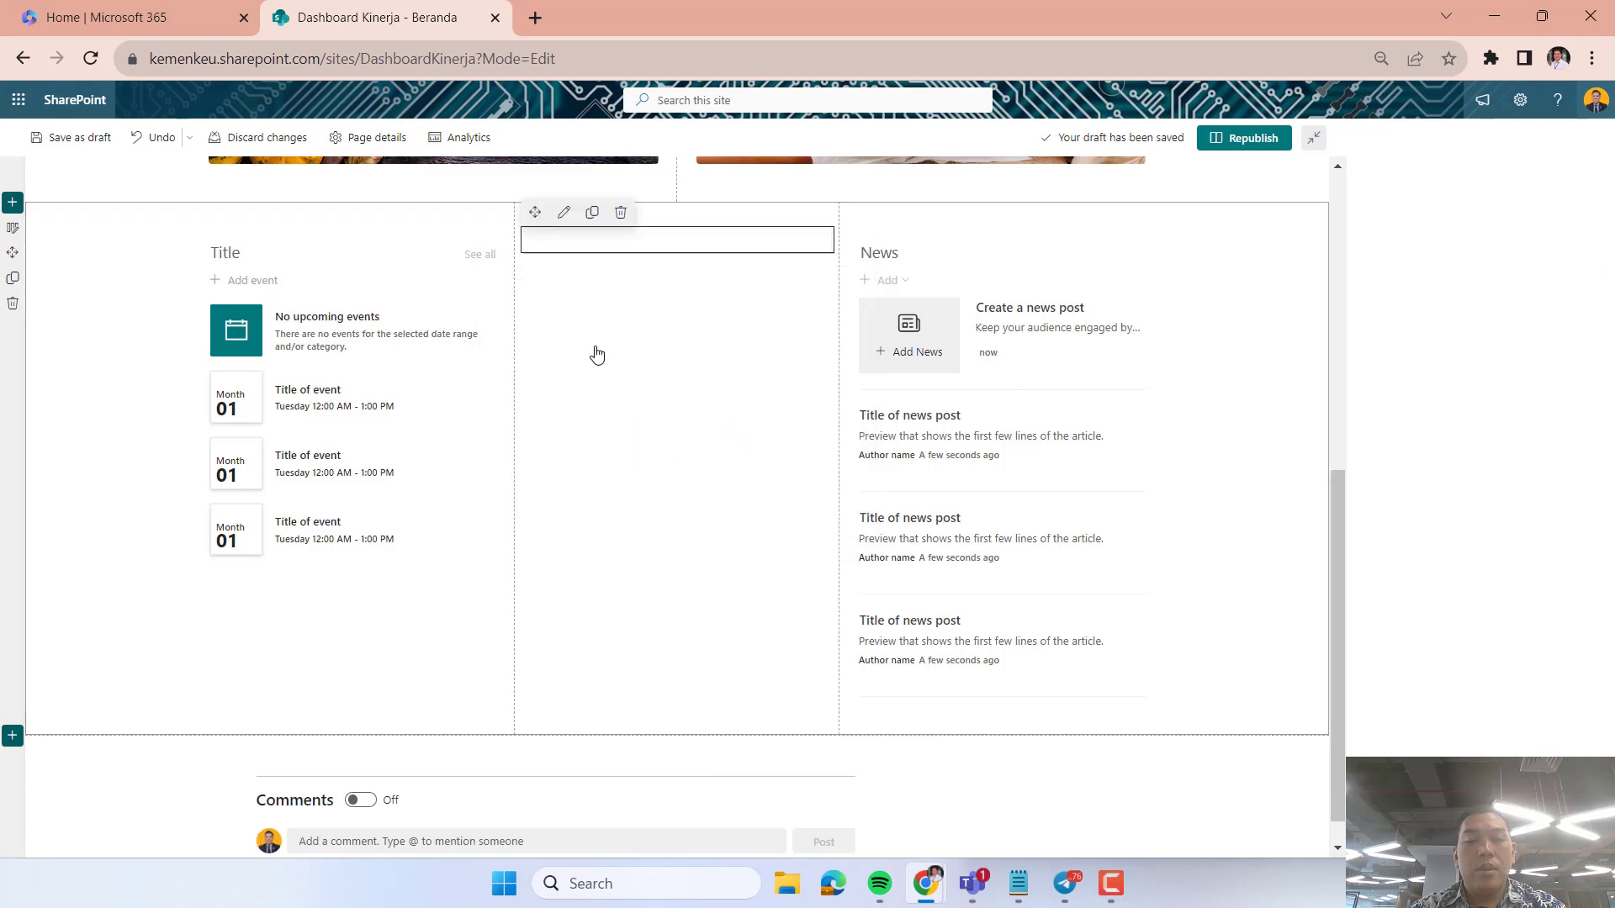
Replace the News web part in the third column with a Countdown Timer web part.
click(1012, 249)
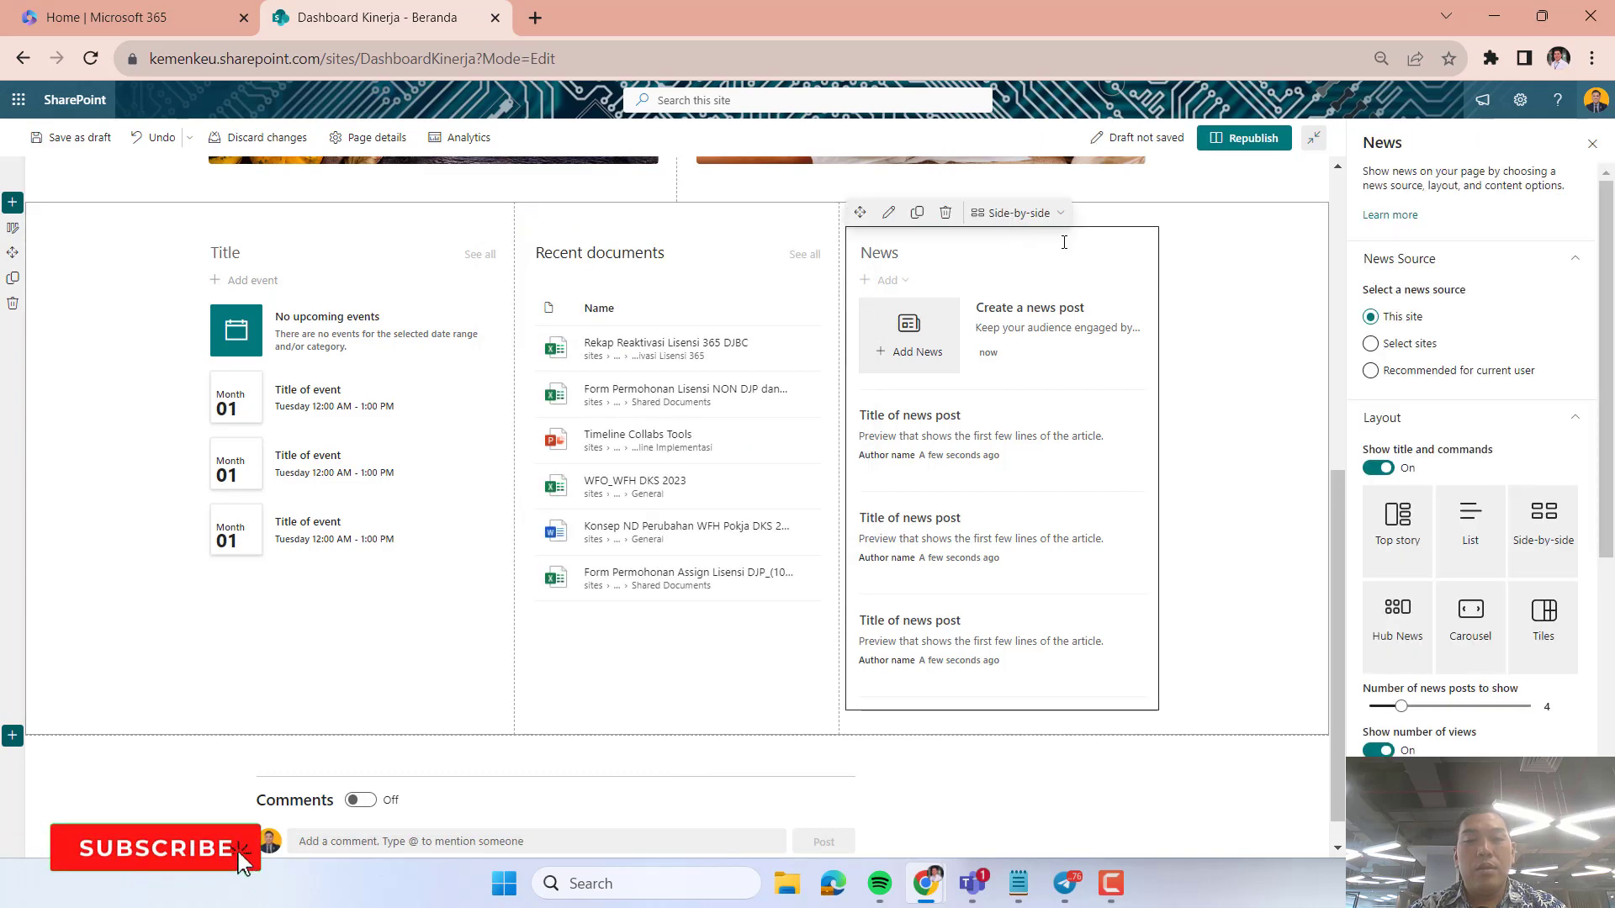
click(947, 212)
click(1001, 284)
click(1000, 278)
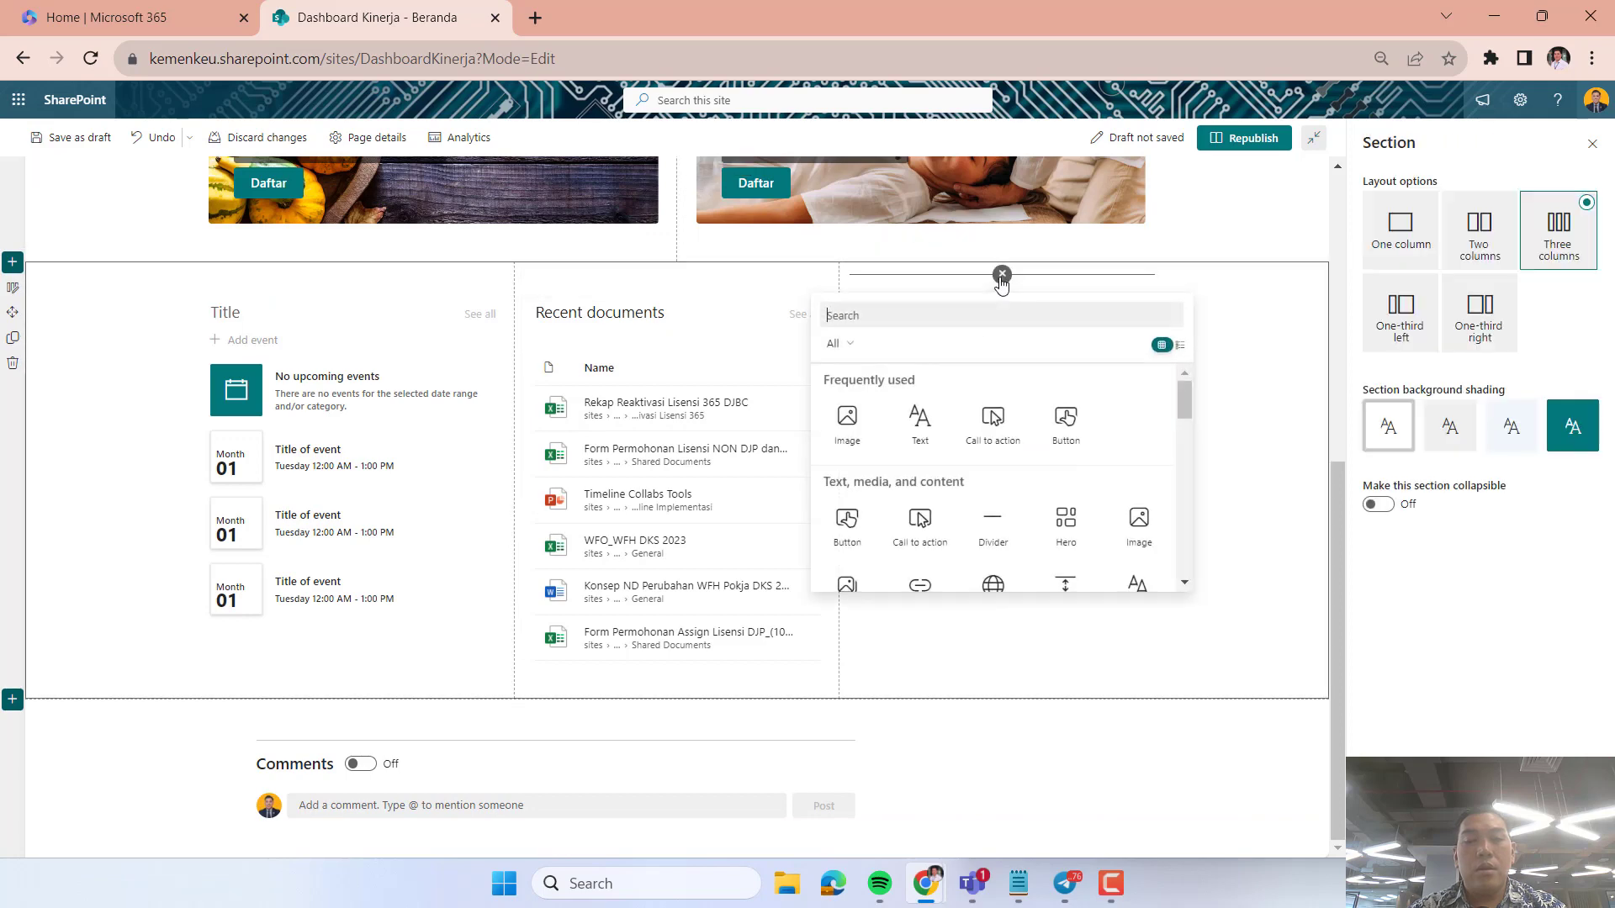
scroll(942, 504, down, 5)
scroll(943, 504, down, 3)
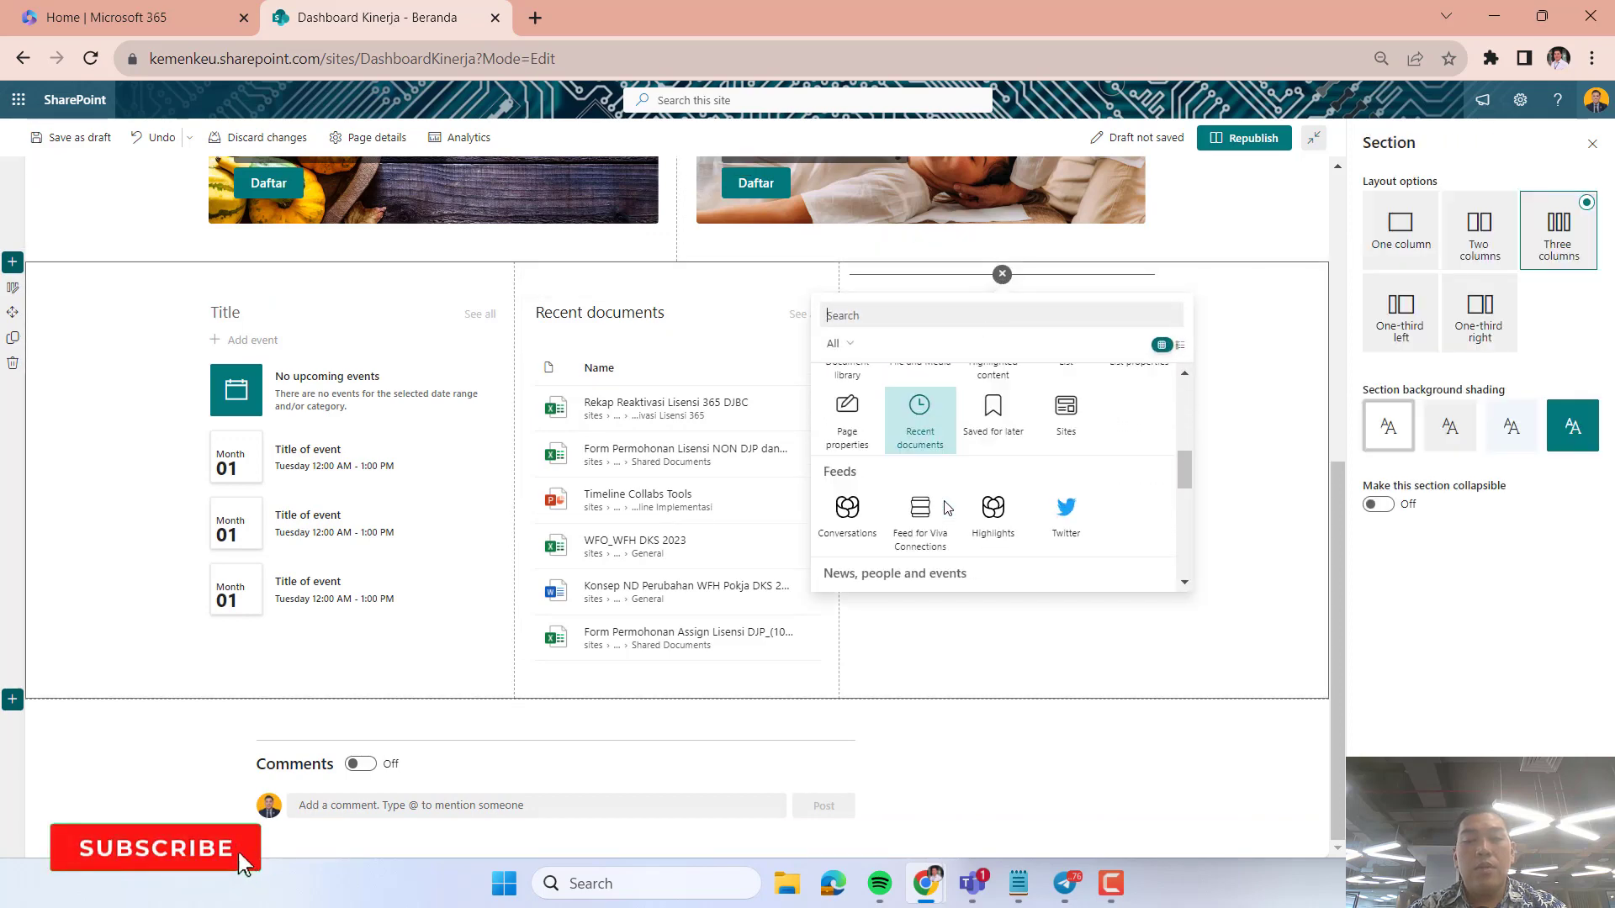
click(843, 481)
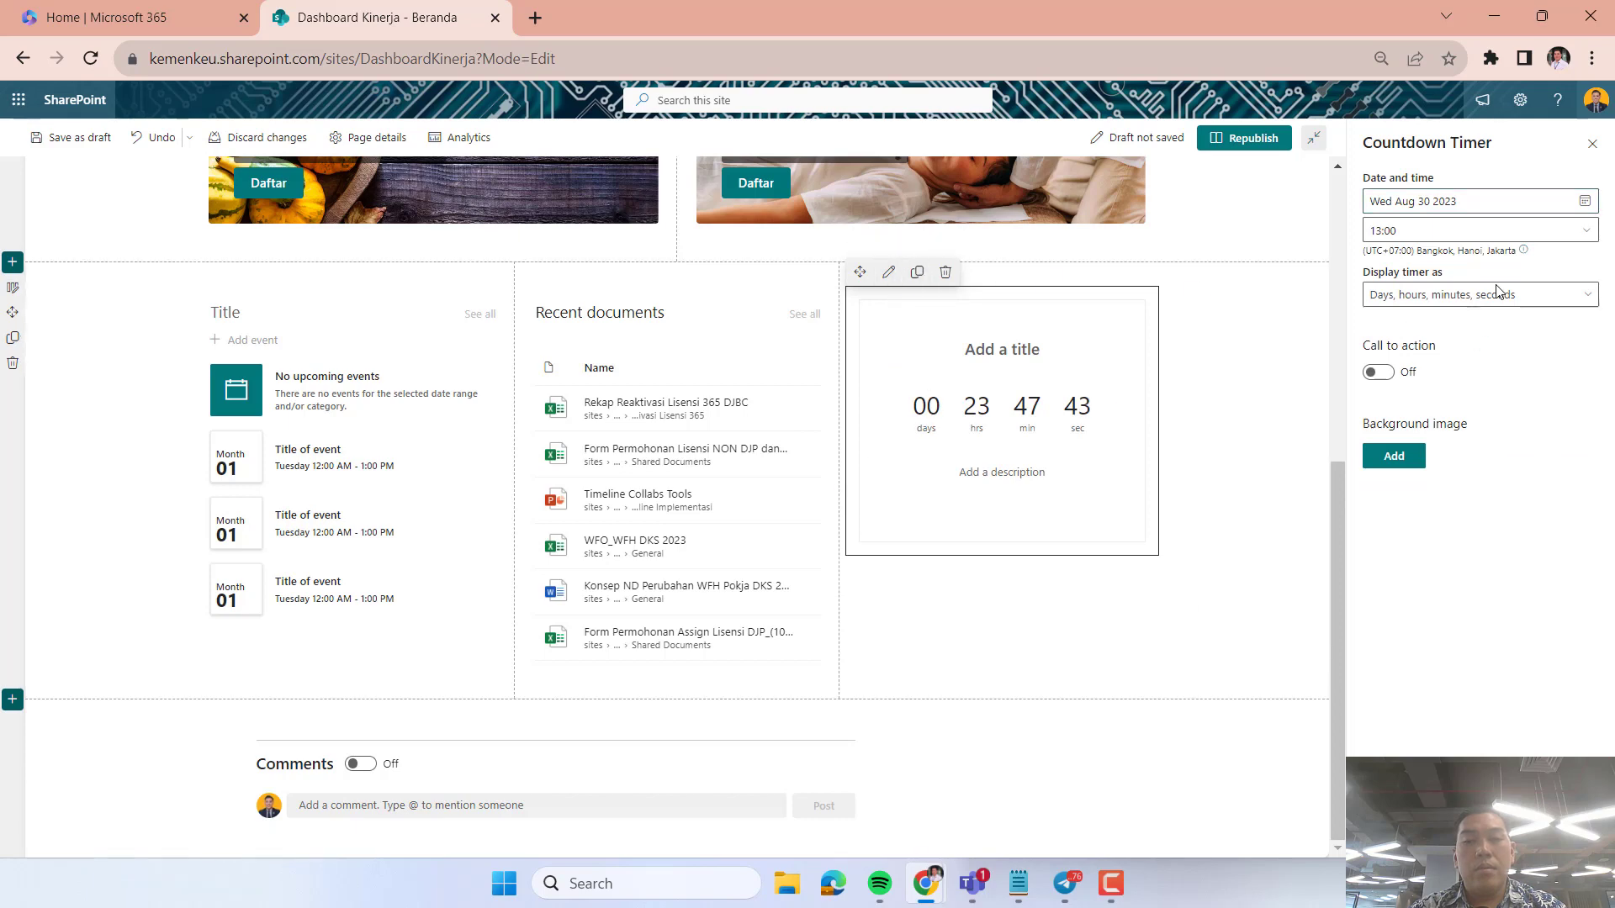
Set the Countdown Timer's target time to 05:00.
click(1586, 232)
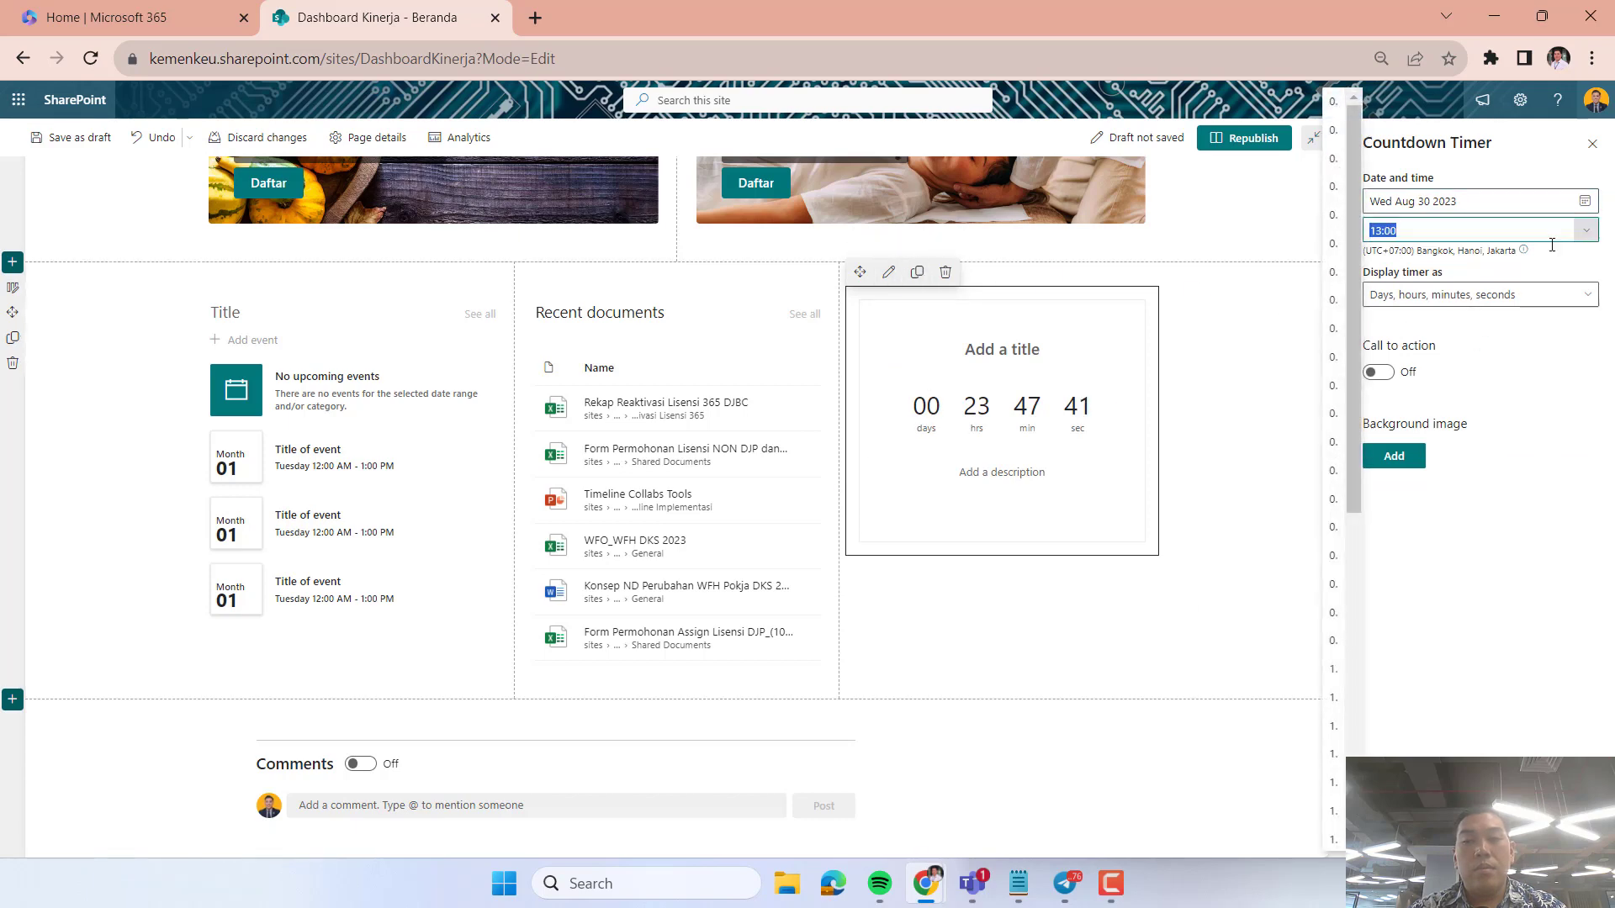
click(1345, 391)
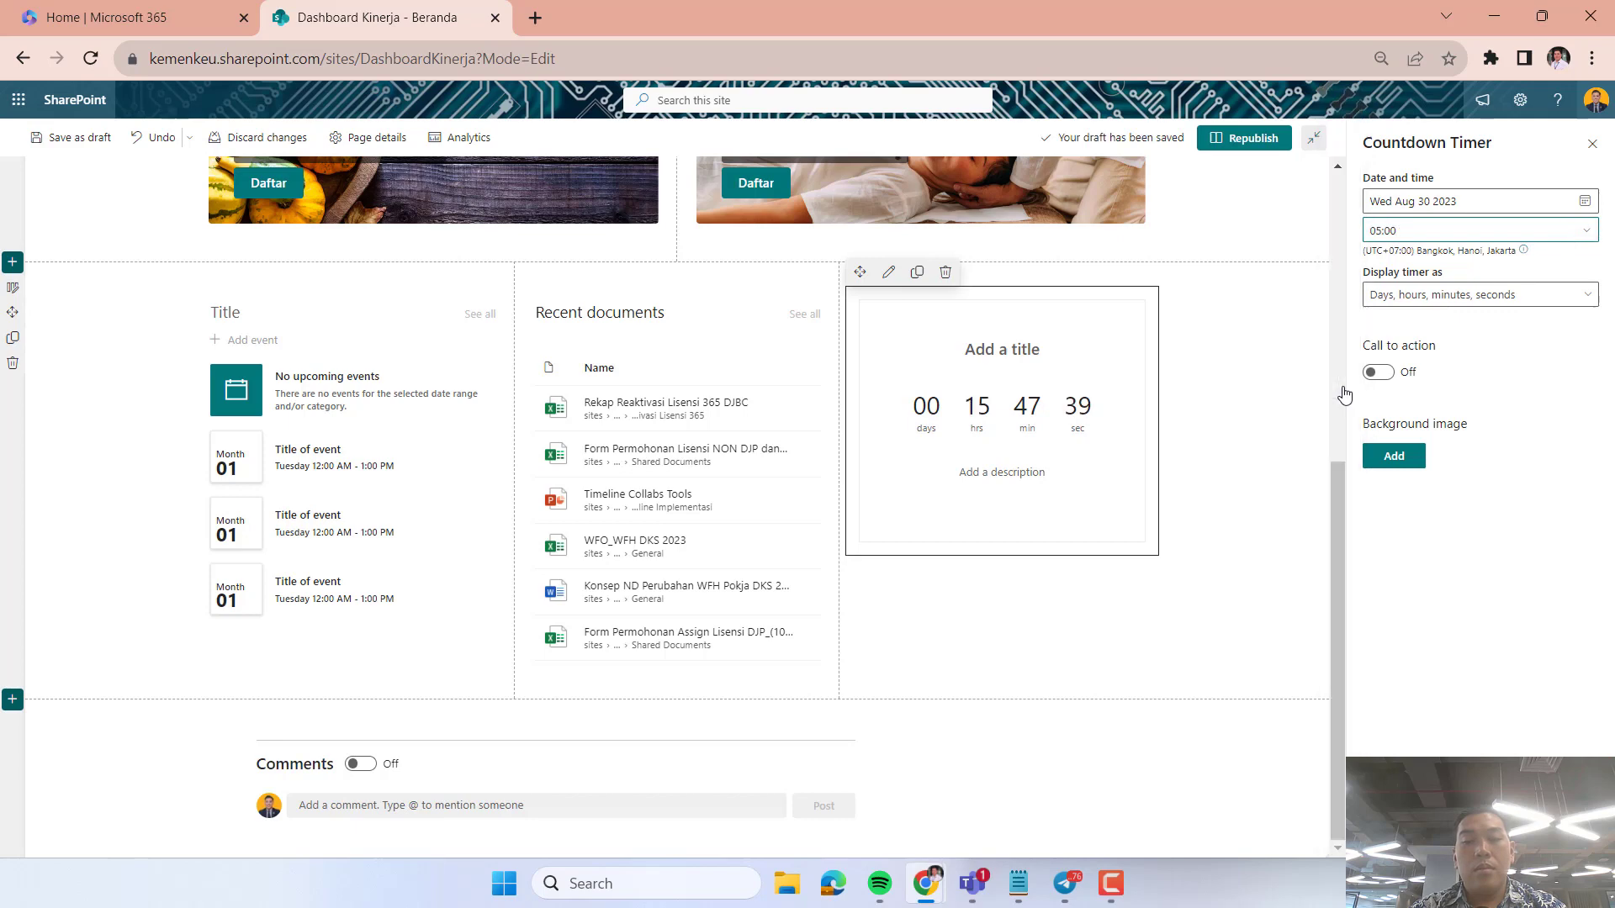
click(1279, 527)
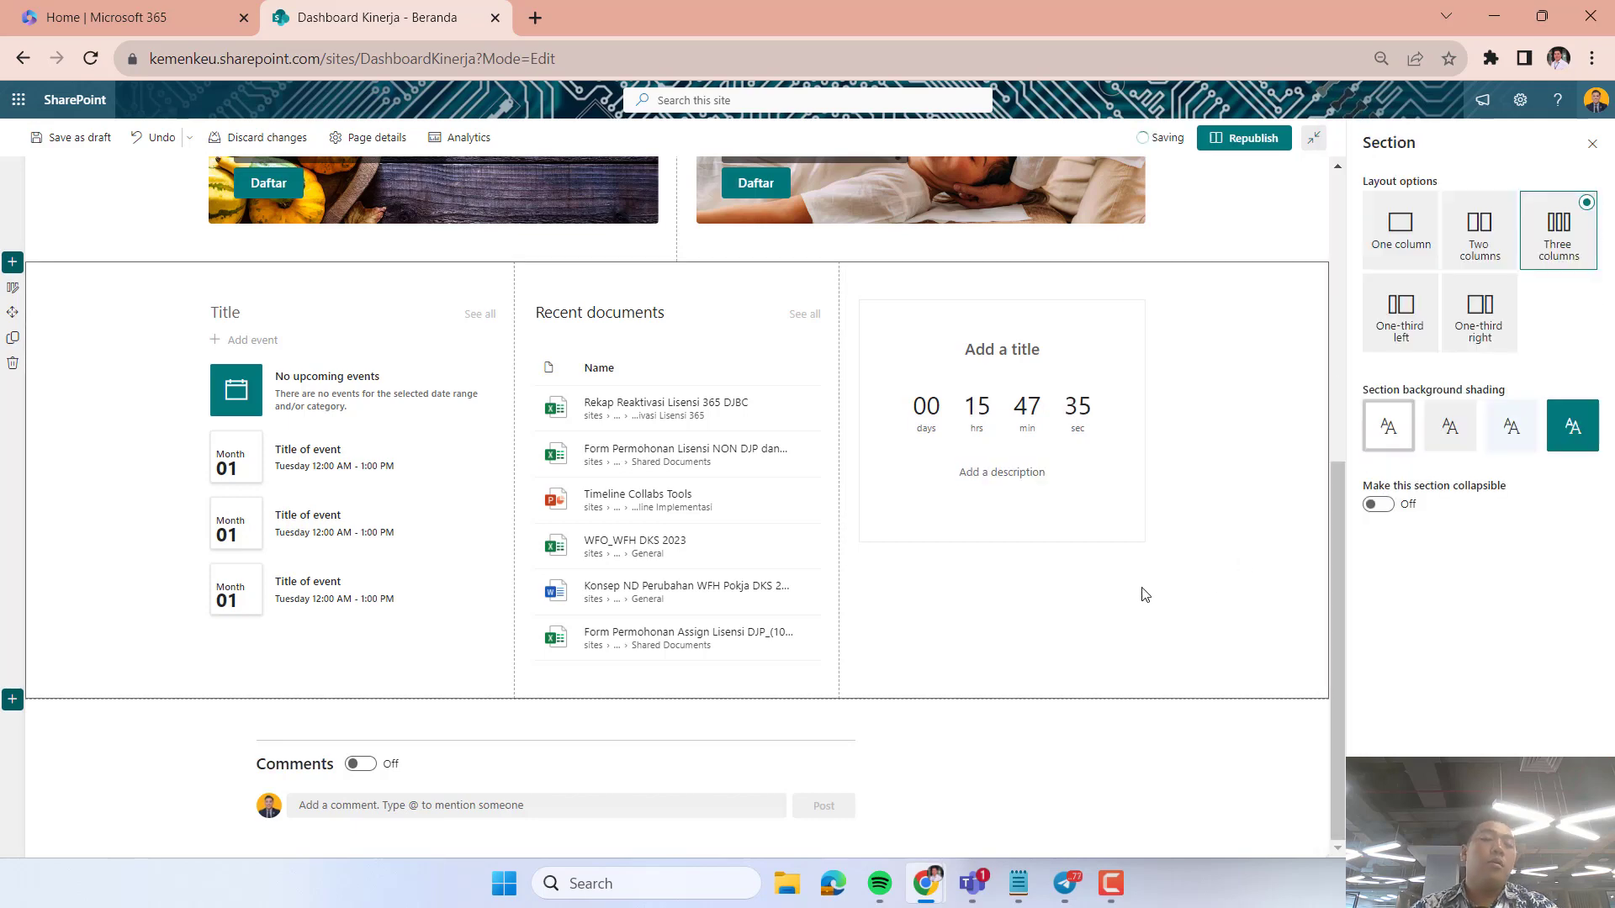
Add a section from the Three column image and text template below the existing three-column section.
scroll(1142, 595, up, 6)
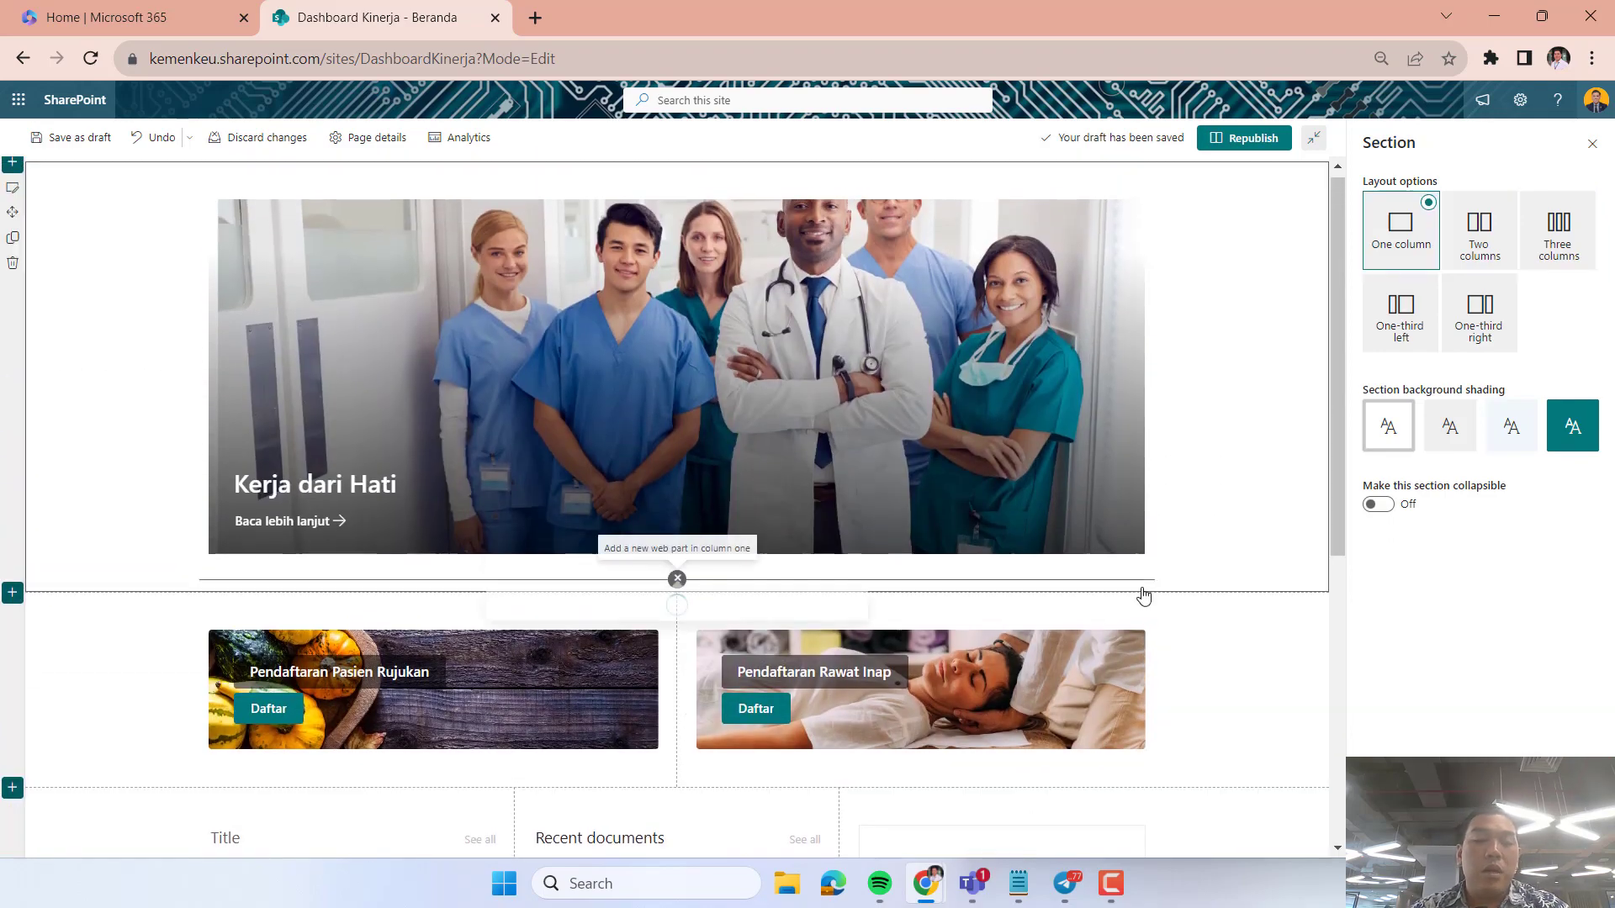
scroll(1142, 594, down, 5)
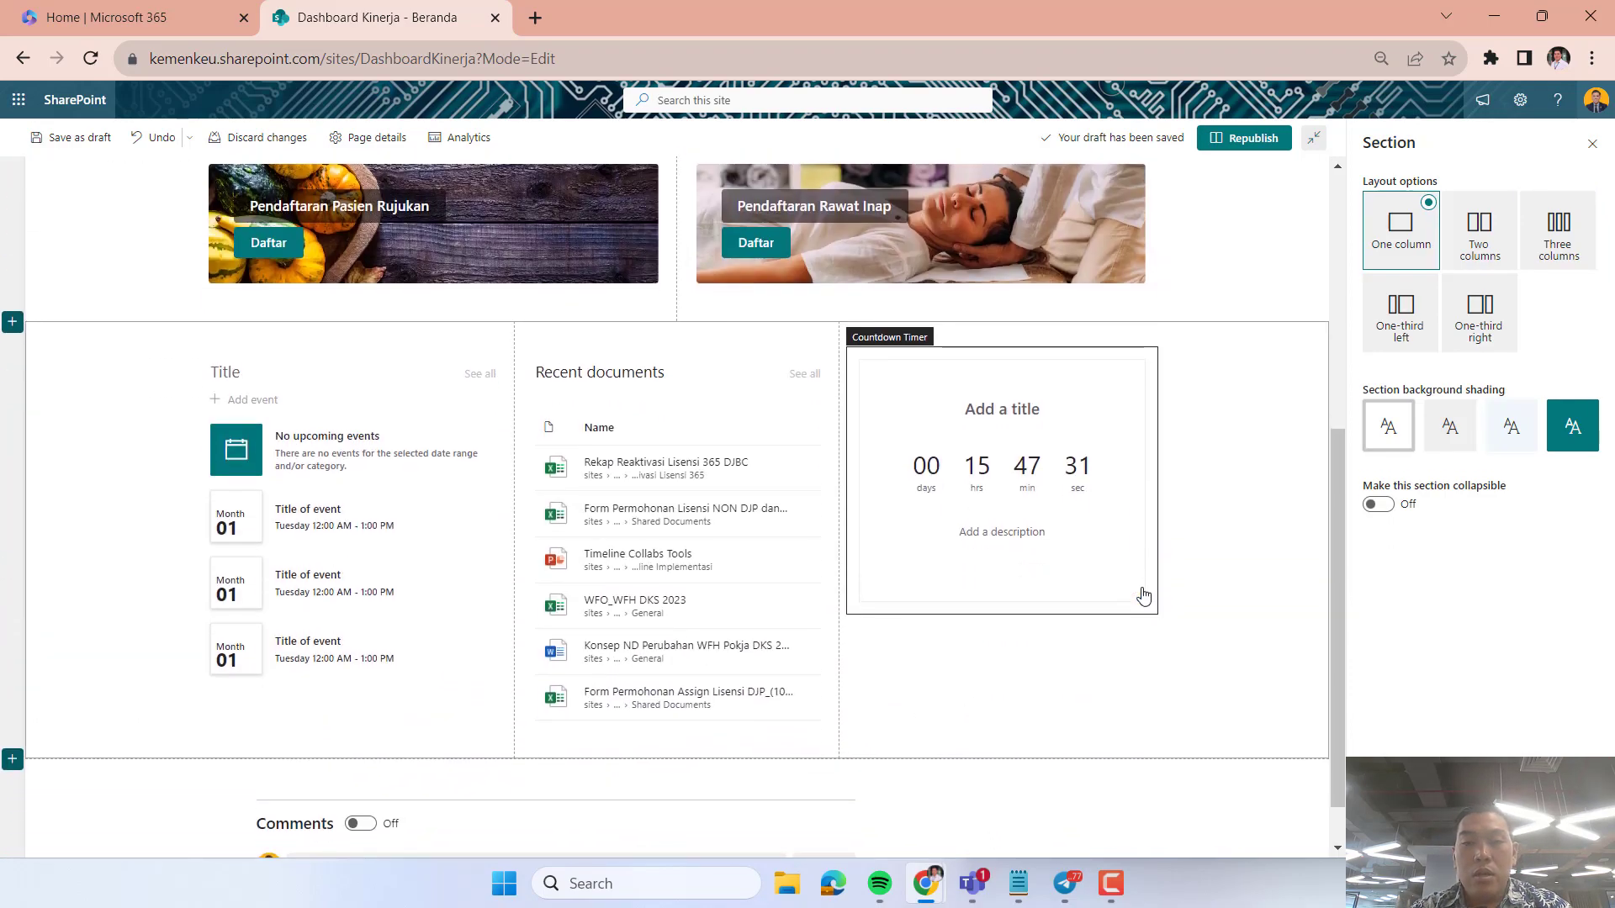
scroll(1179, 429, up, 5)
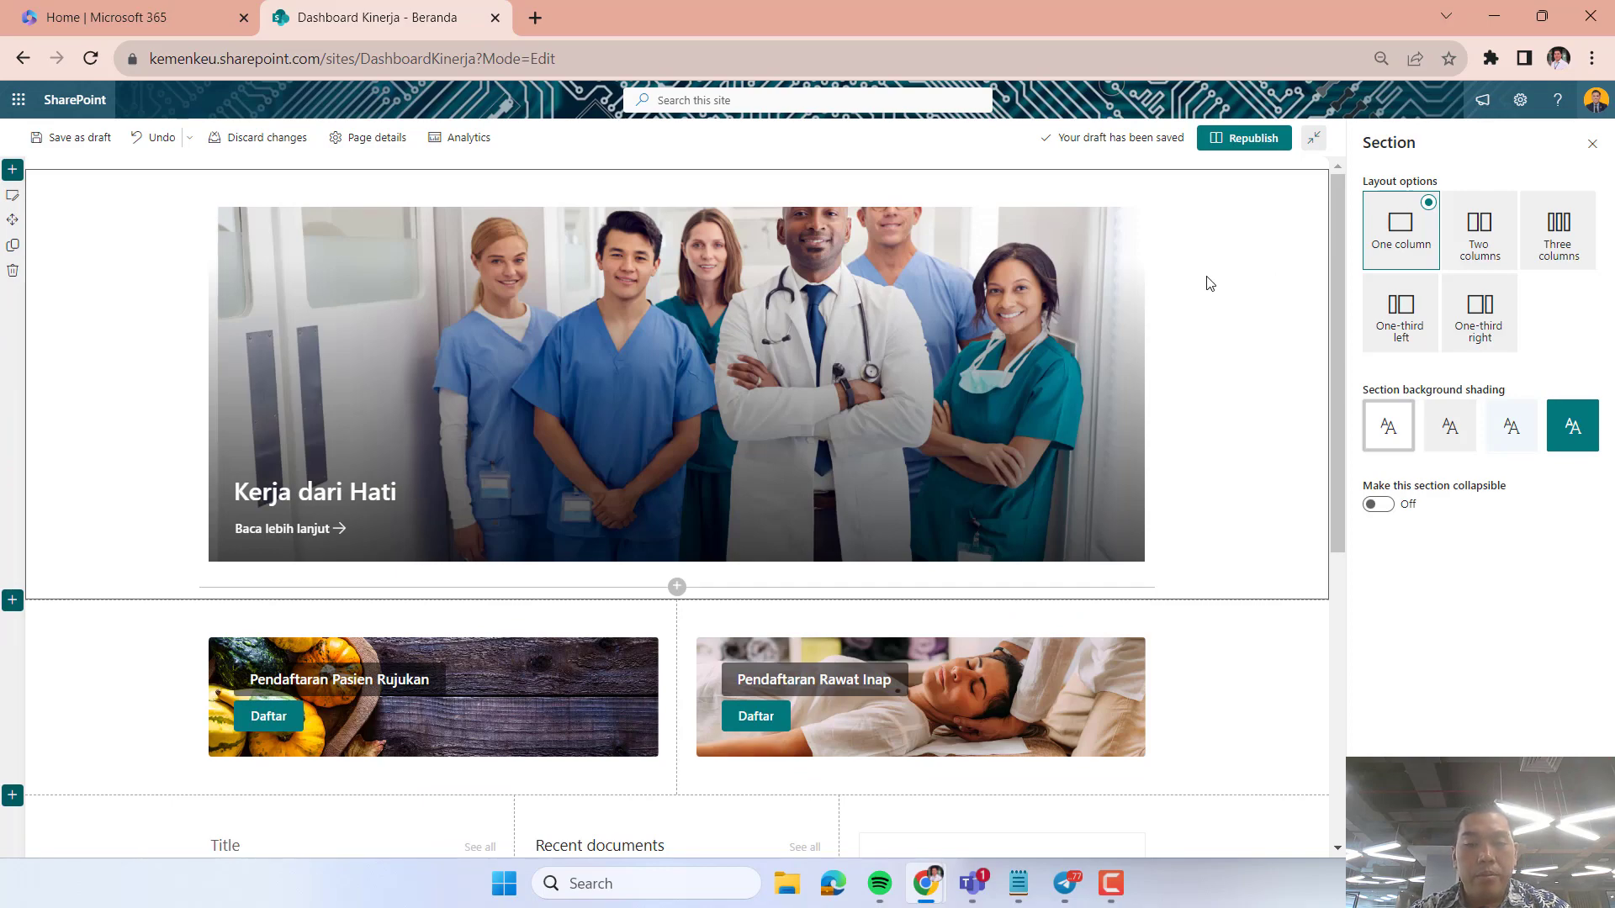
scroll(1212, 500, down, 5)
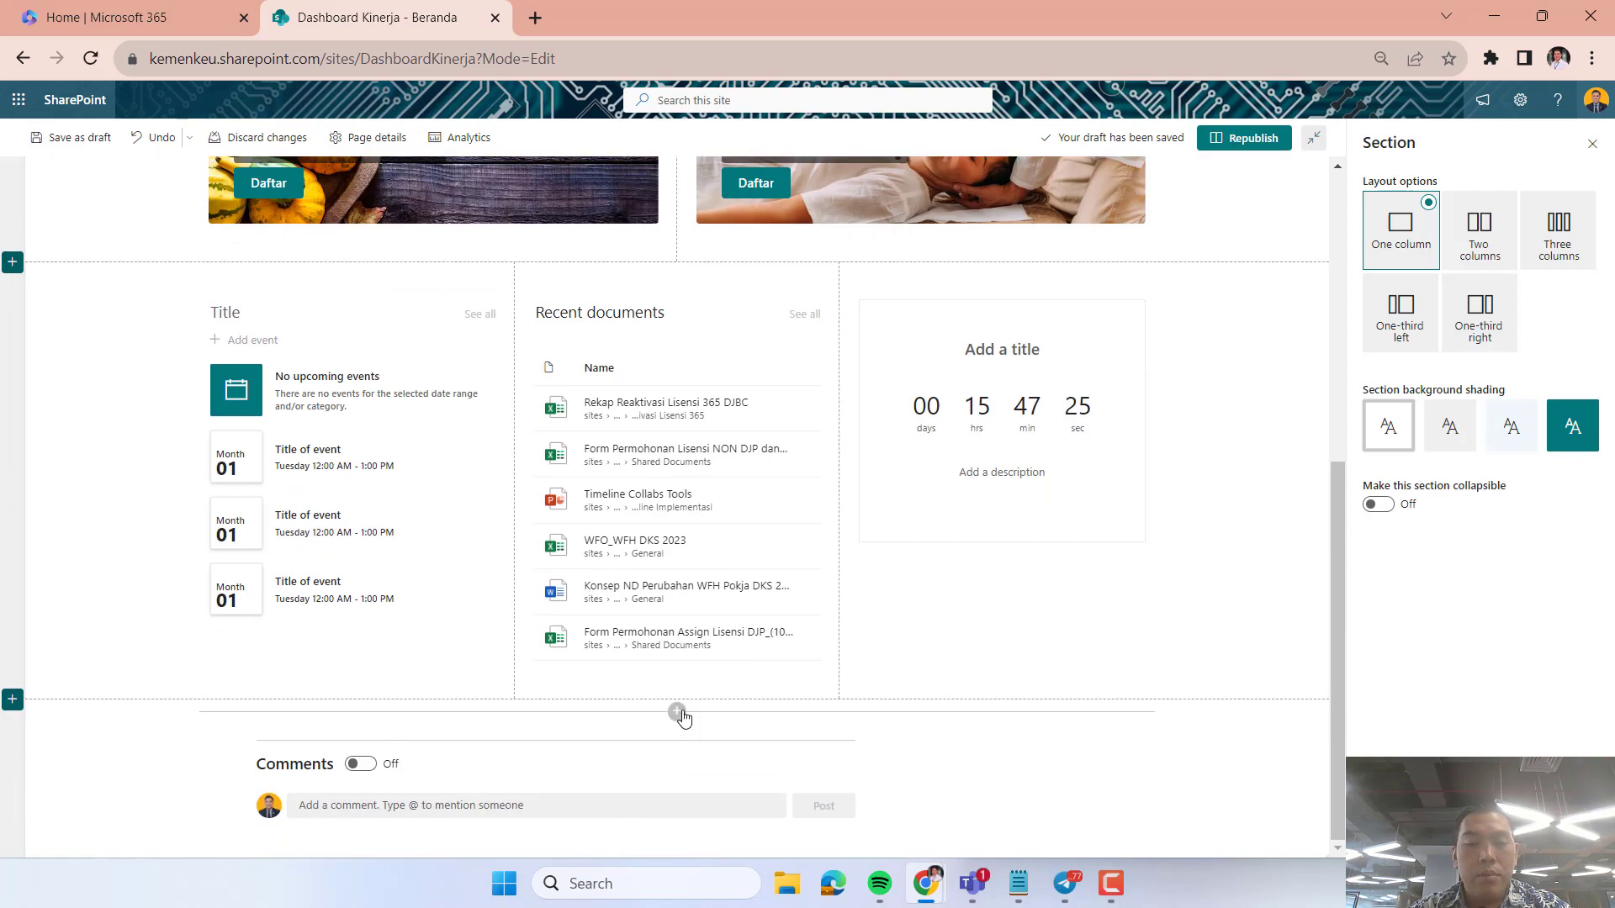
click(13, 699)
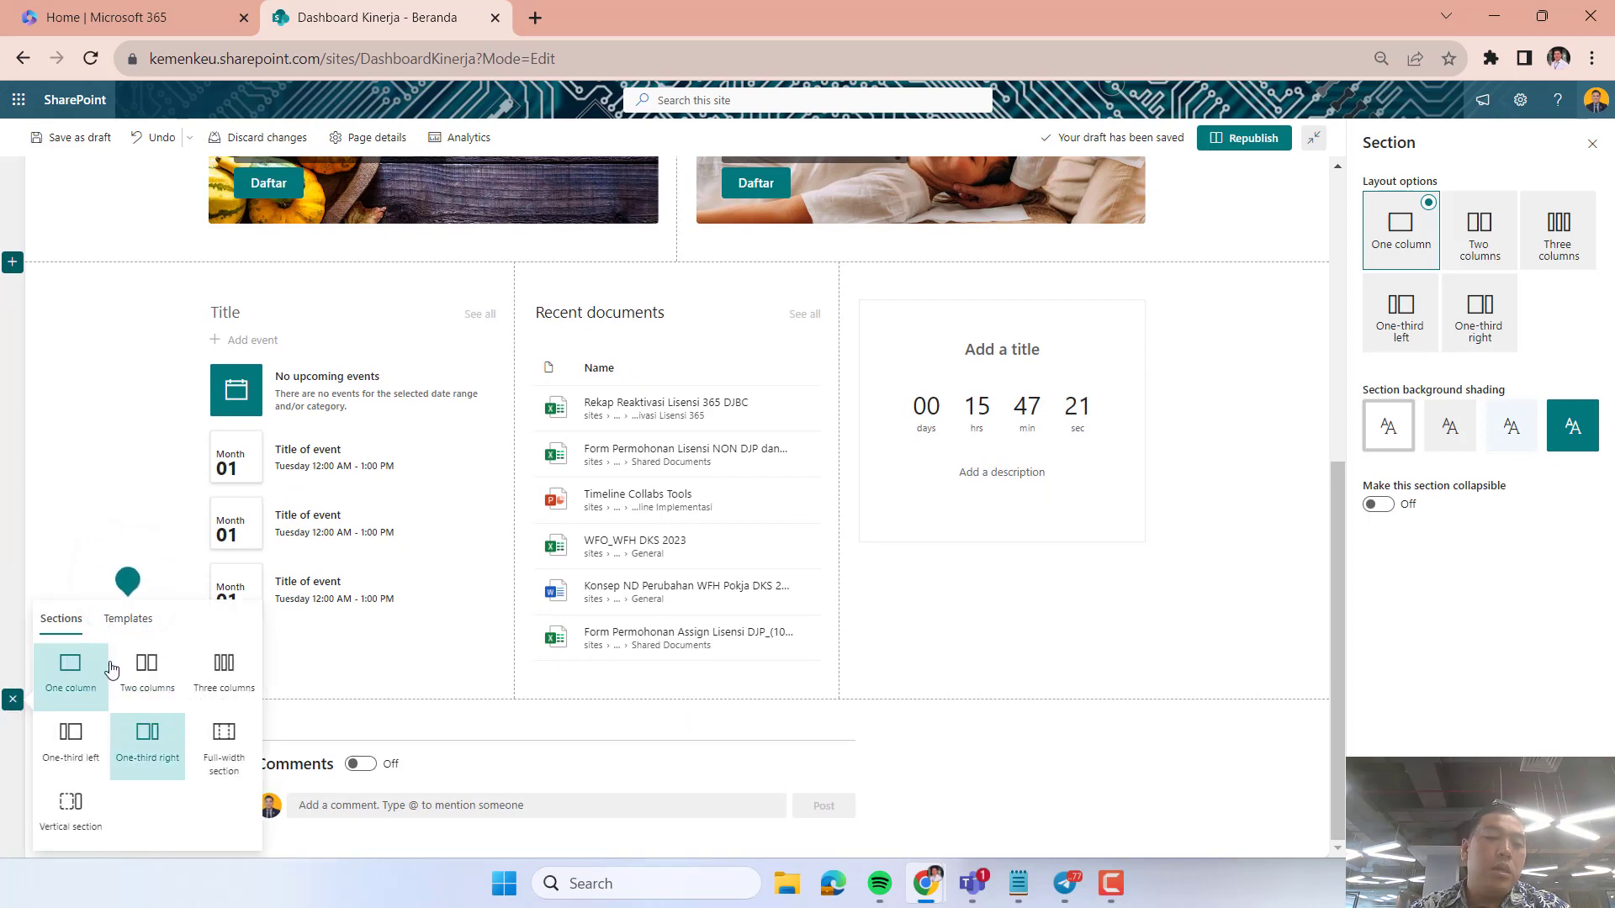
click(140, 631)
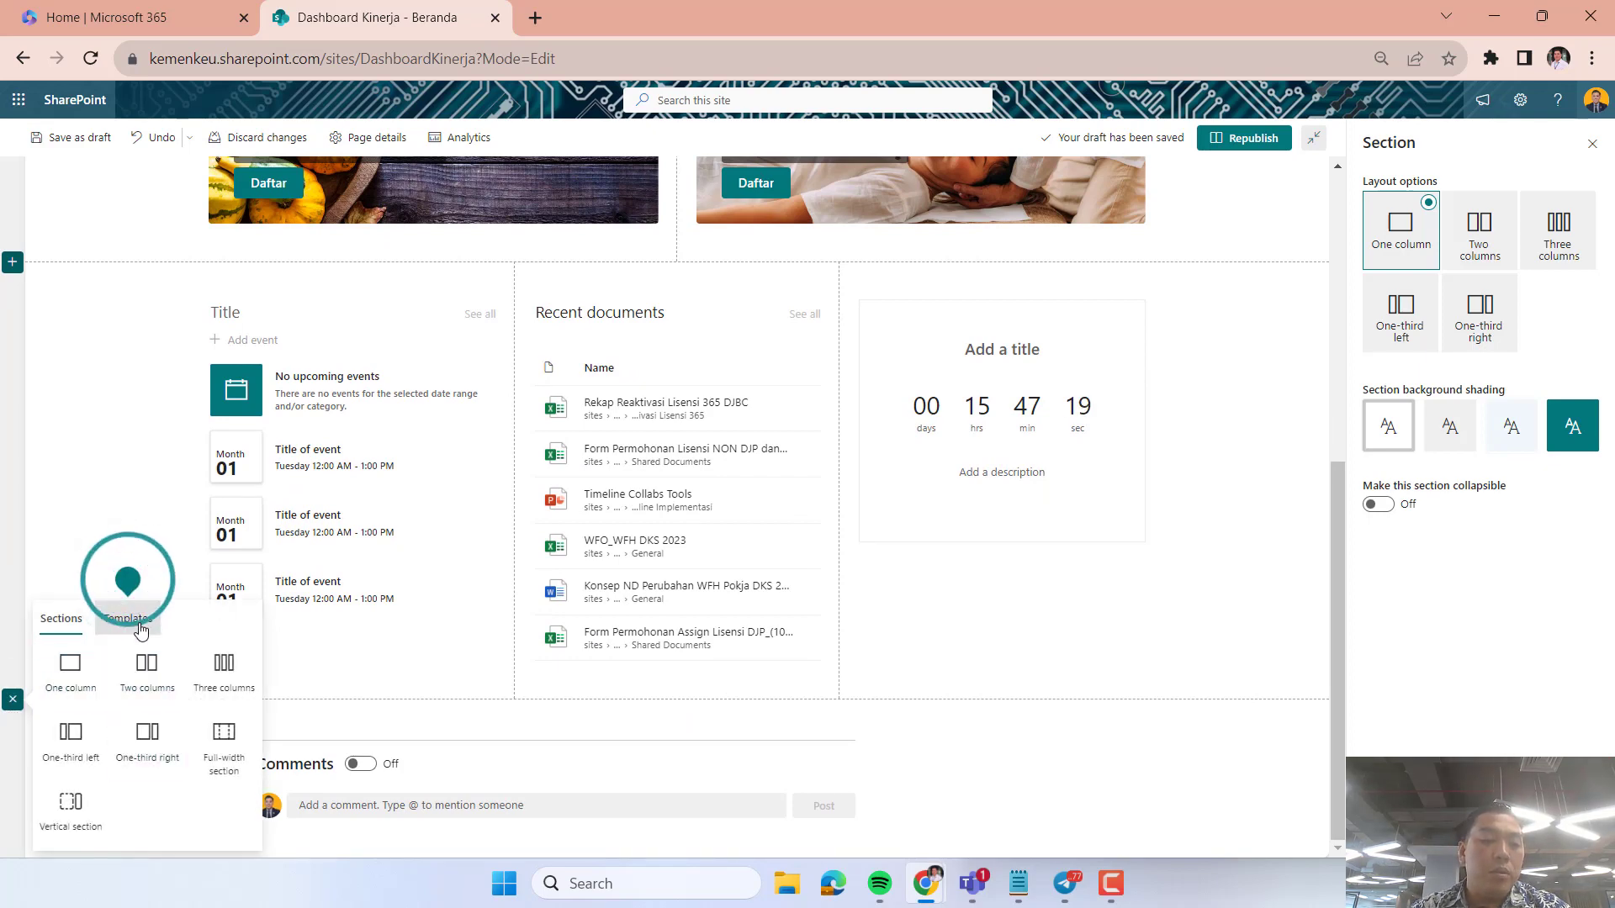
click(145, 629)
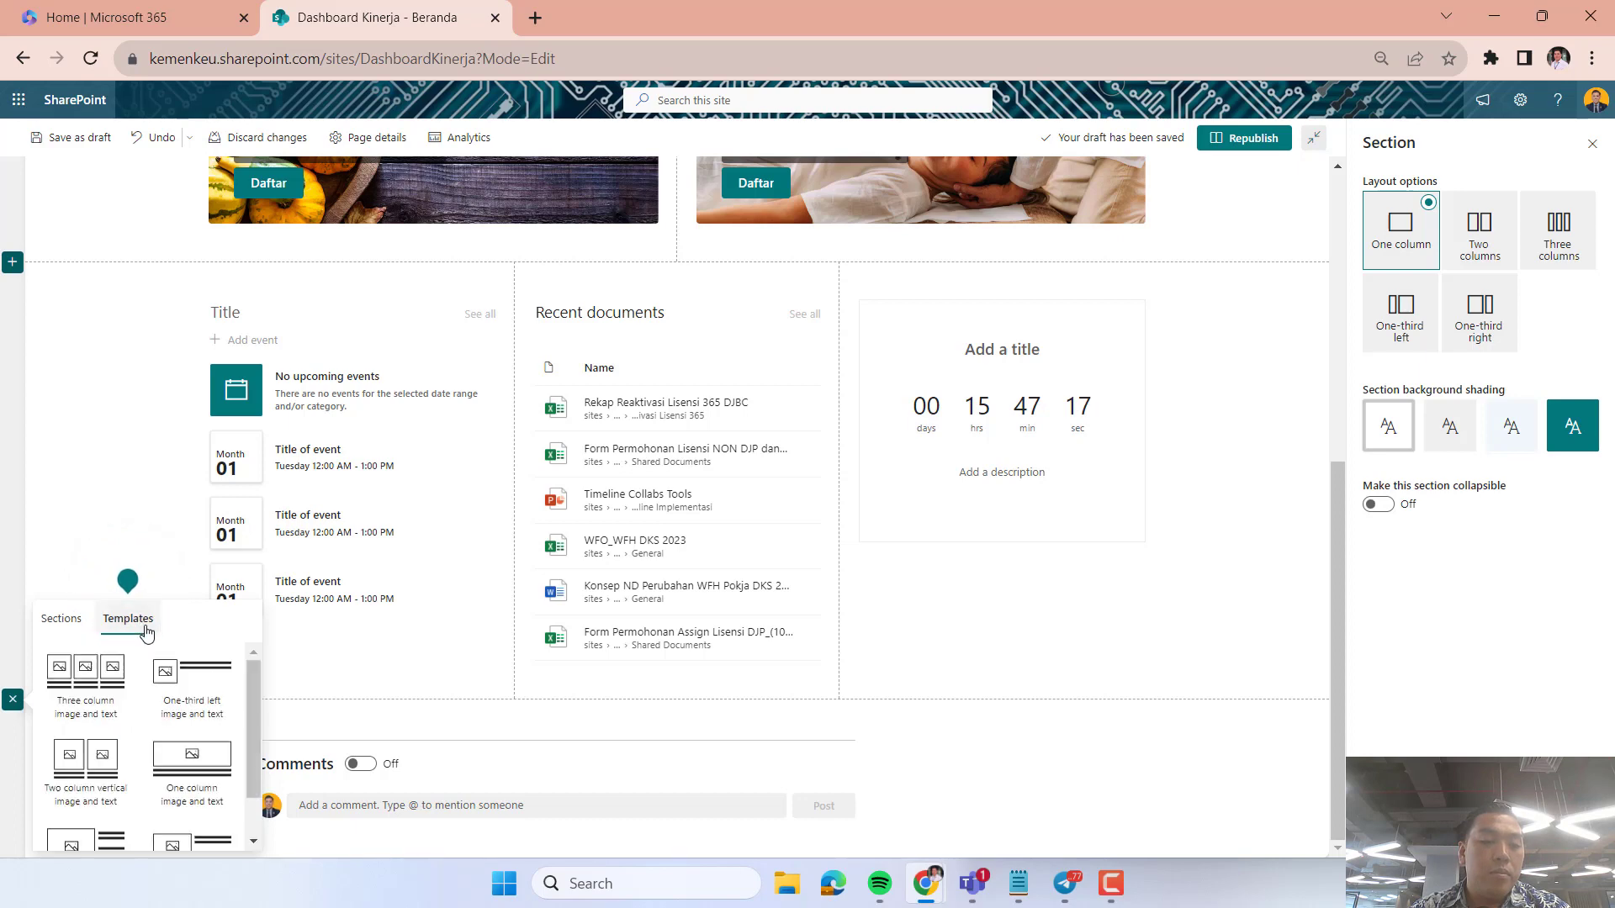
click(84, 683)
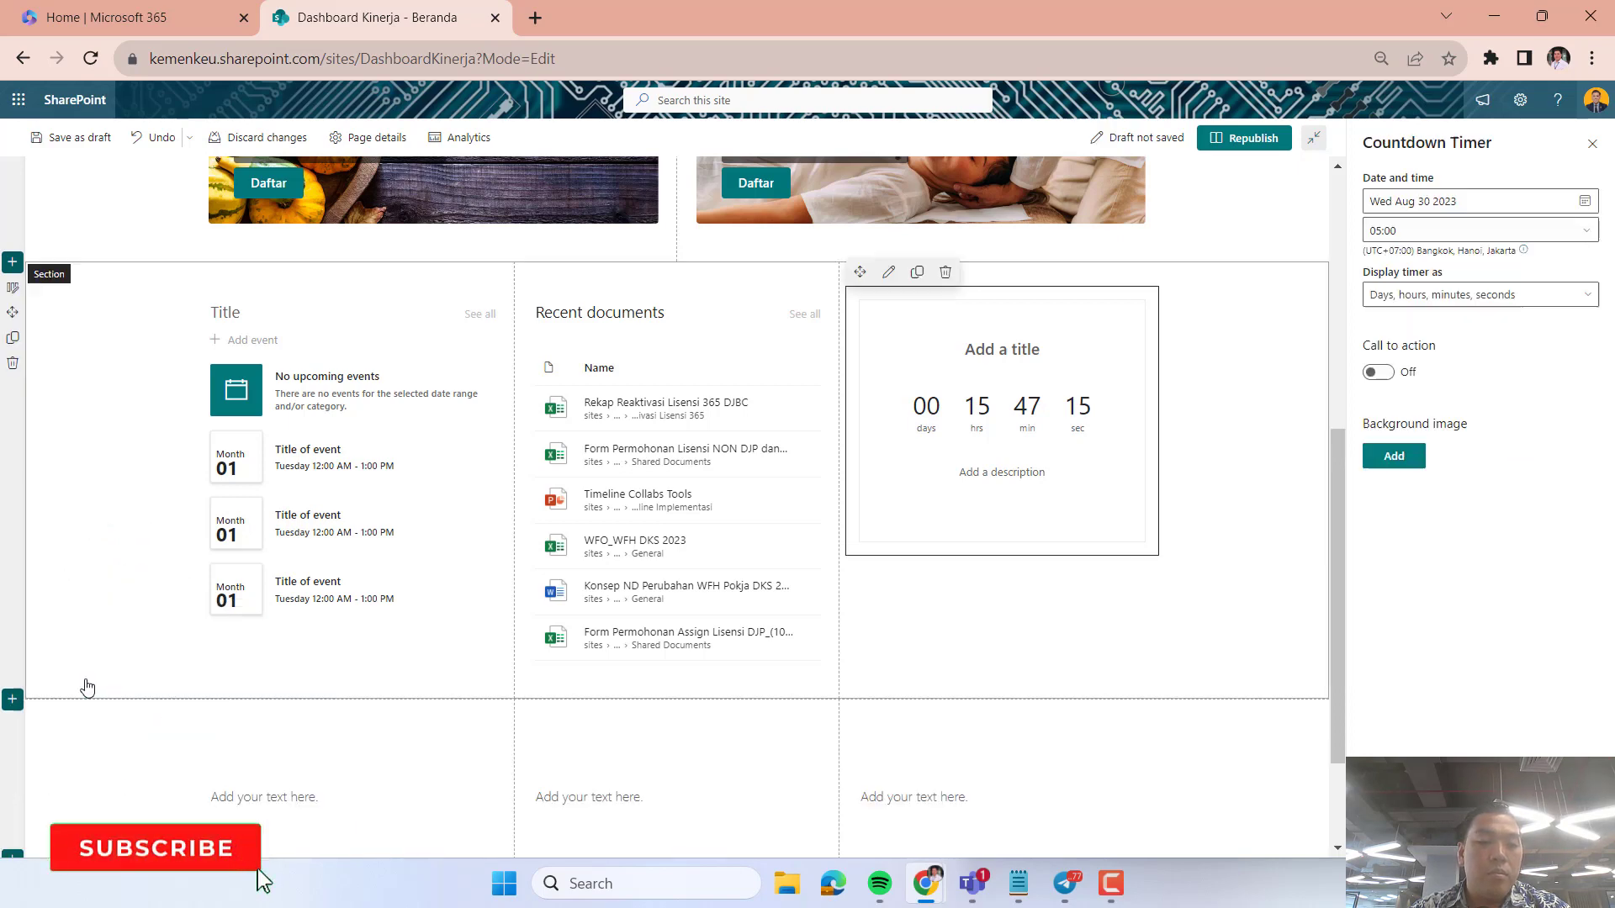
Fill the first column's image placeholder with the stock image of a basketball player on a dark court.
scroll(585, 661, down, 5)
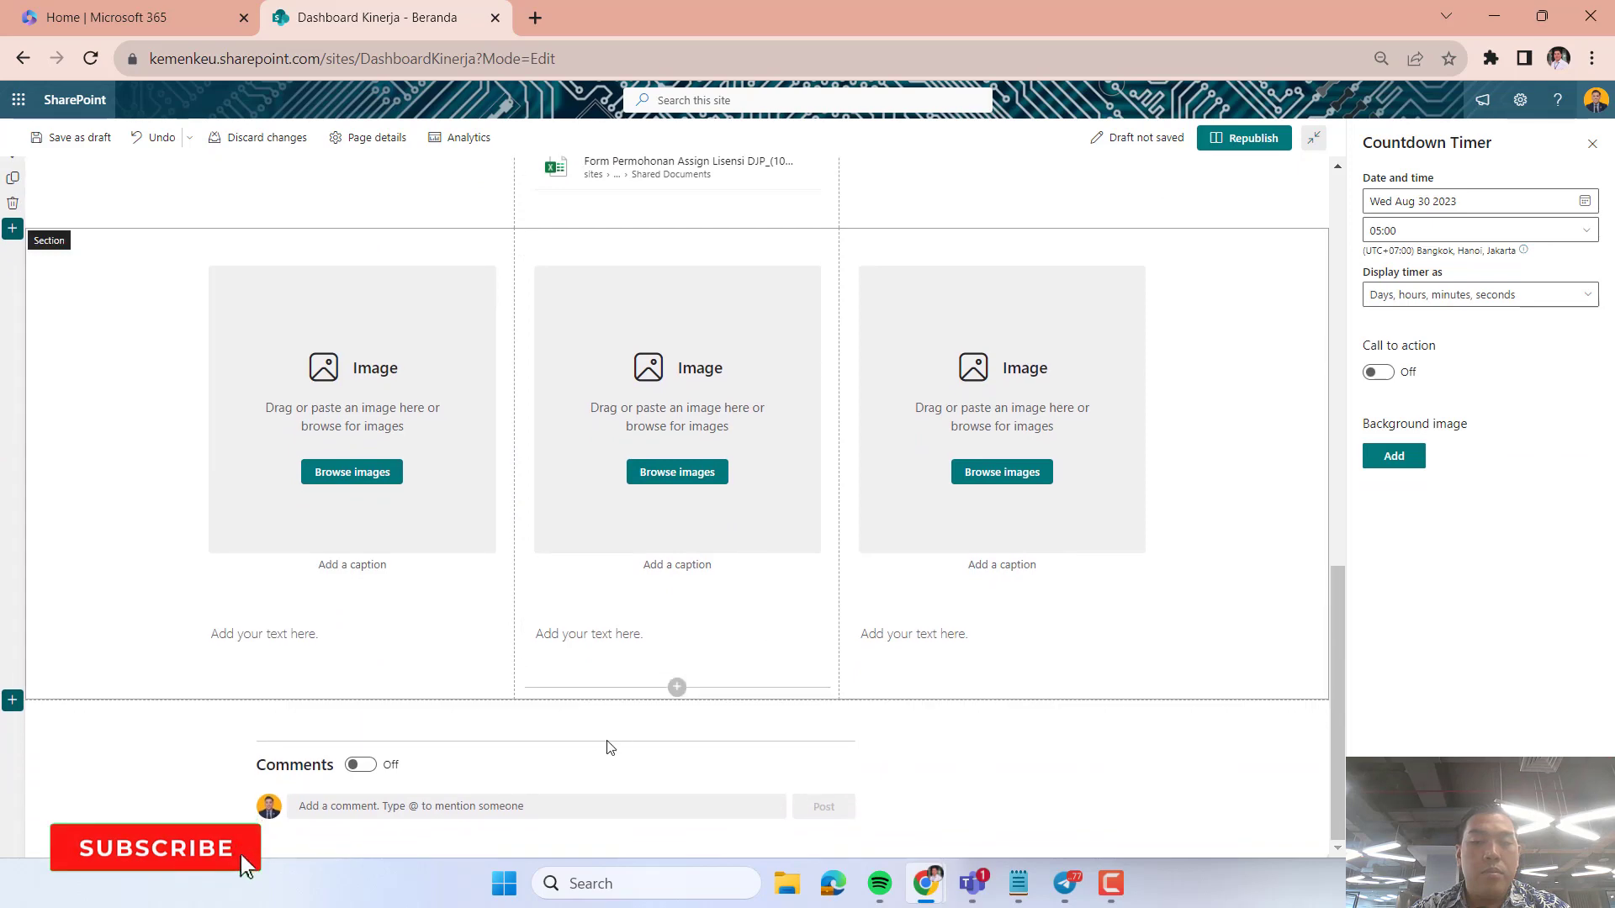
click(436, 634)
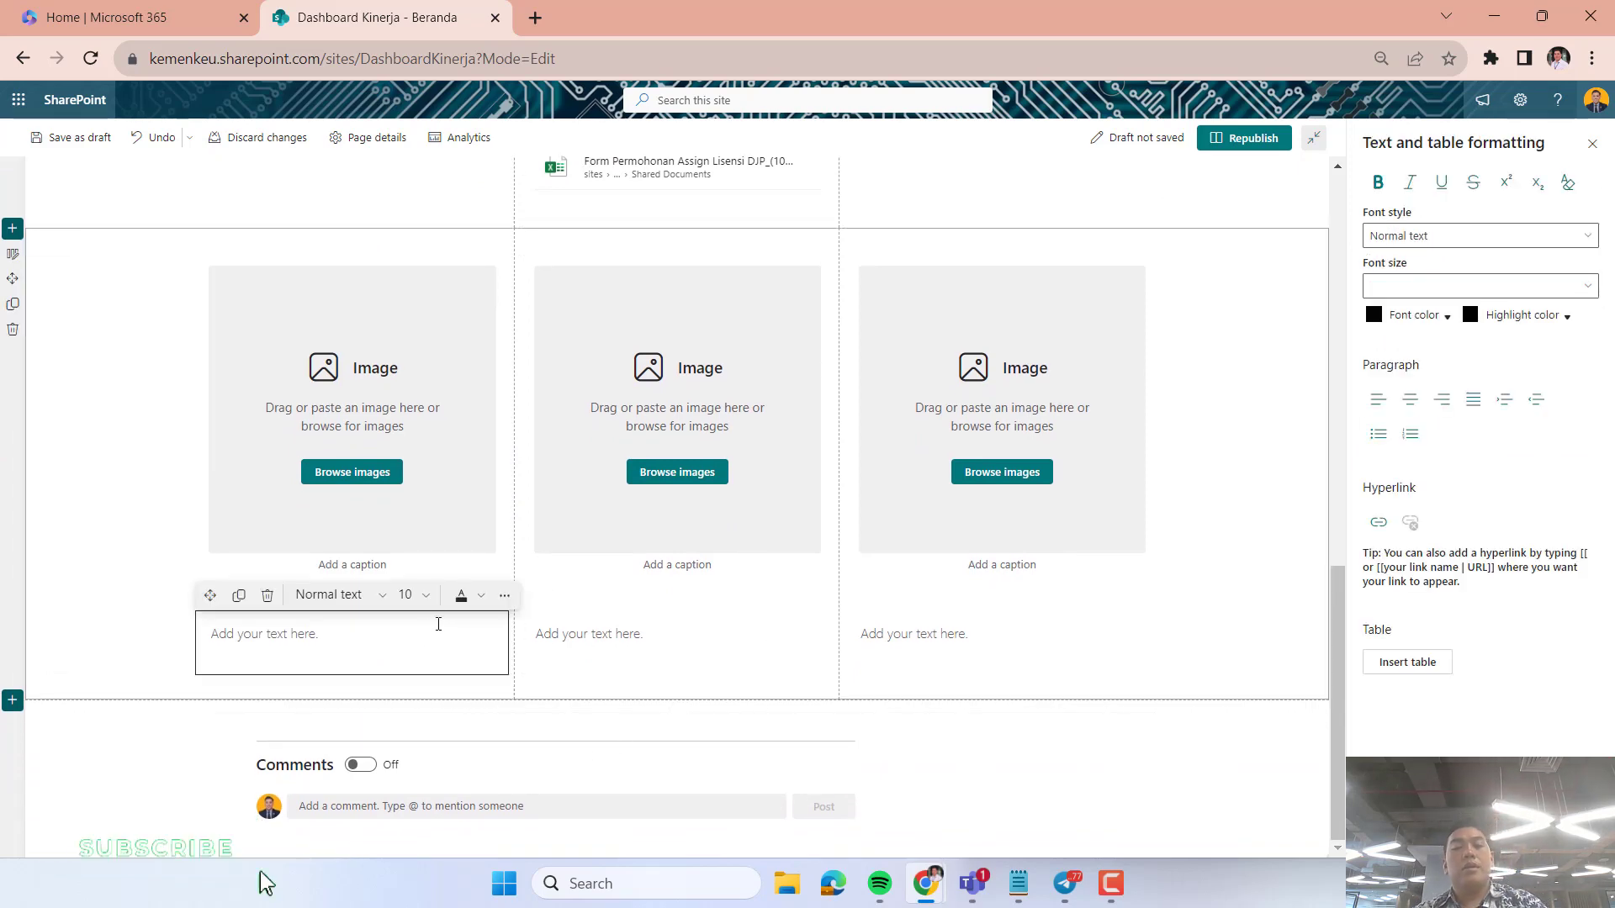
click(367, 506)
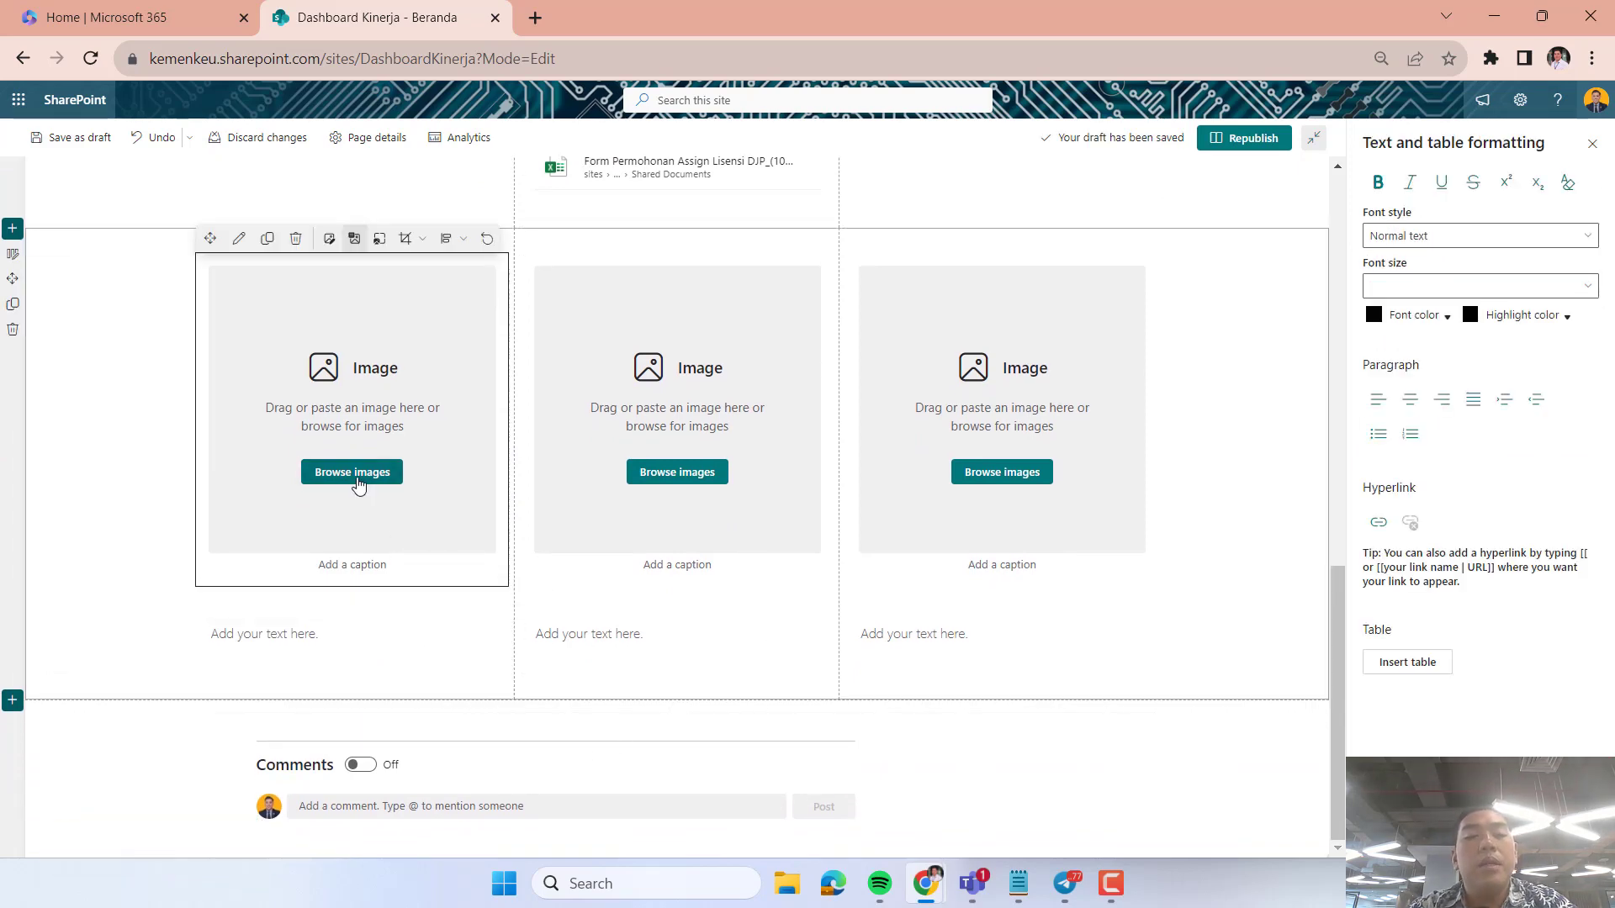
click(357, 476)
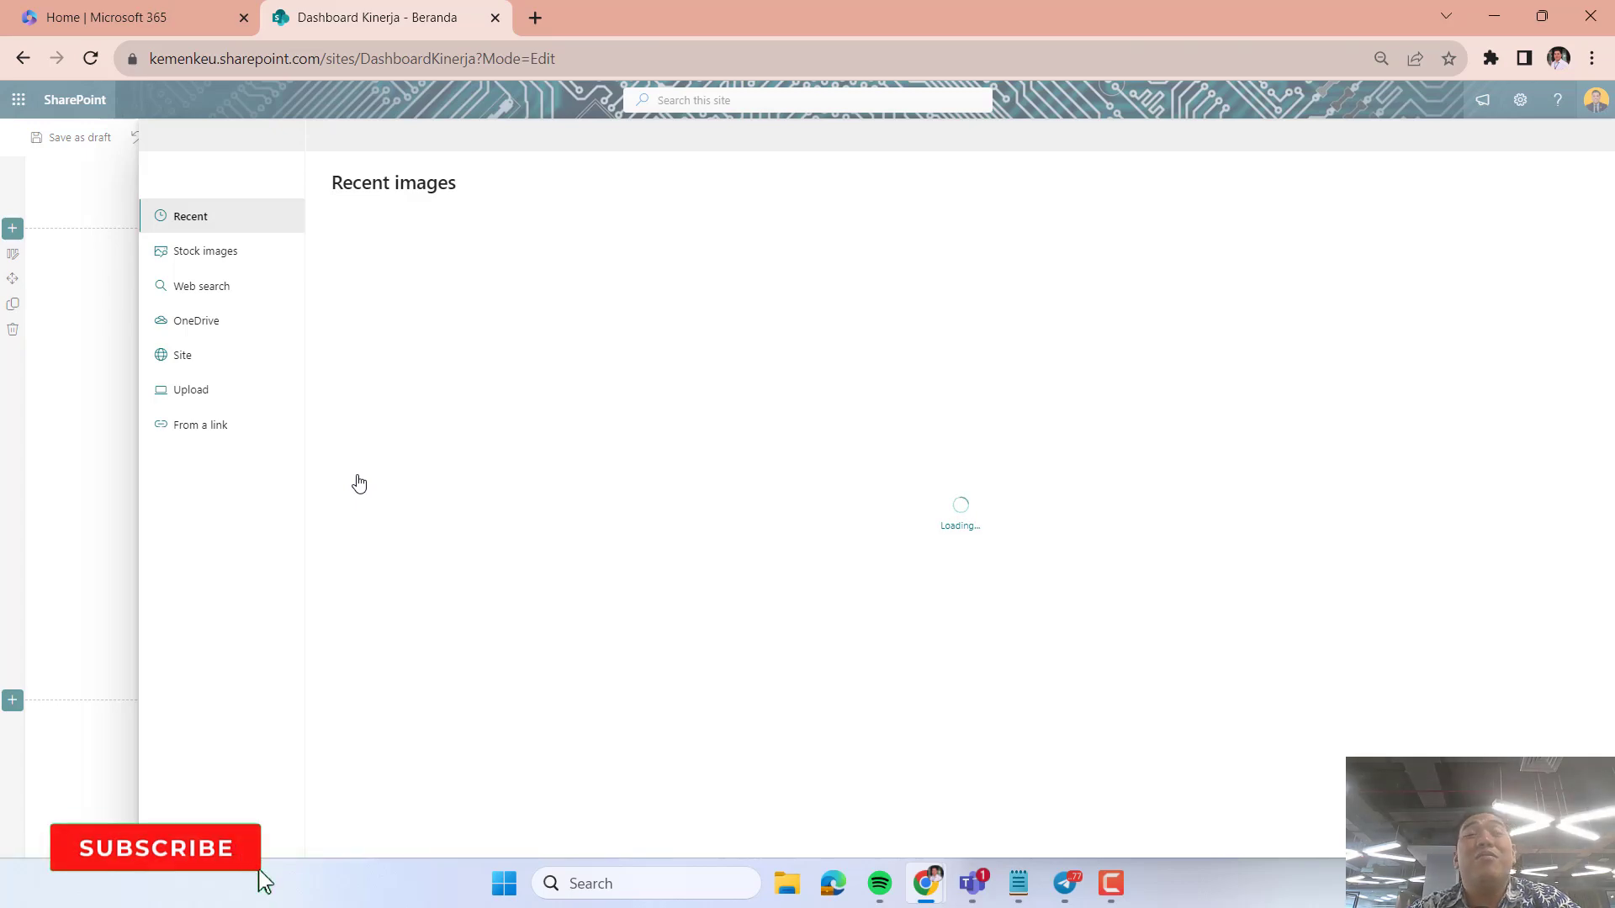
click(206, 319)
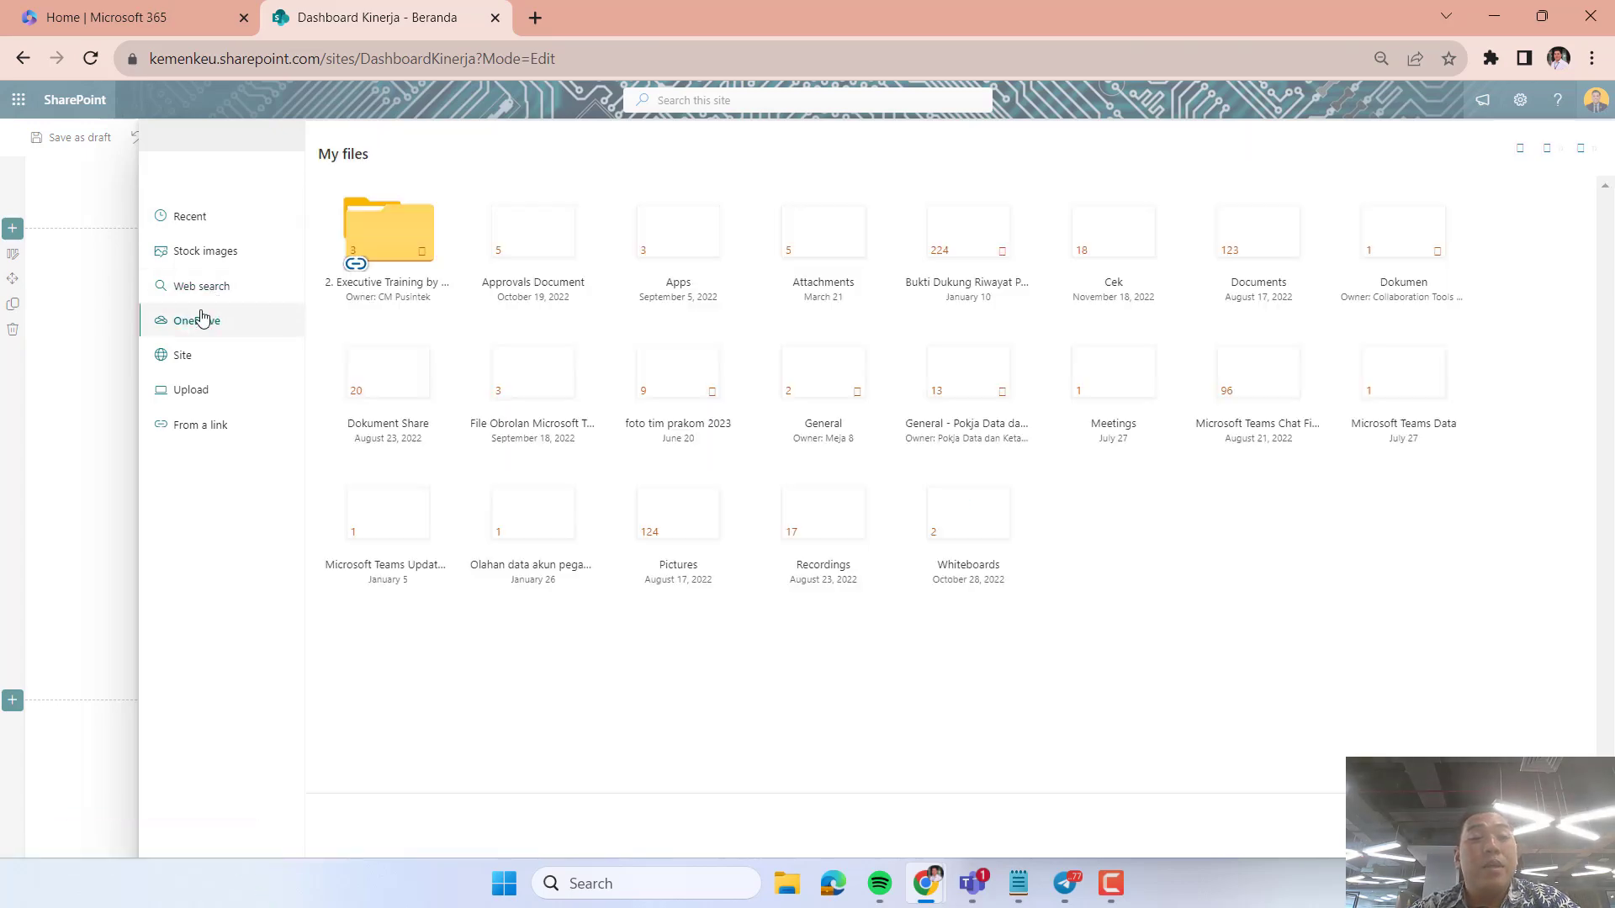
click(224, 260)
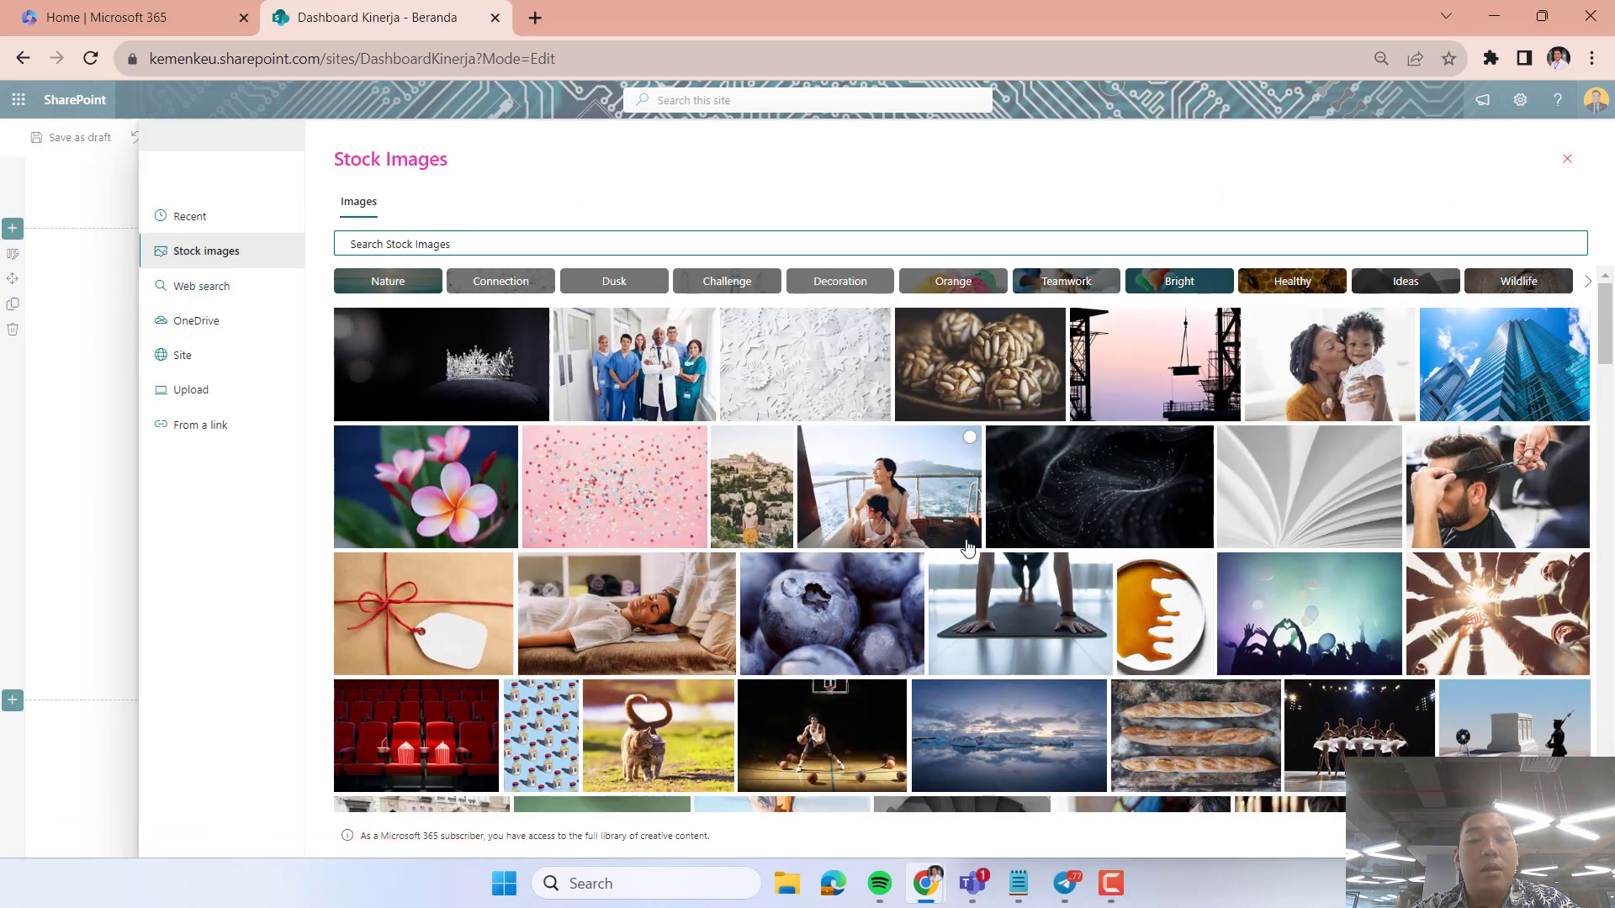
scroll(967, 547, down, 2)
click(829, 461)
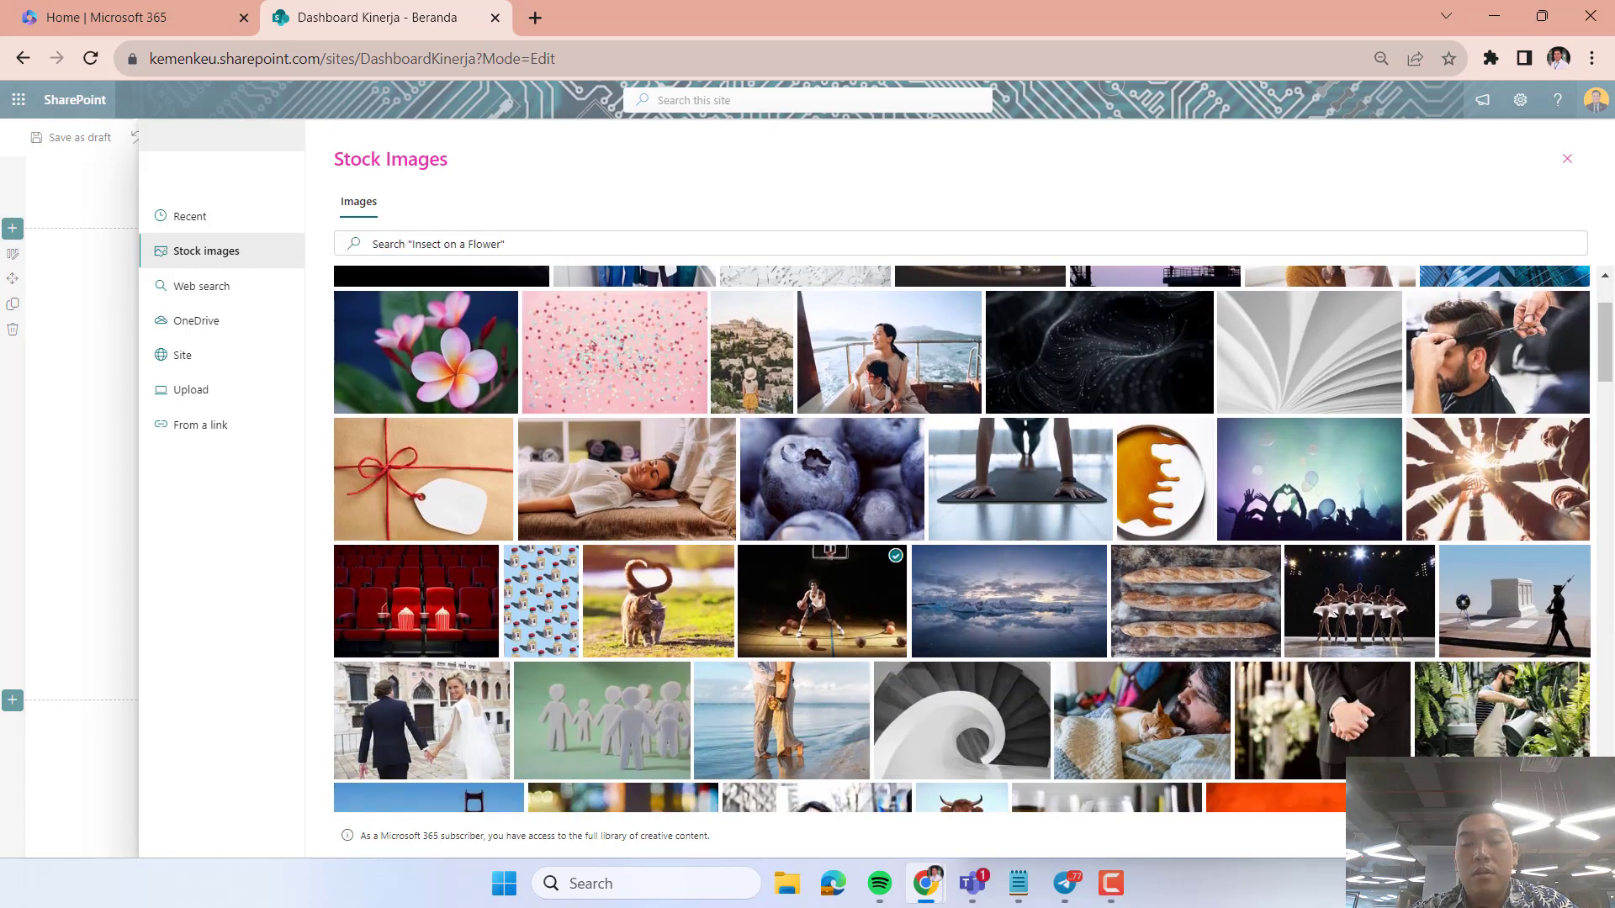
click(1474, 836)
Fill the middle column's image placeholder with the stock image of ballet dancers on stage.
click(739, 473)
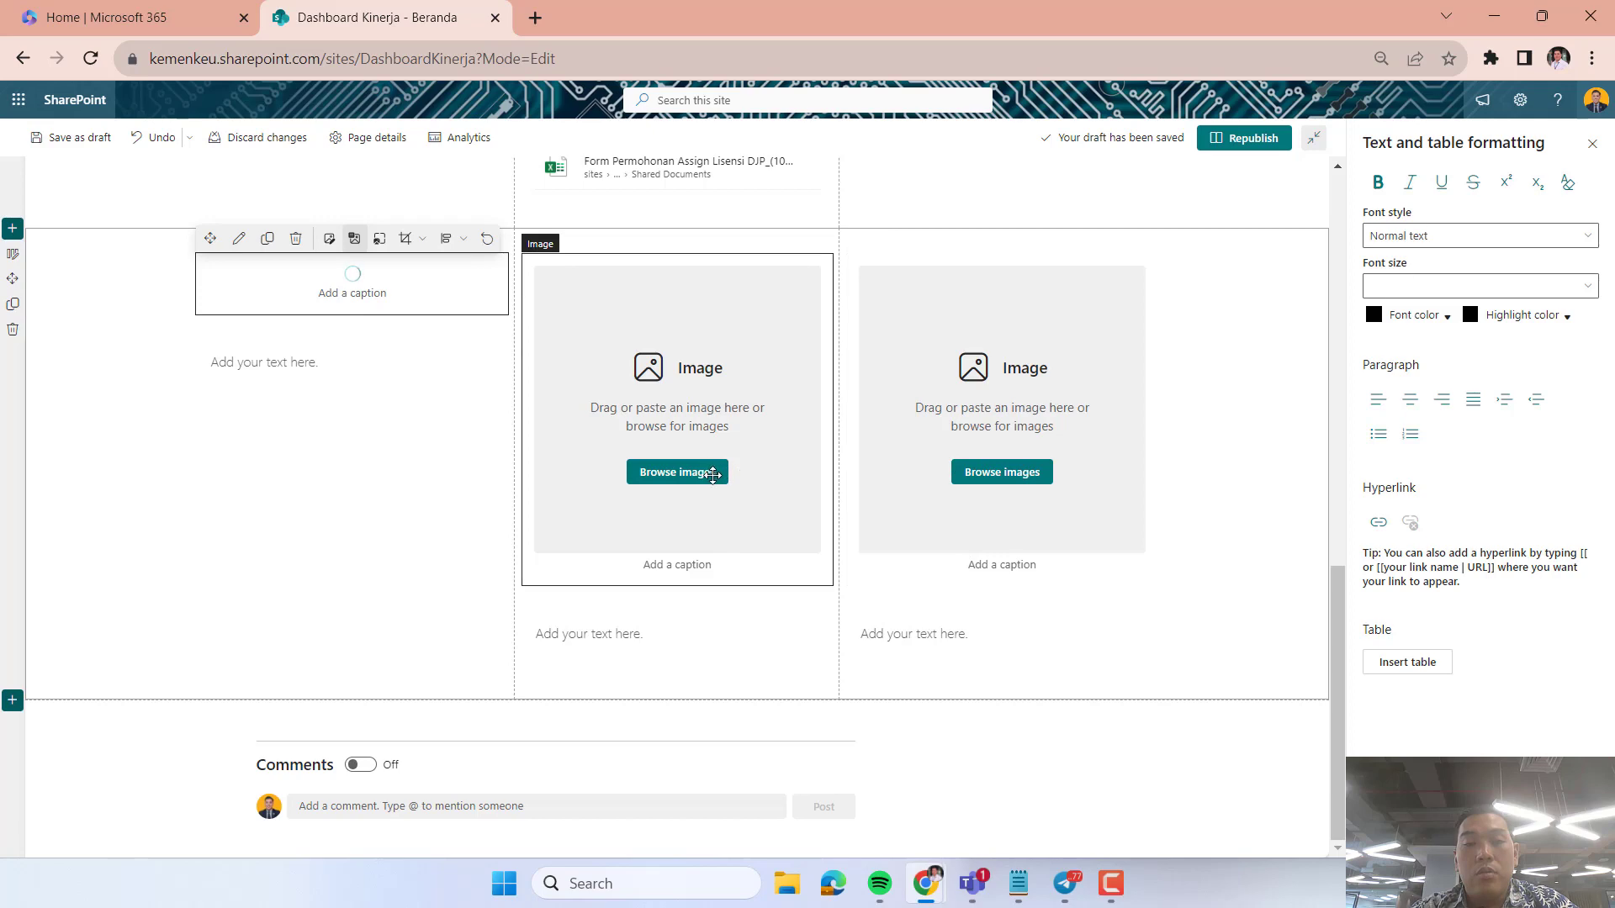
click(711, 473)
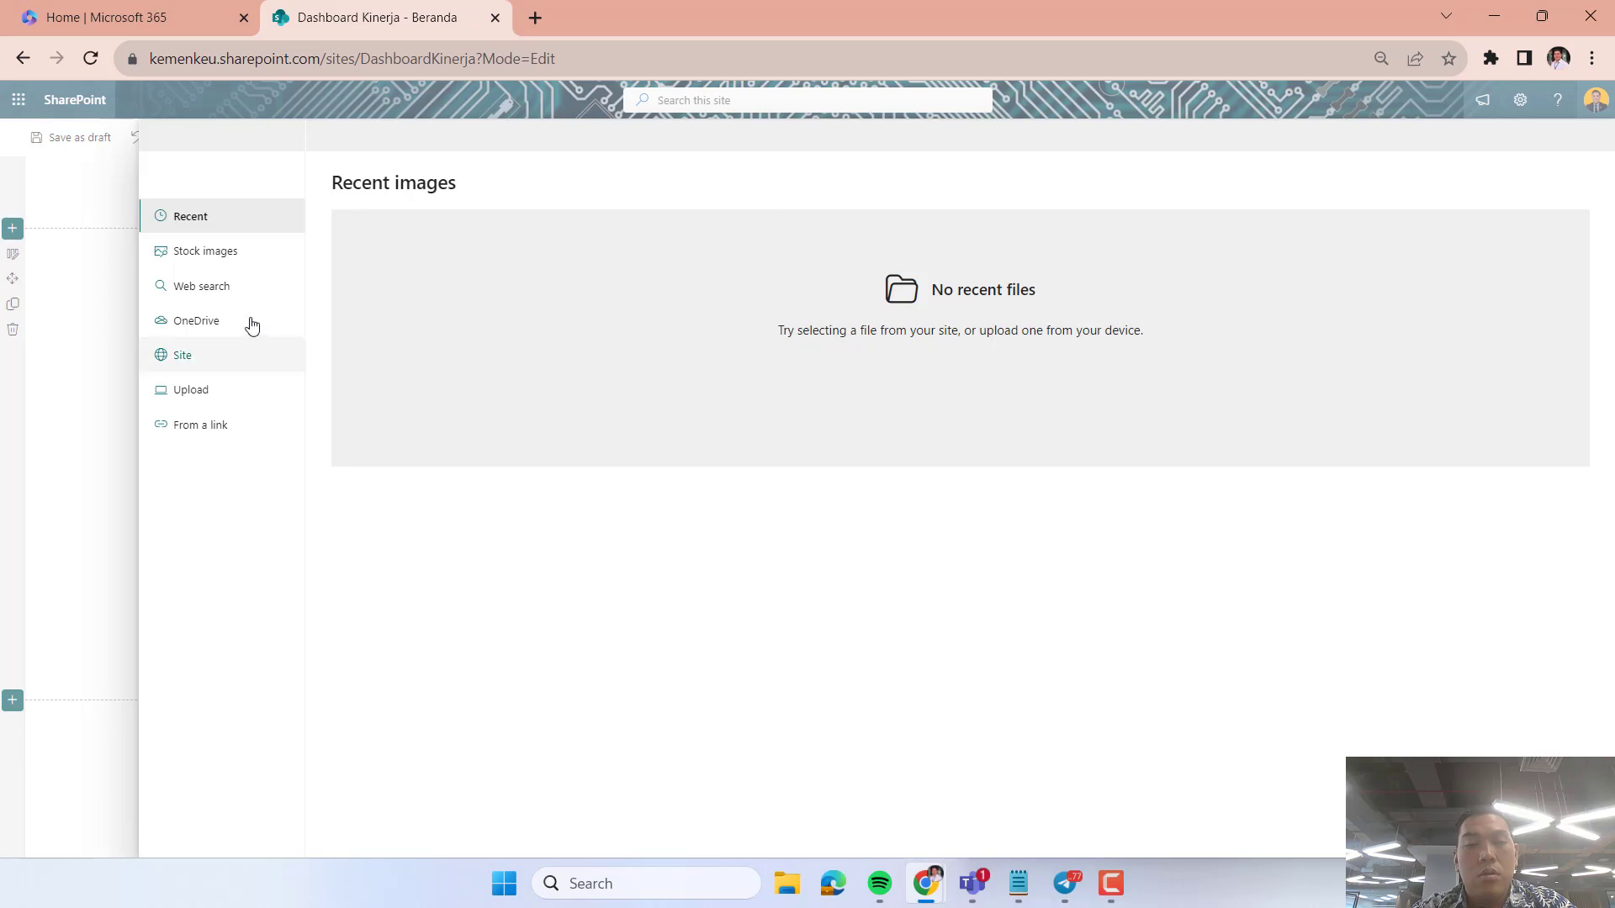
click(212, 259)
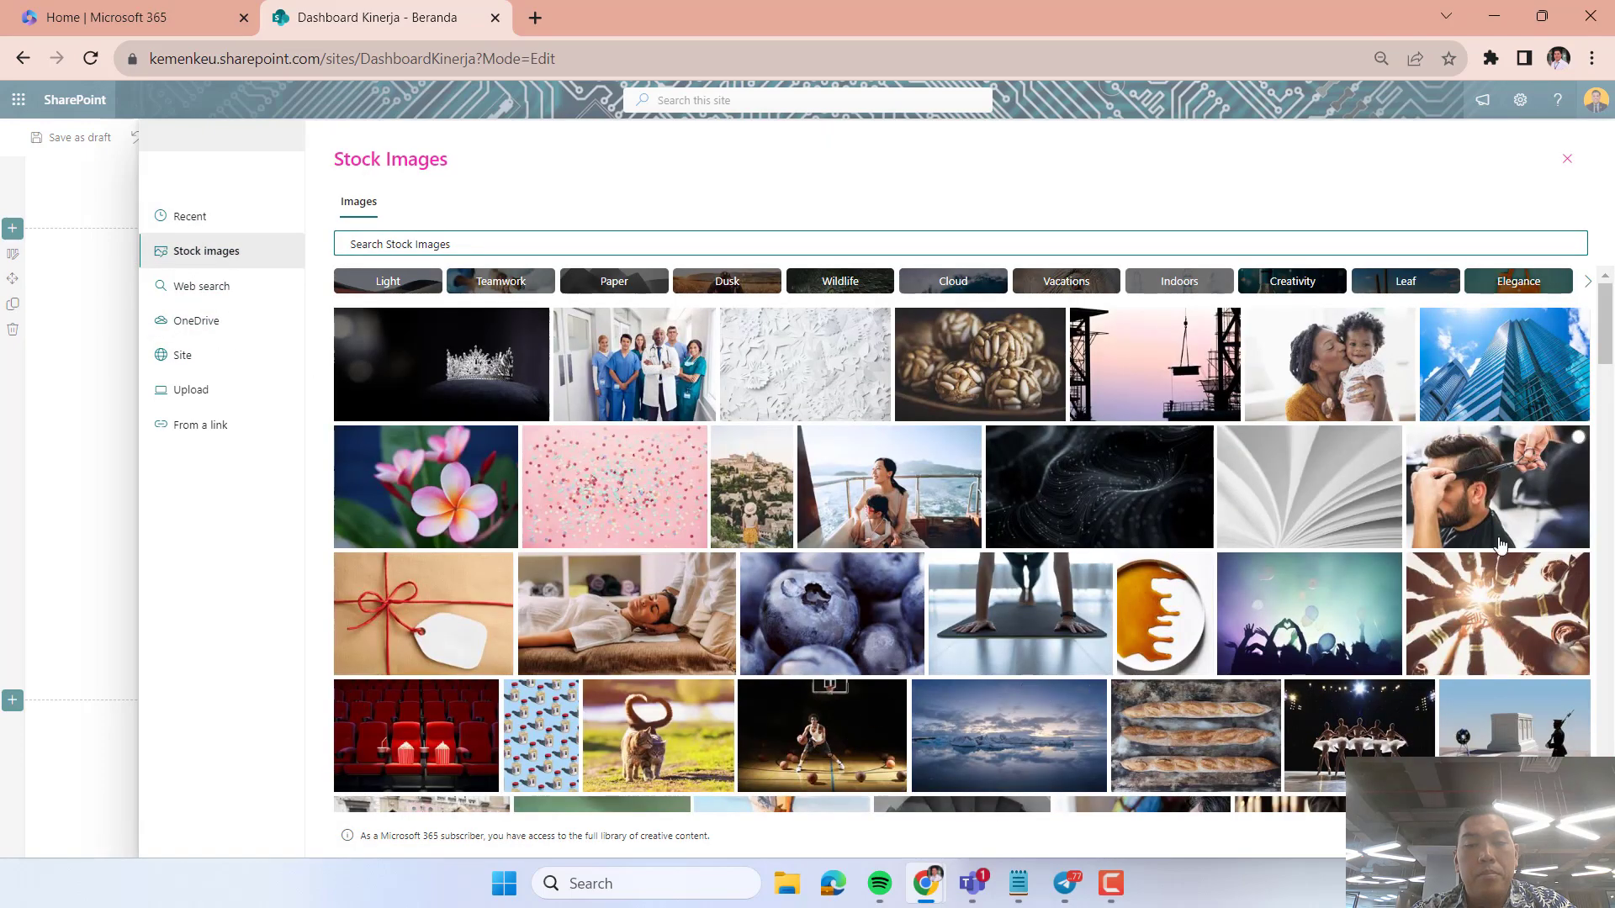
click(1333, 738)
click(1467, 835)
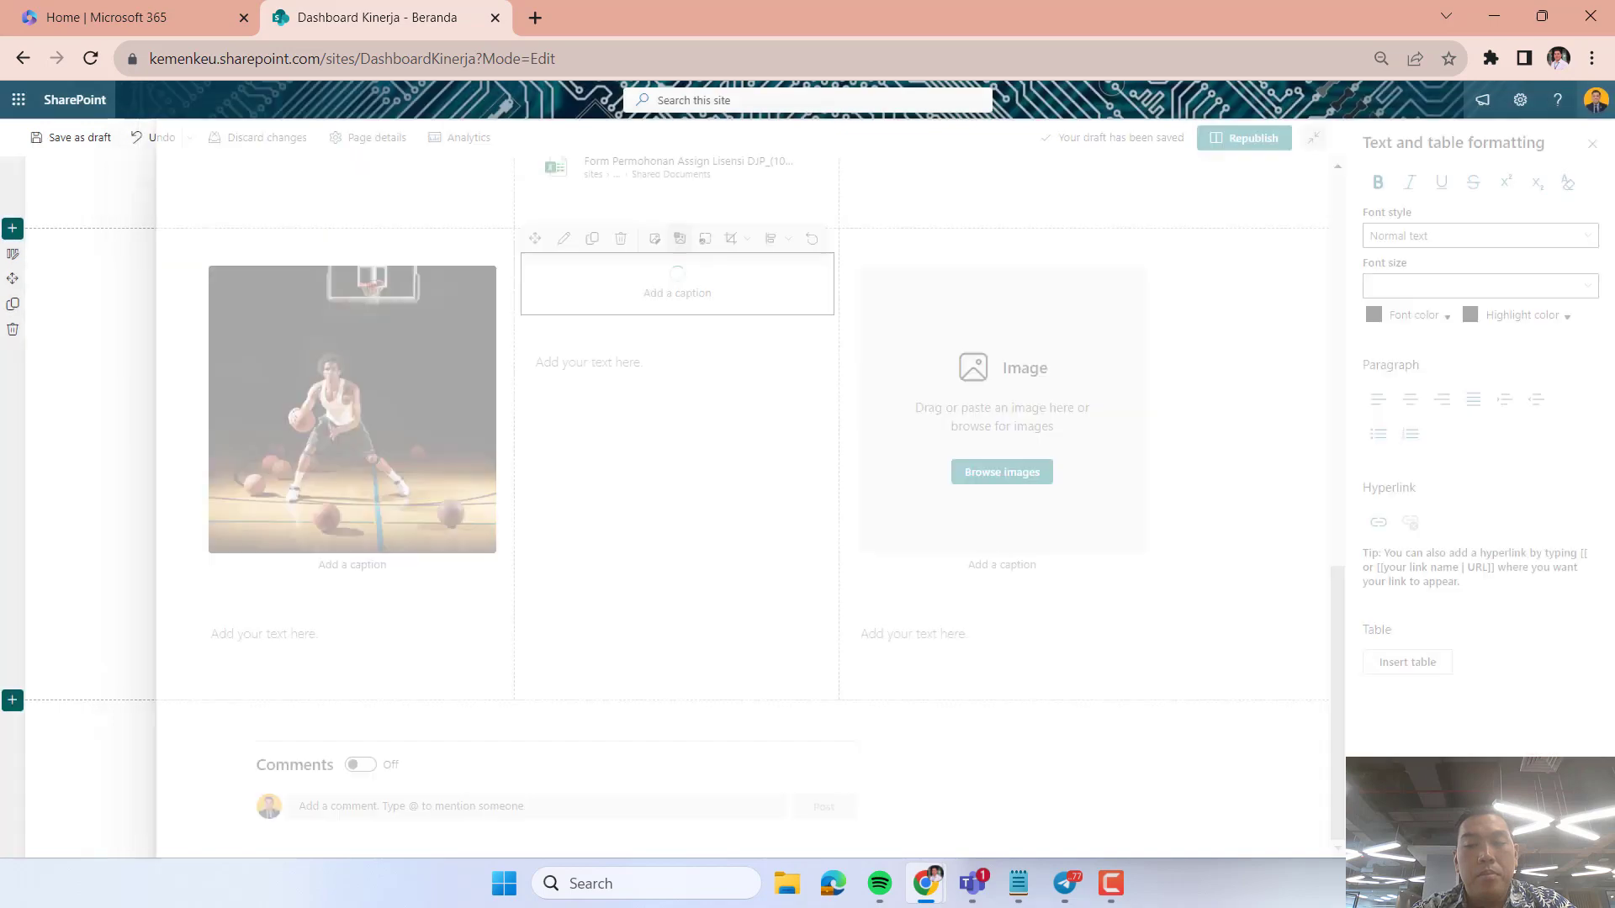
Fill the third column's image placeholder with the stock image of scattered landscape photo prints.
click(967, 363)
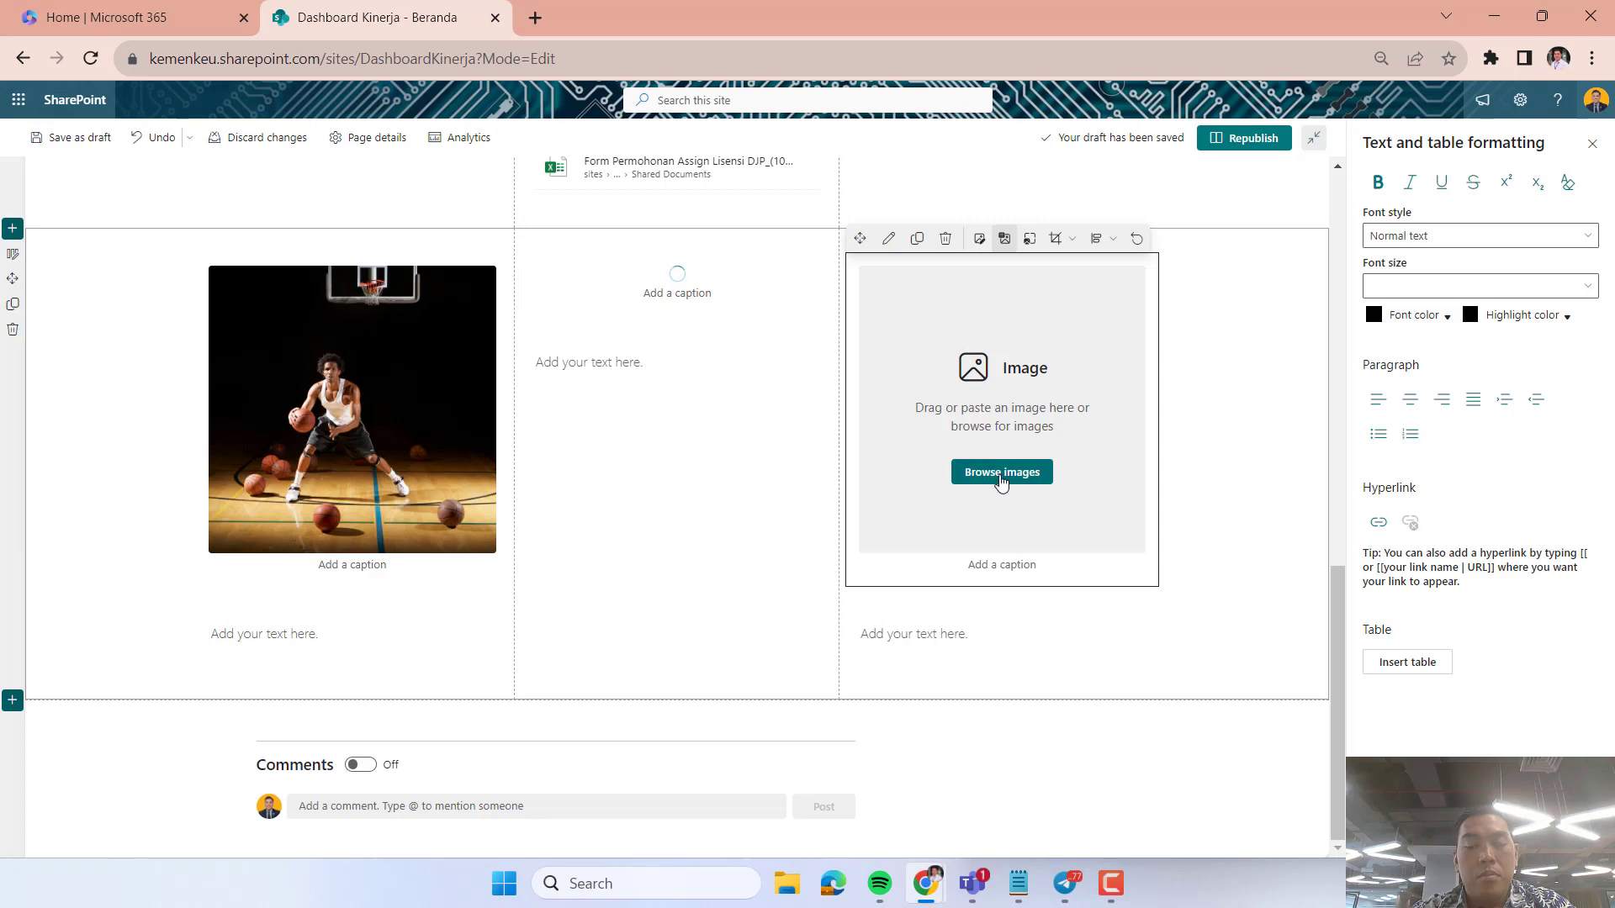
click(1001, 473)
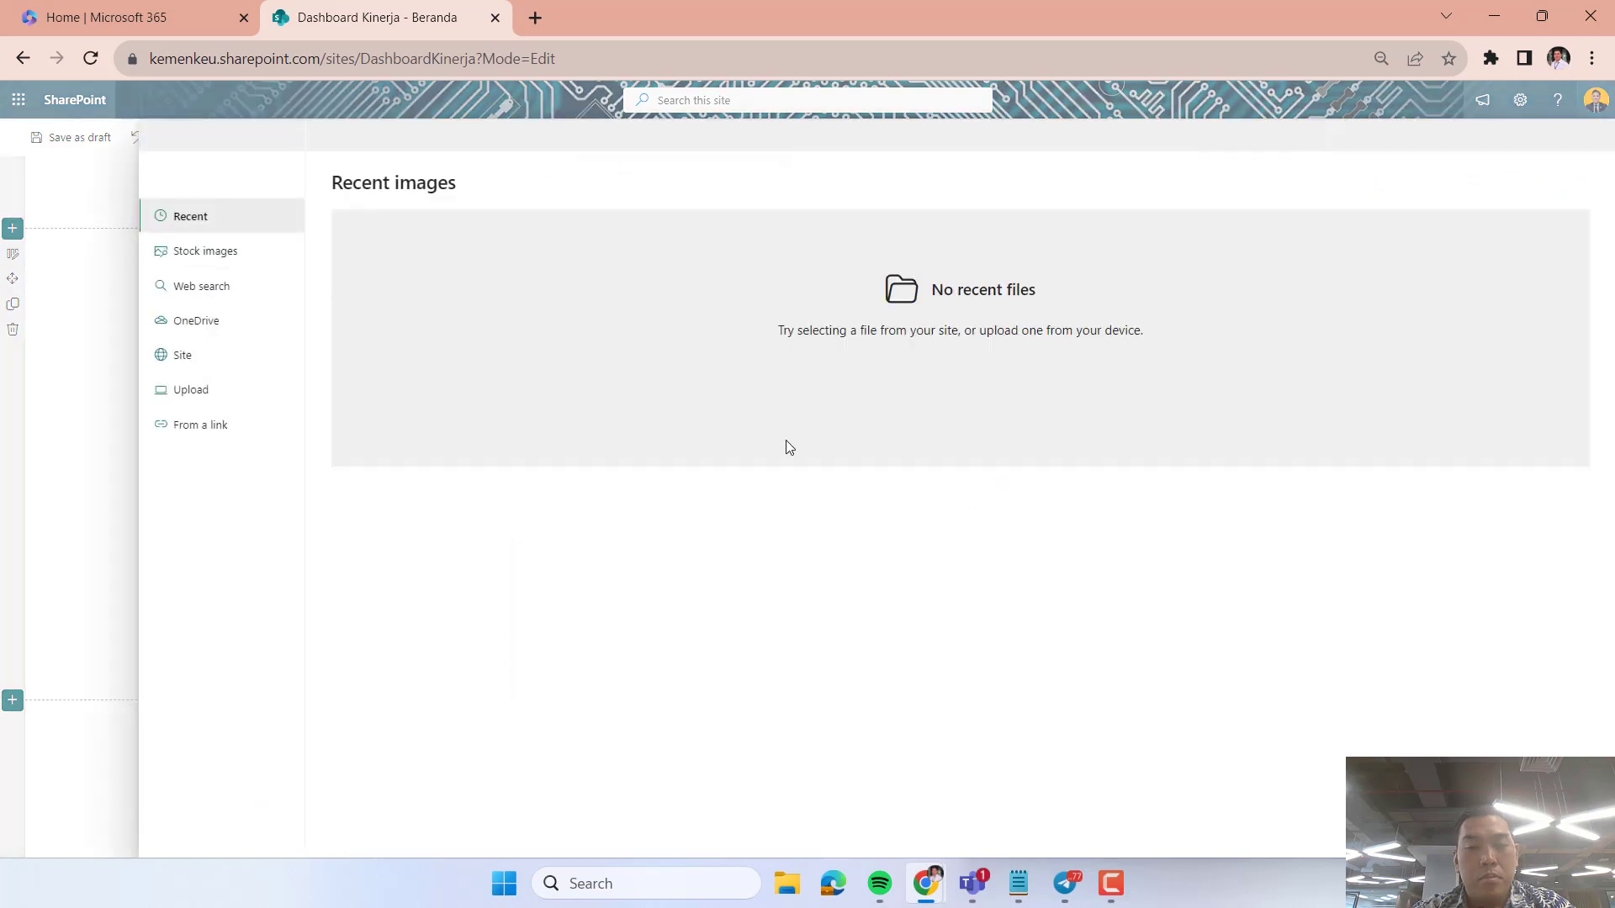
click(210, 251)
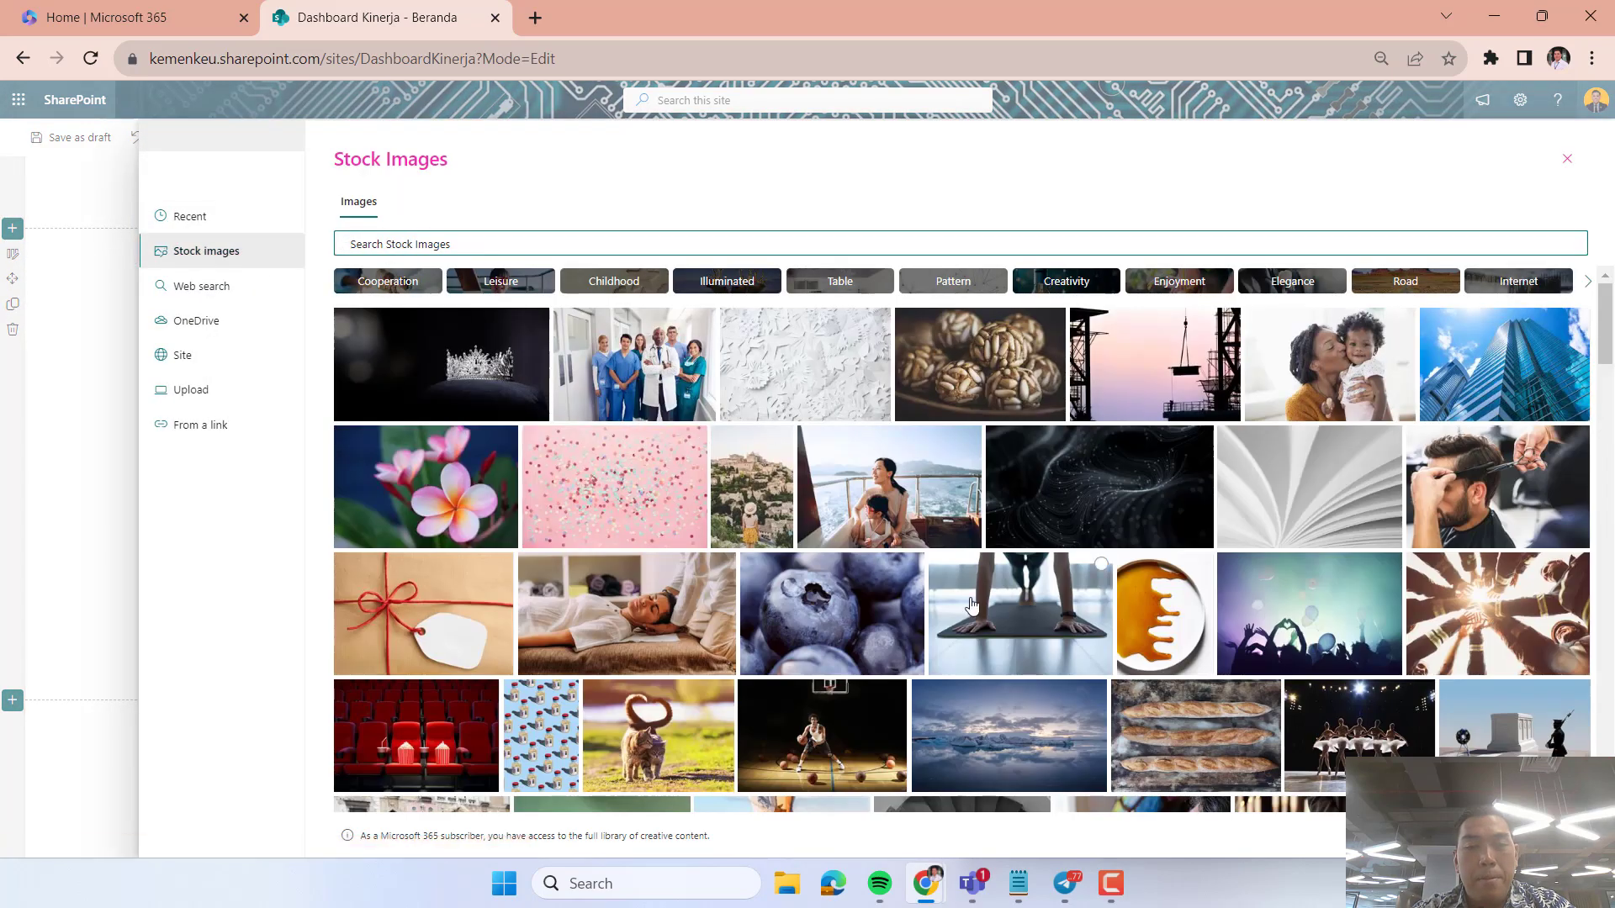
scroll(972, 604, down, 2)
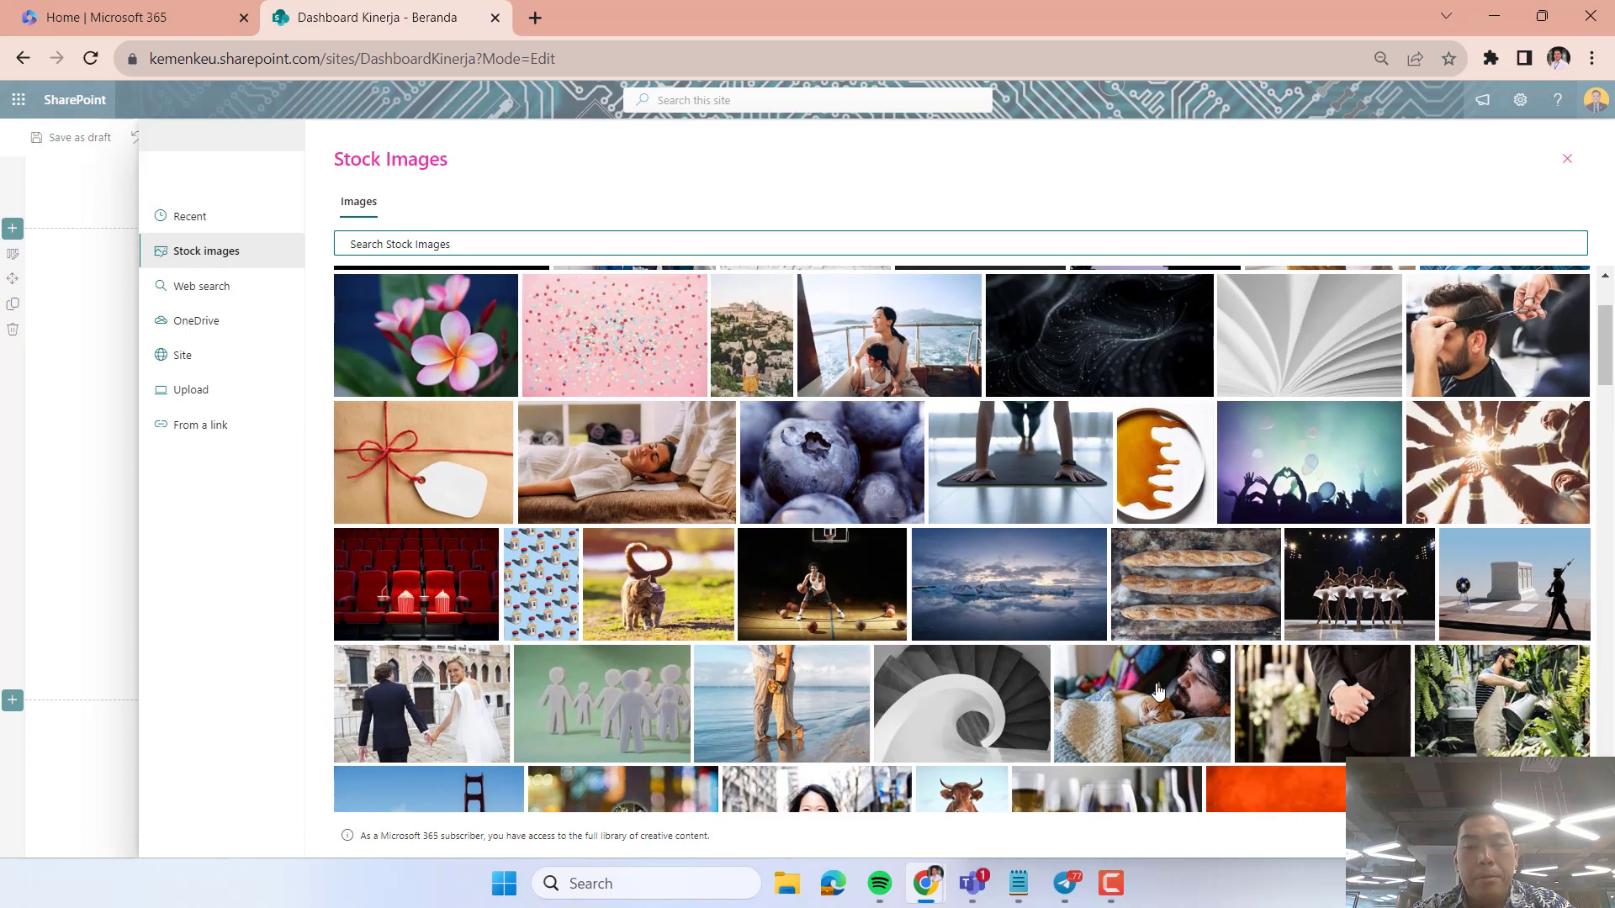
scroll(1158, 692, down, 3)
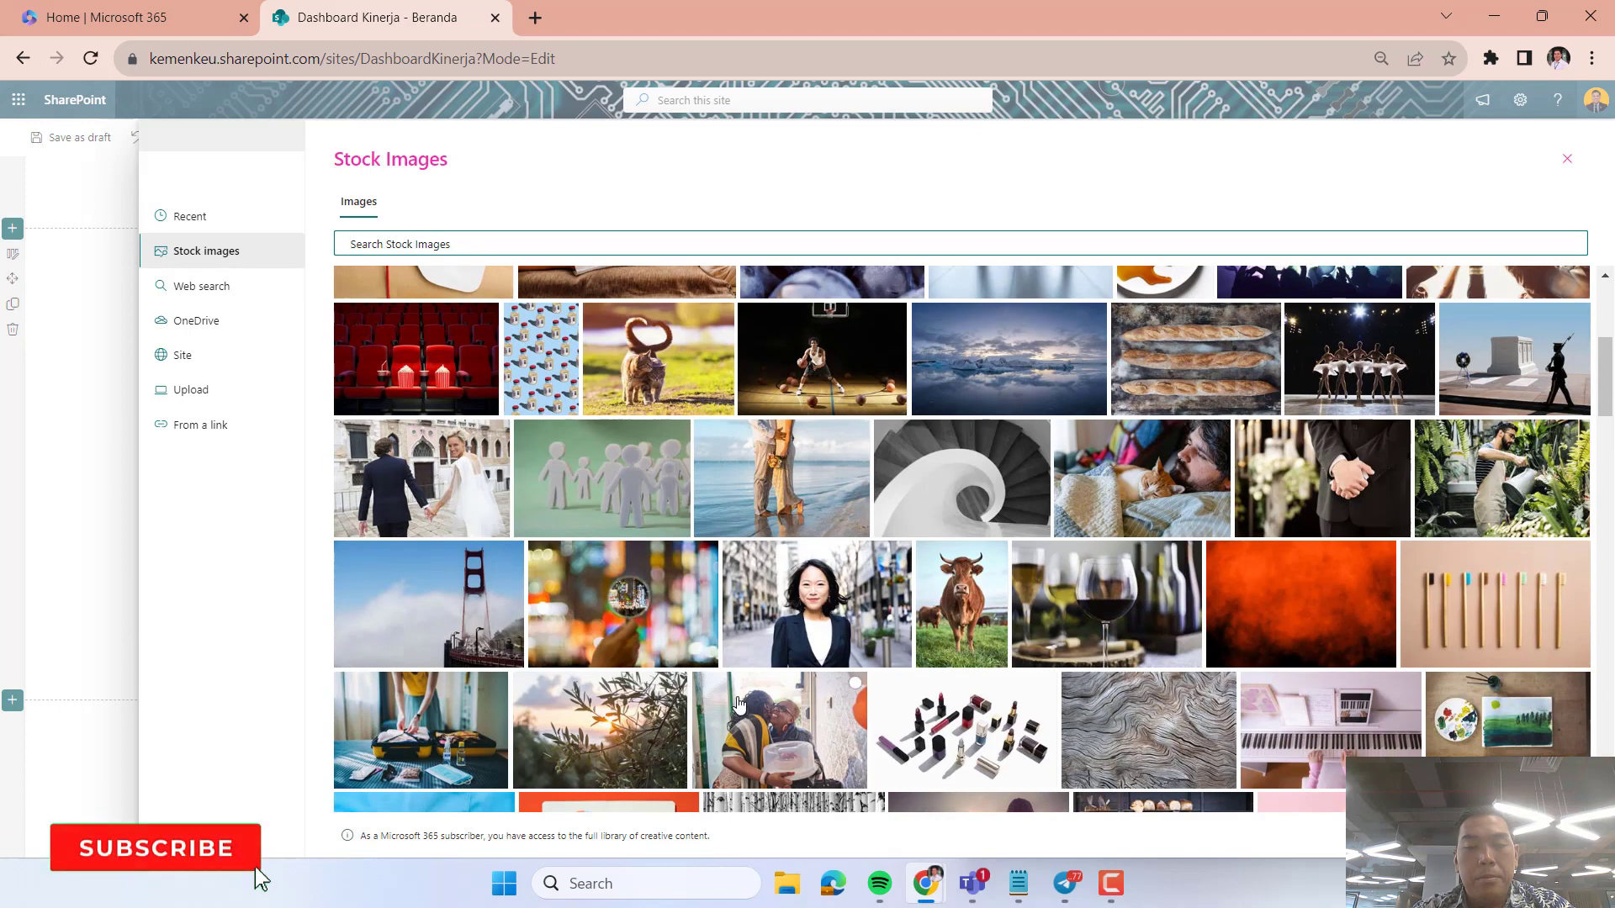
scroll(738, 705, down, 6)
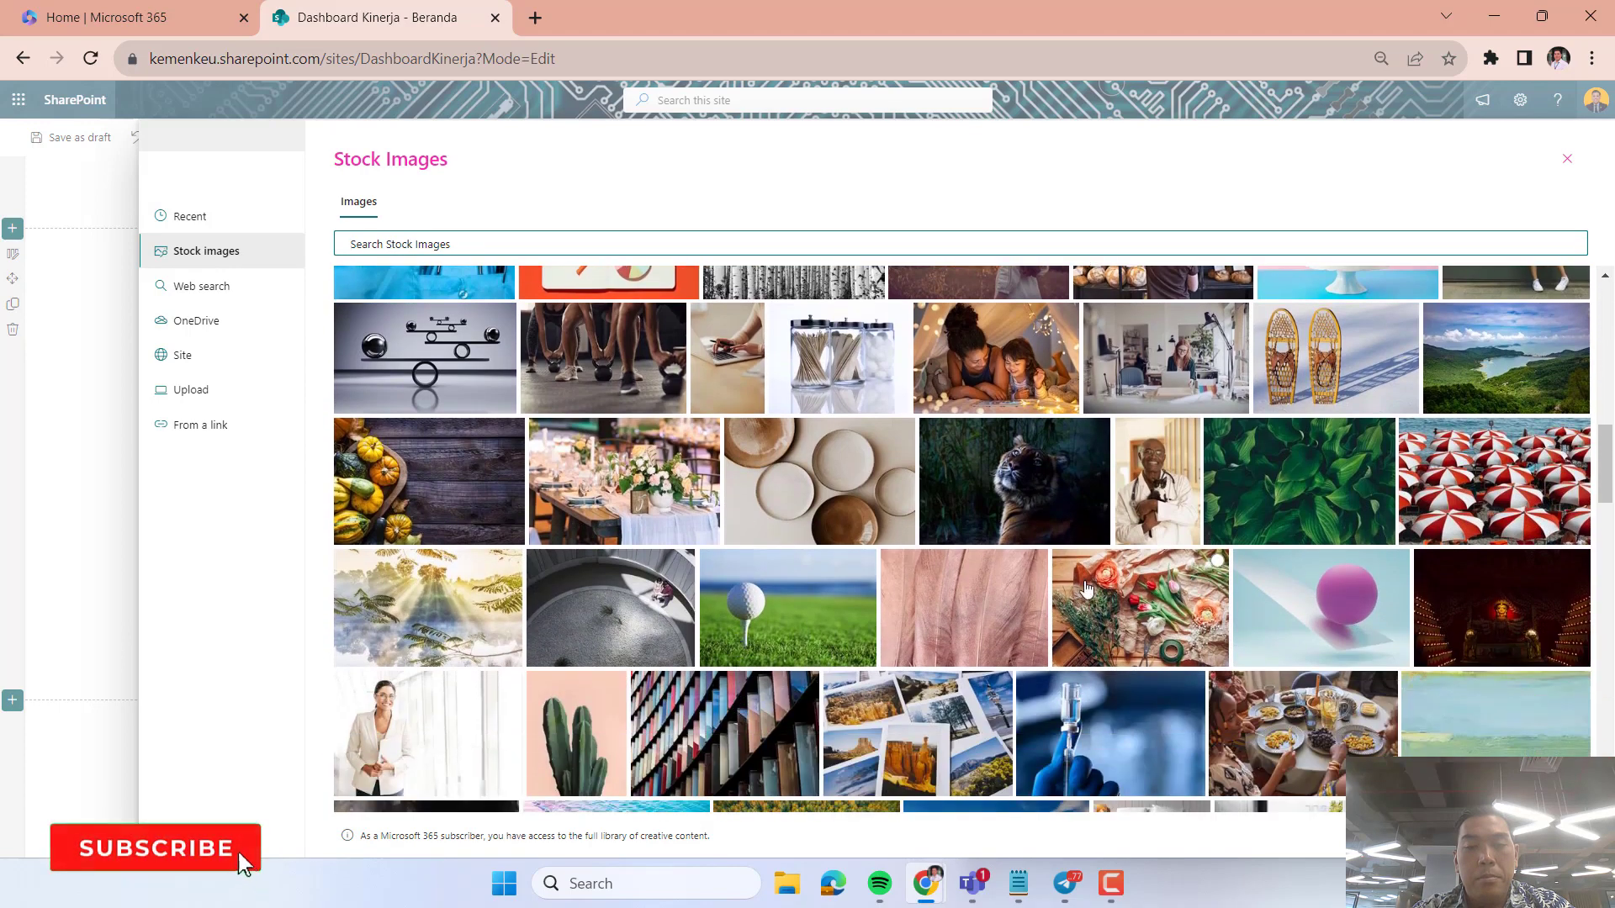
scroll(1169, 491, down, 1)
click(435, 721)
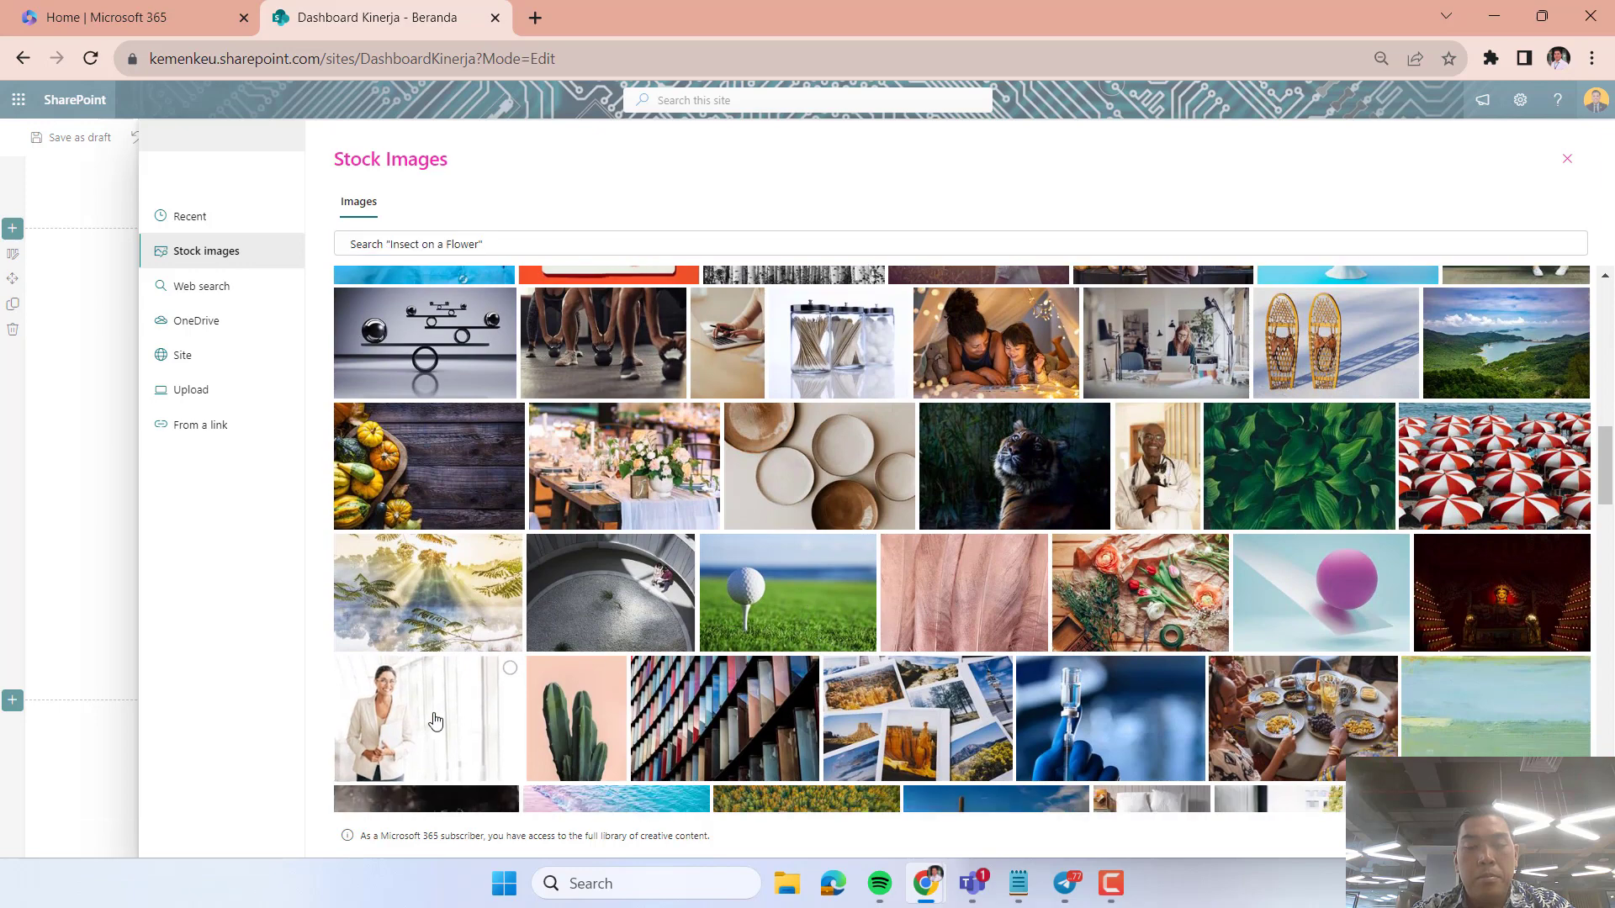
click(943, 724)
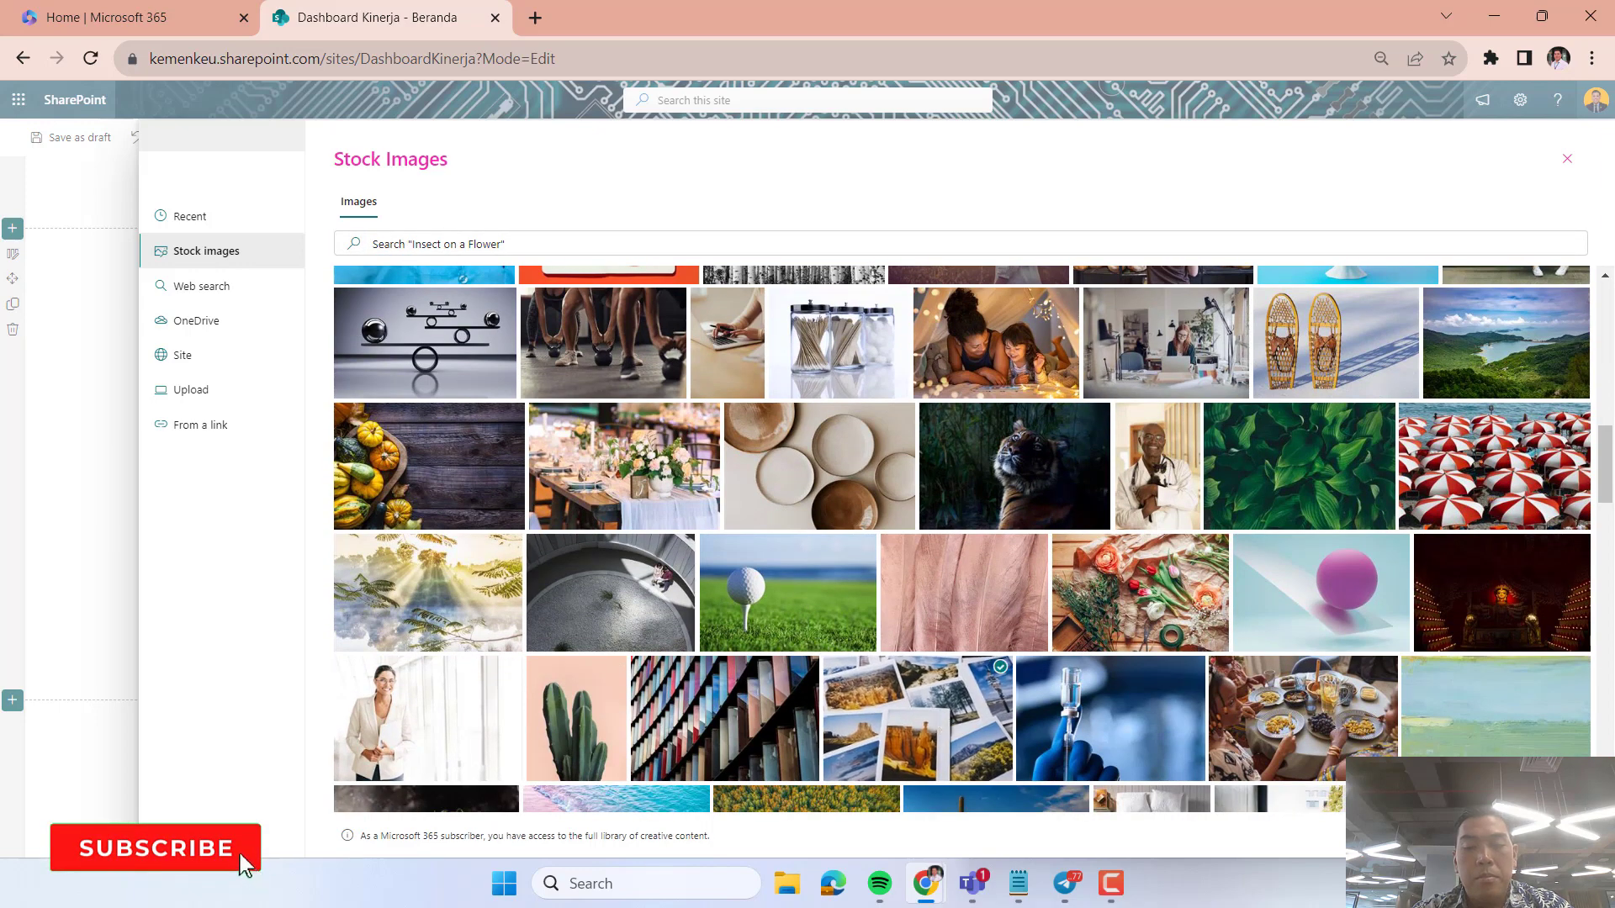
click(1475, 836)
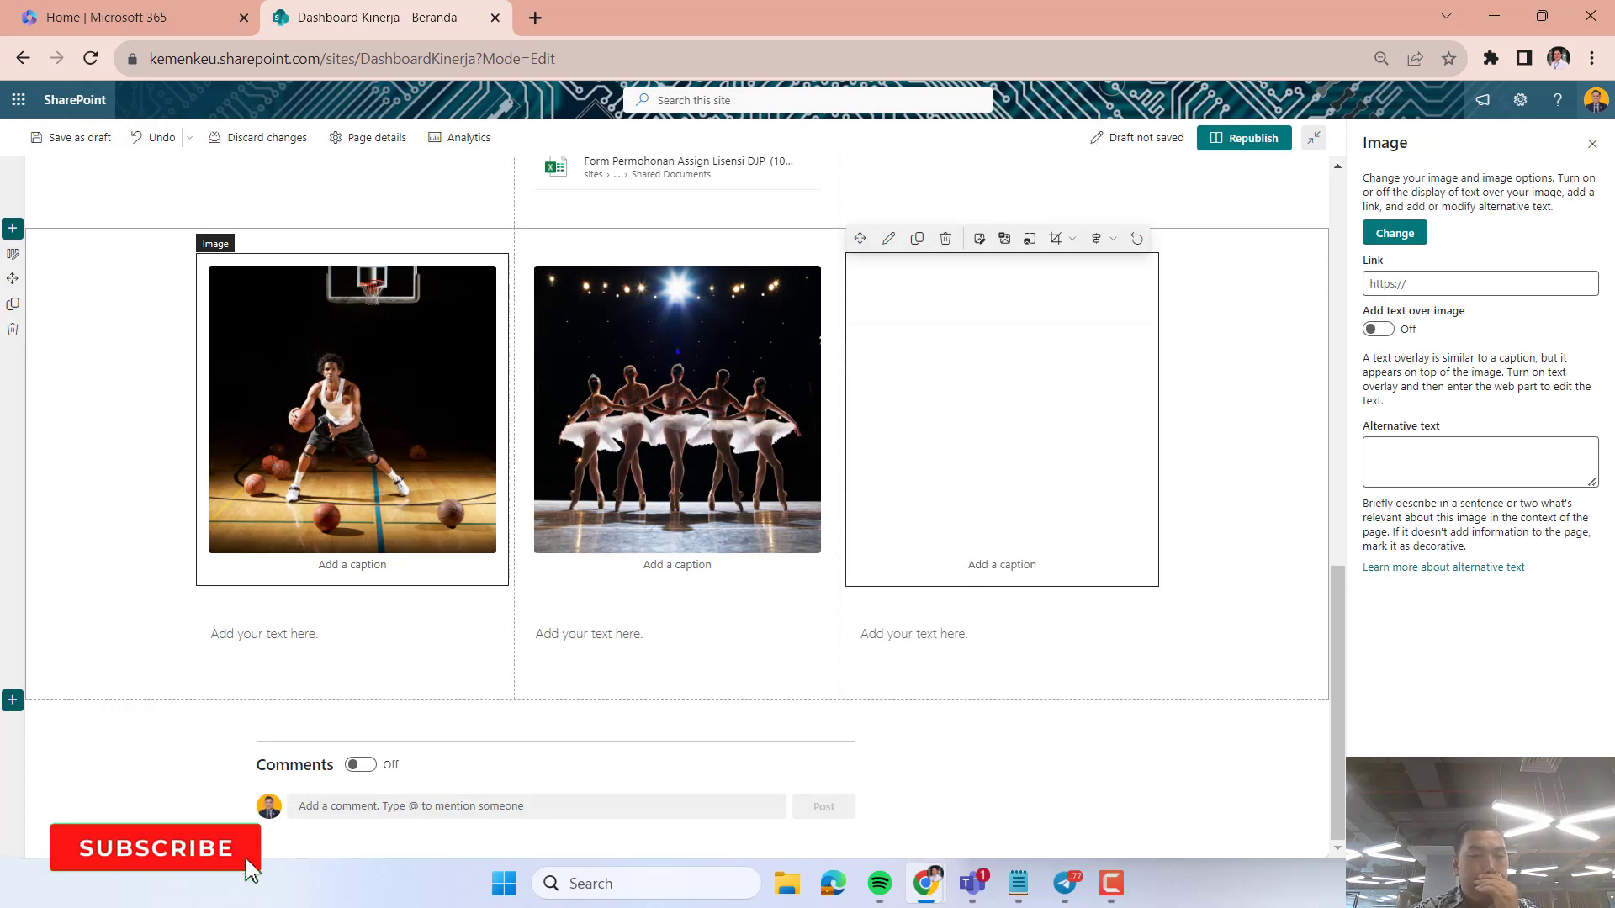
click(1218, 600)
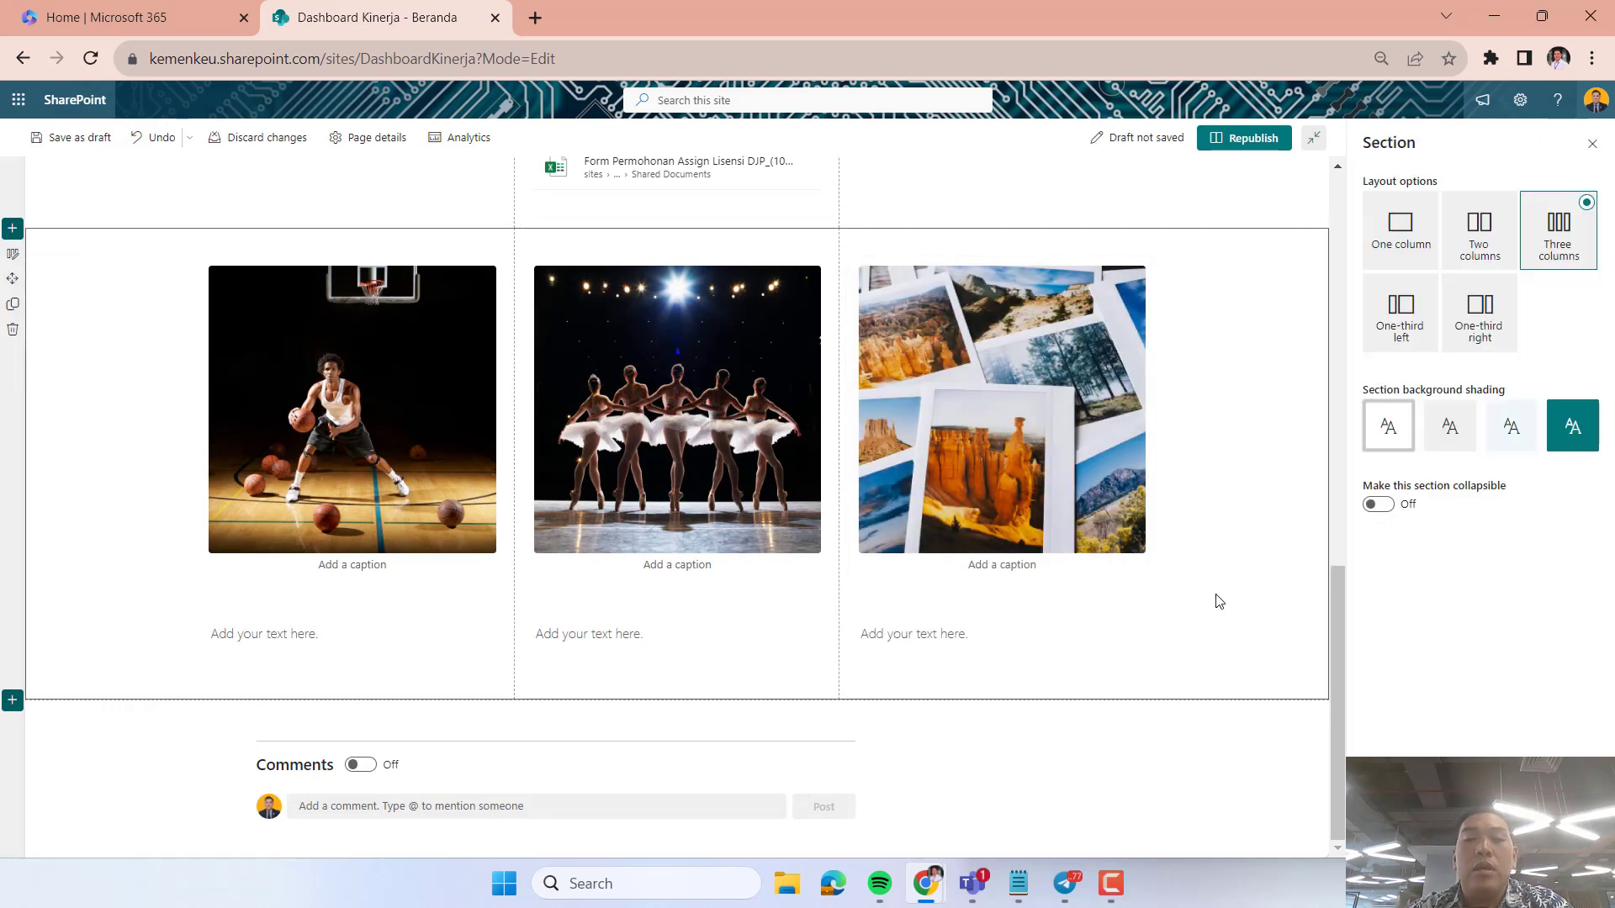
Add an Image web part with the tiger stock image between the basketball picture and the text in the first column.
scroll(1217, 602, up, 2)
scroll(1218, 603, down, 2)
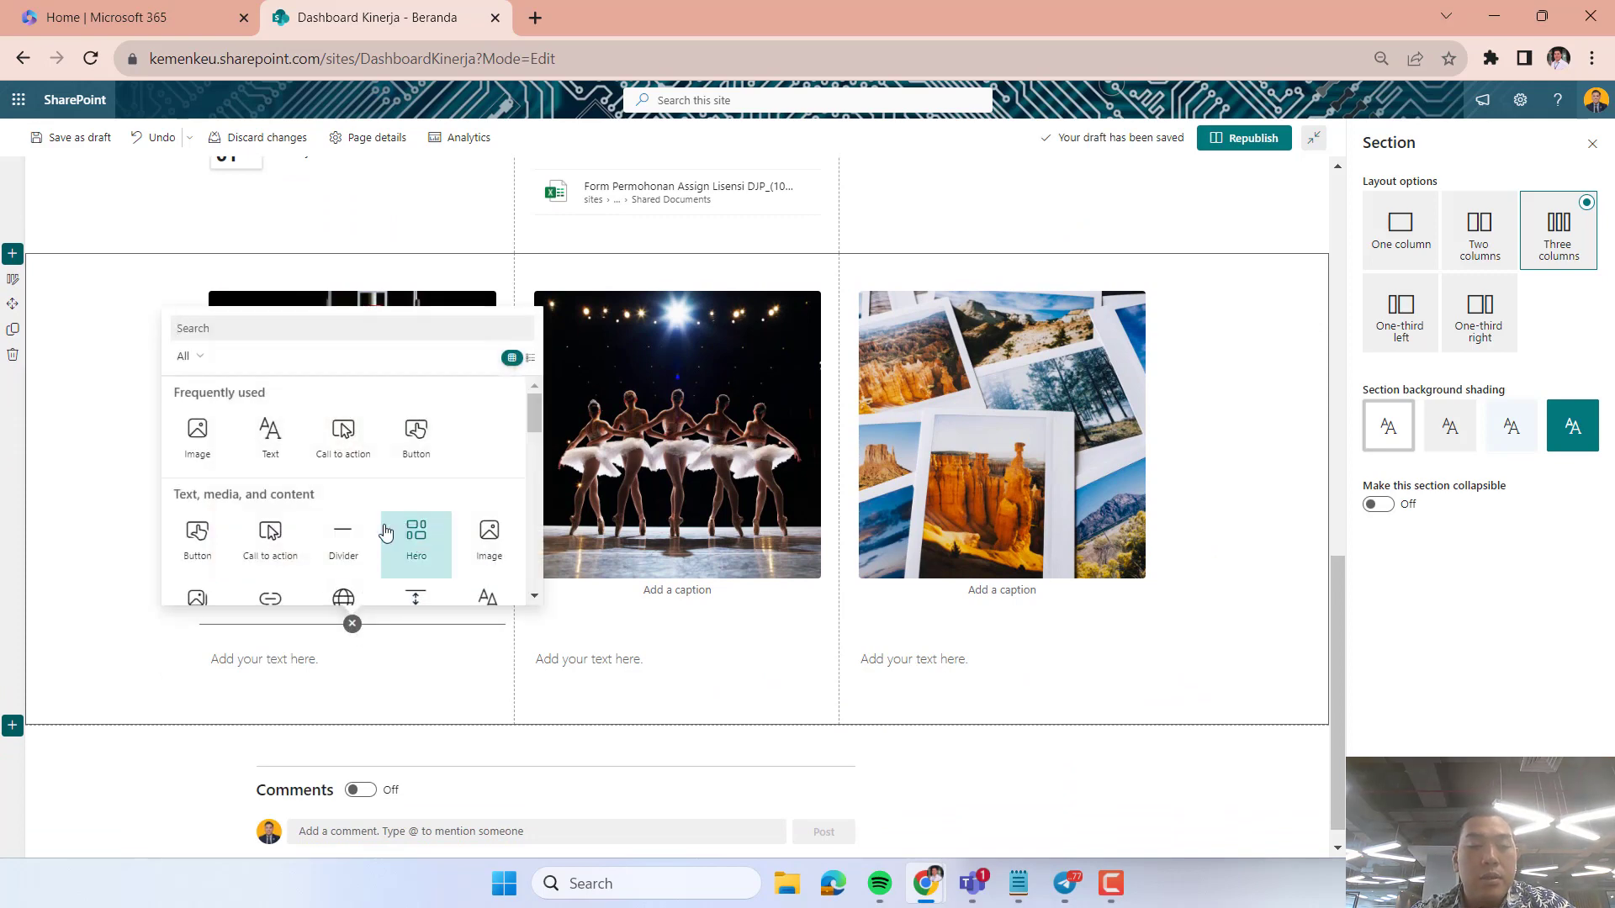
click(202, 441)
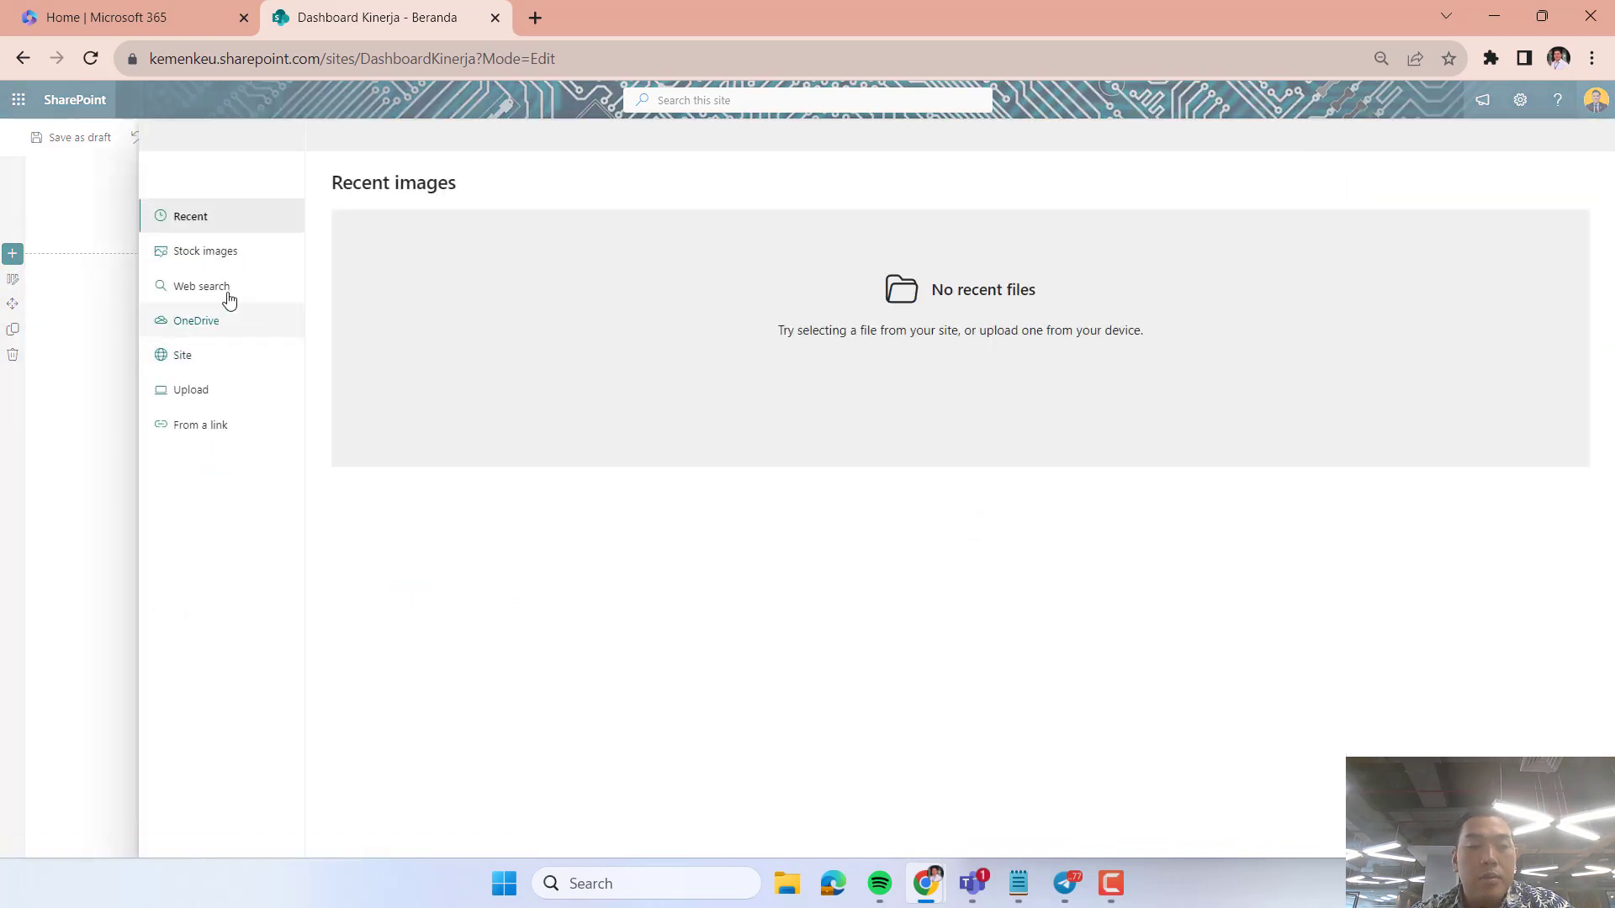
click(202, 257)
scroll(921, 716, down, 10)
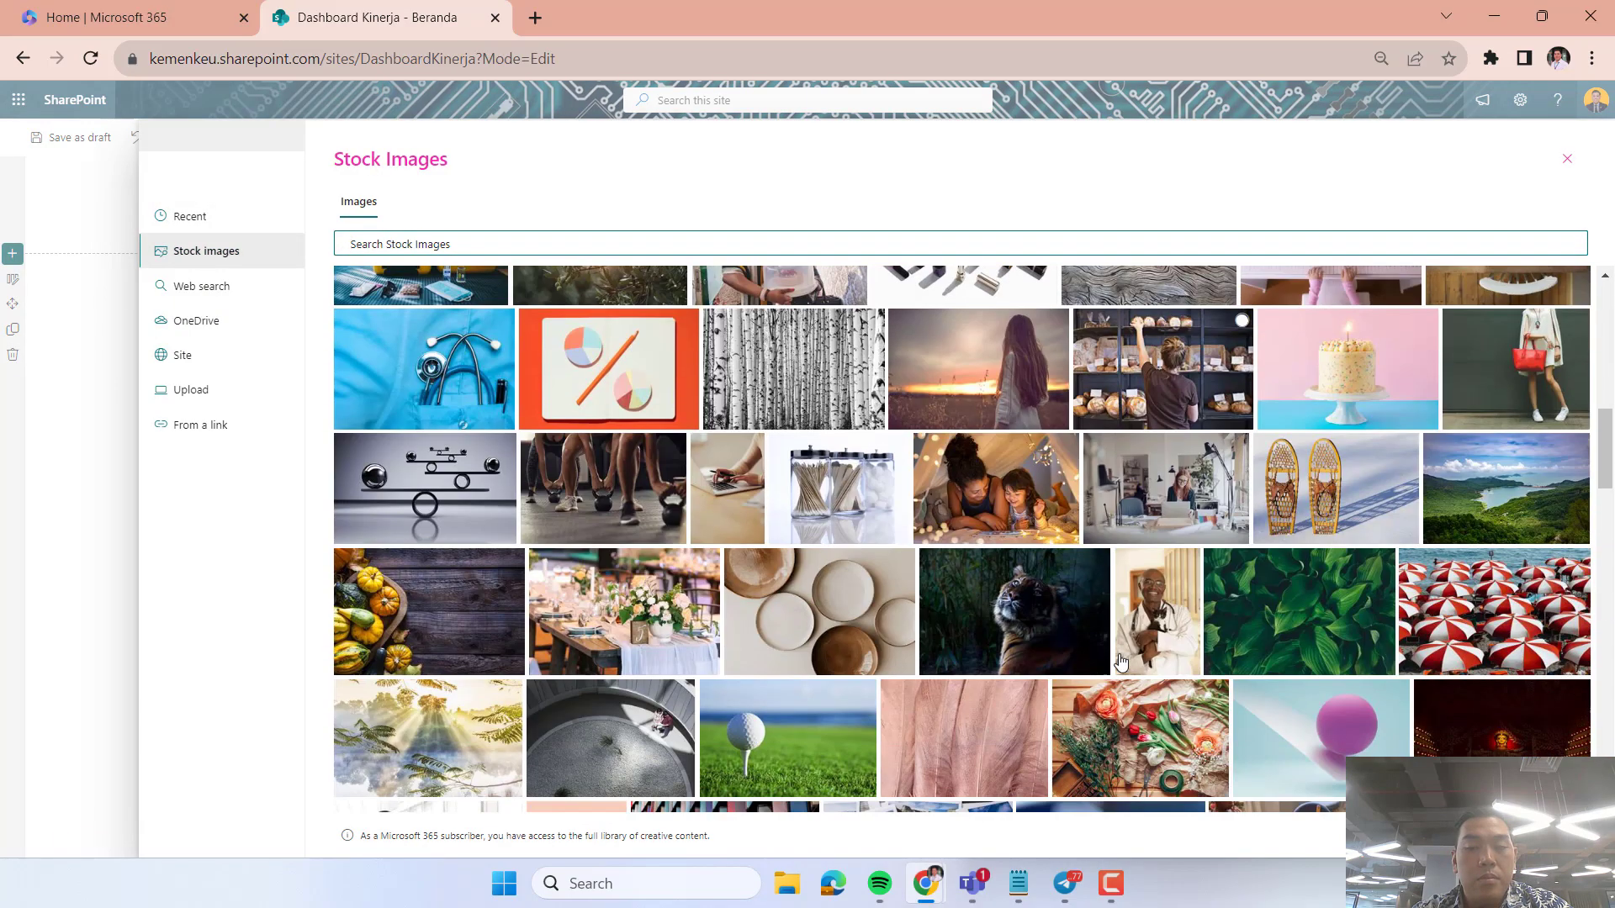
click(1013, 590)
click(1476, 835)
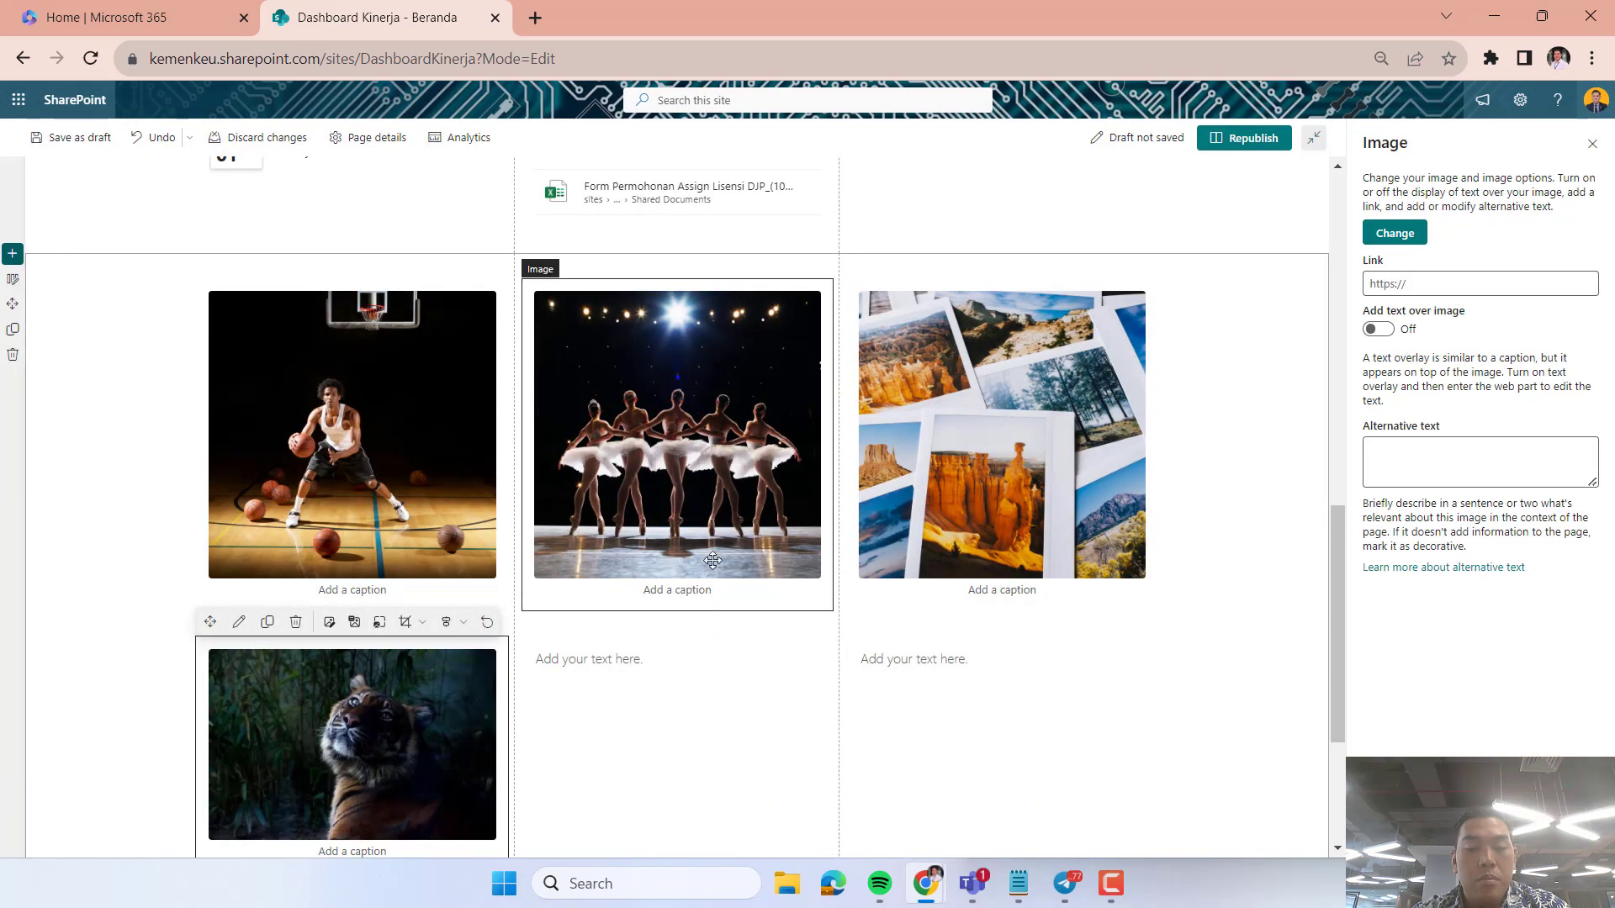
Add an Image web part with a stock image below the text placeholder in the middle column.
scroll(763, 463, down, 3)
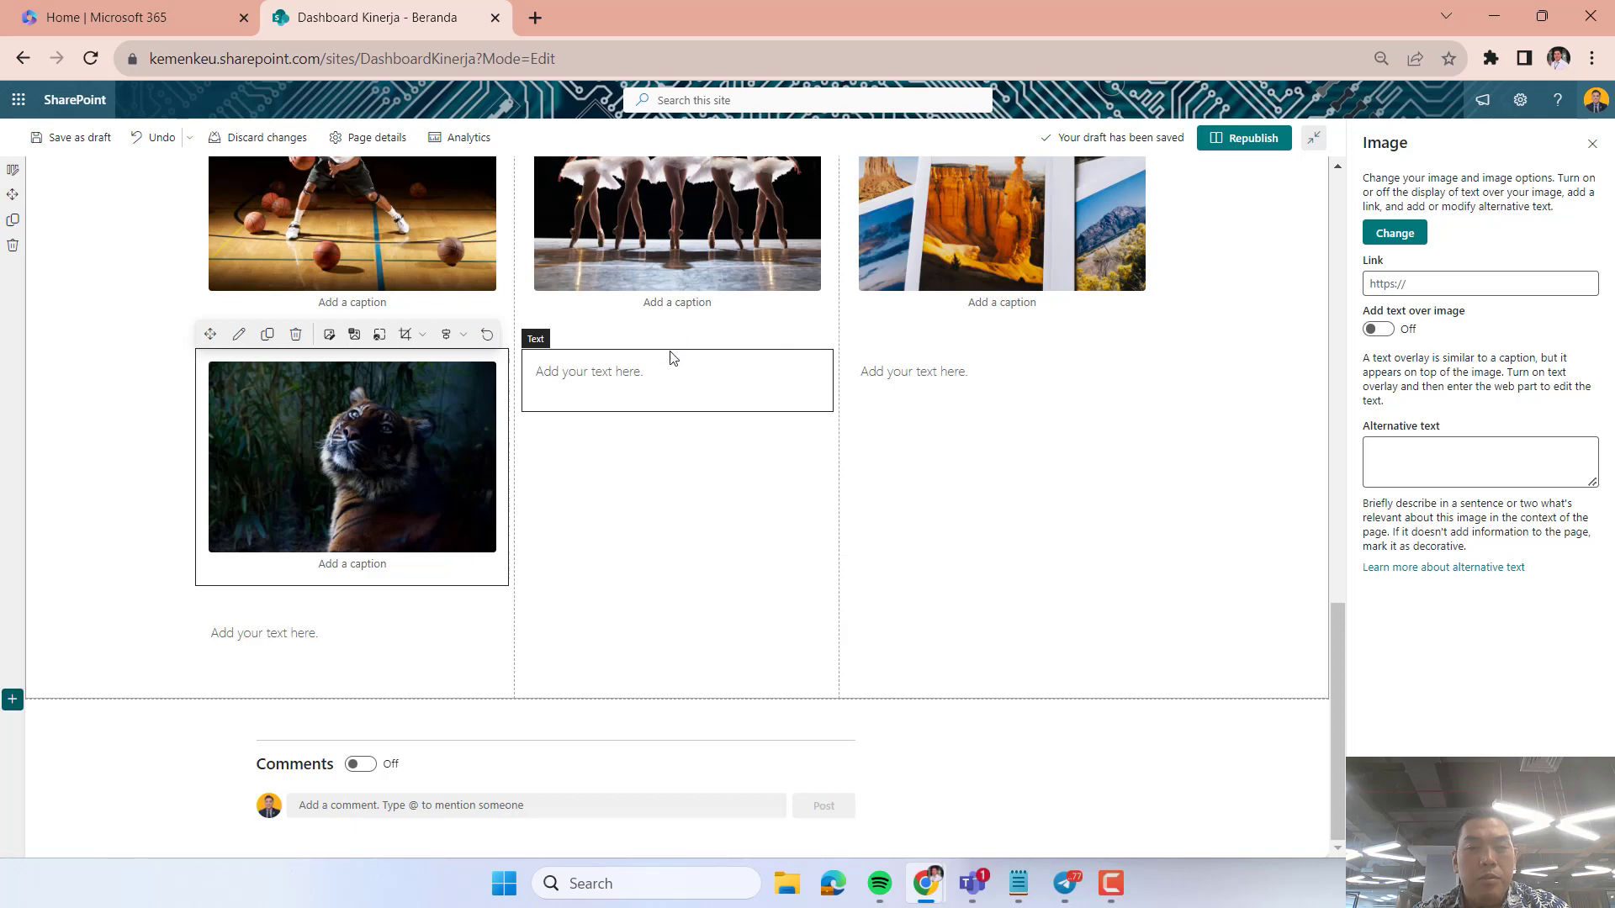
click(712, 442)
click(636, 365)
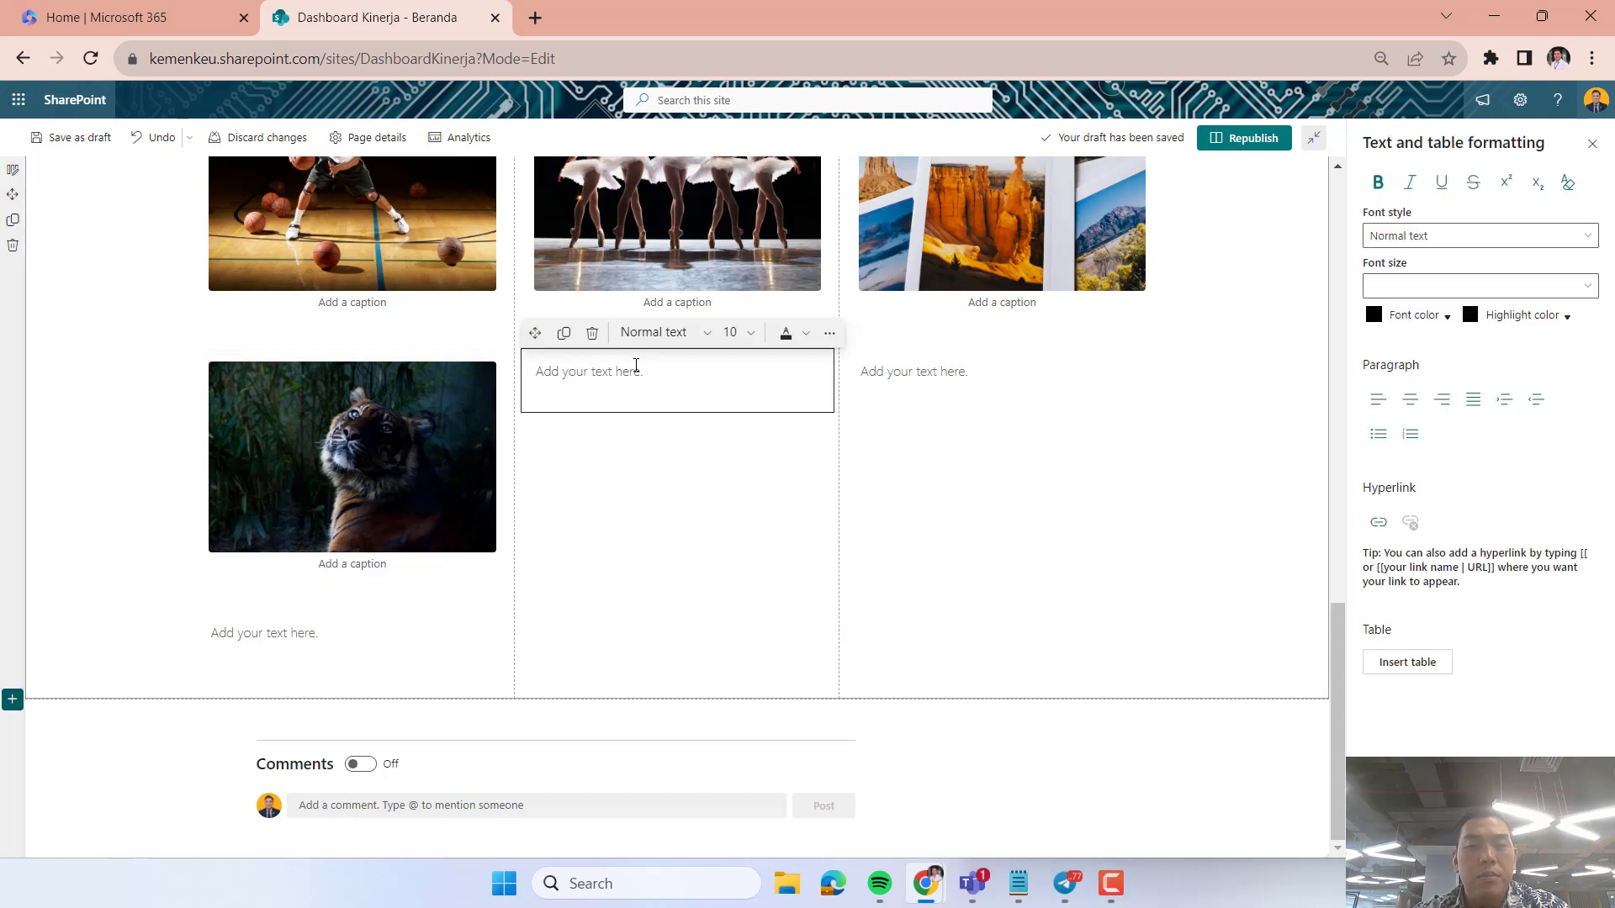
click(740, 437)
click(639, 391)
click(644, 480)
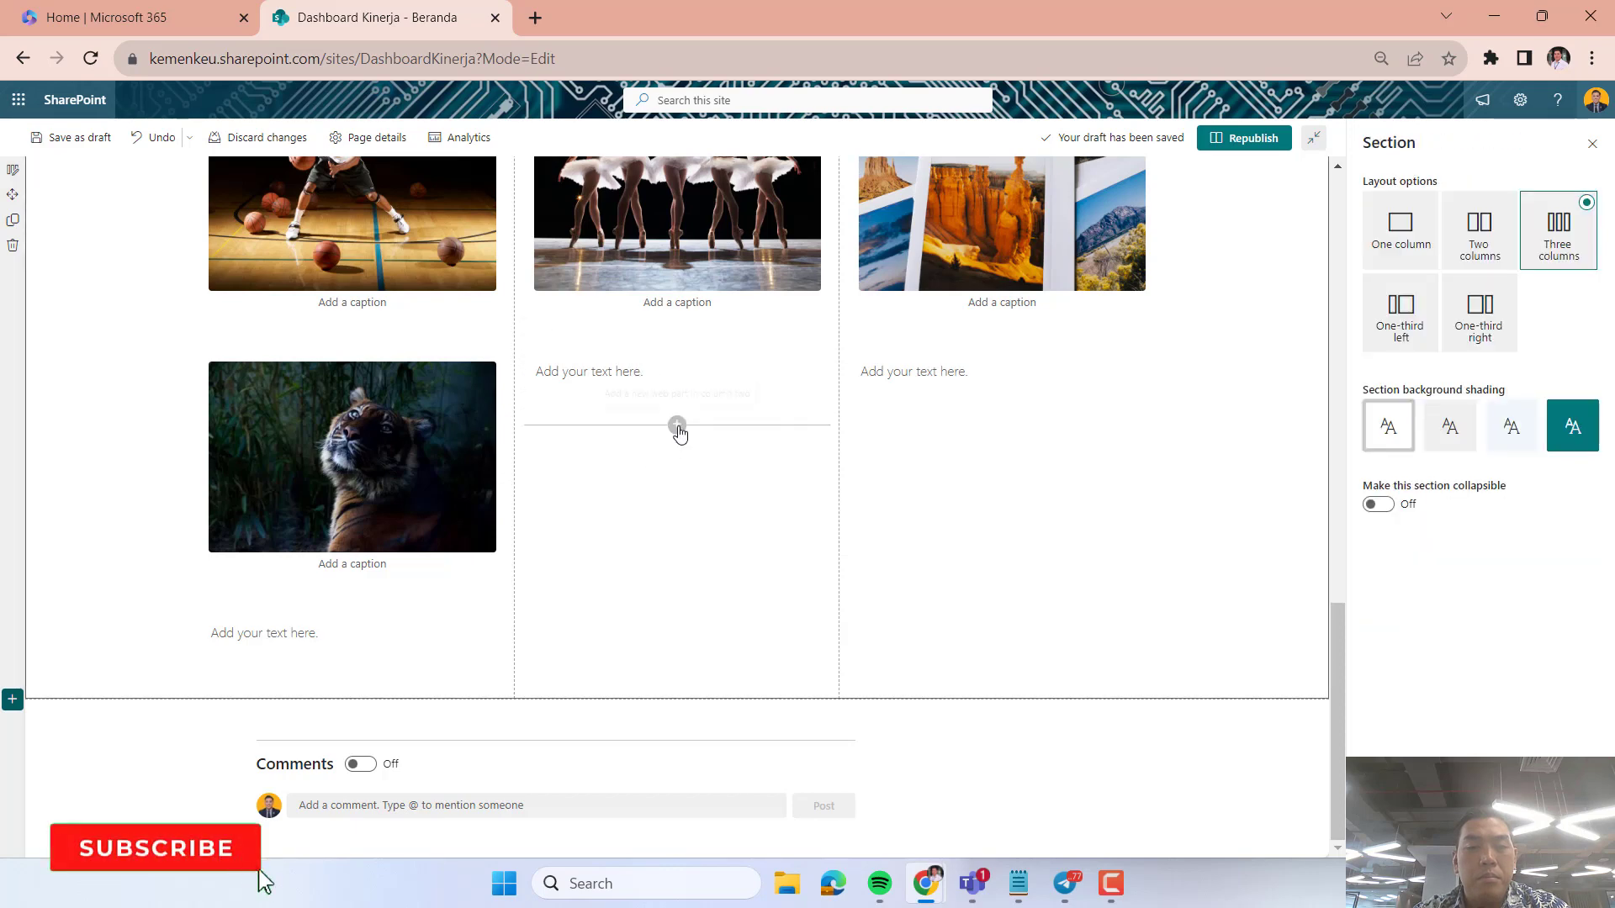
click(678, 426)
click(522, 572)
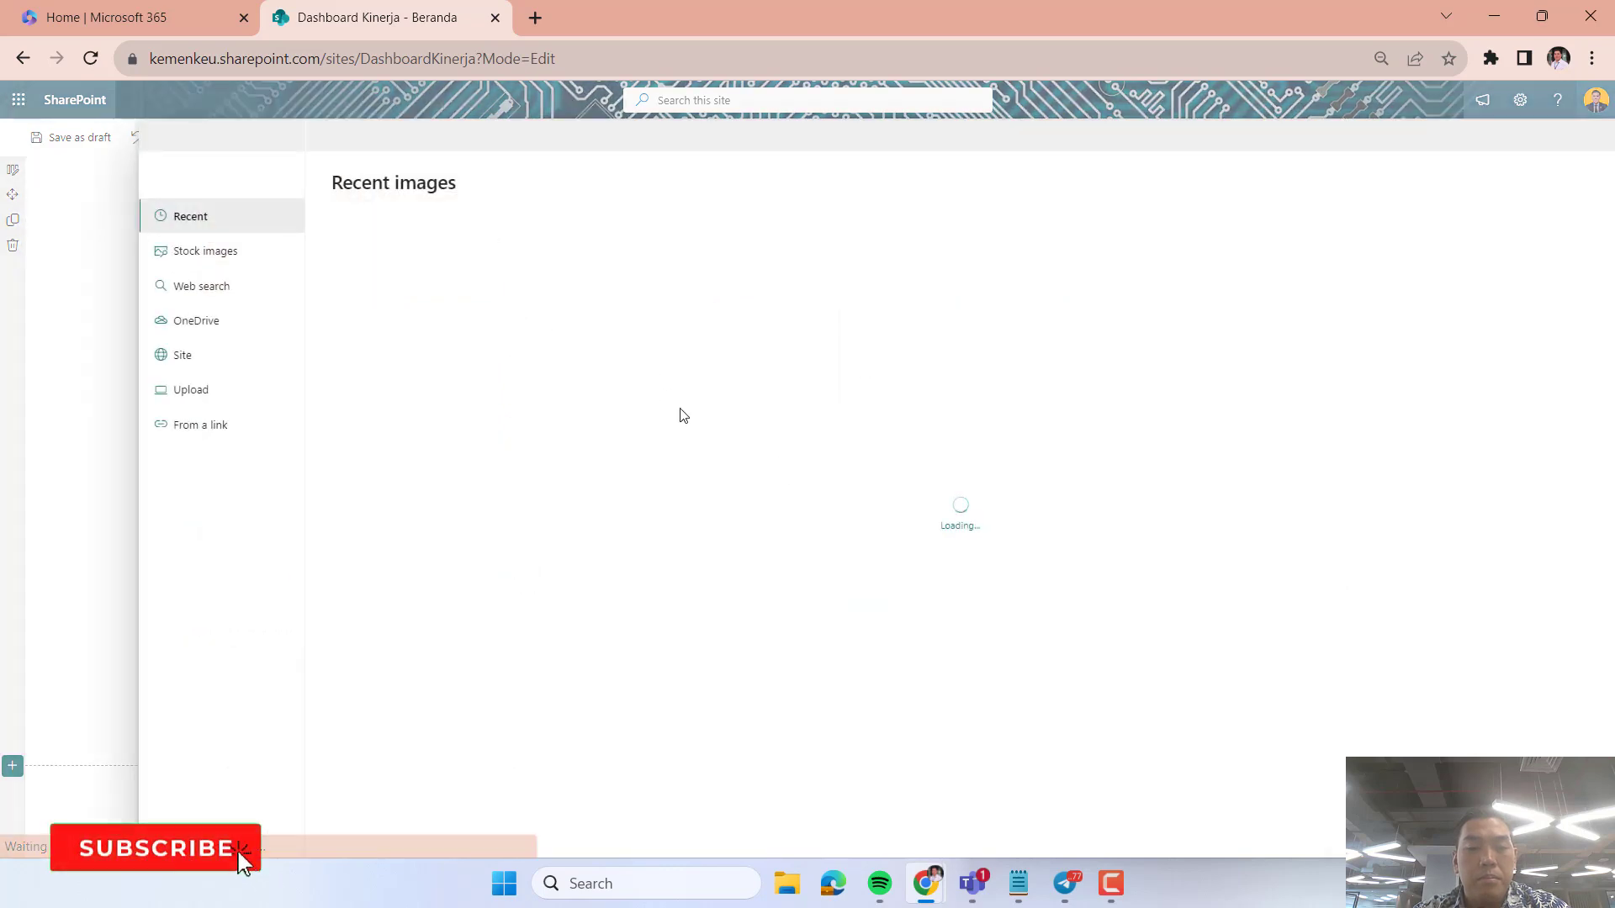
click(244, 256)
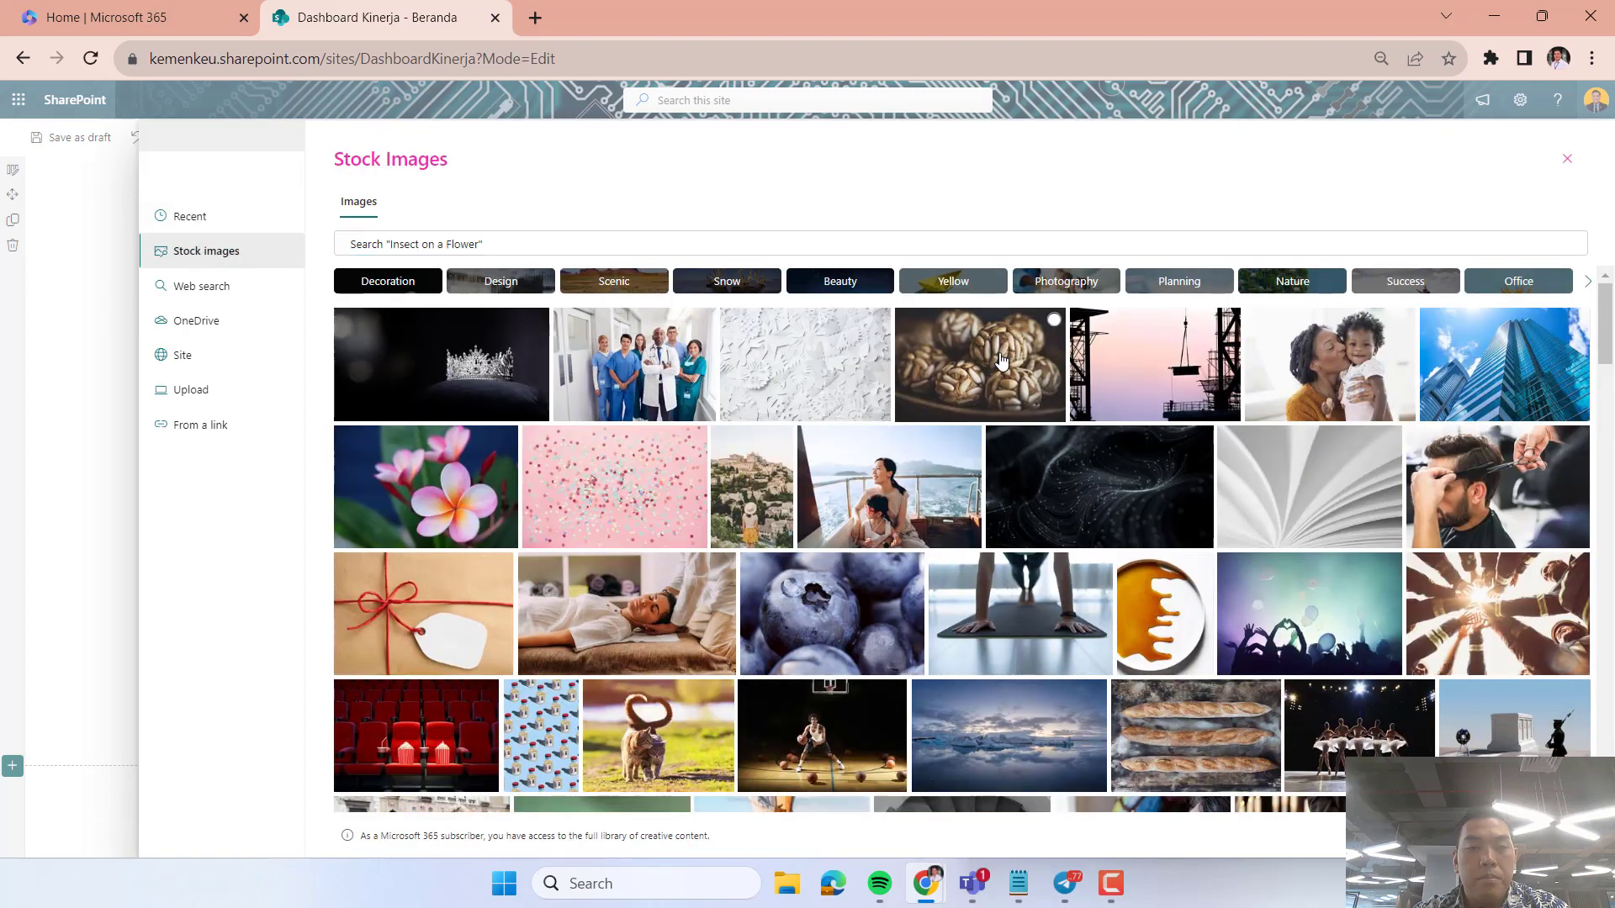
click(1472, 835)
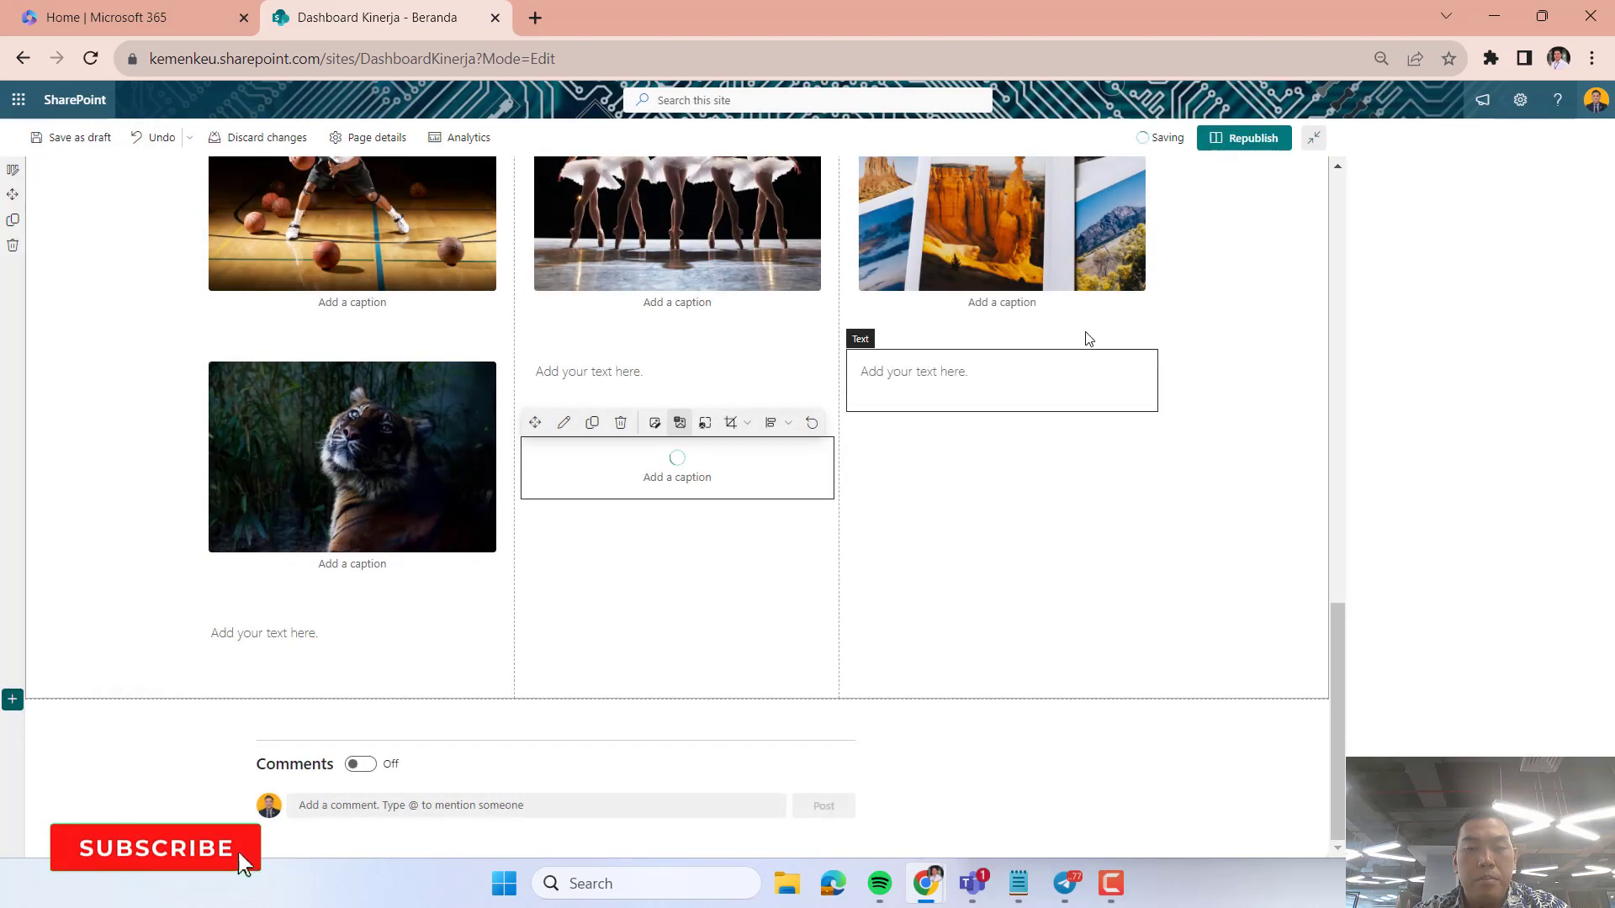
Add an Image web part with the stock image of flowers on wrapping paper below the text placeholder in the third column.
click(1000, 426)
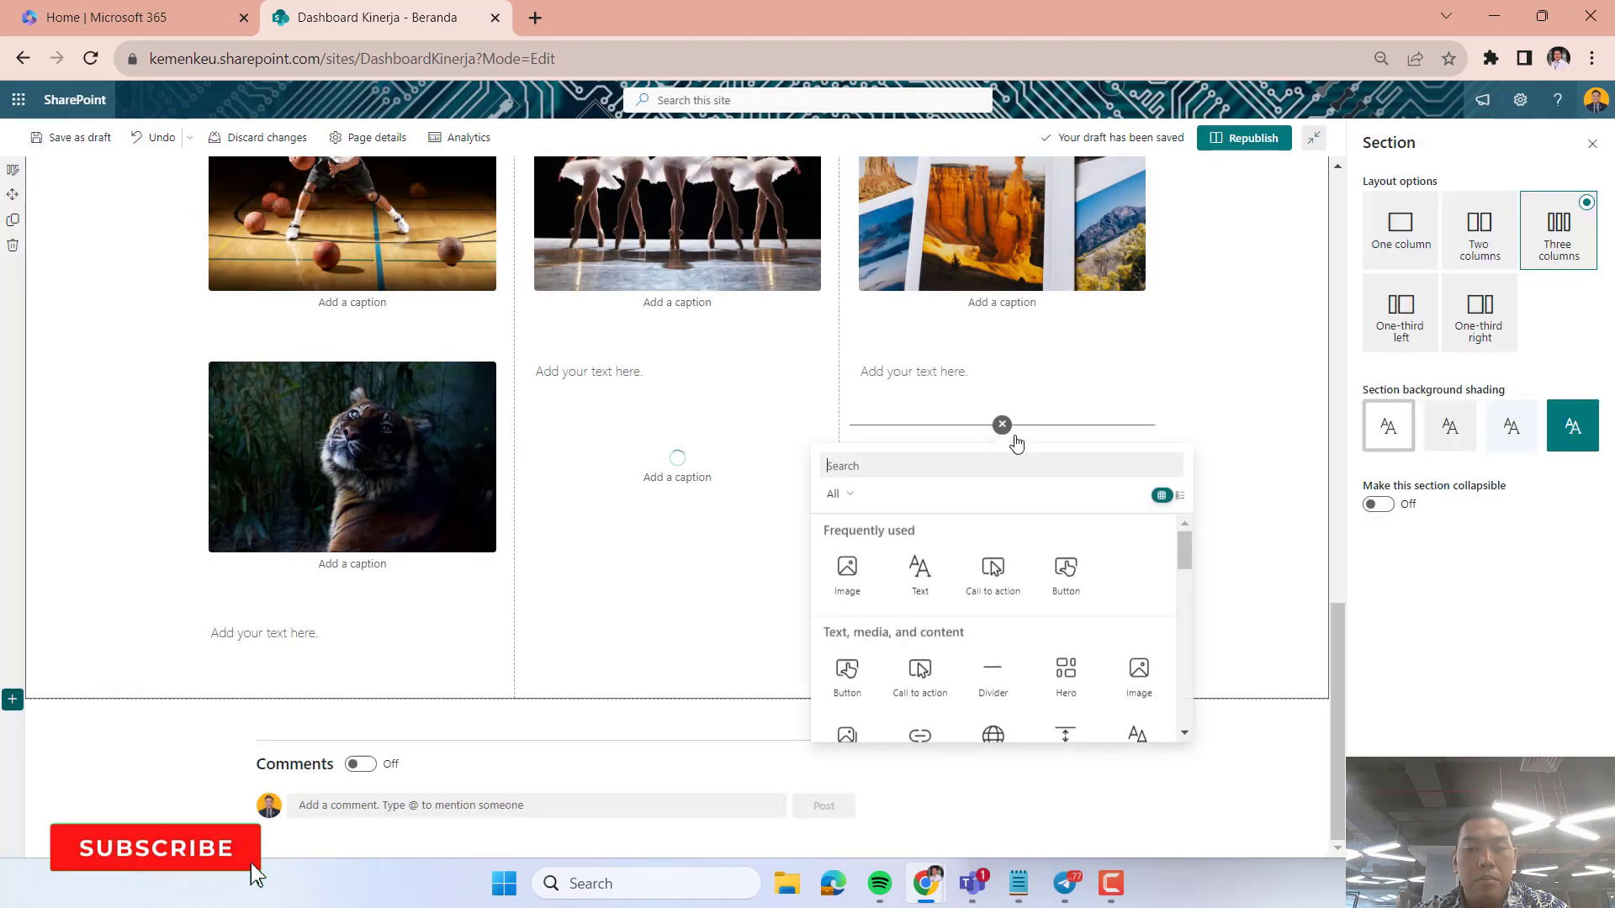
click(799, 580)
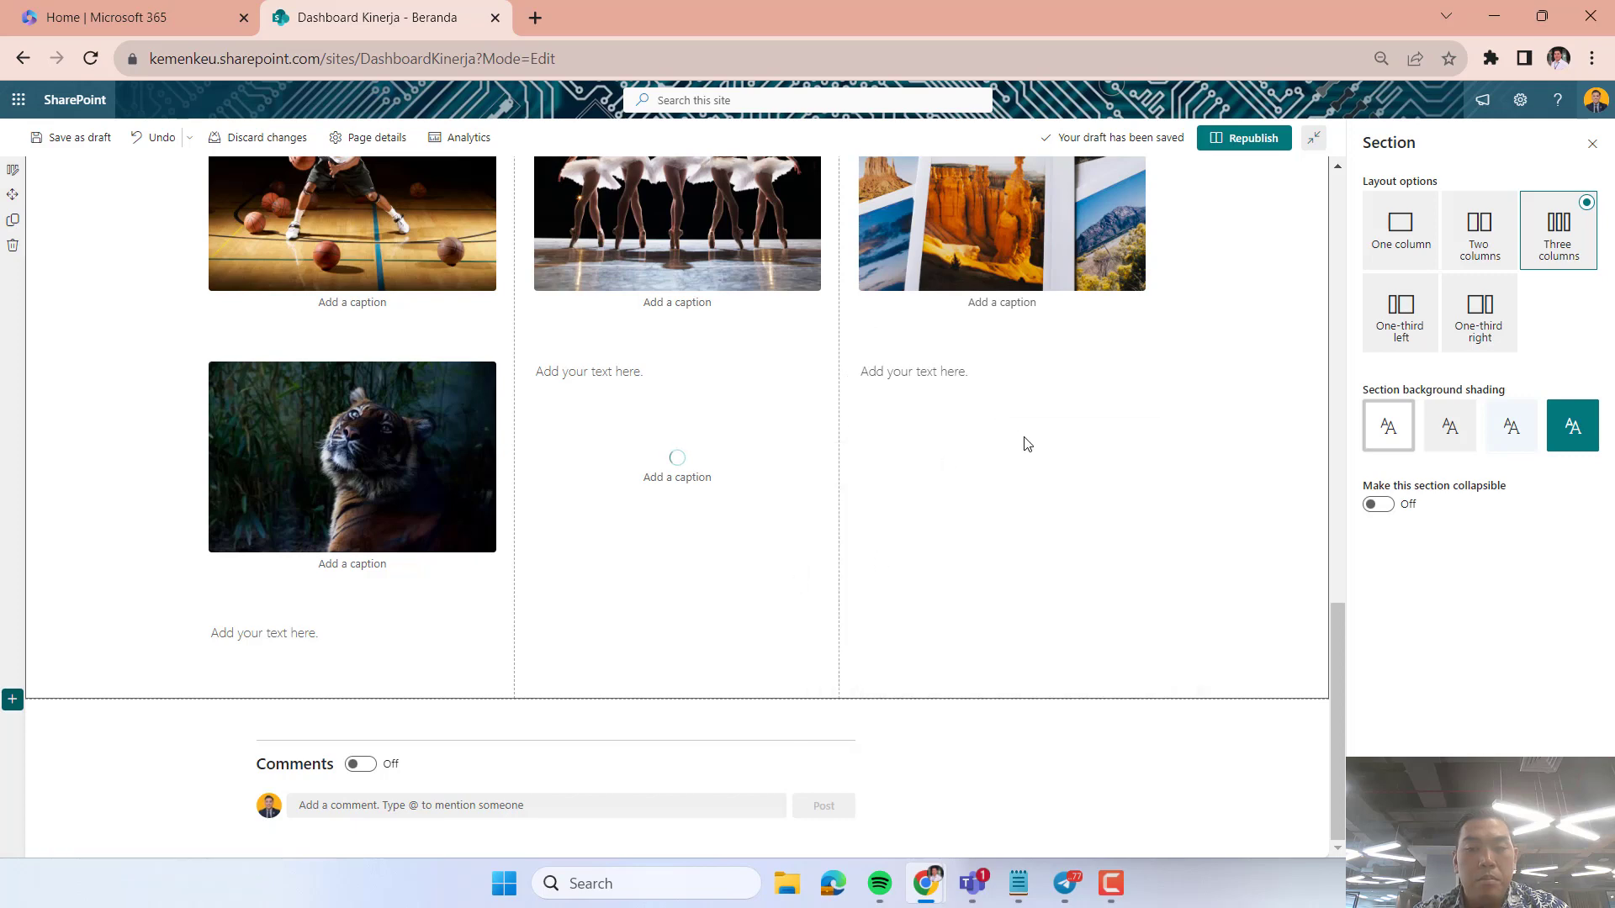
click(1001, 426)
click(846, 570)
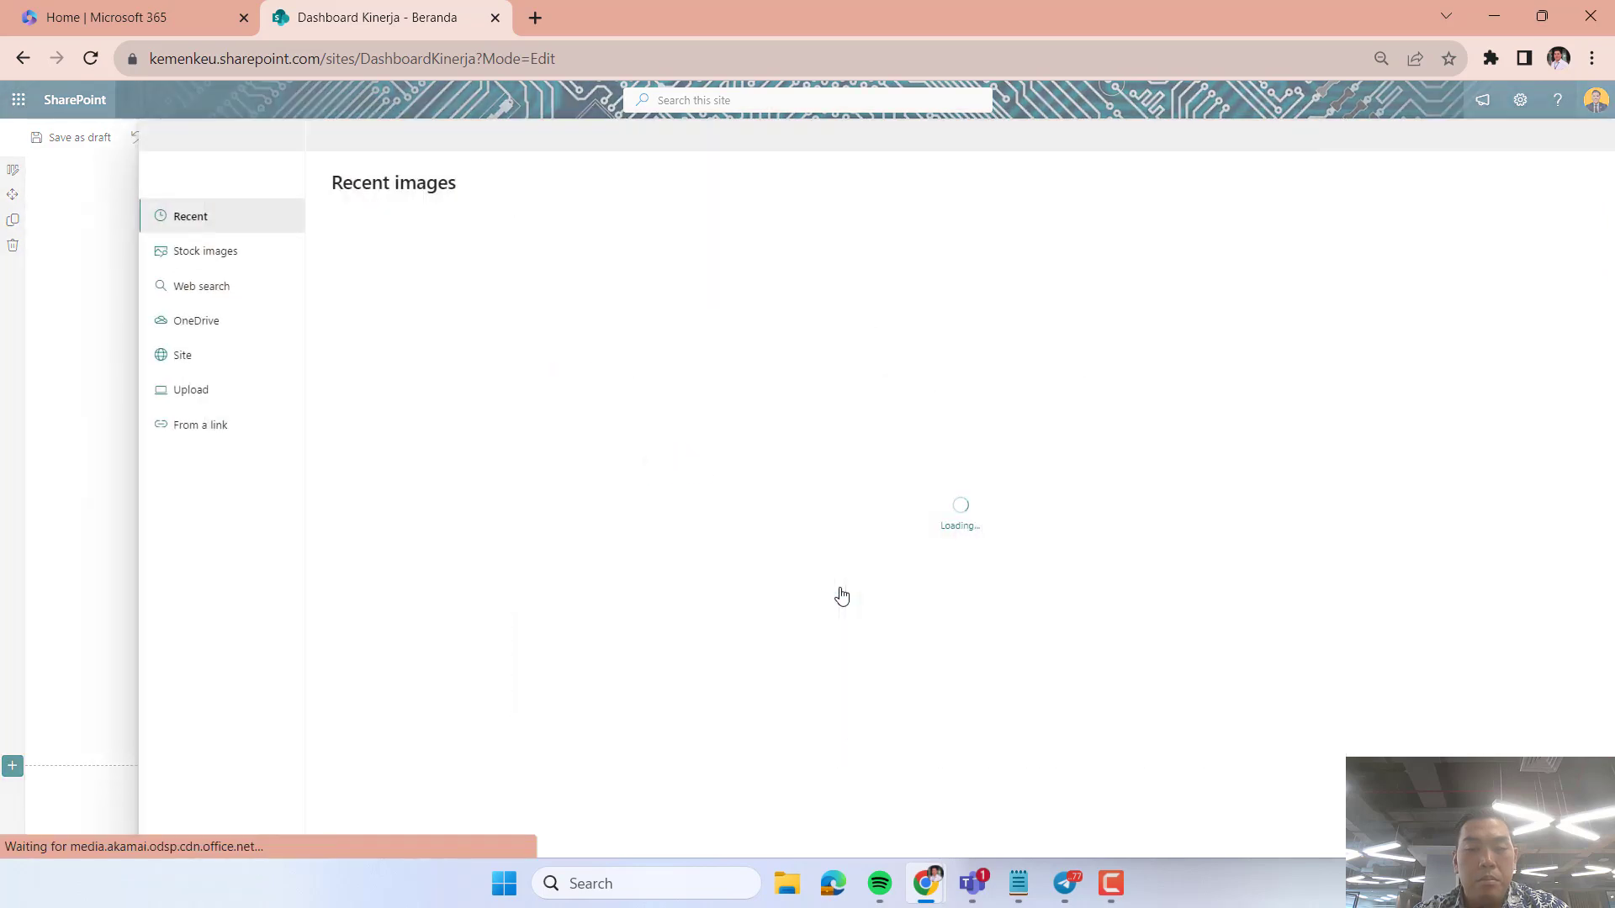
click(195, 252)
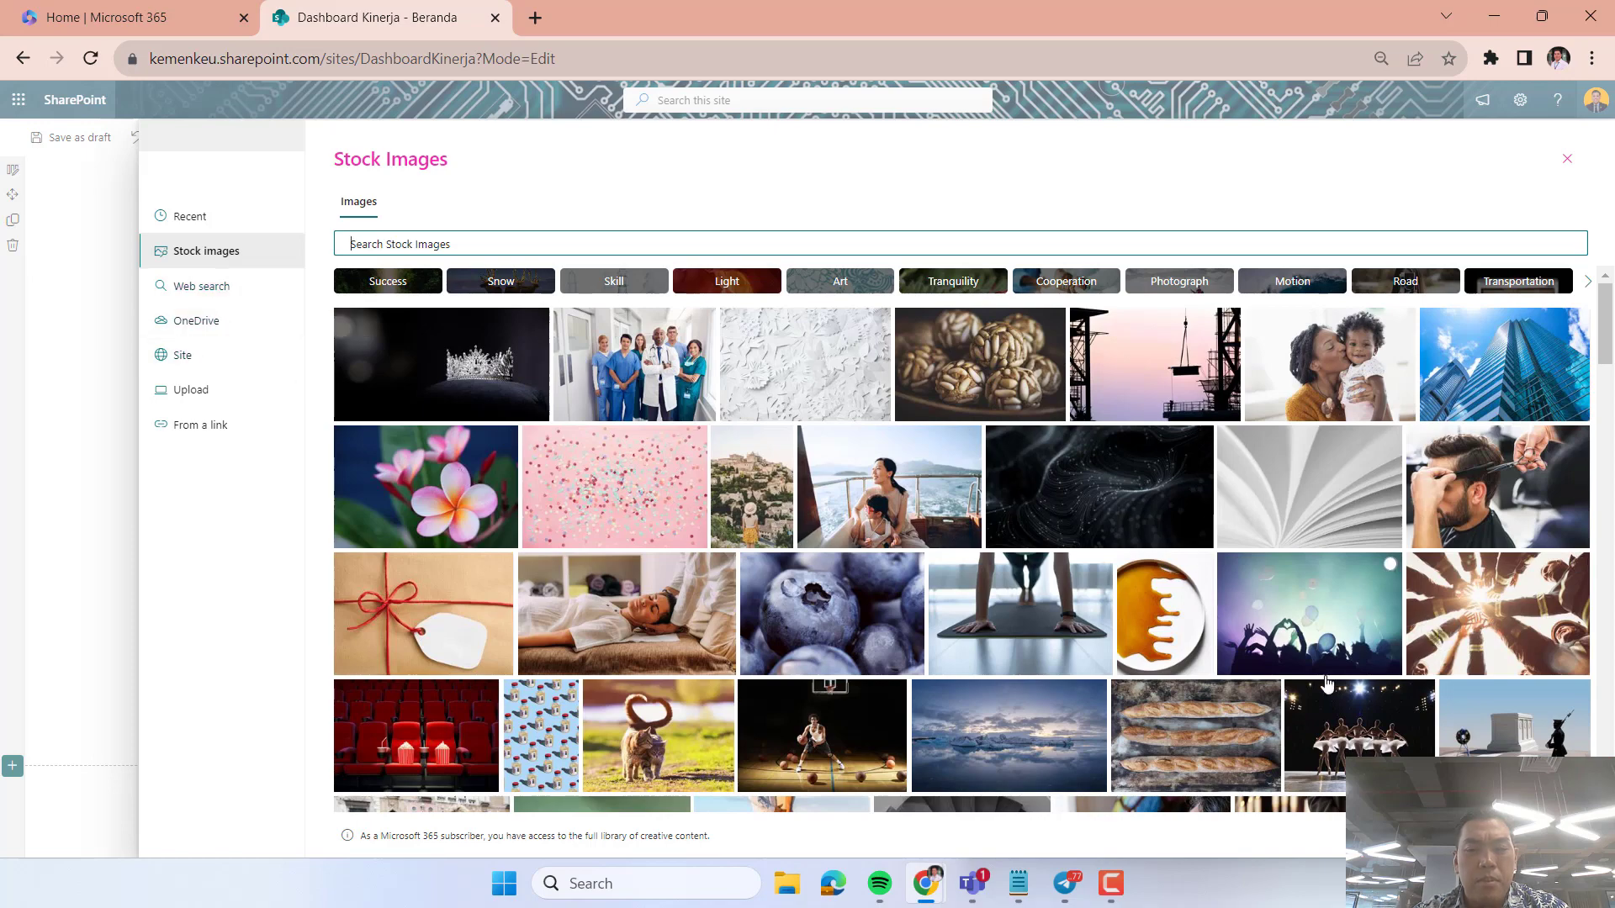
scroll(1141, 649, down, 6)
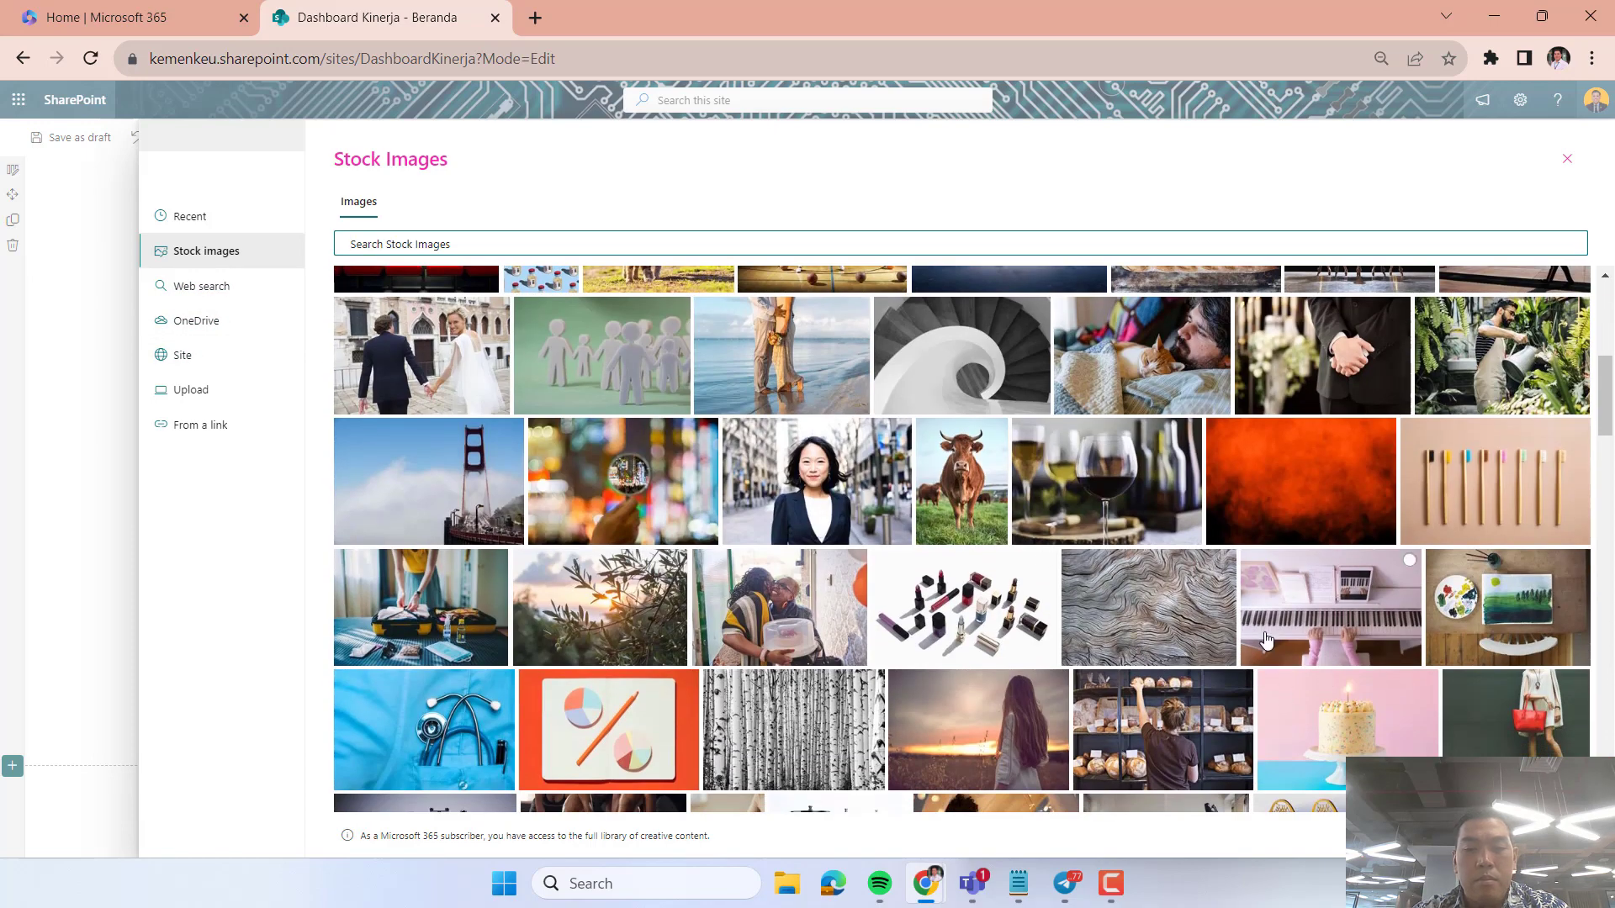
scroll(1142, 648, down, 2)
scroll(1109, 679, down, 4)
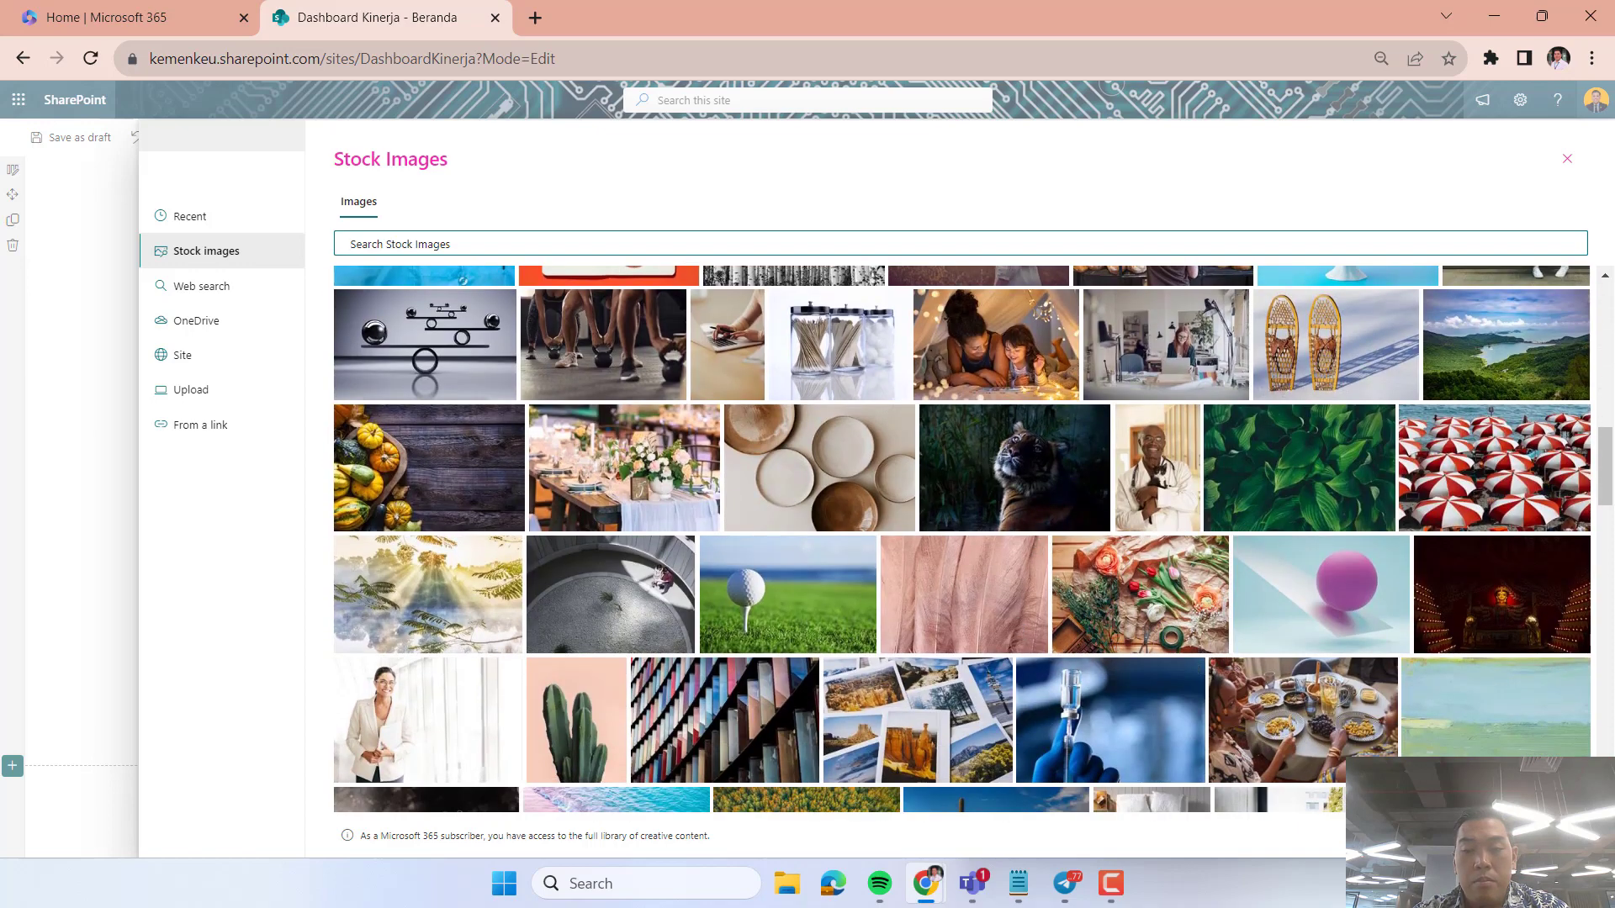
click(1118, 607)
click(1471, 835)
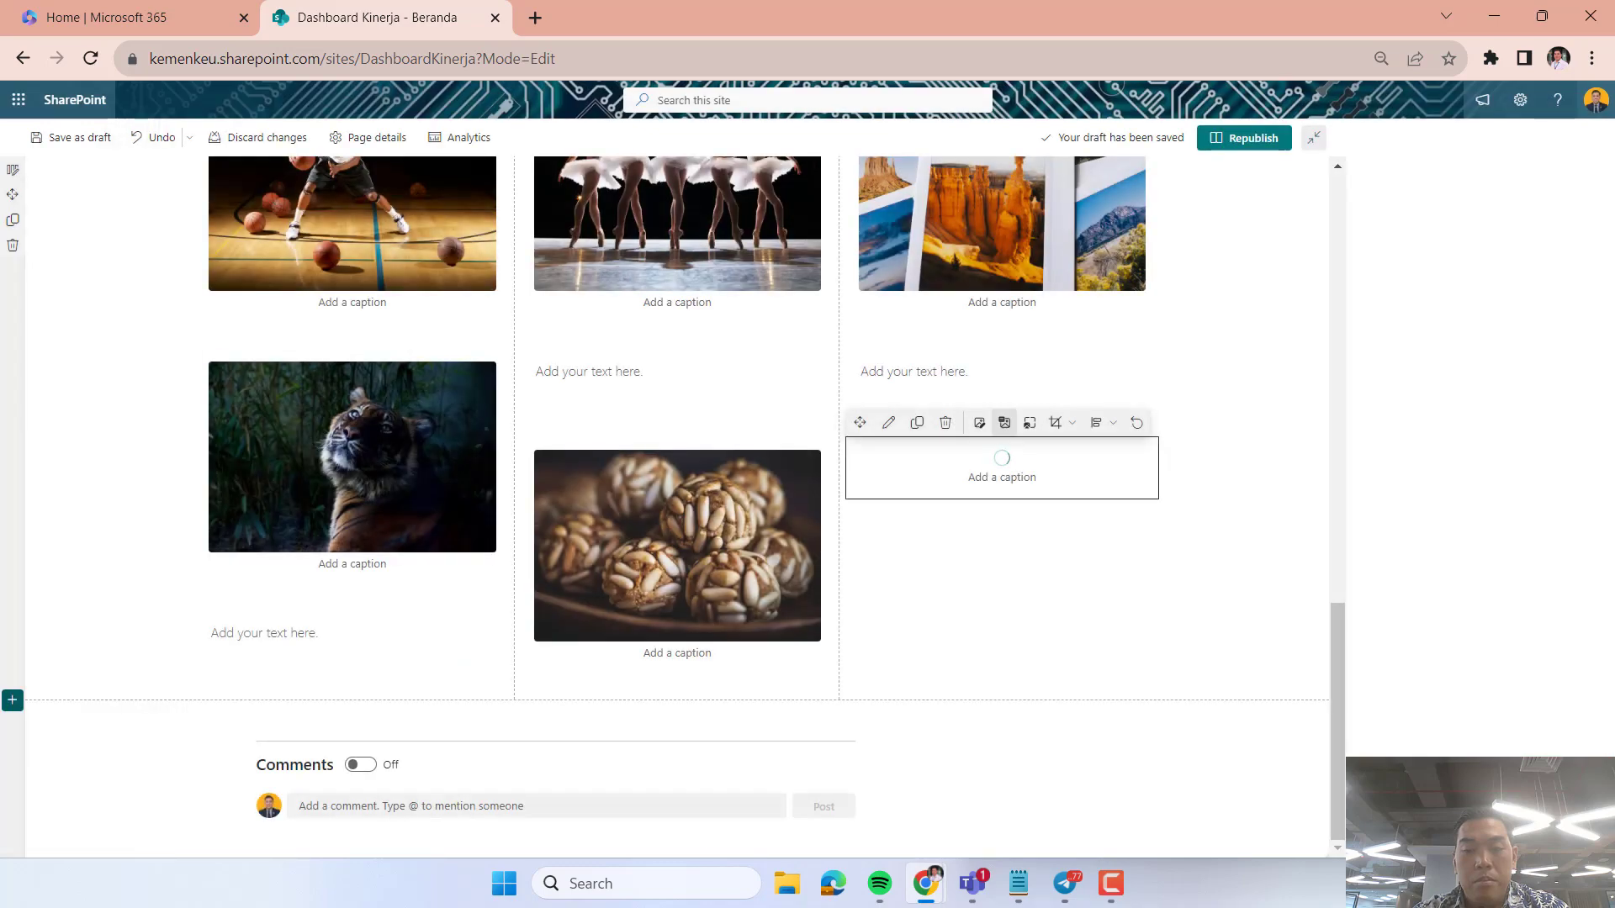
Delete the empty text web parts in the middle and third columns and republish the page.
click(556, 376)
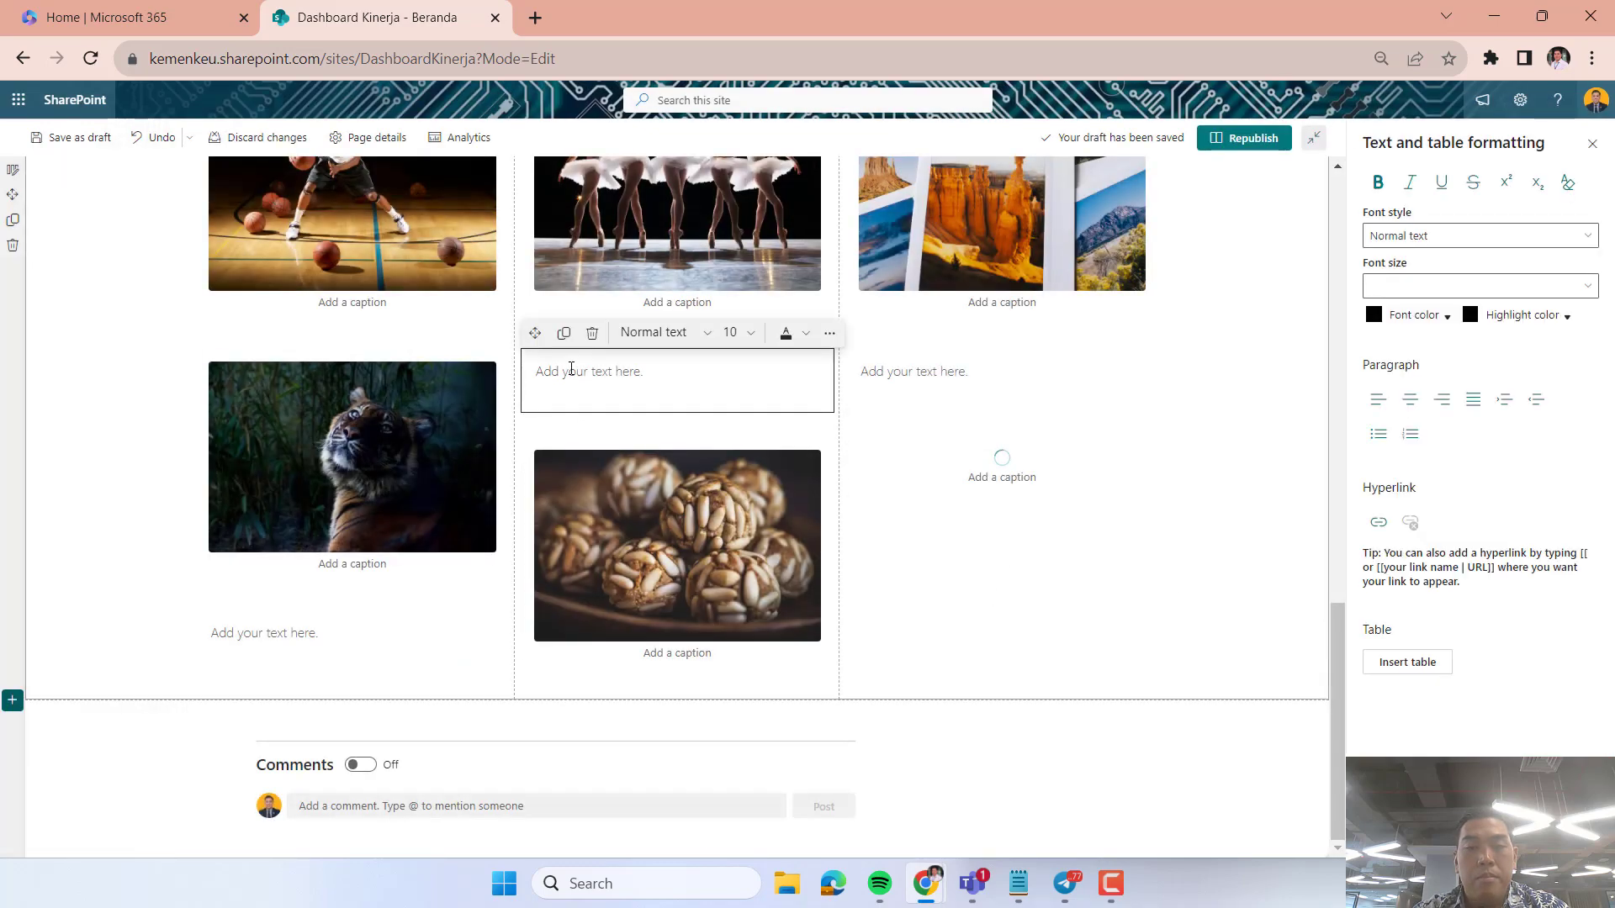
click(593, 333)
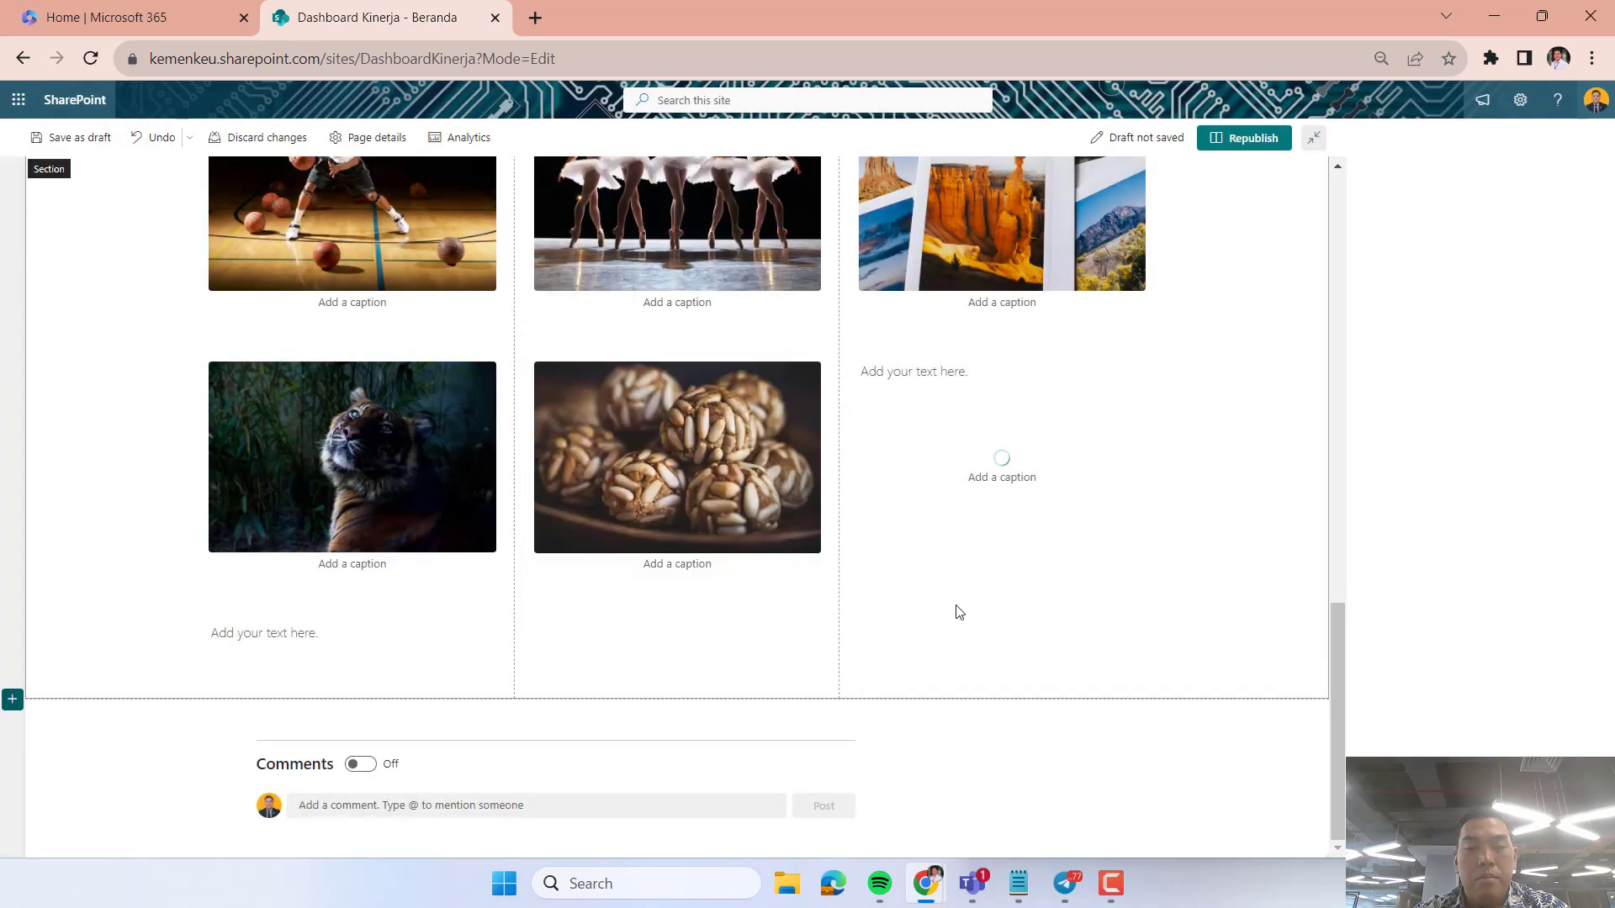
click(917, 386)
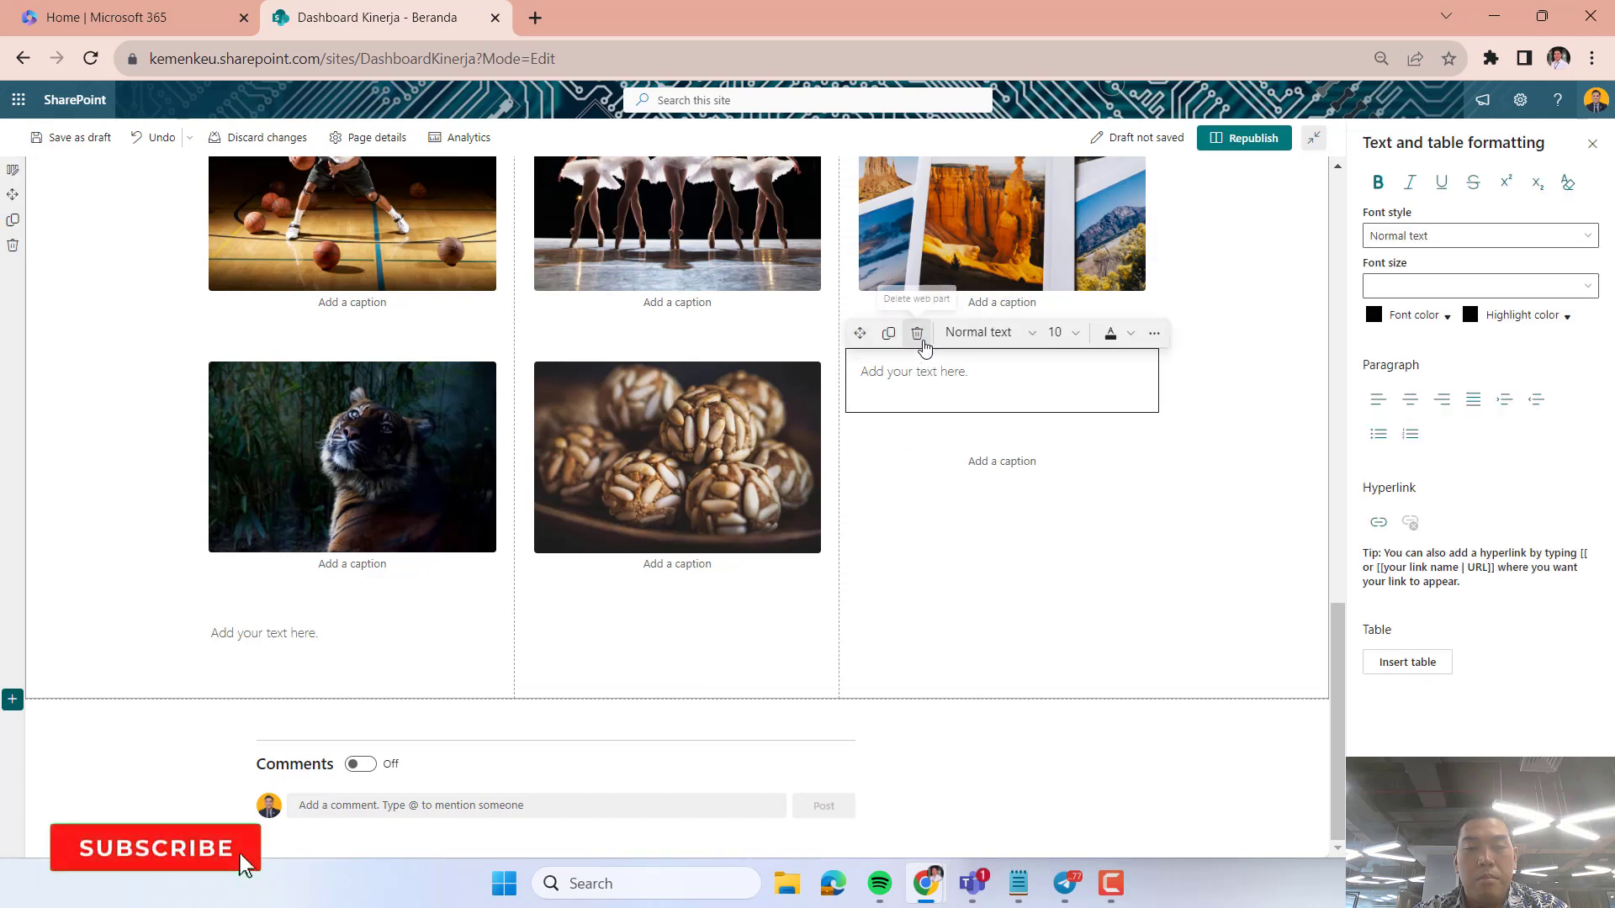
click(918, 336)
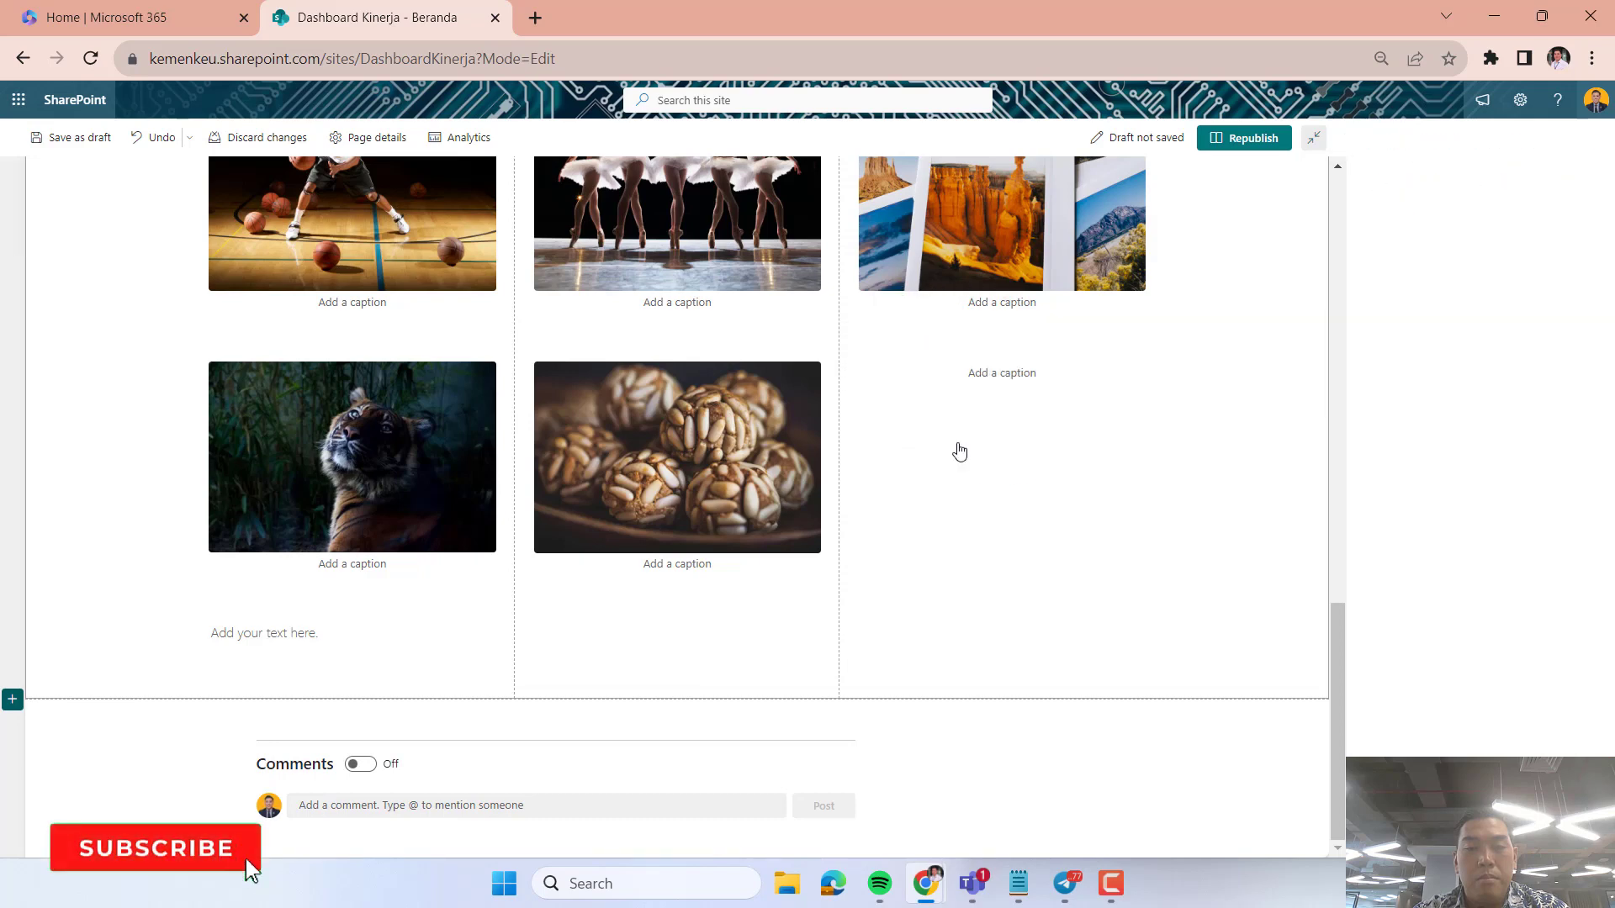
click(1199, 528)
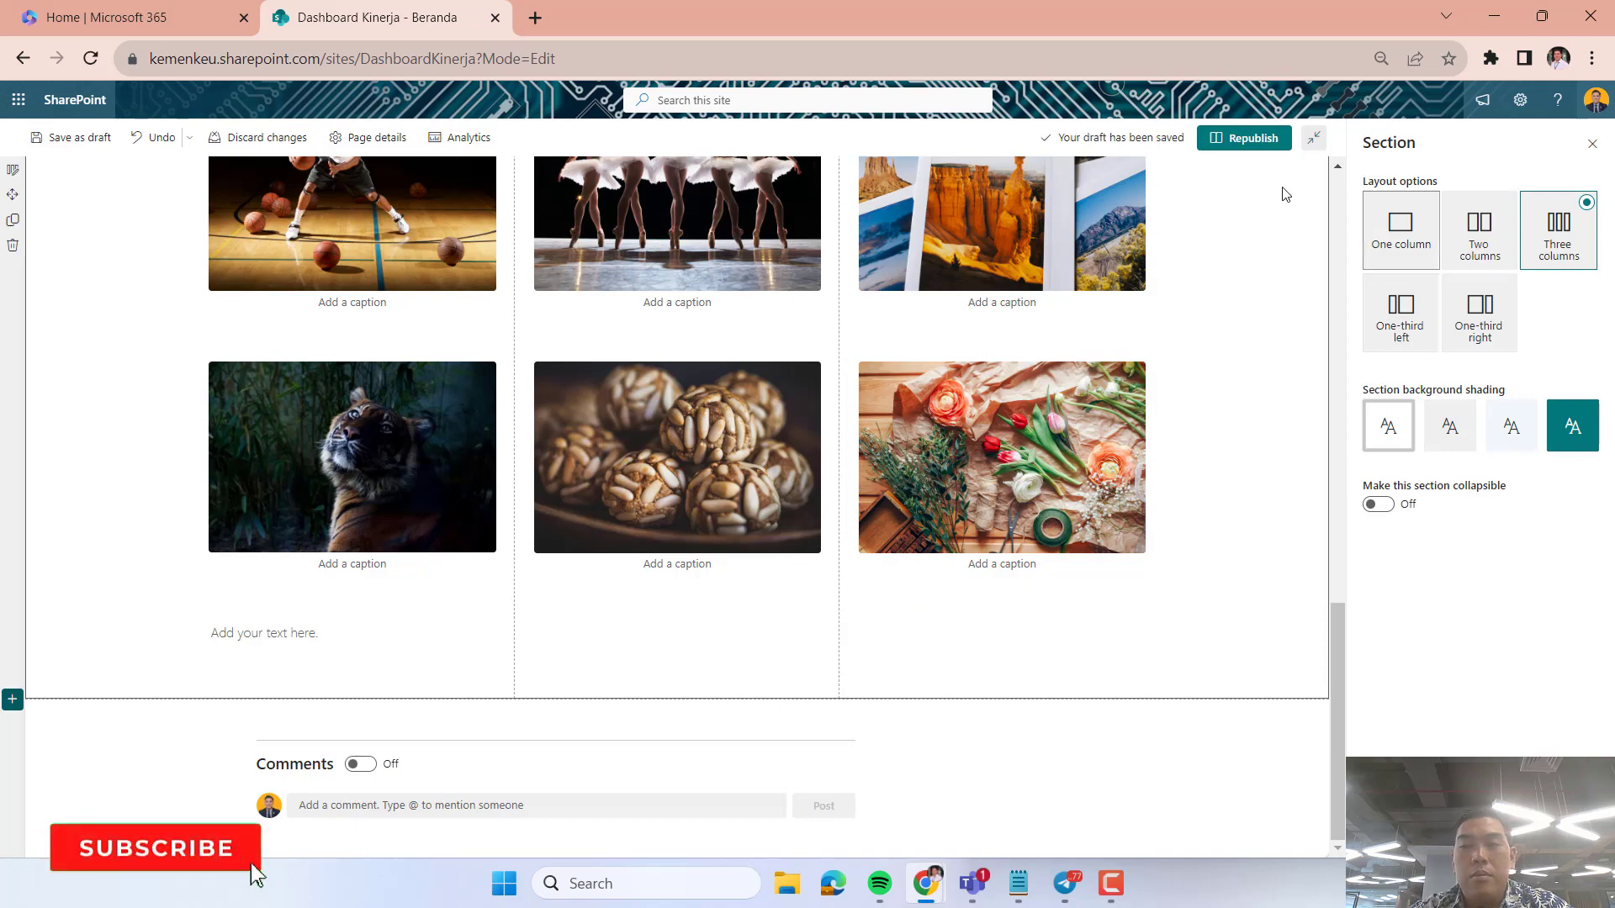
click(1243, 138)
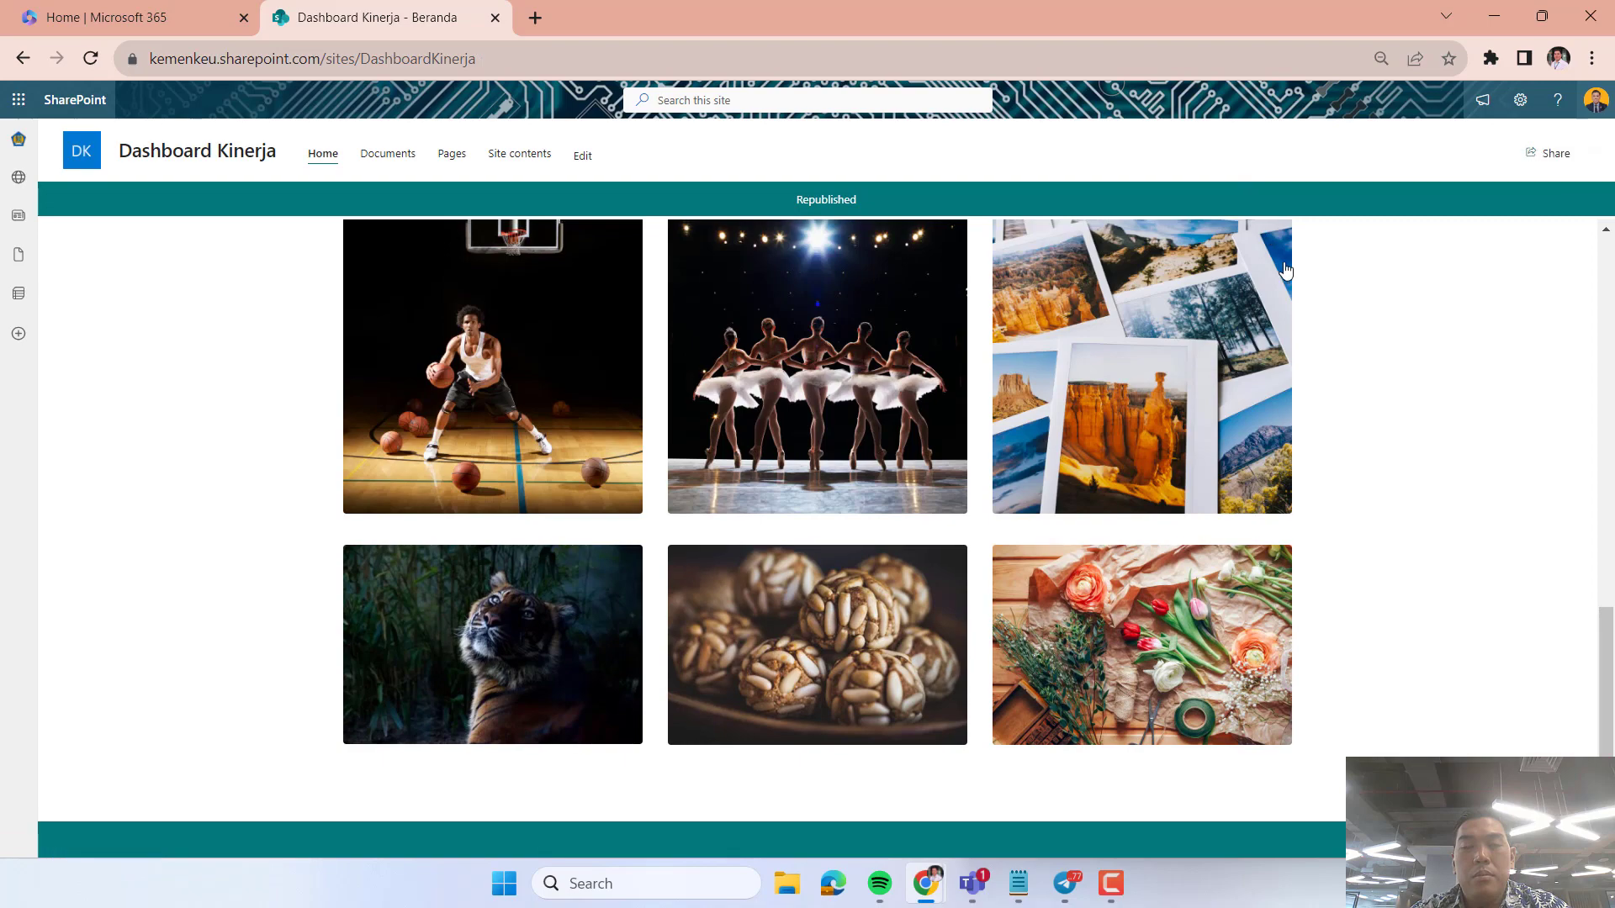
Review the published home page from the Hero banner through the call to action, events, documents and countdown sections to the image gallery.
scroll(1269, 304, up, 5)
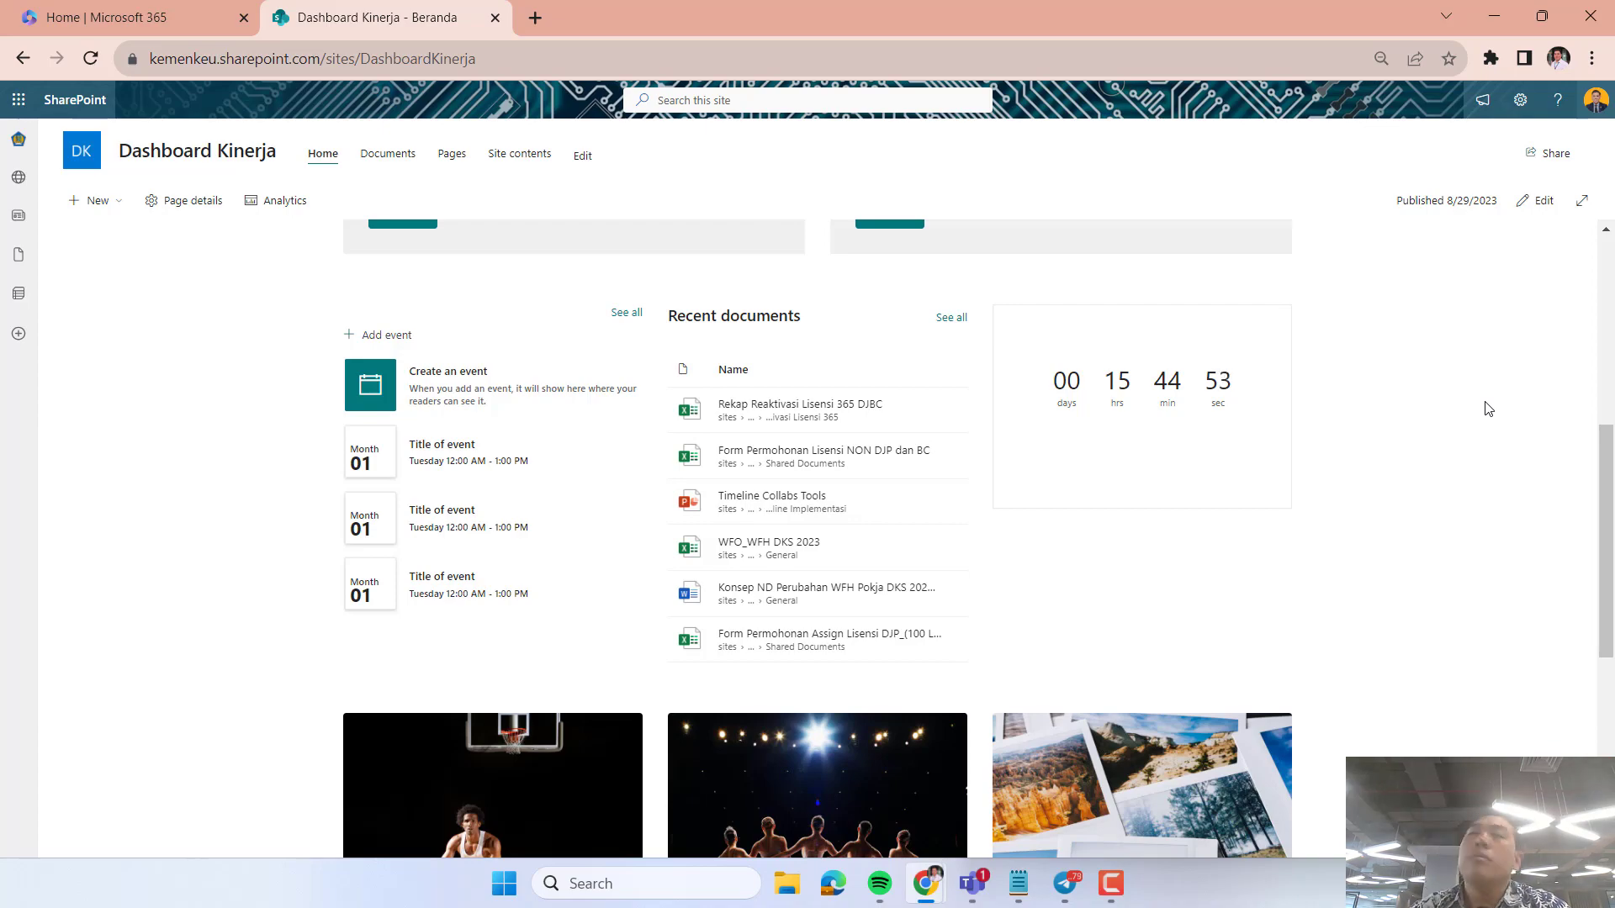
scroll(1392, 402, down, 5)
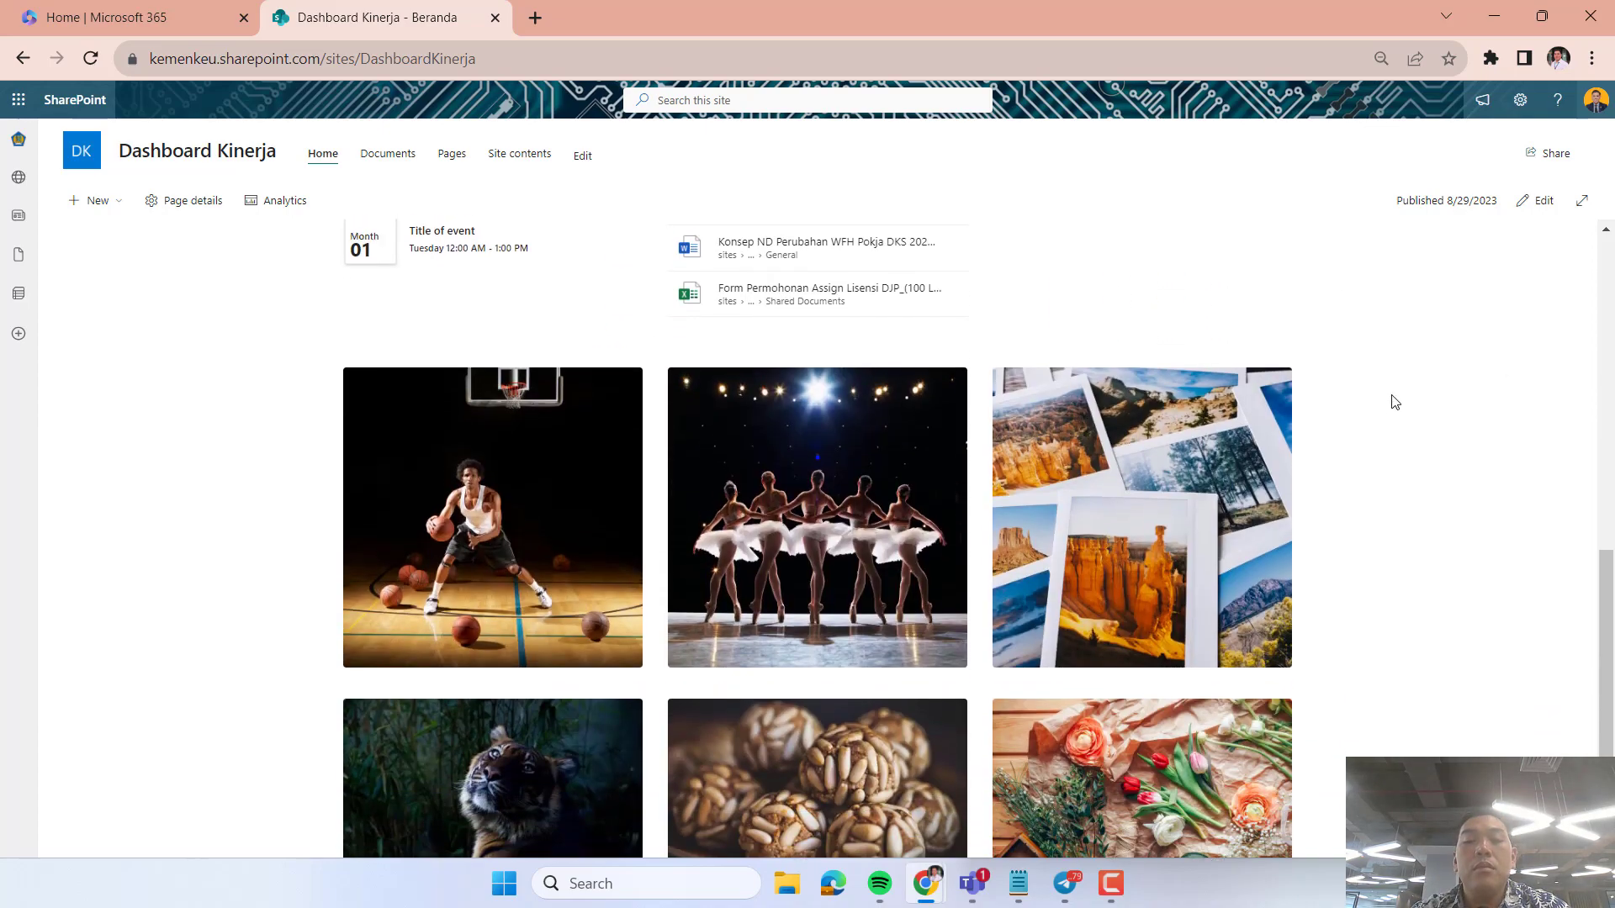
scroll(1392, 402, up, 10)
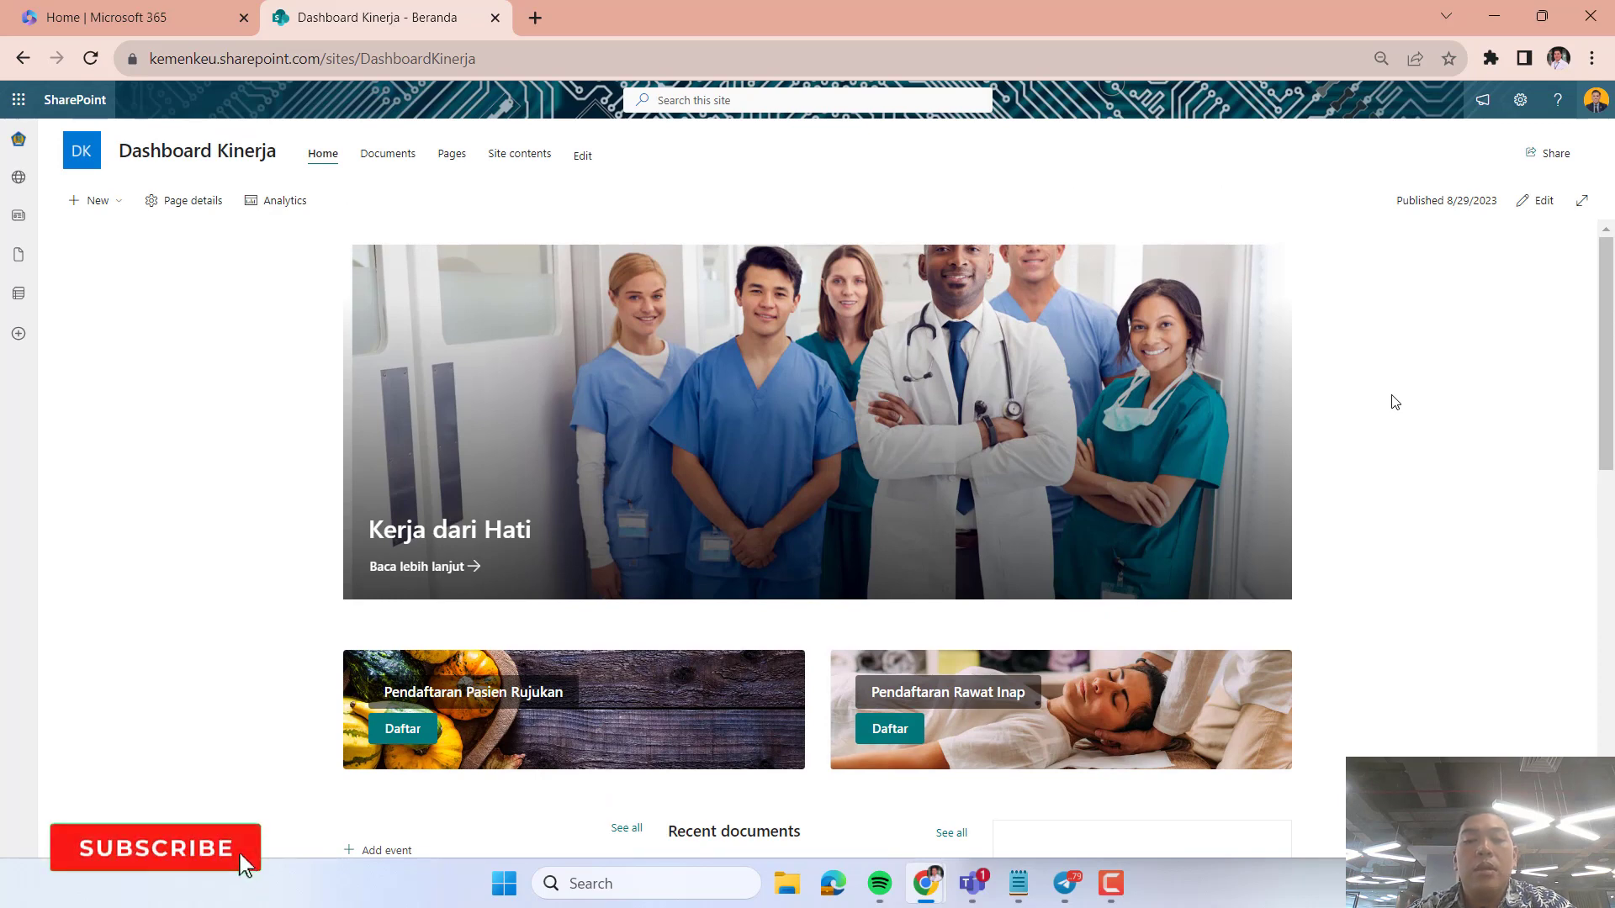
scroll(1395, 402, down, 1)
scroll(1395, 402, up, 1)
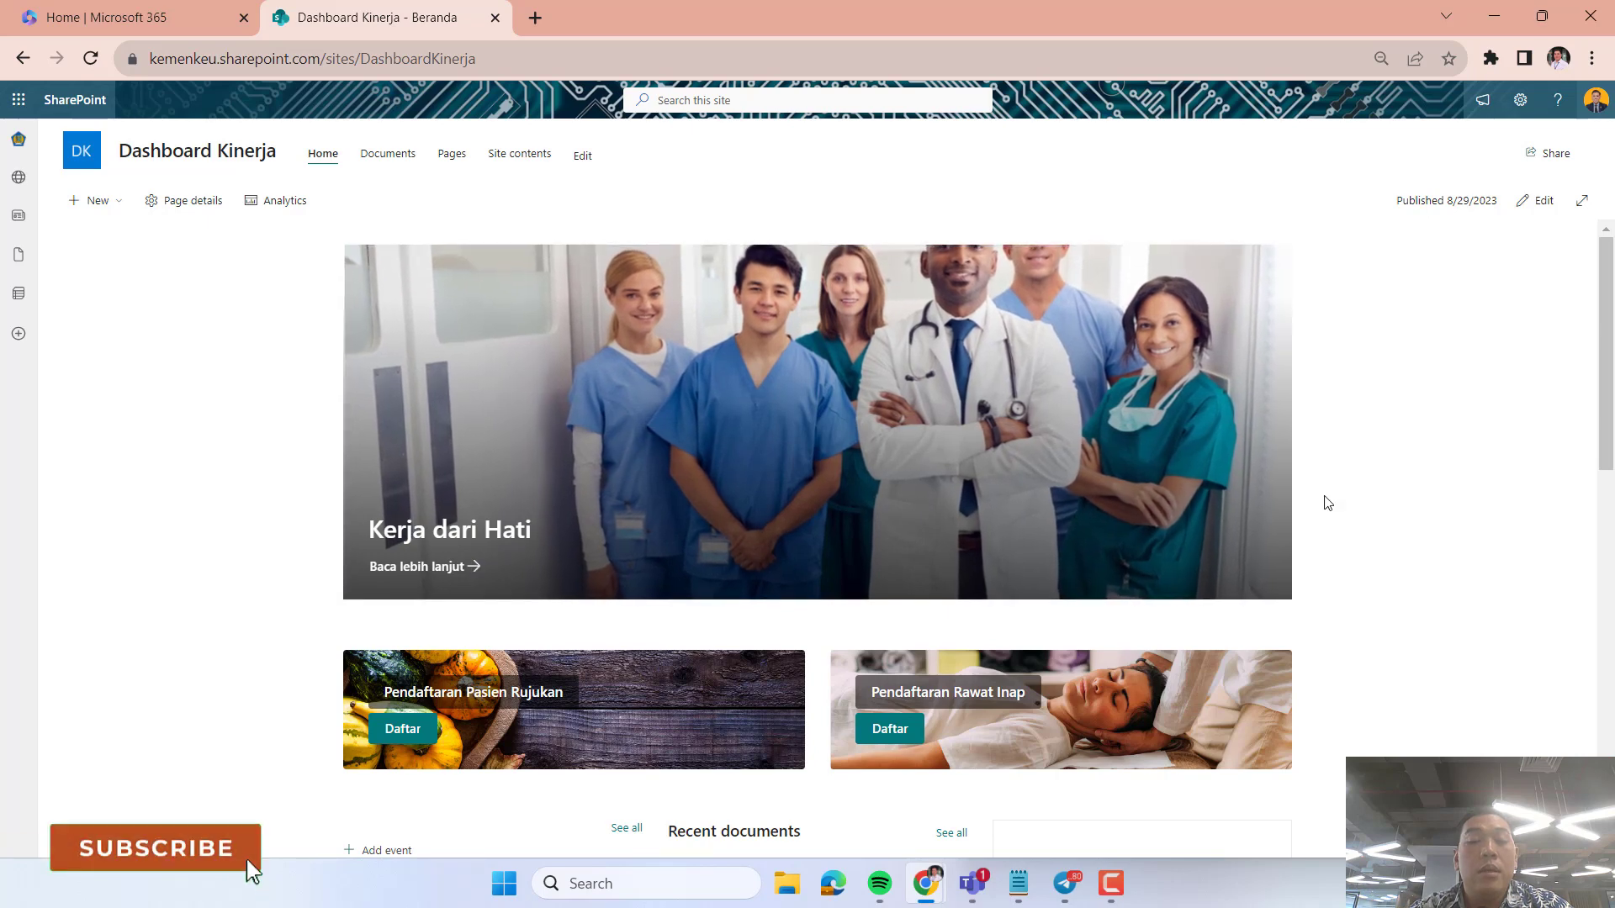
scroll(1323, 501, down, 2)
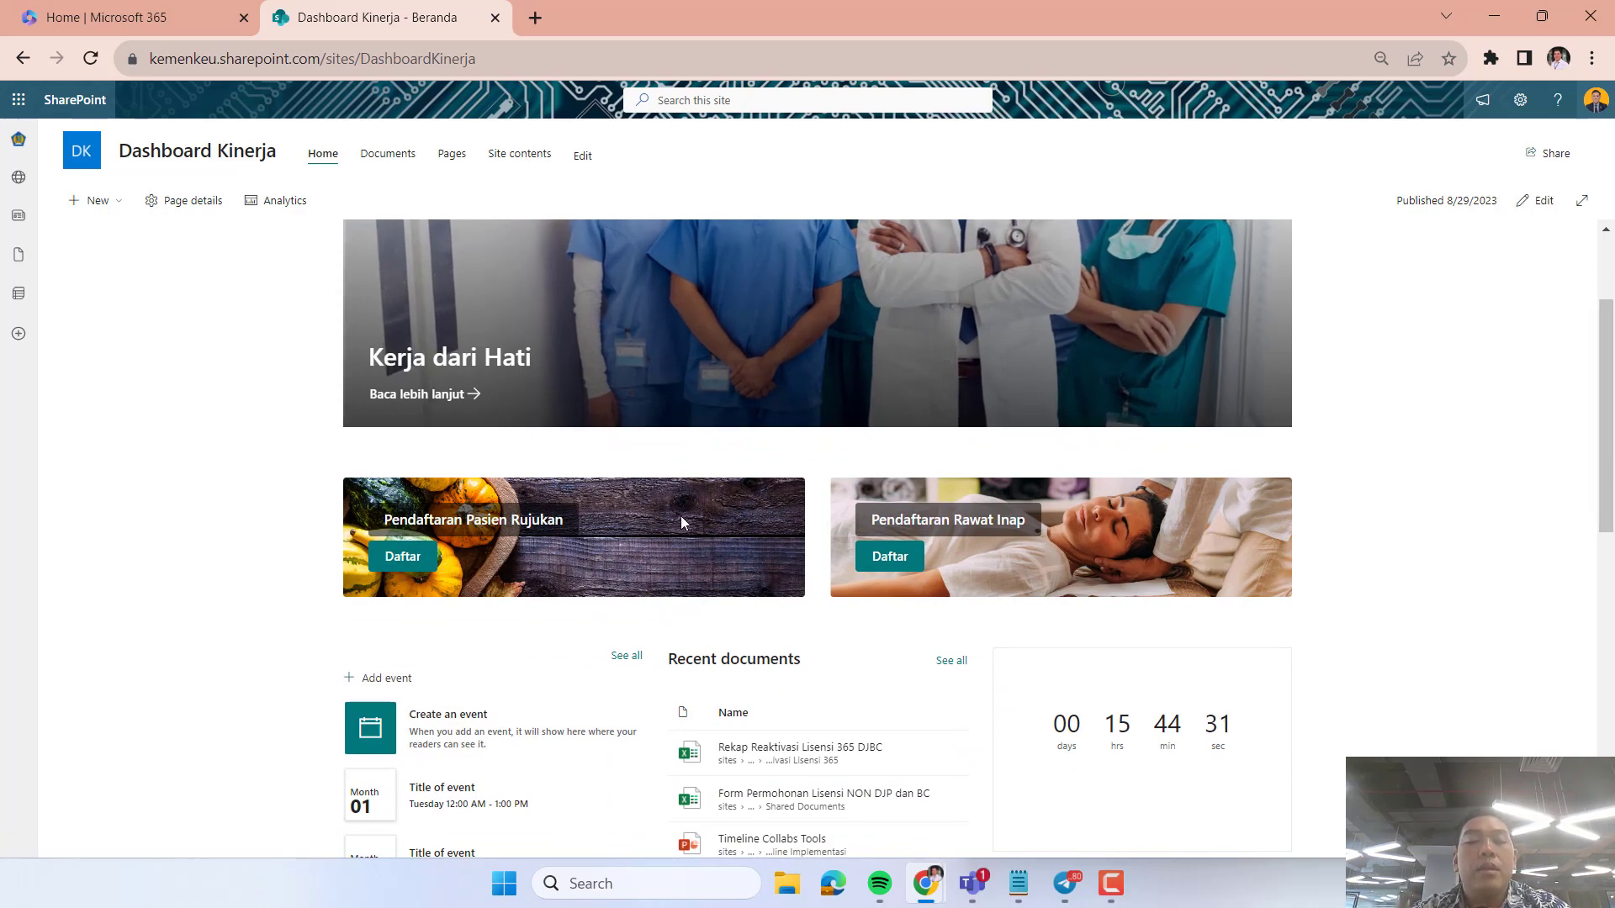
scroll(605, 714, down, 5)
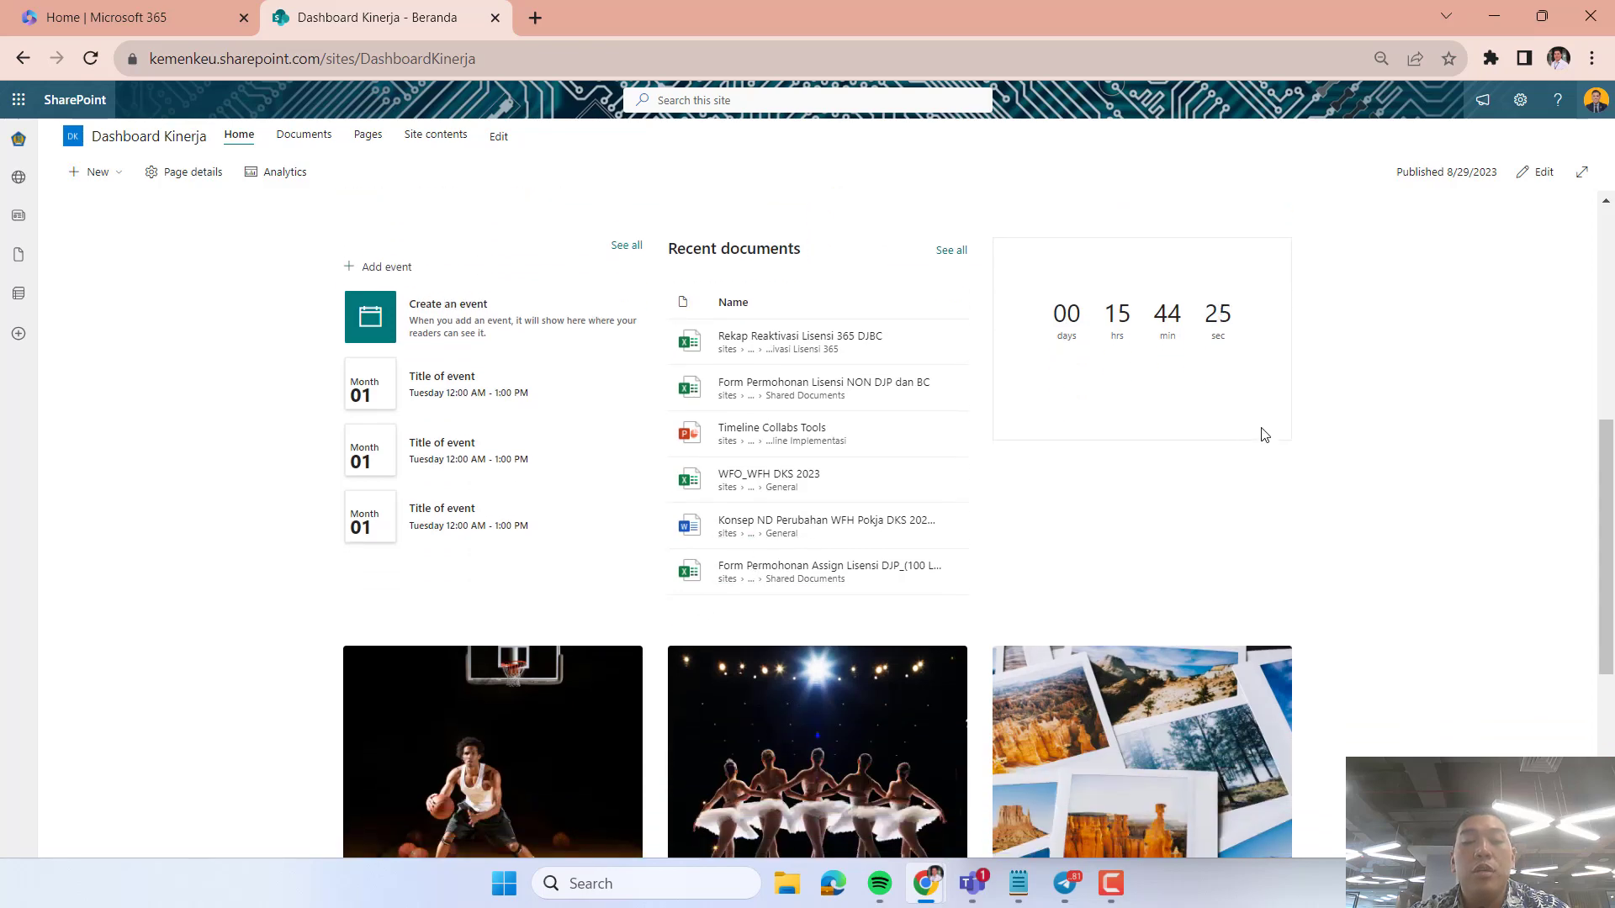
scroll(1260, 435, down, 5)
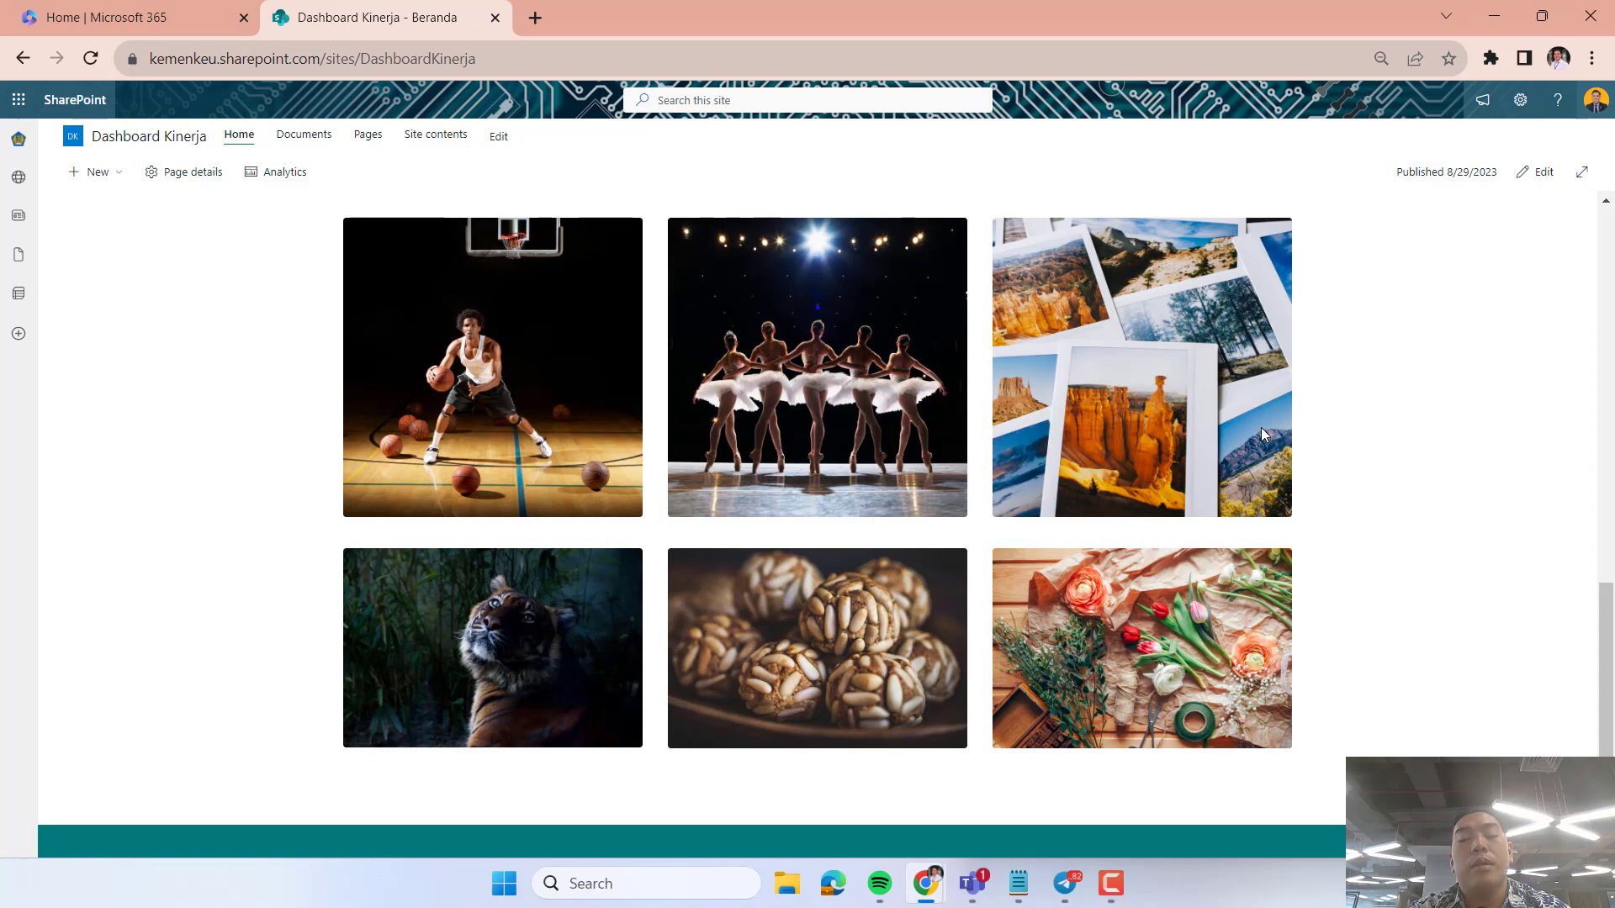
scroll(1260, 427, up, 15)
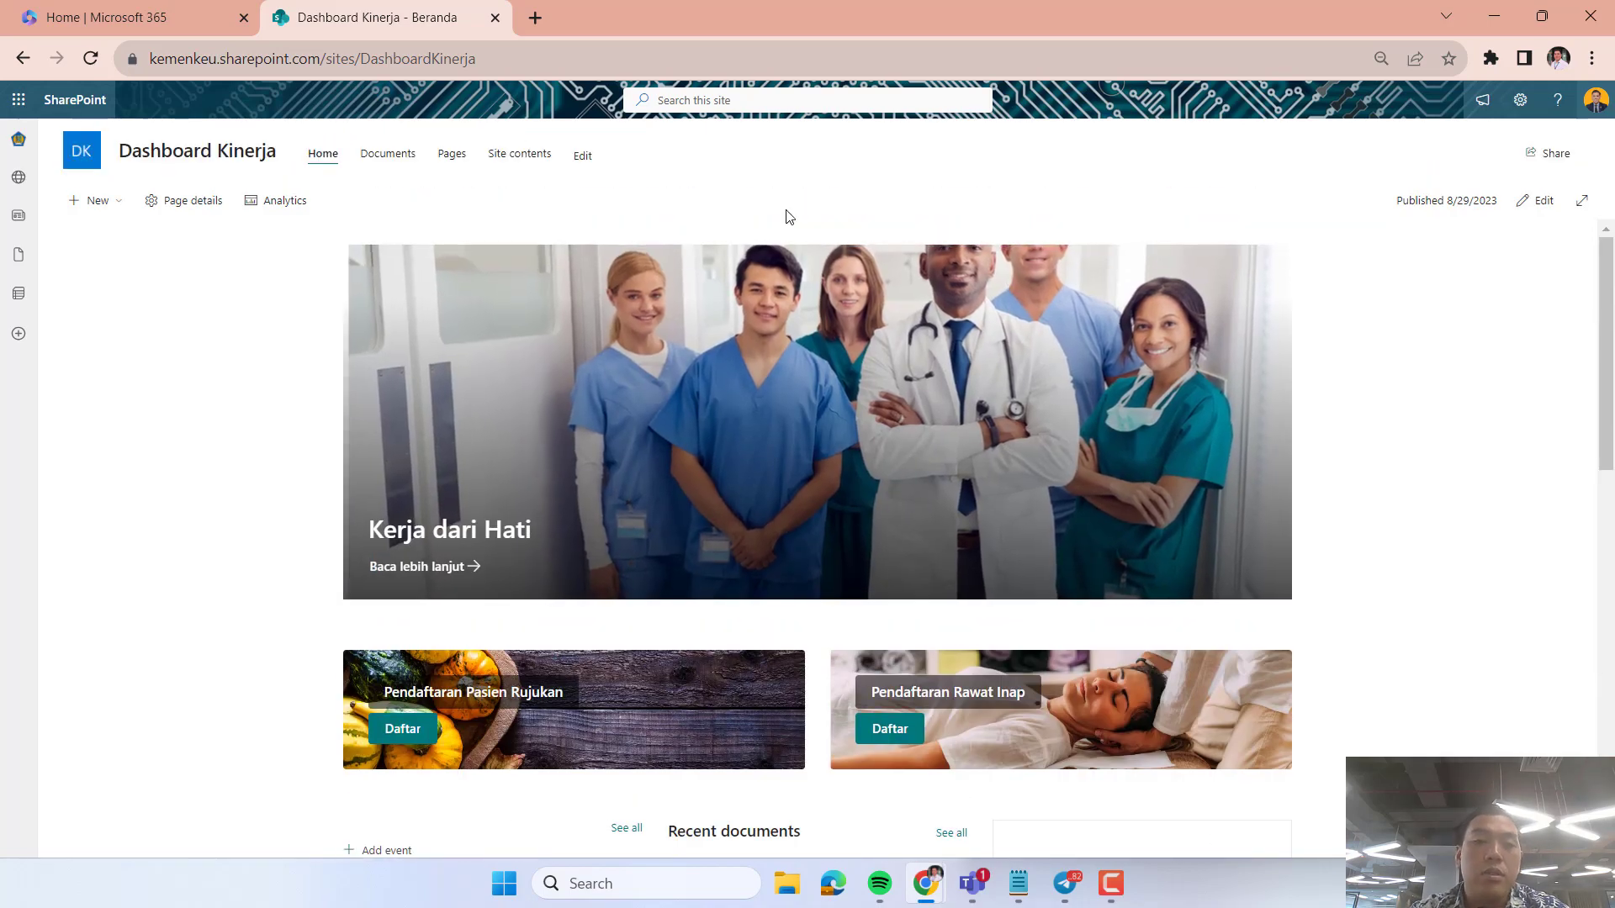
Open the site's Documents library and look at the types of items that can be created there.
click(379, 160)
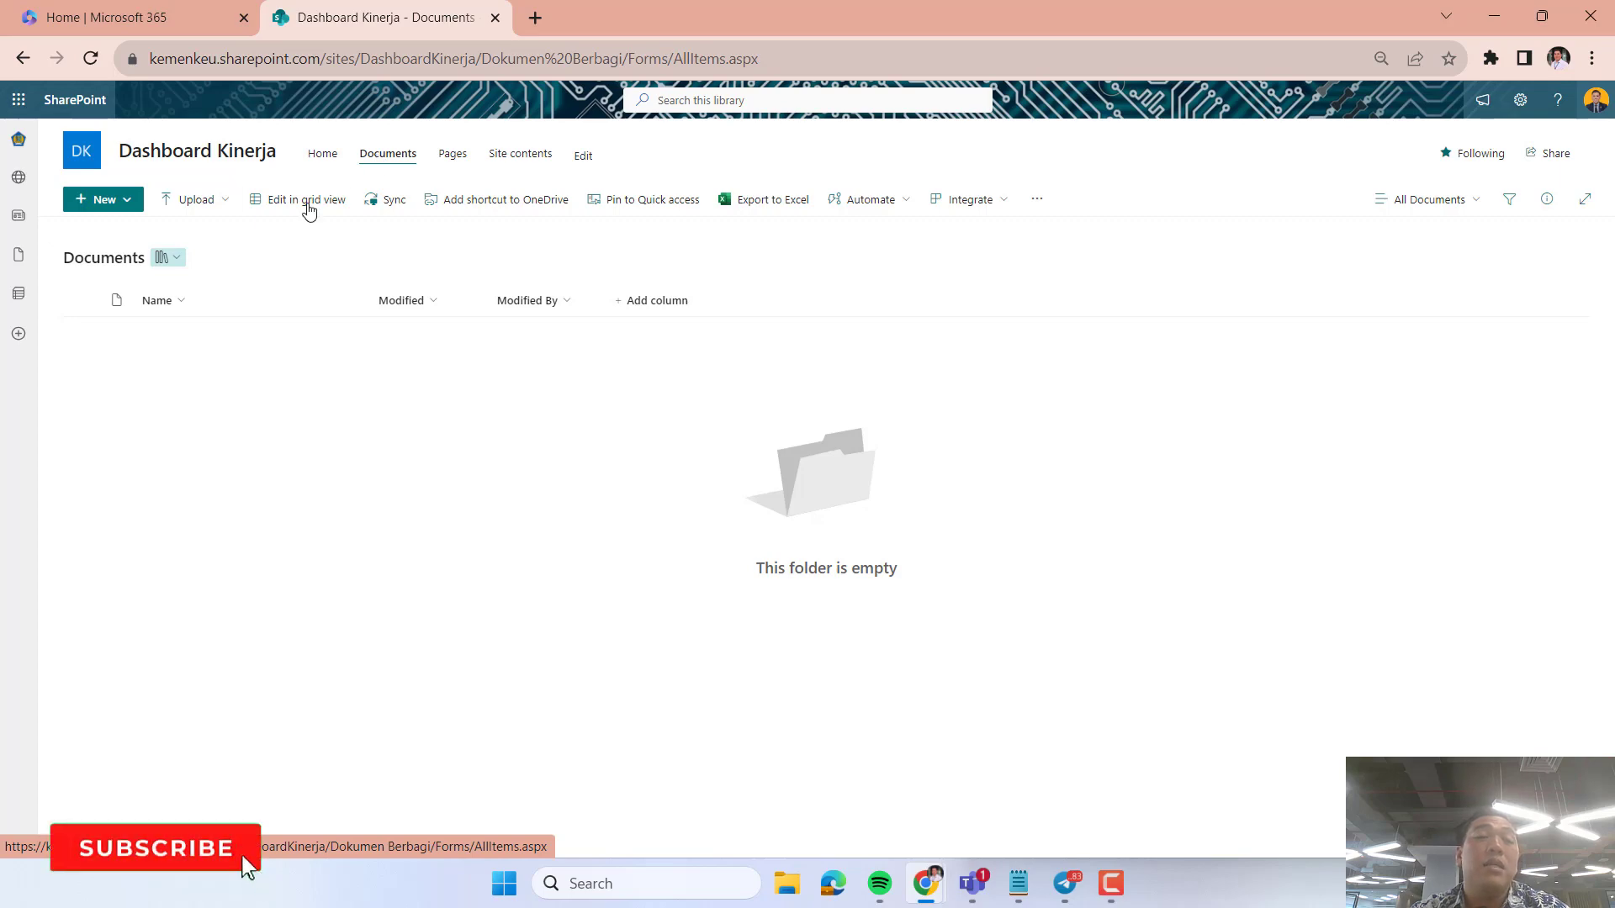
click(116, 201)
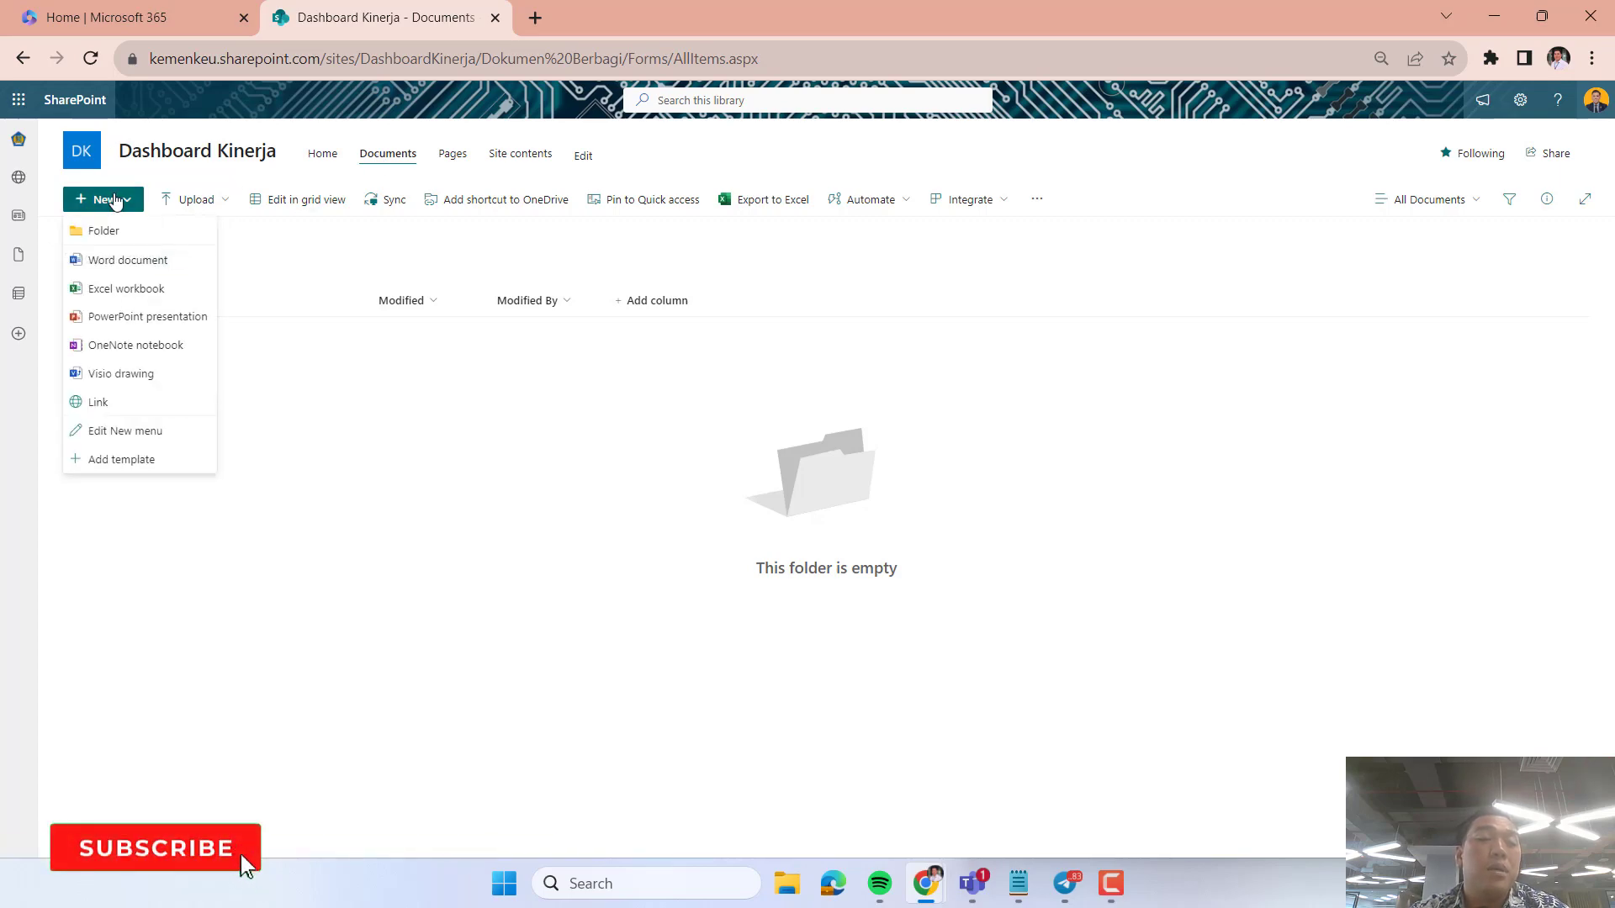
click(117, 202)
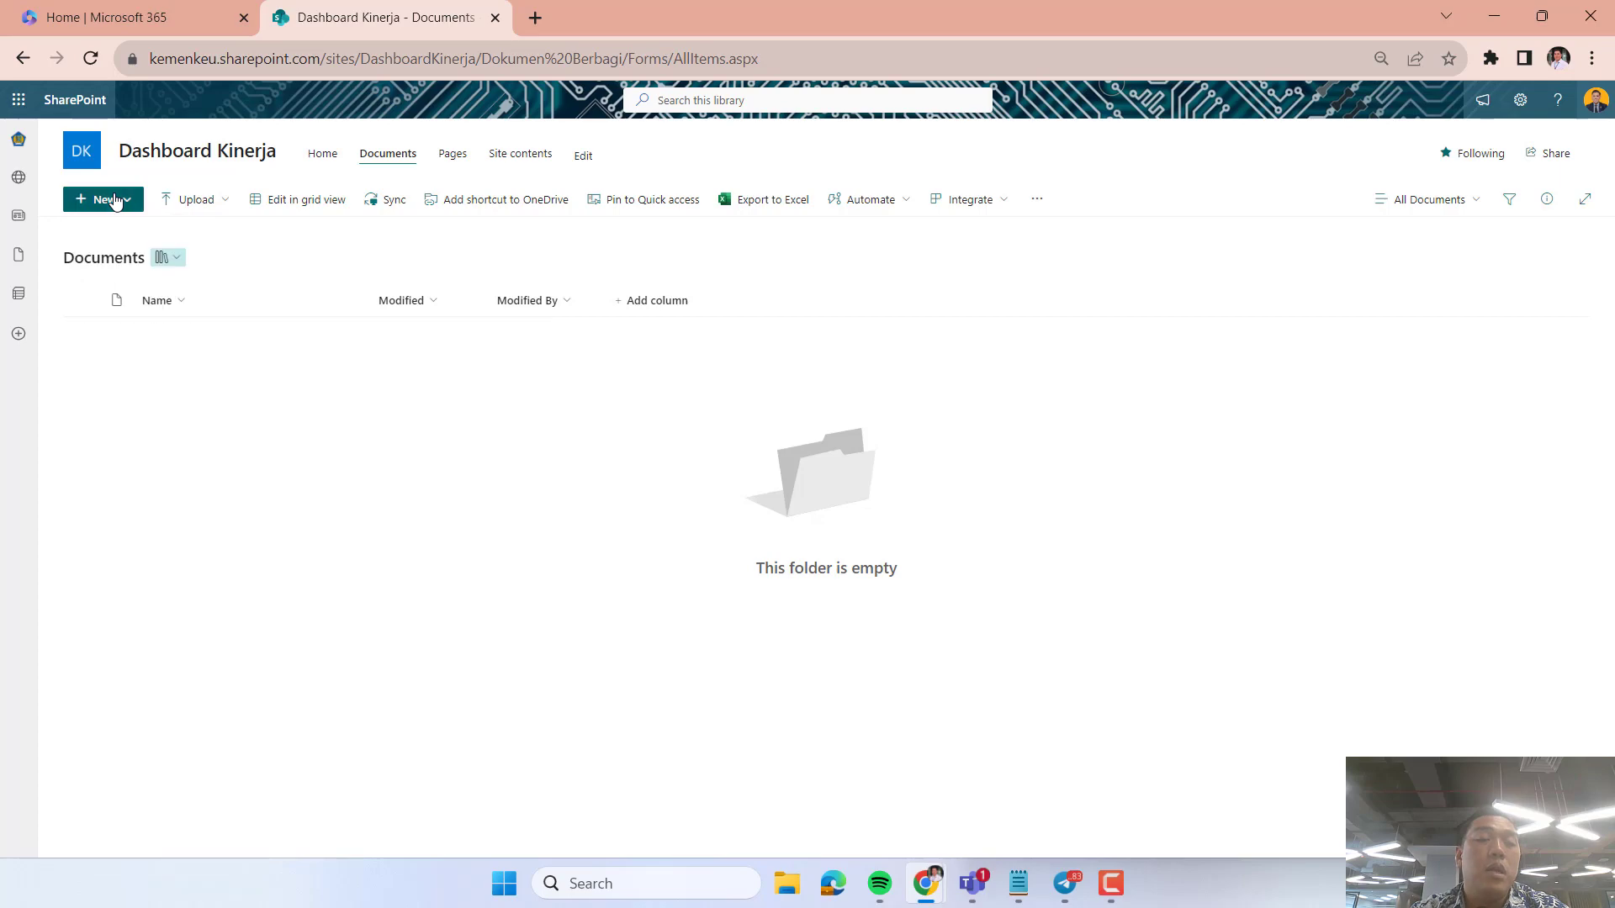
click(116, 201)
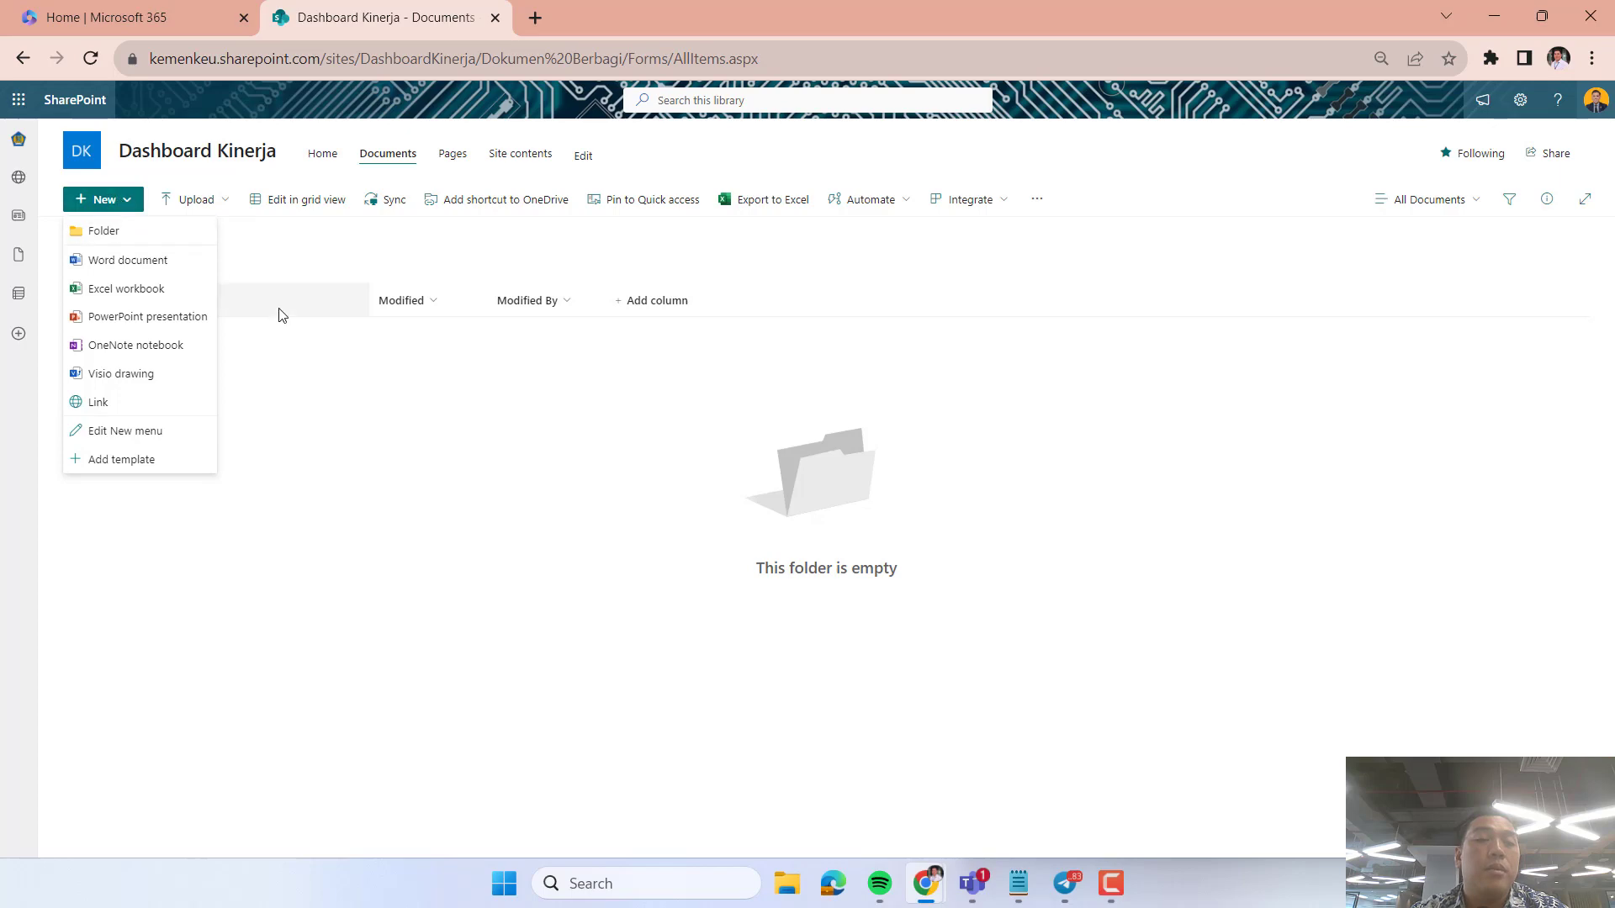
click(375, 550)
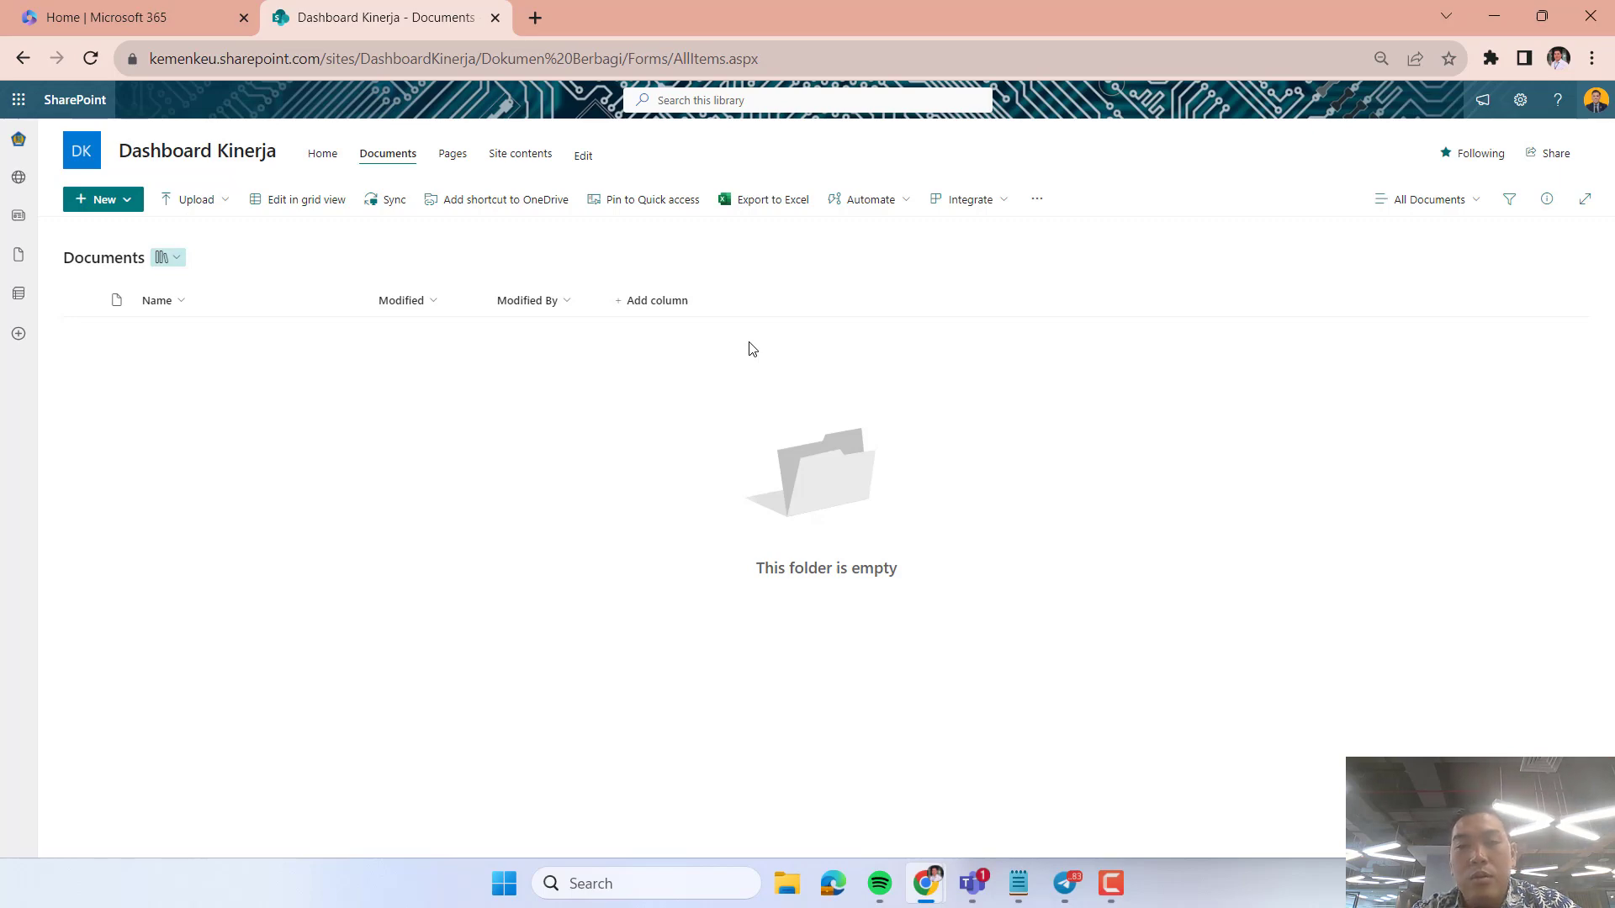
click(1110, 883)
click(1040, 536)
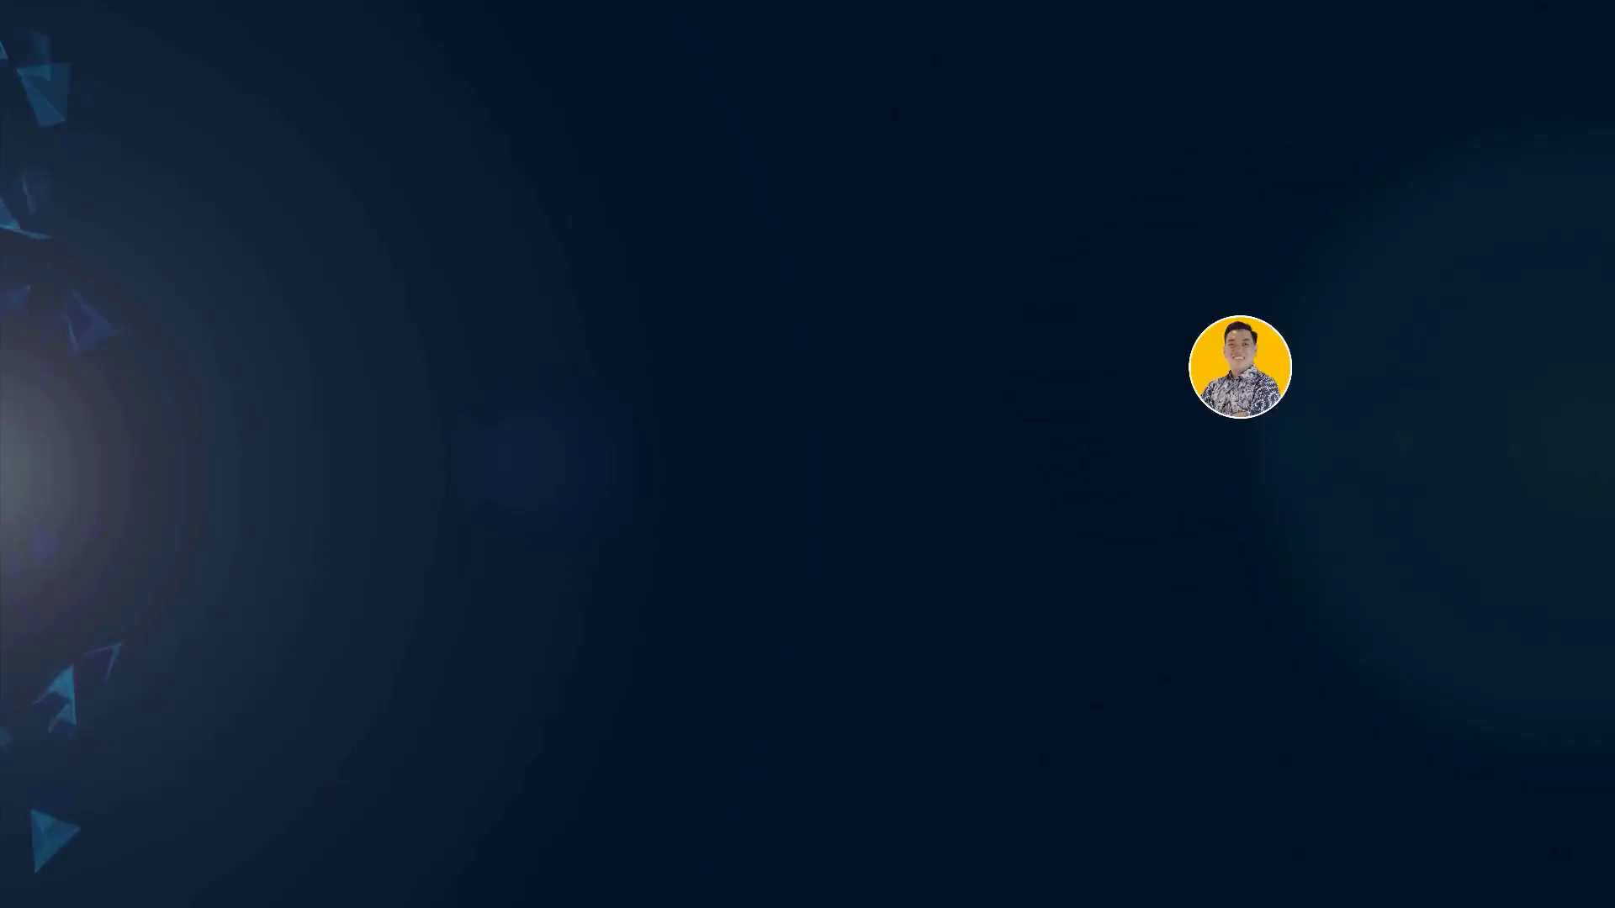